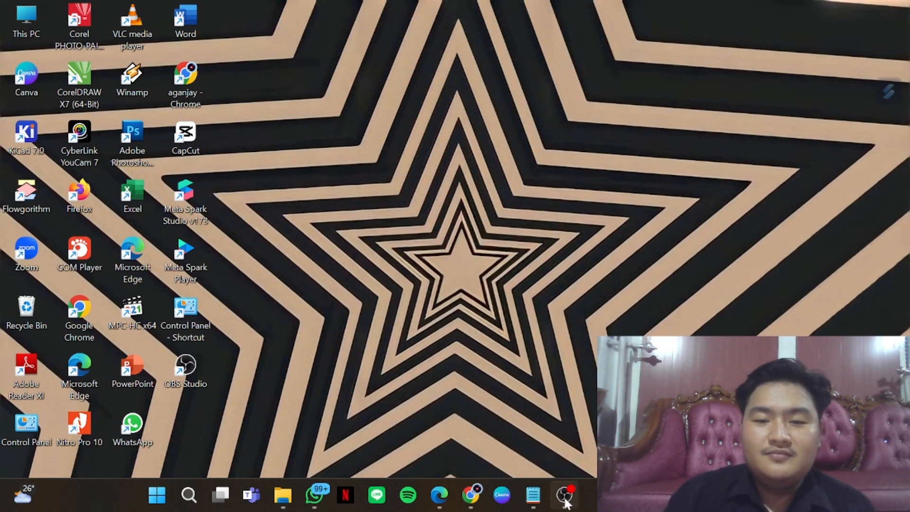
# Switch to Tinkercad in Chrome and open the existing circuit design "sensor kelembaban tanah" for editing
pyautogui.moveTo(564, 494)
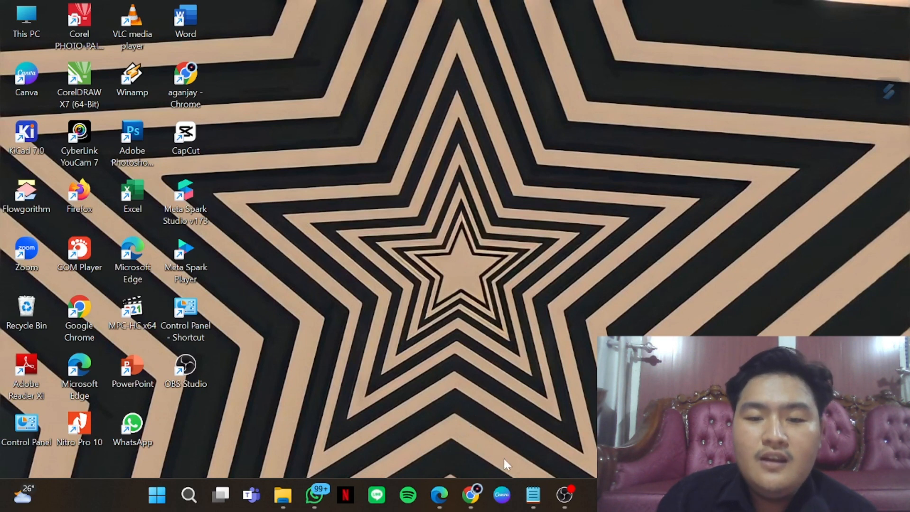
pyautogui.click(475, 503)
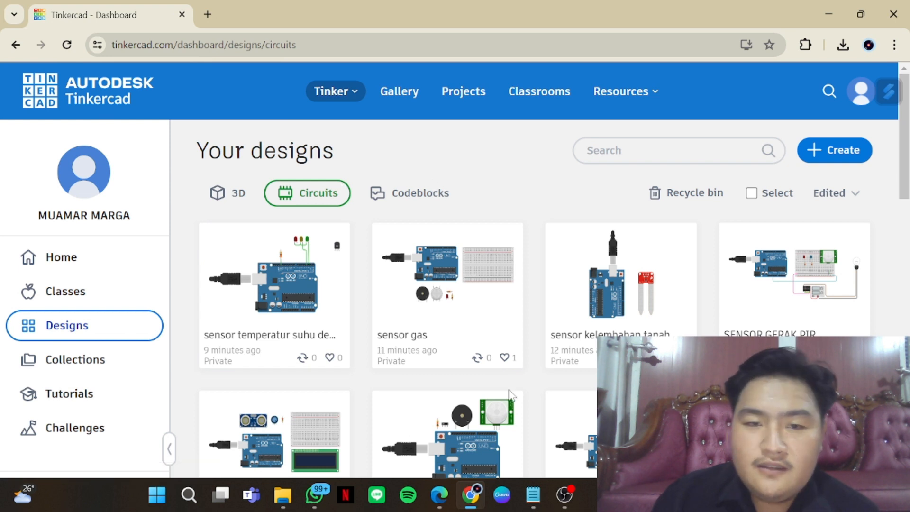
pyautogui.click(840, 156)
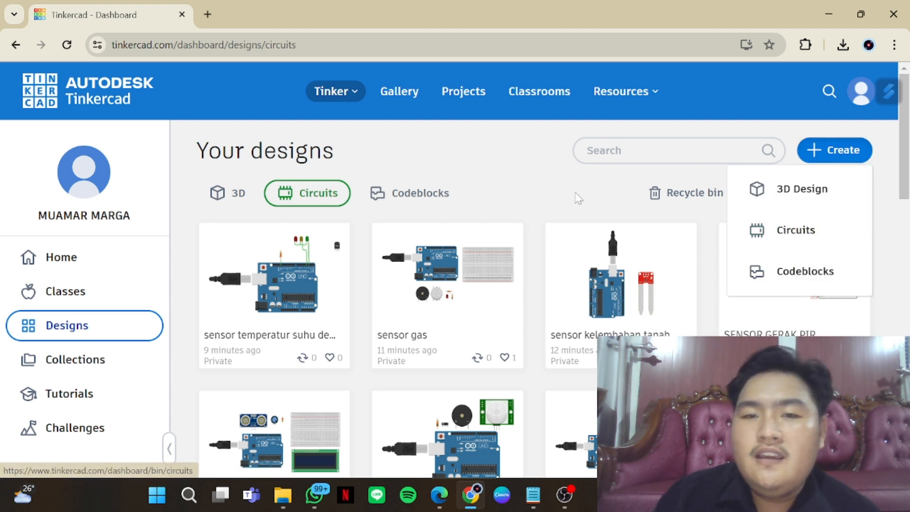
pyautogui.click(502, 204)
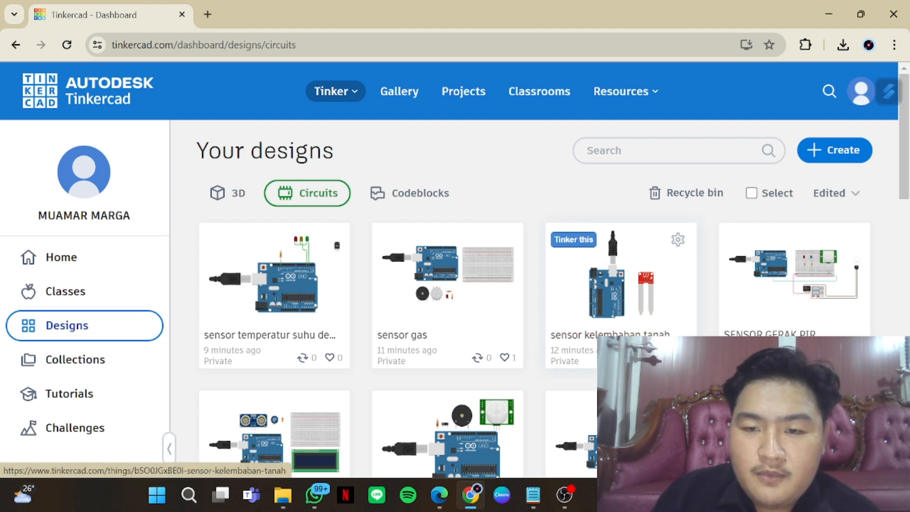
pyautogui.click(633, 334)
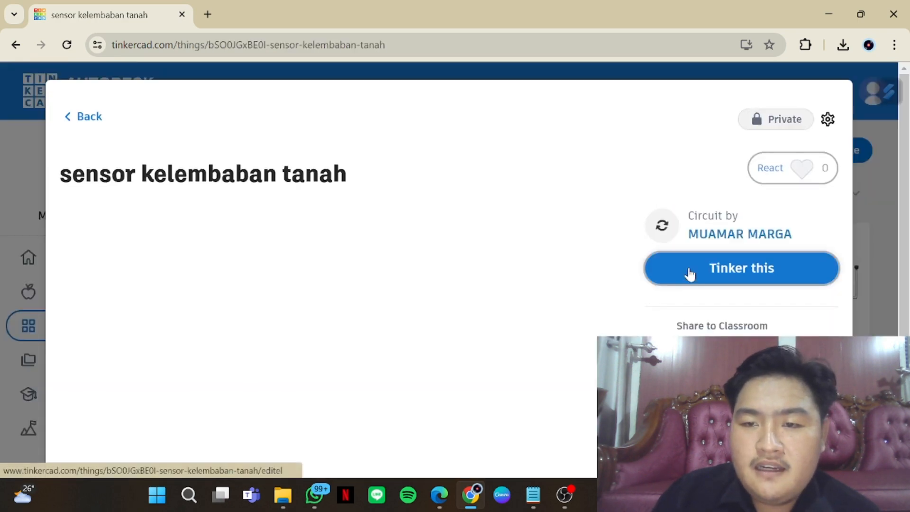
pyautogui.click(688, 270)
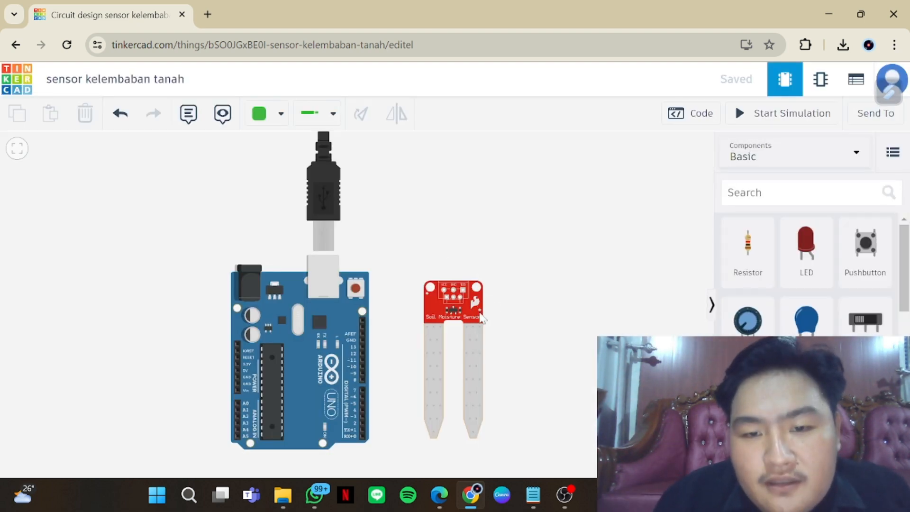
# Examine the soil moisture sensor, the Arduino Uno R3 and the basic components available for the circuit
pyautogui.click(480, 317)
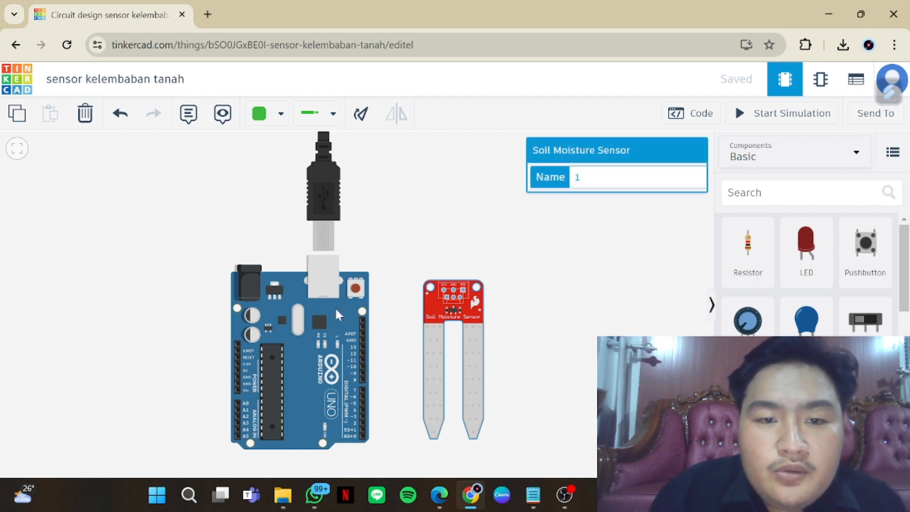
pyautogui.click(338, 316)
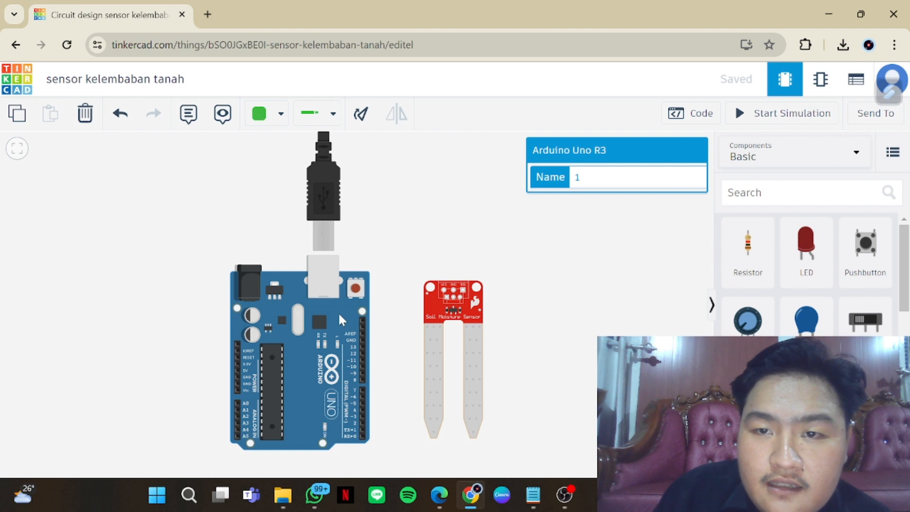
pyautogui.click(473, 308)
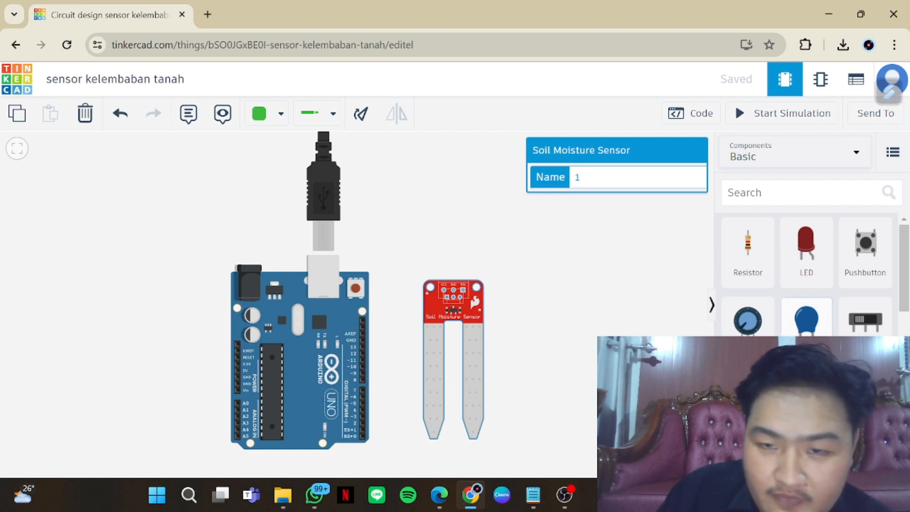
pyautogui.click(654, 319)
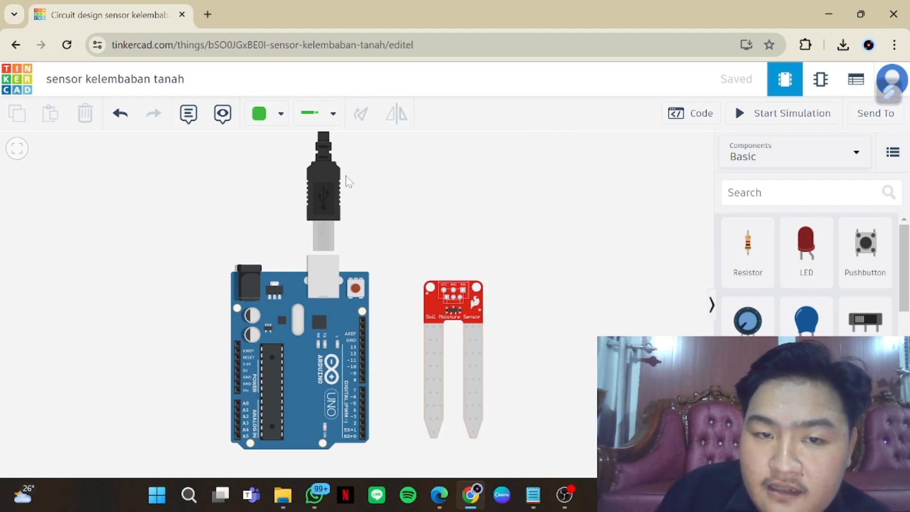
pyautogui.click(772, 194)
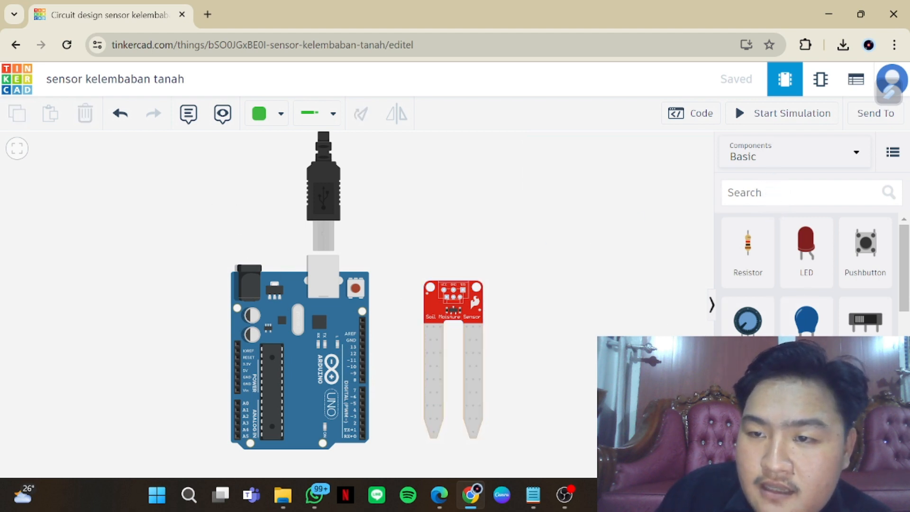
pyautogui.scroll(-2, 806, 275)
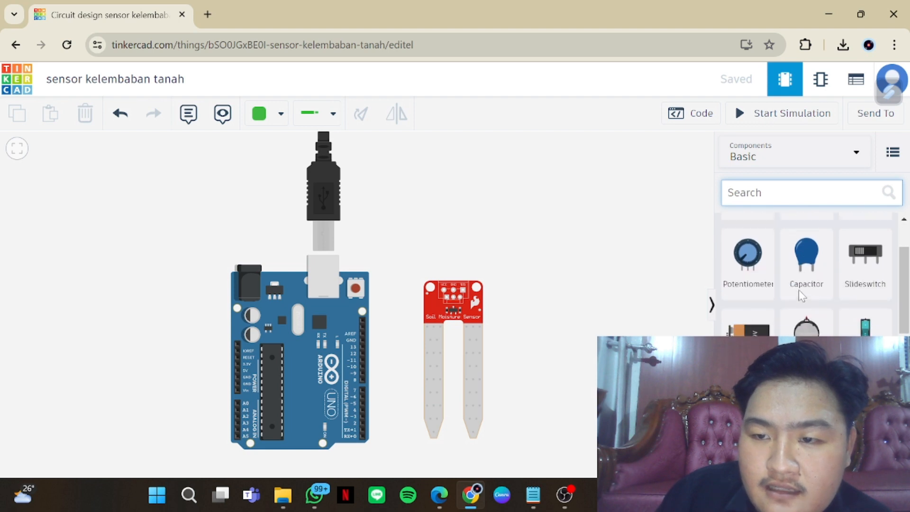
pyautogui.scroll(1, 798, 294)
pyautogui.scroll(-2, 798, 294)
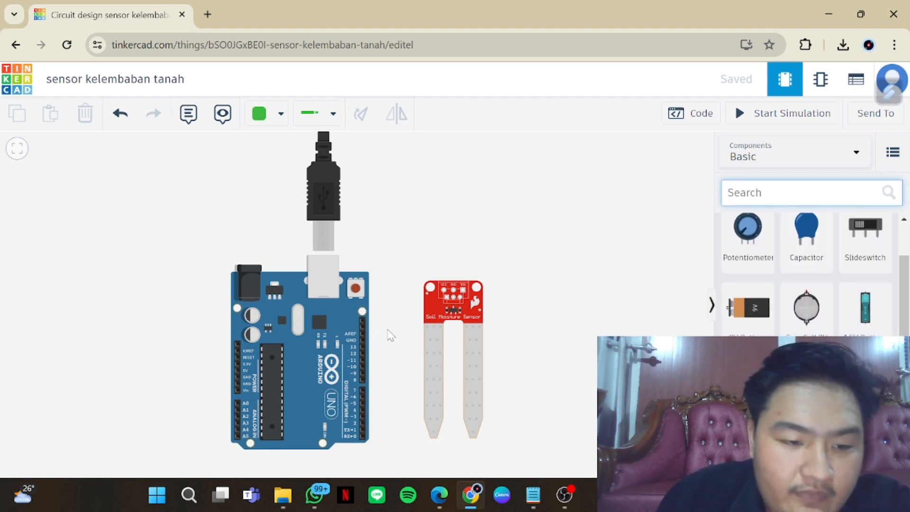
# Wire the Arduino's GND pin beside pin 13 to the soil moisture sensor's GND pin, routing the wire over the sensor's top edge
pyautogui.click(361, 339)
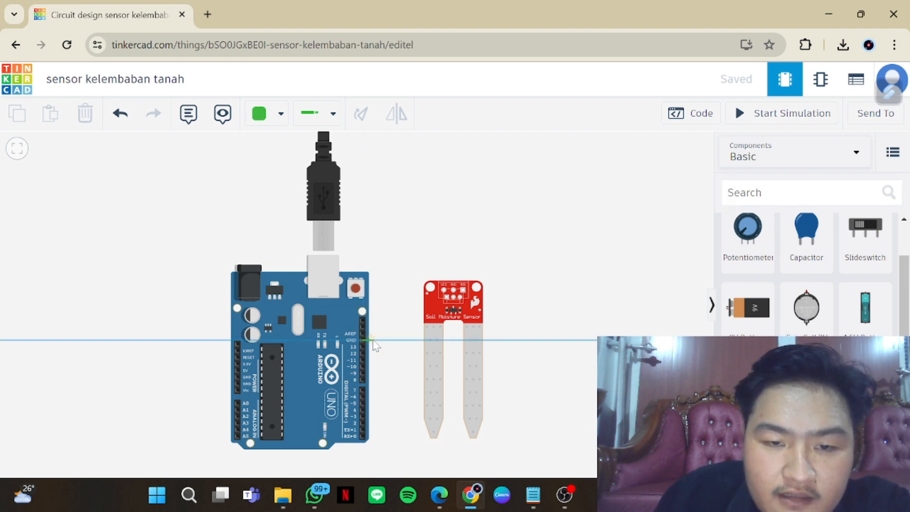
pyautogui.click(403, 340)
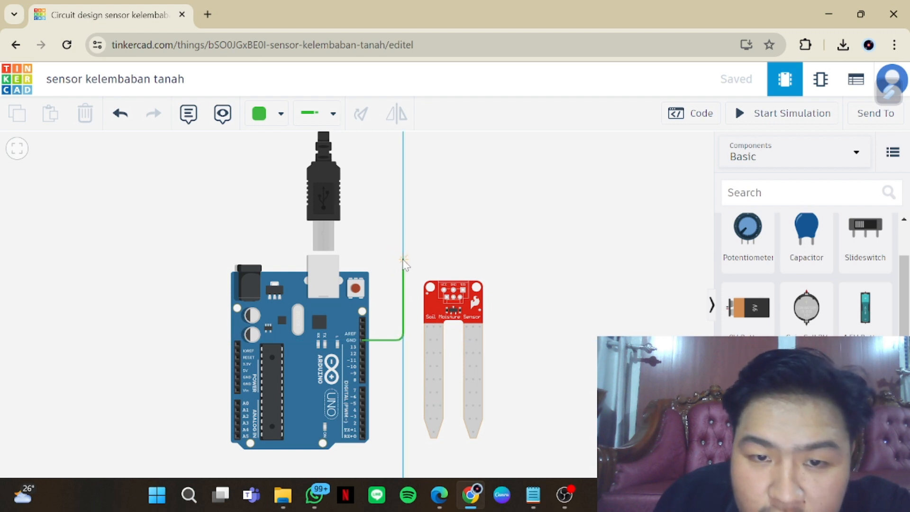
pyautogui.click(403, 259)
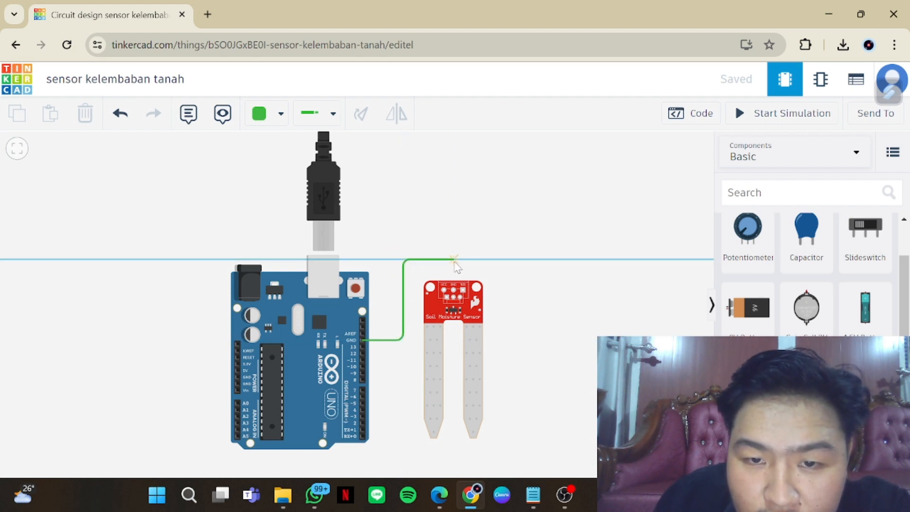
pyautogui.click(454, 260)
pyautogui.click(453, 290)
# Wire the sensor's SIG pin to Arduino pin A0, routing it below the board, and straighten the wire's bends
pyautogui.scroll(3, 453, 290)
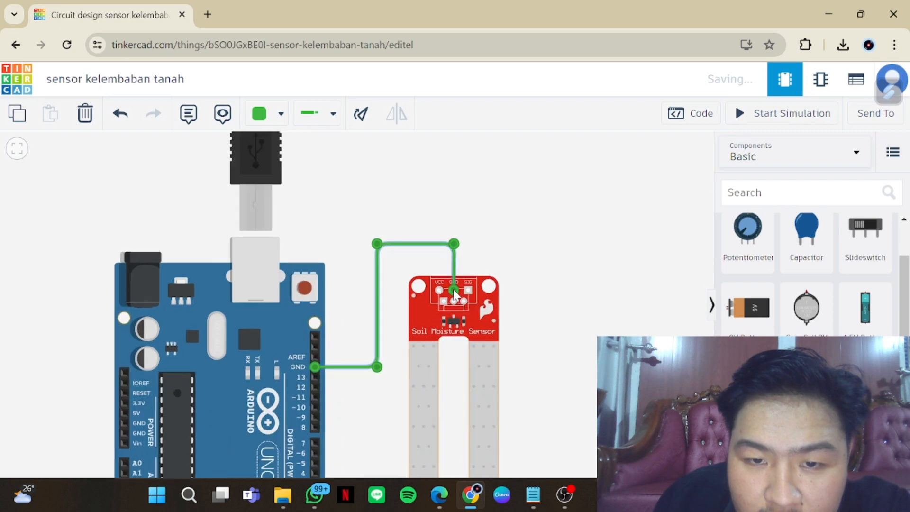
pyautogui.scroll(1, 454, 290)
pyautogui.moveTo(532, 334); pyautogui.dragTo(562, 298)
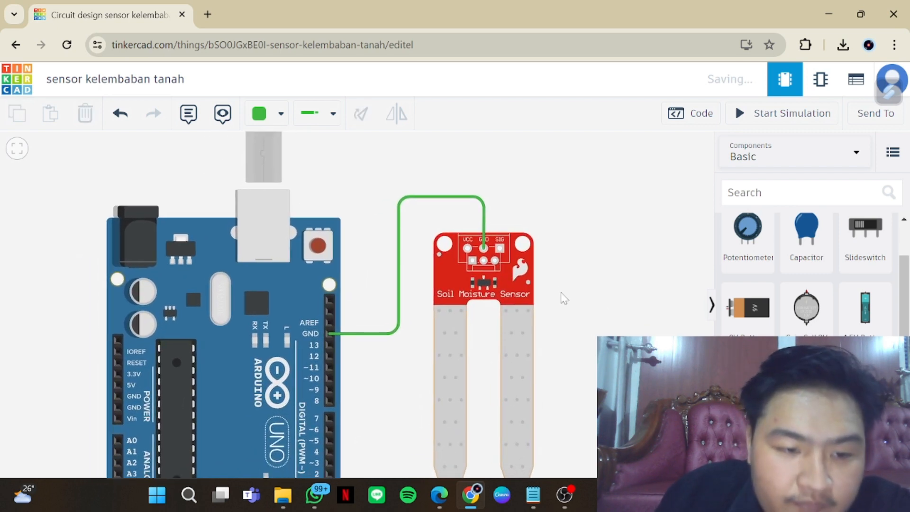
pyautogui.click(500, 248)
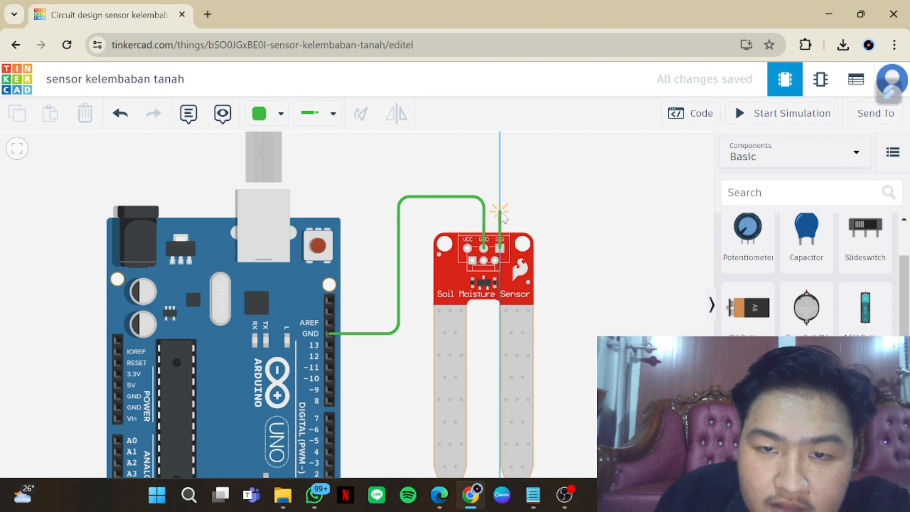
pyautogui.click(500, 211)
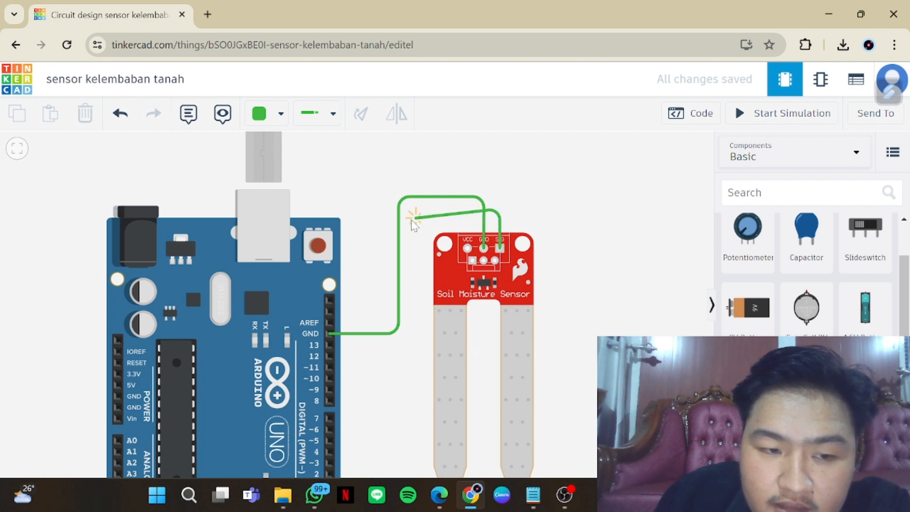
pyautogui.click(409, 209)
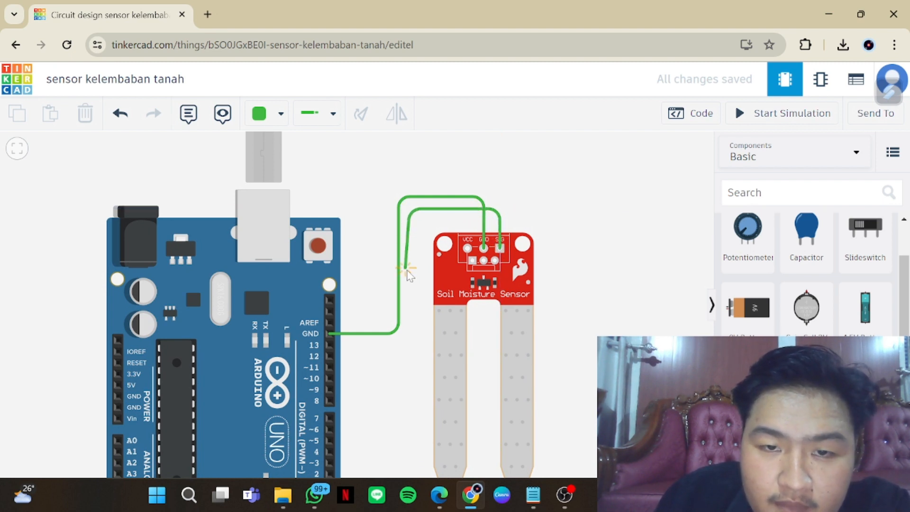
pyautogui.scroll(-3, 414, 306)
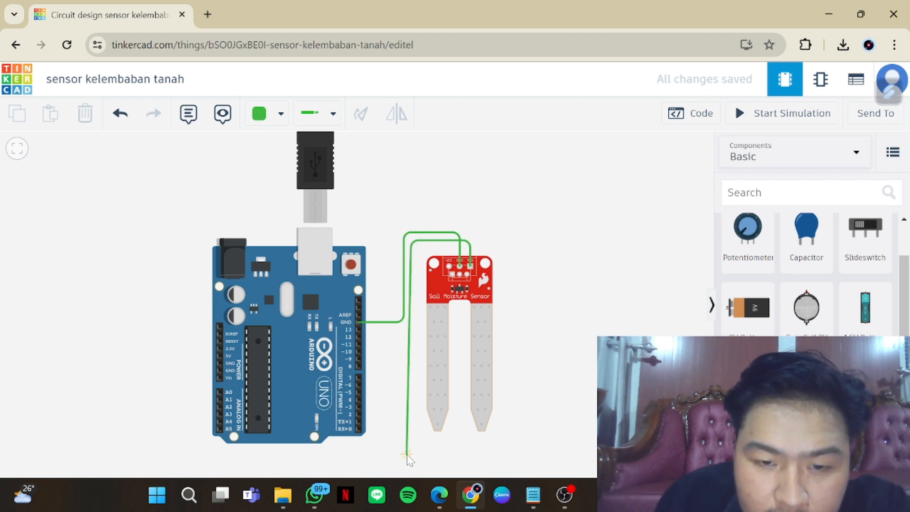
pyautogui.click(406, 454)
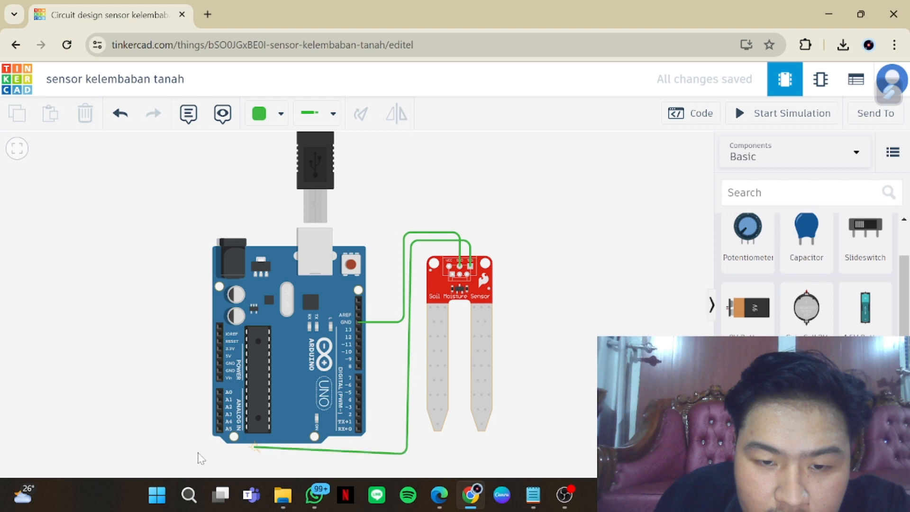
pyautogui.click(201, 458)
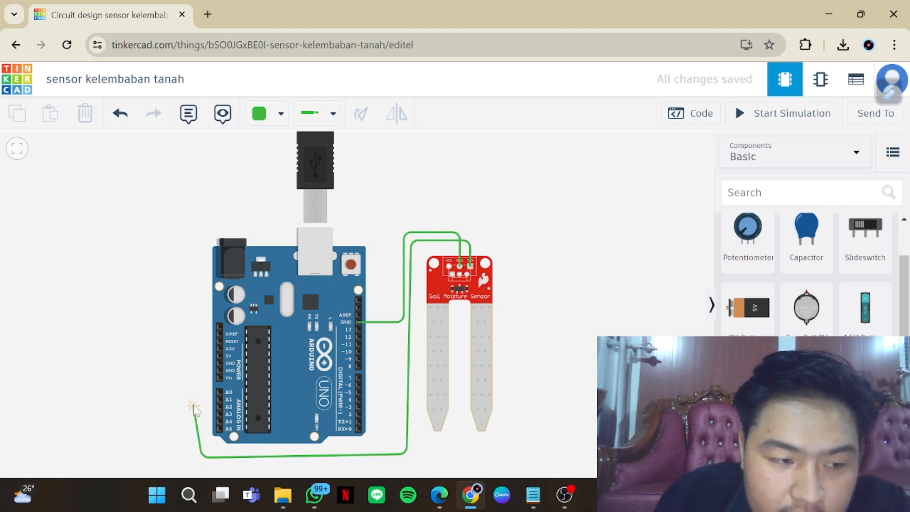
pyautogui.click(219, 392)
pyautogui.moveTo(207, 396); pyautogui.dragTo(201, 392)
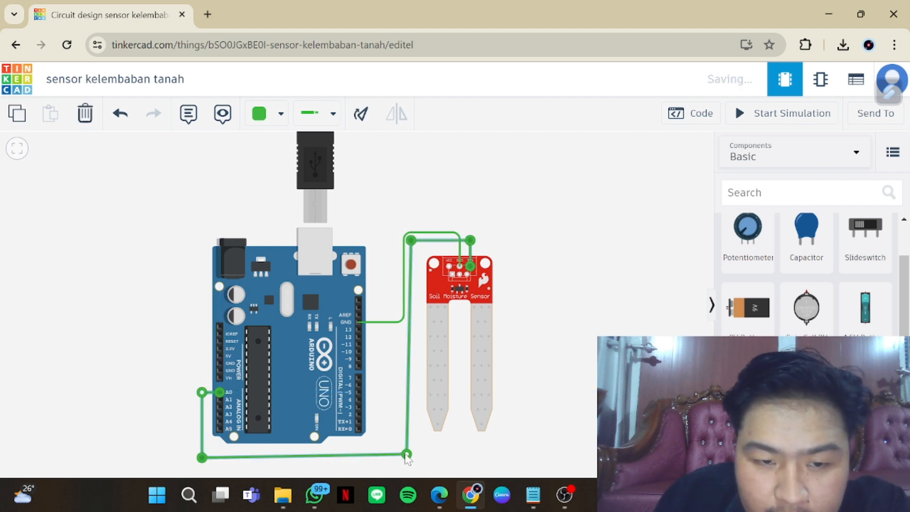
pyautogui.moveTo(406, 456); pyautogui.dragTo(411, 458)
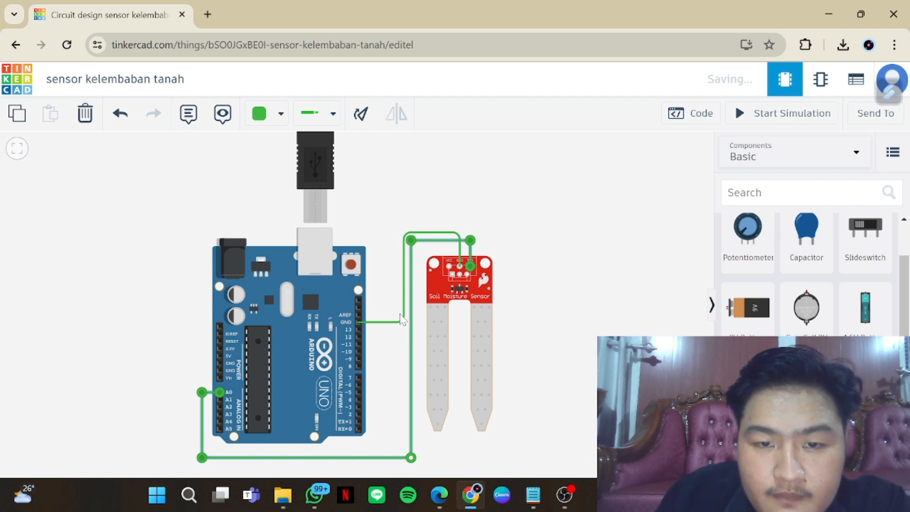
# Change the colour of the GND wire to black
pyautogui.click(404, 322)
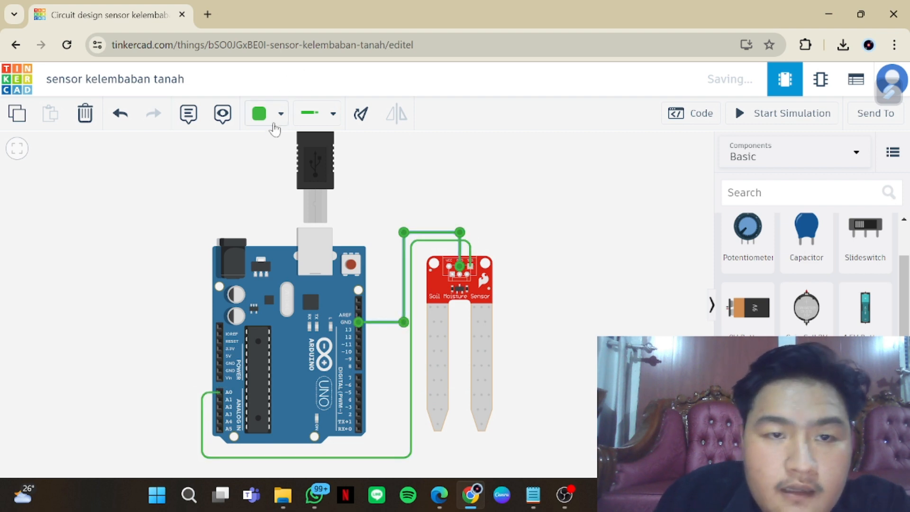
pyautogui.click(281, 116)
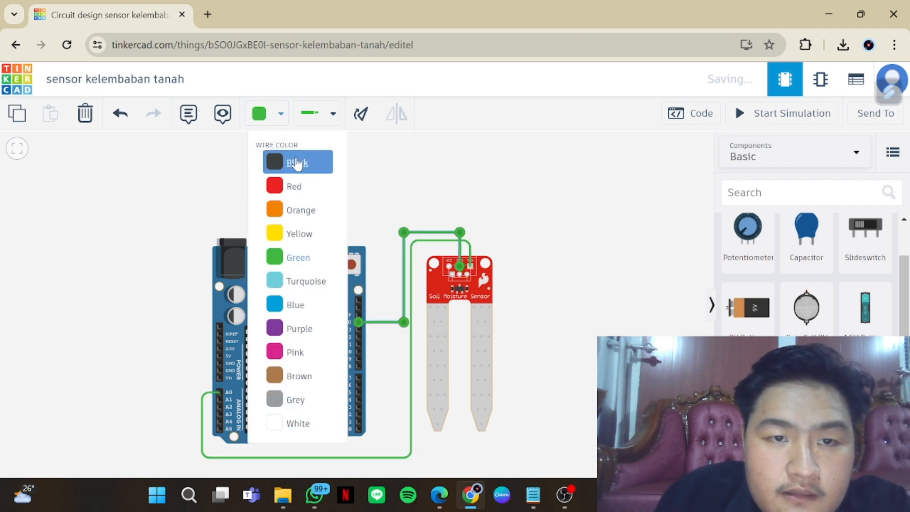
pyautogui.click(273, 160)
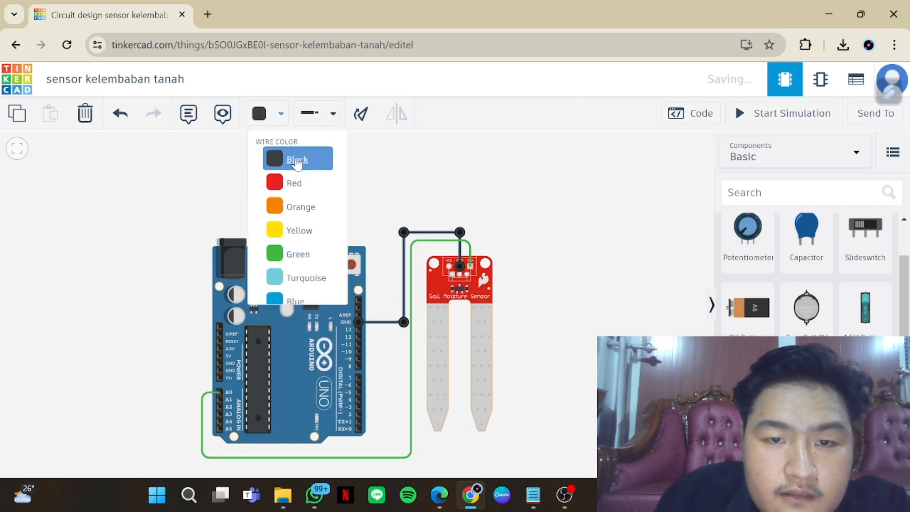
# Wire the sensor's VCC pin to the Arduino's 5V pin, routing it around the board's lower edge, and straighten its bends
pyautogui.click(448, 266)
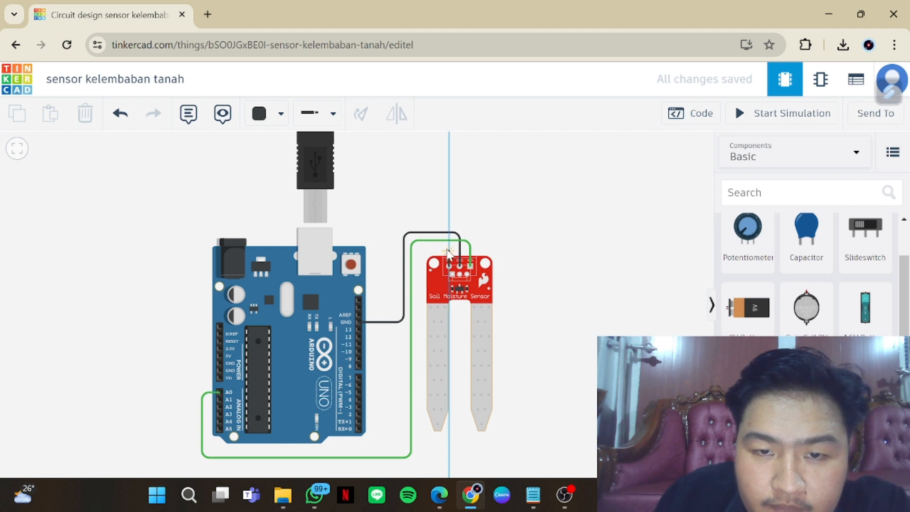
pyautogui.click(447, 251)
pyautogui.click(418, 253)
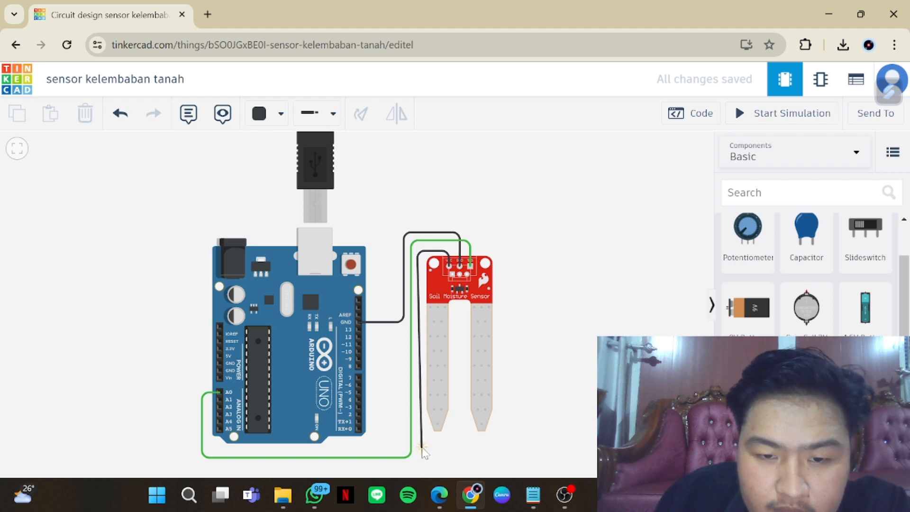
pyautogui.click(421, 448)
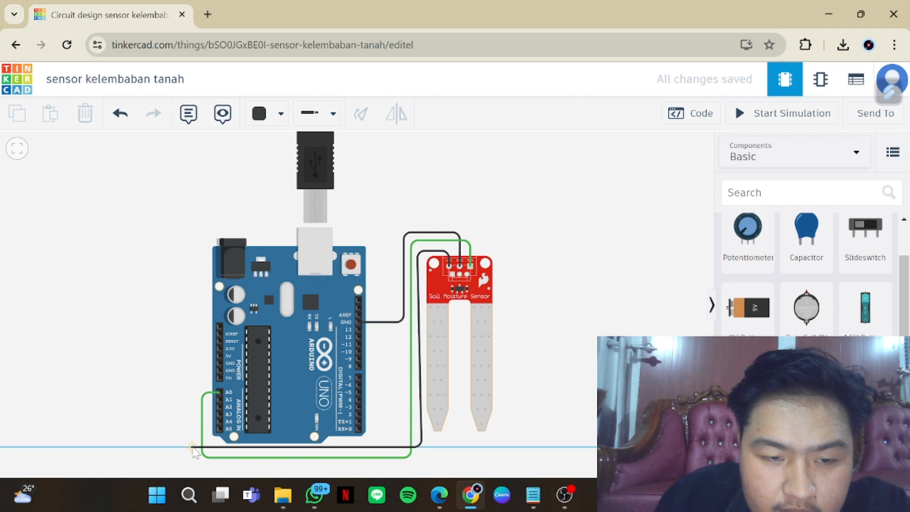
pyautogui.click(192, 447)
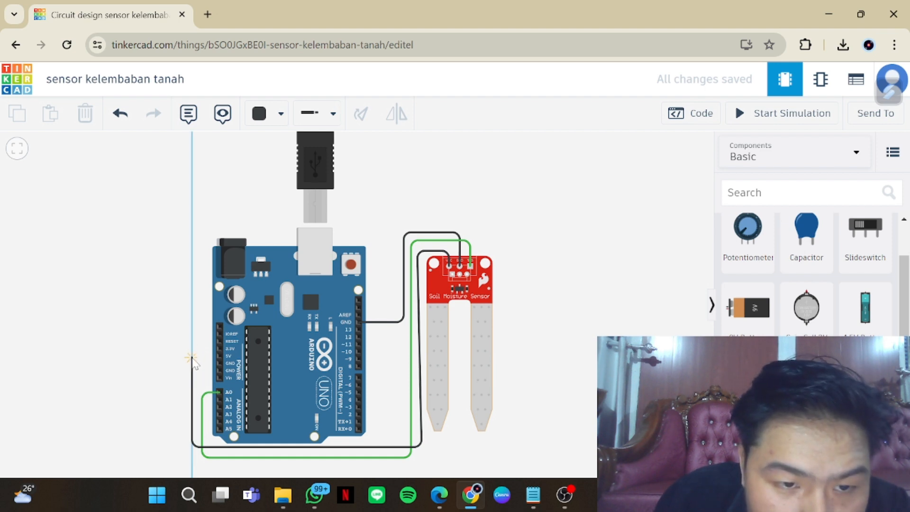
pyautogui.click(192, 356)
pyautogui.click(219, 356)
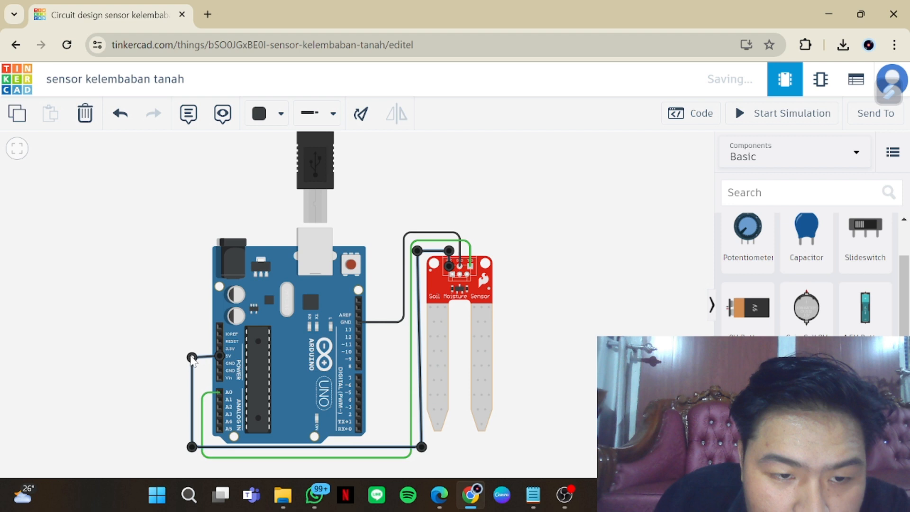
pyautogui.moveTo(421, 446); pyautogui.dragTo(423, 452)
# Change the colour of the wire between the sensor's VCC pin and the Arduino's 5V pin to orange
pyautogui.click(263, 114)
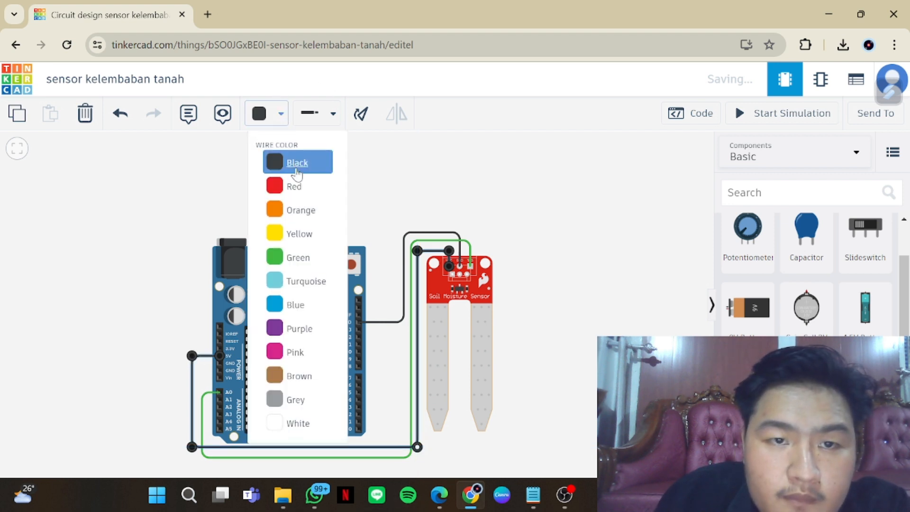
pyautogui.click(303, 210)
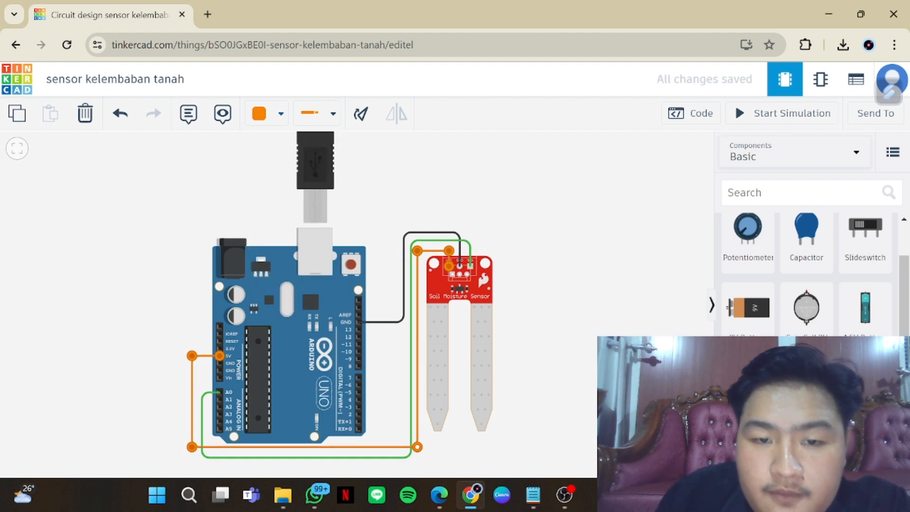
pyautogui.press('Escape')
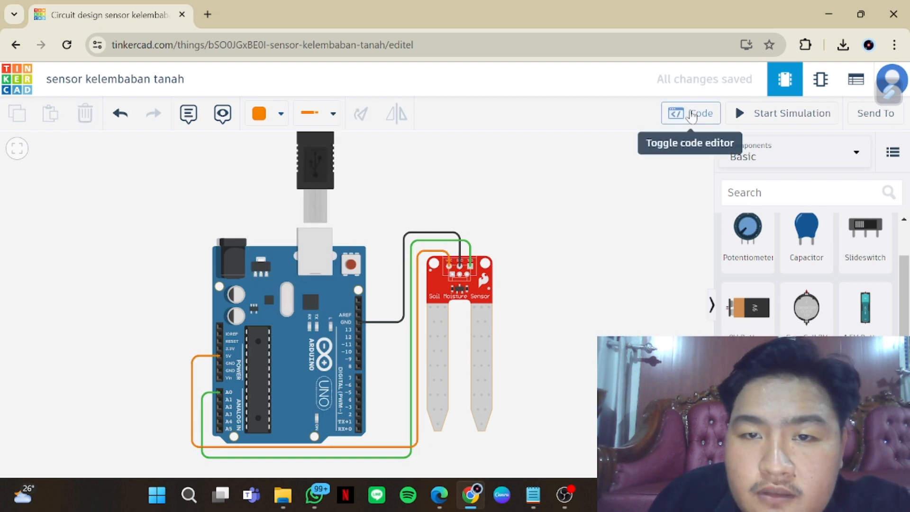
# Open the circuit's code editor and copy the entire soil moisture sketch from the "kelembaban tanah" file in Notepad
pyautogui.click(691, 115)
pyautogui.moveTo(532, 499)
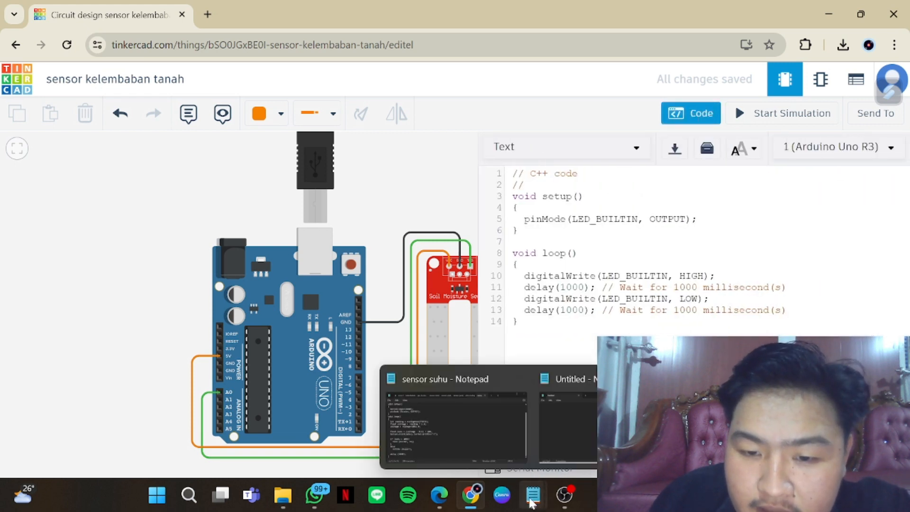
pyautogui.click(484, 446)
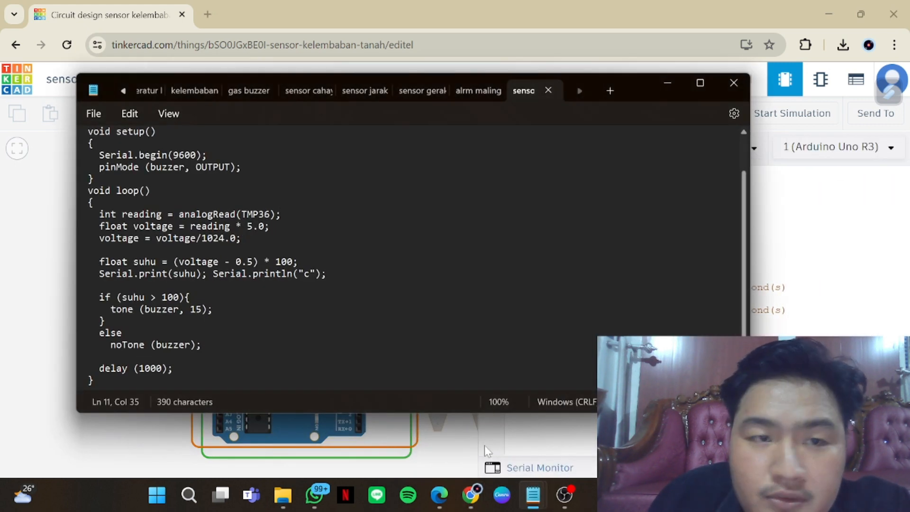
pyautogui.click(183, 90)
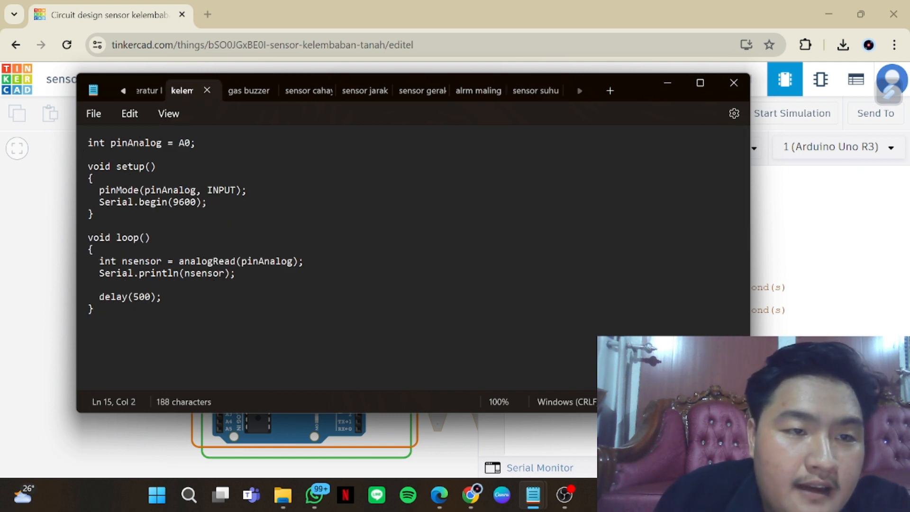
pyautogui.moveTo(88, 142); pyautogui.dragTo(132, 312)
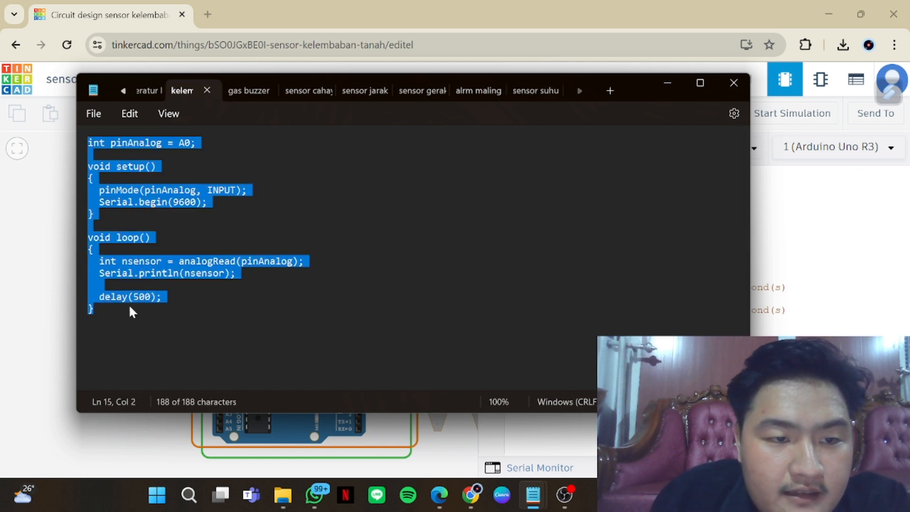
pyautogui.rightClick(125, 300)
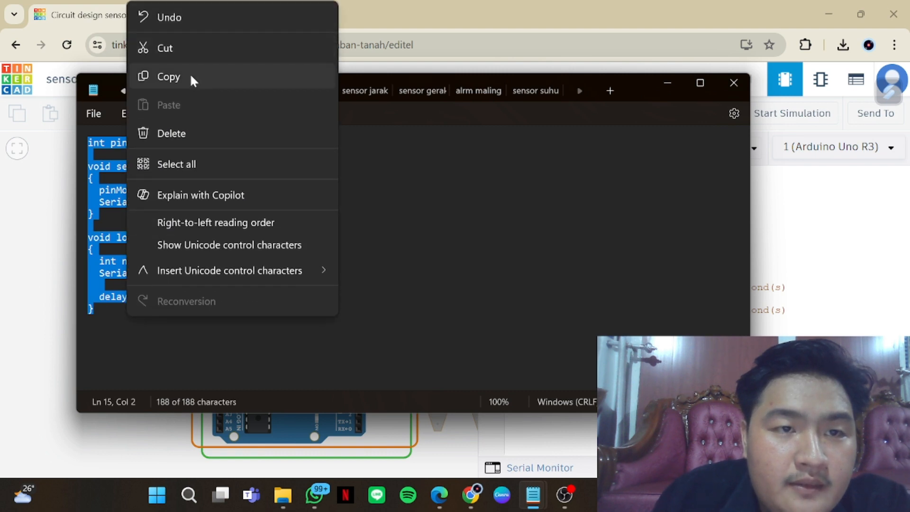
pyautogui.click(191, 75)
pyautogui.hotkey('alt', 'Tab')
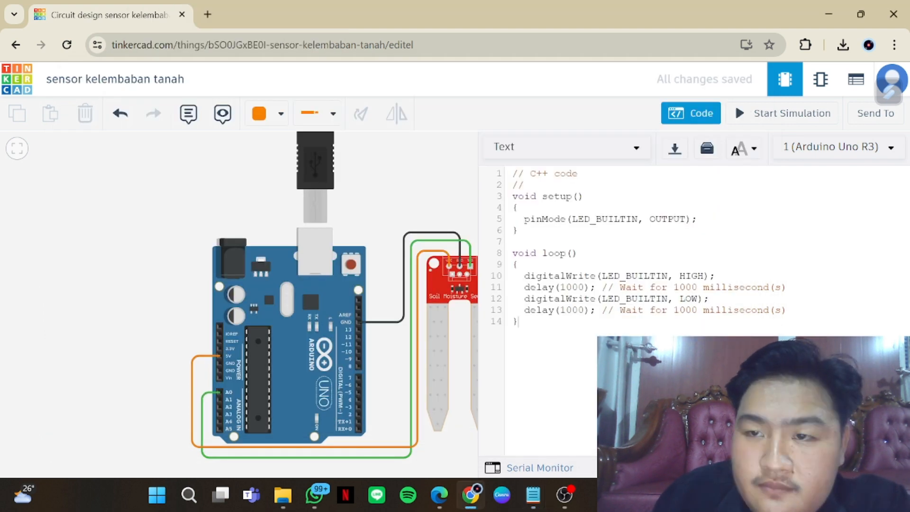
pyautogui.moveTo(519, 322); pyautogui.dragTo(513, 207)
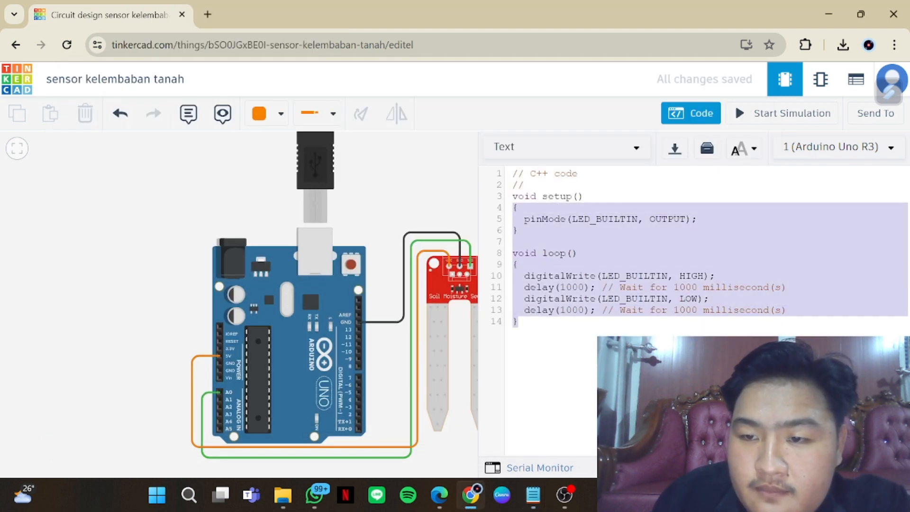
pyautogui.moveTo(521, 502)
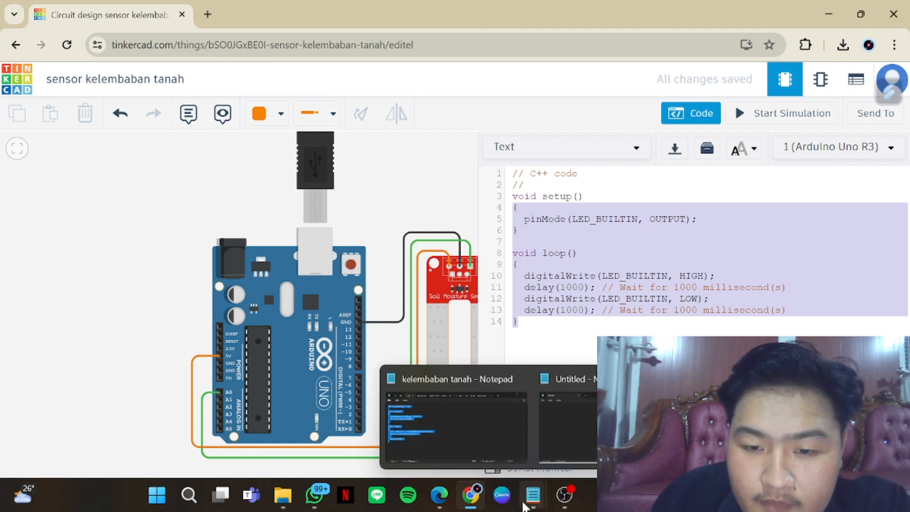
pyautogui.click(475, 431)
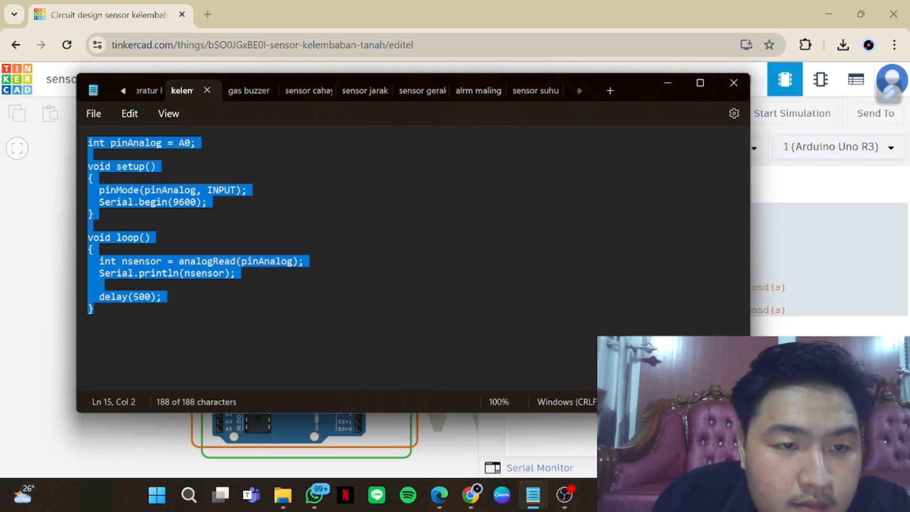
pyautogui.rightClick(153, 262)
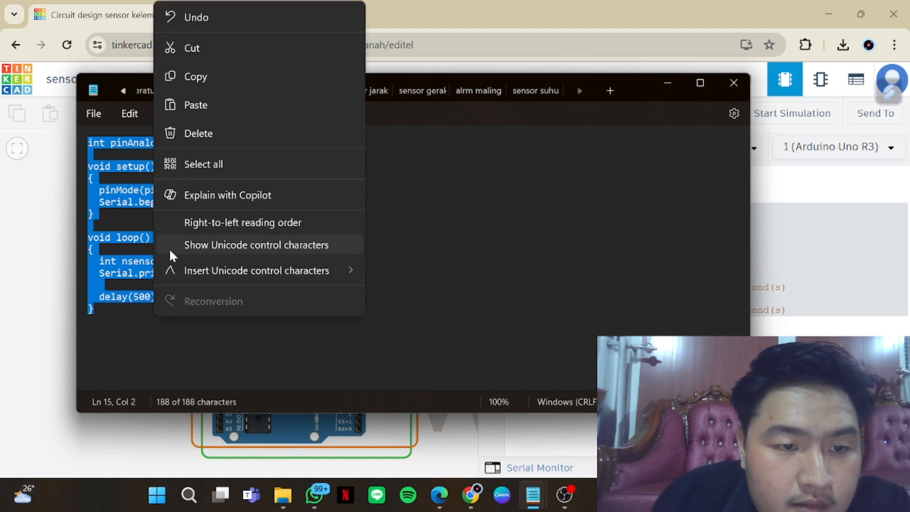
pyautogui.click(117, 323)
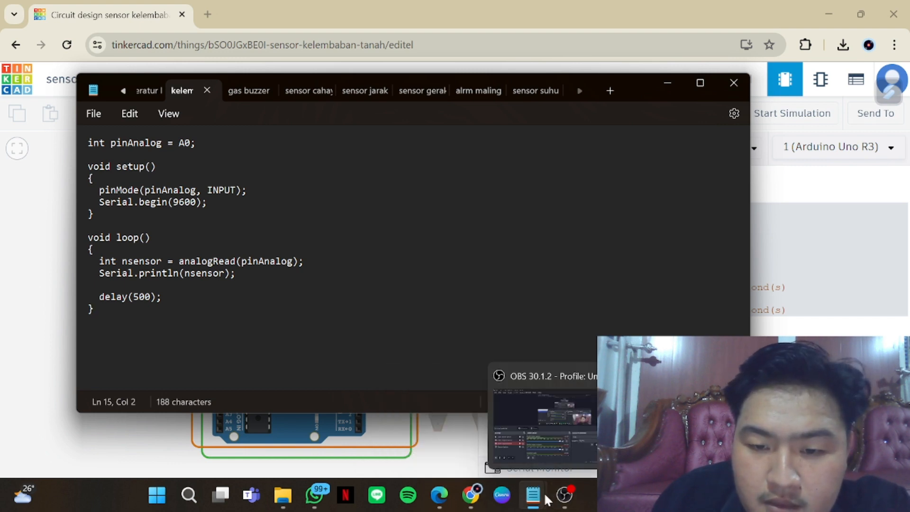
pyautogui.moveTo(540, 496)
pyautogui.click(777, 379)
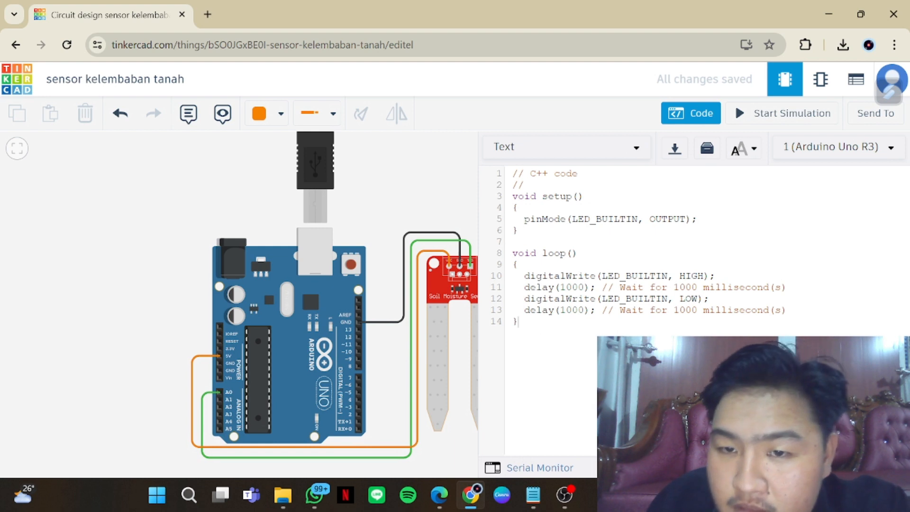
# Replace all the default Arduino code with the copied sketch that reads pin A0 and prints it every 500 ms
pyautogui.moveTo(518, 321); pyautogui.dragTo(504, 169)
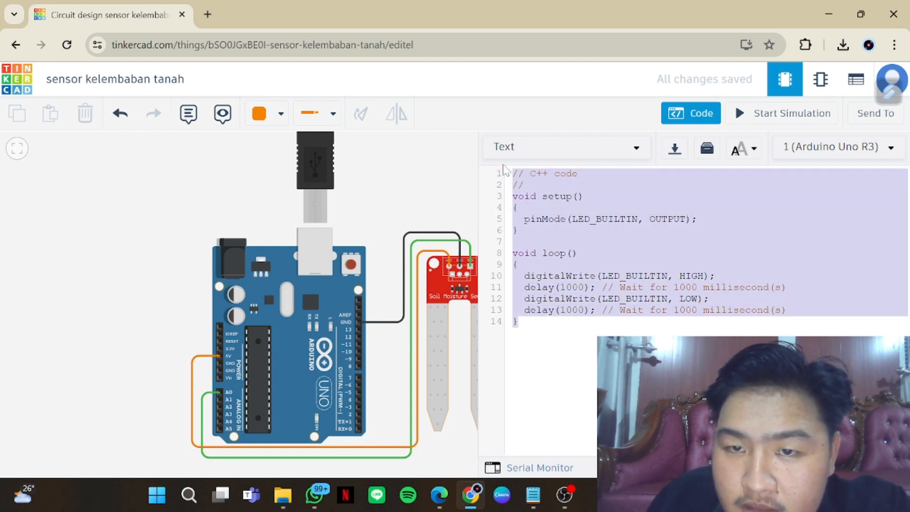
pyautogui.press('BackSpace')
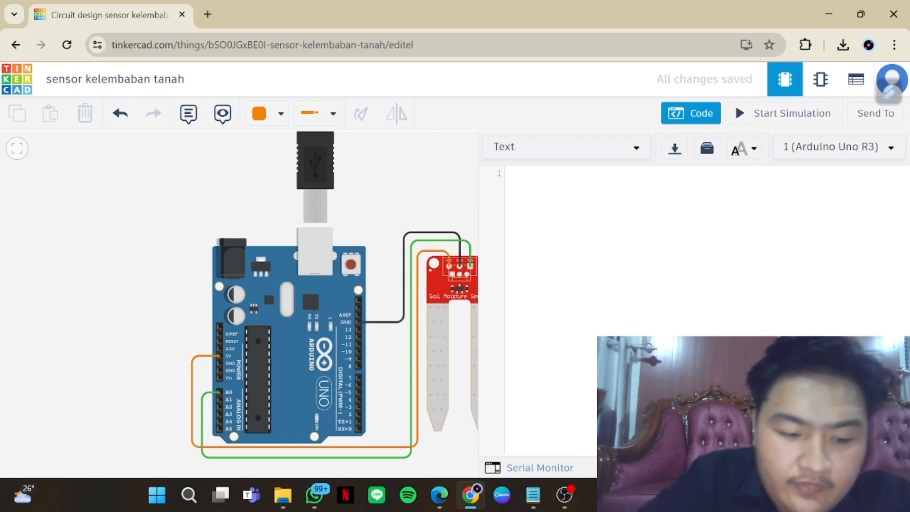
pyautogui.hotkey('ctrl', 'v')
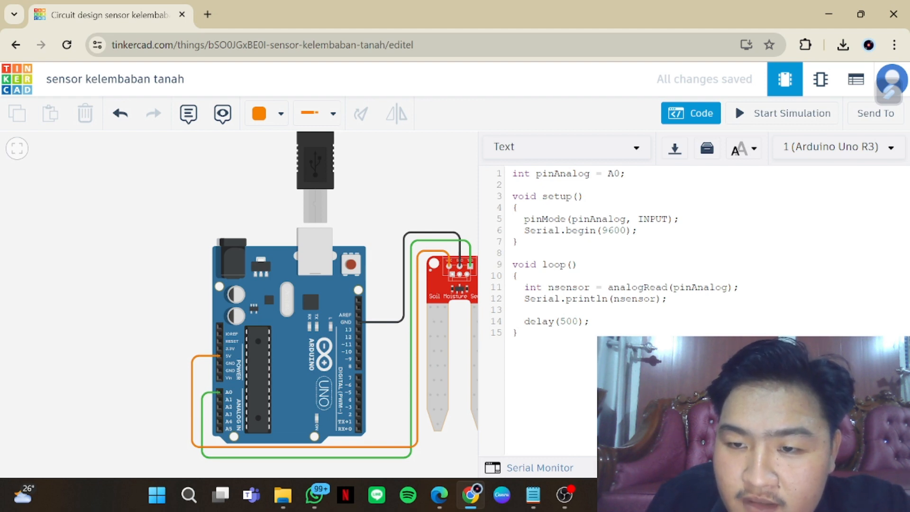
pyautogui.click(555, 349)
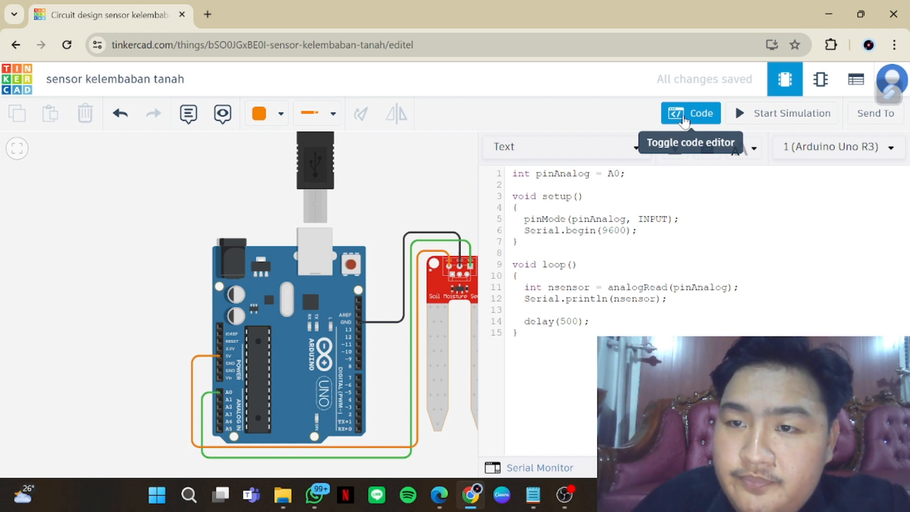
# Start the simulation and open the Serial Monitor beside the code, keeping the whole moisture sensor in view
pyautogui.click(684, 118)
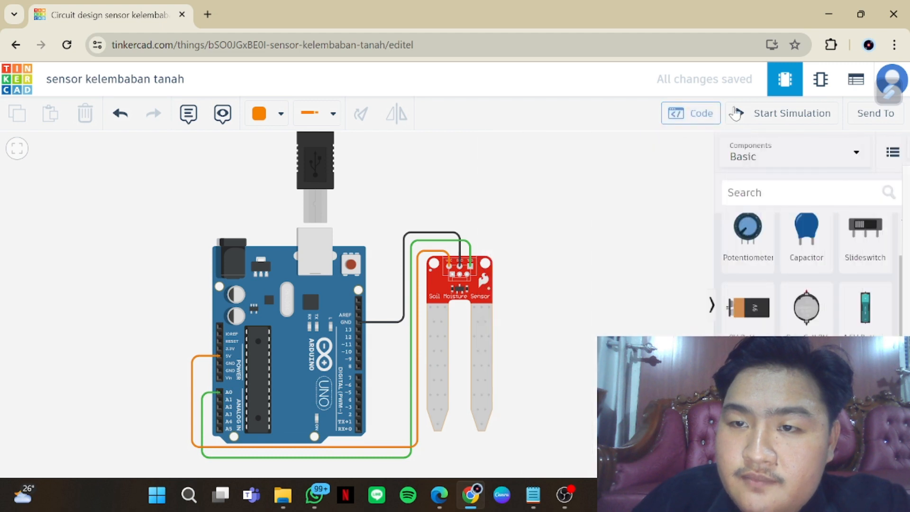
pyautogui.click(773, 119)
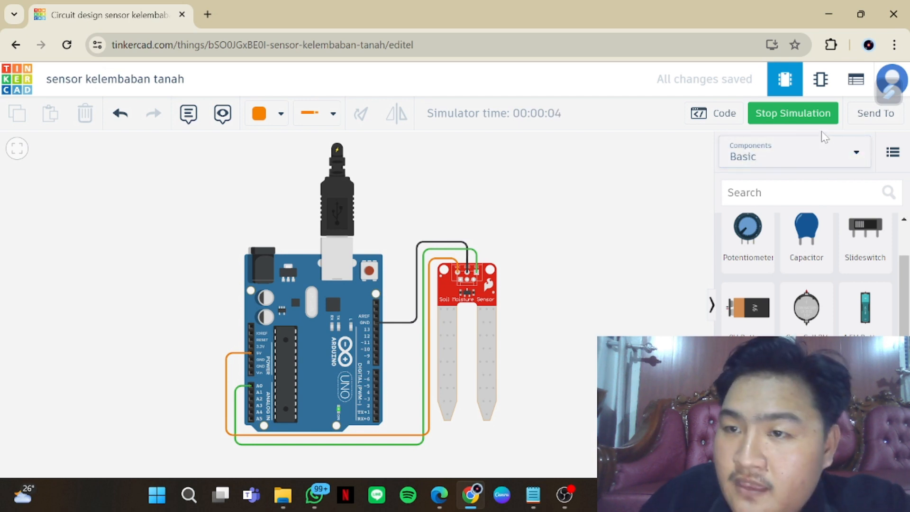
pyautogui.click(720, 113)
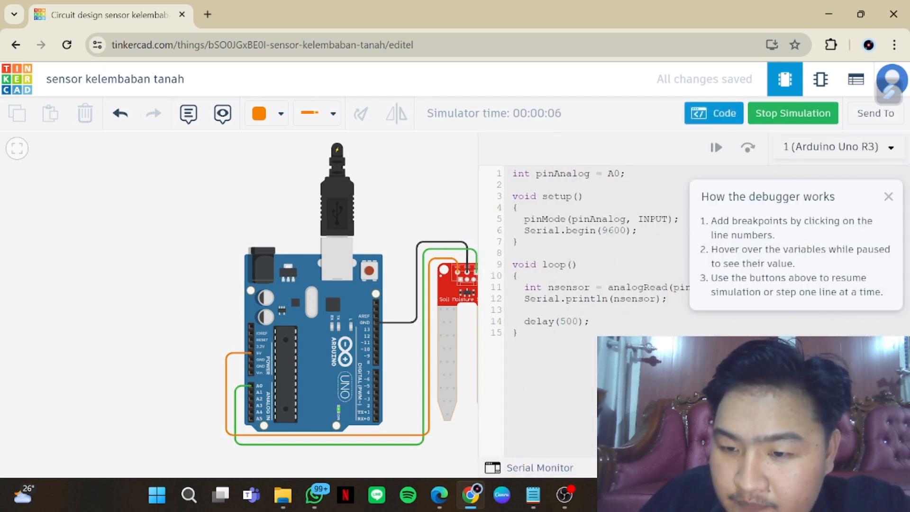
pyautogui.click(528, 467)
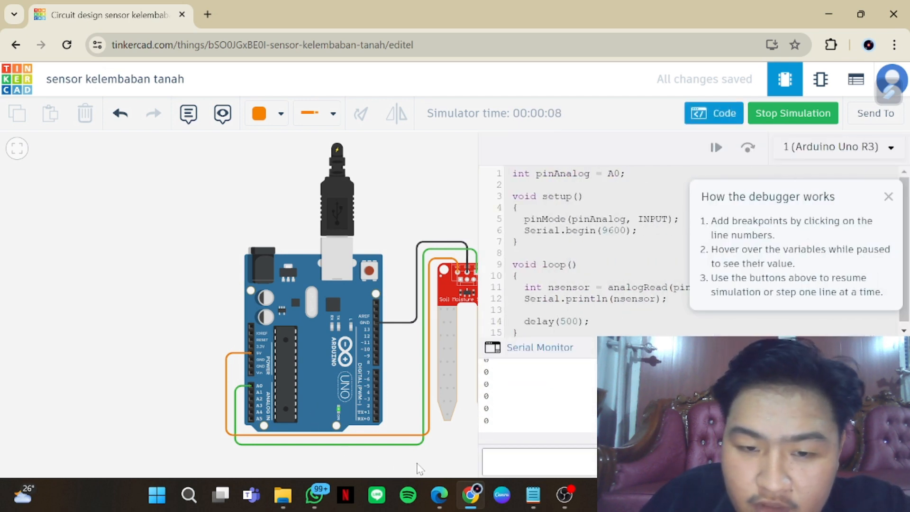
pyautogui.moveTo(419, 468); pyautogui.dragTo(340, 461)
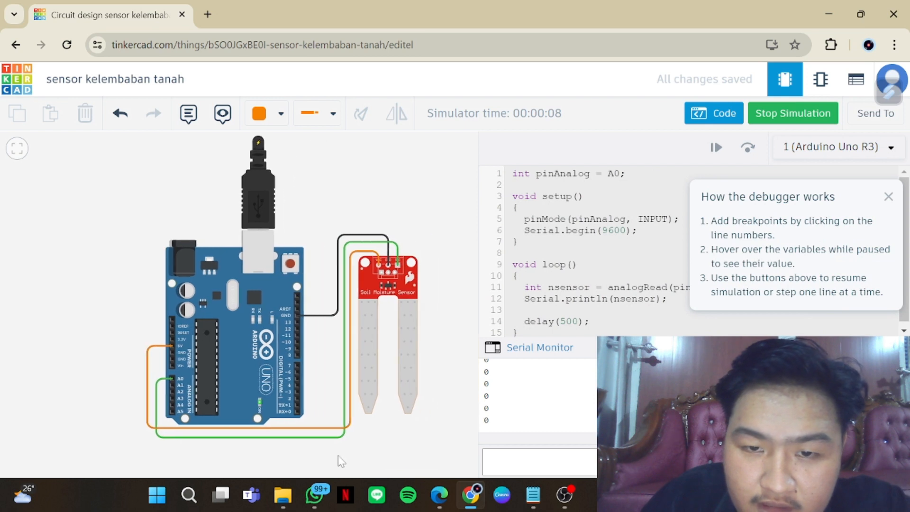
# Test the soil moisture sensor at medium, high, dry and high moisture levels, dismiss the debugger help, and stop the simulation
pyautogui.click(369, 351)
pyautogui.moveTo(371, 351); pyautogui.dragTo(388, 352)
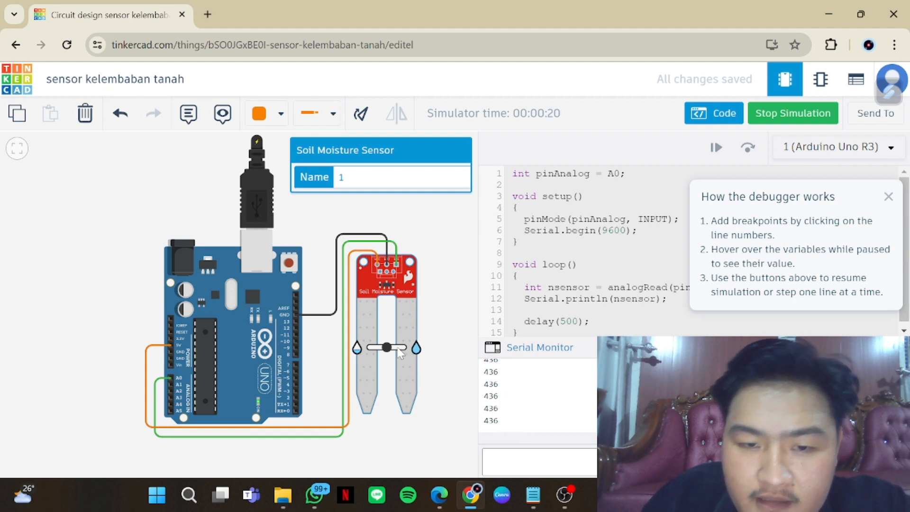
pyautogui.moveTo(390, 353); pyautogui.dragTo(398, 353)
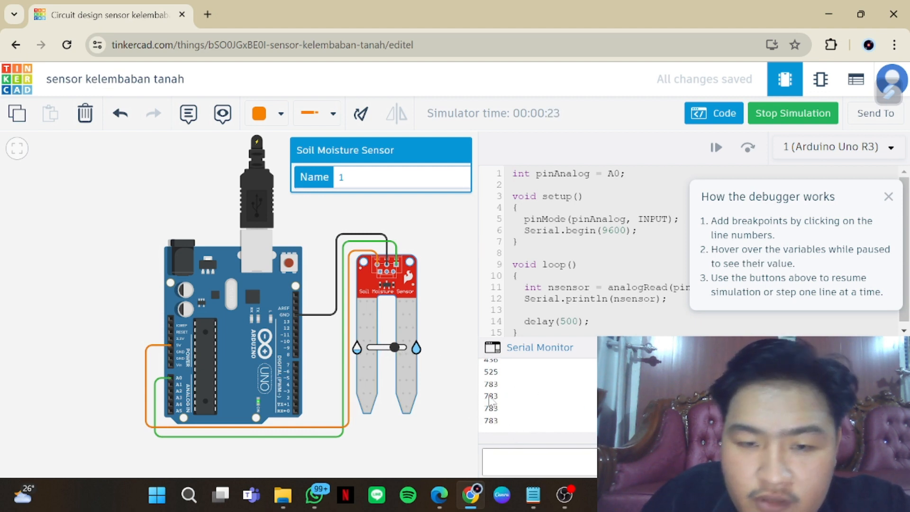
pyautogui.moveTo(399, 353); pyautogui.dragTo(370, 353)
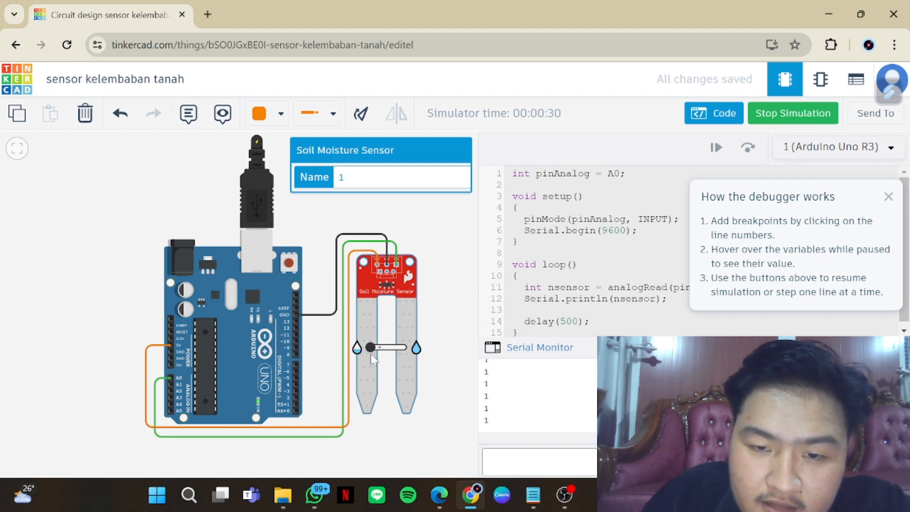
pyautogui.moveTo(371, 353); pyautogui.dragTo(404, 364)
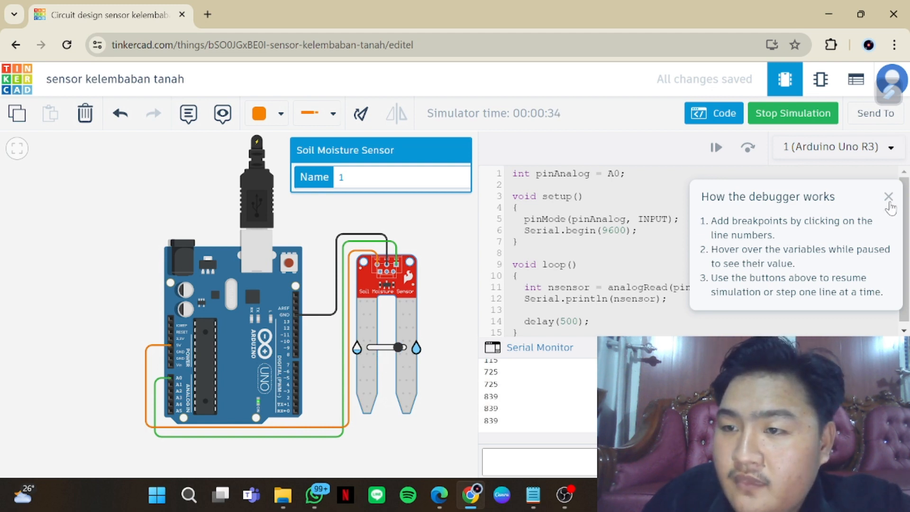
pyautogui.click(888, 197)
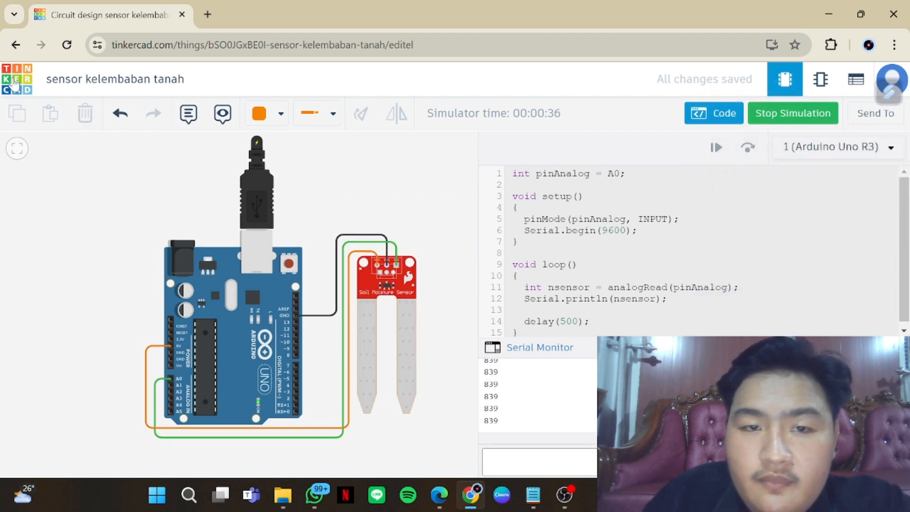
pyautogui.click(803, 118)
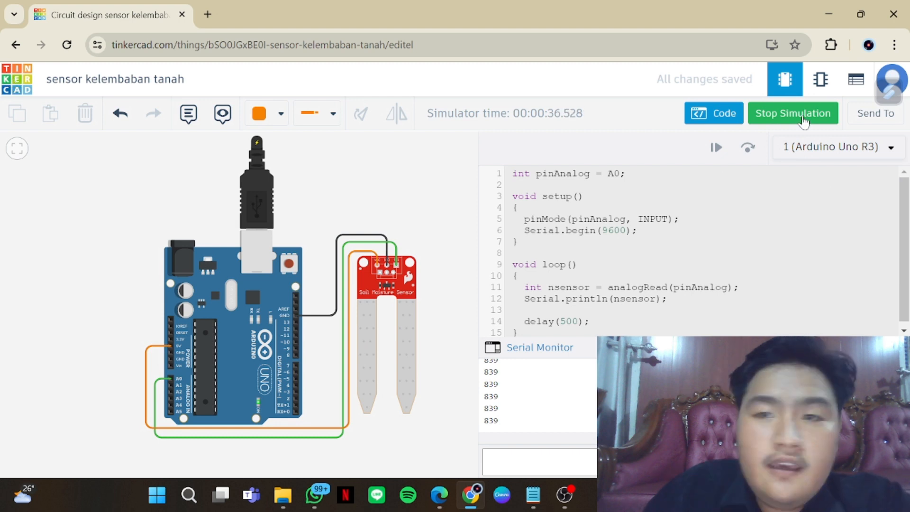
# Return to the designs dashboard and open the "sensor temperatur suhu dengan led" circuit for editing
pyautogui.click(6, 88)
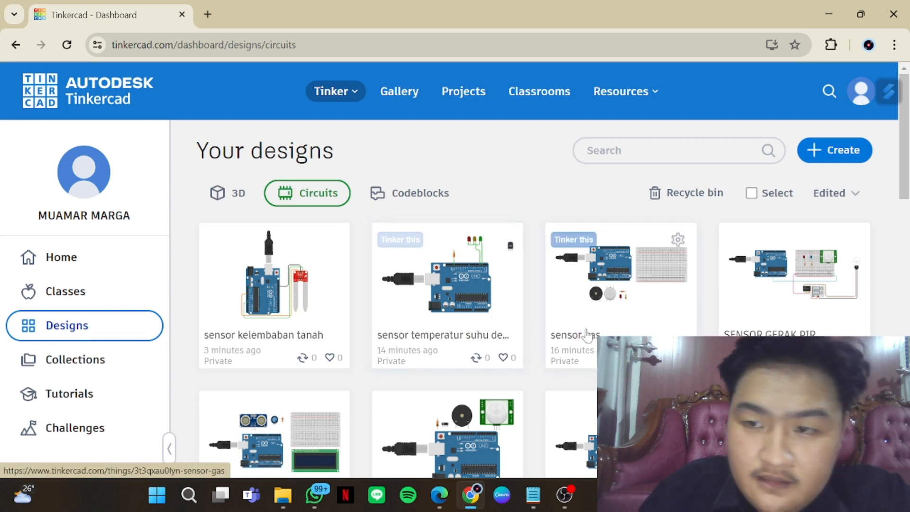
pyautogui.click(466, 330)
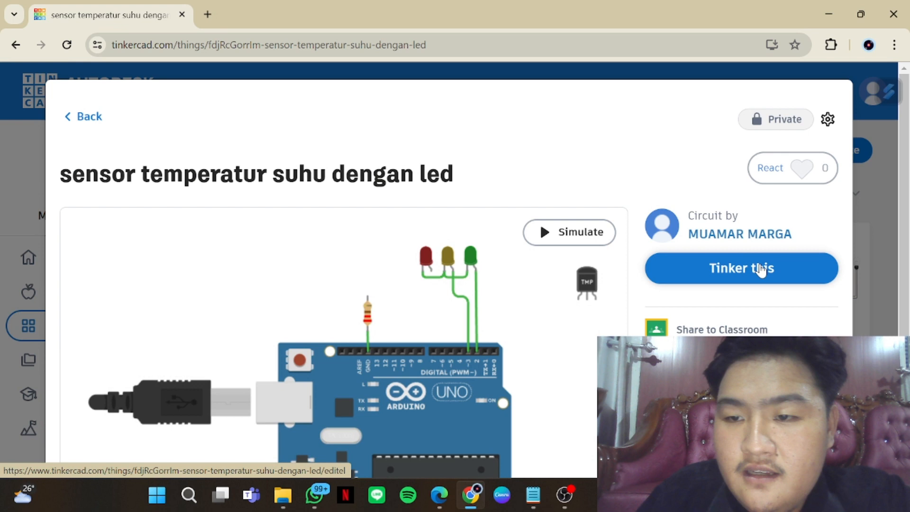
pyautogui.click(760, 269)
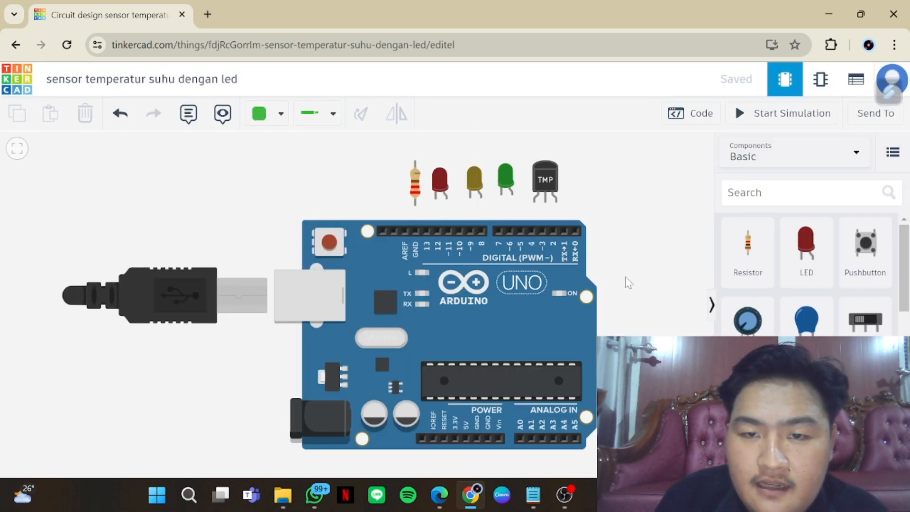
# Move the TMP36 temperature sensor from above the Arduino into the empty space beside the board
pyautogui.scroll(-2, 627, 282)
pyautogui.moveTo(648, 352); pyautogui.dragTo(464, 304)
pyautogui.scroll(-1, 503, 327)
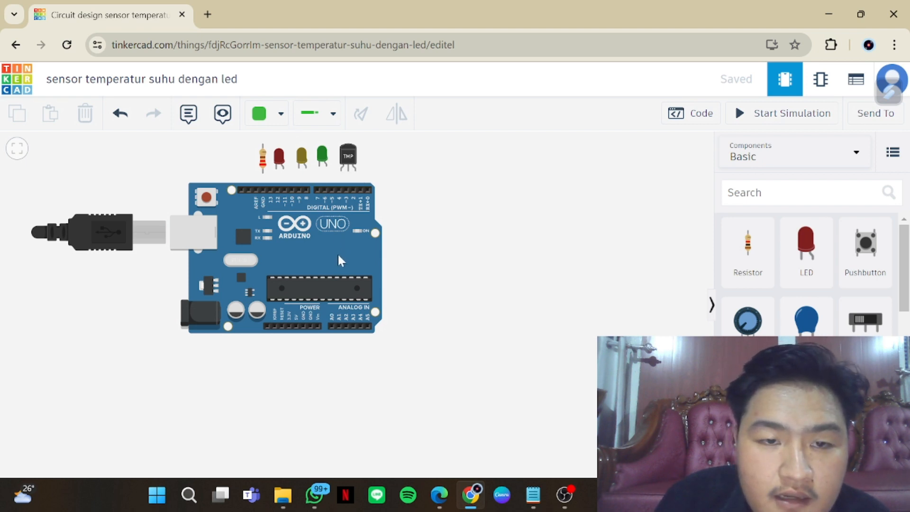
pyautogui.click(264, 162)
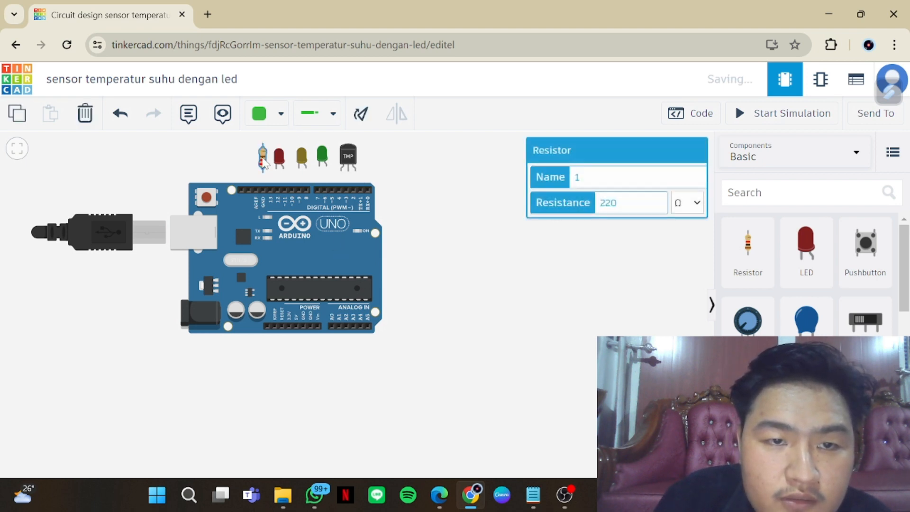
pyautogui.click(357, 160)
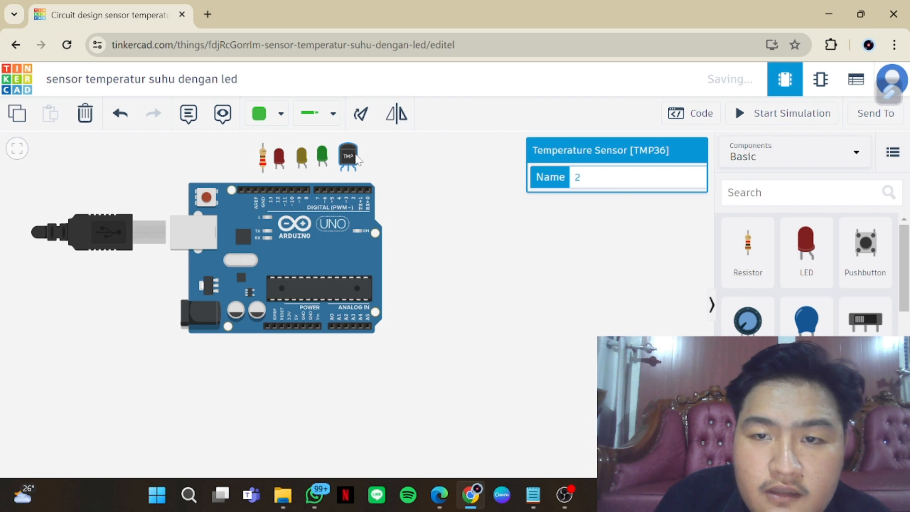
pyautogui.moveTo(350, 161); pyautogui.dragTo(483, 218)
# Space the red, yellow and green LEDs in a row above the Arduino's digital pins and bring the temperature sensor closer to the board
pyautogui.click(279, 159)
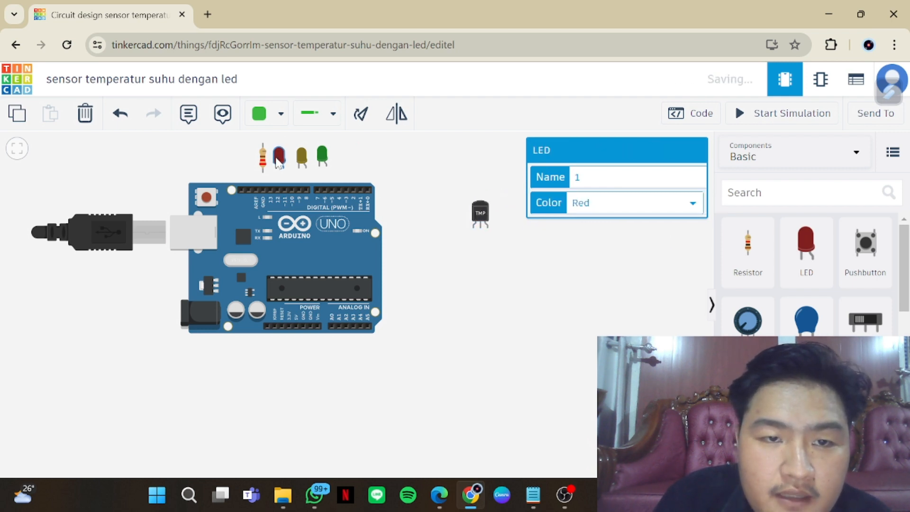
pyautogui.click(305, 160)
pyautogui.click(324, 157)
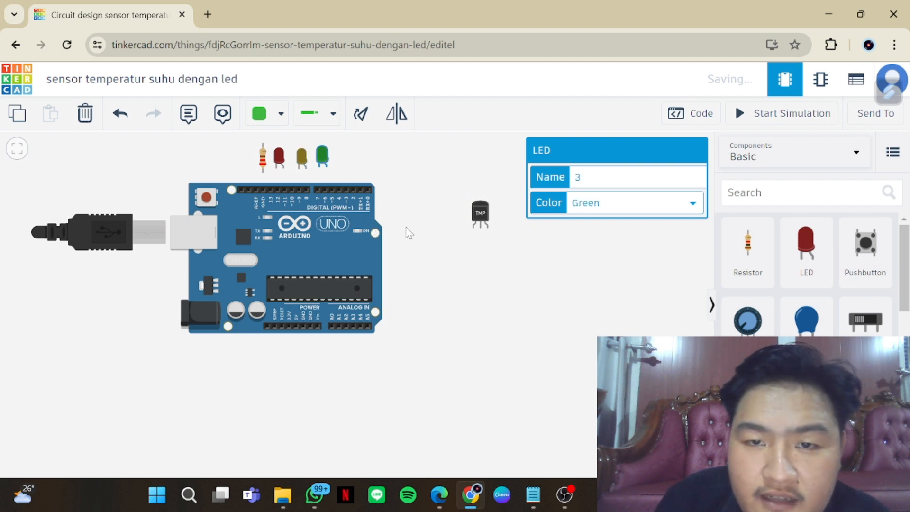
pyautogui.scroll(-3, 408, 232)
pyautogui.moveTo(339, 171); pyautogui.dragTo(337, 144)
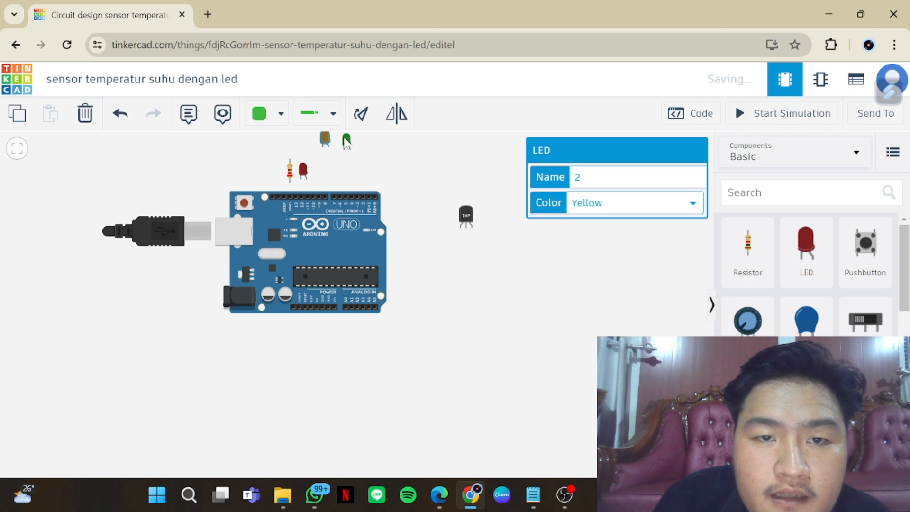
pyautogui.moveTo(346, 141)
pyautogui.mouseDown()
pyautogui.moveTo(370, 147)
pyautogui.moveTo(351, 154)
pyautogui.mouseUp()
pyautogui.click(325, 142)
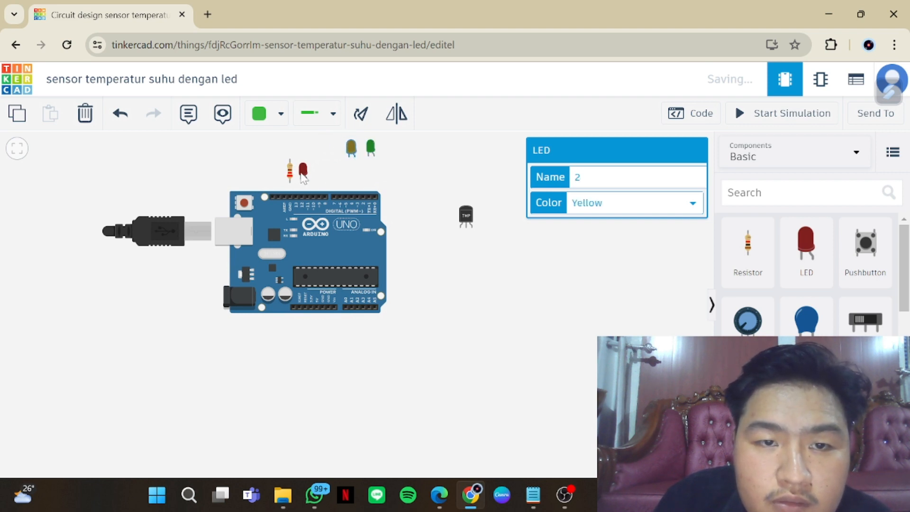
pyautogui.moveTo(303, 178); pyautogui.dragTo(334, 154)
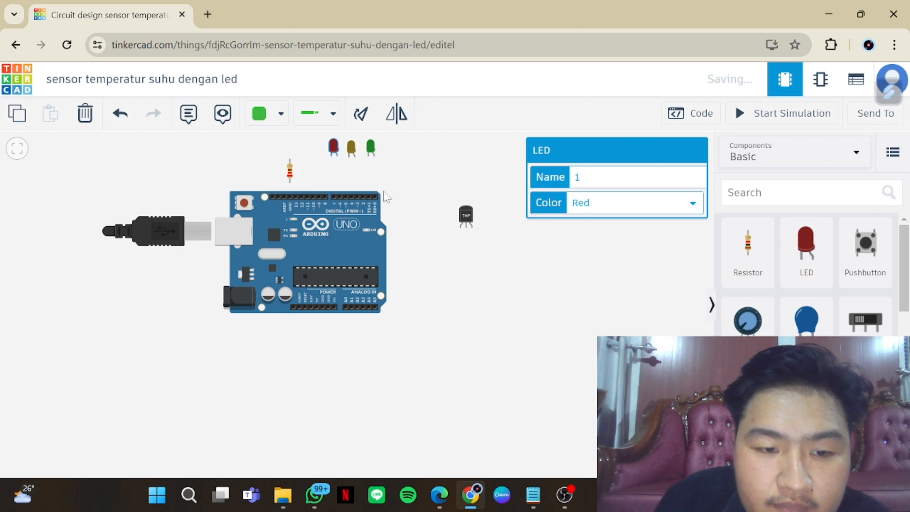
pyautogui.moveTo(471, 227); pyautogui.dragTo(454, 210)
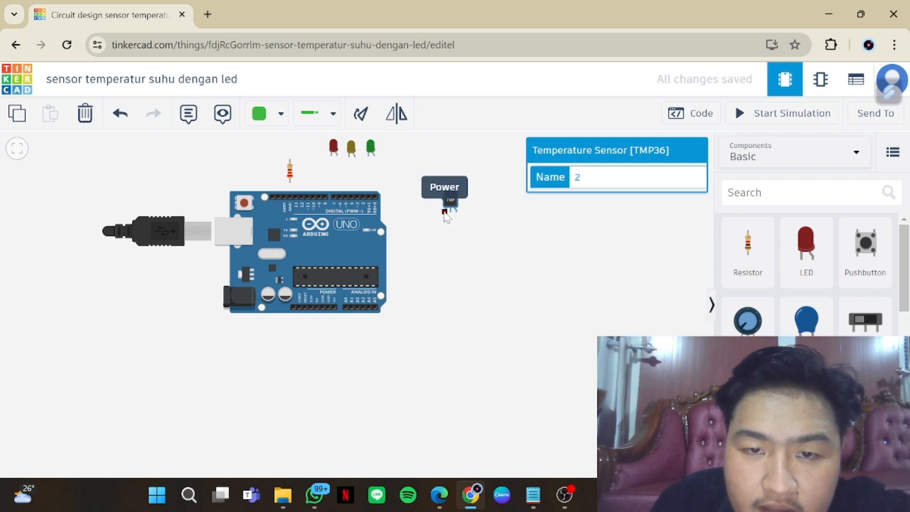
pyautogui.moveTo(449, 202); pyautogui.dragTo(438, 198)
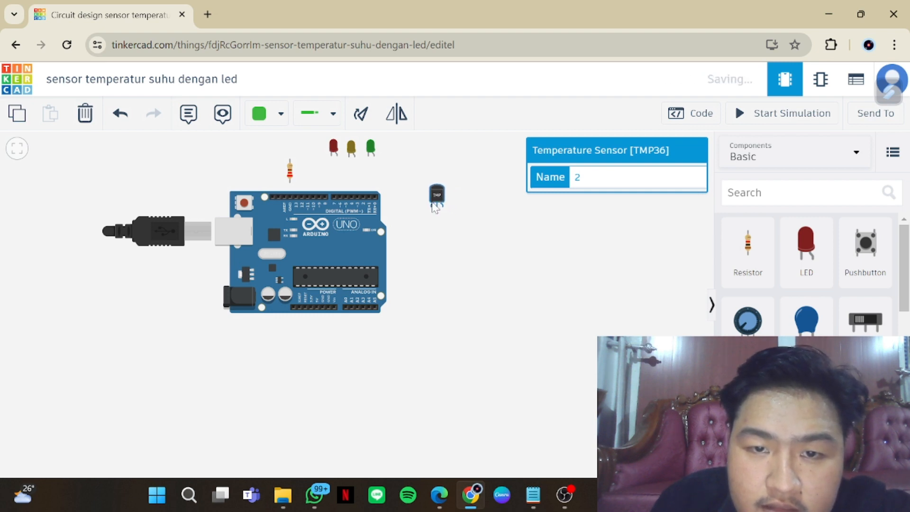
# Wire the temperature sensor's Power pin to Arduino pin A0, routing the wire around below the board
pyautogui.click(432, 204)
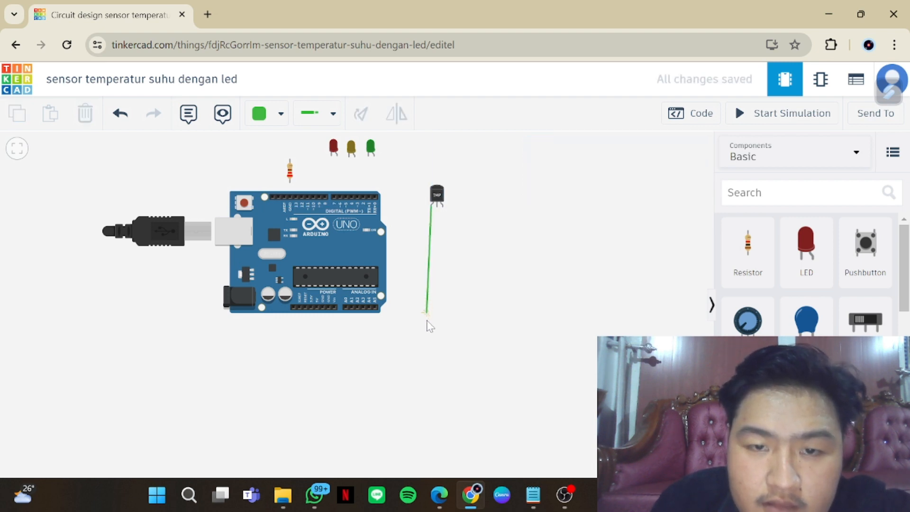
pyautogui.click(412, 325)
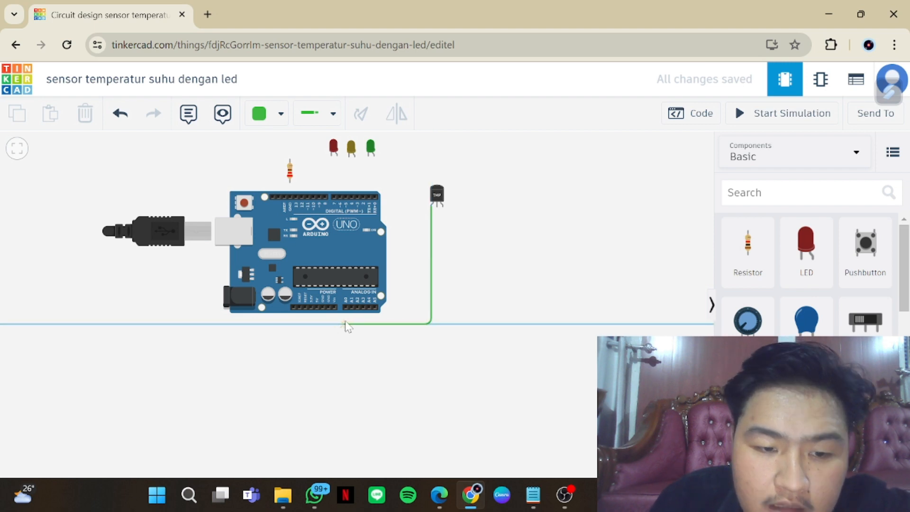
pyautogui.click(347, 324)
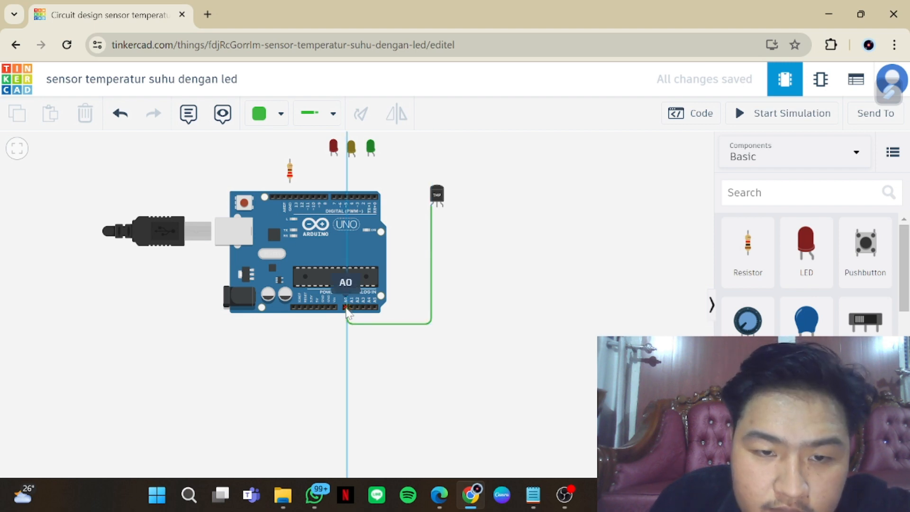
pyautogui.click(346, 307)
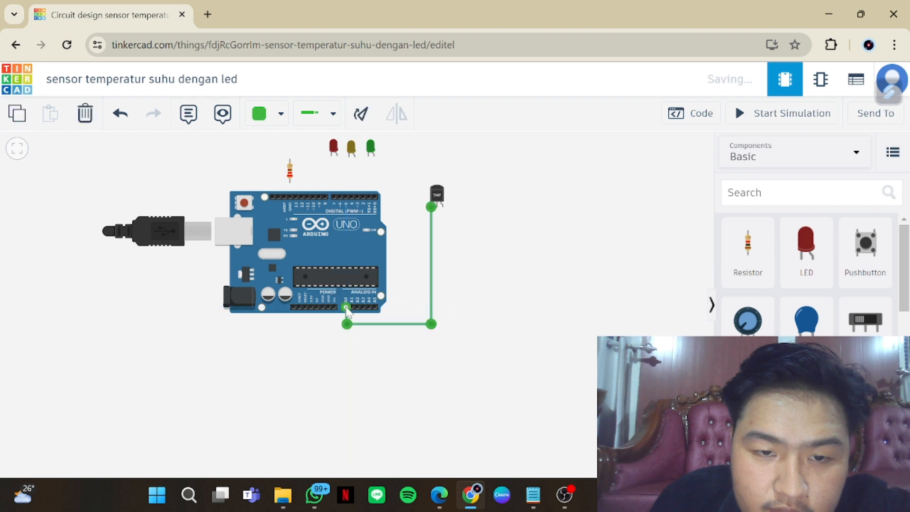
# Wire the temperature sensor's Vout pin to Arduino pin A0, routing the wire down and below the board
pyautogui.click(446, 218)
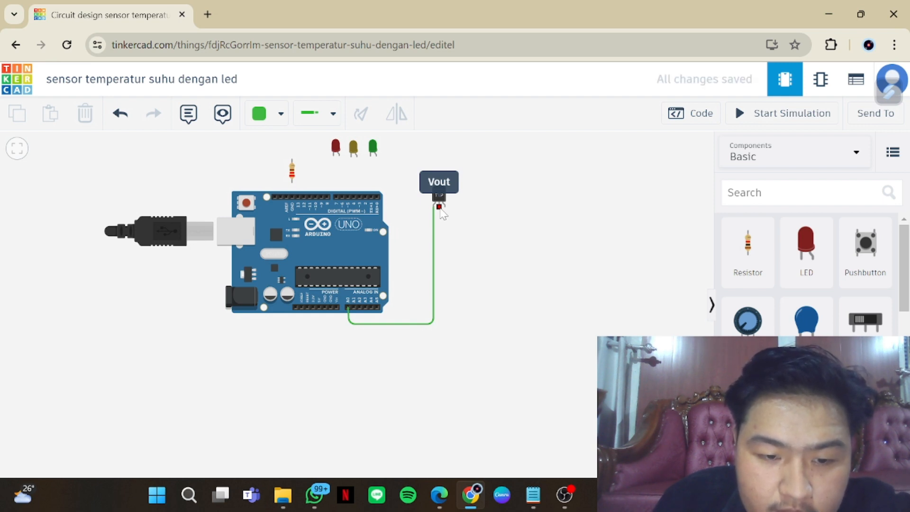
pyautogui.click(439, 207)
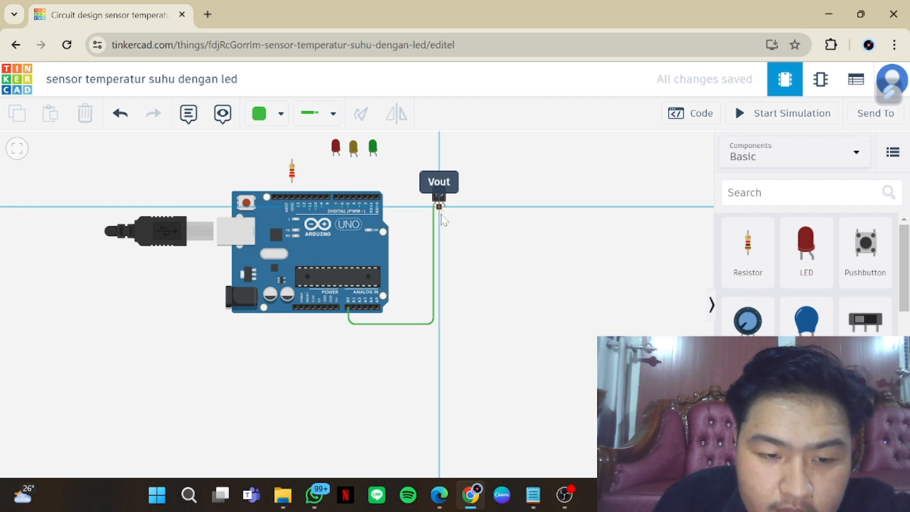
pyautogui.click(439, 326)
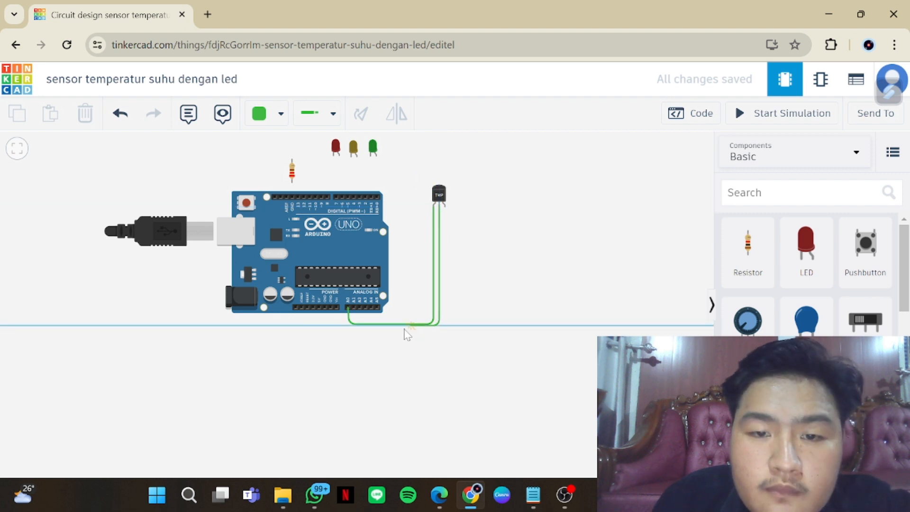
pyautogui.click(347, 324)
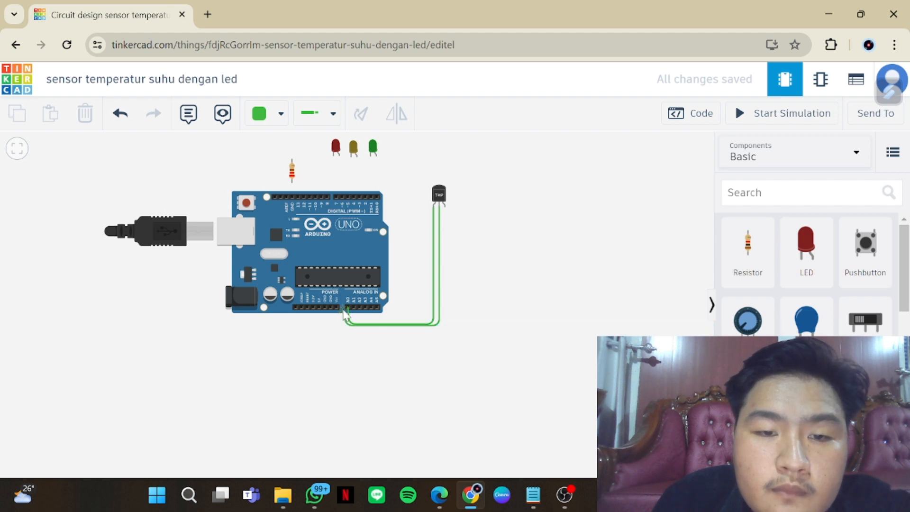
pyautogui.click(348, 307)
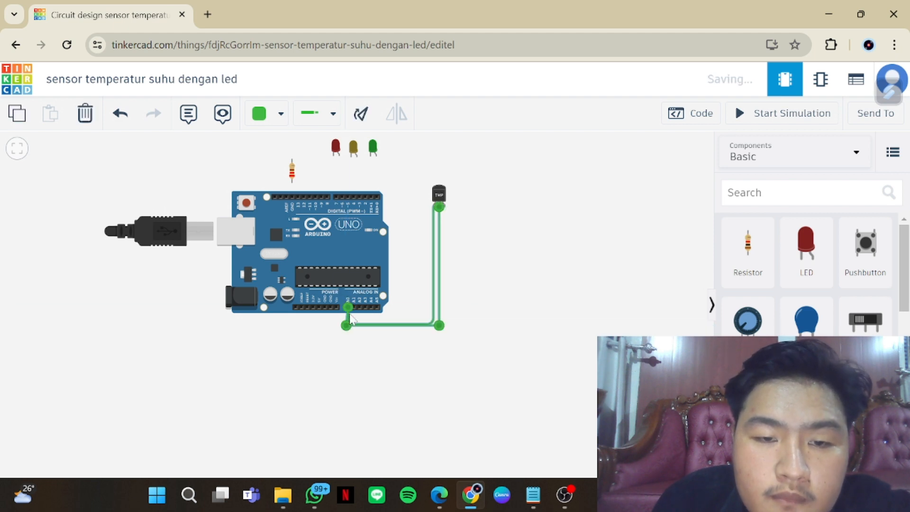
# Delete the wire between the sensor's Power pin and A0, and wire Power to the Arduino's 5V pin instead
pyautogui.click(358, 324)
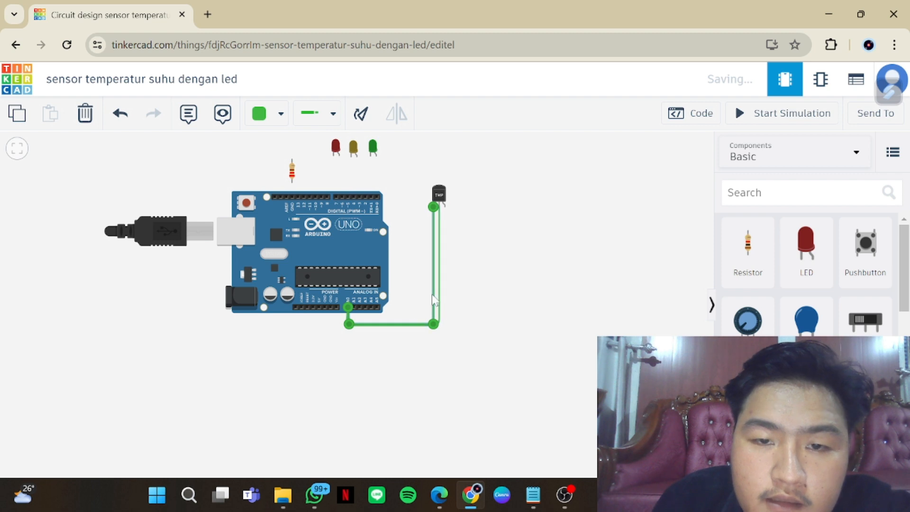
pyautogui.press('Delete')
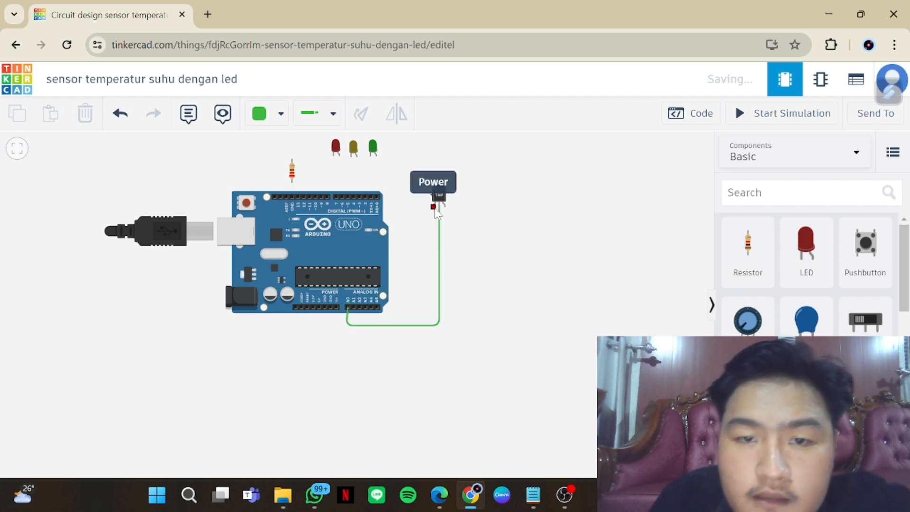
pyautogui.click(434, 208)
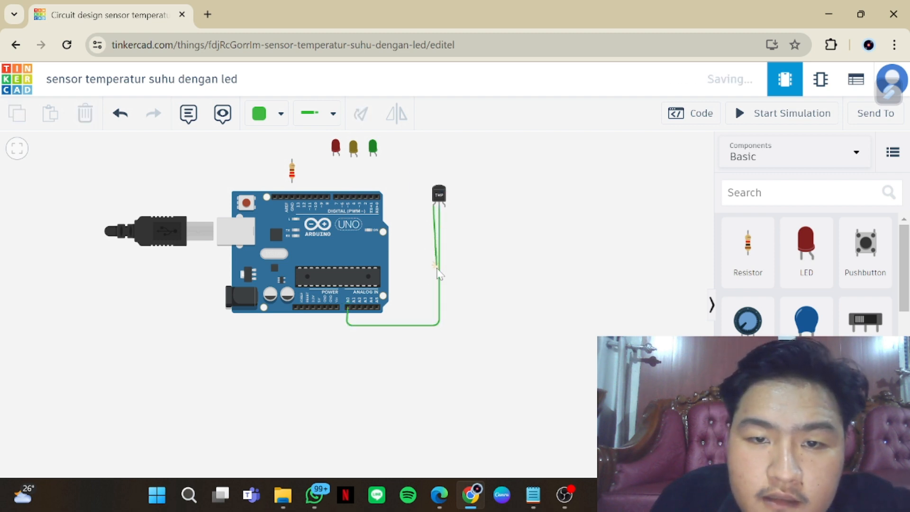
pyautogui.click(433, 315)
pyautogui.click(351, 309)
pyautogui.moveTo(351, 315); pyautogui.dragTo(321, 310)
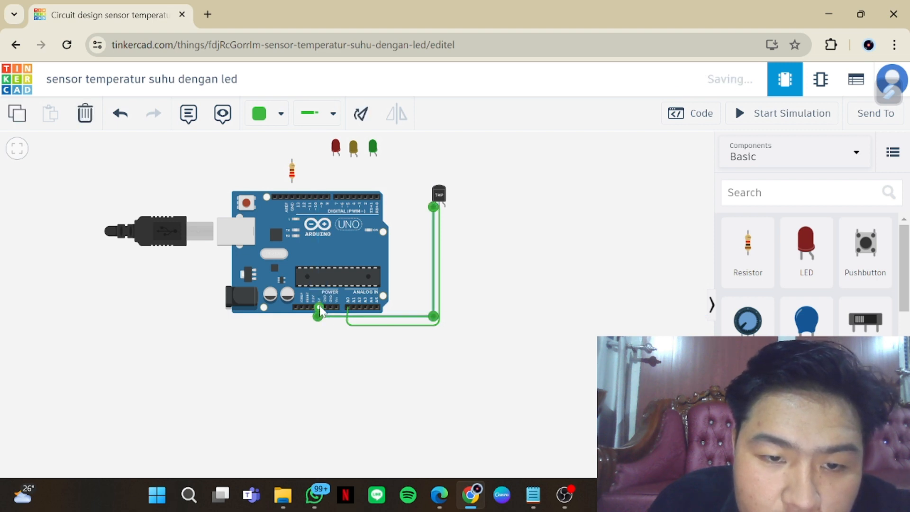
# Wire the temperature sensor's ground pin to the Arduino's power-side GND pin, routing it below the other two wires
pyautogui.click(452, 220)
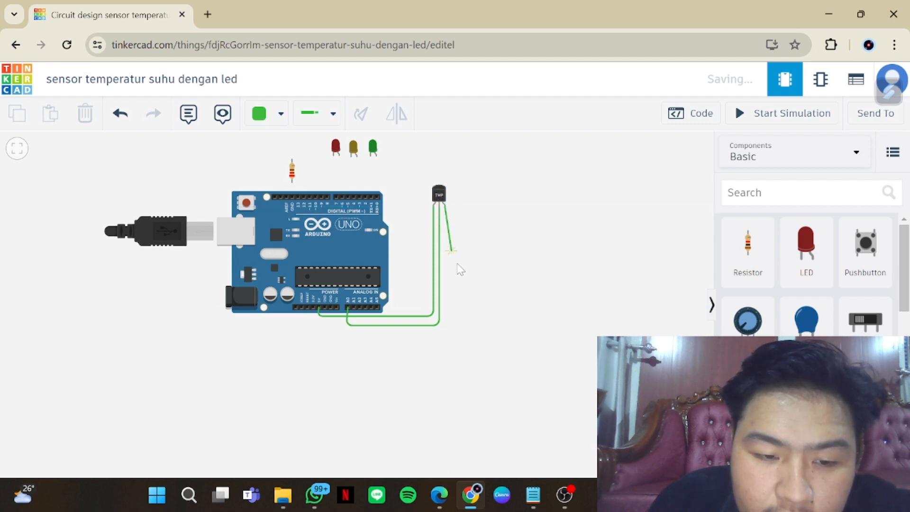
pyautogui.click(441, 330)
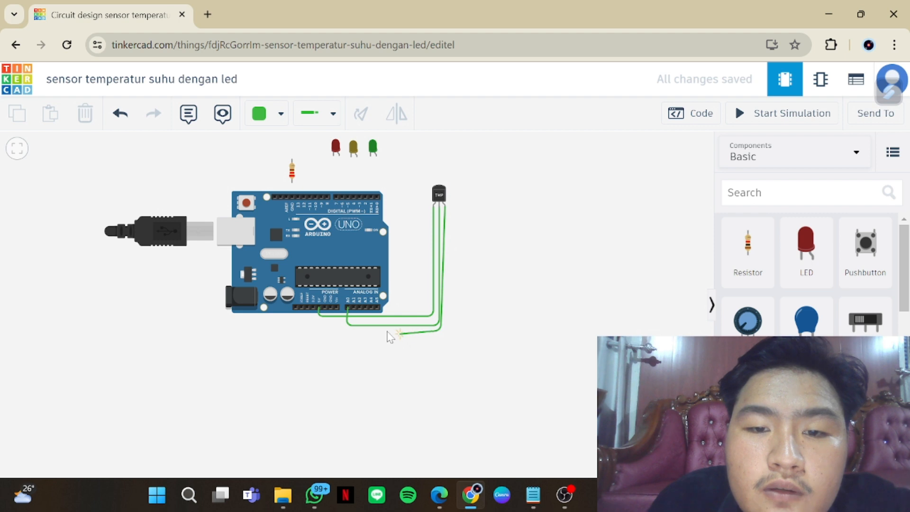
pyautogui.click(329, 330)
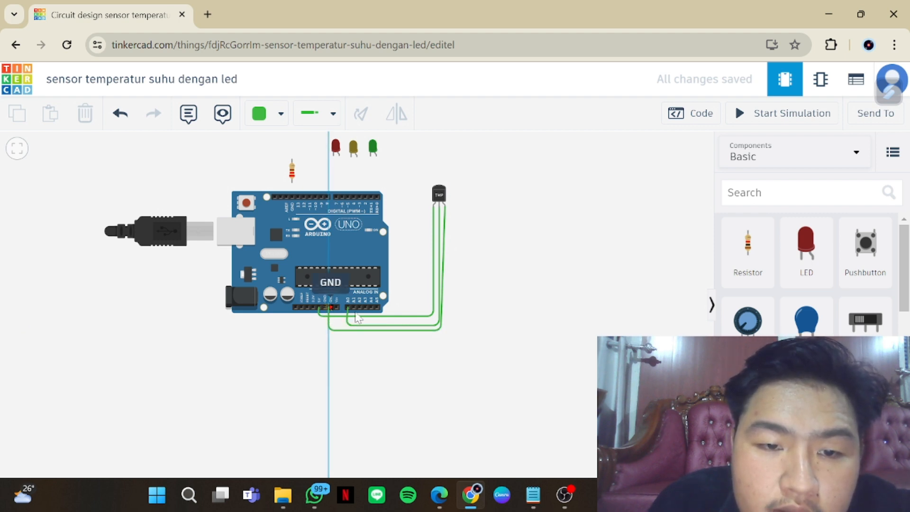
pyautogui.click(330, 308)
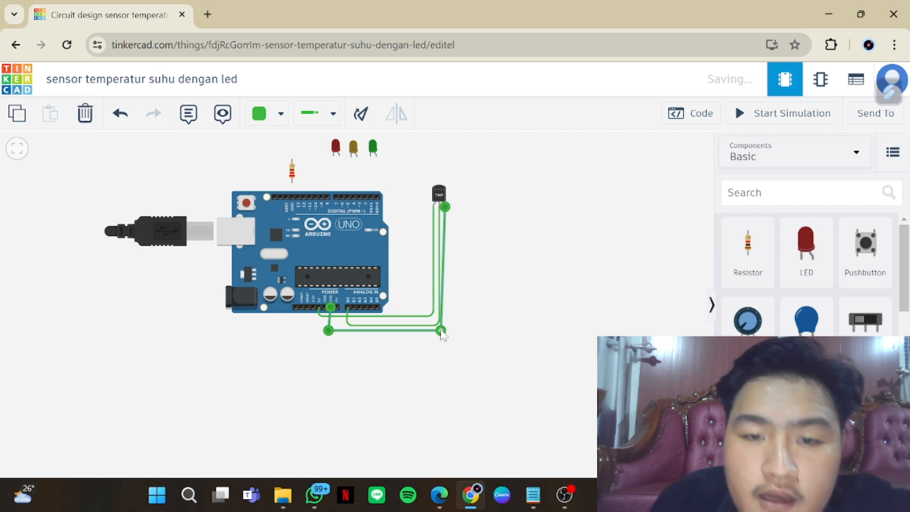
# Straighten the sensor wires by aligning their bend points with the pins they connect
pyautogui.moveTo(440, 330); pyautogui.dragTo(445, 331)
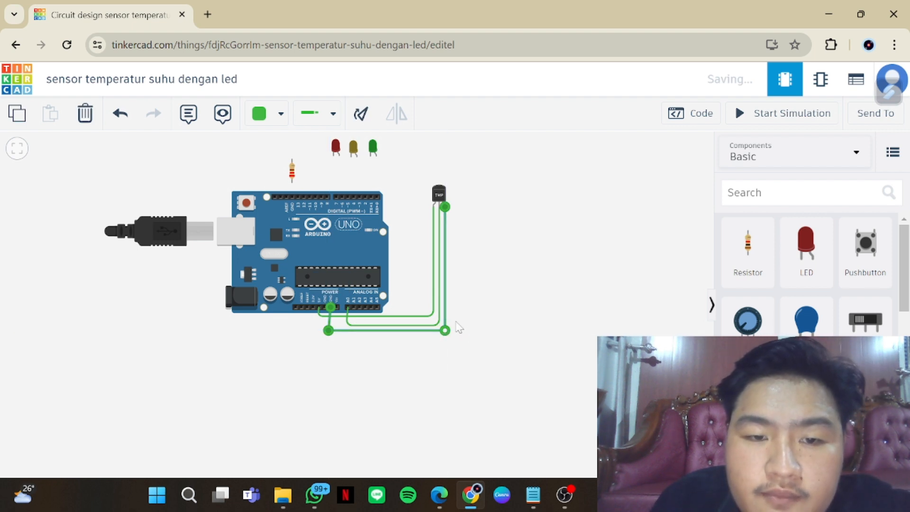
pyautogui.moveTo(331, 332); pyautogui.dragTo(349, 331)
pyautogui.click(321, 316)
pyautogui.click(349, 330)
pyautogui.click(477, 316)
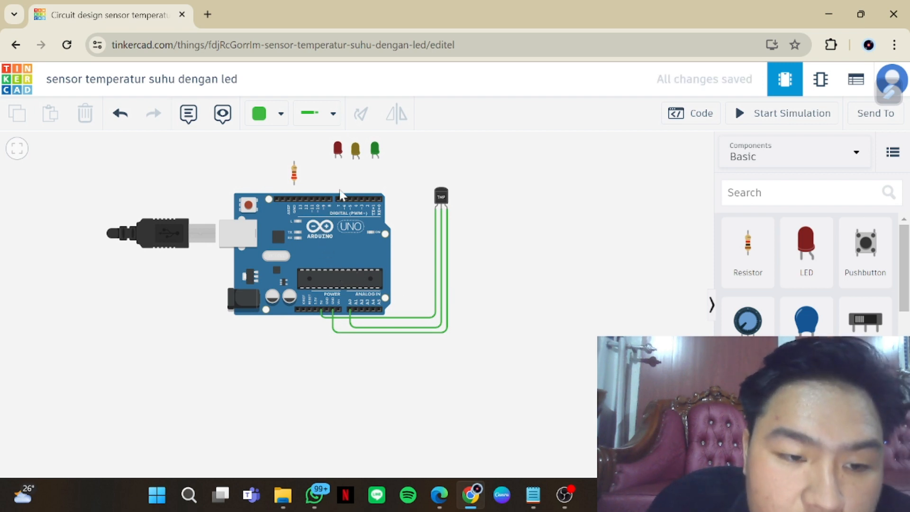
# Wire the green LED's anode to Arduino pin D2 and align the wire's bend with that pin
pyautogui.click(378, 159)
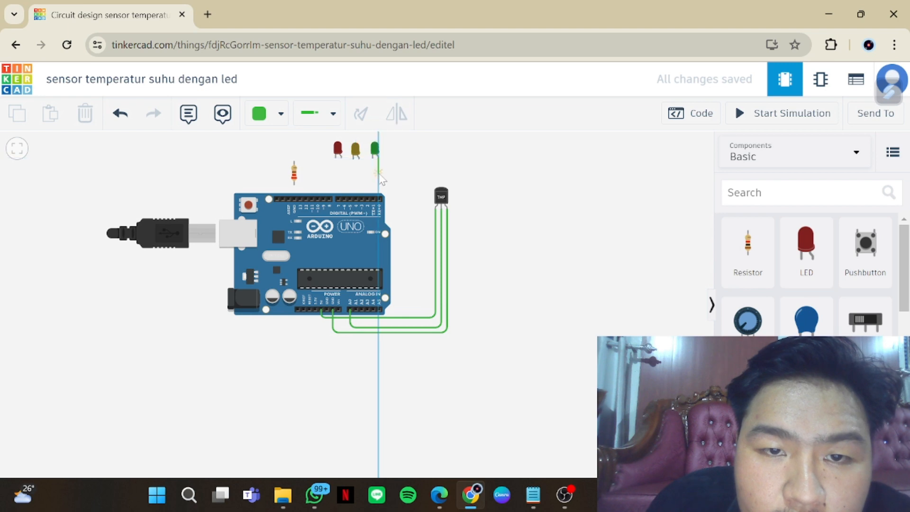
pyautogui.click(367, 198)
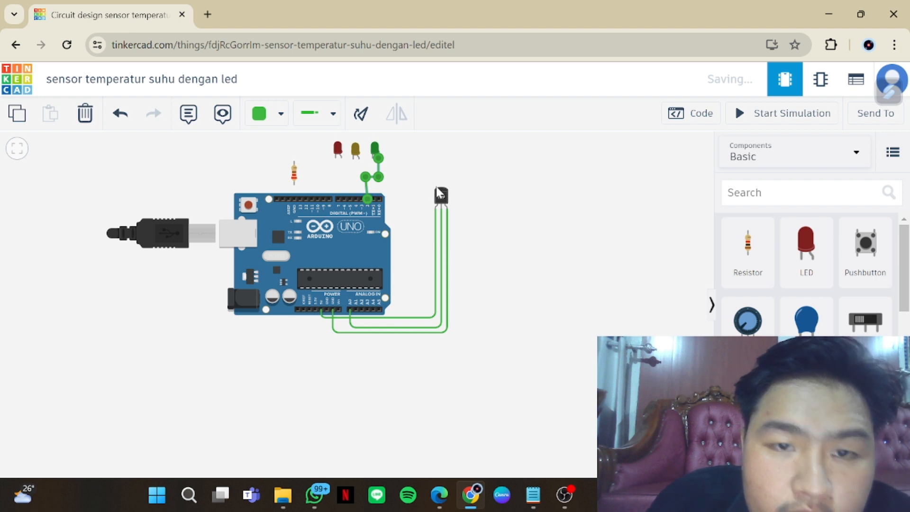
pyautogui.moveTo(365, 177); pyautogui.dragTo(368, 177)
pyautogui.click(412, 196)
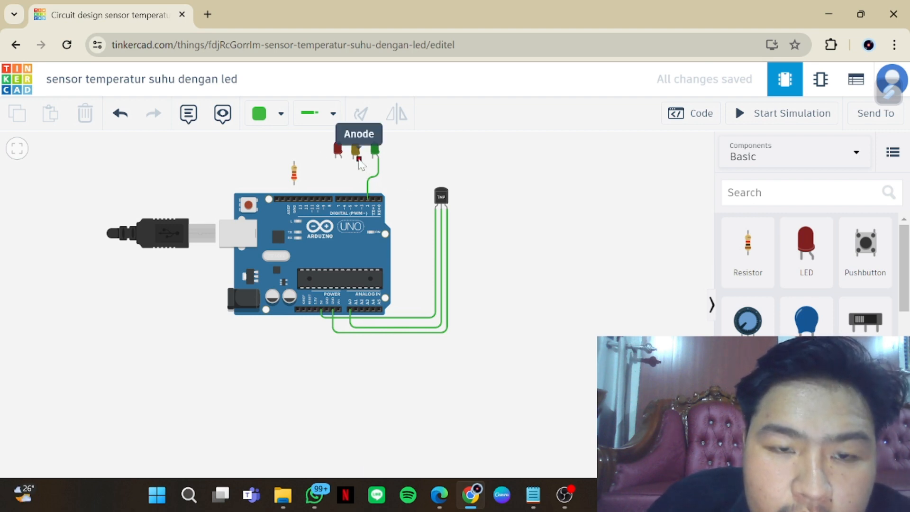
# Wire the yellow LED's anode to Arduino pin D3 with a bend between the LED and the board
pyautogui.click(359, 160)
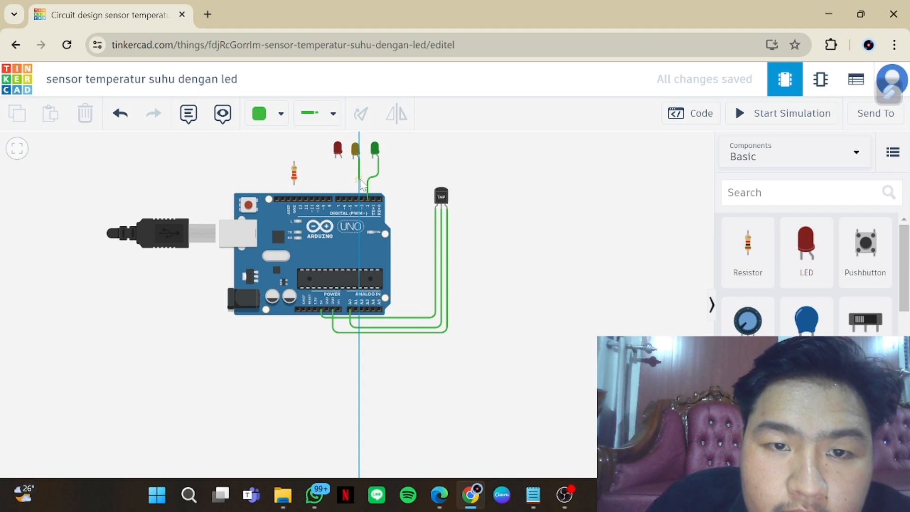
pyautogui.click(359, 176)
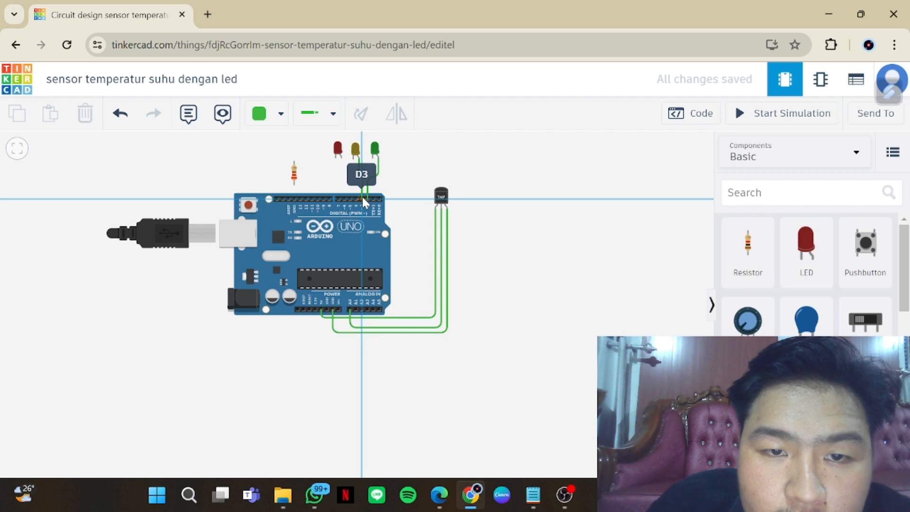
pyautogui.click(363, 197)
pyautogui.click(404, 189)
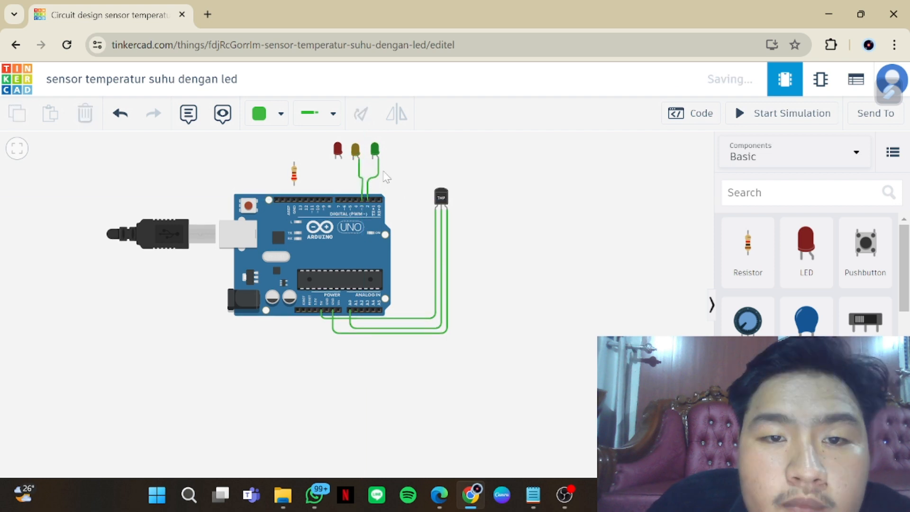
# Shift the yellow and red LEDs slightly to the left, away from the green LED
pyautogui.click(355, 151)
pyautogui.moveTo(355, 151); pyautogui.dragTo(353, 150)
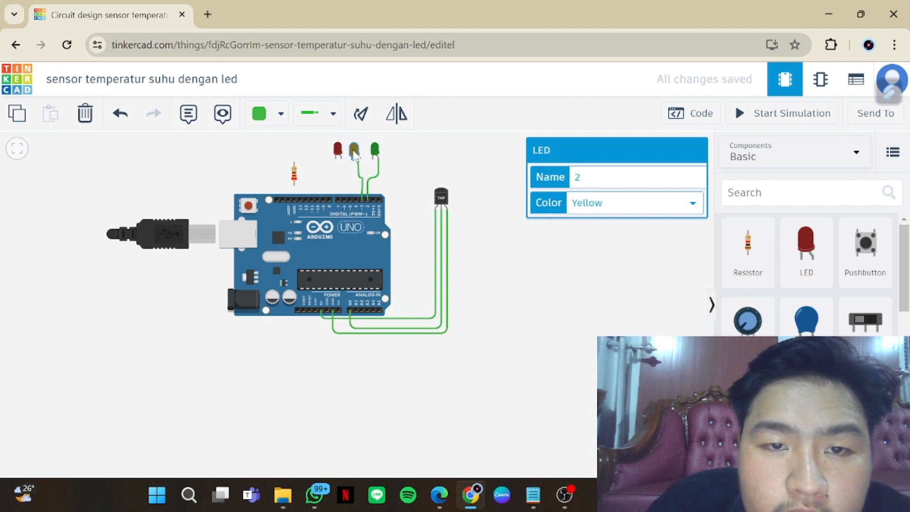
pyautogui.click(337, 150)
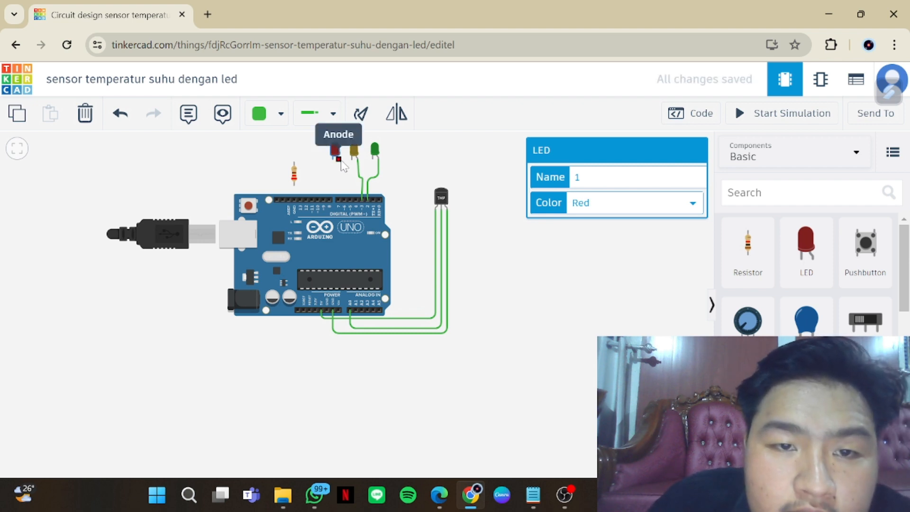
# Wire the red LED's anode to Arduino pin D4 with two right-angle bends between the LED and the board
pyautogui.click(339, 159)
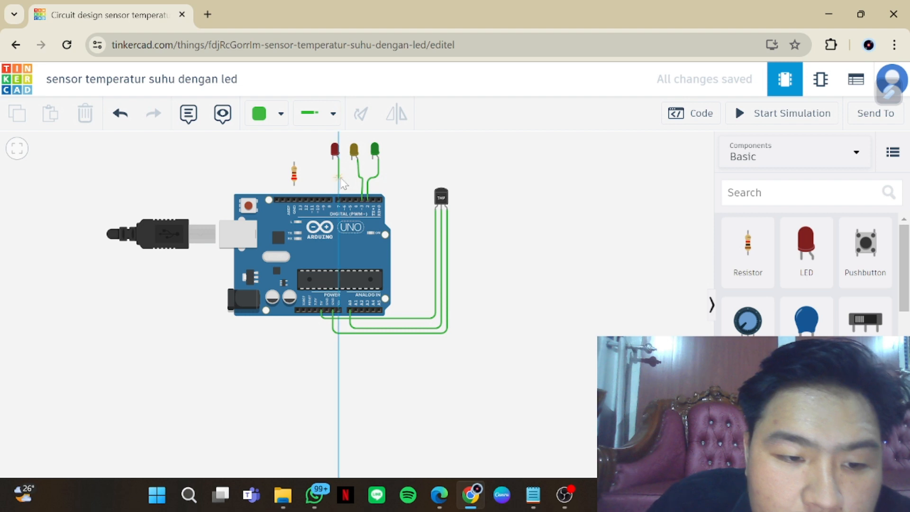
pyautogui.click(340, 178)
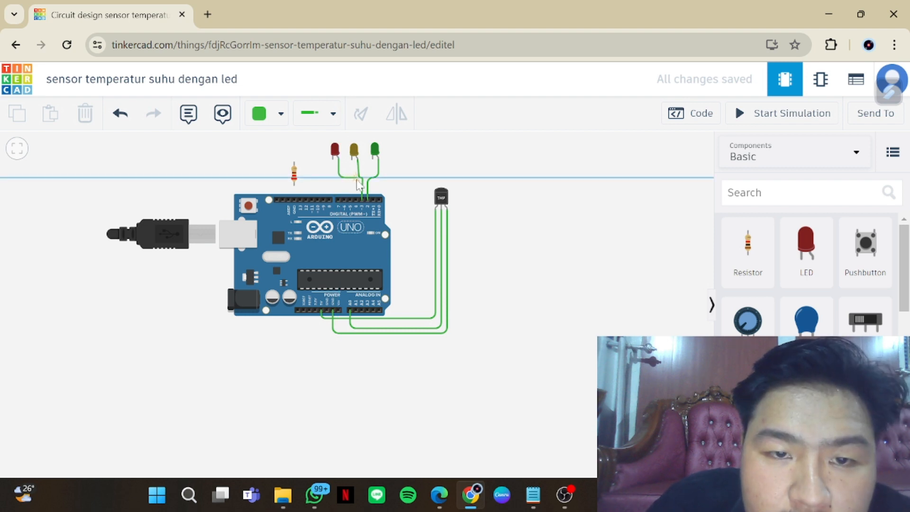
pyautogui.click(357, 178)
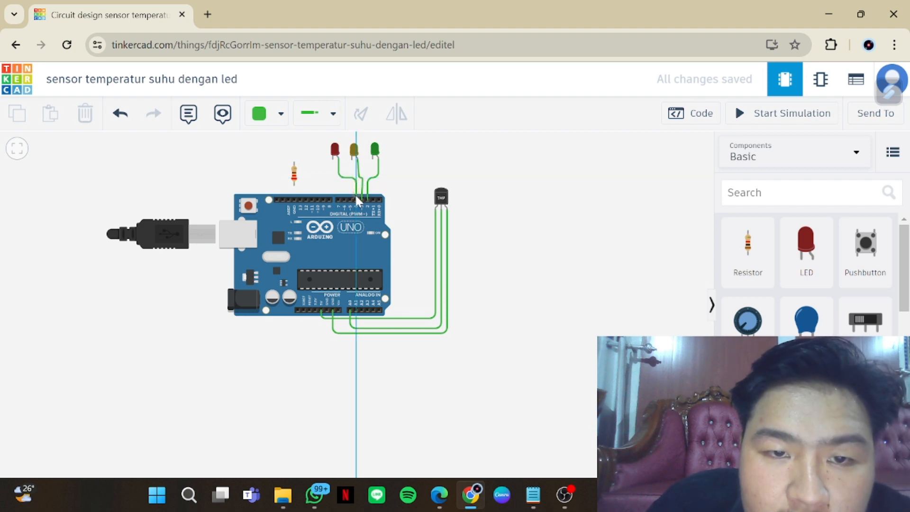
pyautogui.click(356, 198)
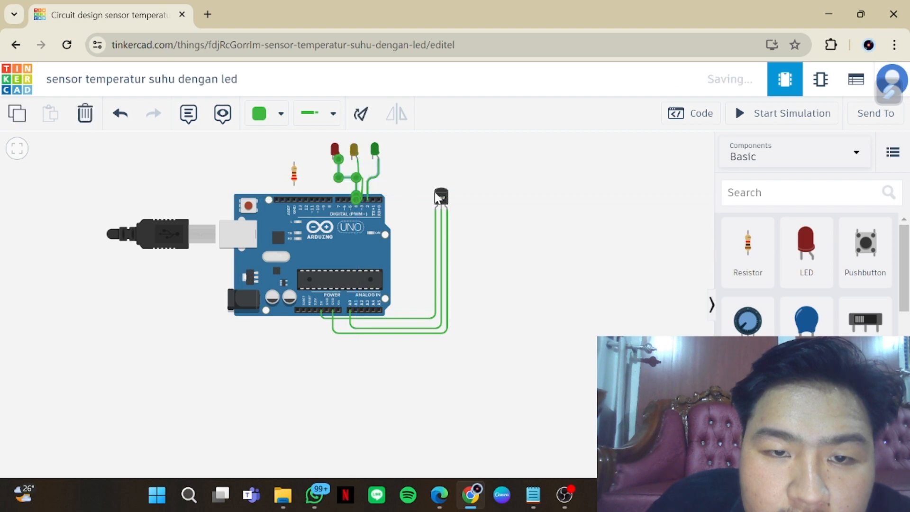
pyautogui.click(404, 210)
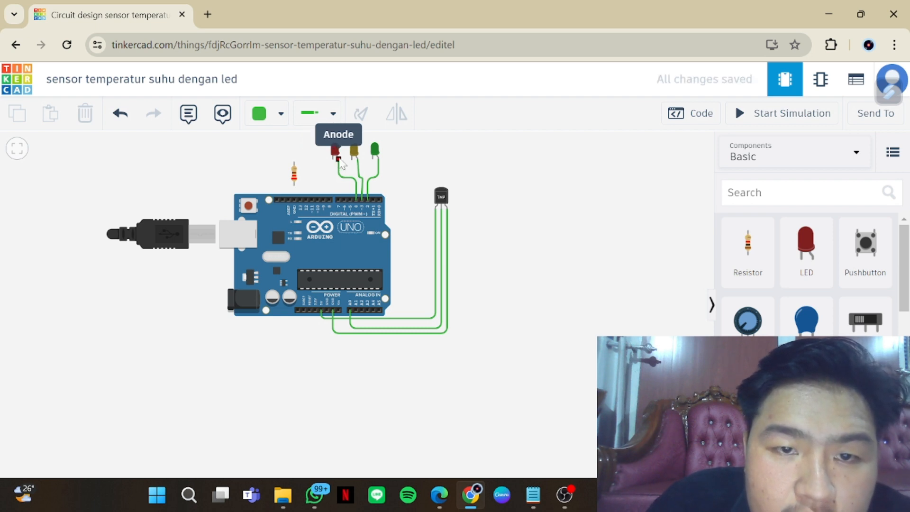
pyautogui.click(372, 158)
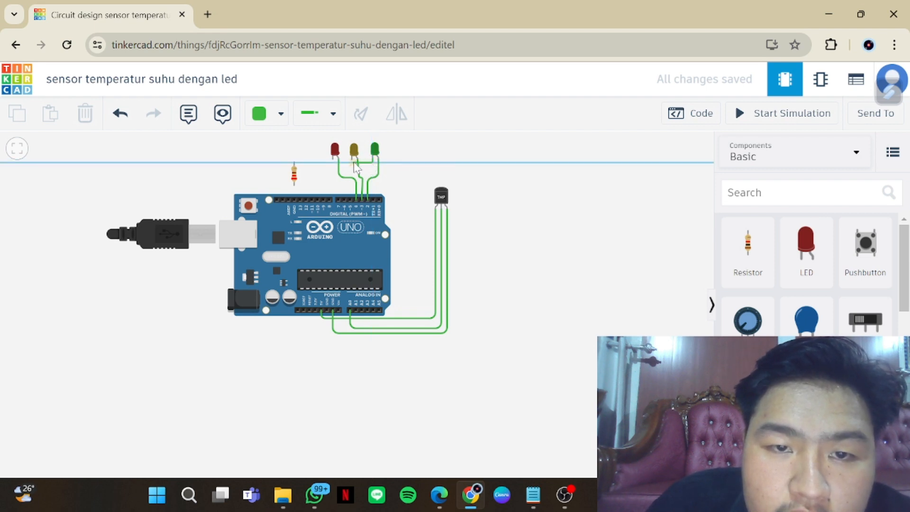
pyautogui.click(353, 162)
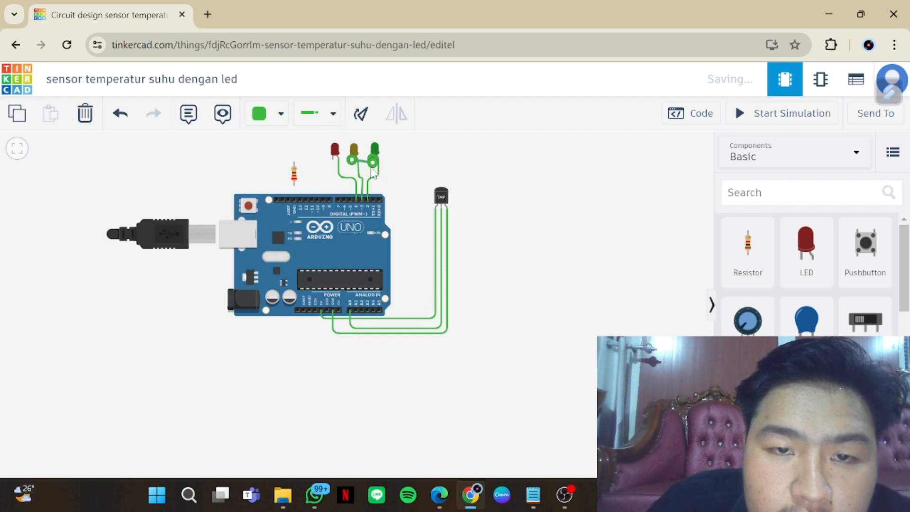
pyautogui.click(401, 177)
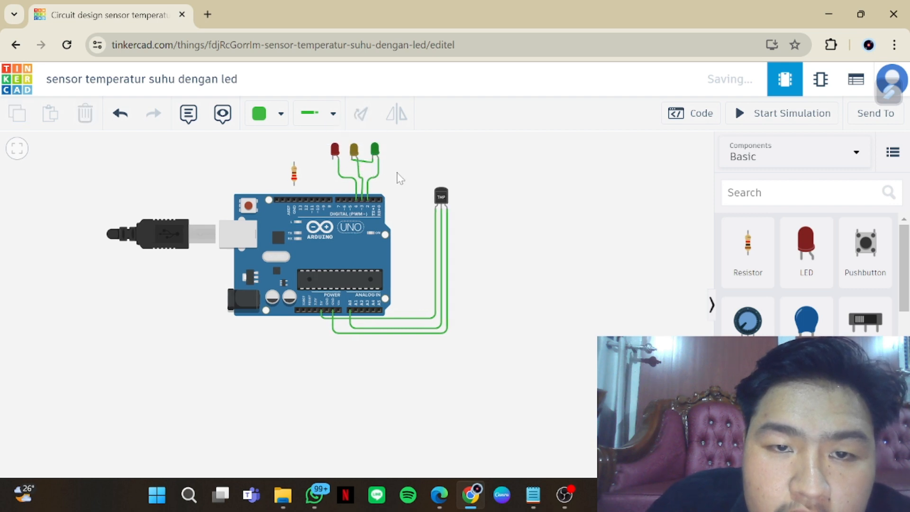
pyautogui.click(355, 163)
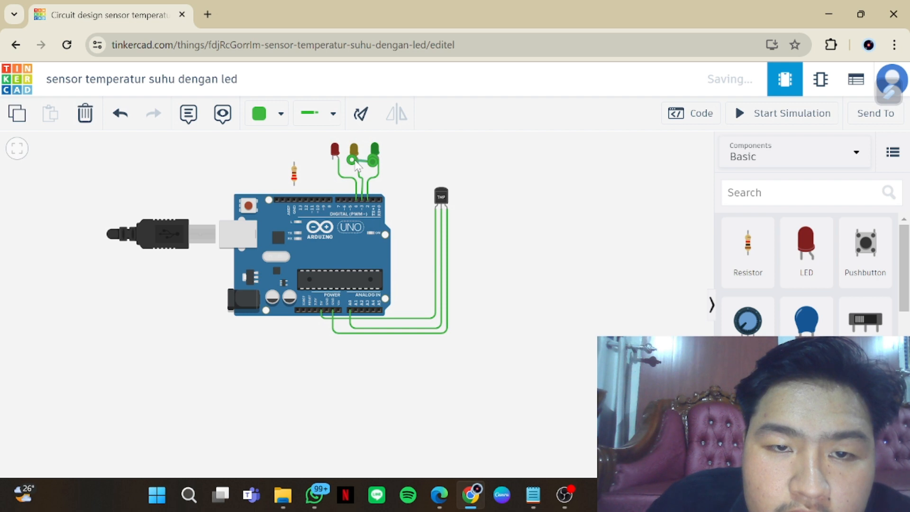
pyautogui.press('Delete')
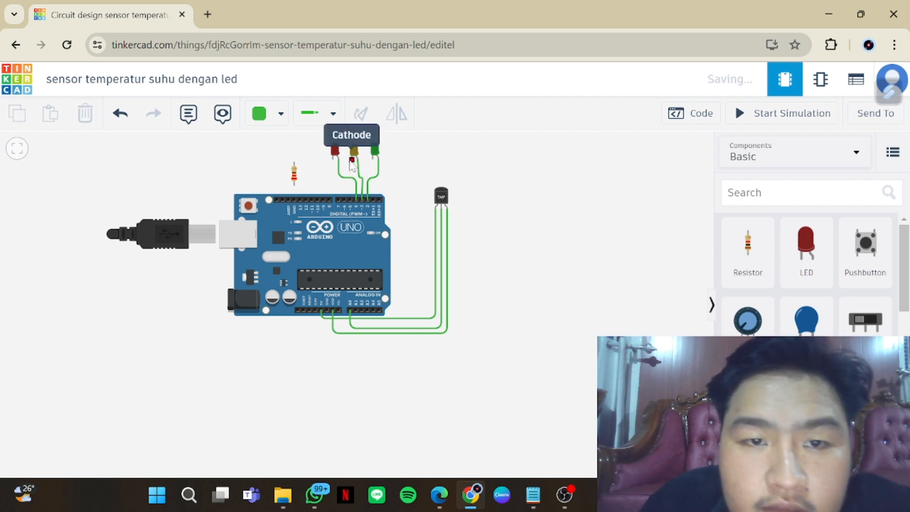
# Wire the green LED's cathode to the yellow LED's cathode, routing the wire just below the two LEDs
pyautogui.scroll(2, 371, 154)
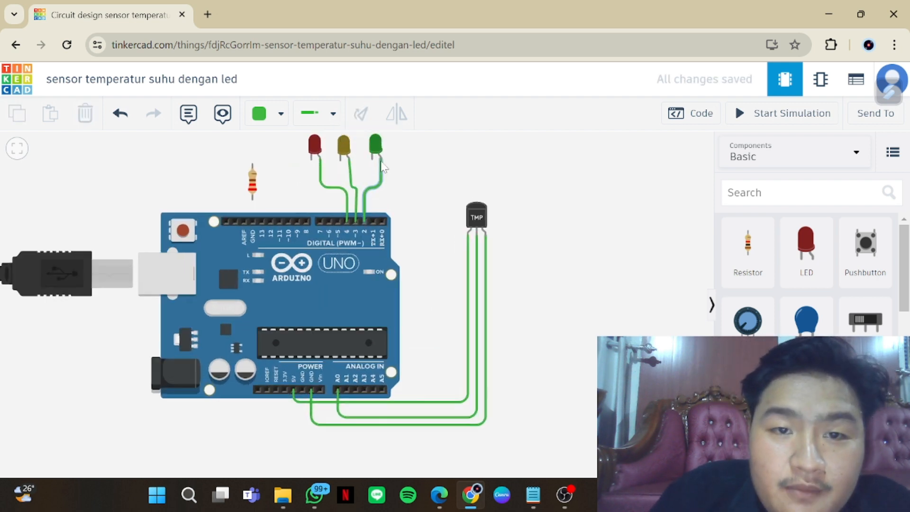
pyautogui.scroll(3, 382, 166)
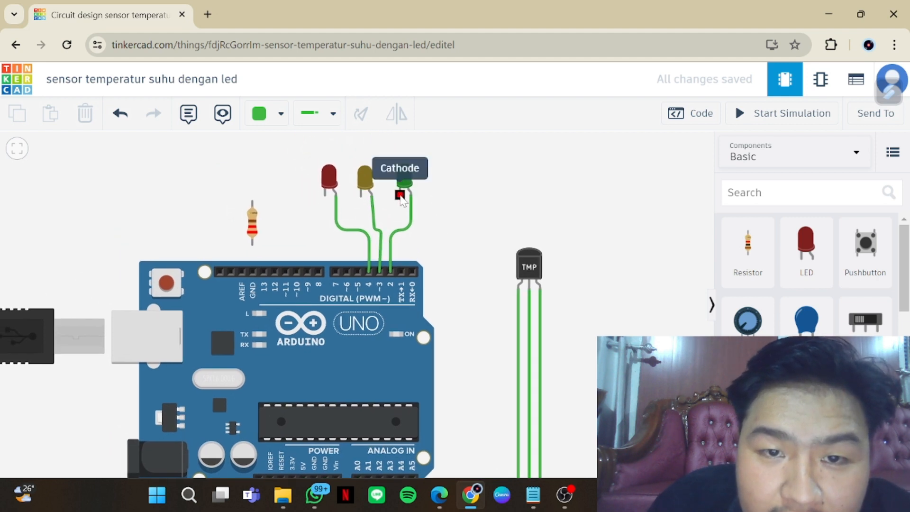
pyautogui.click(400, 194)
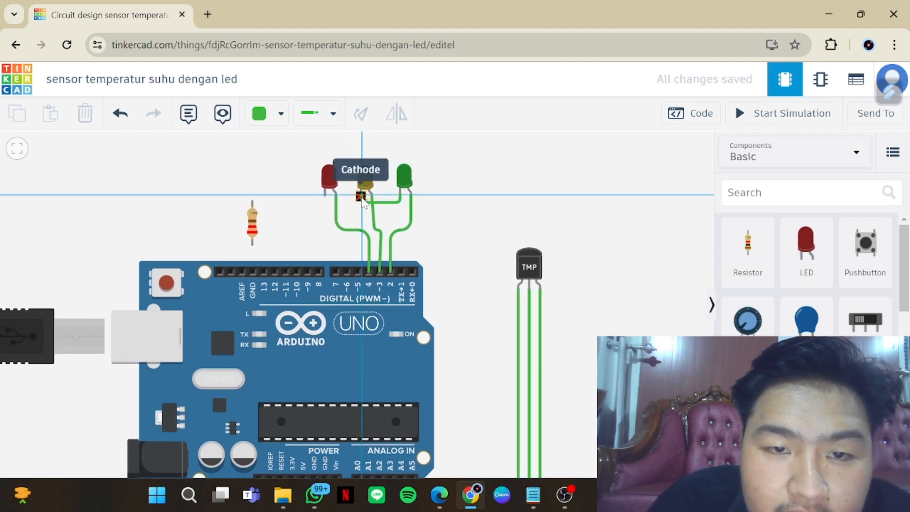
pyautogui.click(361, 199)
pyautogui.click(360, 212)
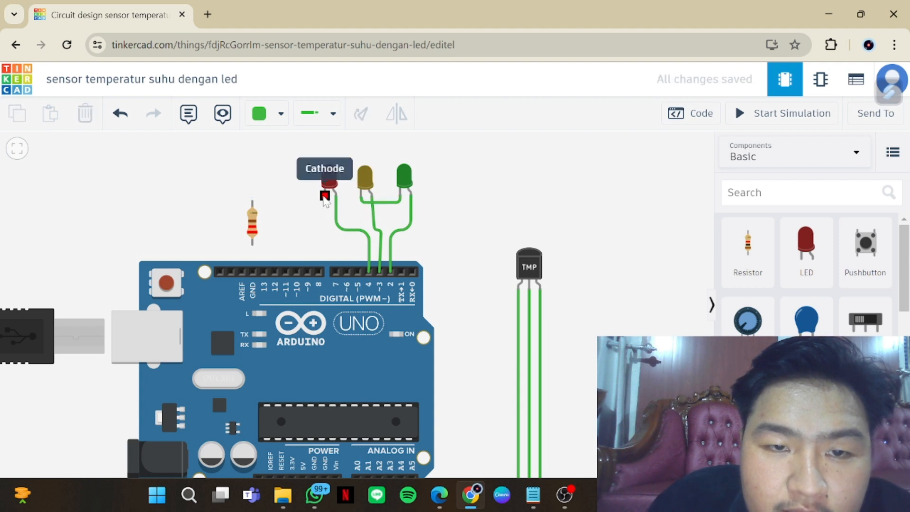
# Wire the red LED's cathode to the yellow LED's cathode with a bend just below the LEDs
pyautogui.click(325, 196)
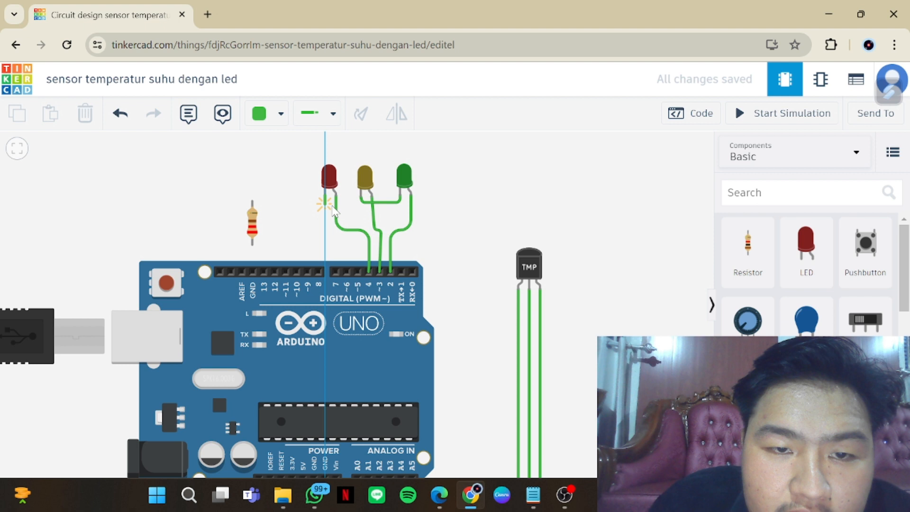
pyautogui.click(332, 204)
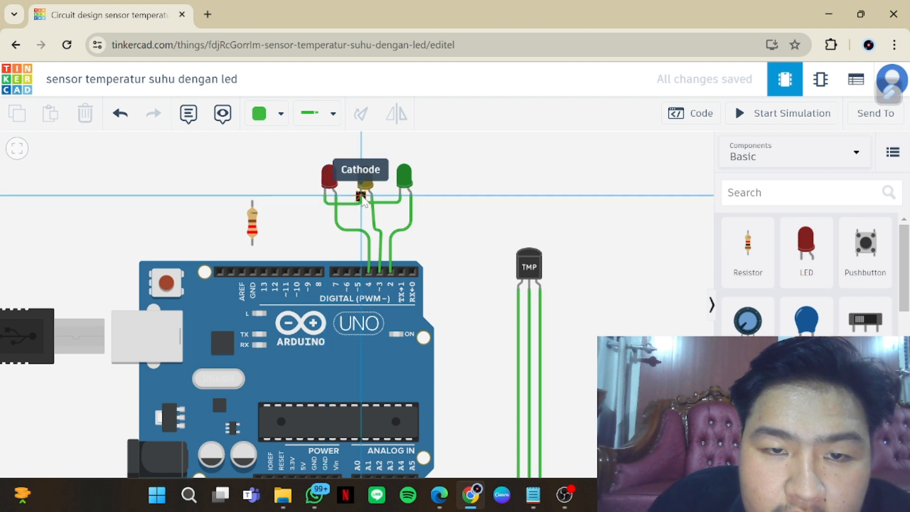
pyautogui.click(362, 195)
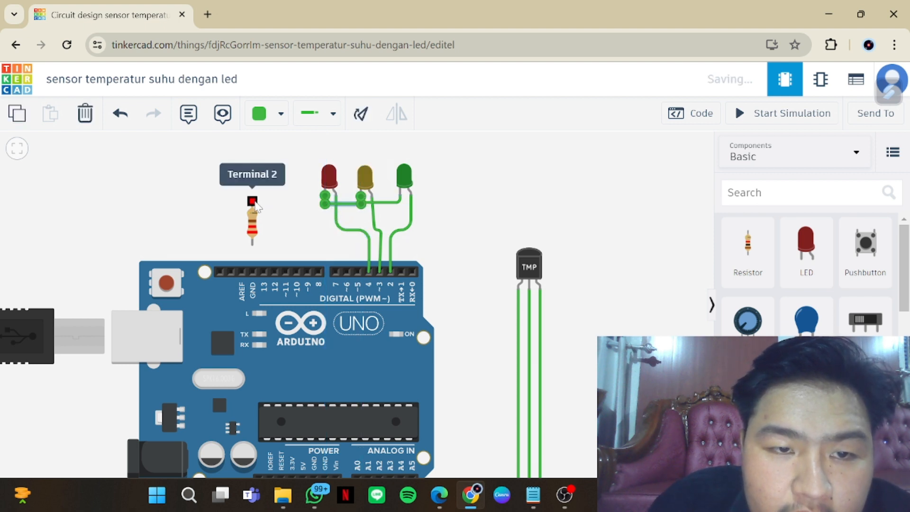
# Wire the resistor's Terminal 2 to the red LED's cathode and its Terminal 1 to the Arduino's digital-side GND pin
pyautogui.click(253, 201)
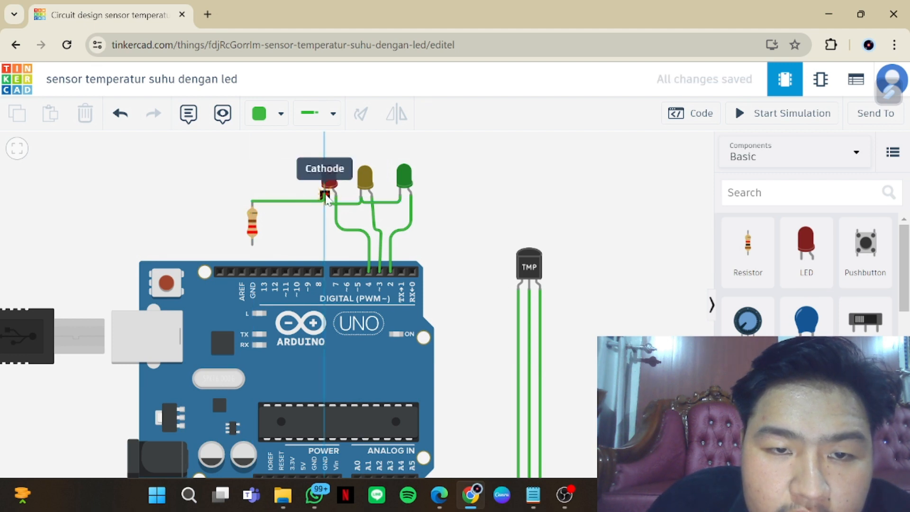
pyautogui.click(324, 198)
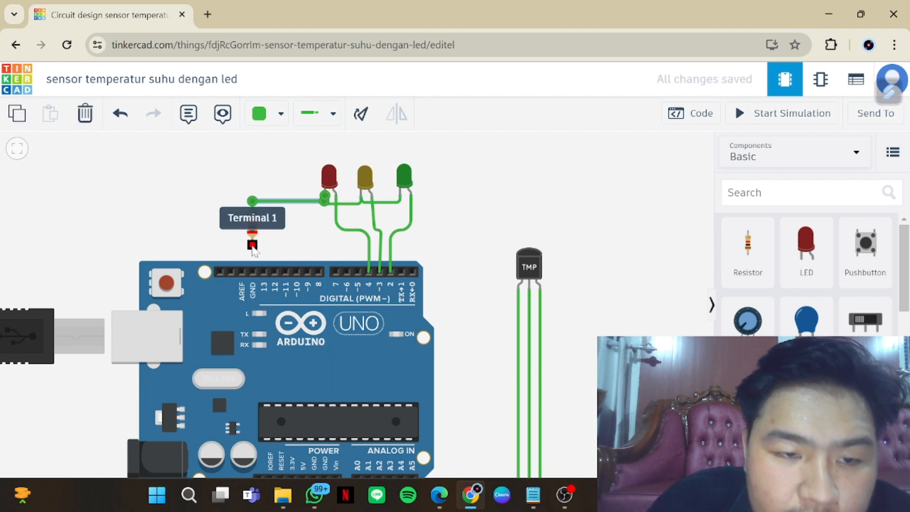
pyautogui.click(252, 241)
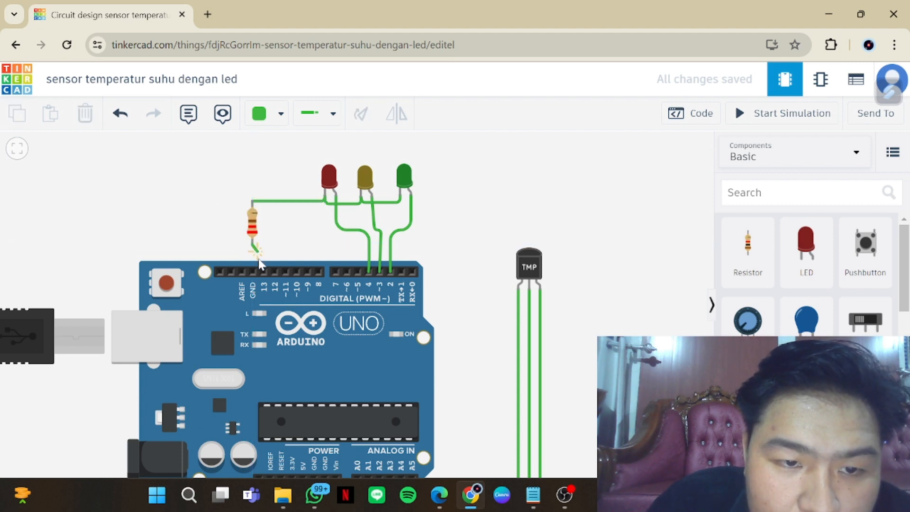
pyautogui.click(252, 271)
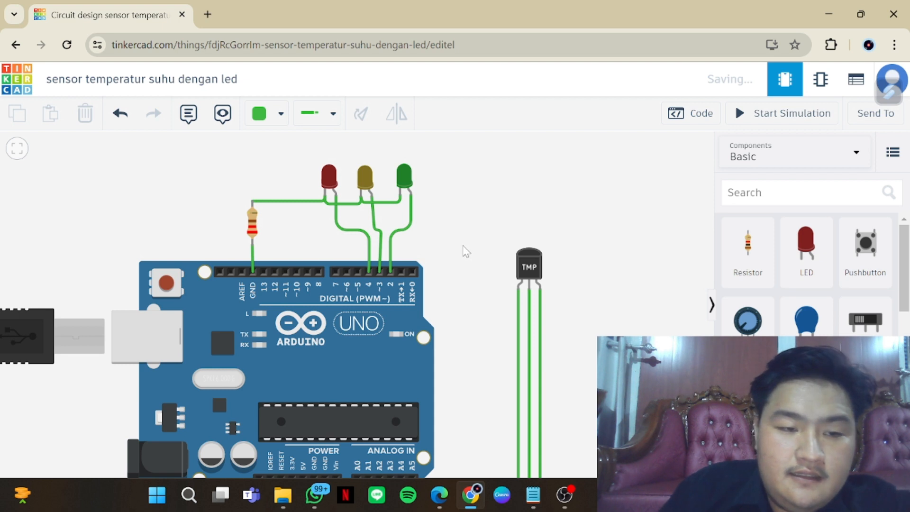
# Open the circuit's code editor and review the Arduino sketch's setup and loop functions
pyautogui.scroll(-2, 432, 256)
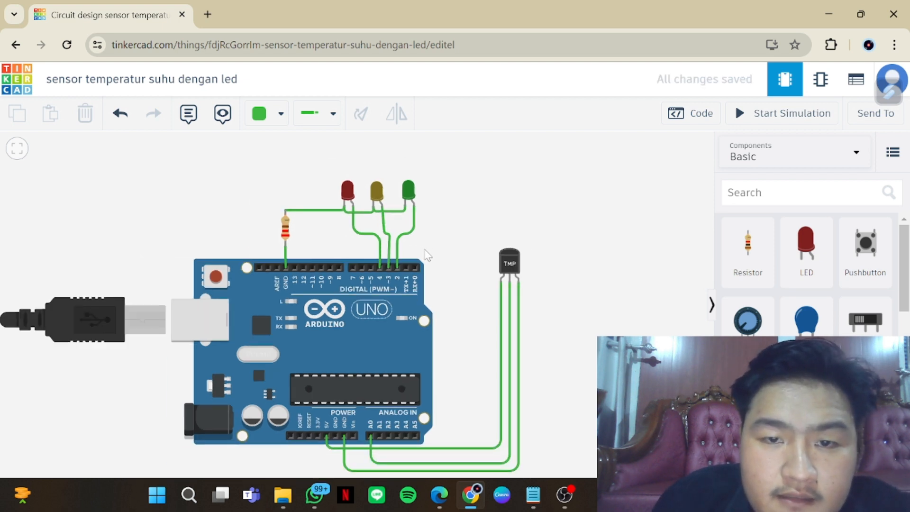
pyautogui.moveTo(562, 357); pyautogui.dragTo(575, 256)
pyautogui.scroll(1, 575, 256)
pyautogui.scroll(-1, 574, 255)
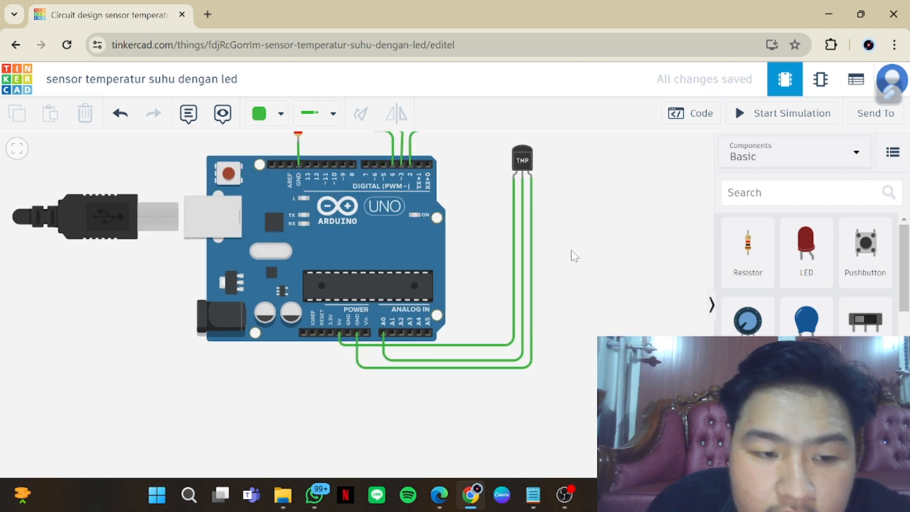
pyautogui.click(685, 114)
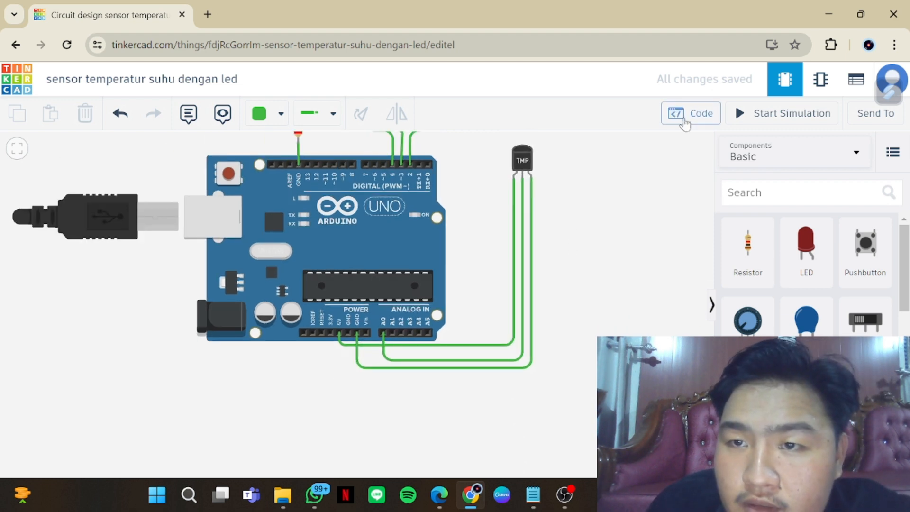
pyautogui.scroll(-3, 687, 294)
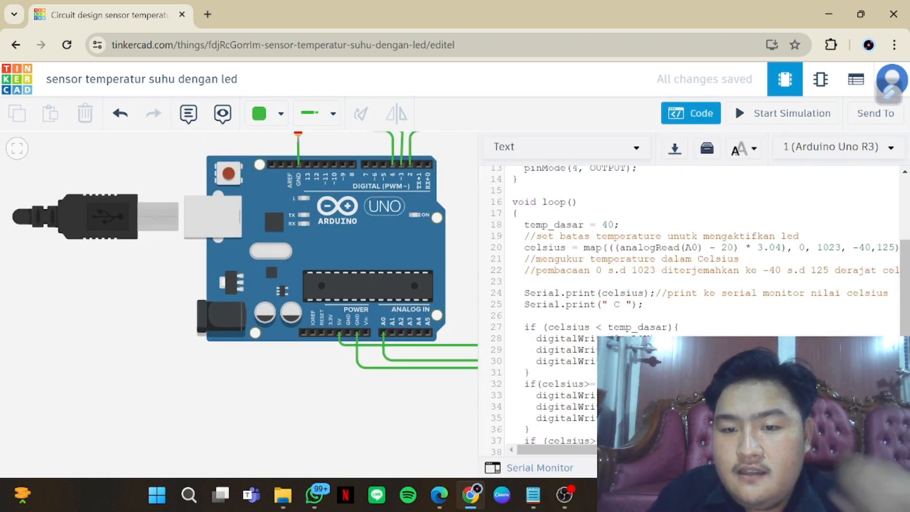
pyautogui.scroll(3, 687, 294)
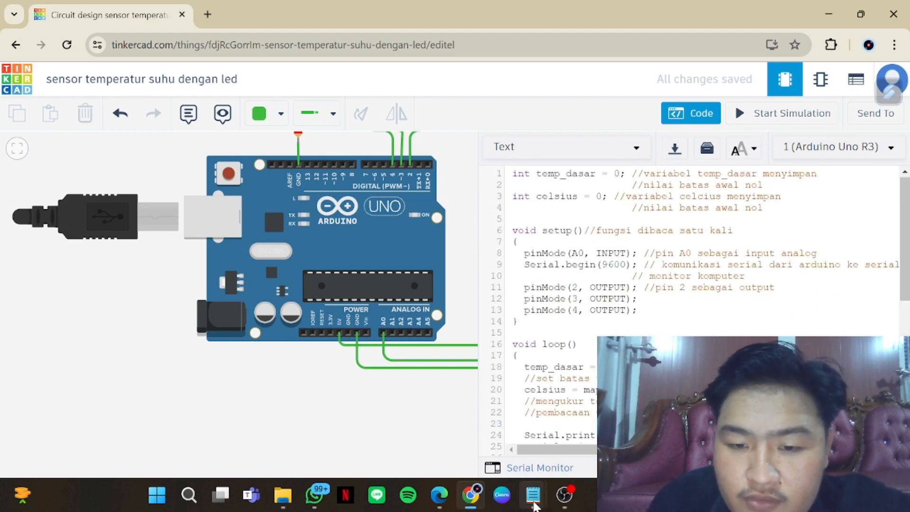
# Switch to Notepad and look through the saved sketches, including the temperature, vol tank and lampu lalin files
pyautogui.moveTo(531, 495)
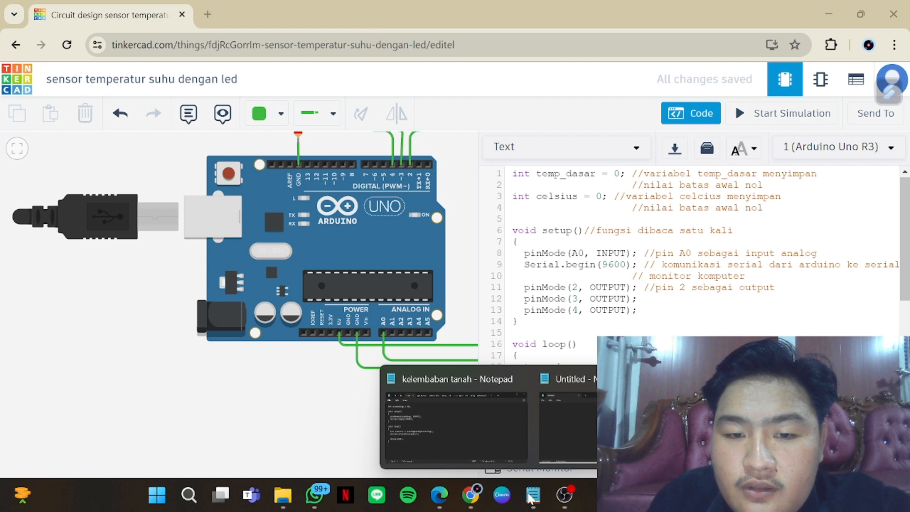
pyautogui.click(431, 425)
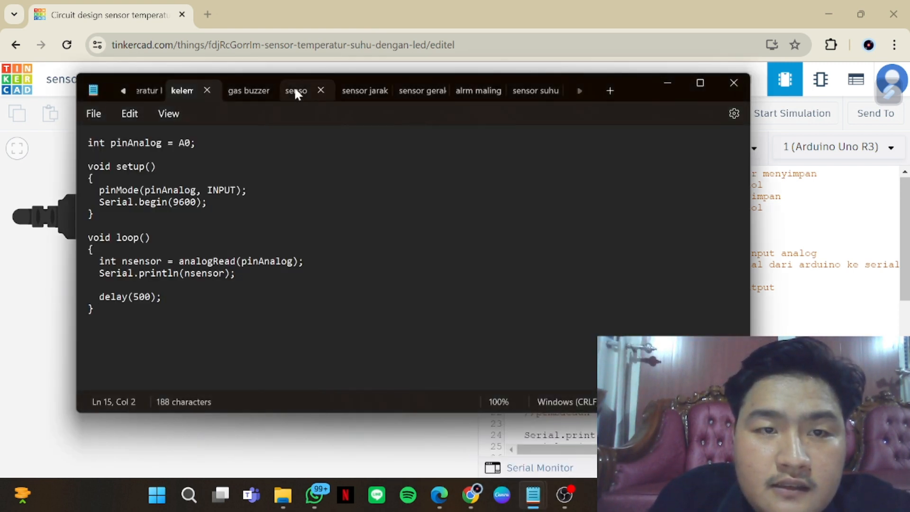
pyautogui.click(124, 90)
pyautogui.click(124, 90)
pyautogui.click(192, 93)
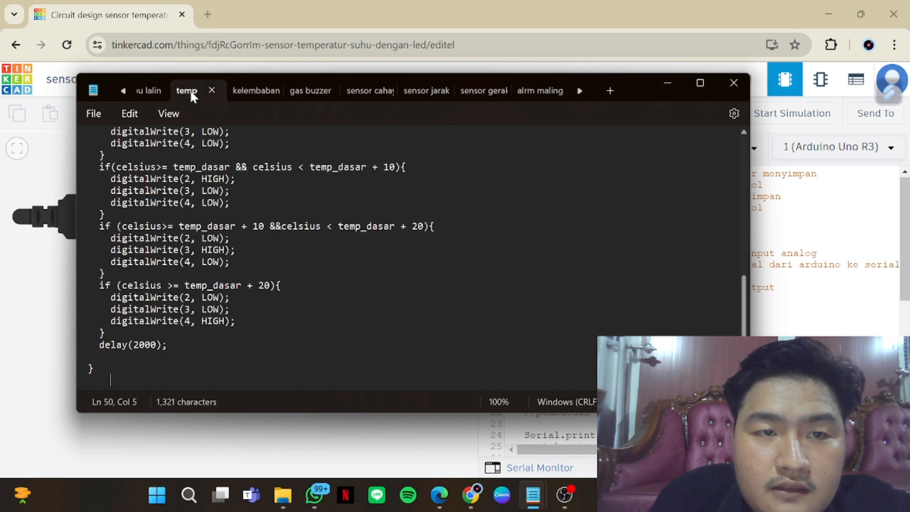
pyautogui.click(123, 91)
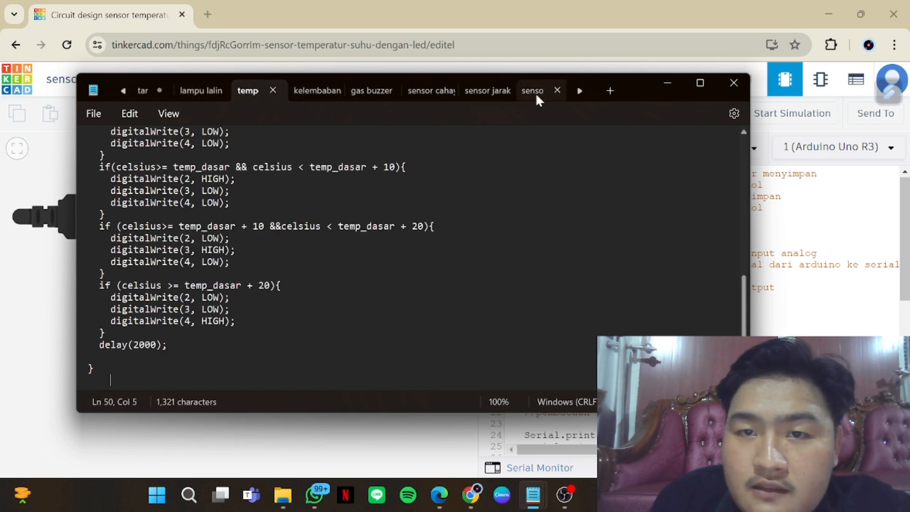
pyautogui.click(123, 91)
pyautogui.click(144, 91)
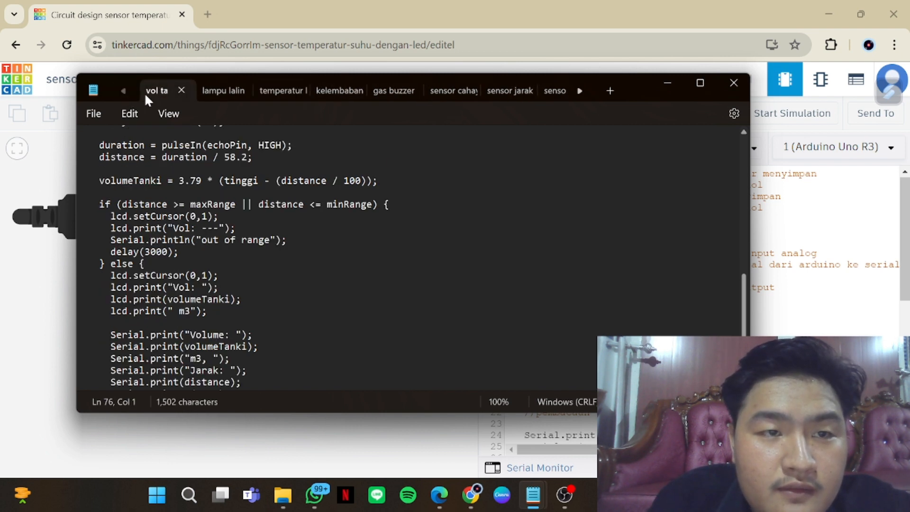
pyautogui.click(211, 89)
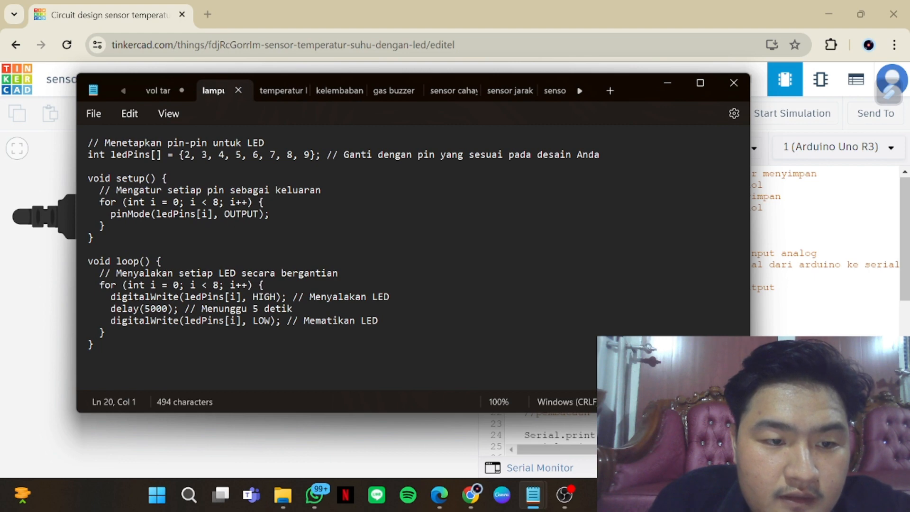
pyautogui.scroll(-8, 824, 252)
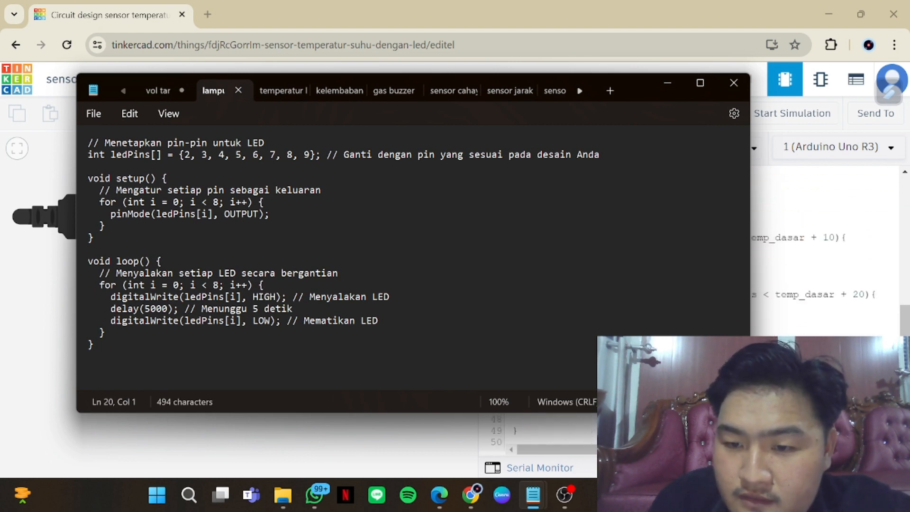
# Switch back to the Tinkercad circuit and review the Arduino sketch from its variable declarations down to the LED temperature conditions
pyautogui.click(800, 411)
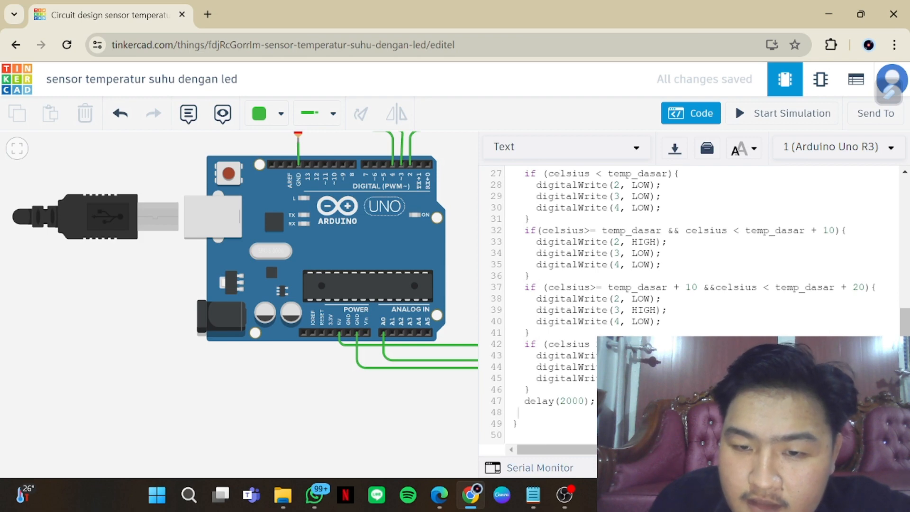
pyautogui.scroll(9, 692, 308)
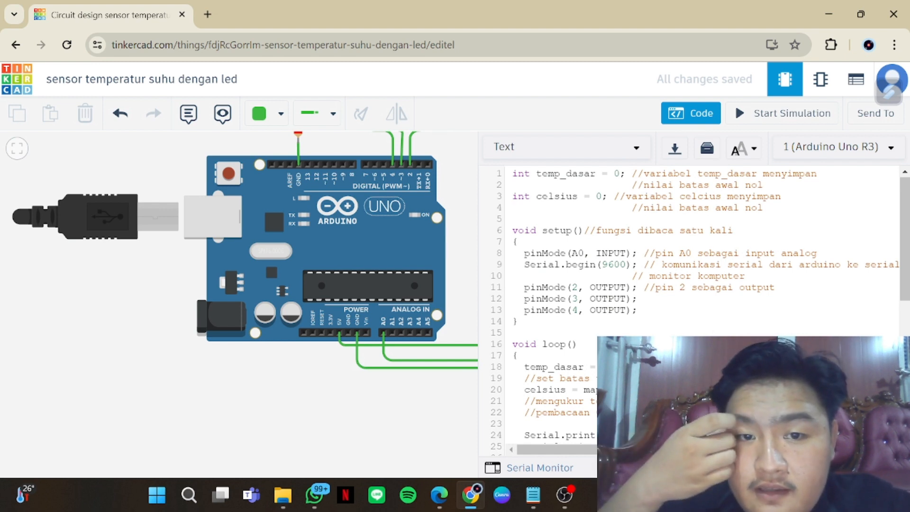
pyautogui.scroll(-1, 691, 304)
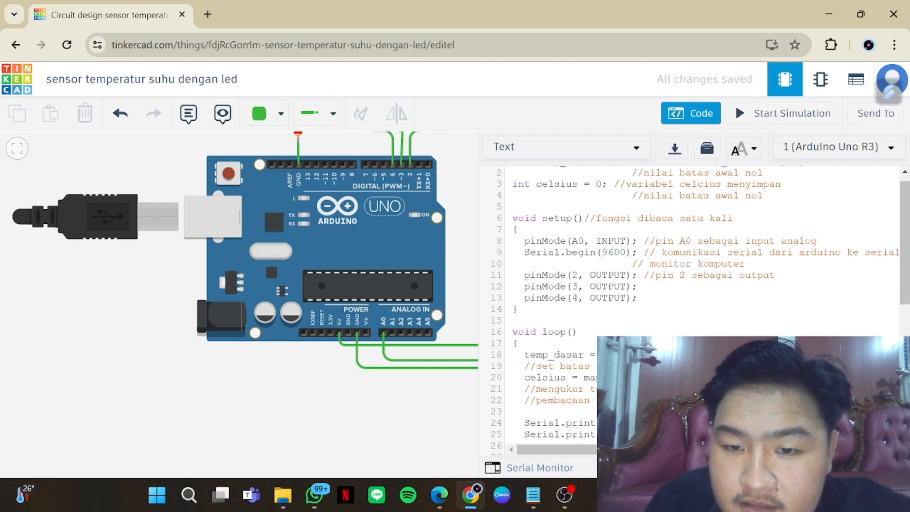
pyautogui.scroll(-1, 691, 303)
pyautogui.scroll(-3, 691, 303)
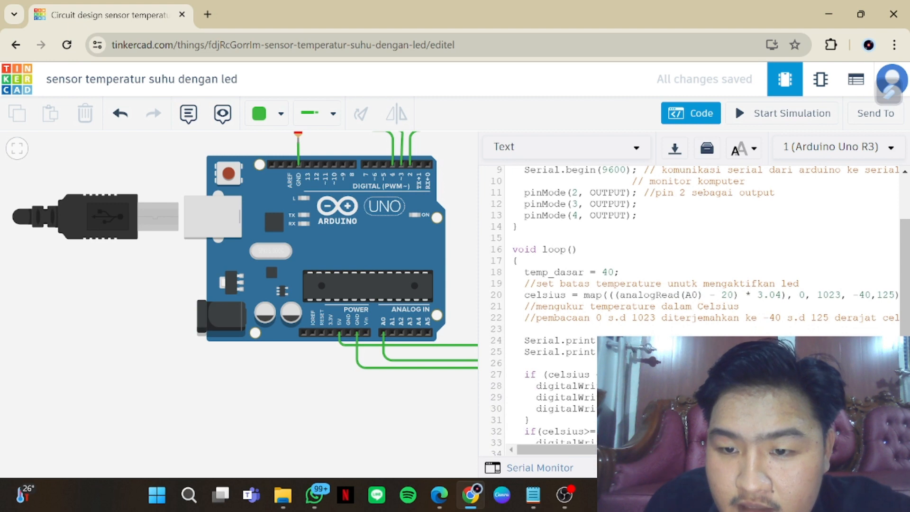
pyautogui.scroll(-1, 692, 303)
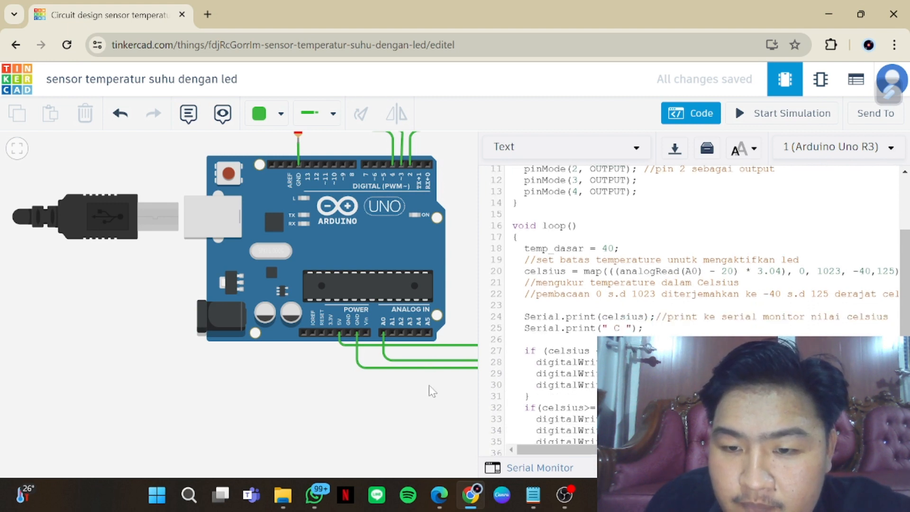
pyautogui.moveTo(429, 424); pyautogui.dragTo(374, 480)
pyautogui.scroll(-5, 691, 303)
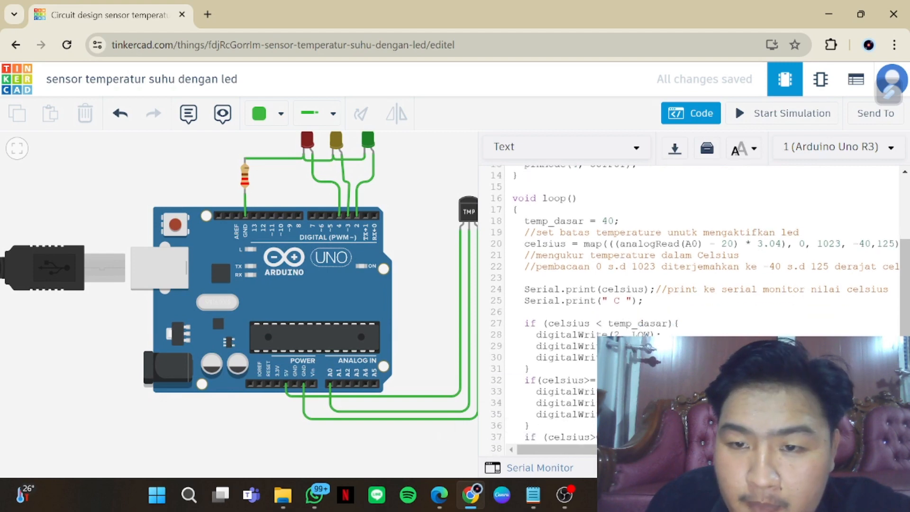
pyautogui.scroll(-2, 692, 303)
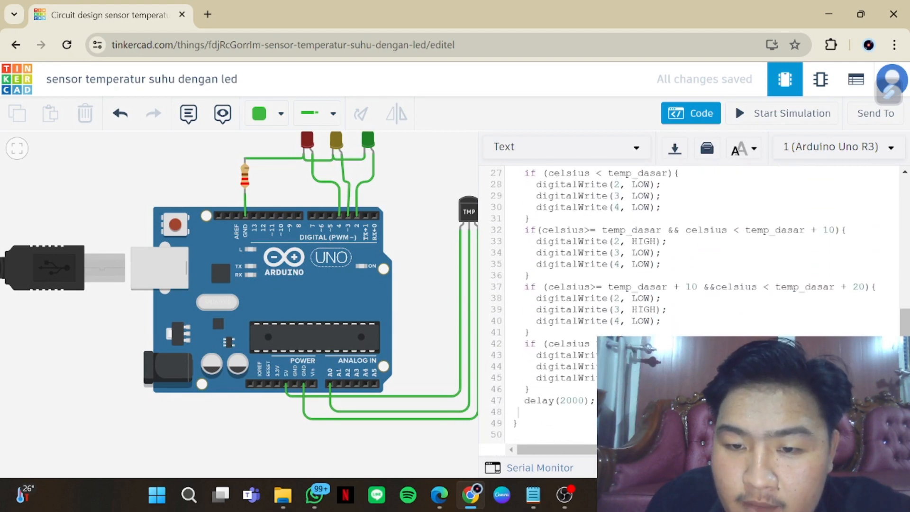
pyautogui.moveTo(406, 286); pyautogui.dragTo(413, 303)
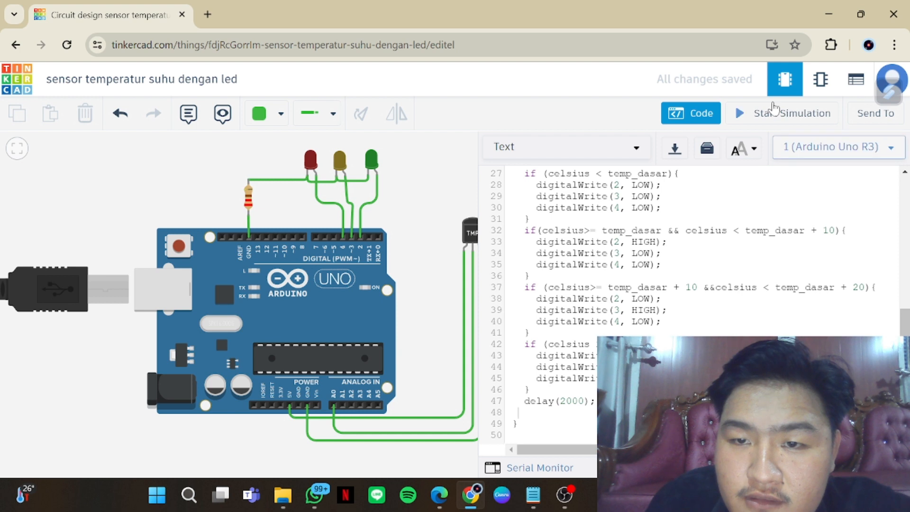
# Start the simulation and raise the TMP36 sensor's temperature until the green LED's threshold is reached
pyautogui.click(773, 108)
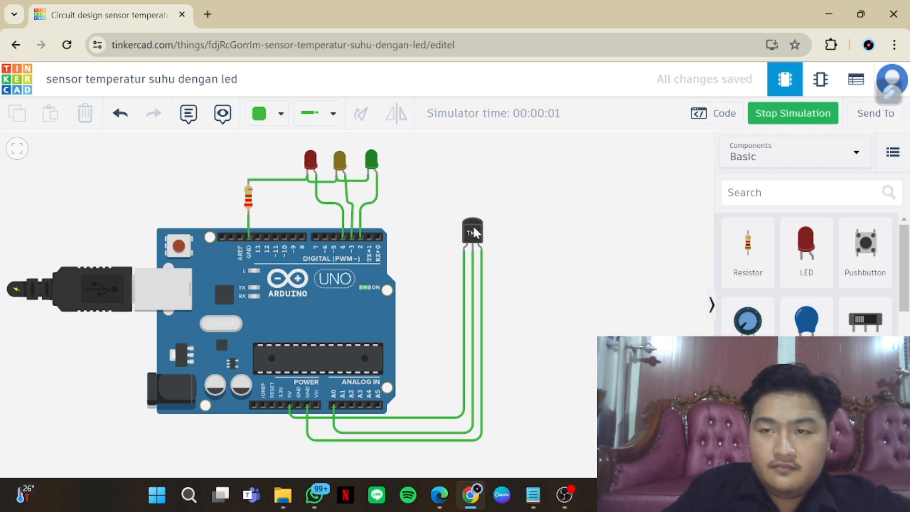
pyautogui.click(474, 232)
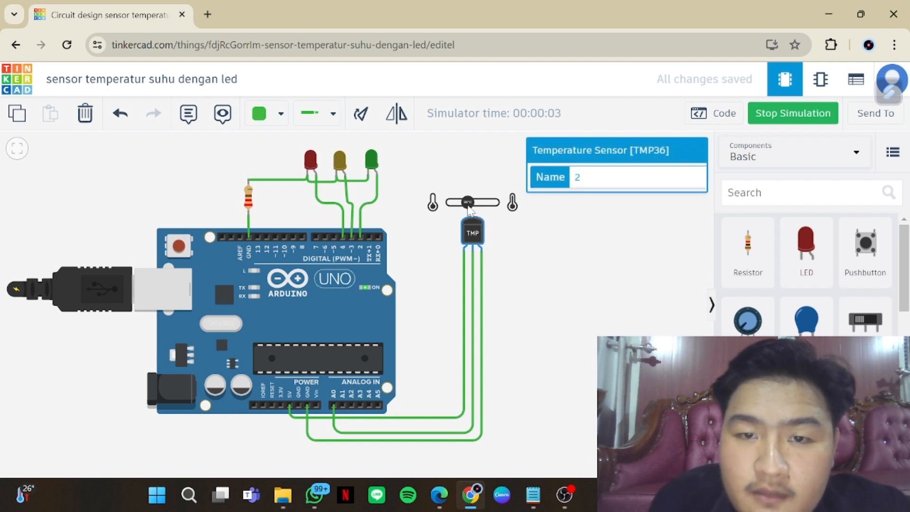
pyautogui.moveTo(468, 204); pyautogui.dragTo(473, 203)
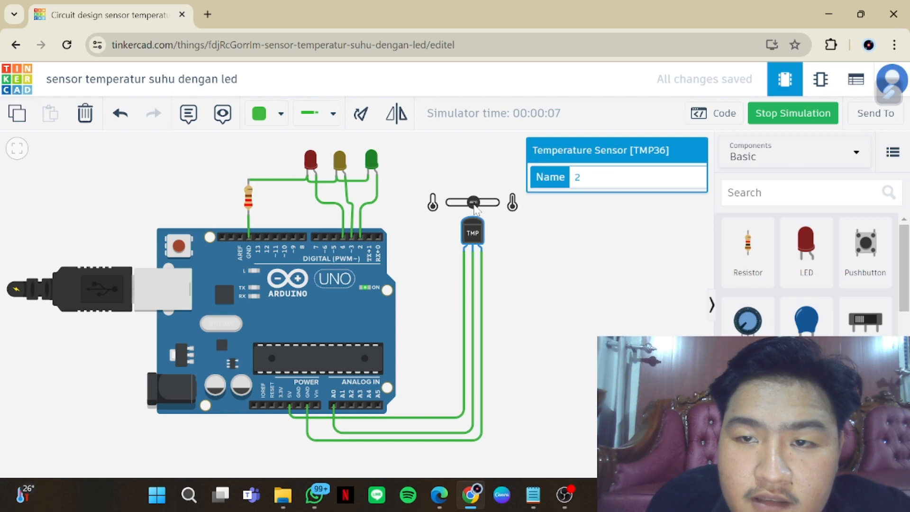
# Open the code during the simulation, dismiss the debugger help, and compare the temperature conditions with the circuit's LEDs
pyautogui.click(727, 115)
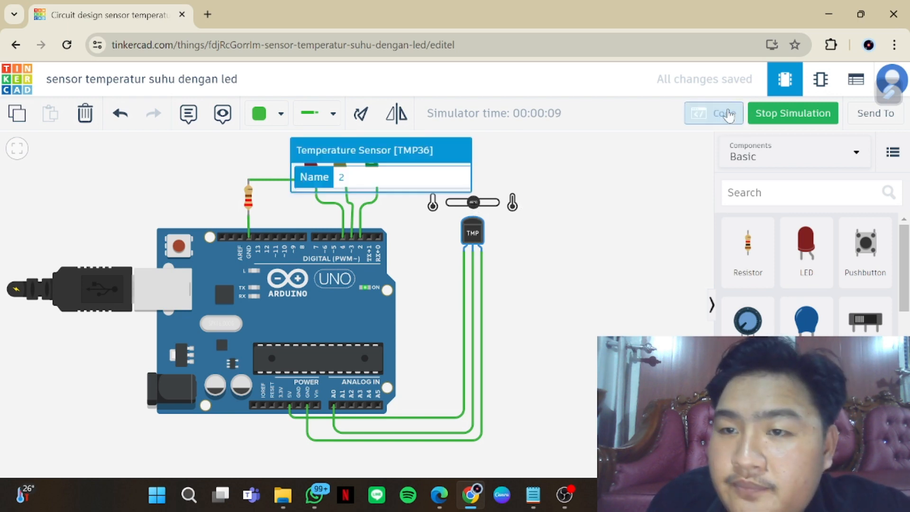
pyautogui.scroll(3, 583, 308)
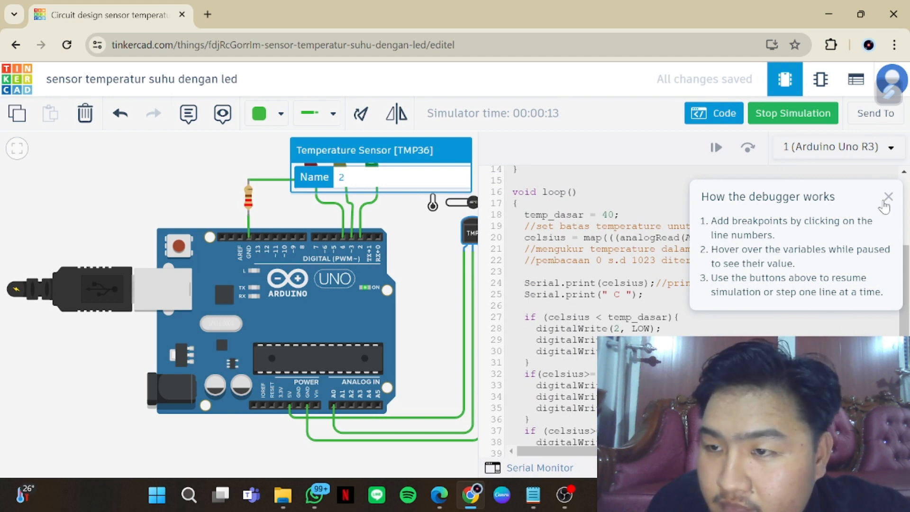
pyautogui.click(887, 197)
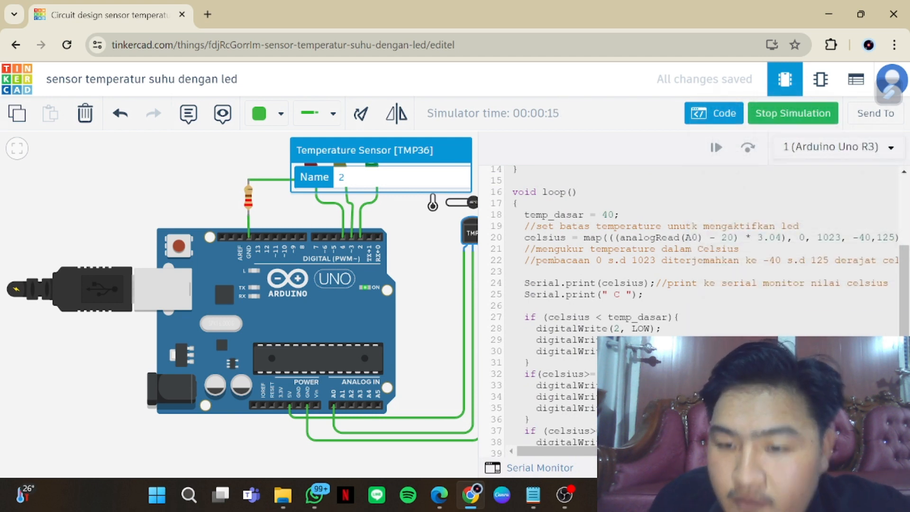
pyautogui.scroll(-1, 582, 284)
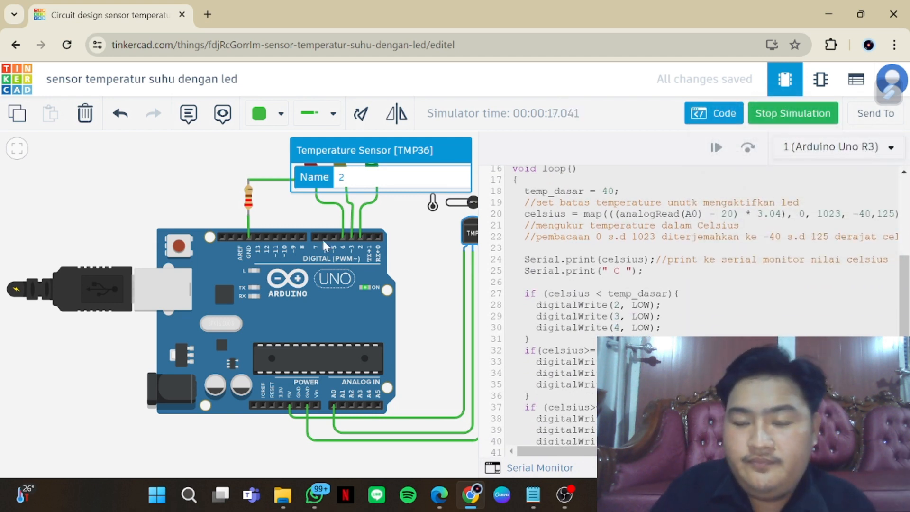
pyautogui.moveTo(422, 272); pyautogui.dragTo(357, 312)
pyautogui.scroll(-1, 691, 260)
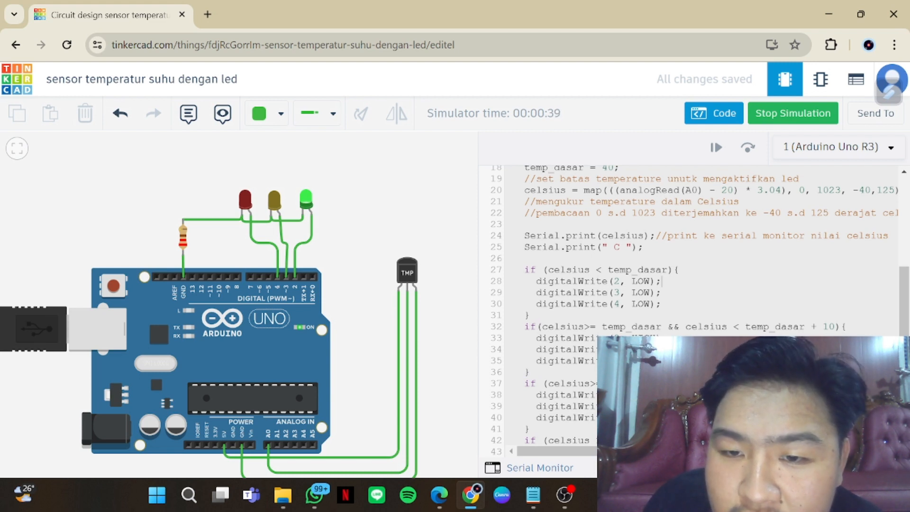
pyautogui.scroll(-1, 661, 281)
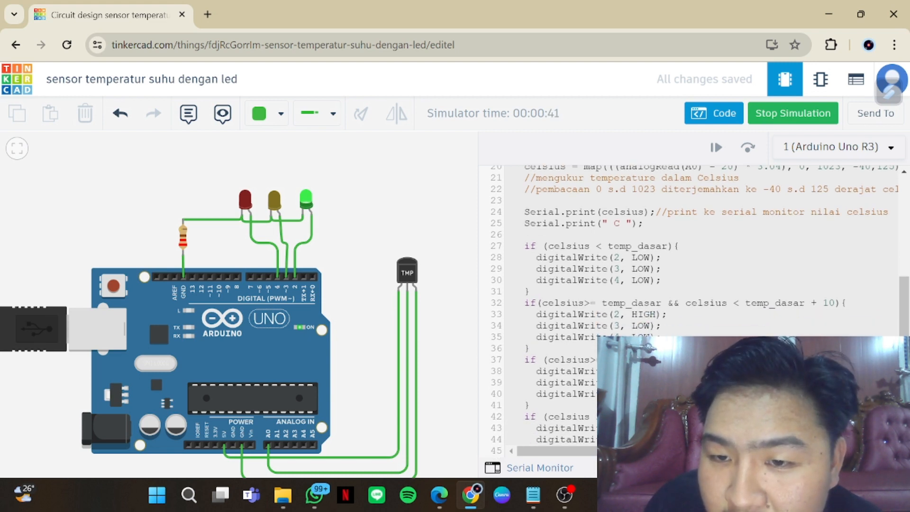
pyautogui.scroll(-3, 661, 281)
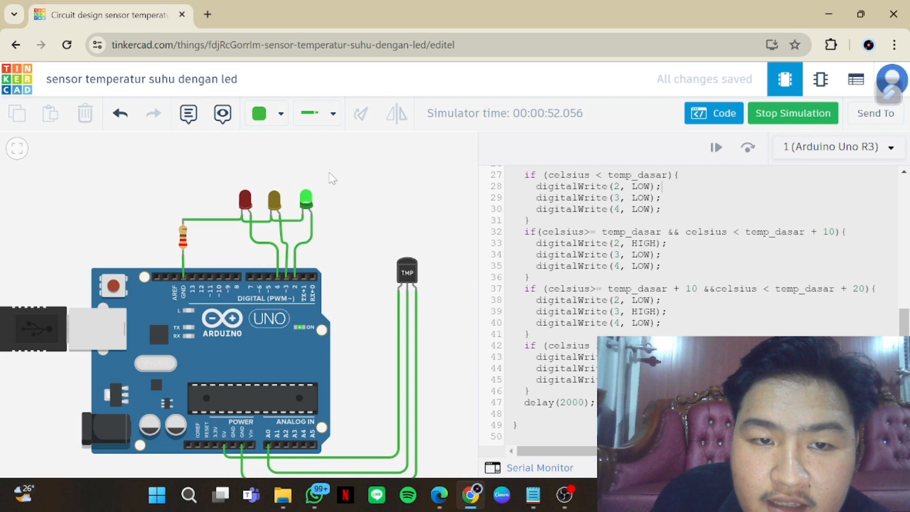
# Raise the TMP36's temperature until the red LED lights, lower it until the yellow LED lights, and stop the simulation
pyautogui.click(406, 277)
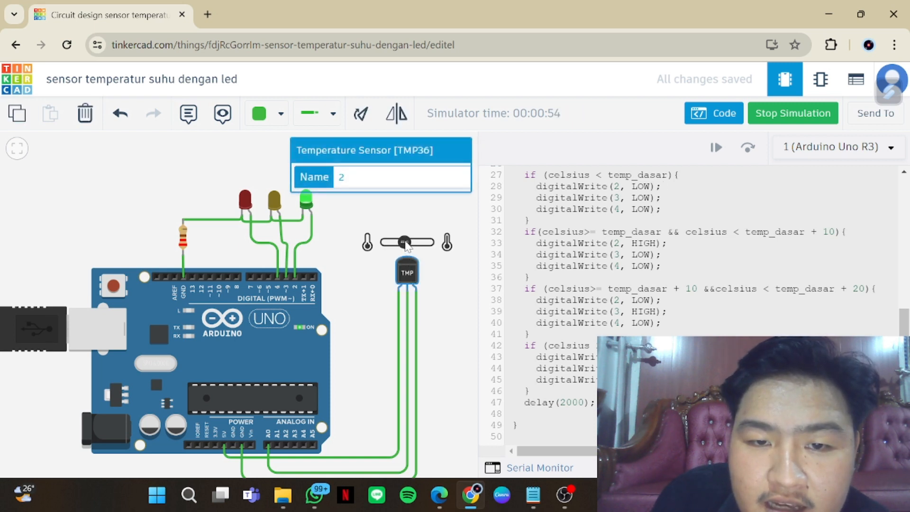
pyautogui.moveTo(405, 241); pyautogui.dragTo(408, 242)
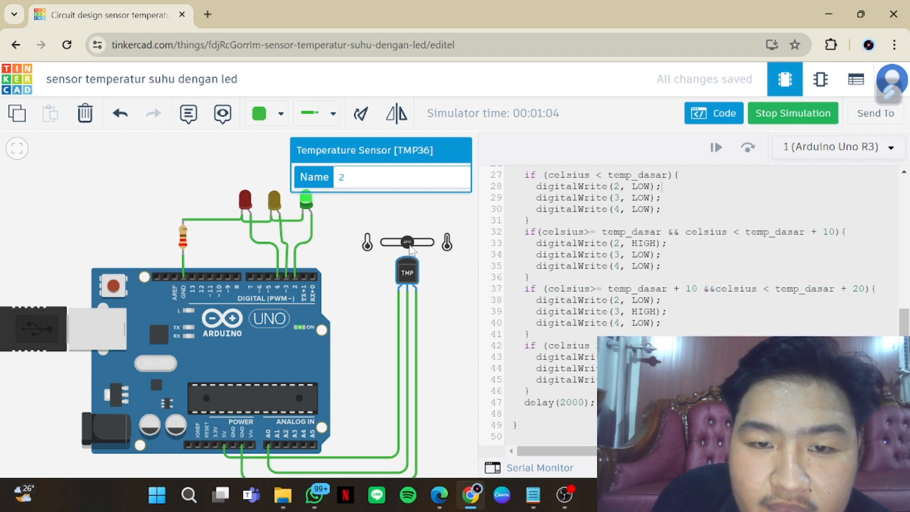
pyautogui.moveTo(410, 245); pyautogui.dragTo(415, 248)
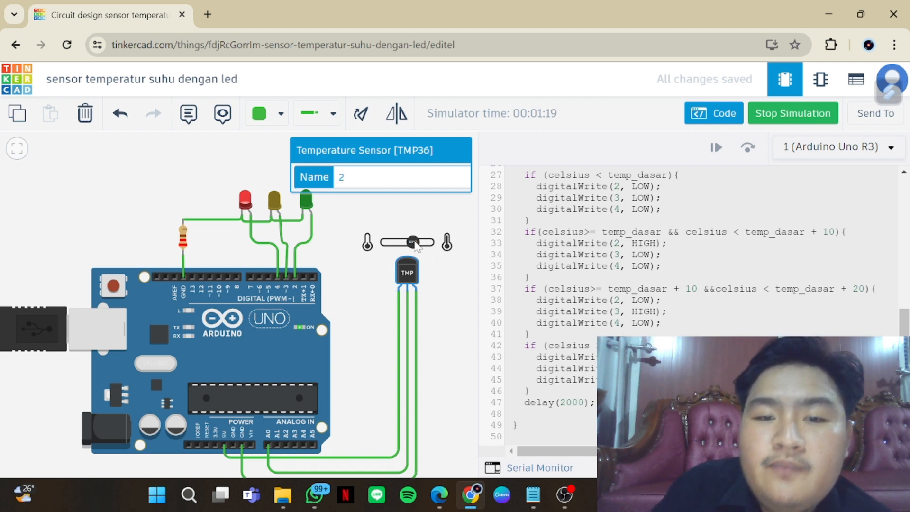
pyautogui.moveTo(415, 241); pyautogui.dragTo(411, 241)
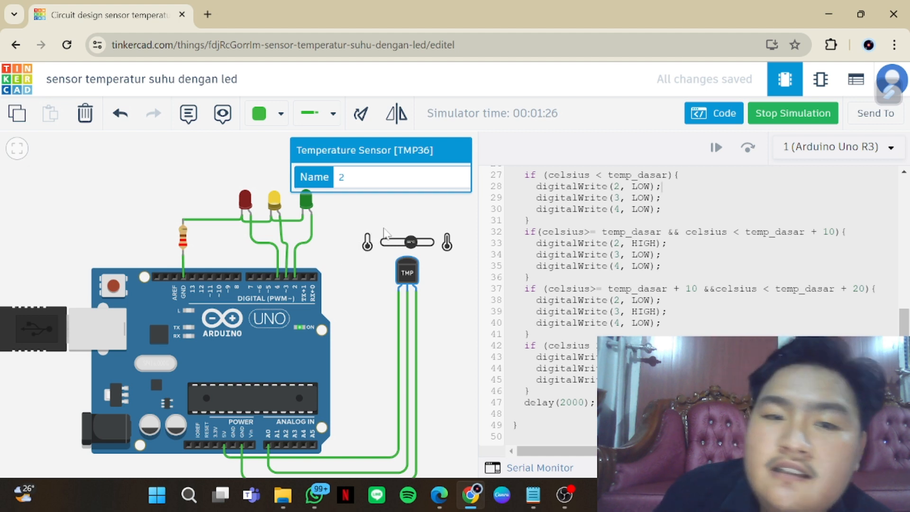
pyautogui.click(790, 115)
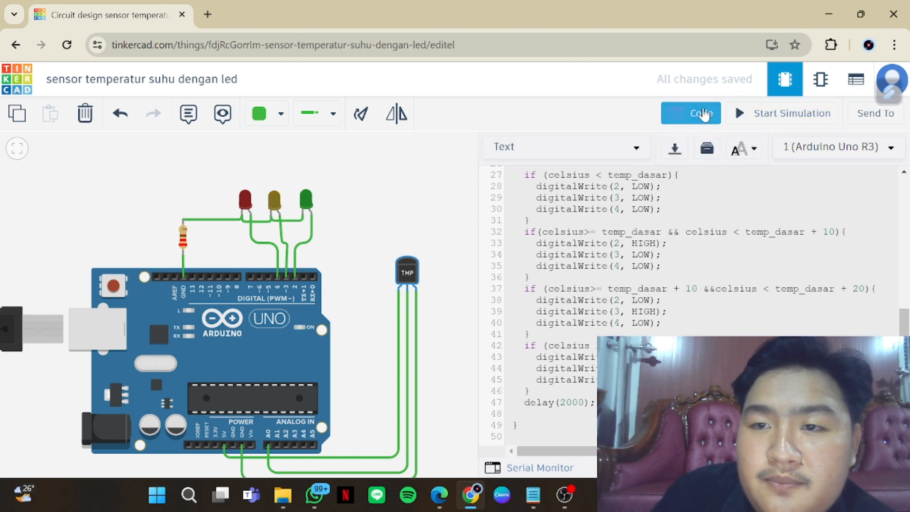
# Close the code editor, return to the circuit designs dashboard, and open the "sensor jarak ultrasonik" design for editing
pyautogui.click(701, 114)
pyautogui.click(19, 83)
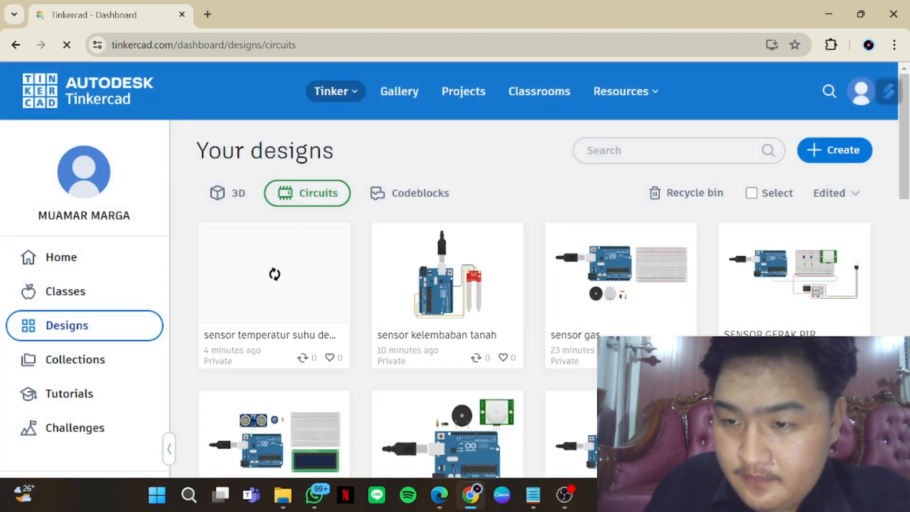
pyautogui.scroll(-1, 573, 403)
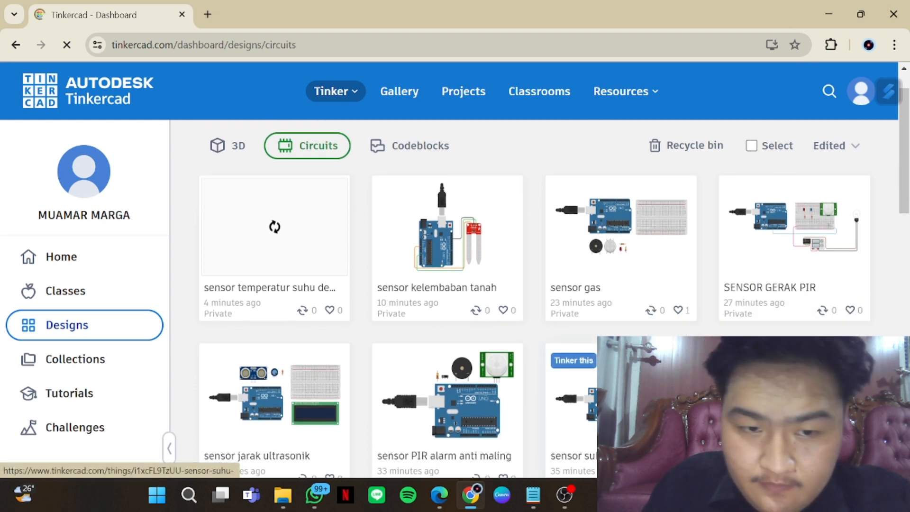
pyautogui.scroll(-1, 573, 403)
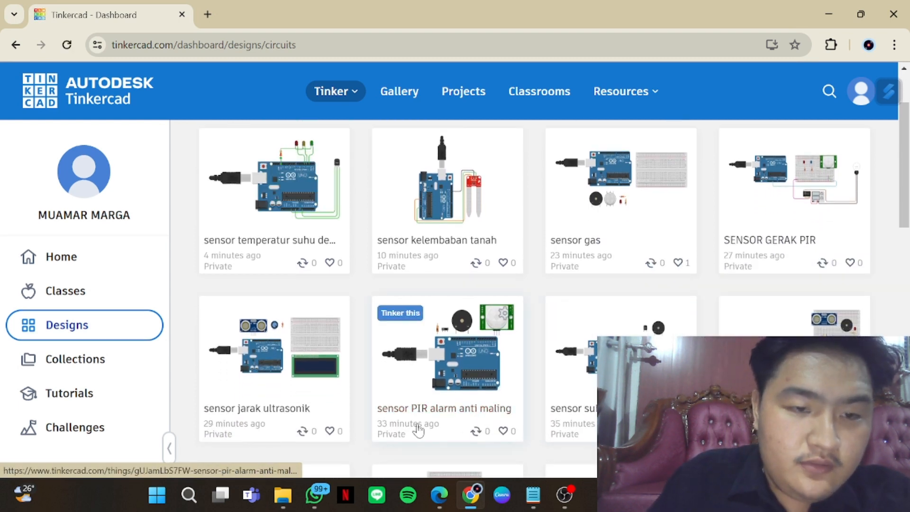
pyautogui.click(305, 361)
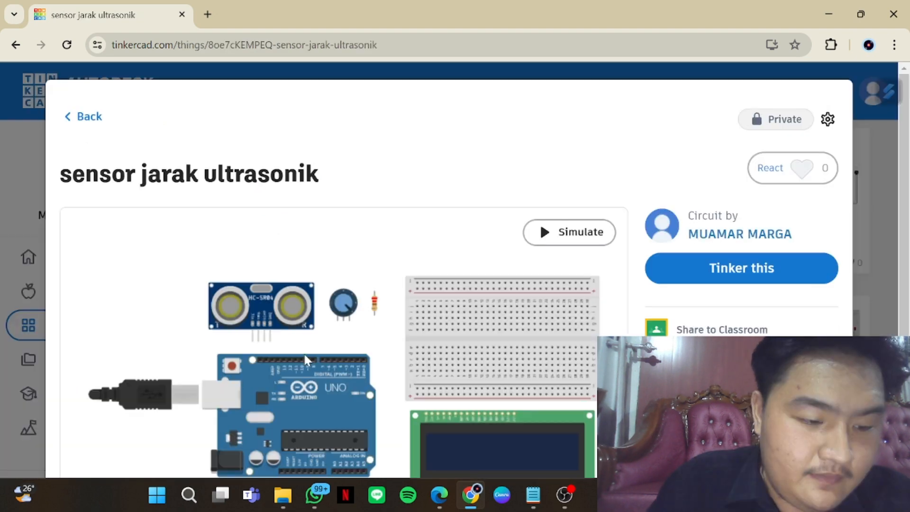
pyautogui.click(774, 278)
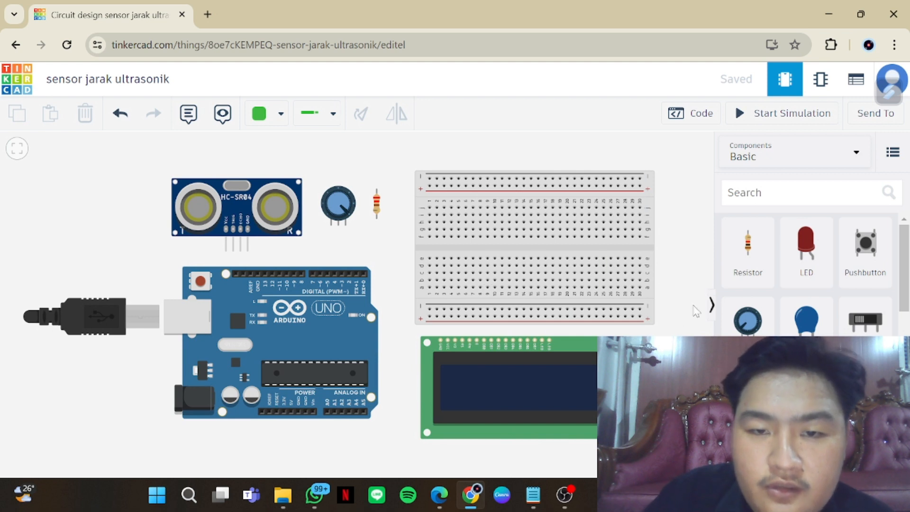
# Inspect the ultrasonic circuit's breadboard, LCD 16 x 2, Arduino Uno R3, potentiometer, resistor and HC-SR04 distance sensor one by one
pyautogui.scroll(-3, 682, 318)
pyautogui.moveTo(668, 318); pyautogui.dragTo(602, 317)
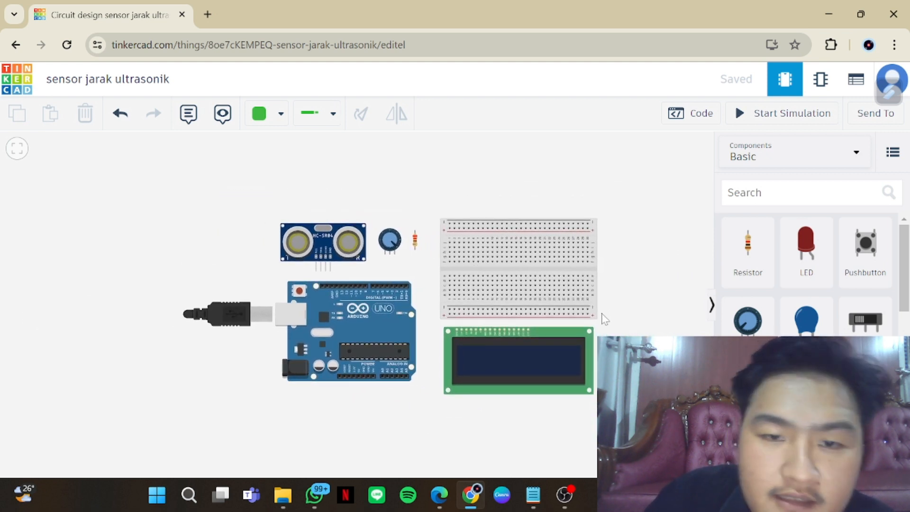
pyautogui.click(589, 274)
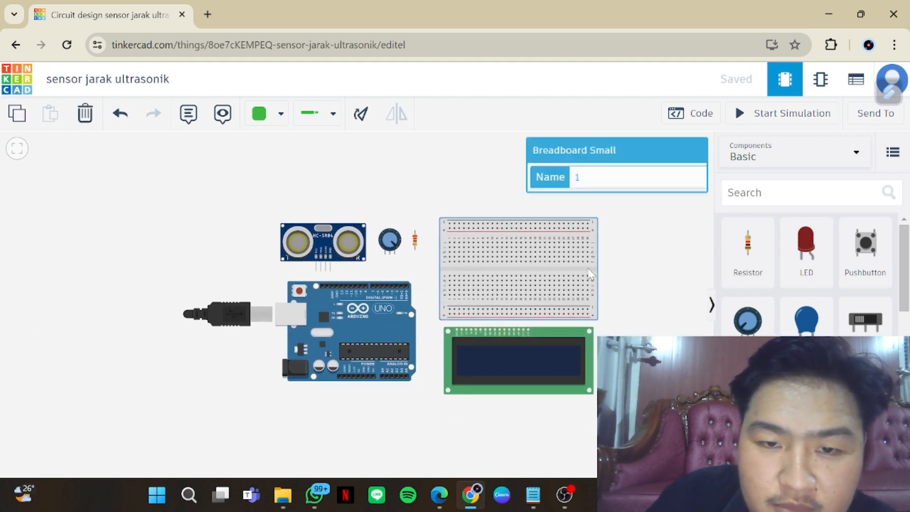
pyautogui.click(557, 361)
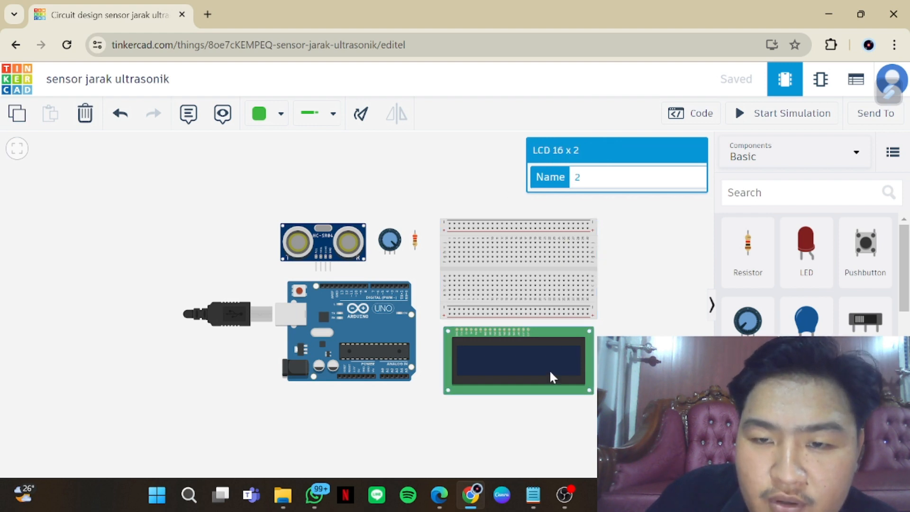
pyautogui.click(378, 320)
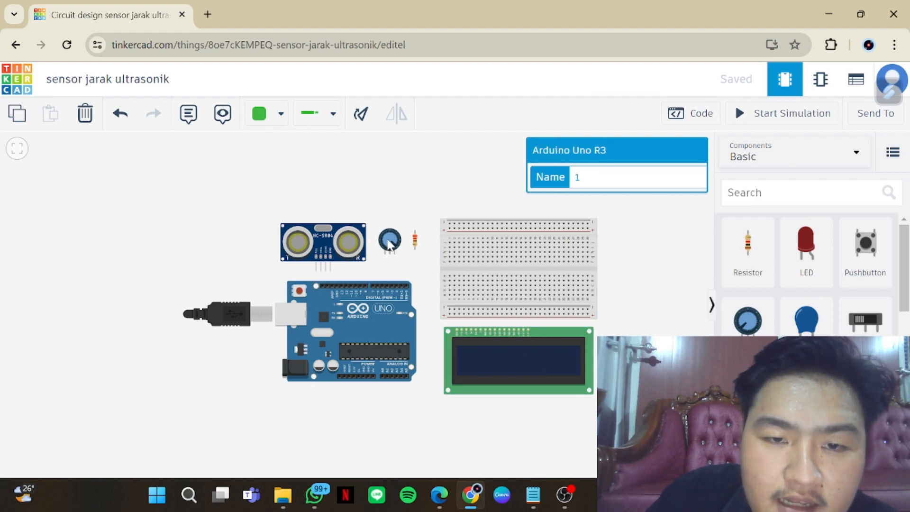
pyautogui.click(388, 243)
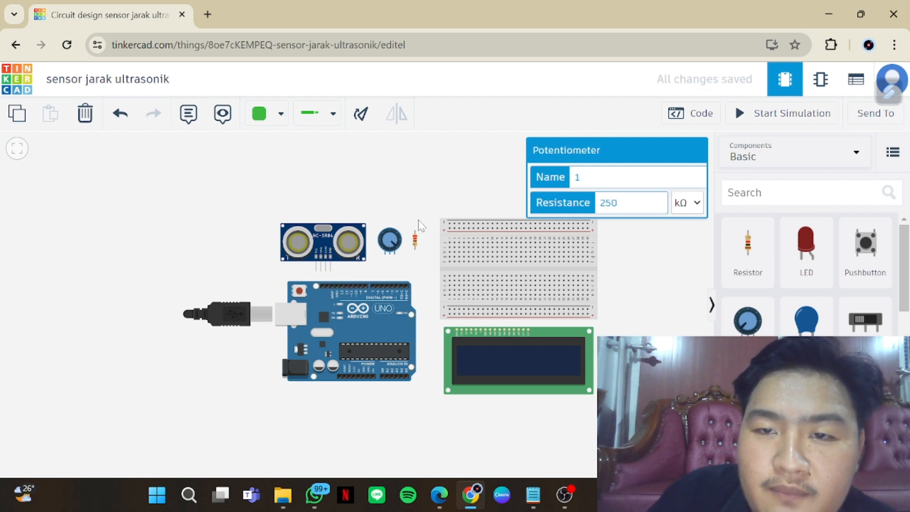
pyautogui.click(416, 244)
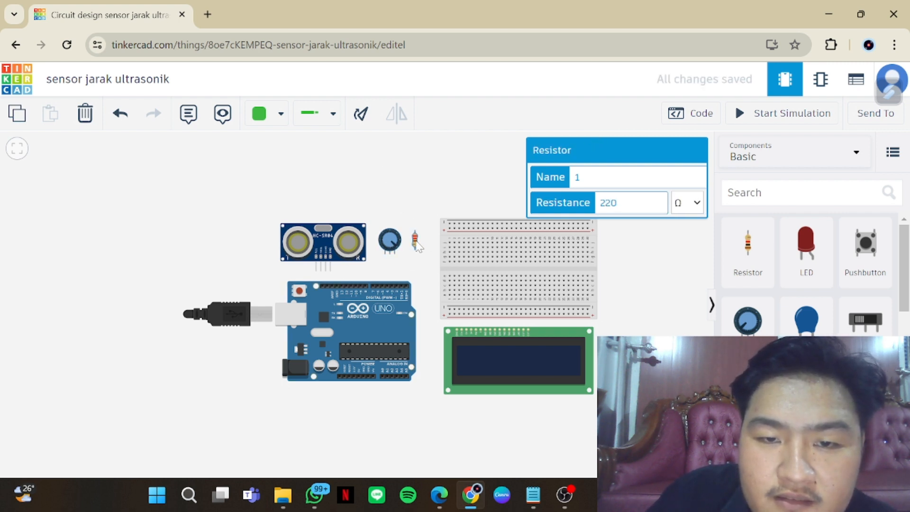
pyautogui.click(364, 248)
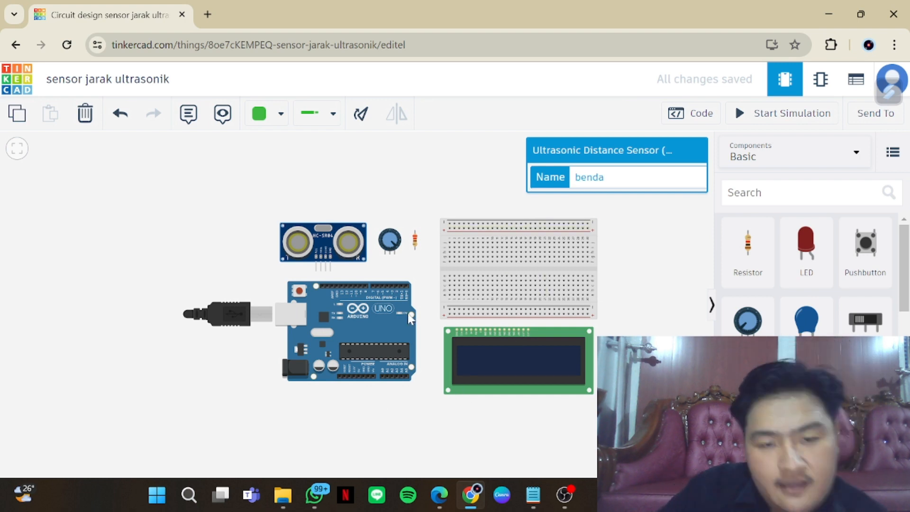
# Undo the Arduino's last move and space the parts out, with the distance sensor above the breadboard and the LCD below it
pyautogui.hotkey('ctrl', 'z')
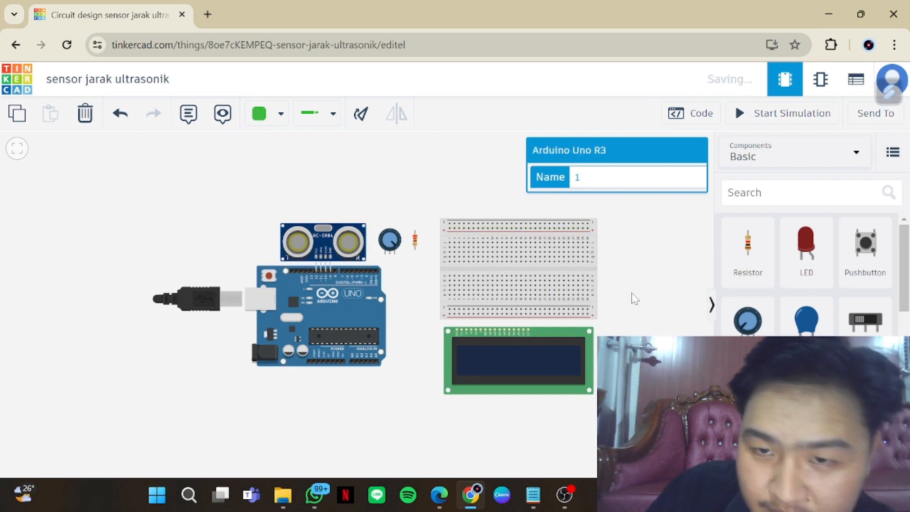
pyautogui.moveTo(358, 246); pyautogui.dragTo(546, 174)
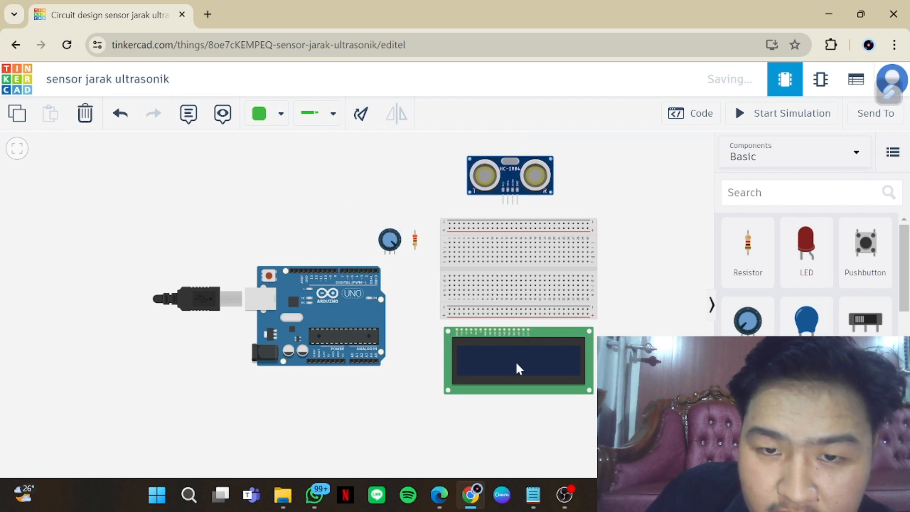
pyautogui.moveTo(517, 364); pyautogui.dragTo(497, 428)
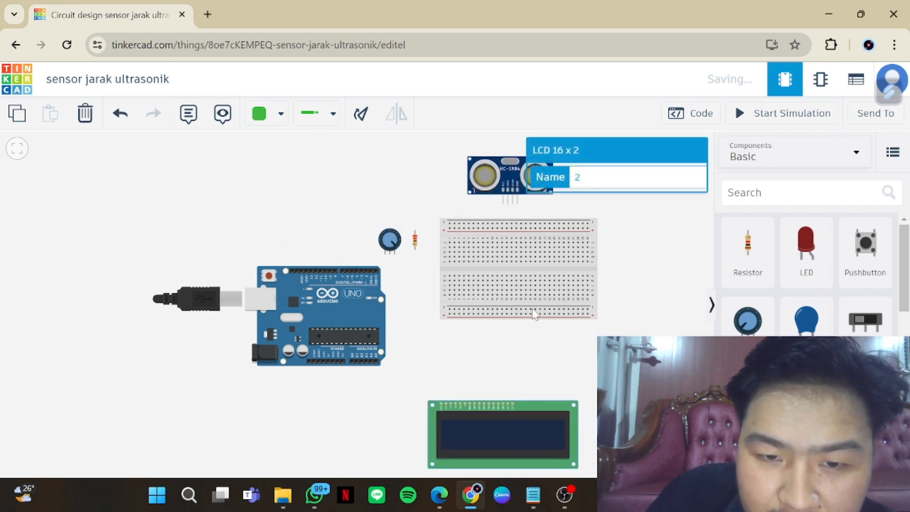
pyautogui.click(526, 256)
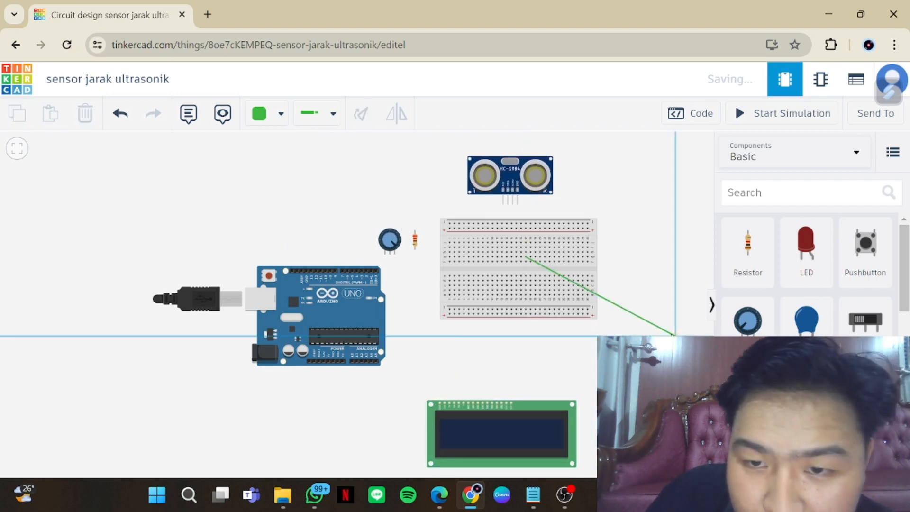
pyautogui.press('Escape')
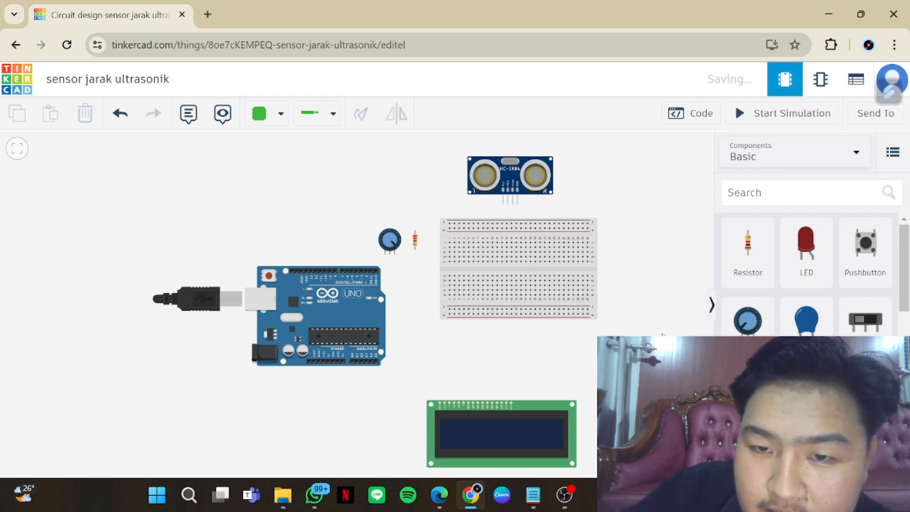
pyautogui.moveTo(585, 278); pyautogui.dragTo(570, 314)
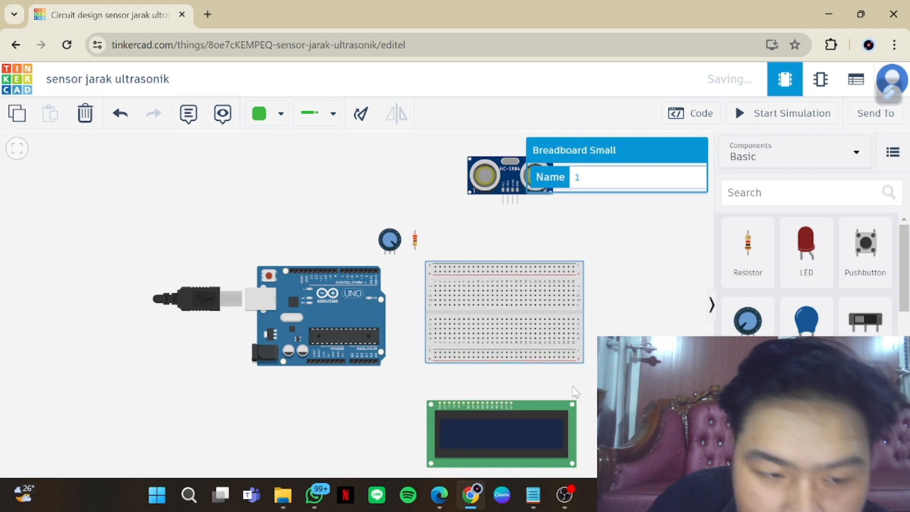
pyautogui.moveTo(537, 434); pyautogui.dragTo(541, 425)
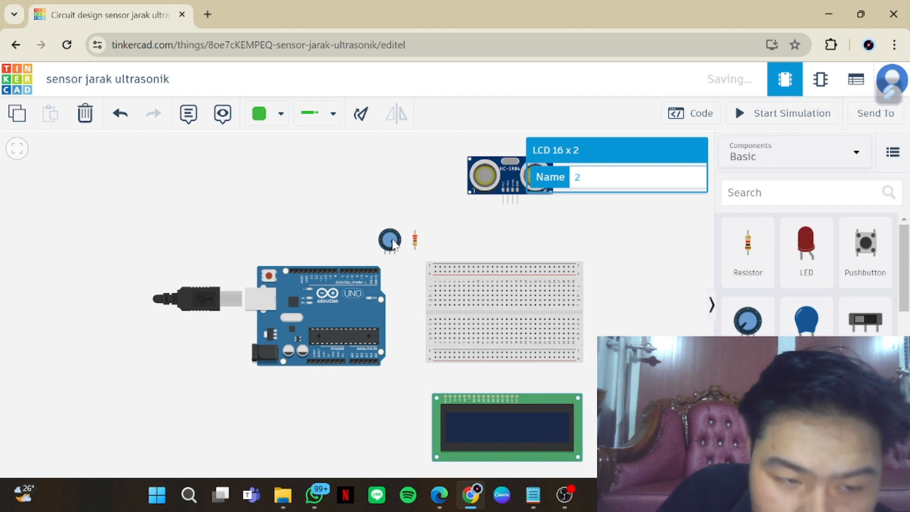
# Place the potentiometer on columns 2 to 4 of the breadboard's lower half and move the distance sensor above the Arduino's right edge
pyautogui.moveTo(391, 242); pyautogui.dragTo(467, 266)
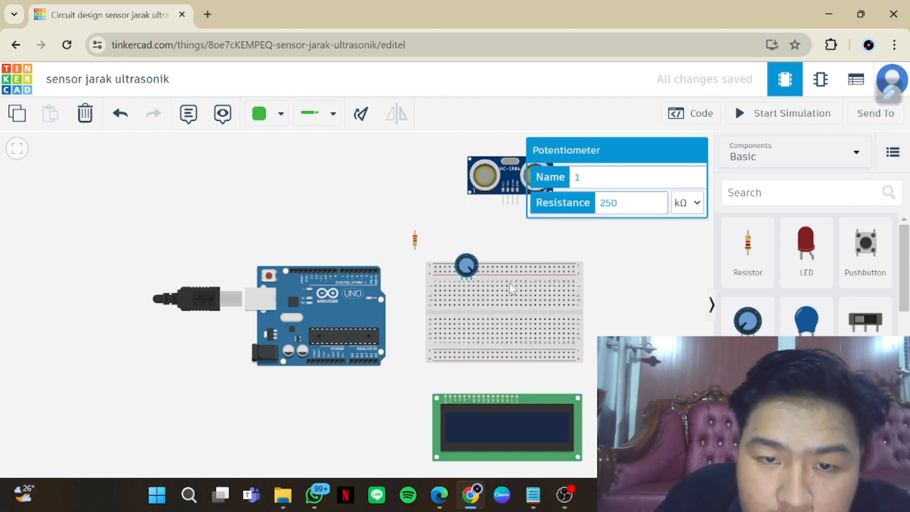
pyautogui.moveTo(512, 288); pyautogui.dragTo(553, 306)
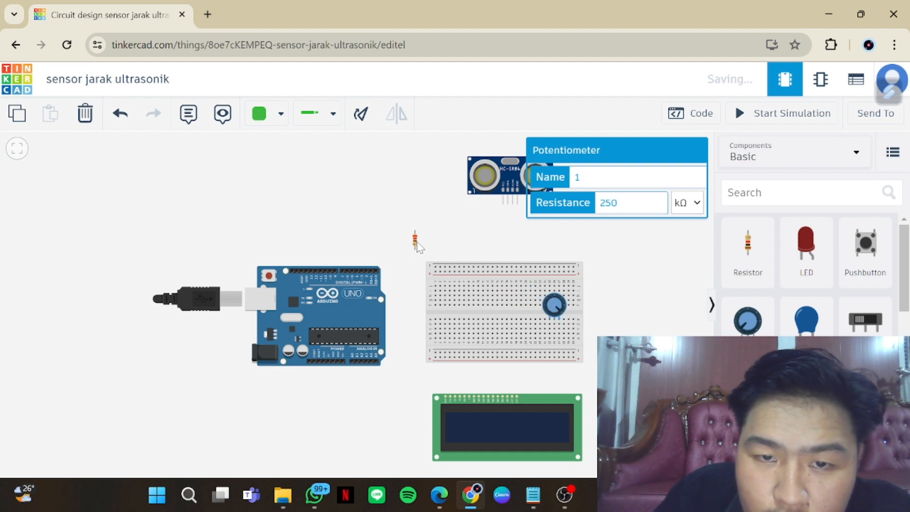
pyautogui.moveTo(416, 243); pyautogui.dragTo(487, 313)
pyautogui.moveTo(495, 179); pyautogui.dragTo(396, 199)
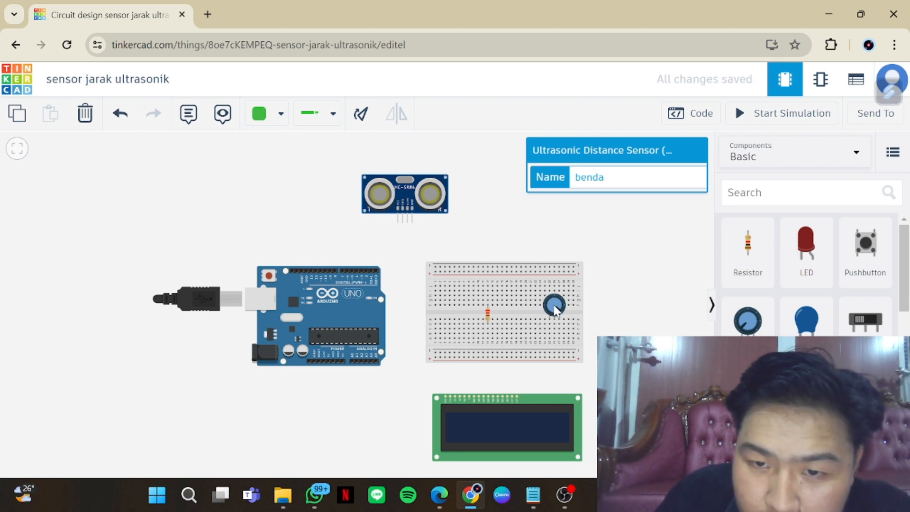
pyautogui.moveTo(556, 309); pyautogui.dragTo(446, 326)
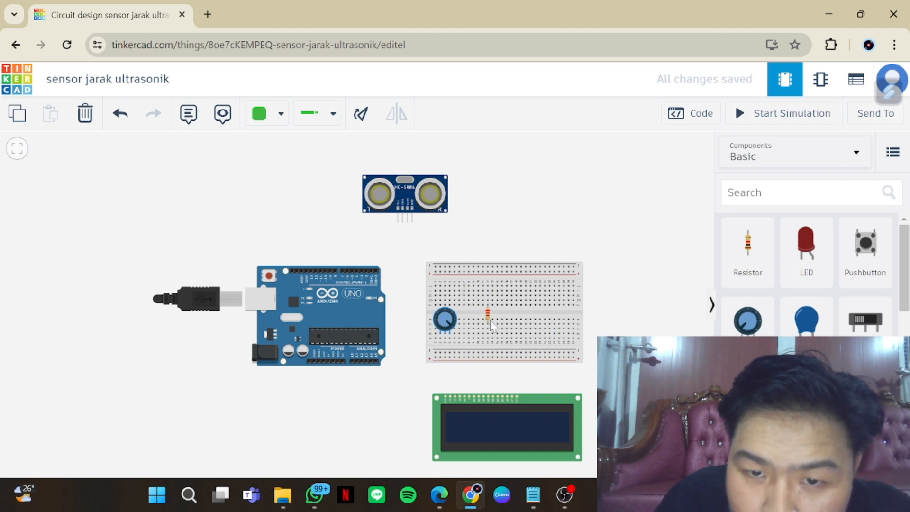
# Place the resistor between the breadboard's upper positive rail and column 18 of the upper half
pyautogui.scroll(5, 539, 314)
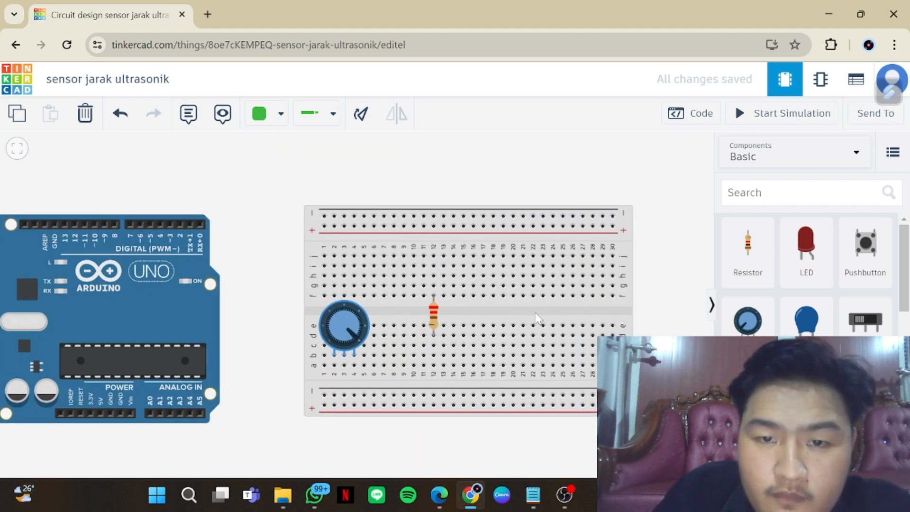
pyautogui.scroll(1, 536, 317)
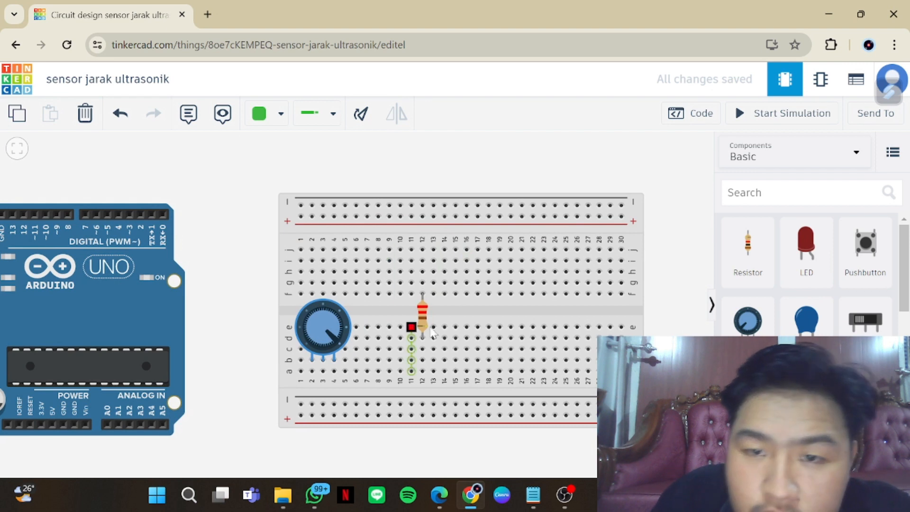
pyautogui.moveTo(423, 322); pyautogui.dragTo(487, 238)
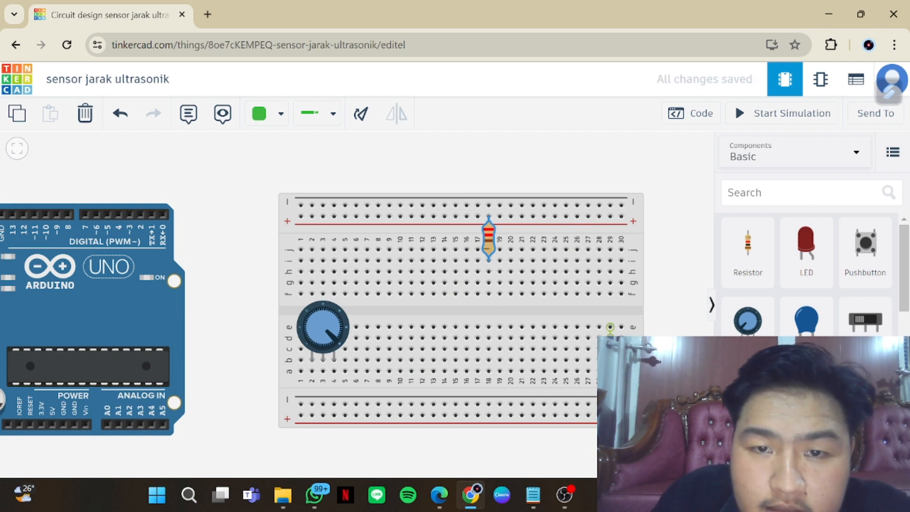
# Wire the breadboard's two positive rails together at column 30 and its two negative rails together at column 29
pyautogui.scroll(-2, 597, 359)
pyautogui.moveTo(639, 435); pyautogui.dragTo(612, 297)
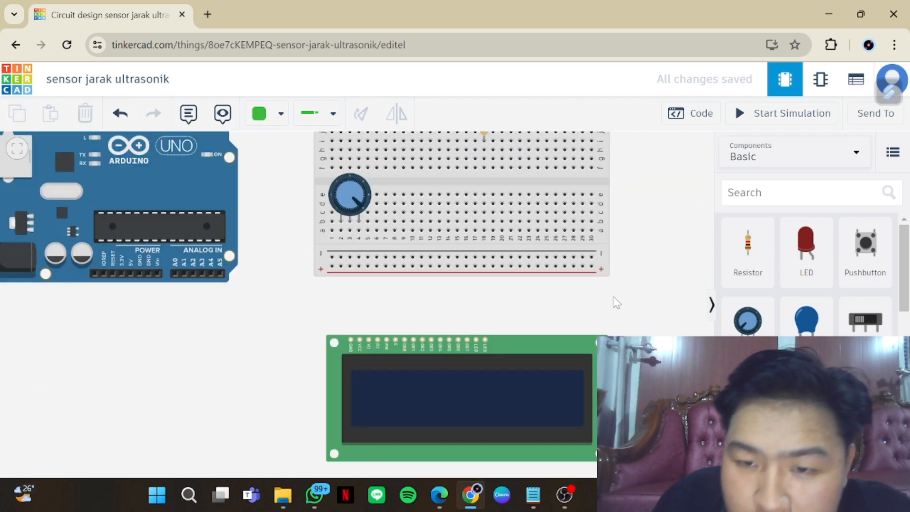
pyautogui.scroll(1, 614, 297)
pyautogui.moveTo(644, 225); pyautogui.dragTo(629, 294)
pyautogui.moveTo(645, 265); pyautogui.dragTo(638, 305)
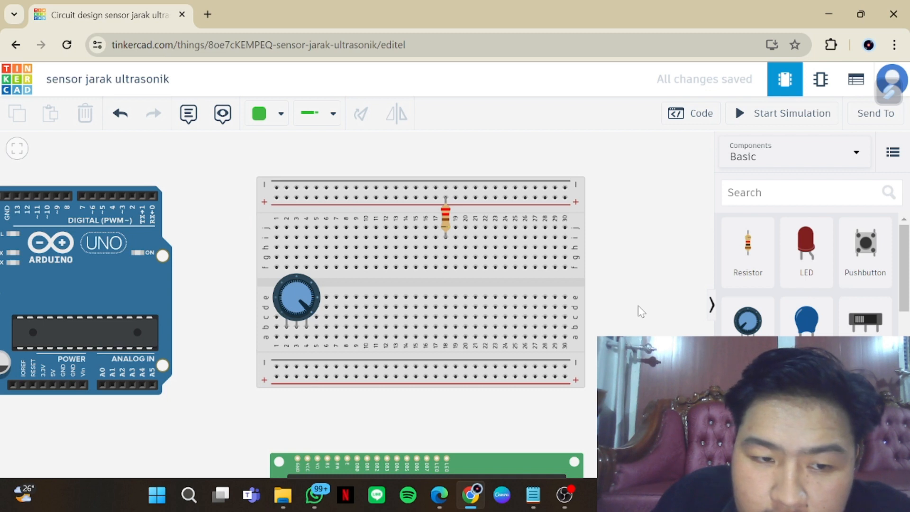
pyautogui.click(565, 198)
pyautogui.click(575, 257)
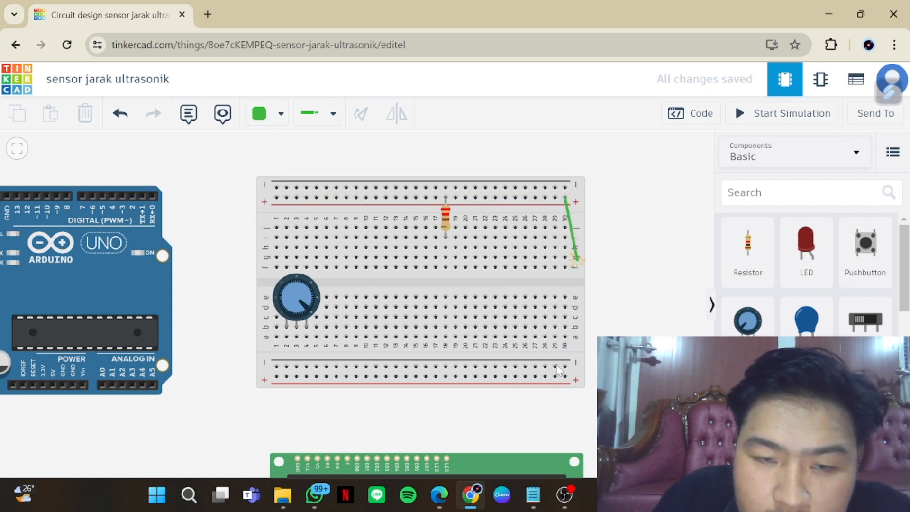
pyautogui.click(565, 377)
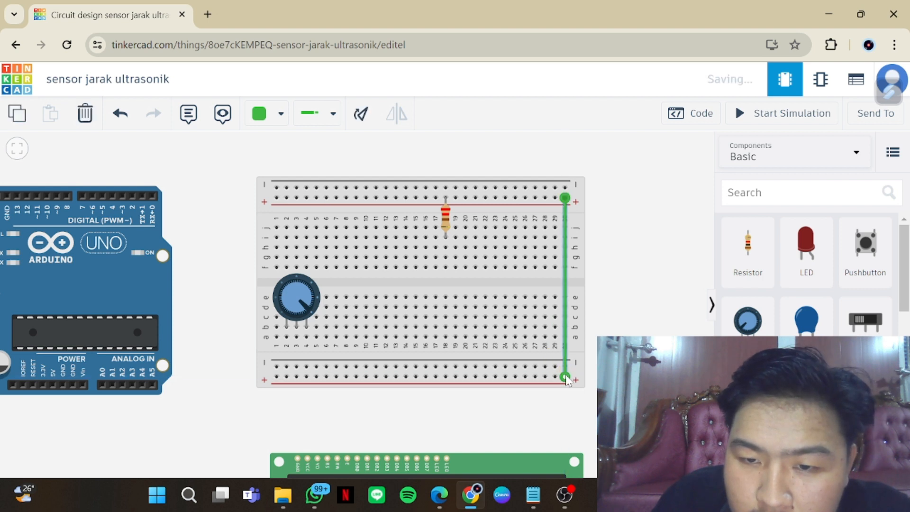
pyautogui.click(555, 189)
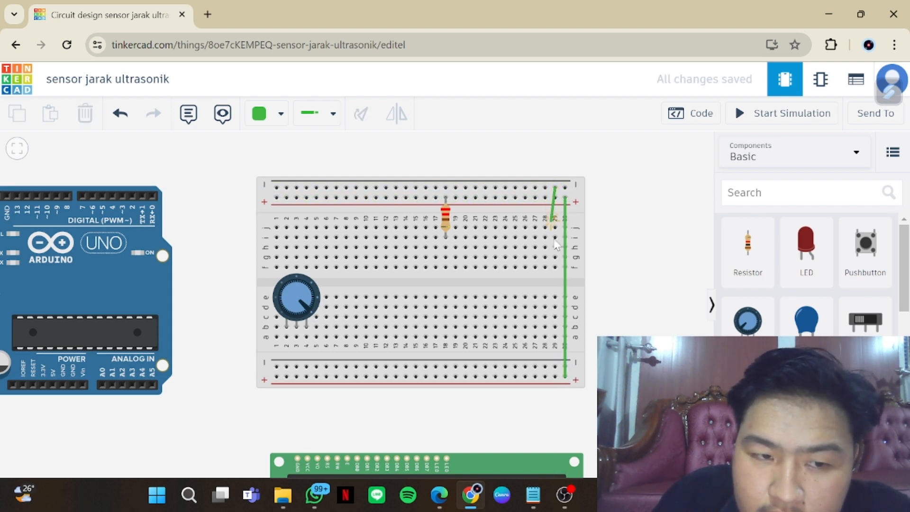
pyautogui.click(556, 369)
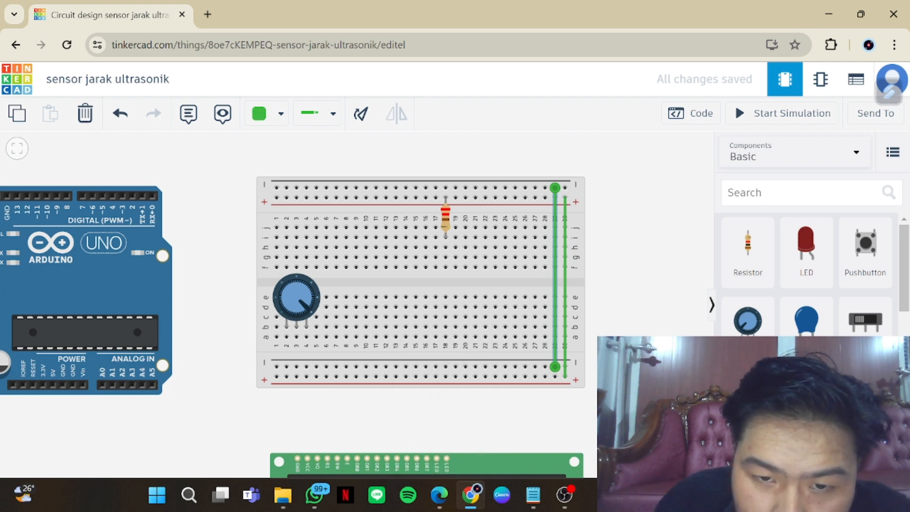
# Wire the LCD's LED Cathode pin to the breadboard's lower negative rail near column 19
pyautogui.moveTo(628, 385); pyautogui.dragTo(625, 234)
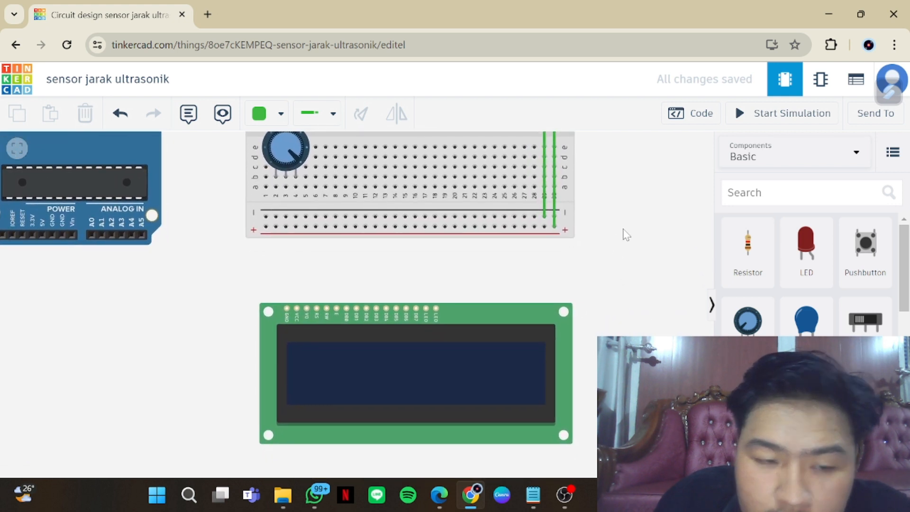
pyautogui.click(437, 314)
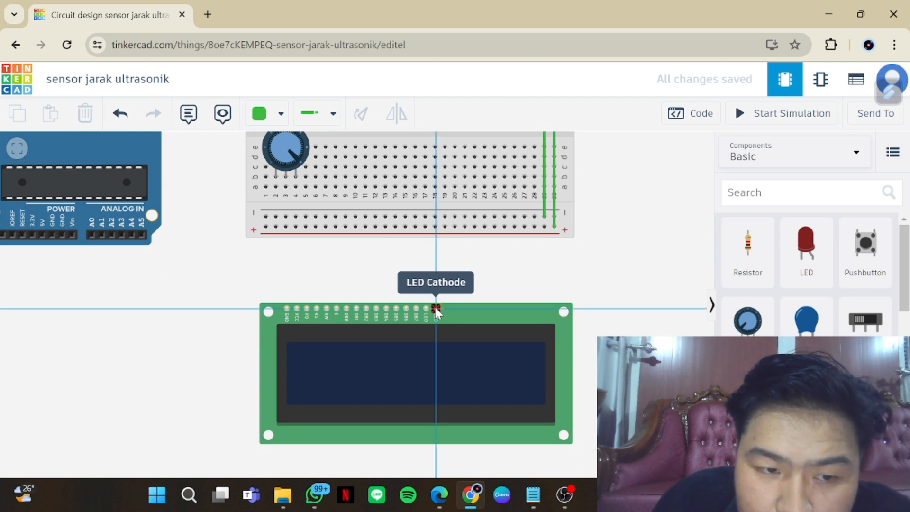
pyautogui.click(444, 226)
pyautogui.moveTo(444, 227); pyautogui.dragTo(445, 218)
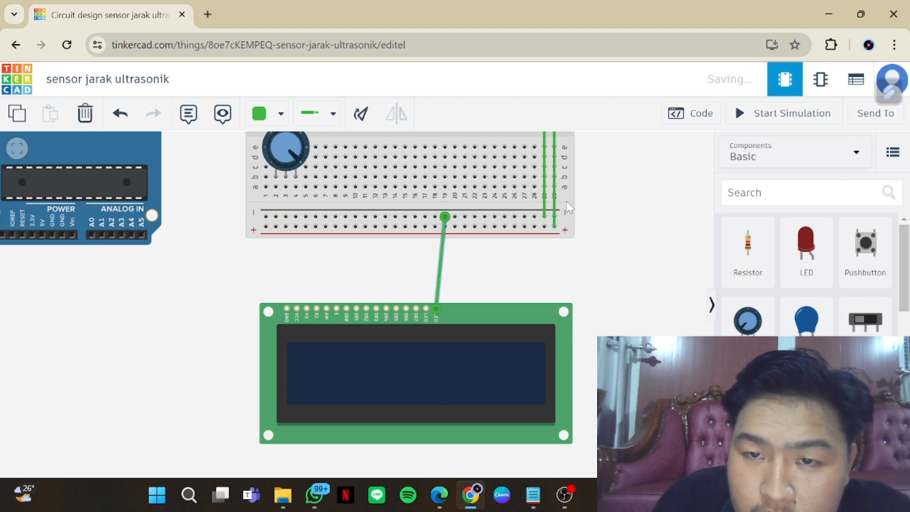
# Nudge the breadboard and its mounted parts slightly to the left so the LCD's cathode wire runs nearly vertical
pyautogui.click(551, 207)
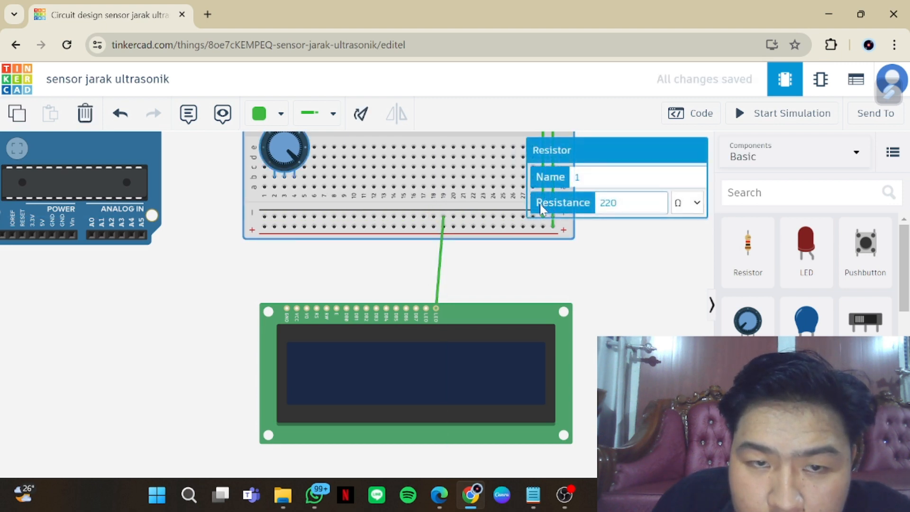
pyautogui.moveTo(517, 207); pyautogui.dragTo(550, 219)
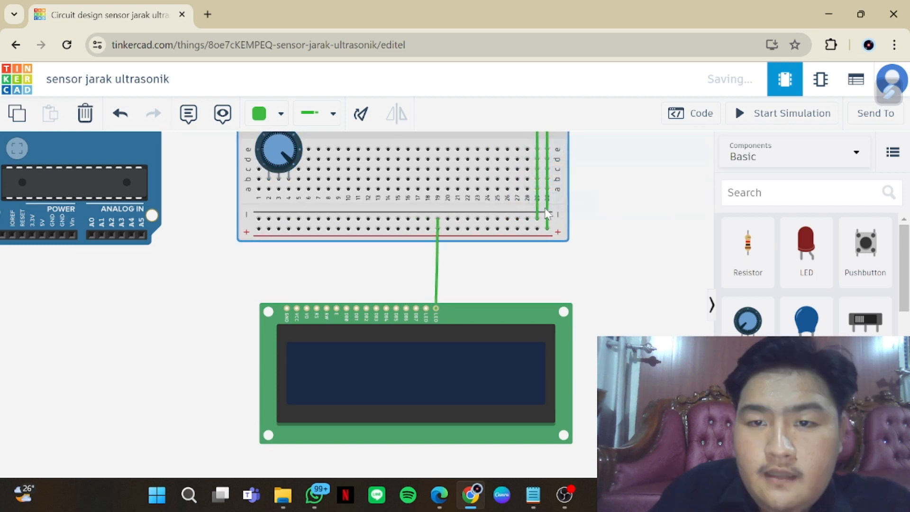
pyautogui.click(590, 226)
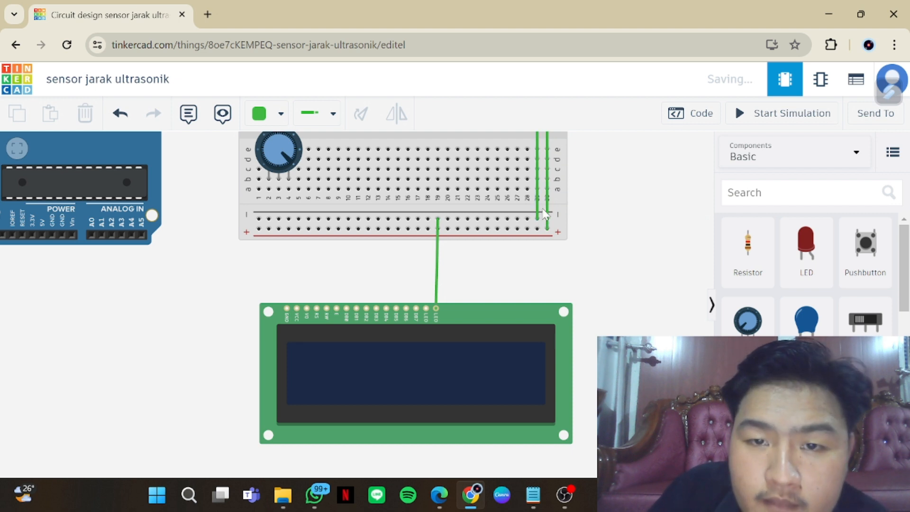
pyautogui.click(526, 216)
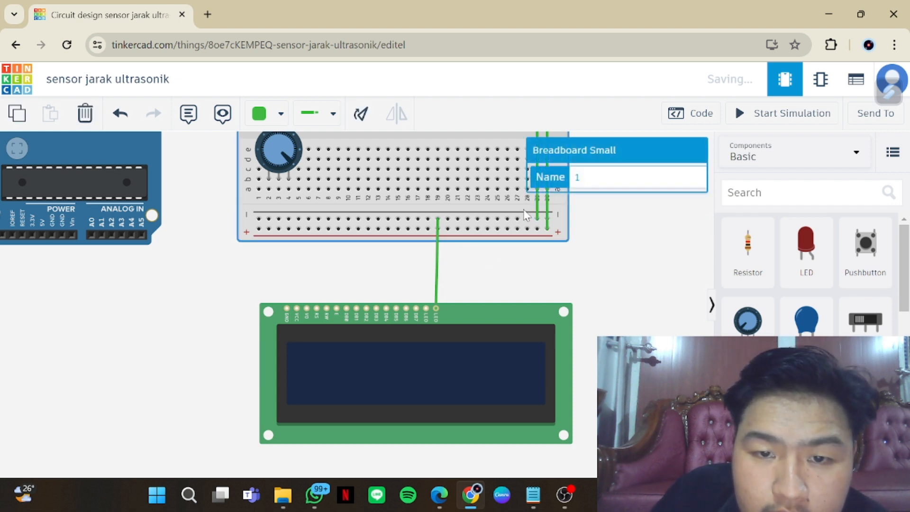
pyautogui.click(517, 215)
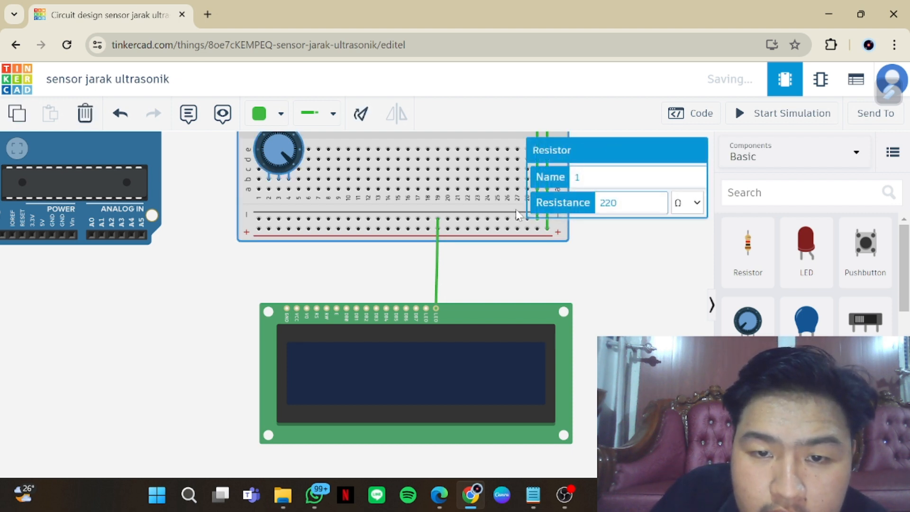
pyautogui.moveTo(515, 210); pyautogui.dragTo(511, 211)
pyautogui.click(542, 272)
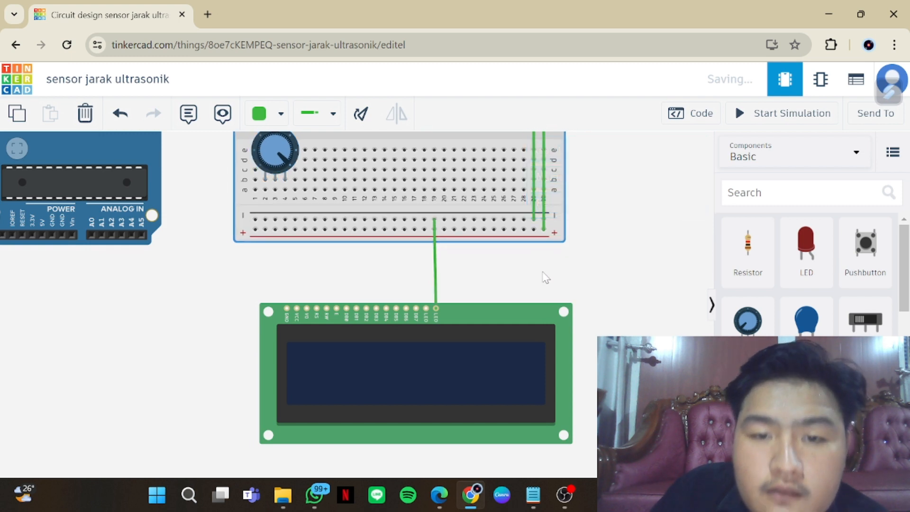
# Colour the wire joining the two negative rails black and the wire joining the two positive rails red
pyautogui.click(534, 208)
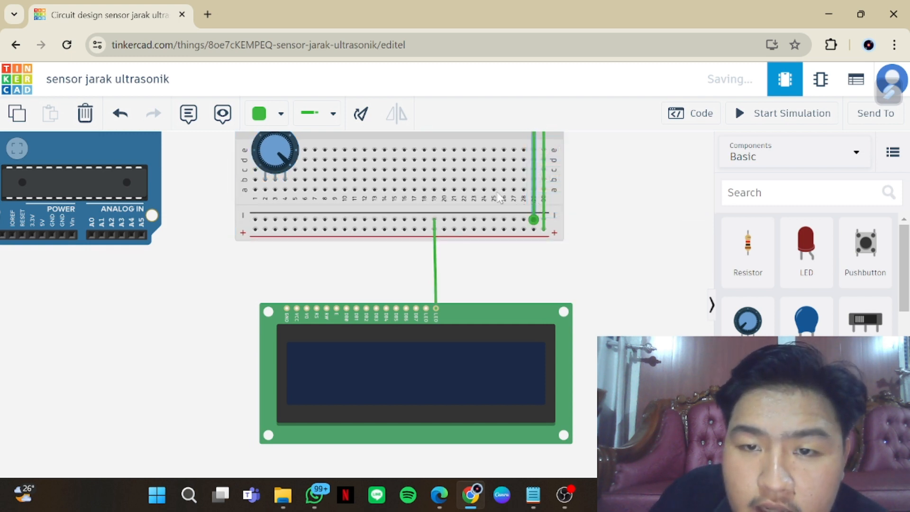
pyautogui.click(256, 121)
pyautogui.click(297, 159)
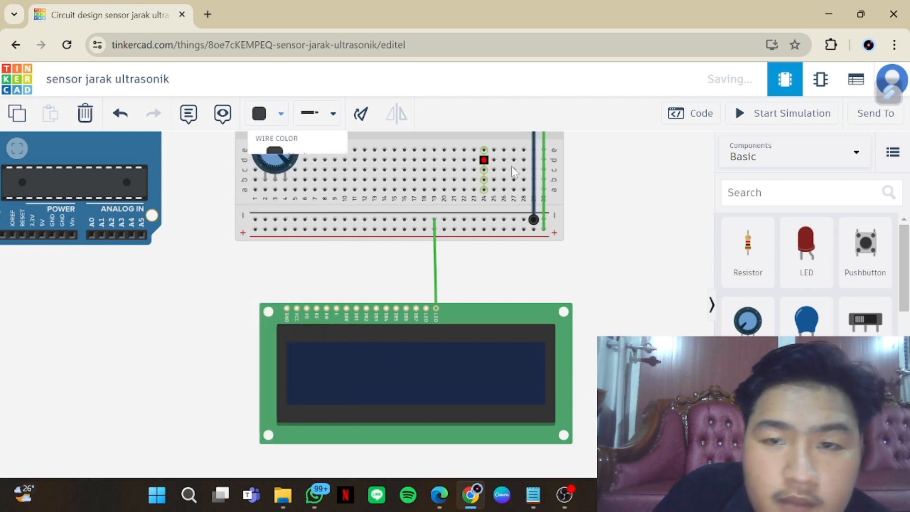
pyautogui.click(543, 208)
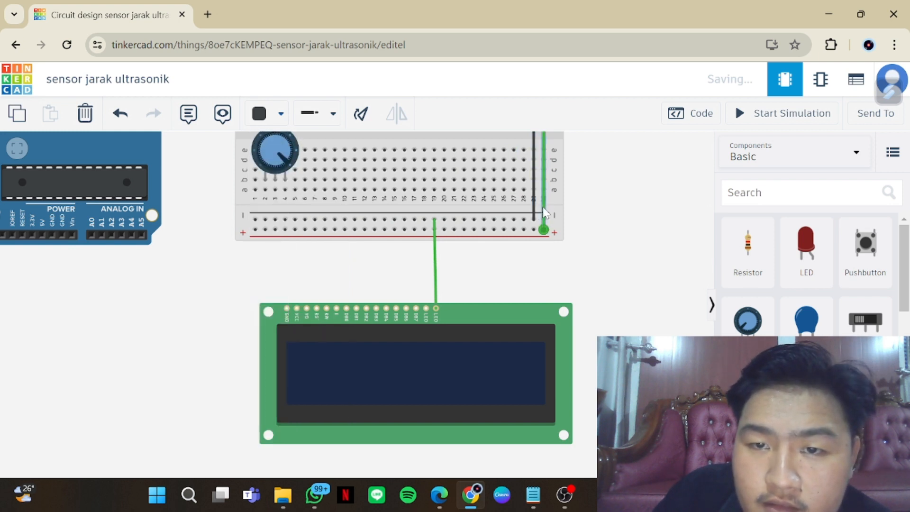
pyautogui.click(279, 121)
pyautogui.click(298, 186)
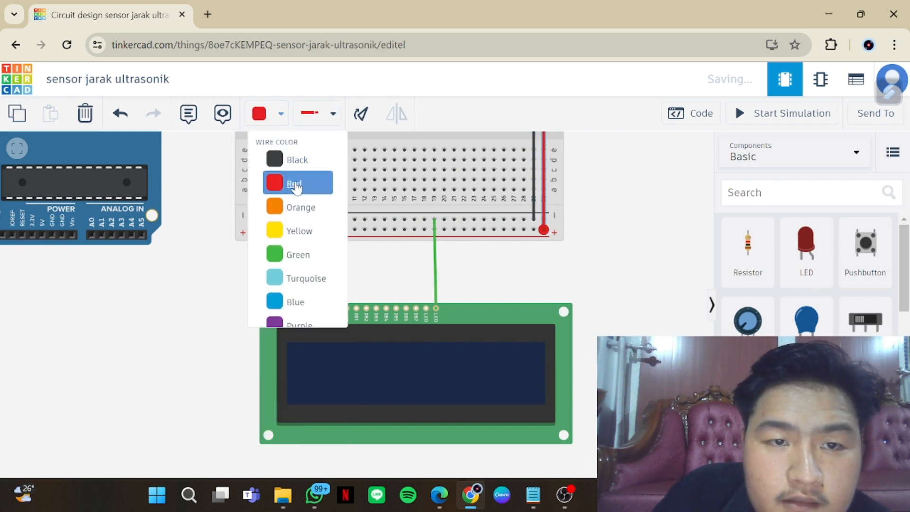
pyautogui.click(436, 277)
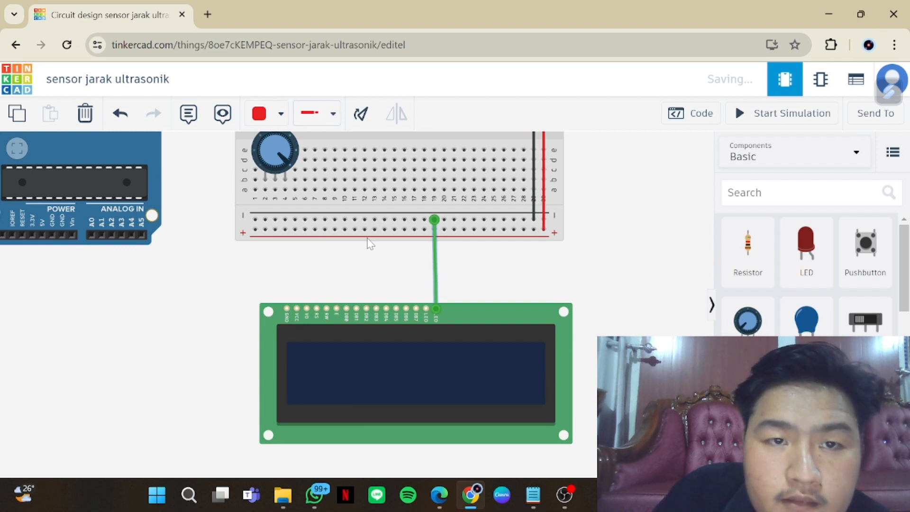
pyautogui.click(406, 276)
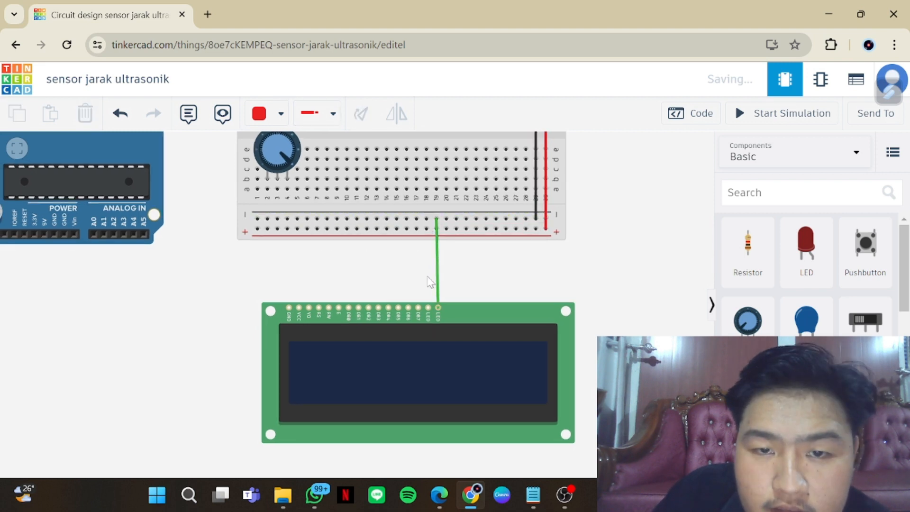
# Wire the LCD's LED Anode pin to breadboard column 18, just below the resistor's lower leg
pyautogui.scroll(-1, 484, 294)
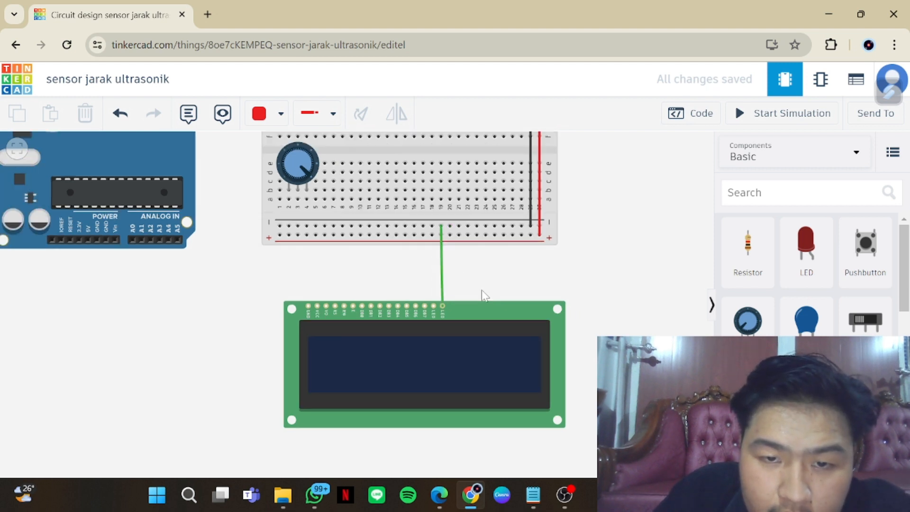
pyautogui.scroll(-1, 482, 295)
pyautogui.scroll(-1, 466, 258)
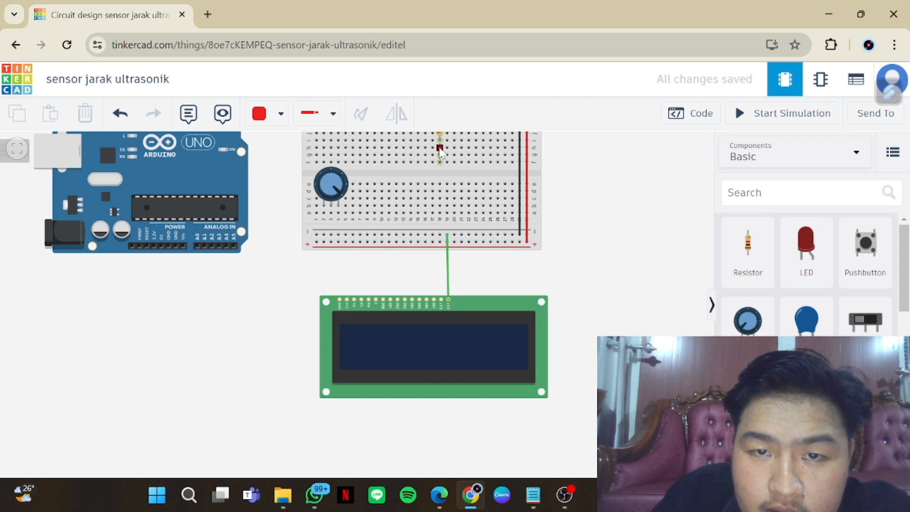
pyautogui.click(440, 299)
pyautogui.click(434, 155)
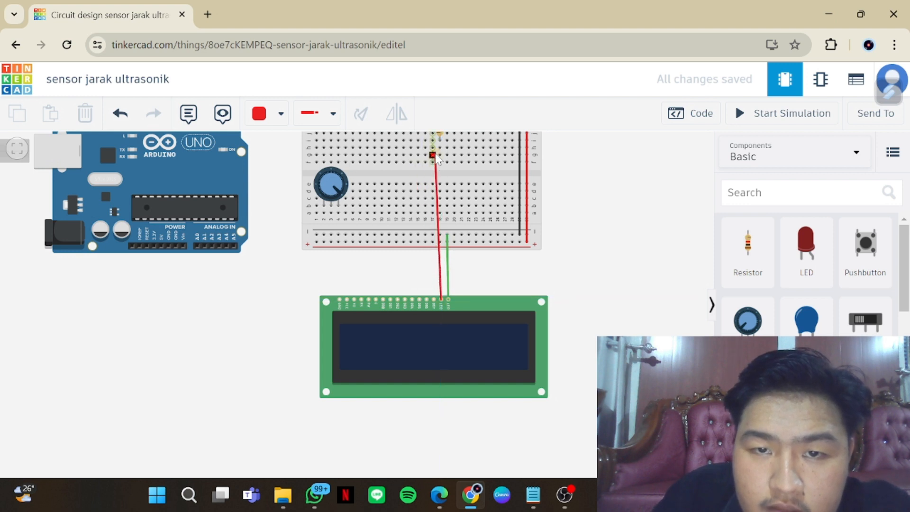
pyautogui.moveTo(435, 155); pyautogui.dragTo(438, 147)
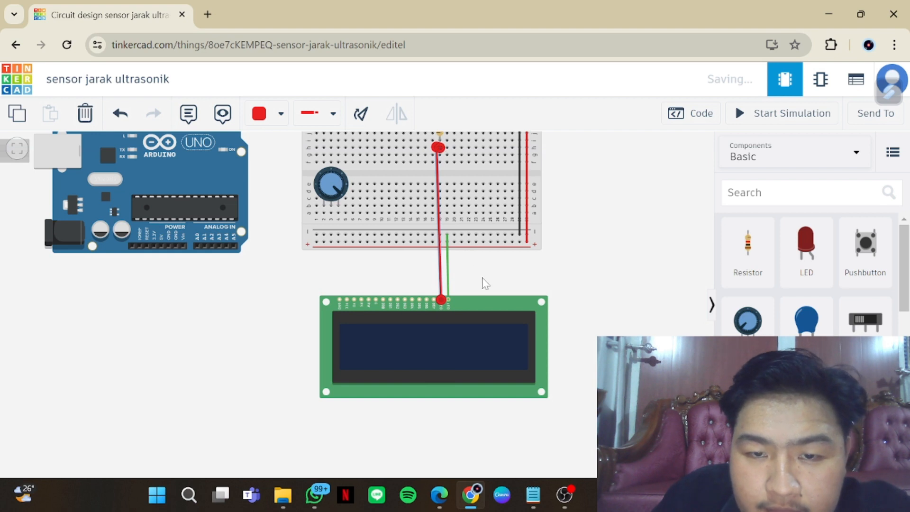
pyautogui.click(485, 284)
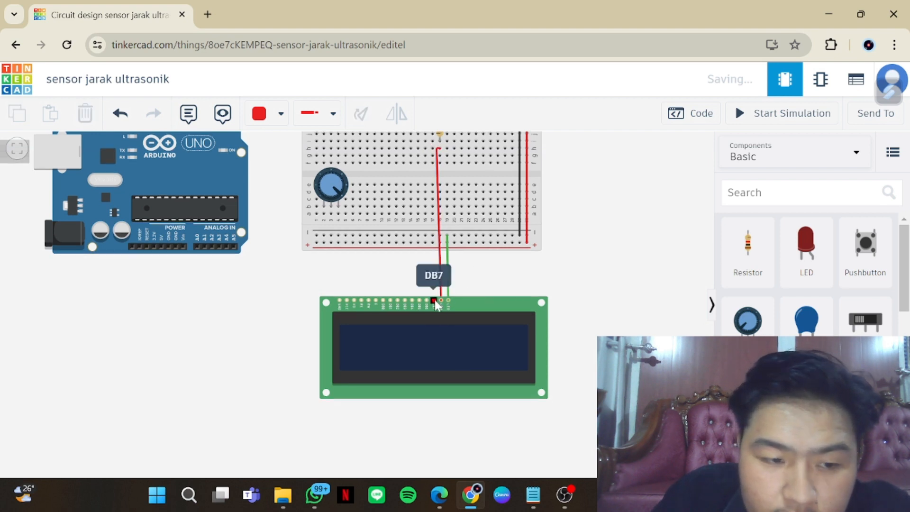
# Wire the LCD's DB7 pin to breadboard column 17, and run a bent wire from that column over the breadboard to Arduino pin D2
pyautogui.click(434, 300)
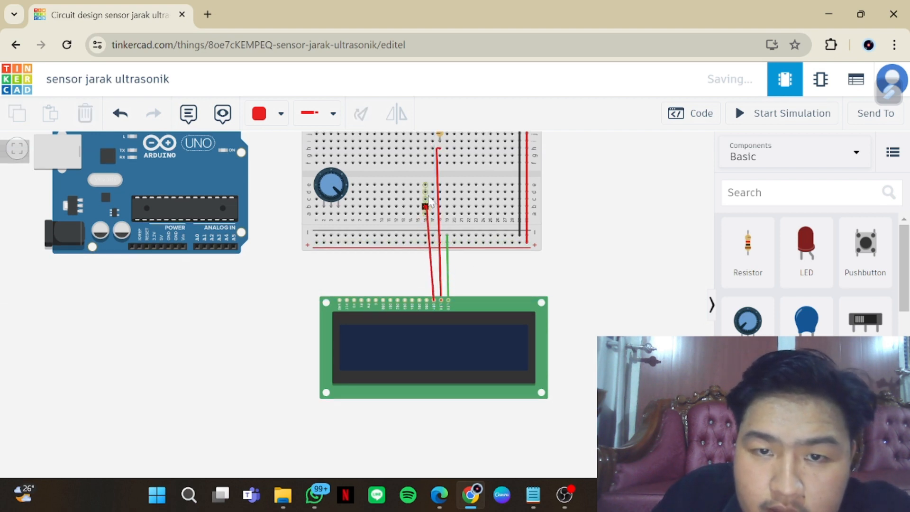
pyautogui.click(430, 163)
pyautogui.moveTo(431, 166); pyautogui.dragTo(431, 165)
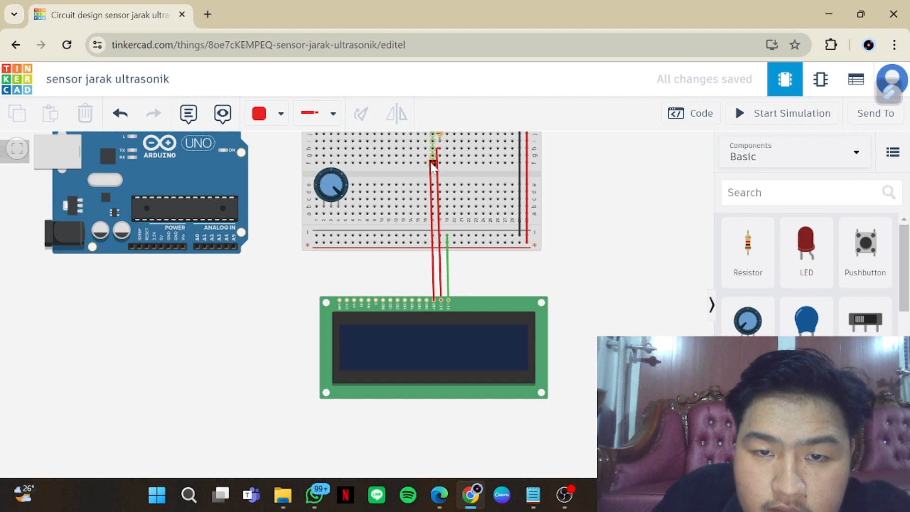
pyautogui.click(433, 165)
pyautogui.scroll(-1, 428, 168)
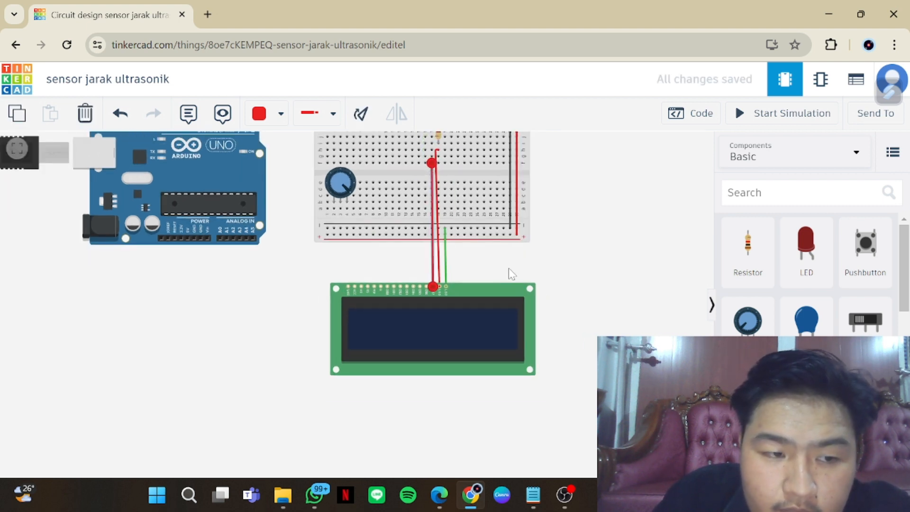
pyautogui.moveTo(560, 257); pyautogui.dragTo(550, 321)
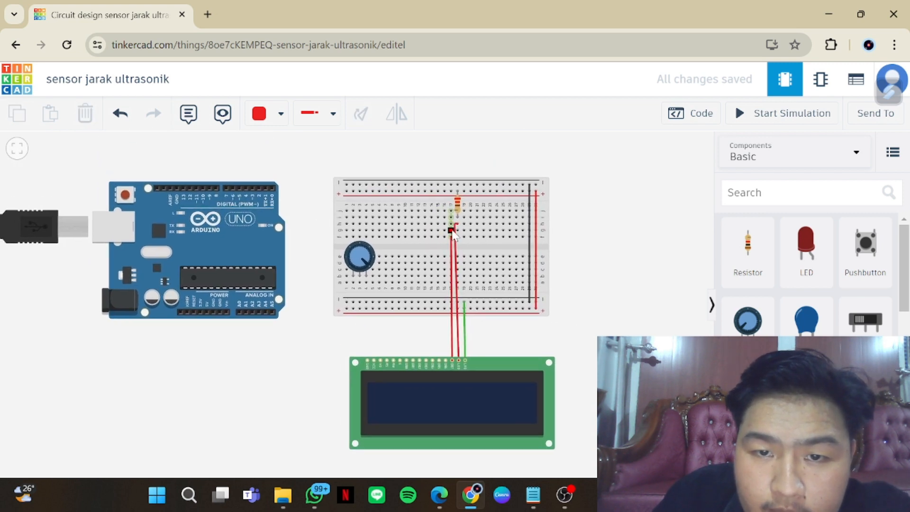
pyautogui.moveTo(451, 236); pyautogui.dragTo(452, 175)
pyautogui.click(451, 172)
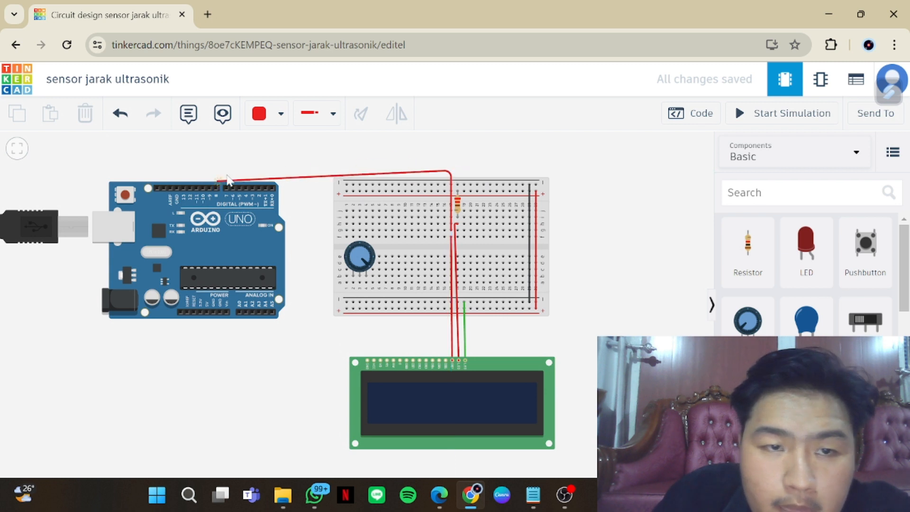
pyautogui.click(258, 187)
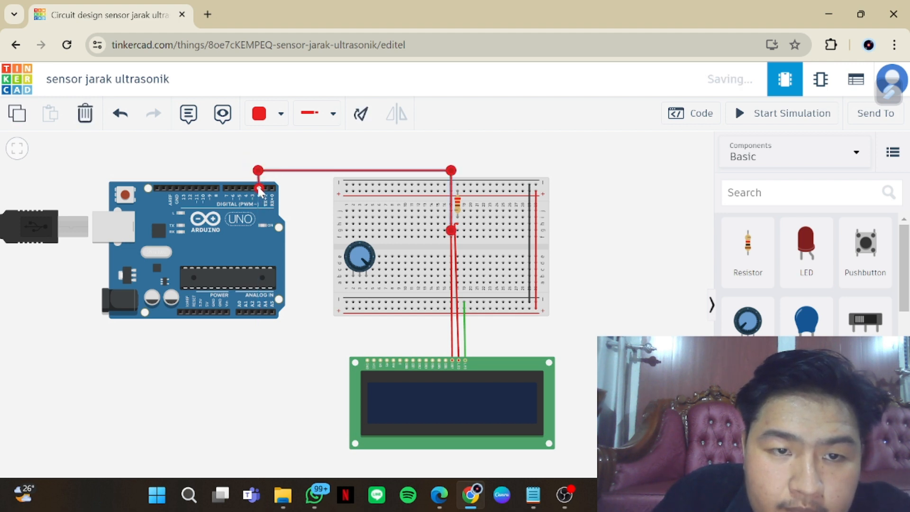
# Wire the LCD's DB6 pin to breadboard column 16 and continue from that column to Arduino pin D3, parallel to the D2 wire
pyautogui.click(445, 361)
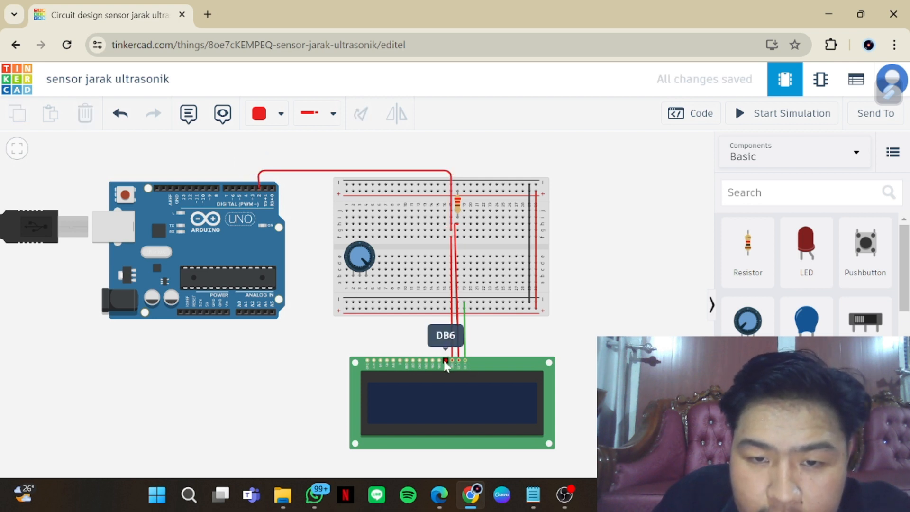
pyautogui.click(445, 237)
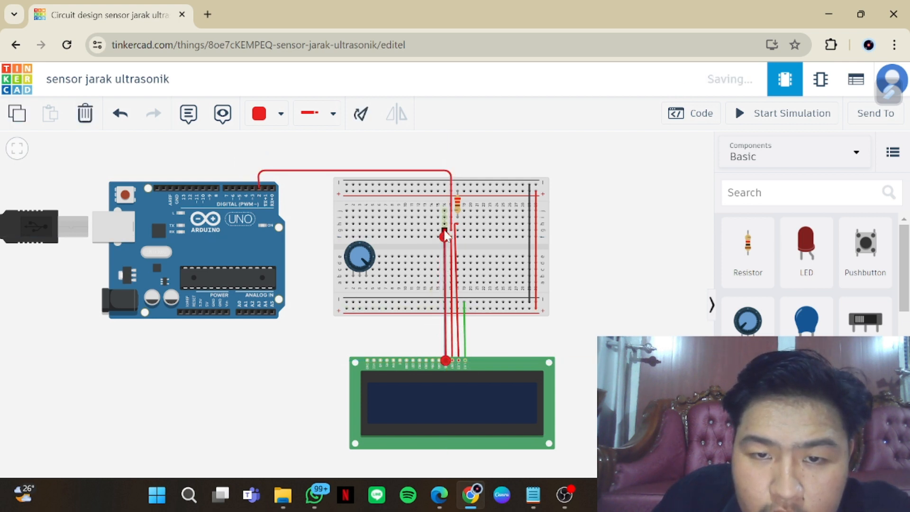
pyautogui.press('Escape')
pyautogui.click(444, 231)
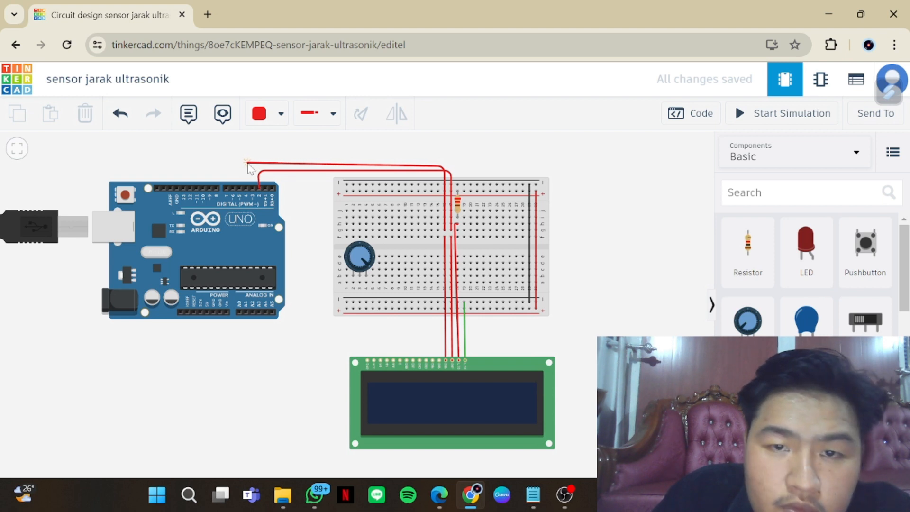
pyautogui.click(255, 167)
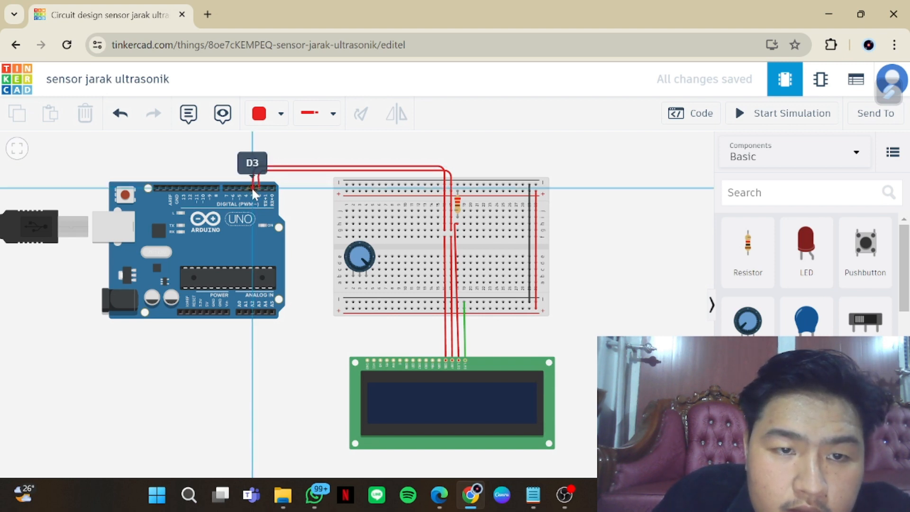
pyautogui.click(252, 188)
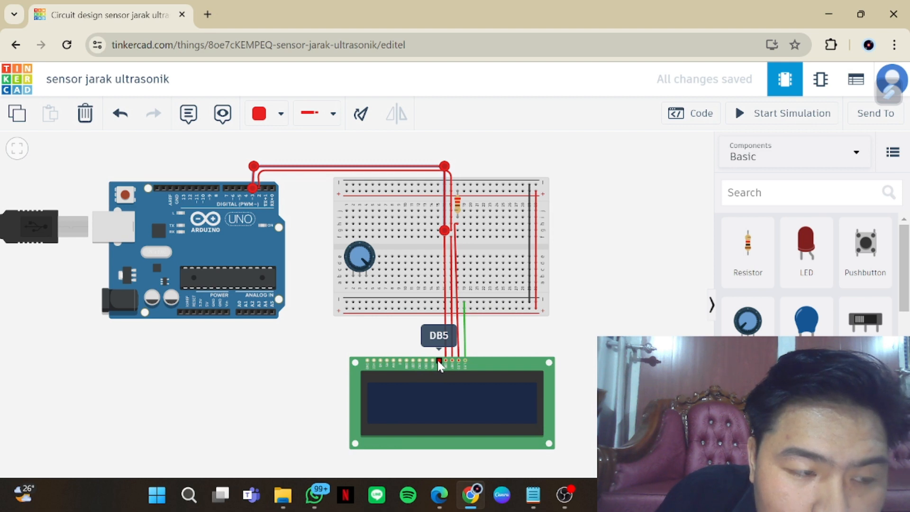
# Wire the LCD's DB5 pin to breadboard column 15 and continue from that column to Arduino pin D4, just above the D3 wire
pyautogui.click(437, 360)
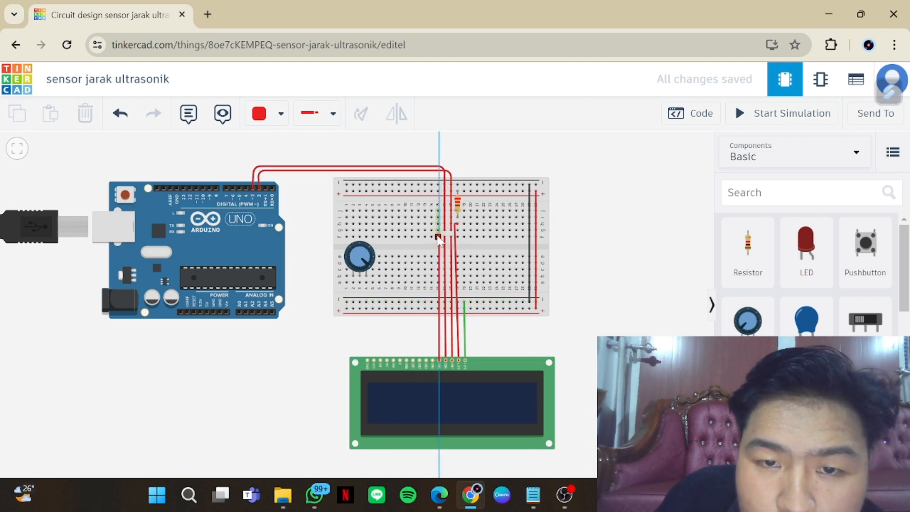
pyautogui.click(437, 236)
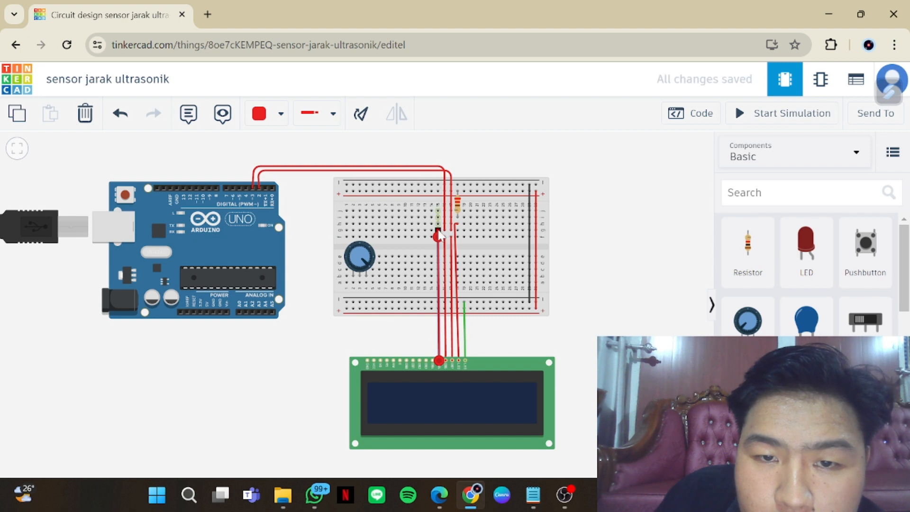
pyautogui.moveTo(438, 235); pyautogui.dragTo(250, 163)
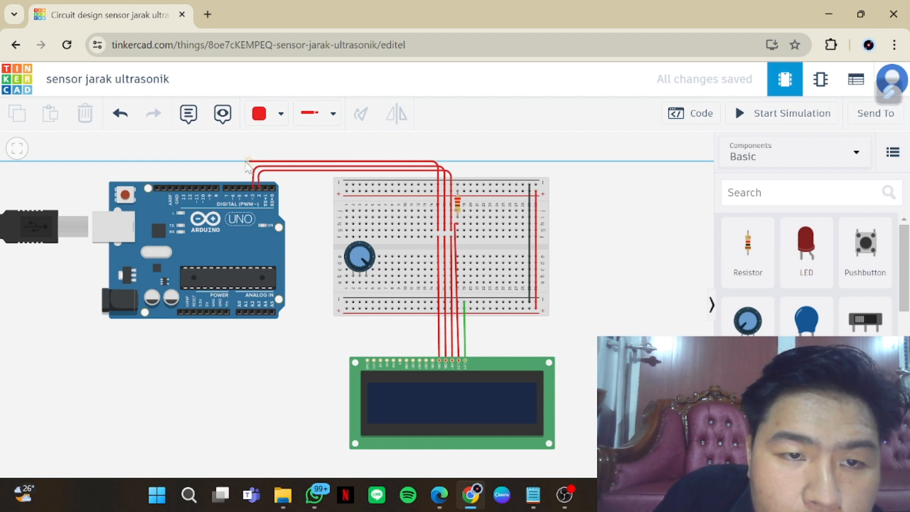
pyautogui.click(245, 161)
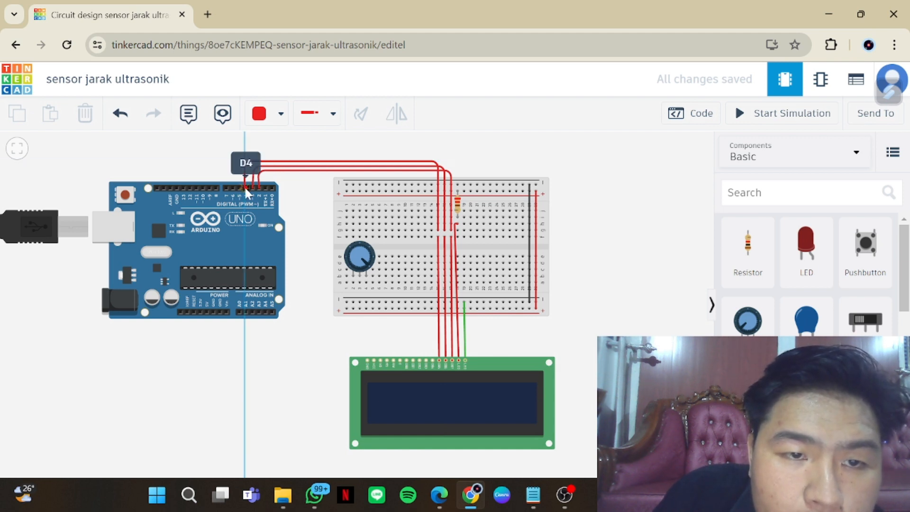
pyautogui.click(245, 188)
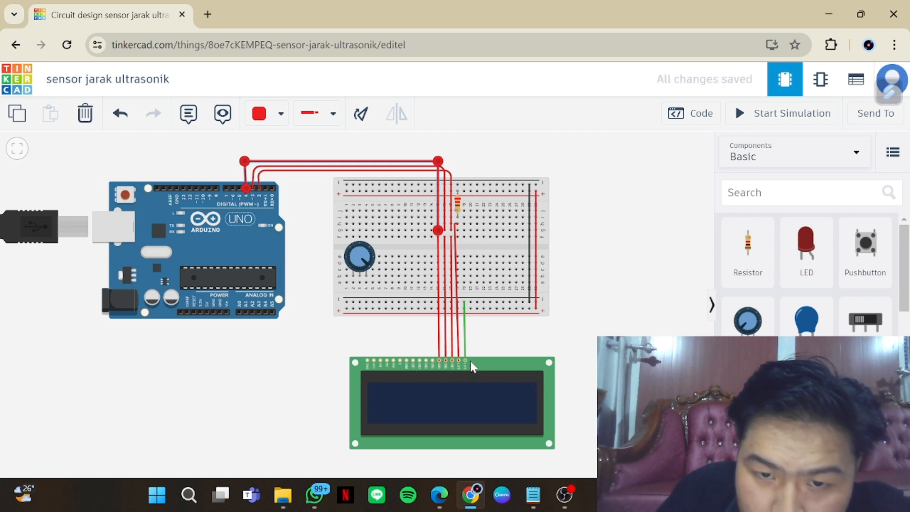
# Wire the LCD's DB4 pin through breadboard column 14 to Arduino pin D5, and straighten the wire bends above the Arduino's digital pins
pyautogui.click(434, 365)
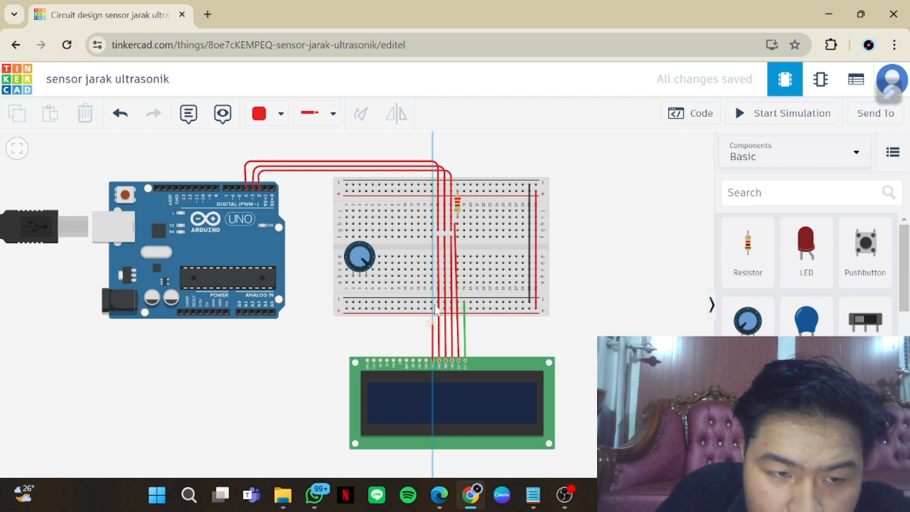
pyautogui.click(431, 236)
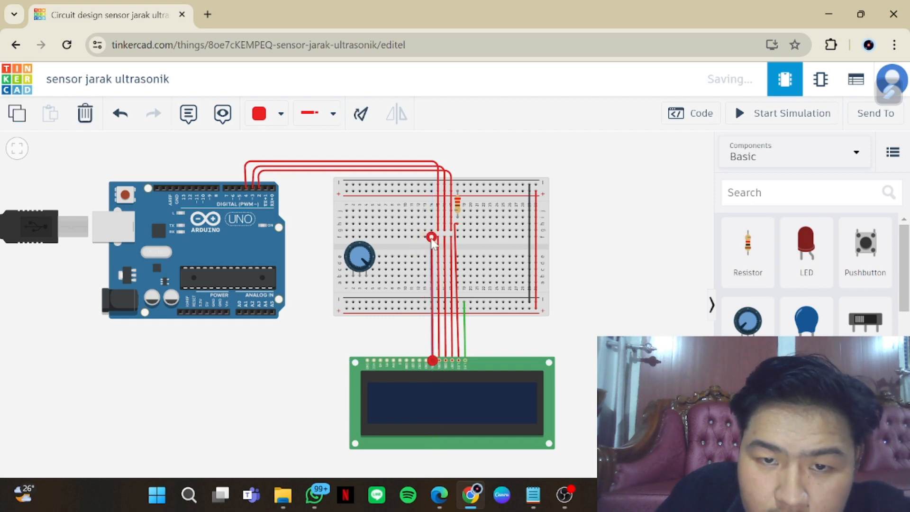
pyautogui.click(432, 236)
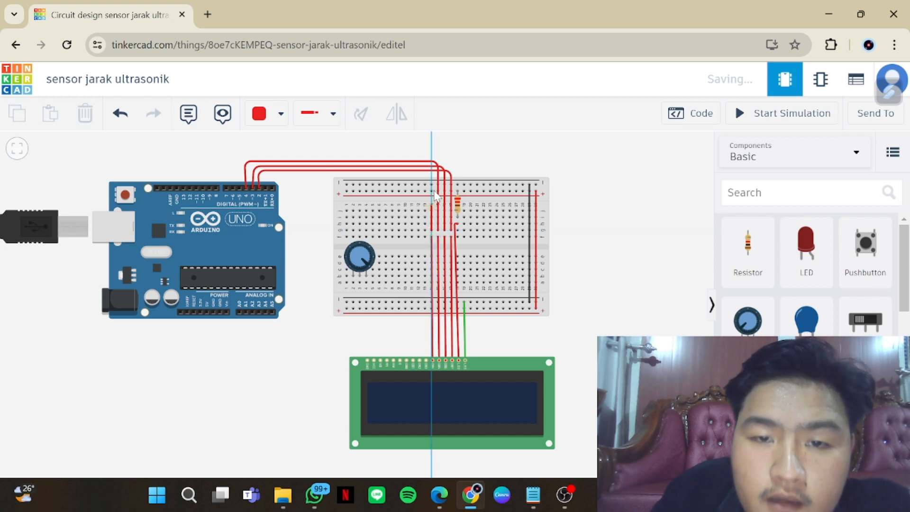
pyautogui.click(431, 156)
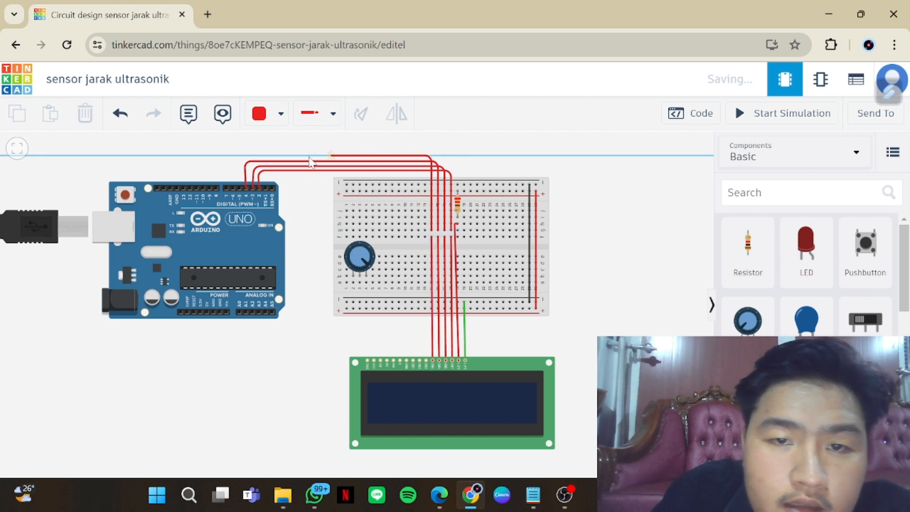
pyautogui.click(241, 156)
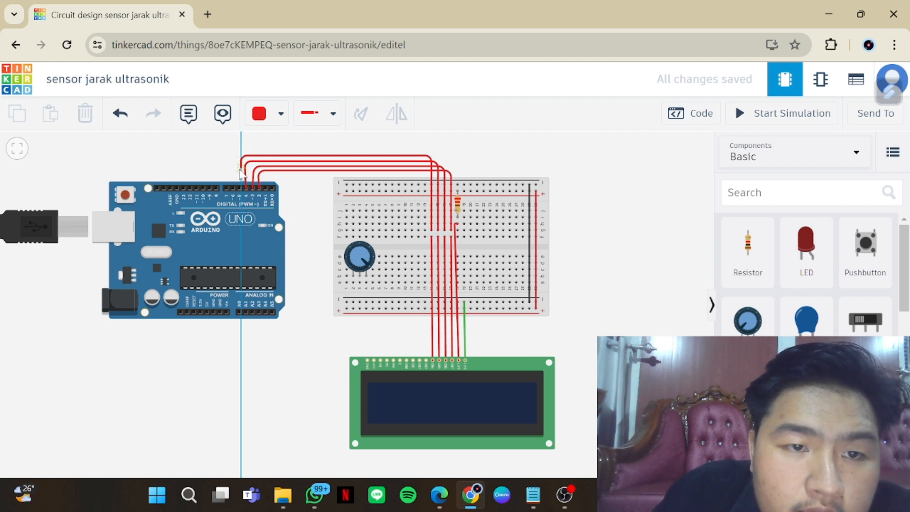
pyautogui.click(240, 186)
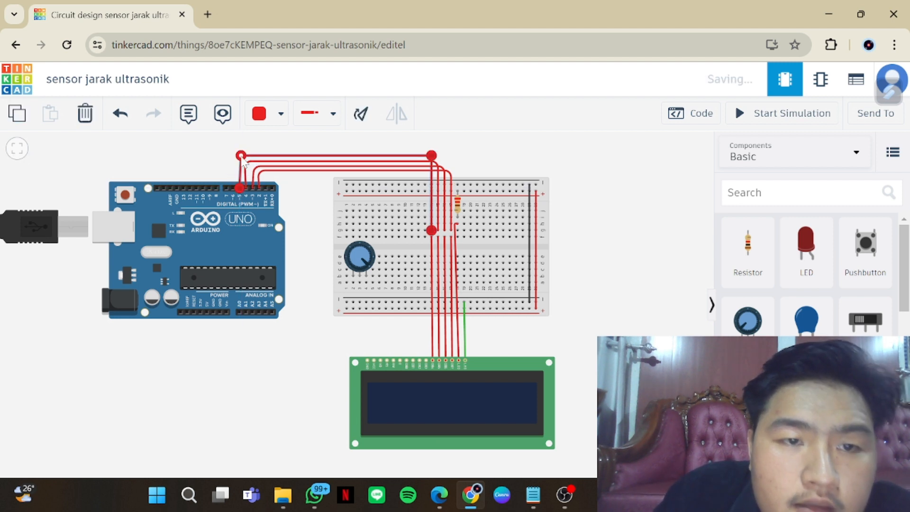
pyautogui.moveTo(242, 157); pyautogui.dragTo(258, 170)
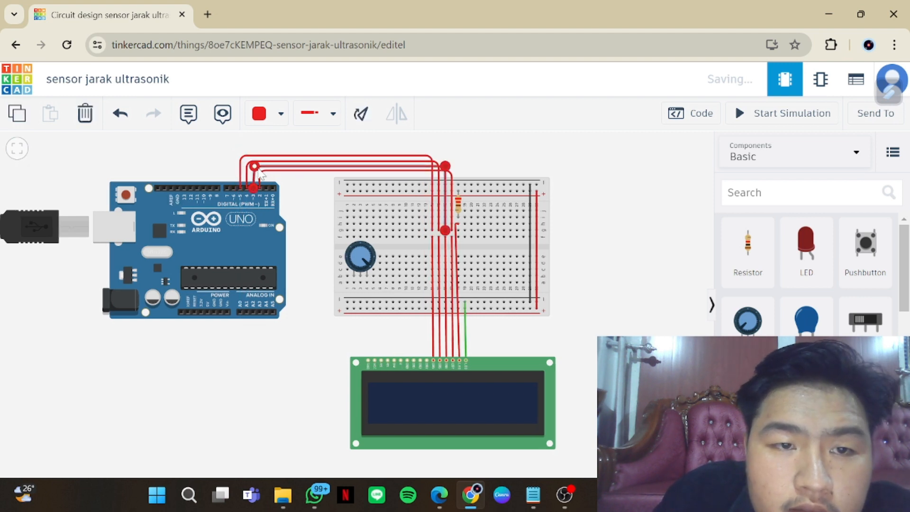
pyautogui.click(291, 196)
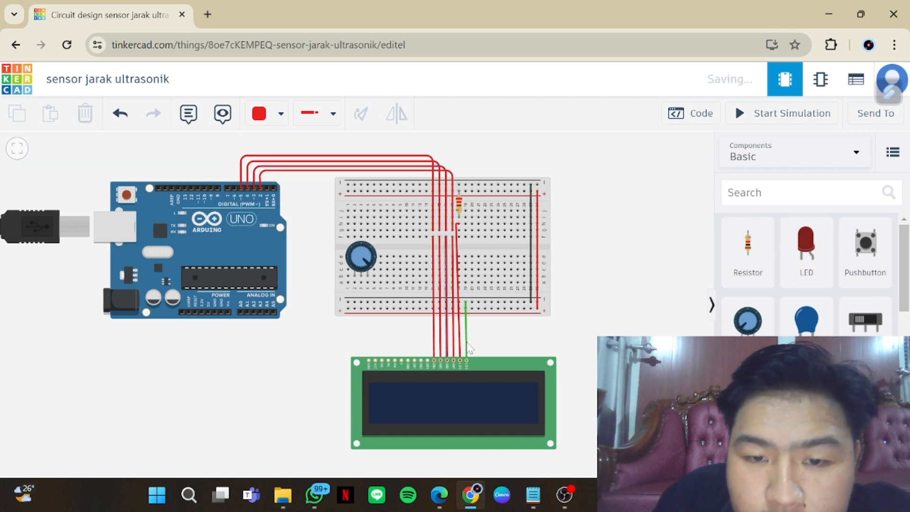
# Colour both wires of the DB5 connection orange: Arduino pin D4 to the breadboard, and breadboard to the LCD
pyautogui.click(434, 315)
pyautogui.click(281, 114)
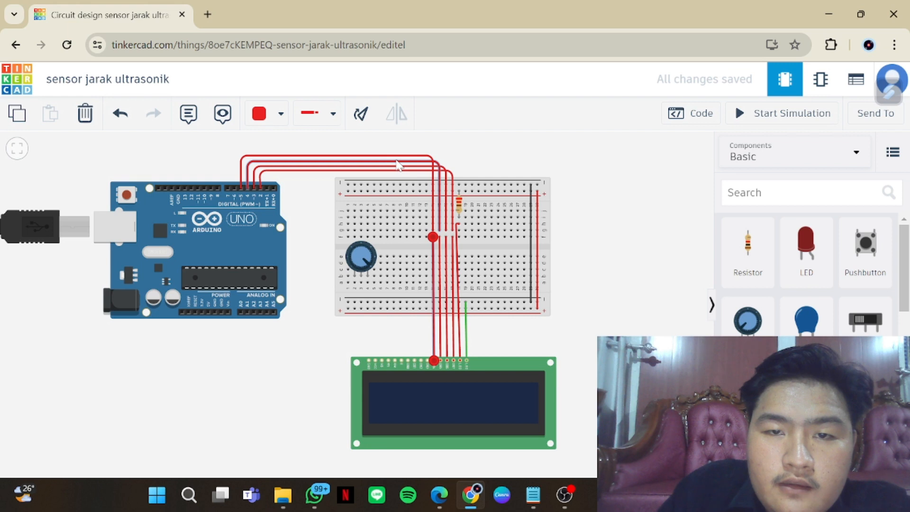
pyautogui.click(280, 114)
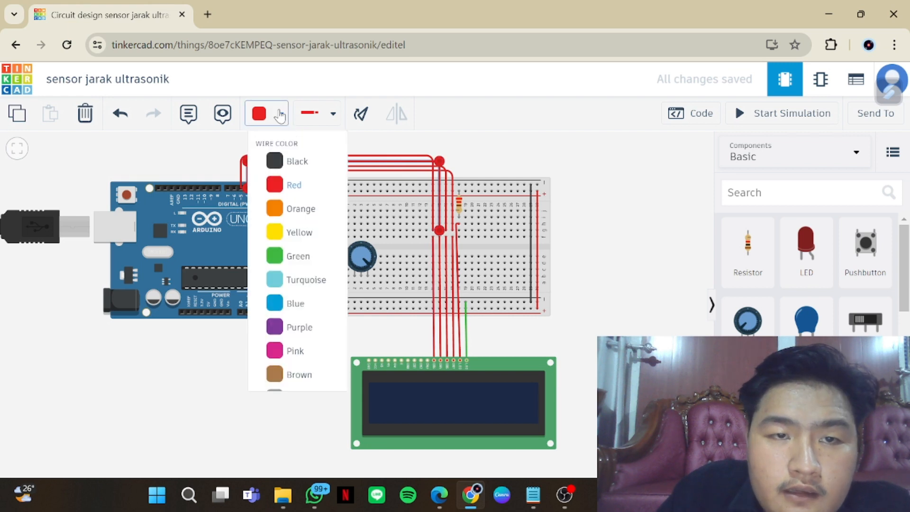
pyautogui.click(319, 213)
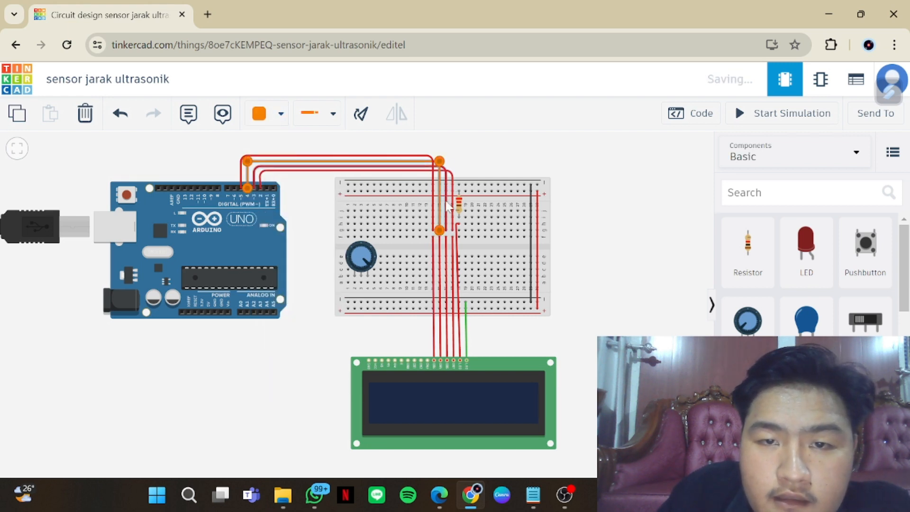
pyautogui.click(283, 118)
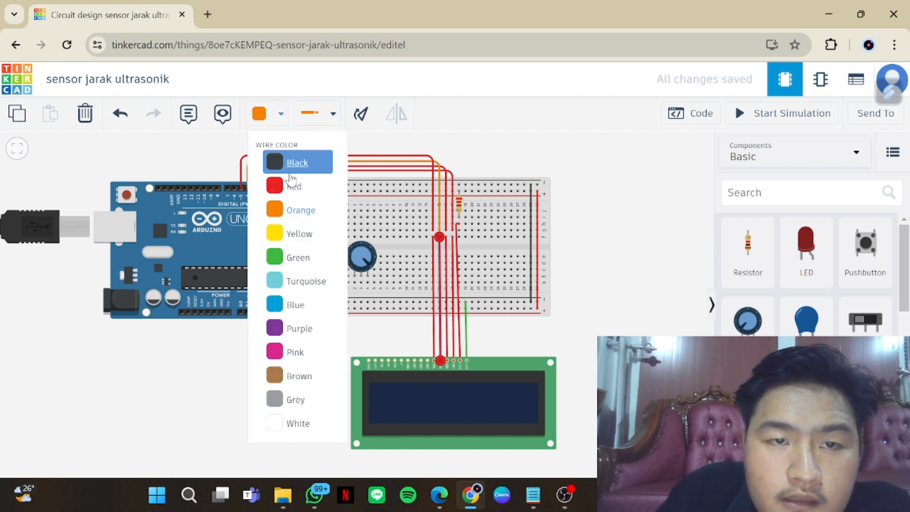
pyautogui.click(306, 210)
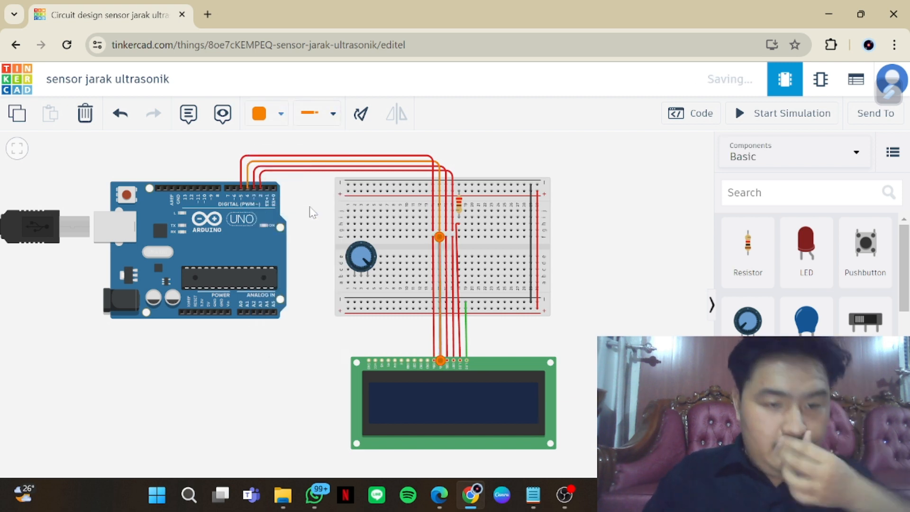
# Colour both wires of the DB6 connection yellow: Arduino pin D3 to the breadboard, and breadboard to the LCD
pyautogui.click(371, 170)
pyautogui.click(277, 118)
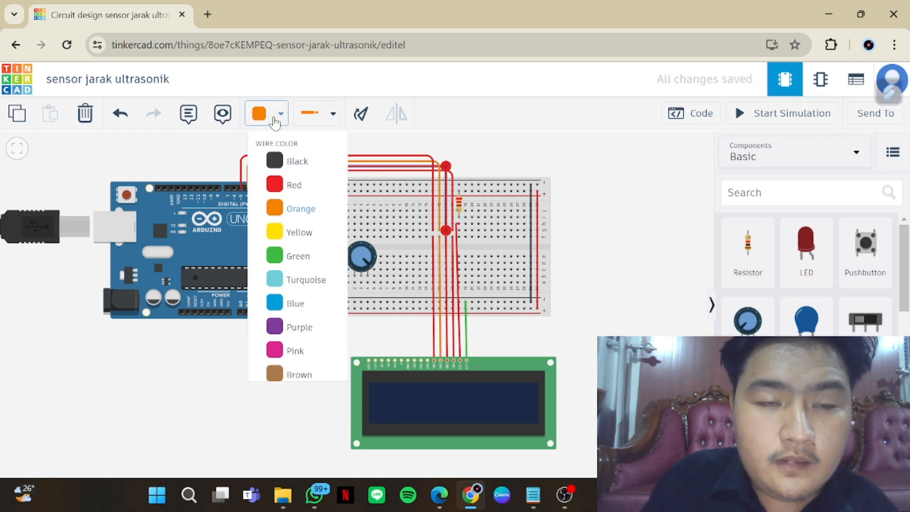
pyautogui.click(300, 233)
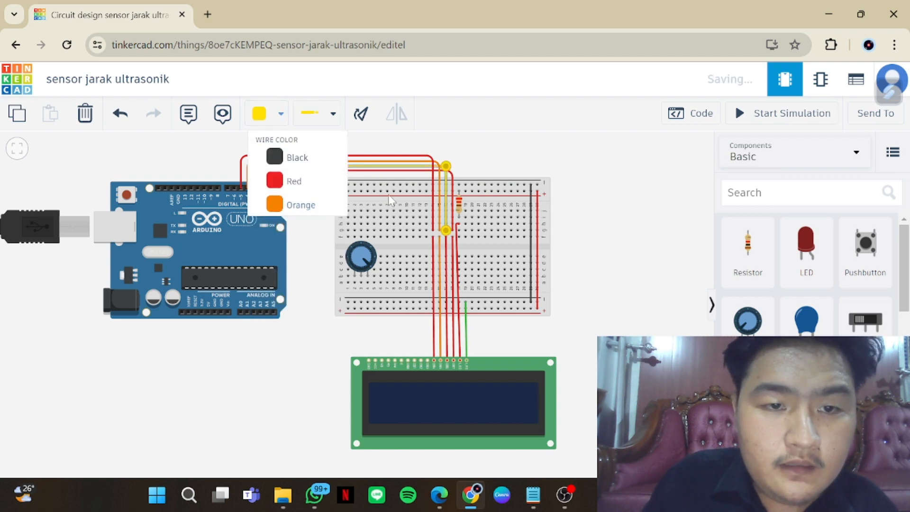
pyautogui.click(447, 245)
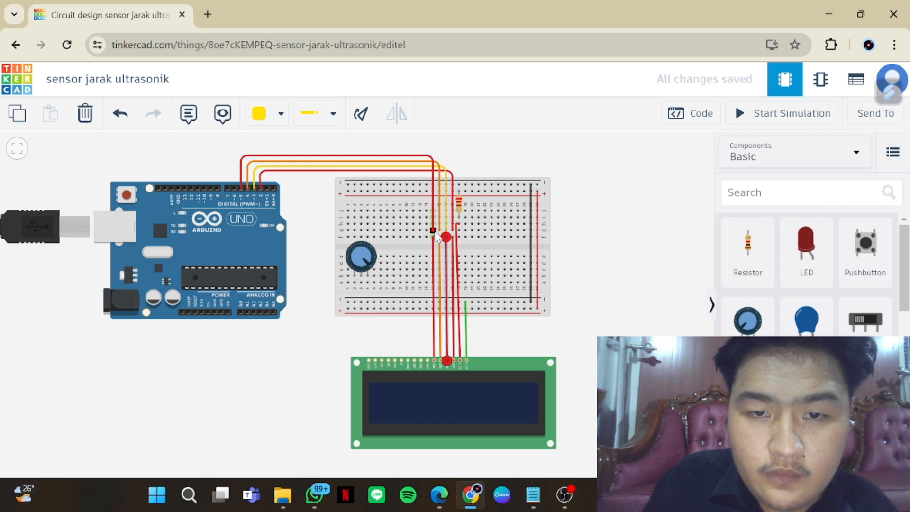
pyautogui.click(280, 114)
pyautogui.click(309, 234)
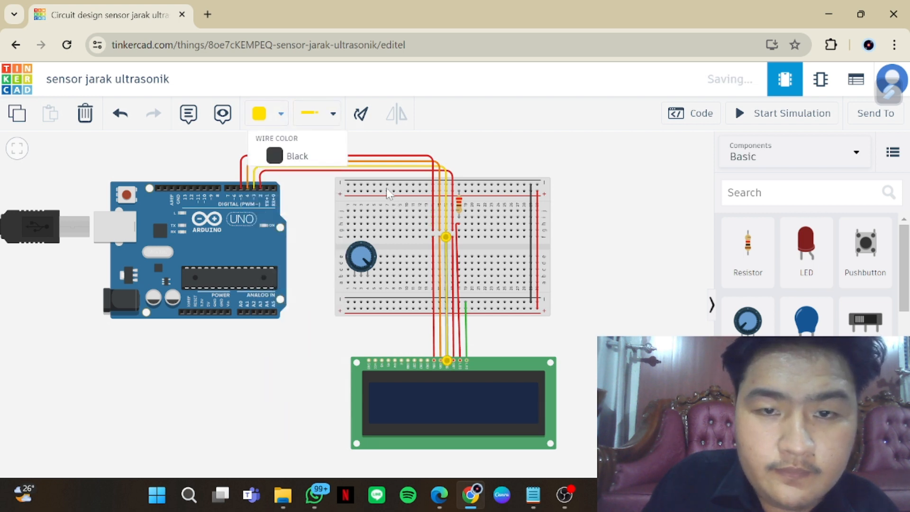
# Colour both wires of the DB7 connection green: Arduino pin D2 to the breadboard, and breadboard to the LCD
pyautogui.click(391, 169)
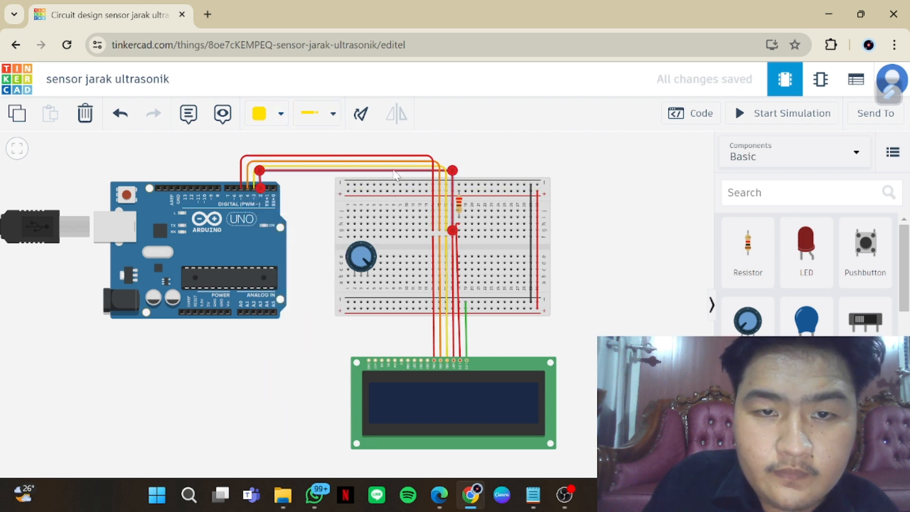
pyautogui.click(281, 117)
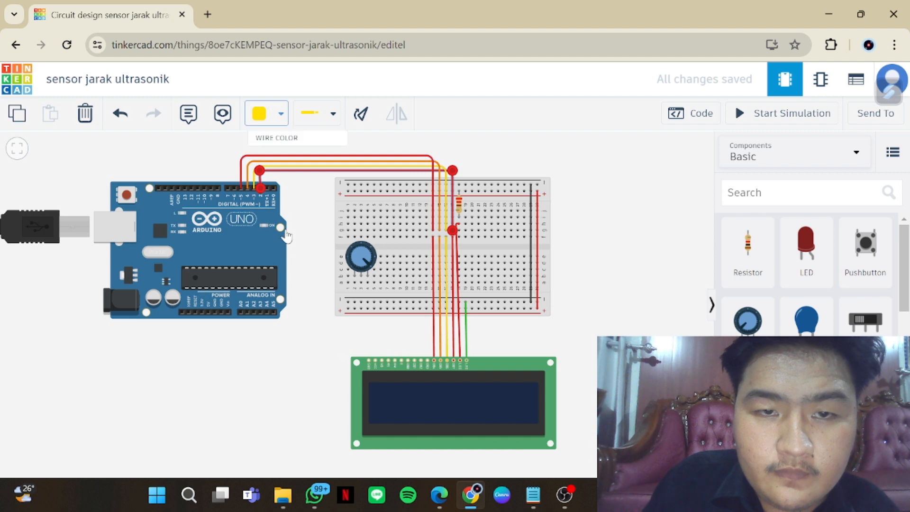
pyautogui.click(305, 259)
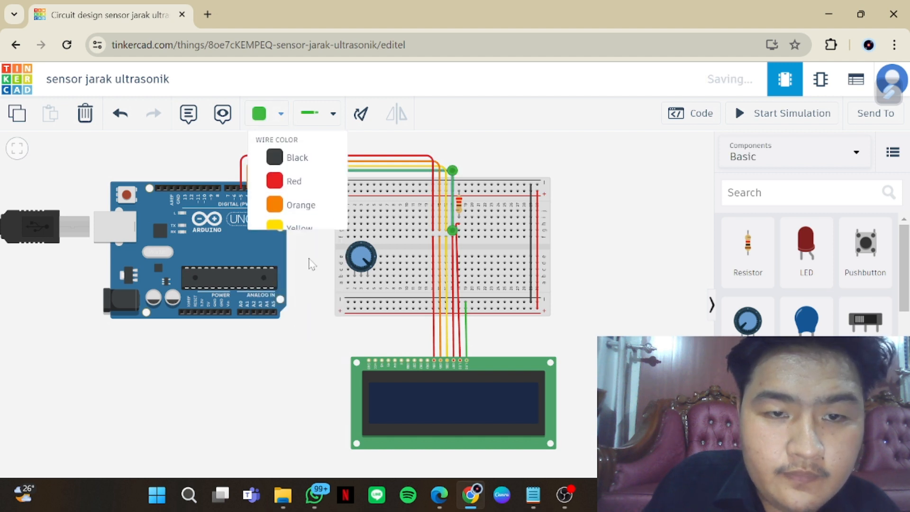
pyautogui.click(452, 273)
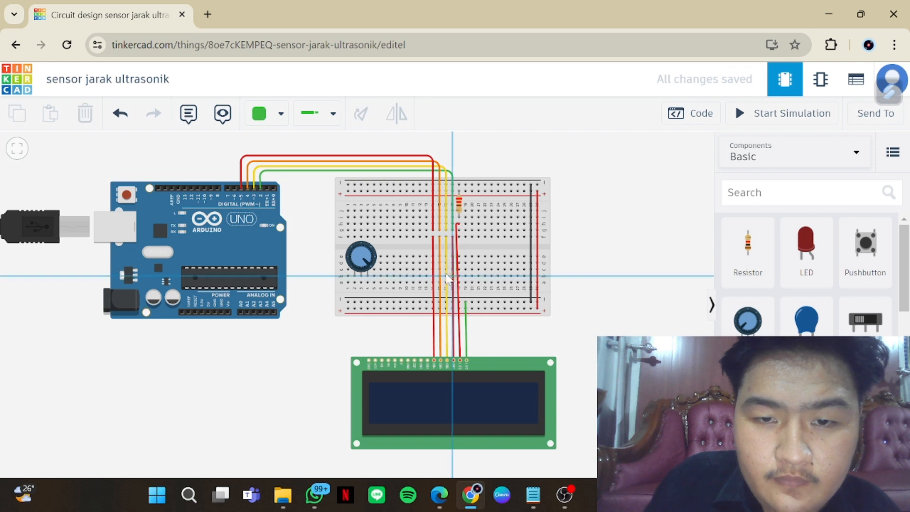
pyautogui.press('Escape')
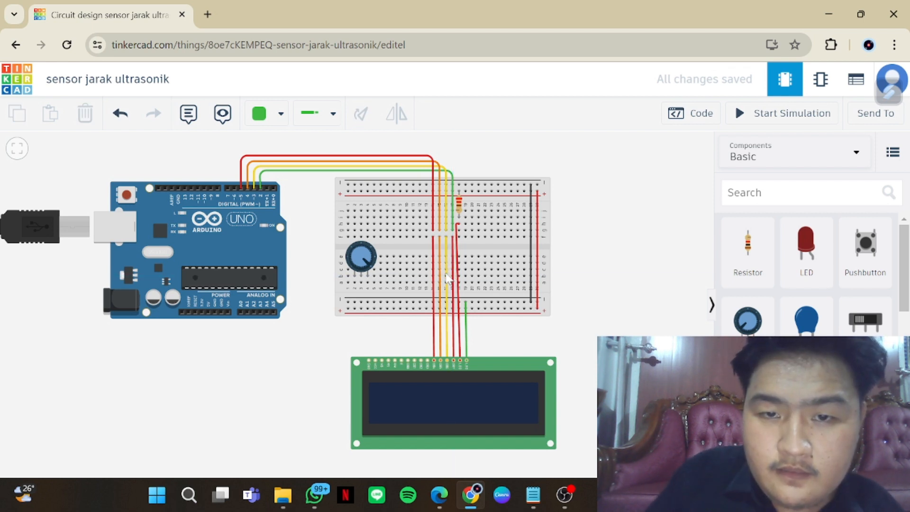
pyautogui.click(455, 334)
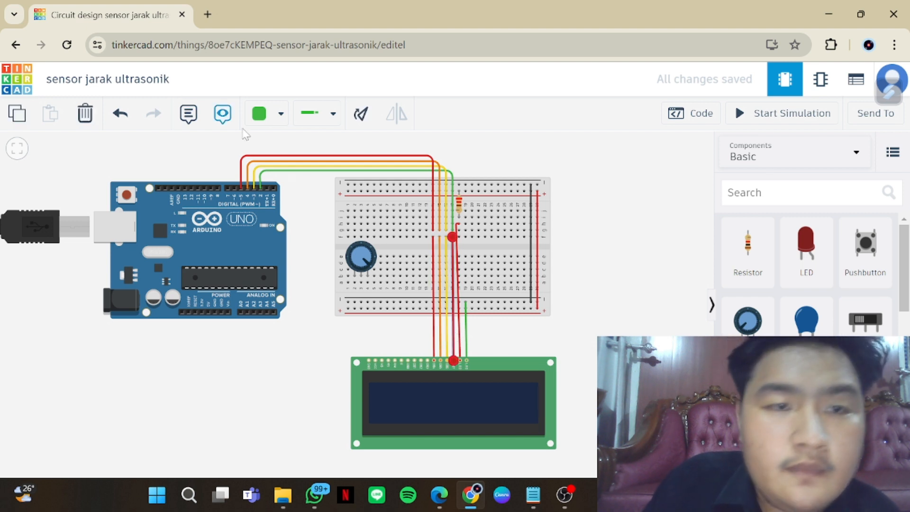
pyautogui.click(277, 117)
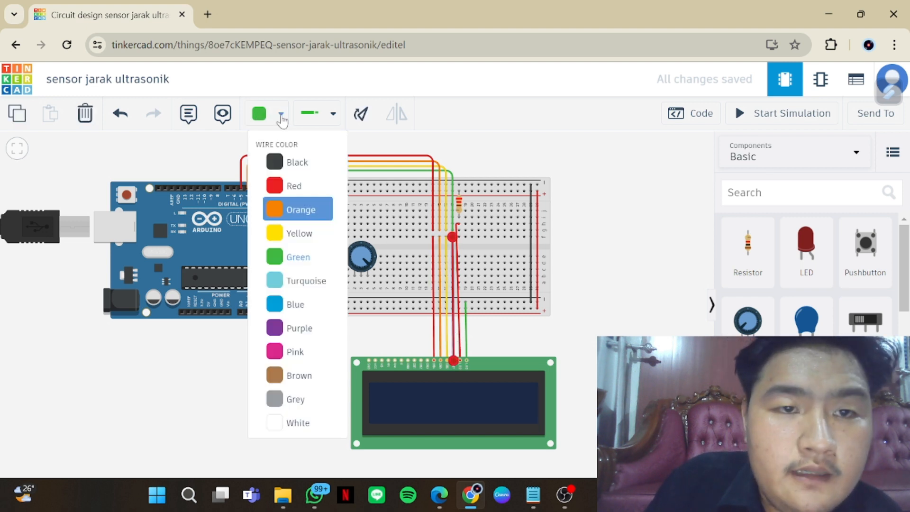
pyautogui.click(298, 257)
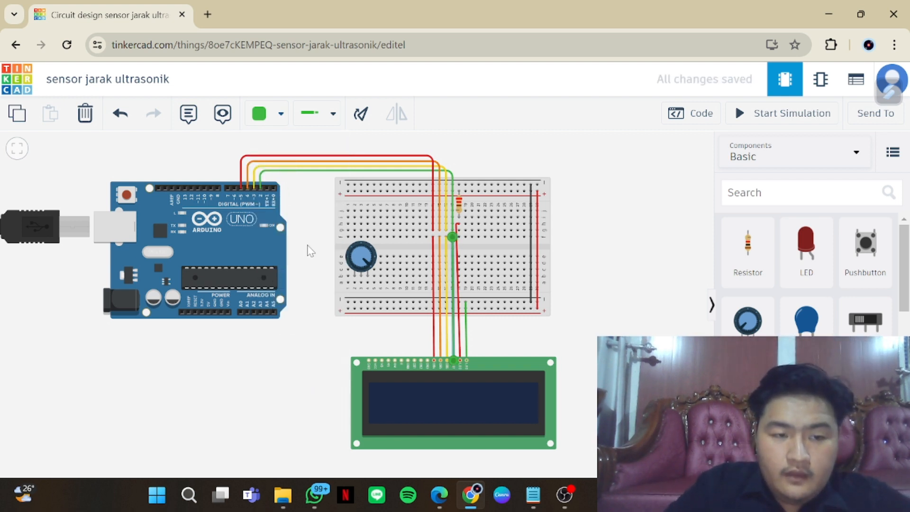
pyautogui.click(518, 341)
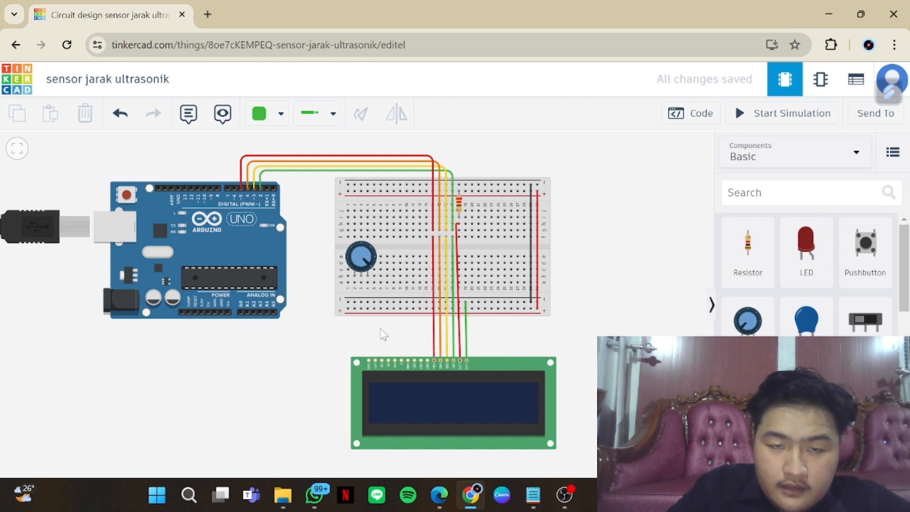
# Wire the potentiometer's left terminal straight down to the breadboard's lower positive rail
pyautogui.scroll(-1, 384, 334)
pyautogui.scroll(1, 377, 334)
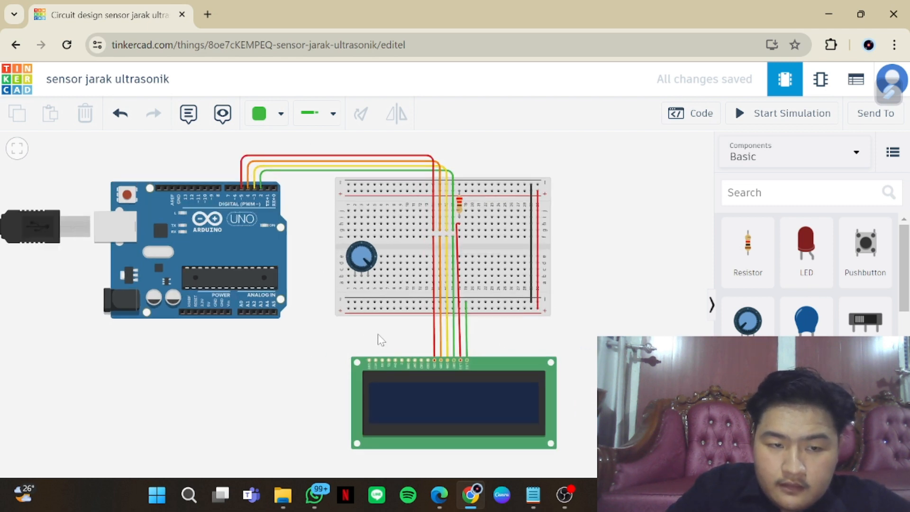
pyautogui.click(355, 282)
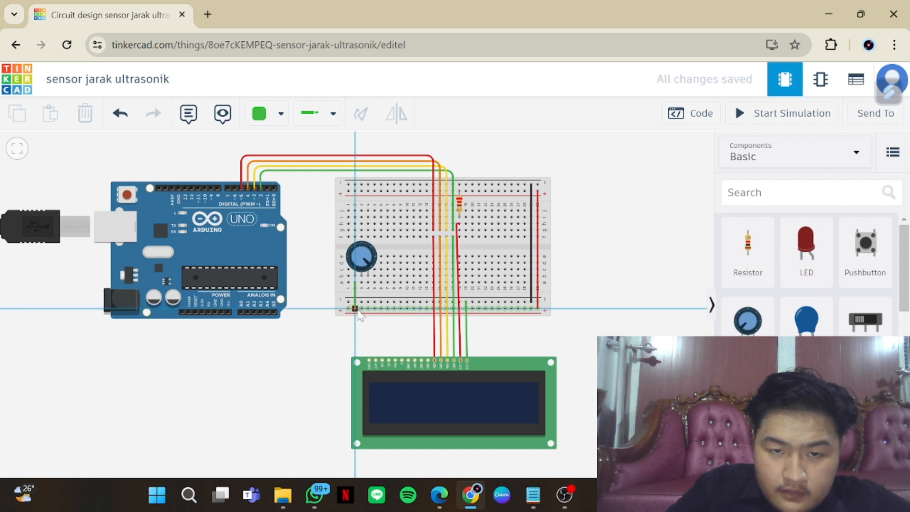
pyautogui.click(355, 308)
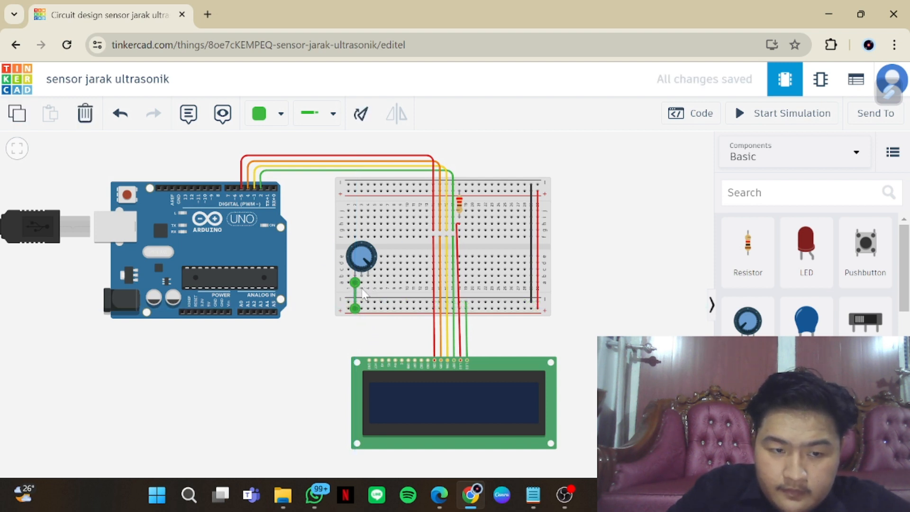
pyautogui.click(387, 350)
# Wire the LCD's contrast pin to the potentiometer's wiper with a right-angle bend, and the potentiometer's right terminal to the LCD's ground pin
pyautogui.click(383, 358)
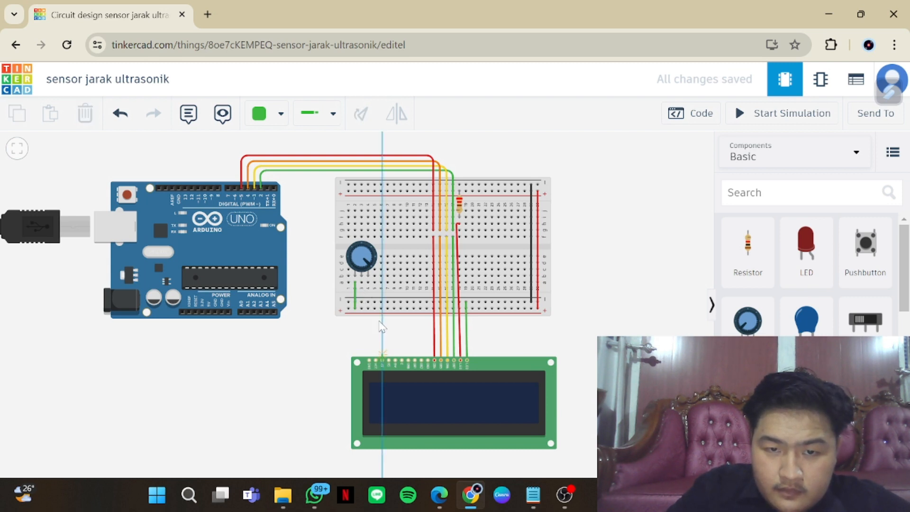
pyautogui.click(361, 285)
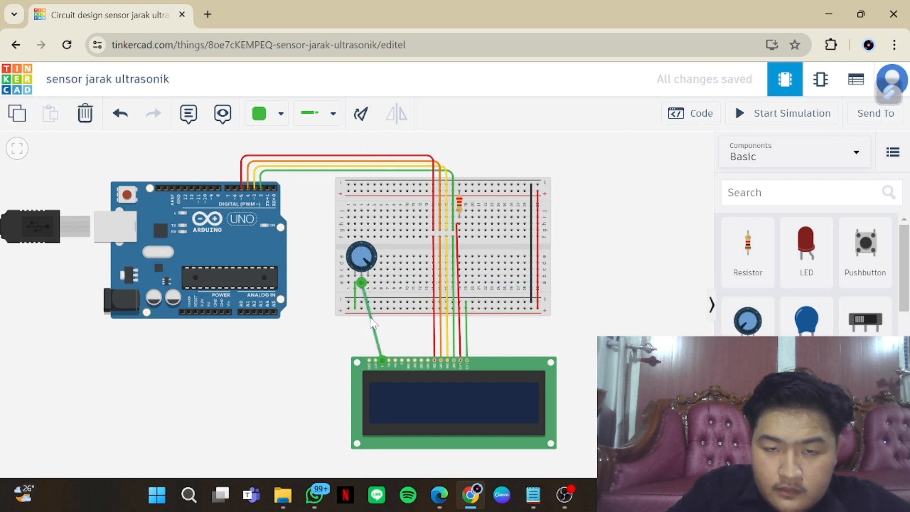
pyautogui.moveTo(373, 324); pyautogui.dragTo(385, 290)
pyautogui.click(406, 339)
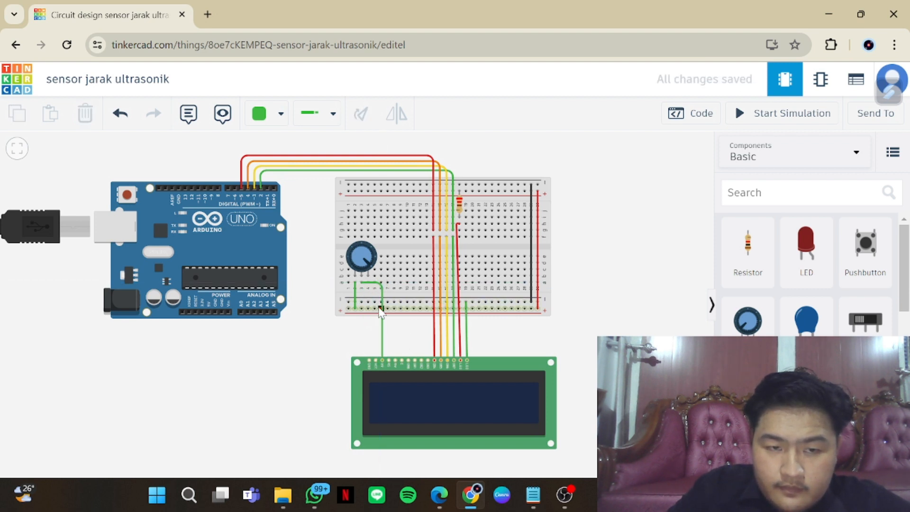
pyautogui.click(368, 277)
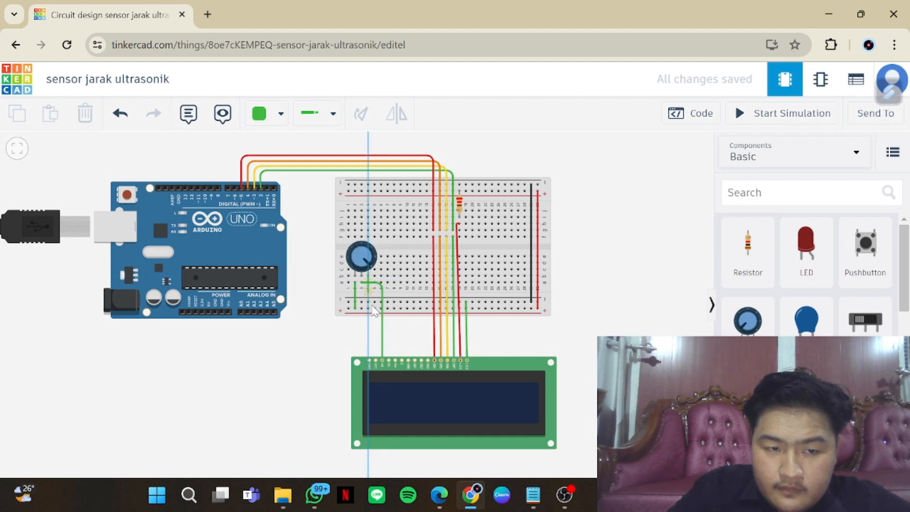
pyautogui.click(369, 362)
# Wire the LCD's Power pin to the breadboard's lower positive rail and its Read/Write pin to the lower negative rail
pyautogui.click(374, 309)
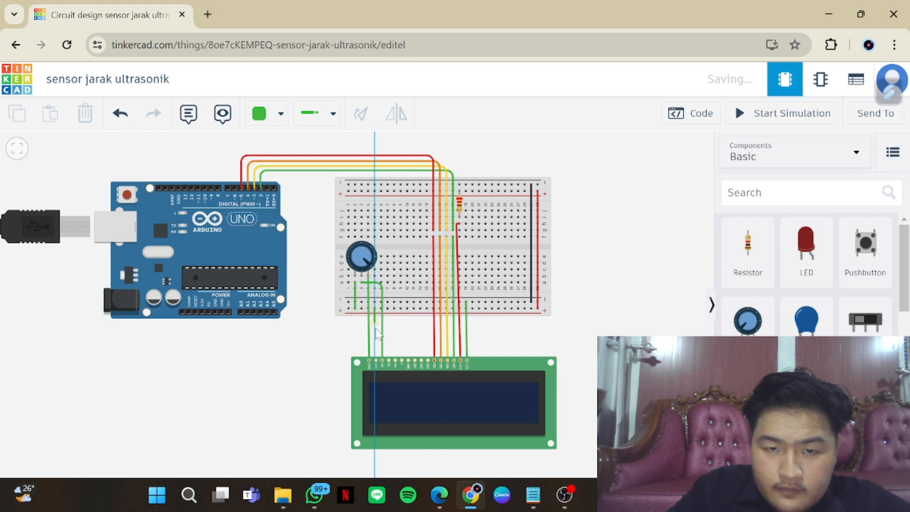
pyautogui.click(376, 362)
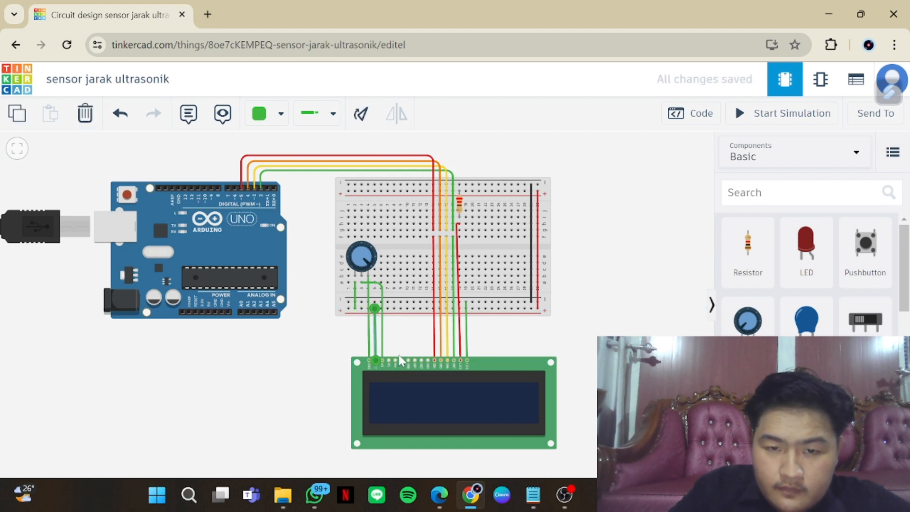
pyautogui.click(413, 344)
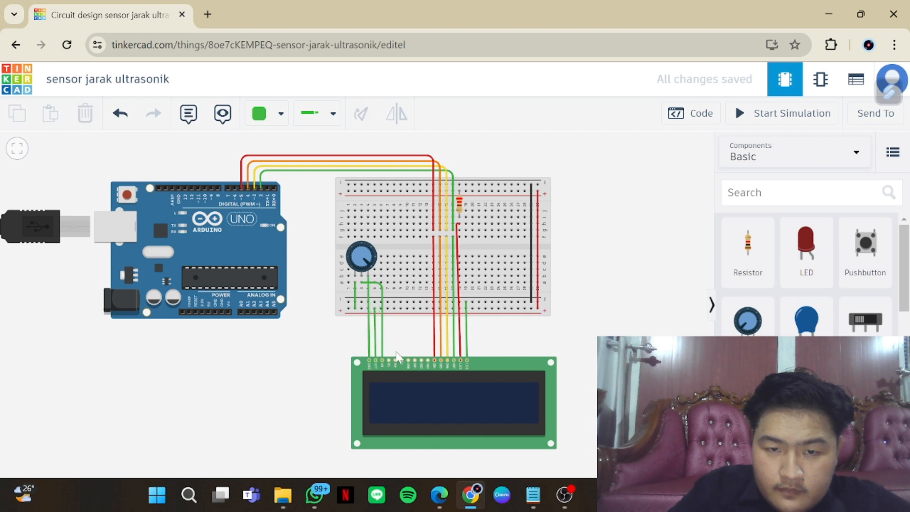
pyautogui.click(395, 363)
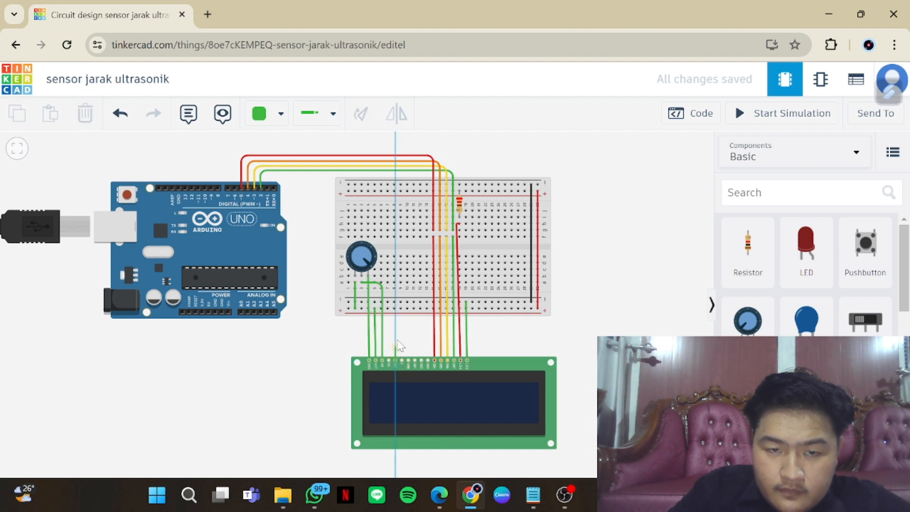
pyautogui.click(394, 302)
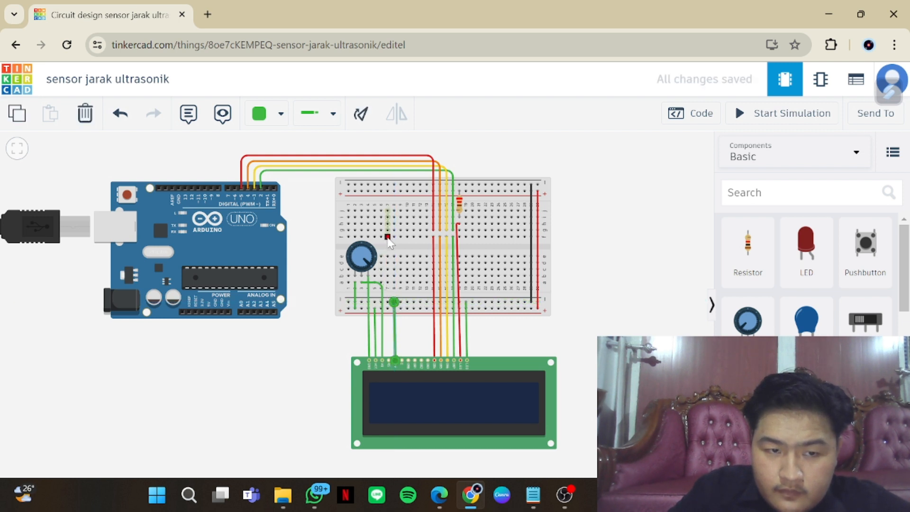
# Wire the LCD's Register Select pin to breadboard column 7 and its Enable pin to column 9, both above the centre gap
pyautogui.click(388, 237)
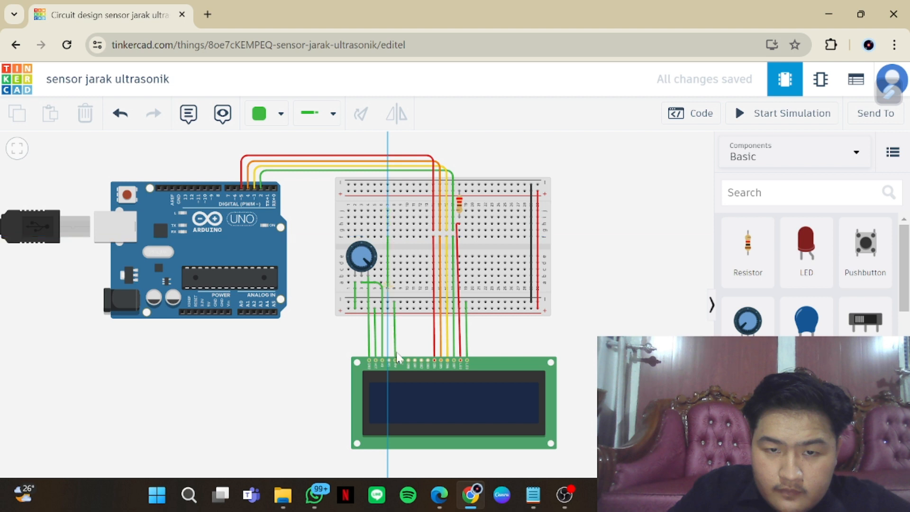
pyautogui.click(393, 363)
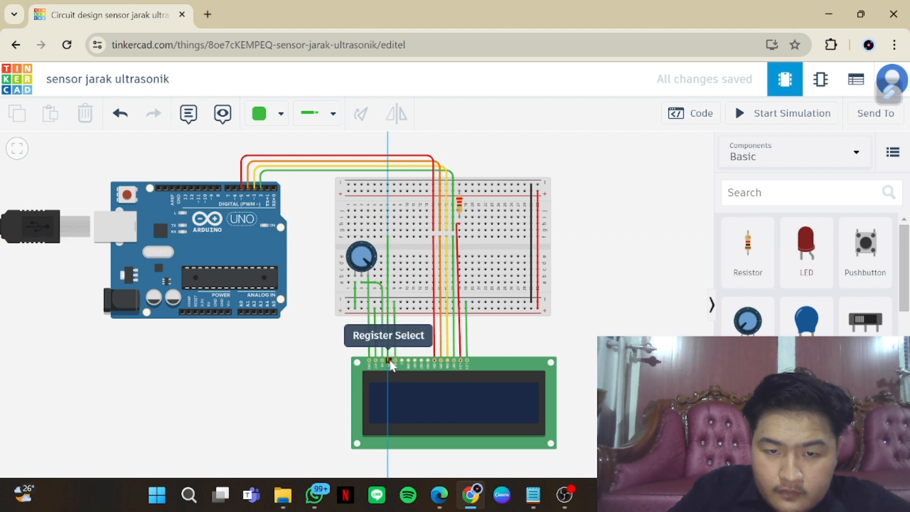
pyautogui.click(391, 363)
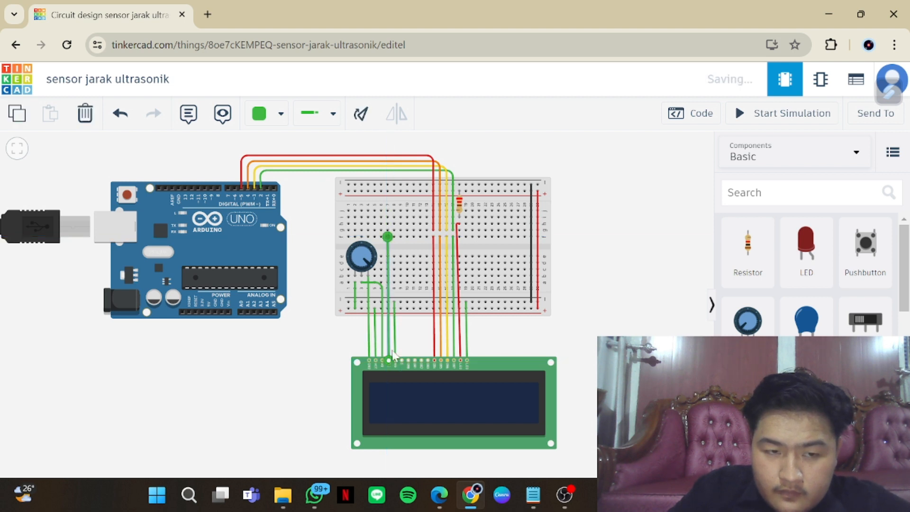
pyautogui.click(400, 236)
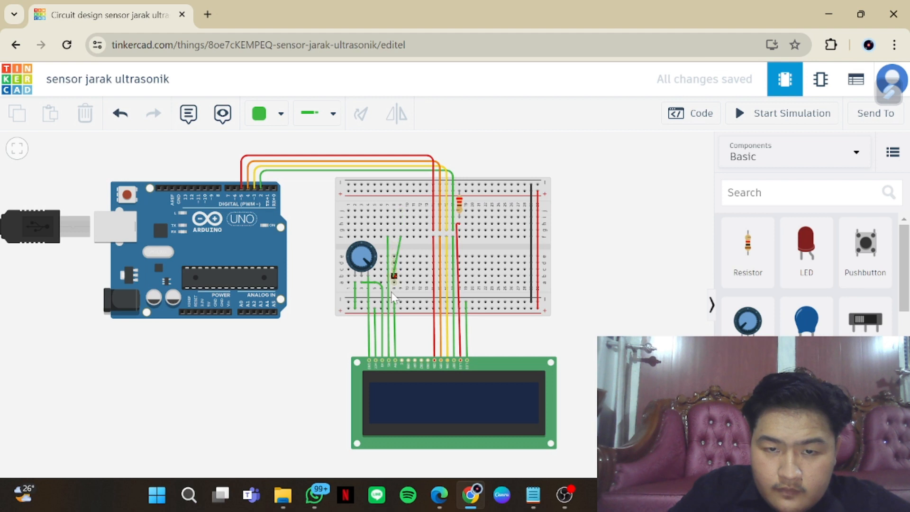
pyautogui.click(403, 363)
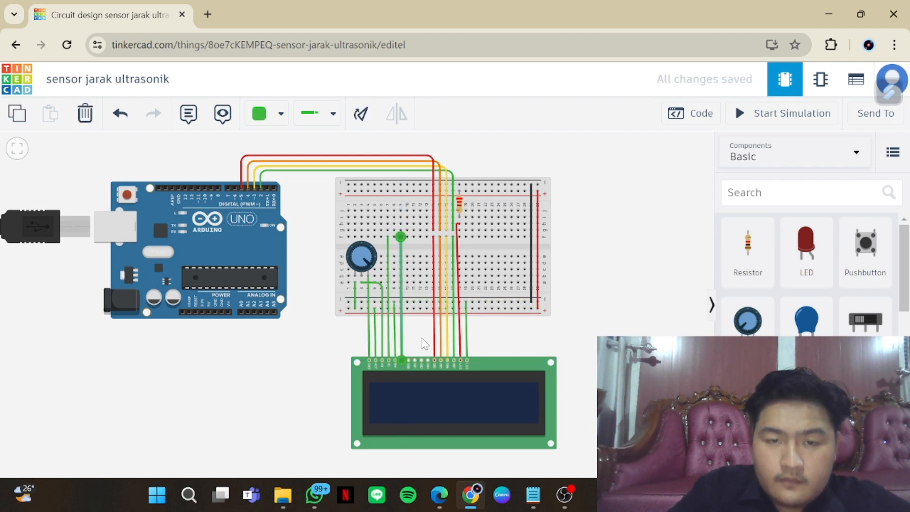
pyautogui.click(421, 338)
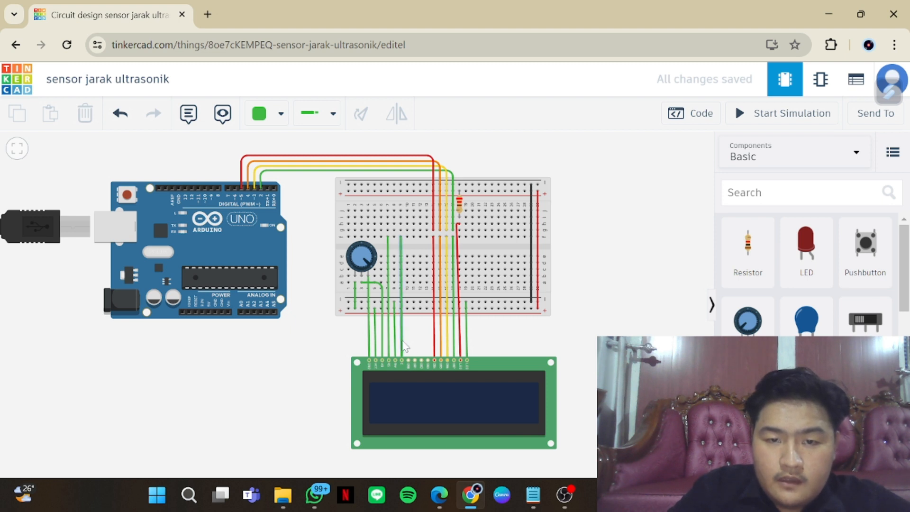
# Colour the LCD's Enable wire grey and its Read/Write wire brown
pyautogui.click(402, 343)
pyautogui.click(279, 115)
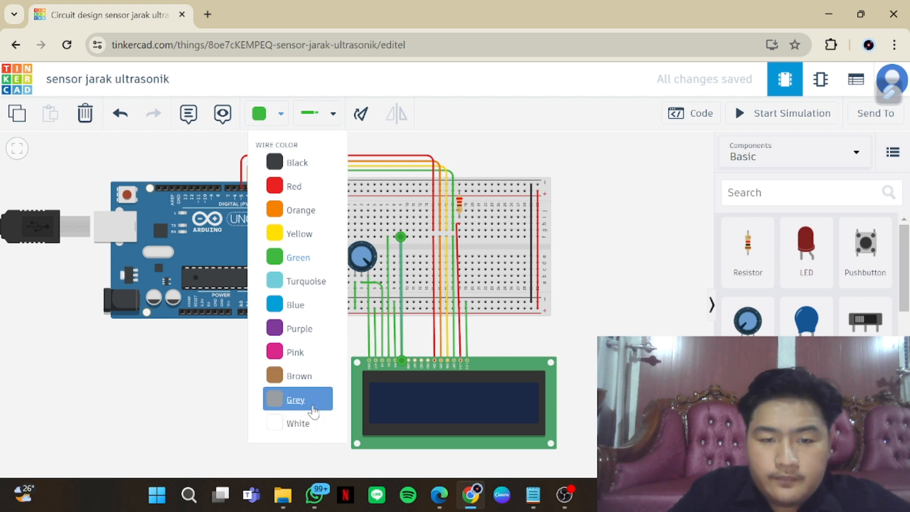
pyautogui.click(314, 401)
pyautogui.click(394, 332)
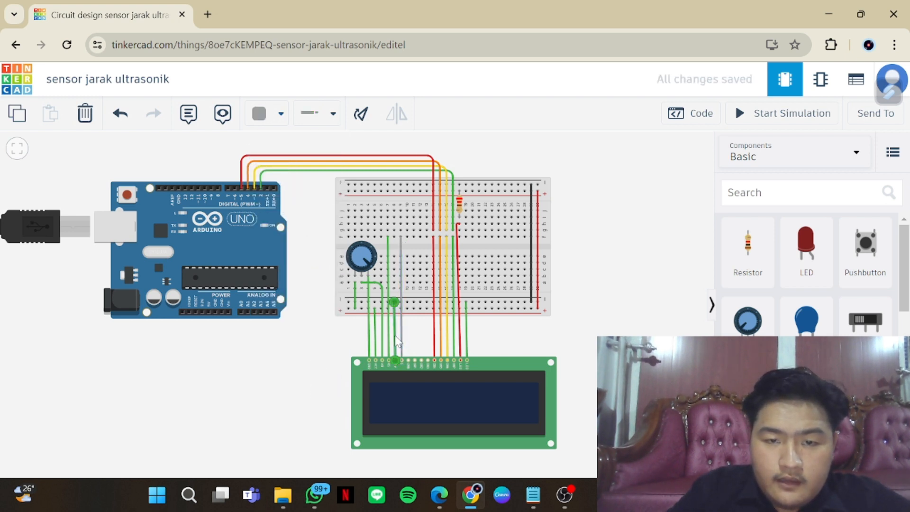
pyautogui.click(284, 121)
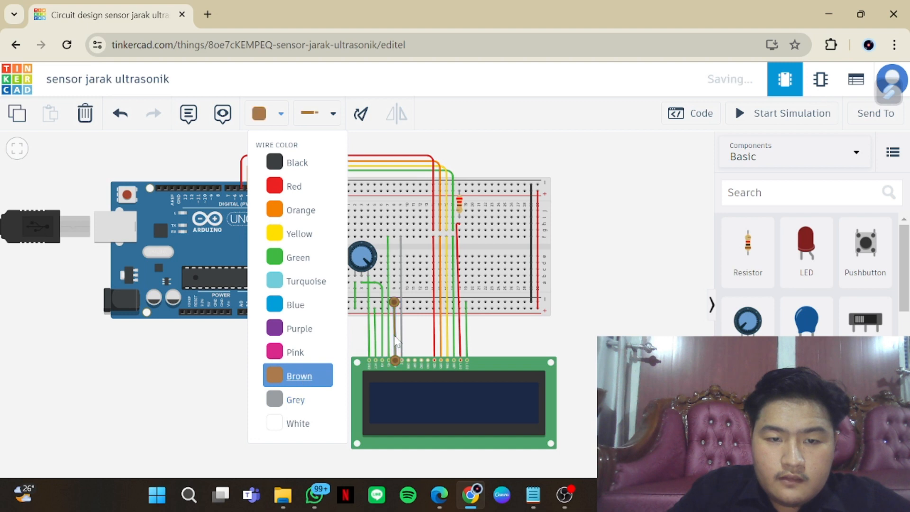
# Colour the LCD's Register Select wire pink and its contrast wire to the potentiometer's wiper purple
pyautogui.click(387, 322)
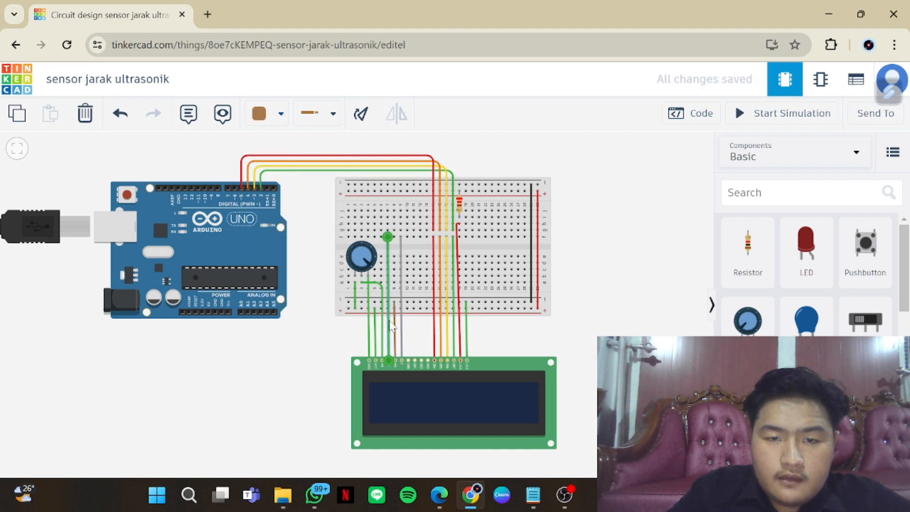
pyautogui.click(281, 114)
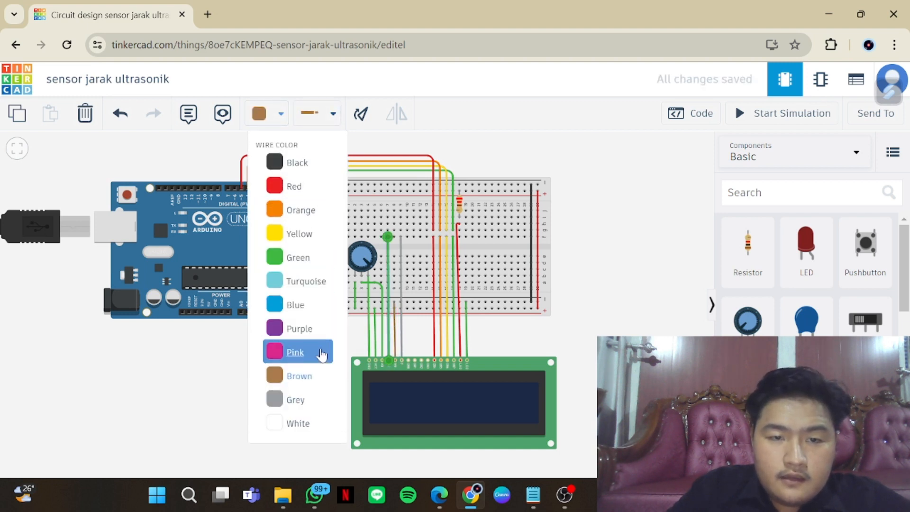
pyautogui.click(319, 356)
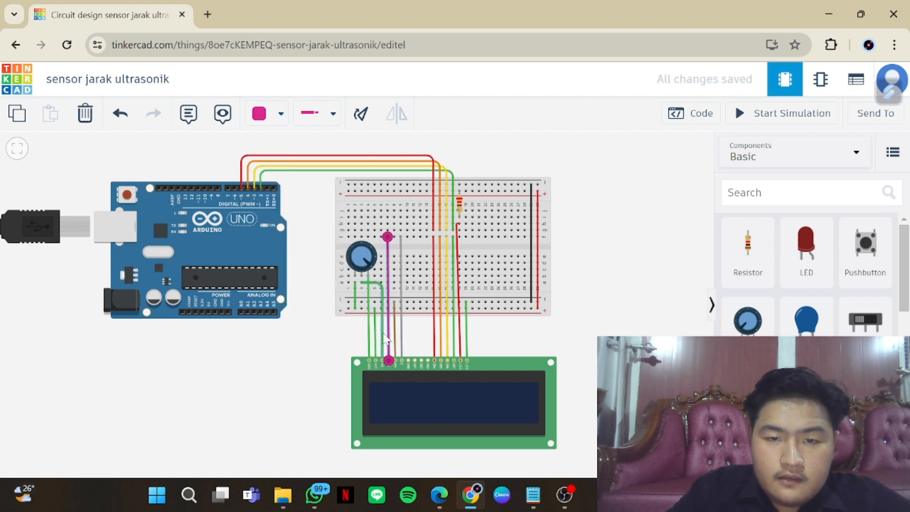
pyautogui.click(383, 337)
pyautogui.click(280, 113)
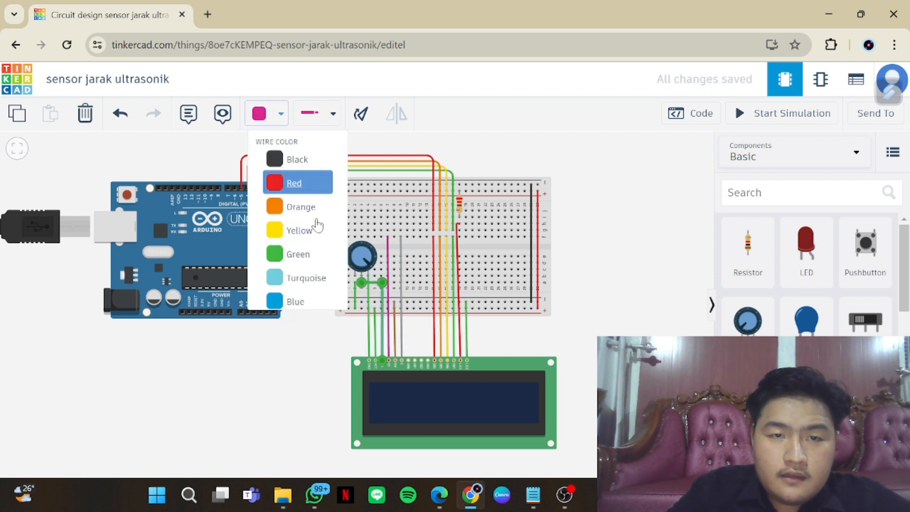
pyautogui.click(318, 325)
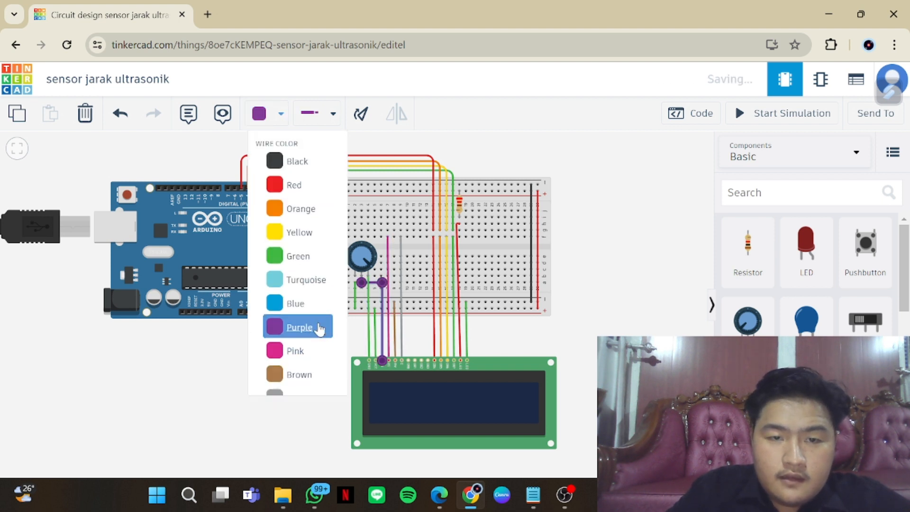
# Colour the LCD's Power wire blue and the wire from its ground pin to the potentiometer turquoise
pyautogui.click(376, 334)
pyautogui.click(280, 114)
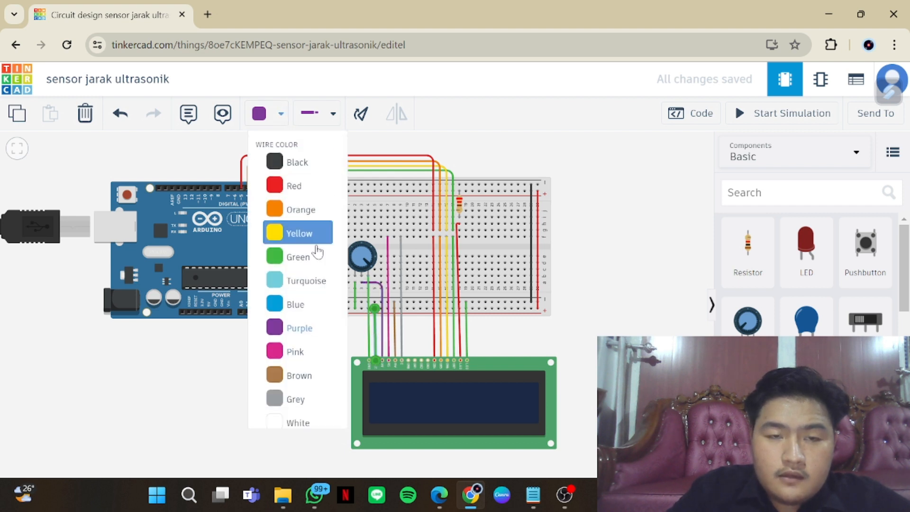
pyautogui.click(320, 312)
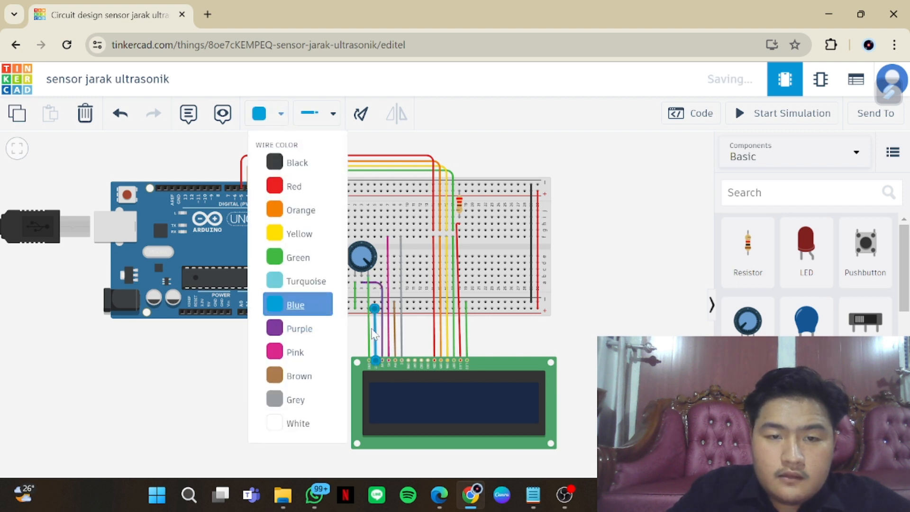
pyautogui.click(368, 330)
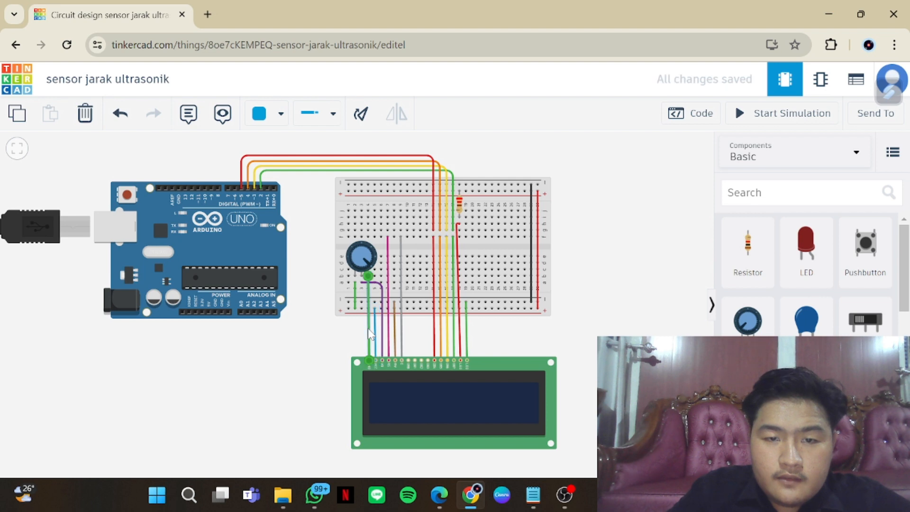
pyautogui.click(266, 113)
pyautogui.click(323, 289)
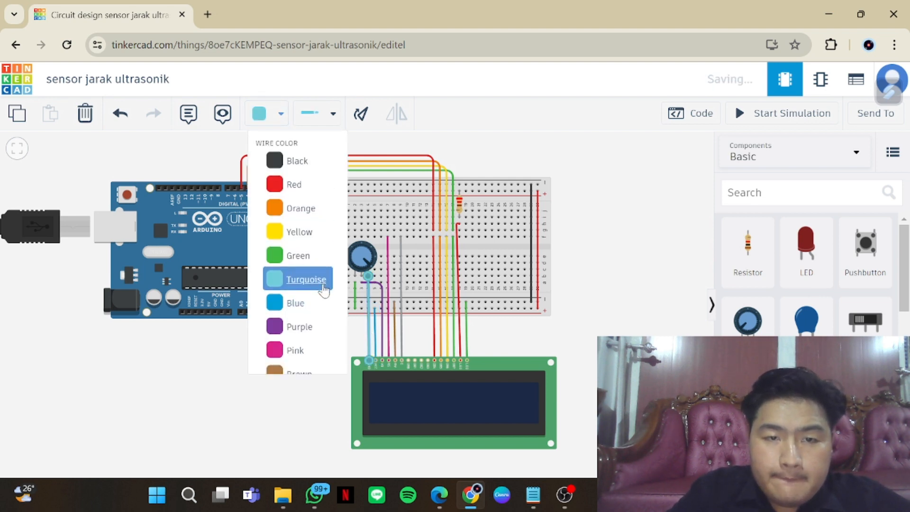
pyautogui.click(337, 338)
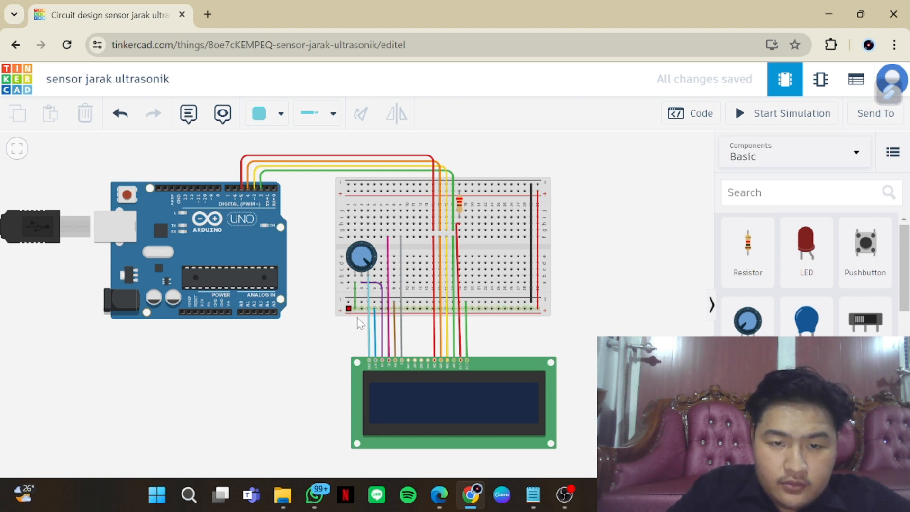
# Wire the first hole of the breadboard's lower positive rail to the Arduino's 5V pin, with right-angle bends running below the board
pyautogui.click(348, 309)
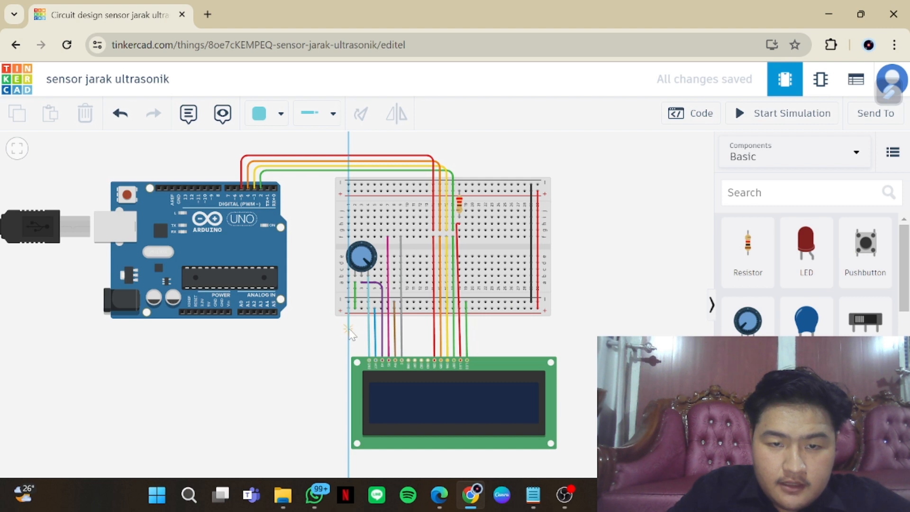
pyautogui.click(348, 327)
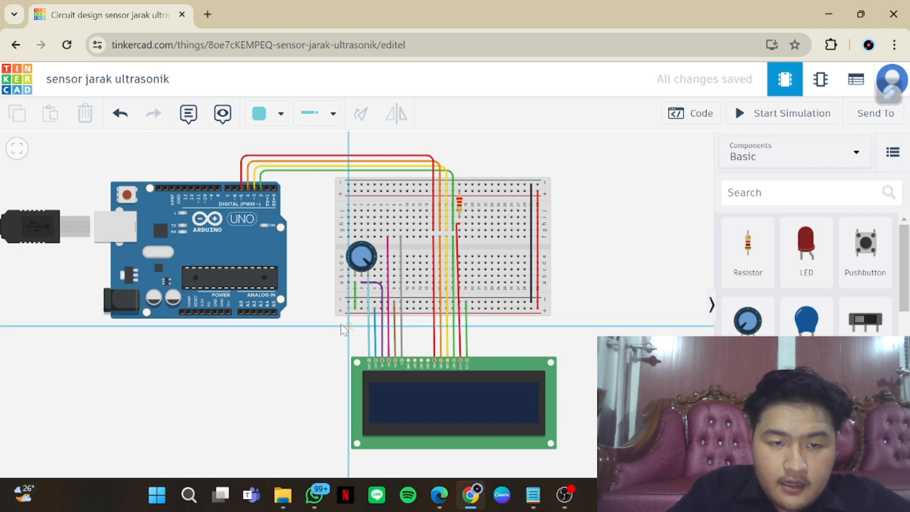
pyautogui.click(209, 326)
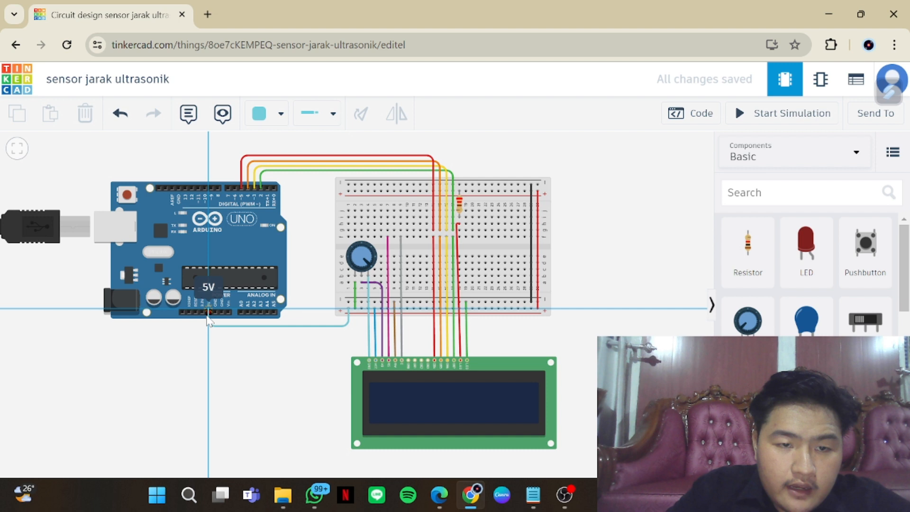
pyautogui.click(209, 312)
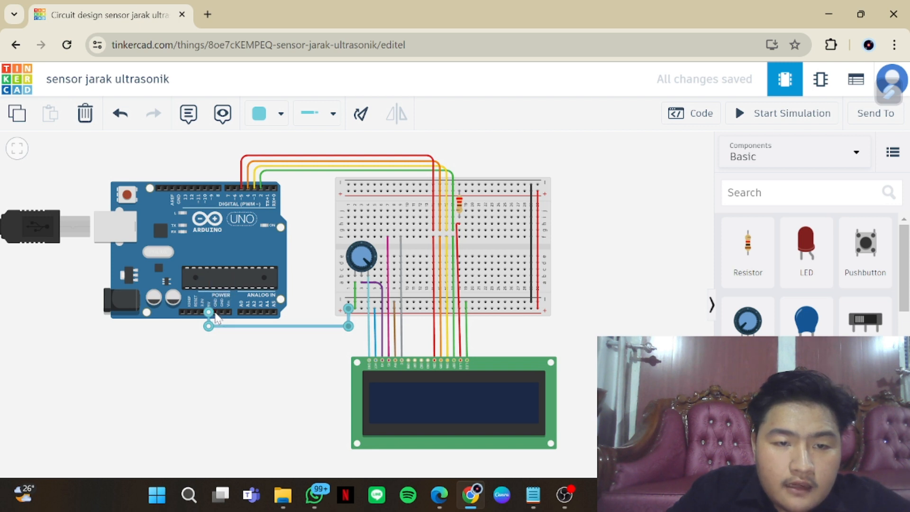
# Start a wire from the Arduino's GND pin beside the 5V pin
pyautogui.click(216, 313)
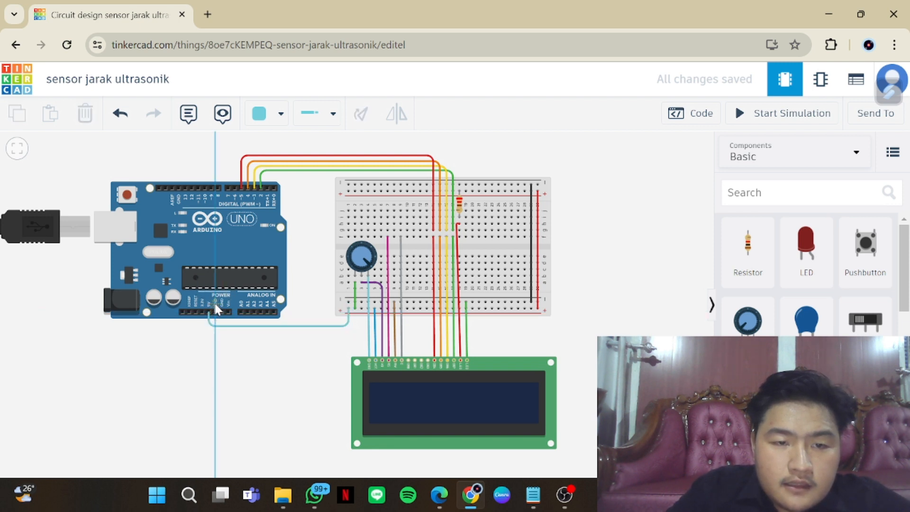
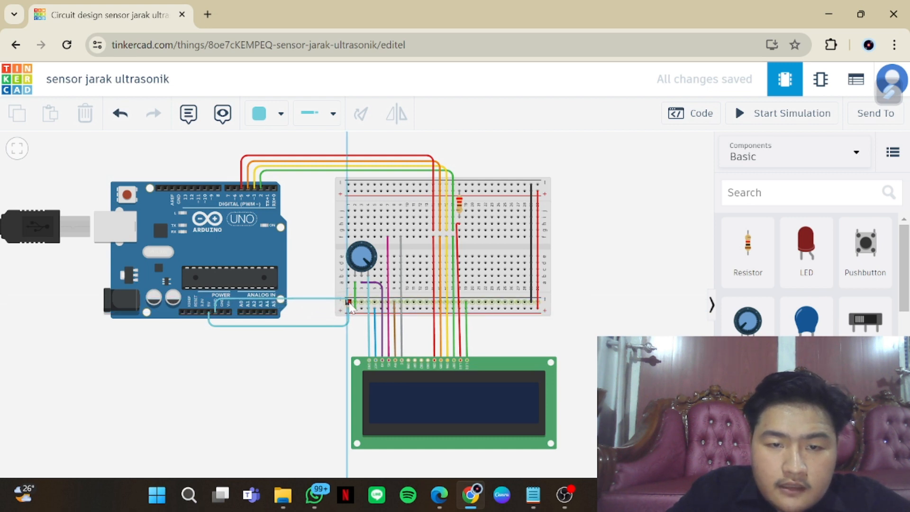
# Finish the Arduino GND wire at the first hole of the breadboard's lower negative rail, with a right-angle bend above that hole
pyautogui.click(349, 303)
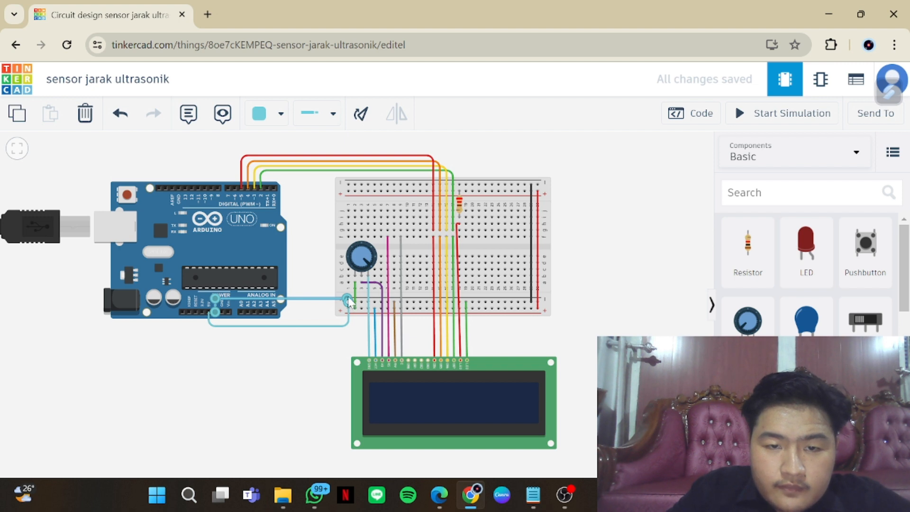
pyautogui.click(318, 300)
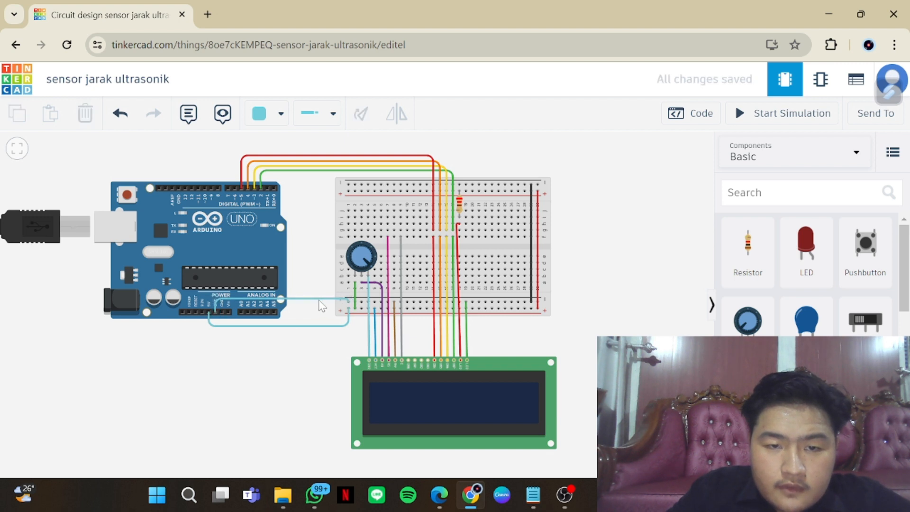
pyautogui.click(320, 297)
pyautogui.moveTo(319, 300); pyautogui.dragTo(349, 300)
# Colour the wire between the Arduino's 5V pin and the lower positive rail blue
pyautogui.click(333, 325)
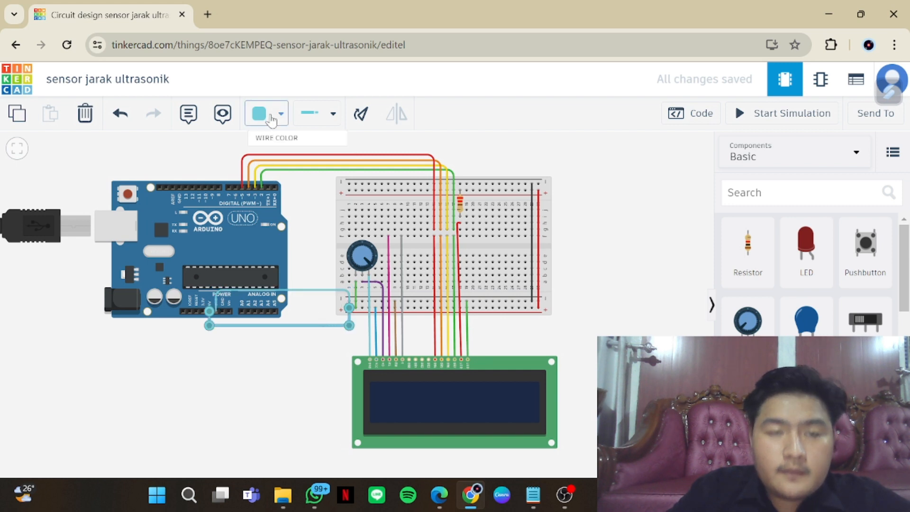
pyautogui.click(271, 119)
pyautogui.click(304, 304)
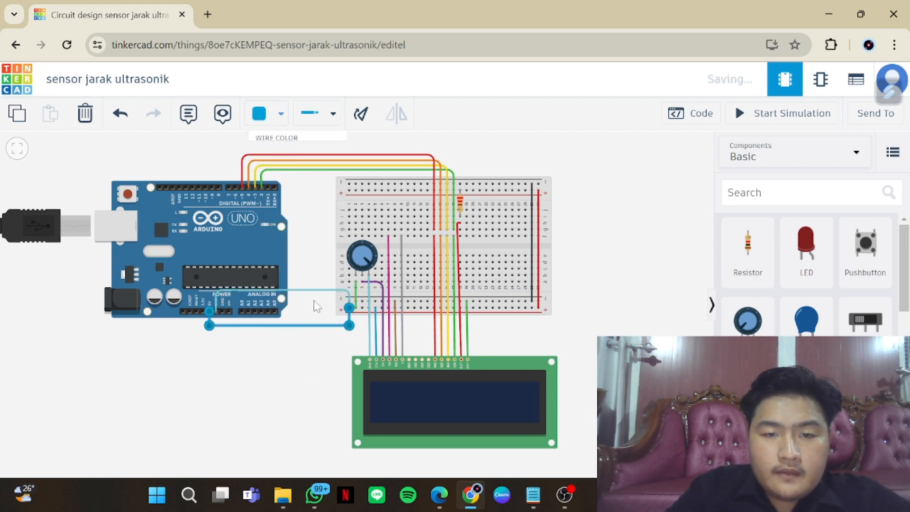
pyautogui.click(316, 321)
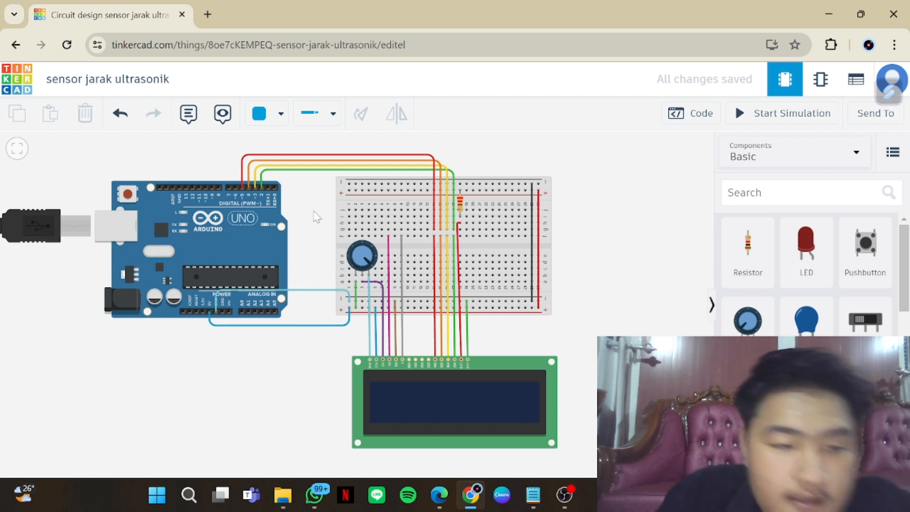
# Wire the HC-SR04 sensor's GND pin to the first hole of the breadboard's upper negative rail with right-angle bends
pyautogui.scroll(3, 336, 177)
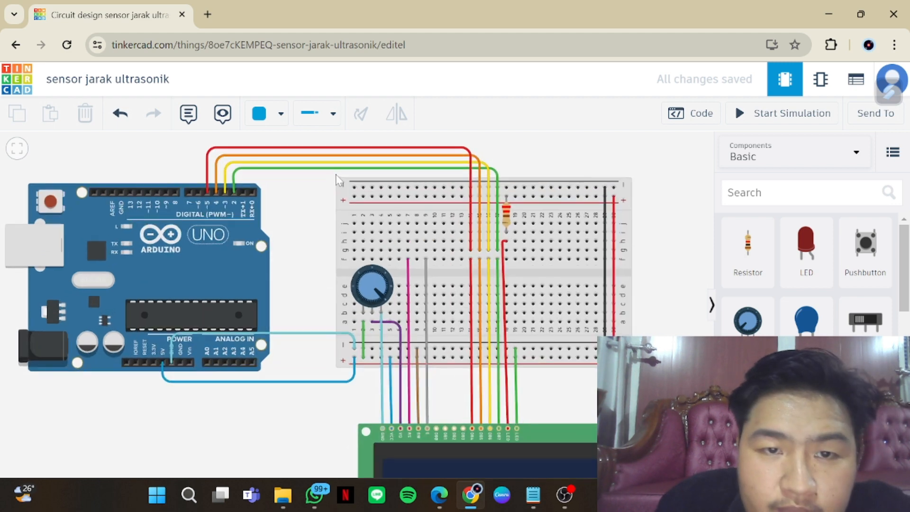
pyautogui.moveTo(313, 242); pyautogui.dragTo(313, 366)
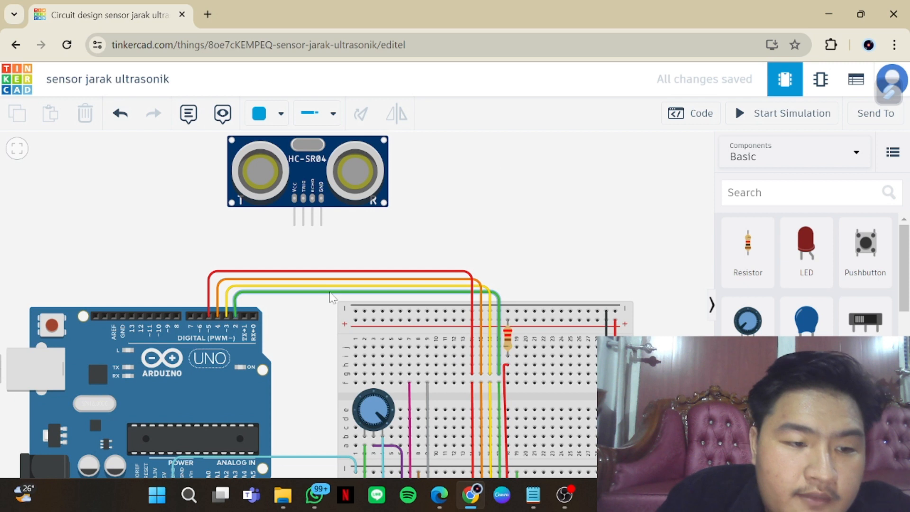
pyautogui.click(321, 222)
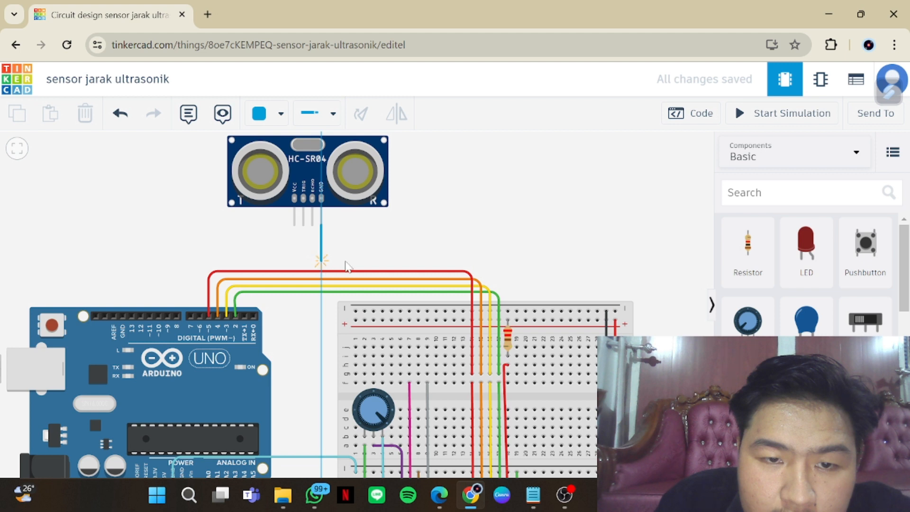
pyautogui.click(345, 266)
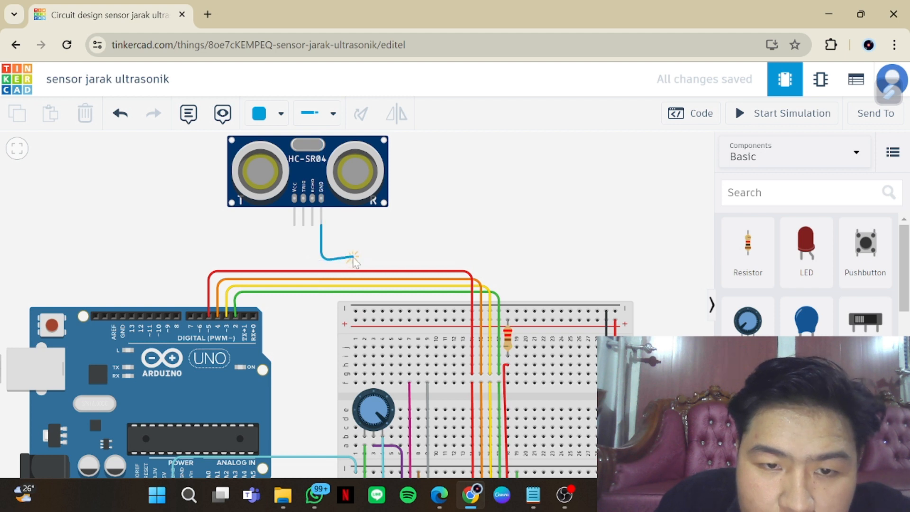
pyautogui.click(356, 260)
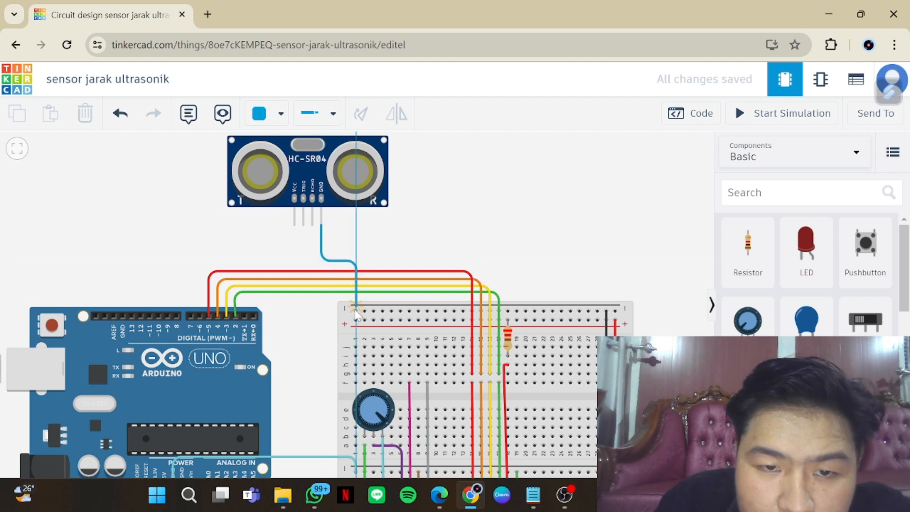
pyautogui.click(356, 311)
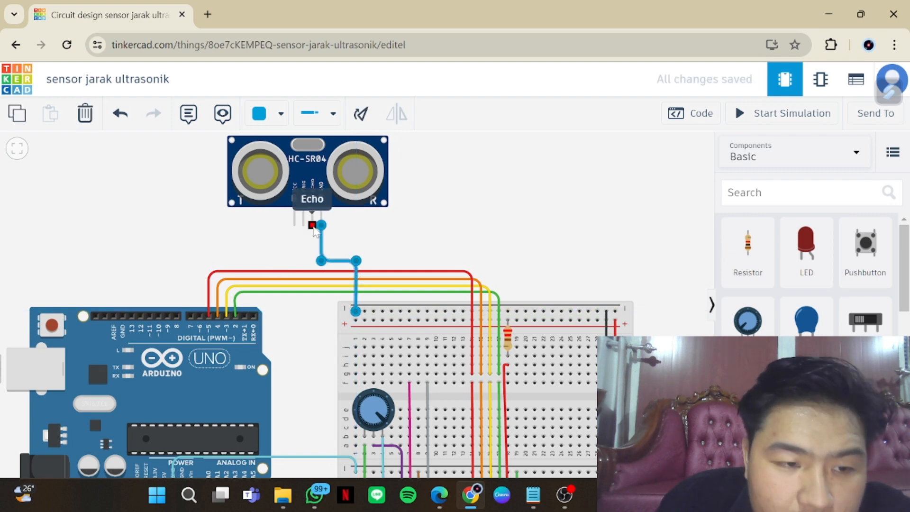
# Wire the sensor's Echo pin to the Arduino's D10 pin, with right-angle bends running above the red LCD wire
pyautogui.click(312, 225)
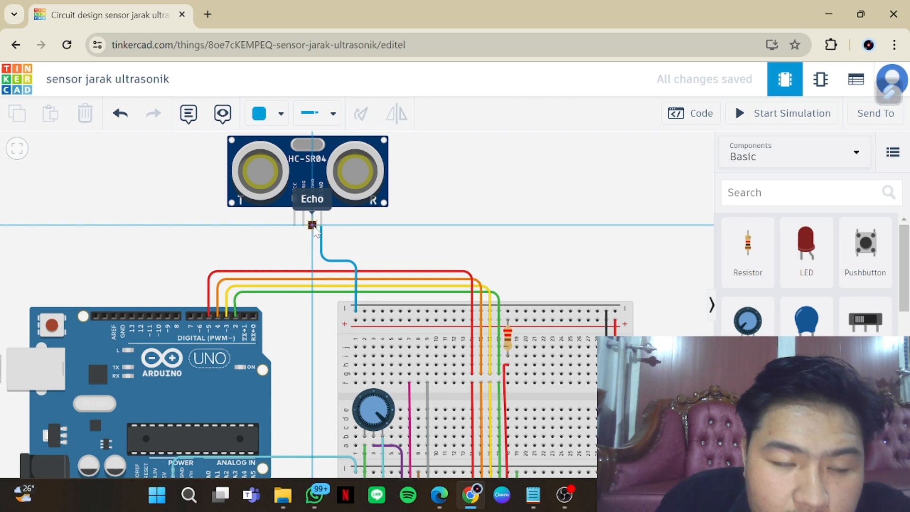
pyautogui.click(313, 259)
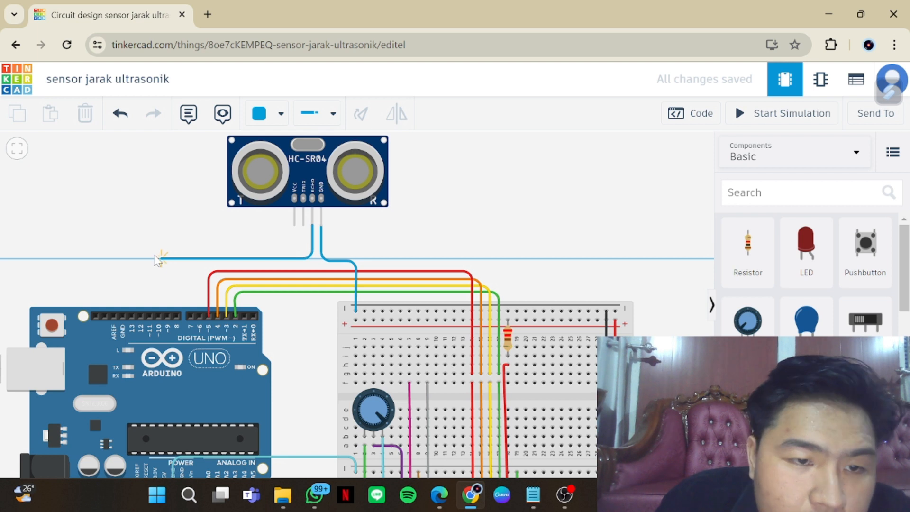
pyautogui.click(160, 259)
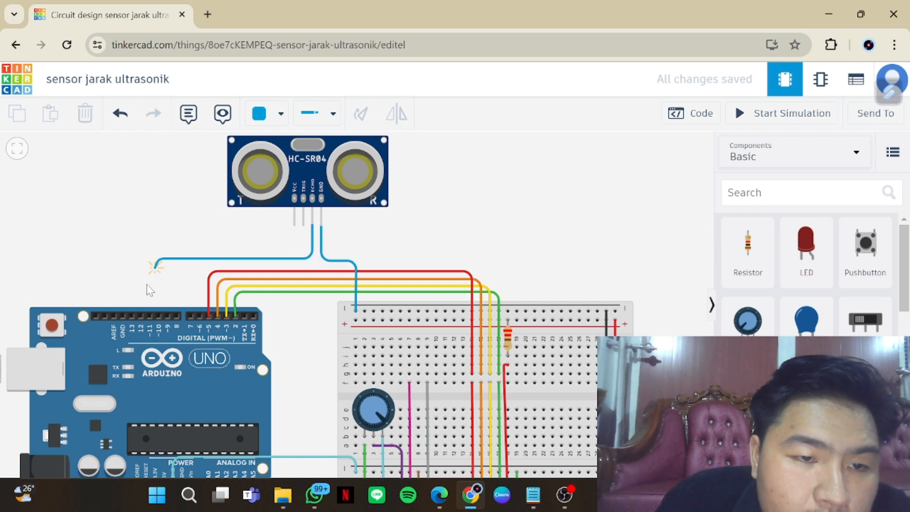
pyautogui.click(158, 316)
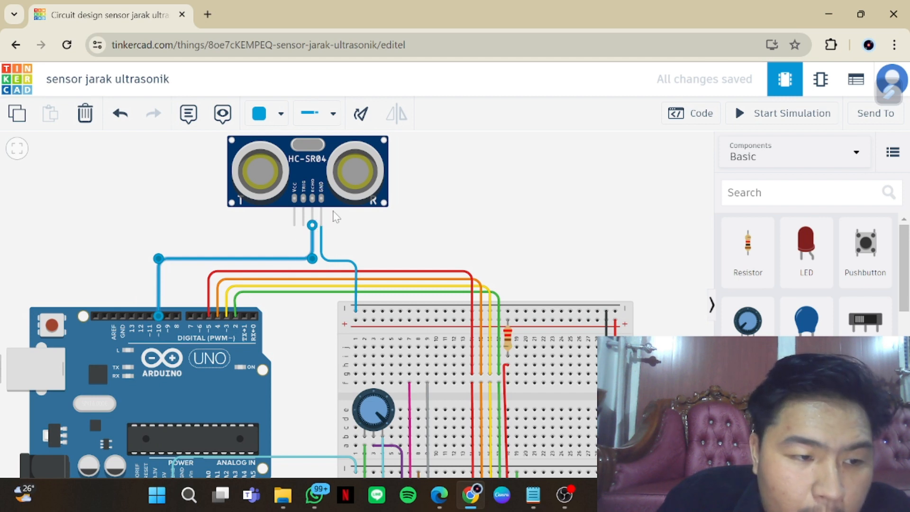
# Wire the sensor's Trig pin to the Arduino's D9 pin and straighten the bend above D9 into a right angle
pyautogui.click(304, 221)
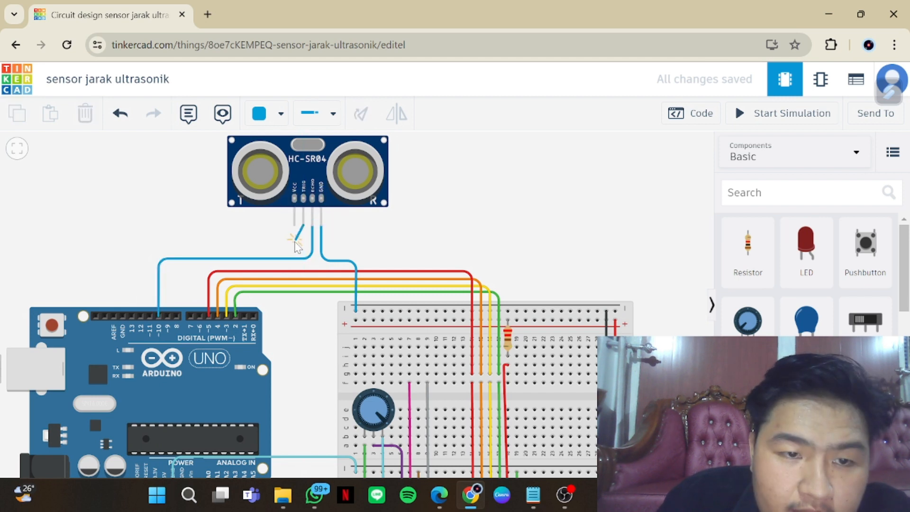
pyautogui.click(302, 249)
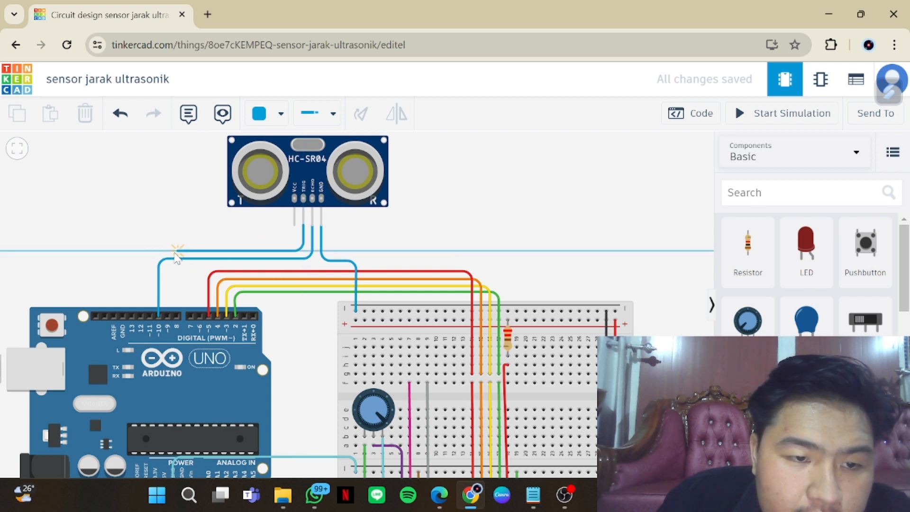
pyautogui.click(173, 251)
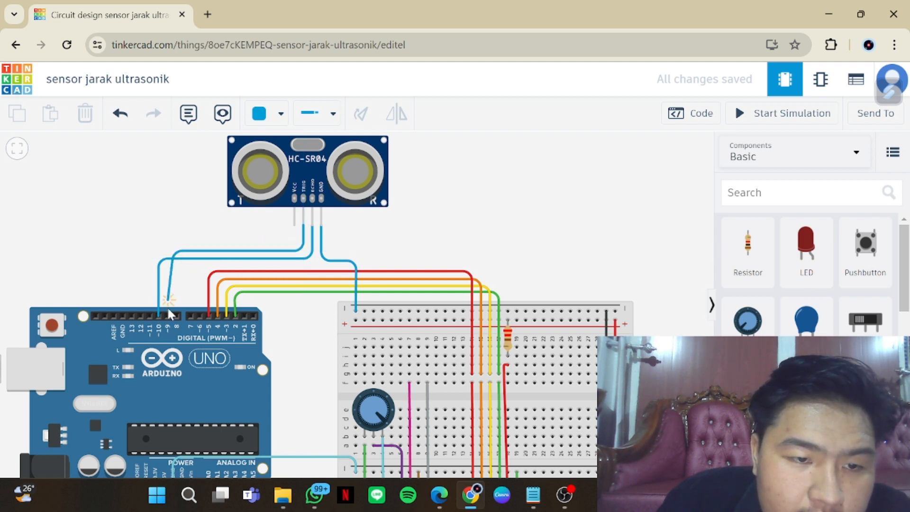
pyautogui.click(167, 315)
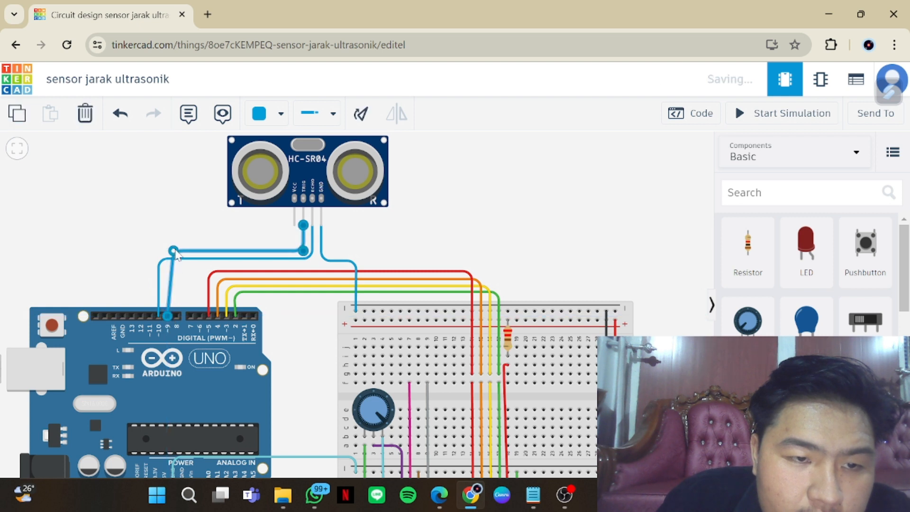
pyautogui.moveTo(175, 252); pyautogui.dragTo(167, 251)
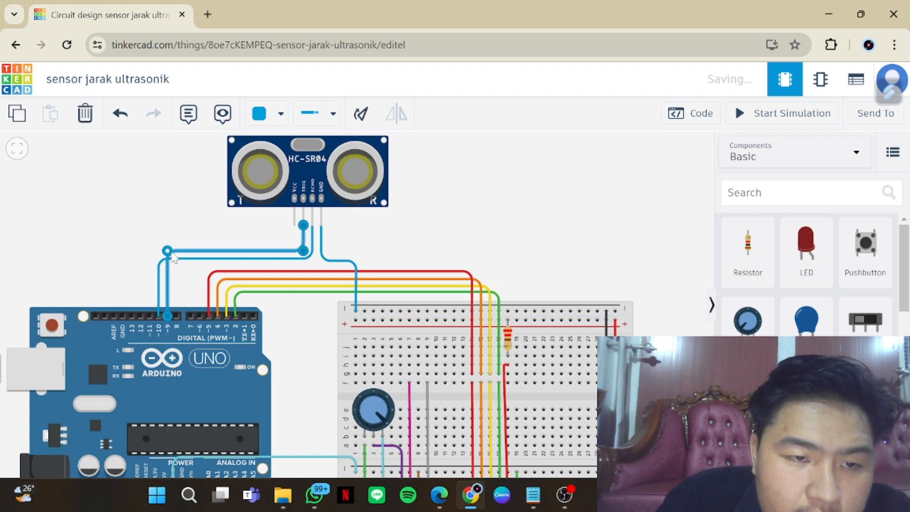
# Wire the sensor's VCC pin to the first hole of the breadboard's upper positive rail with one right-angle bend
pyautogui.click(294, 225)
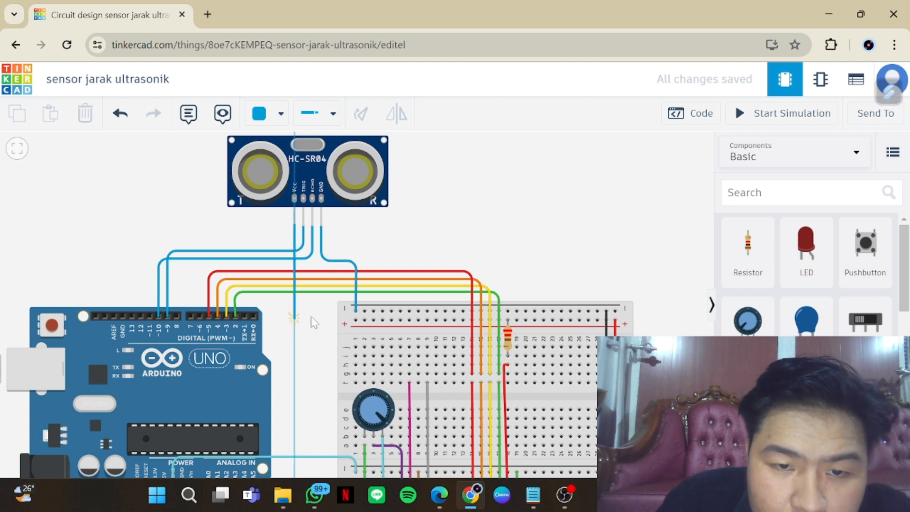
pyautogui.click(294, 318)
pyautogui.click(356, 319)
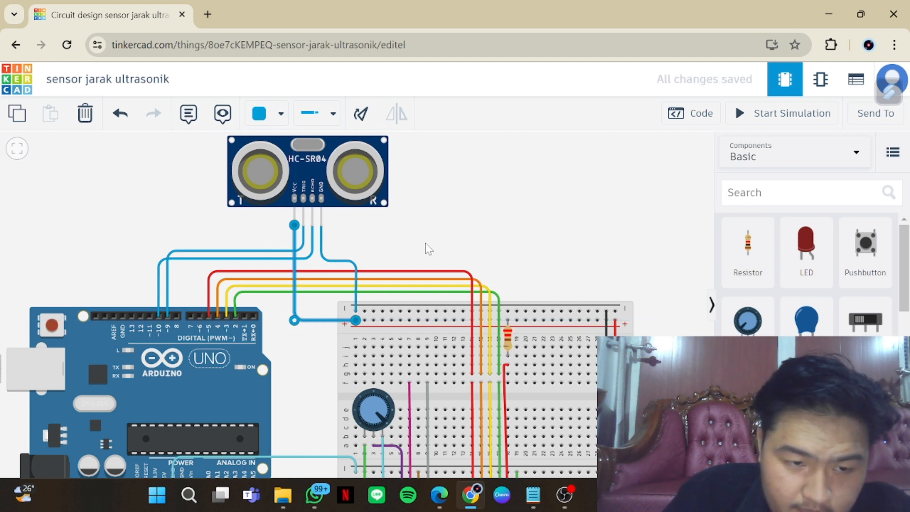
# Wire the Arduino's D11 pin to breadboard hole g7 above the pink wire, with right-angle bends passing above the Echo and Trig wires
pyautogui.click(149, 313)
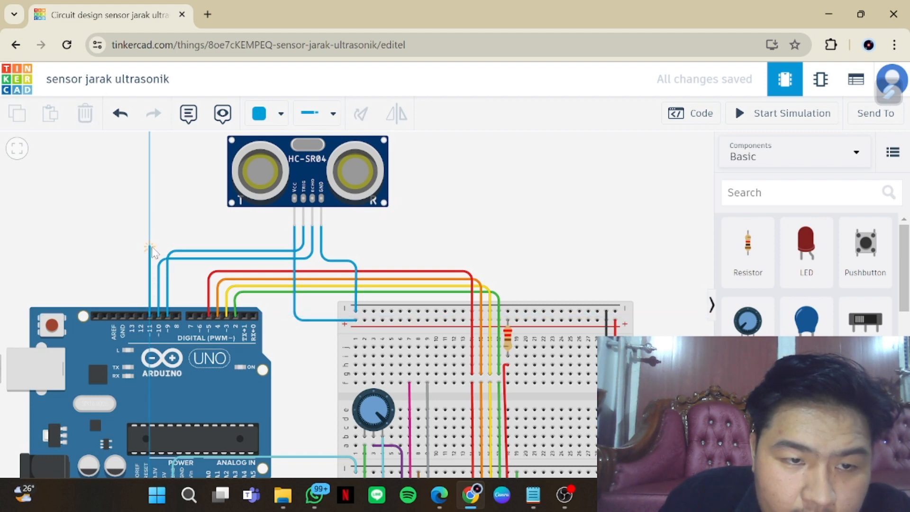
pyautogui.click(150, 249)
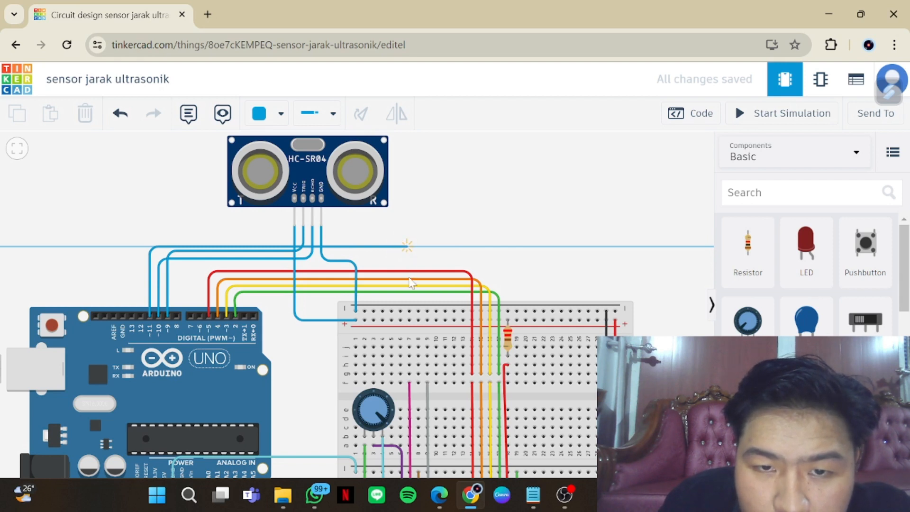
pyautogui.click(410, 283)
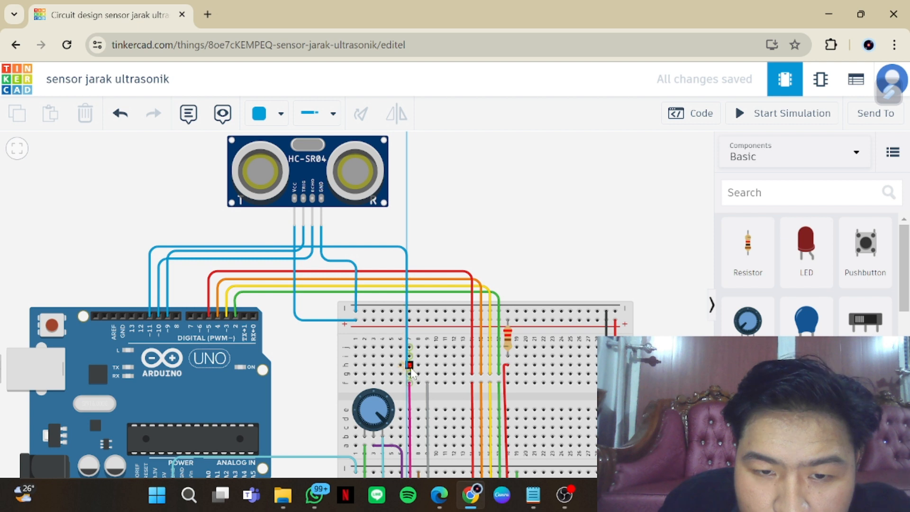
pyautogui.click(410, 374)
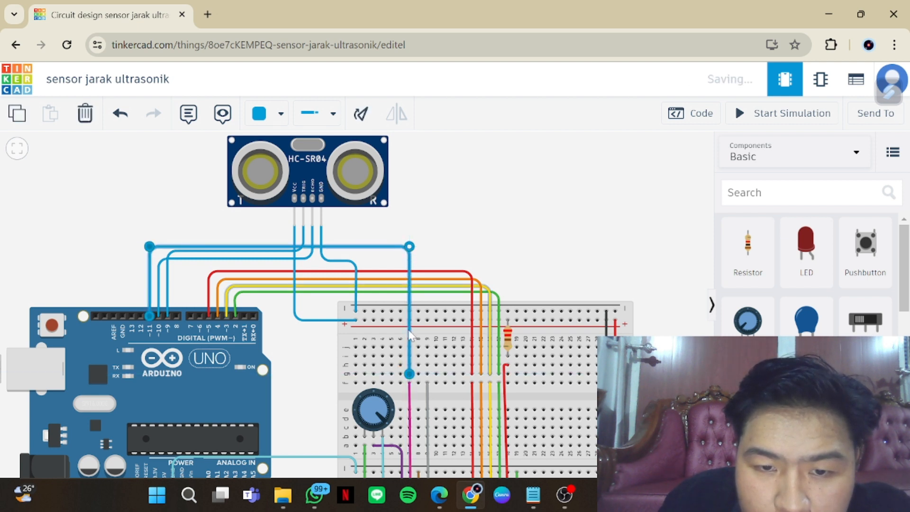
# Wire breadboard hole g9 above the grey wire to the Arduino's D12 pin, squaring the bends above the D11 wire
pyautogui.click(428, 374)
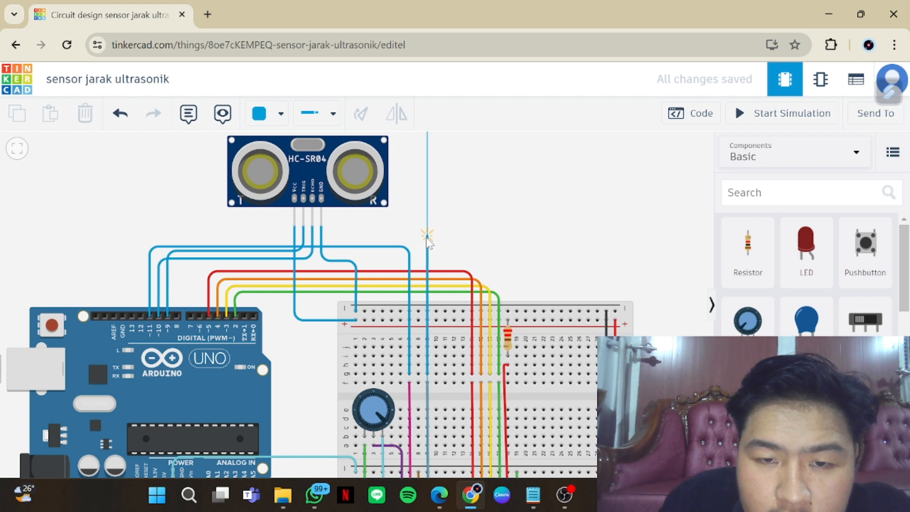
pyautogui.click(426, 236)
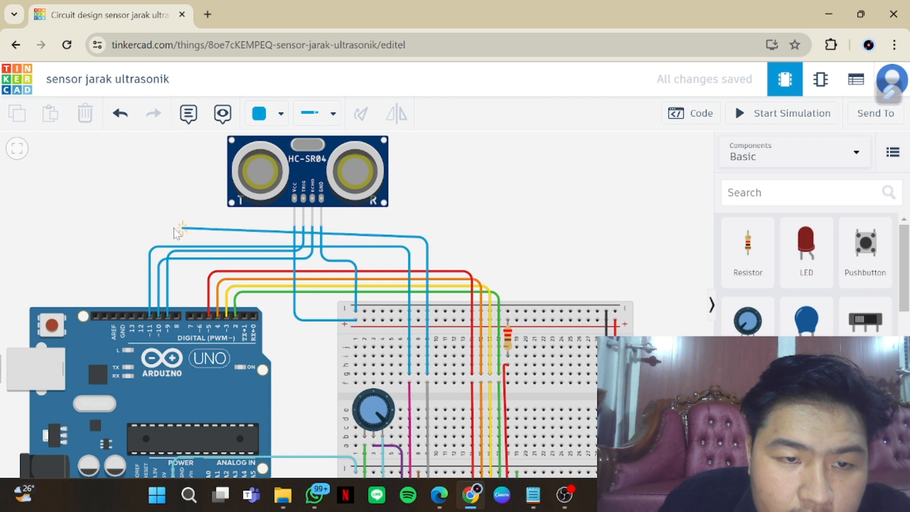
pyautogui.click(141, 237)
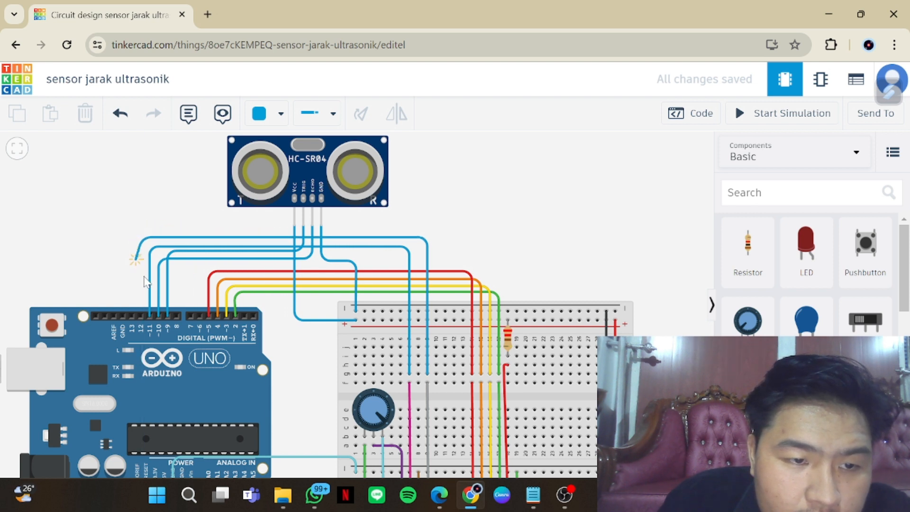
pyautogui.click(141, 317)
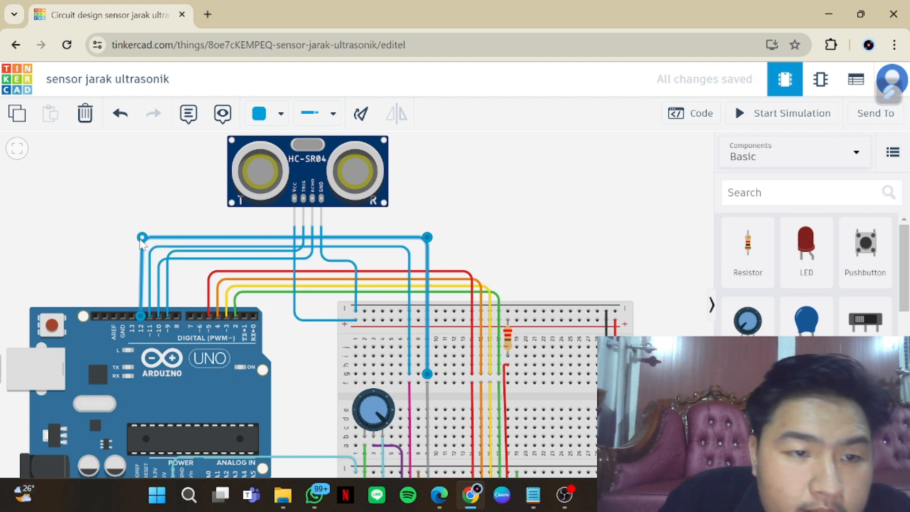
pyautogui.moveTo(142, 237); pyautogui.dragTo(141, 238)
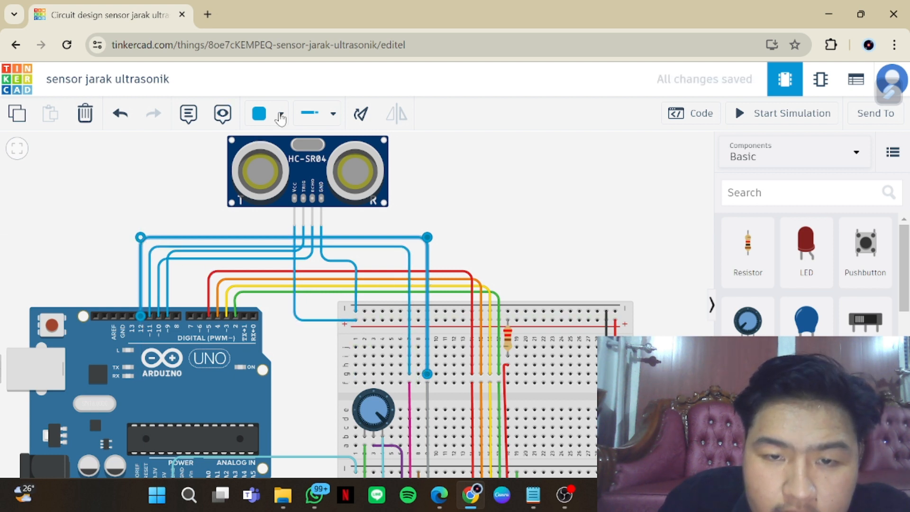
# Colour the wire on the Arduino's D12 pin grey and the wire on D11 pink
pyautogui.click(260, 113)
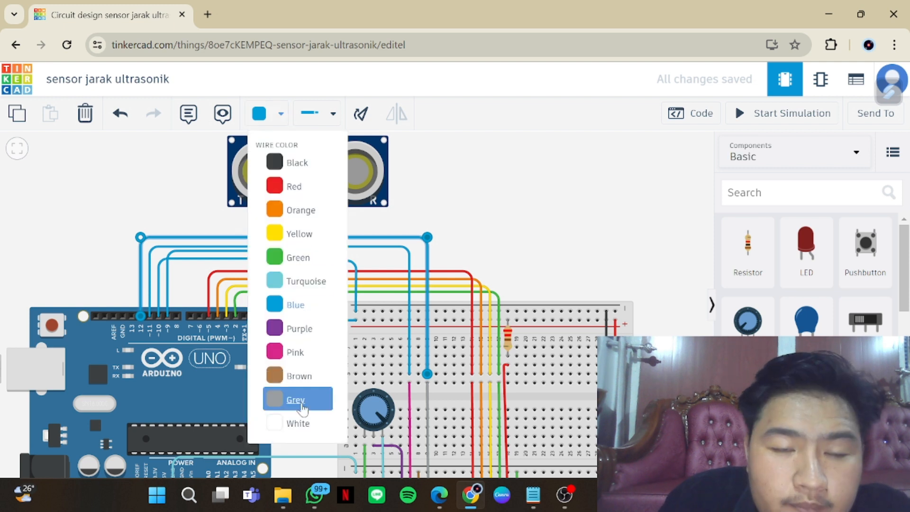
pyautogui.click(294, 399)
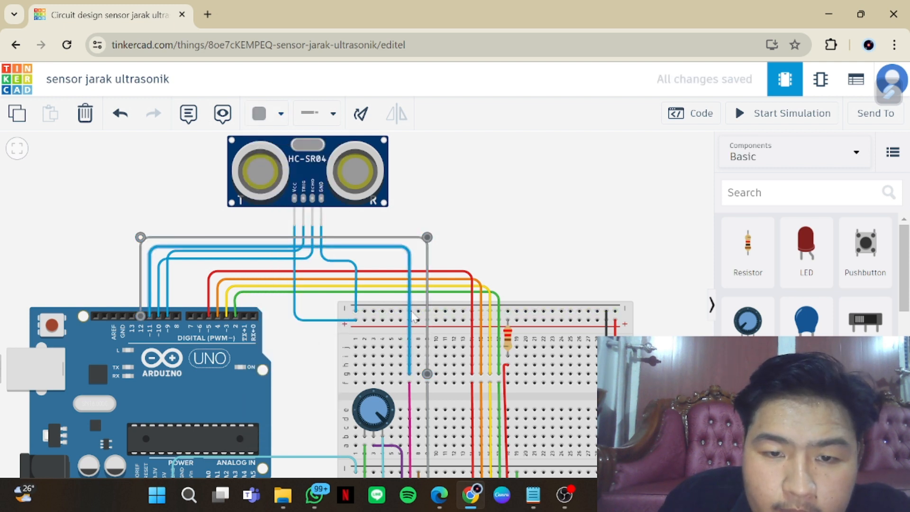
pyautogui.click(410, 301)
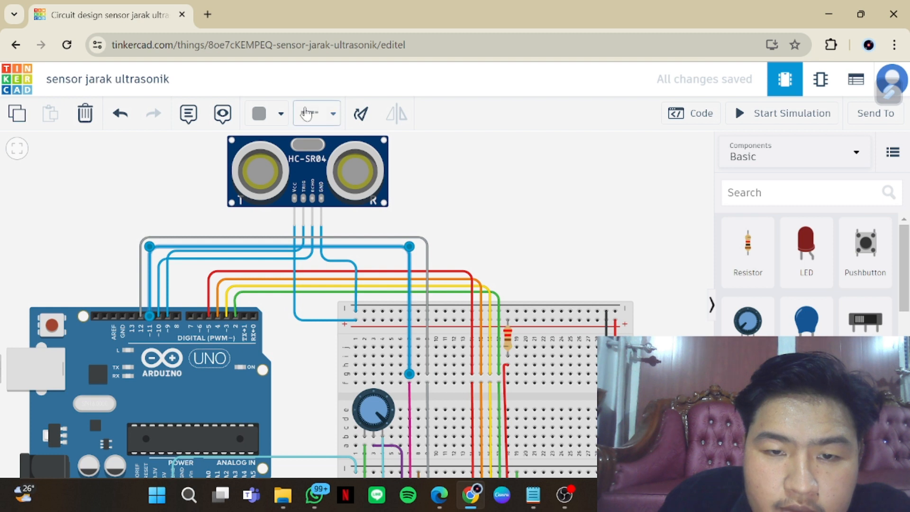
pyautogui.click(280, 119)
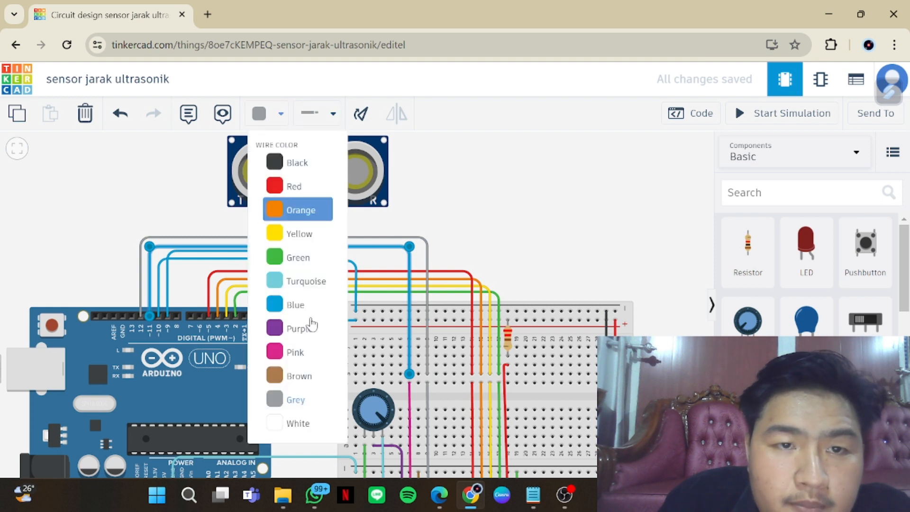
pyautogui.click(294, 351)
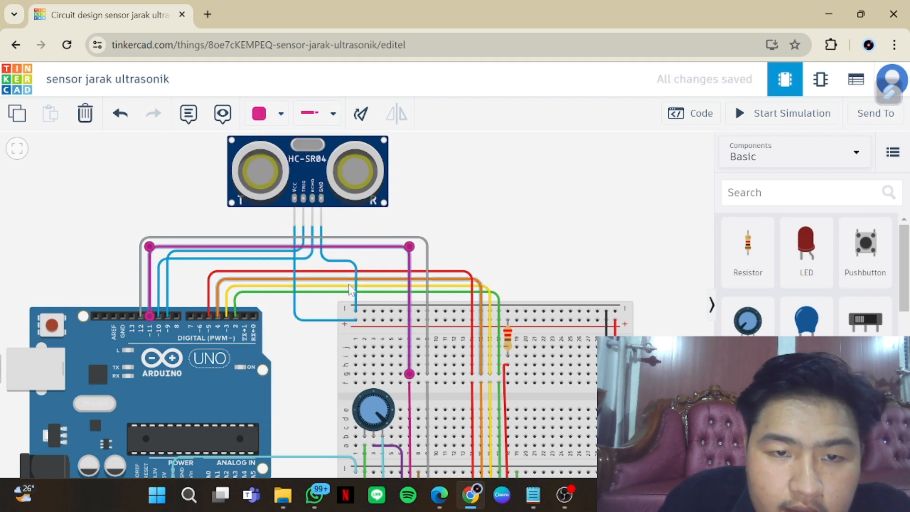
# Colour the sensor's Echo wire to D10 purple and its Trig wire to D9 brown
pyautogui.click(334, 260)
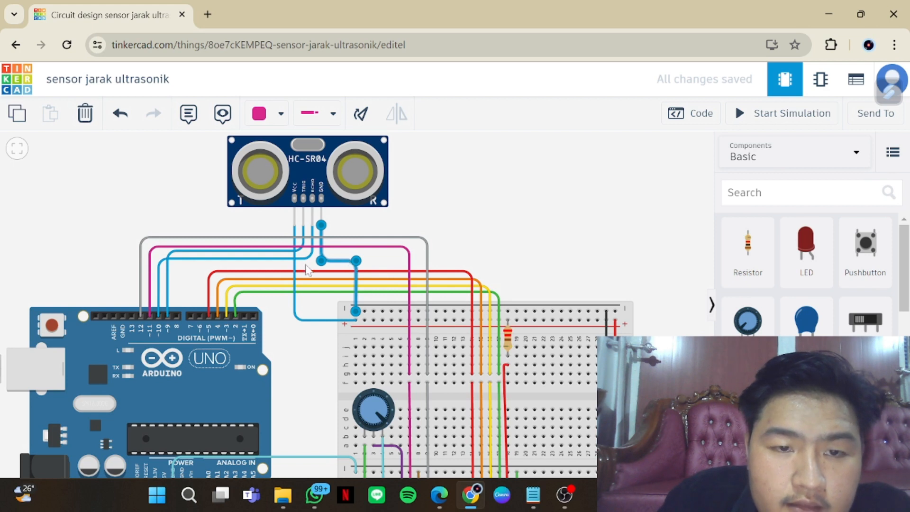
pyautogui.click(304, 260)
pyautogui.click(283, 115)
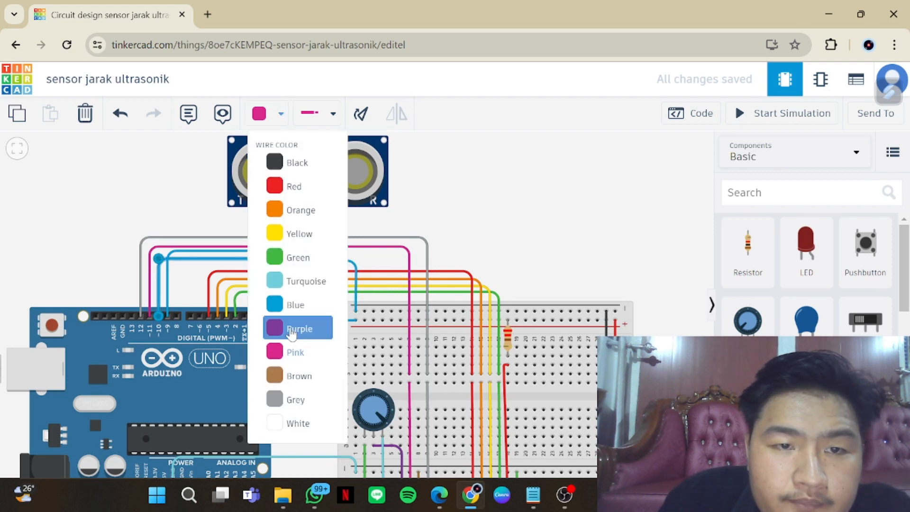
pyautogui.click(299, 327)
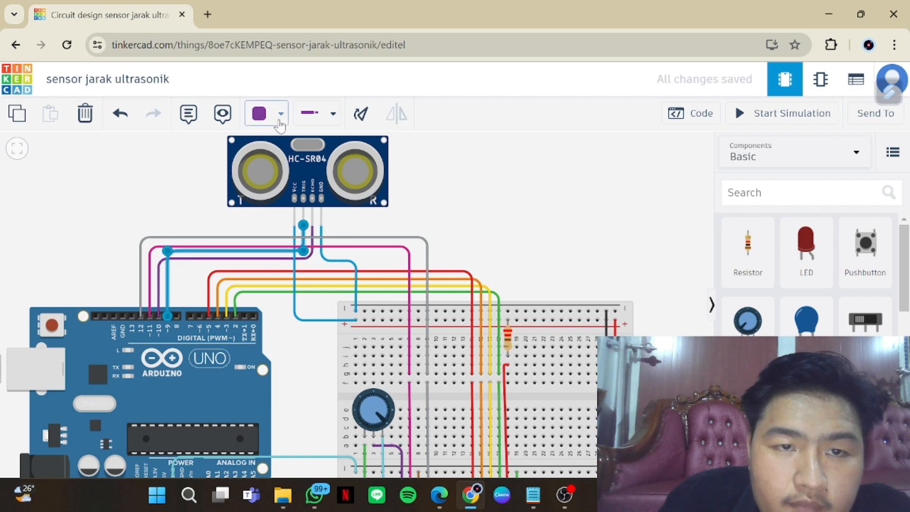
pyautogui.click(281, 113)
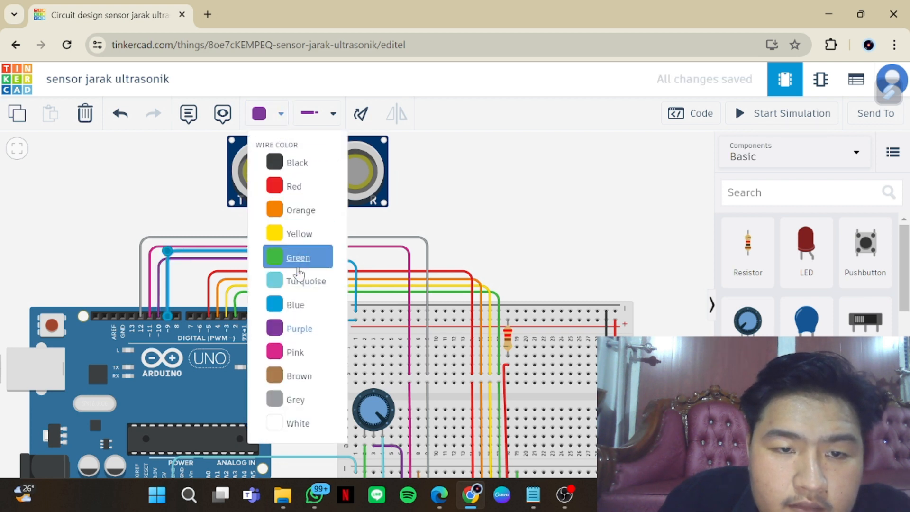
pyautogui.click(298, 375)
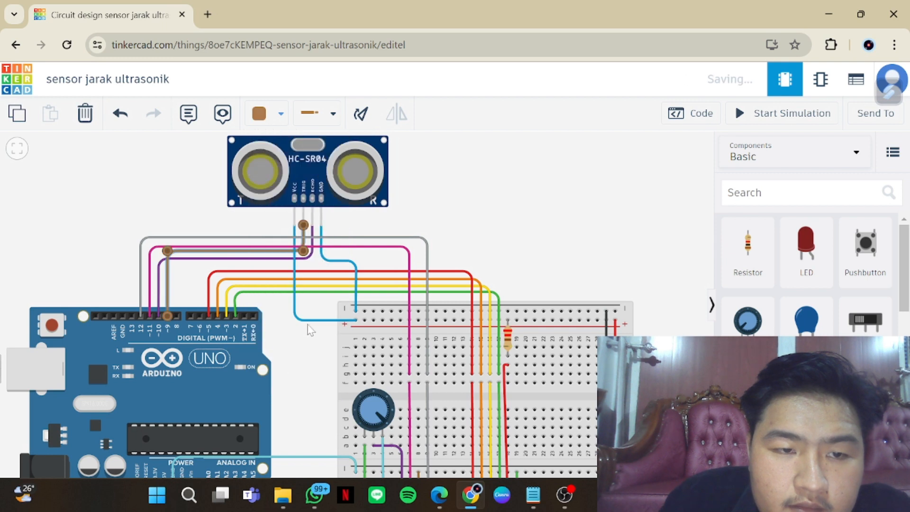
# Colour the wire from the sensor's VCC pin to the breadboard's positive rail green
pyautogui.click(315, 321)
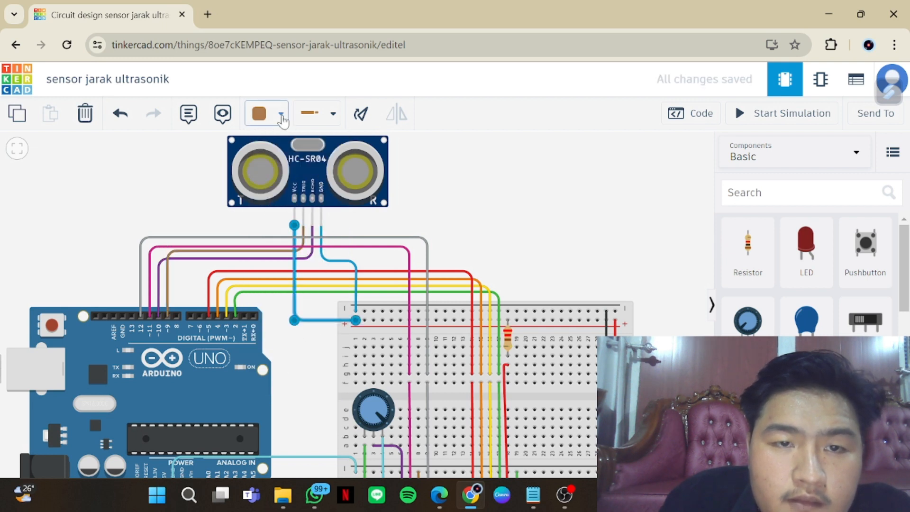
pyautogui.click(281, 114)
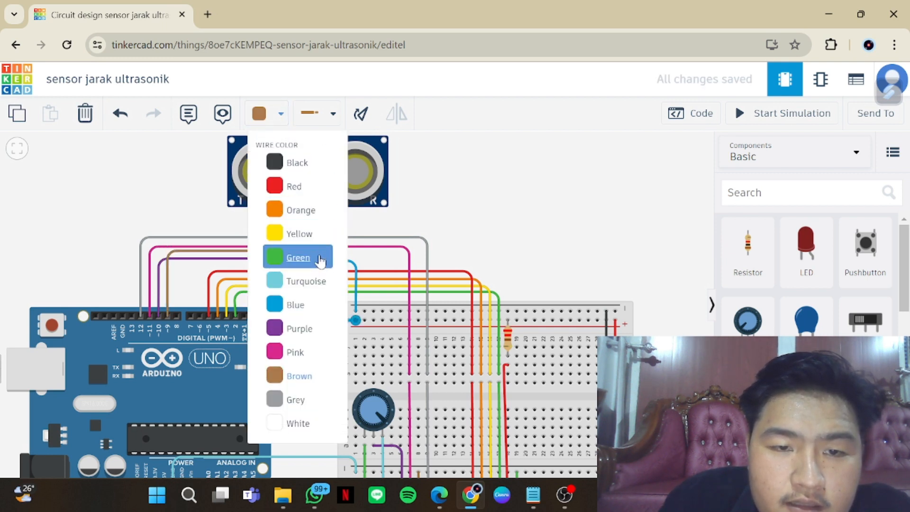
pyautogui.click(321, 260)
# Open the Arduino code and examine the LCD and ultrasonic pin definitions and float variables against the circuit wiring
pyautogui.scroll(-2, 499, 251)
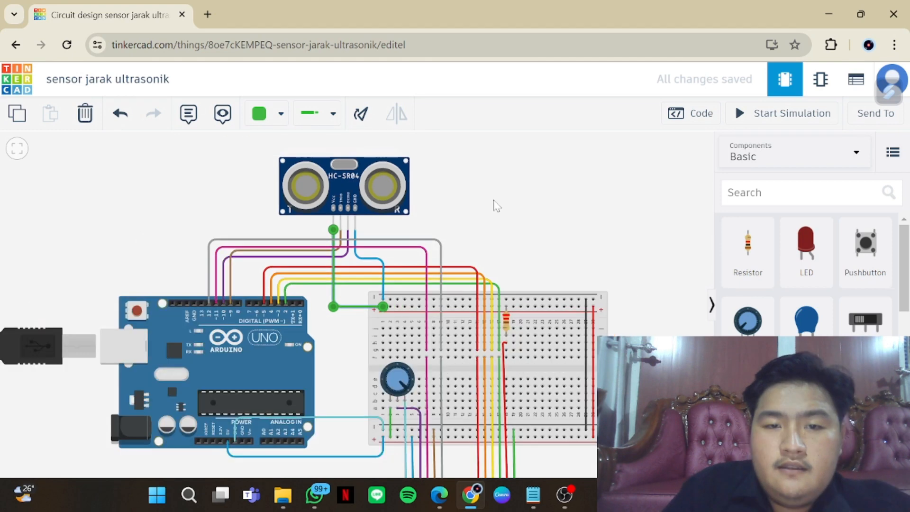
pyautogui.moveTo(503, 251); pyautogui.dragTo(494, 199)
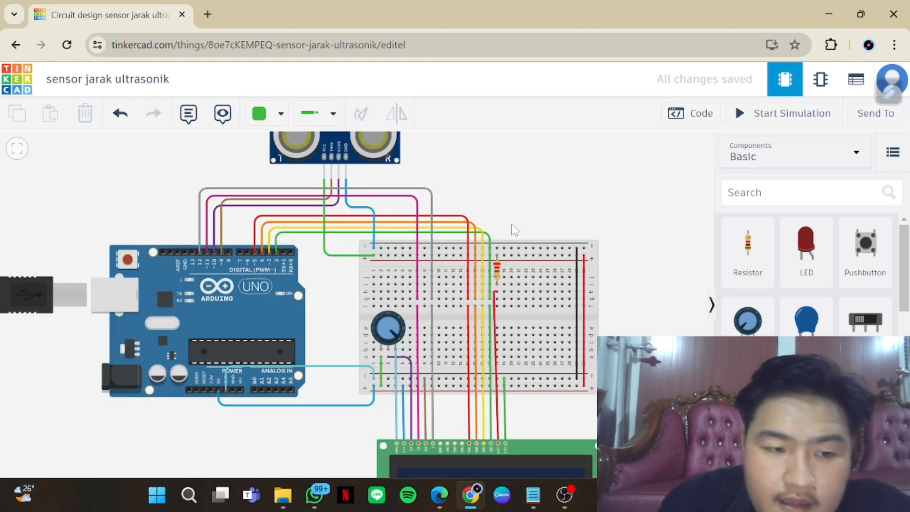
pyautogui.scroll(-1, 654, 383)
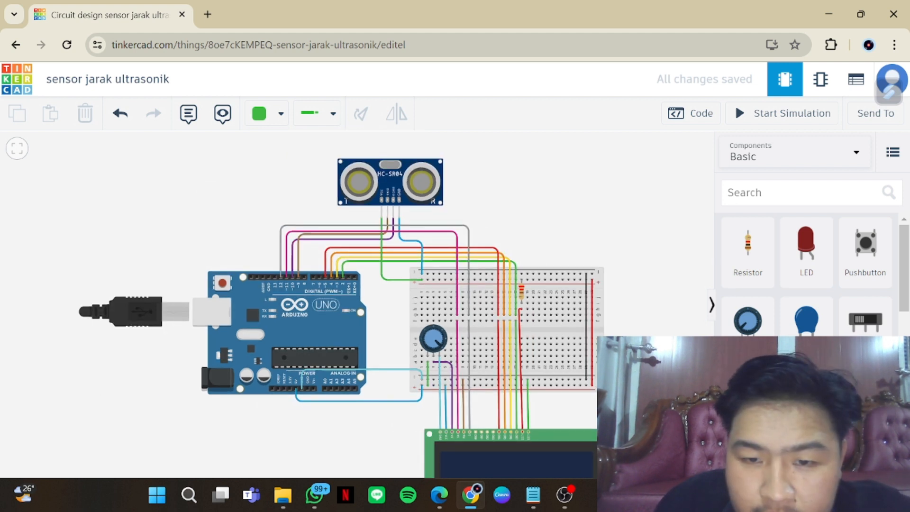
pyautogui.click(694, 114)
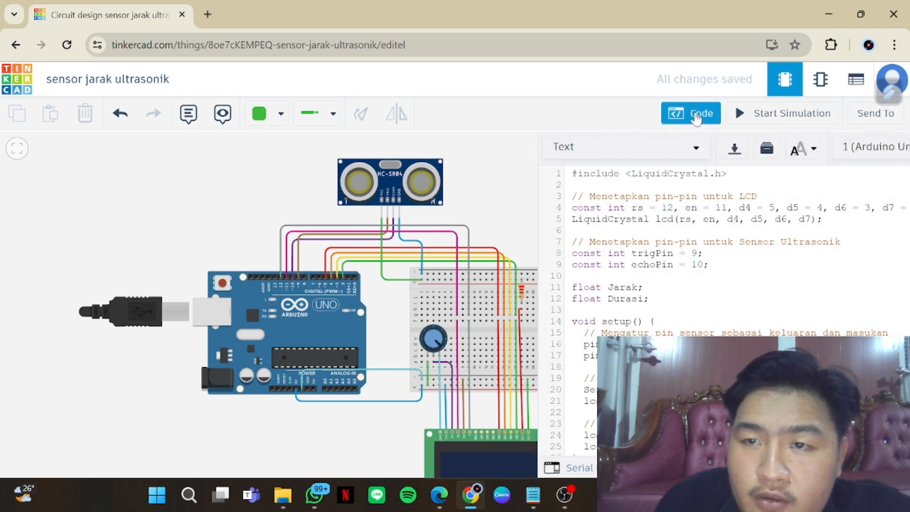
pyautogui.scroll(-8, 691, 251)
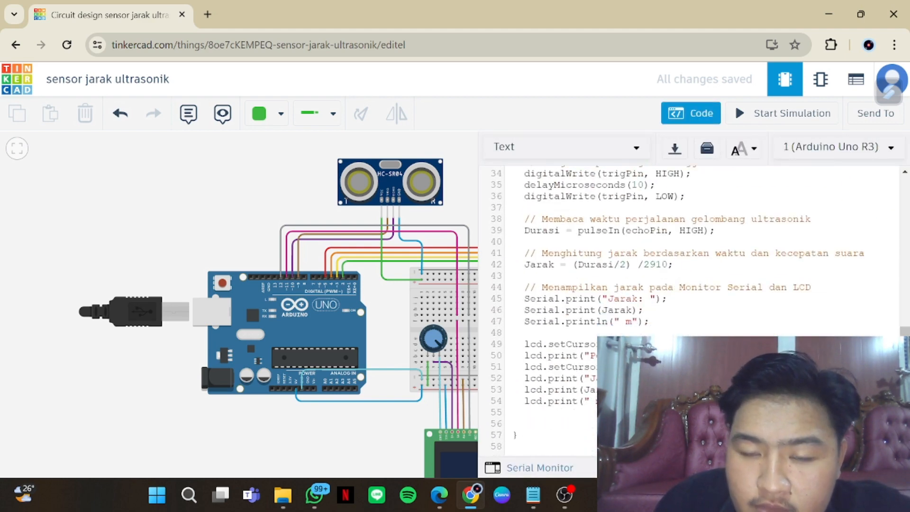
pyautogui.scroll(8, 691, 251)
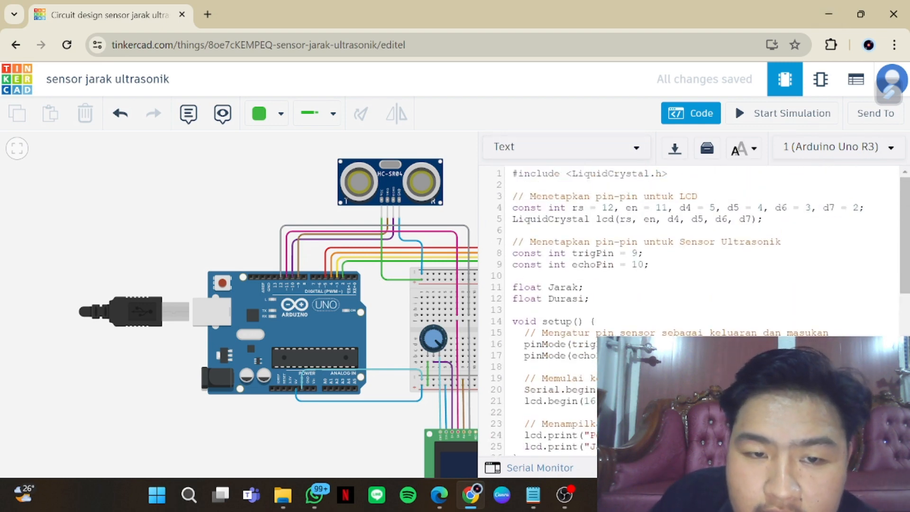
pyautogui.moveTo(385, 452); pyautogui.dragTo(287, 413)
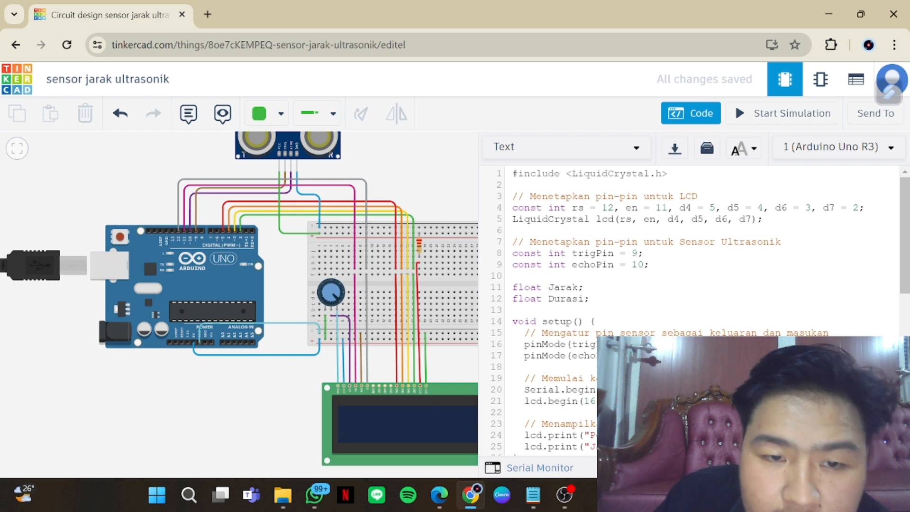
pyautogui.moveTo(831, 332); pyautogui.dragTo(729, 287)
pyautogui.click(749, 309)
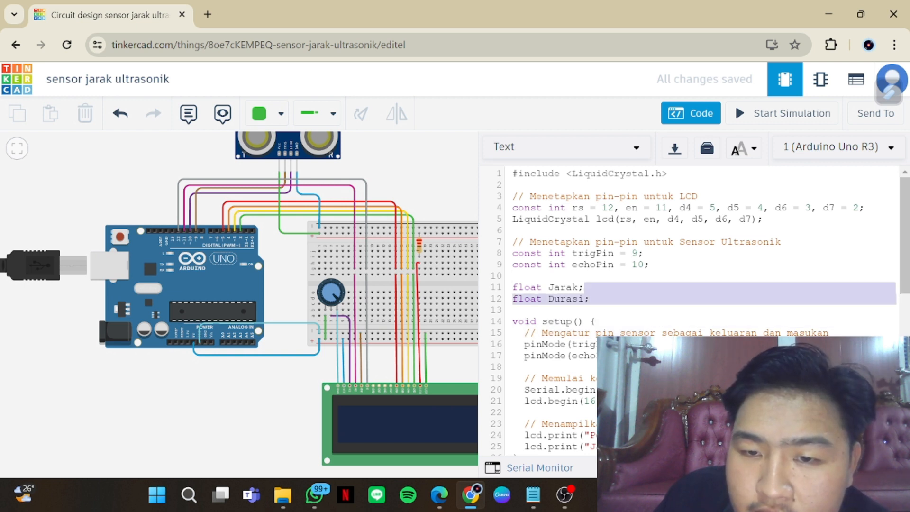
# Read through the setup and loop functions, covering the trigger pulse, distance calculation, and serial and LCD output
pyautogui.scroll(-1, 701, 310)
pyautogui.click(518, 411)
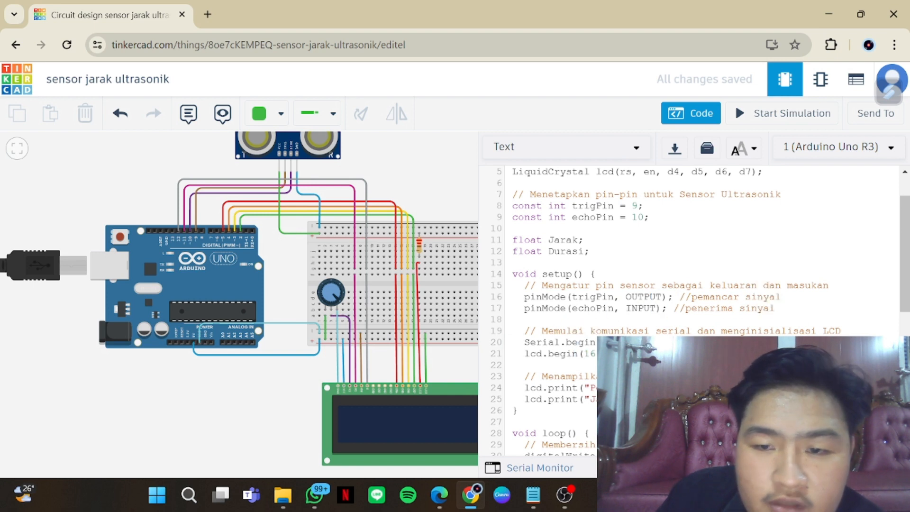
pyautogui.scroll(-3, 692, 308)
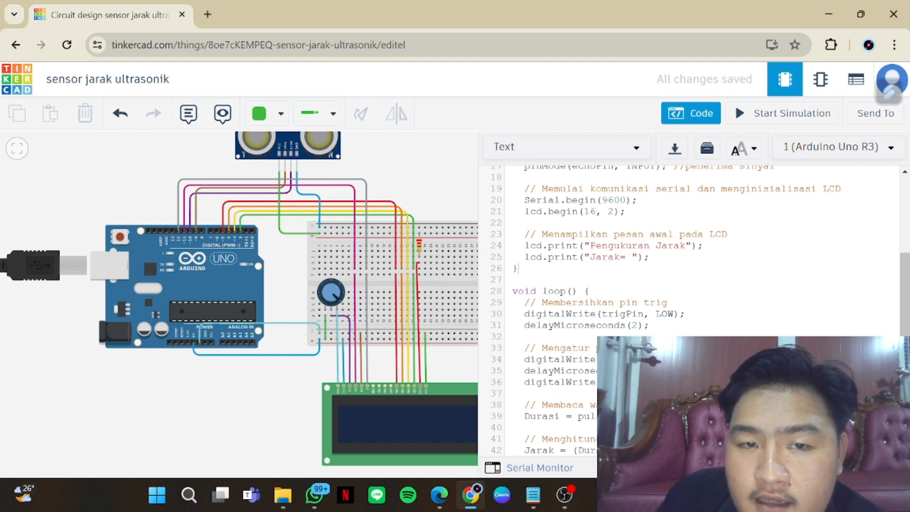
pyautogui.scroll(-3, 687, 308)
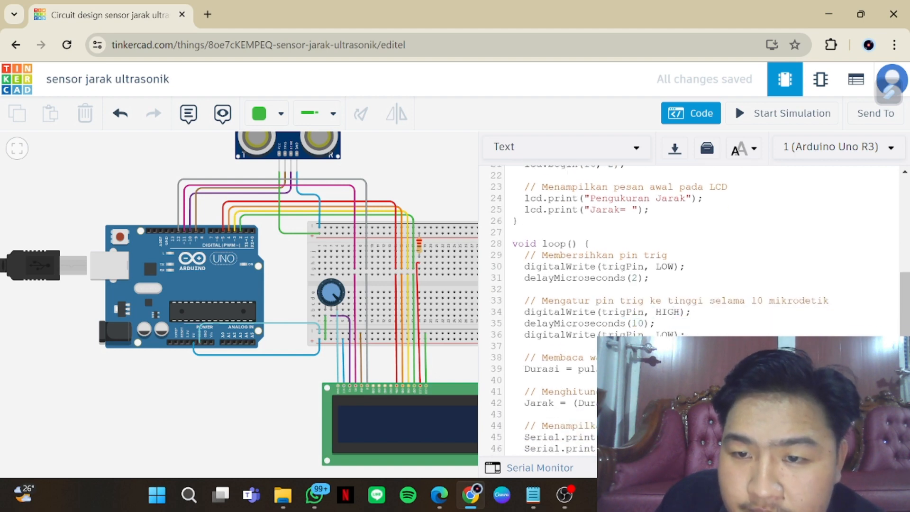
pyautogui.scroll(-1, 687, 308)
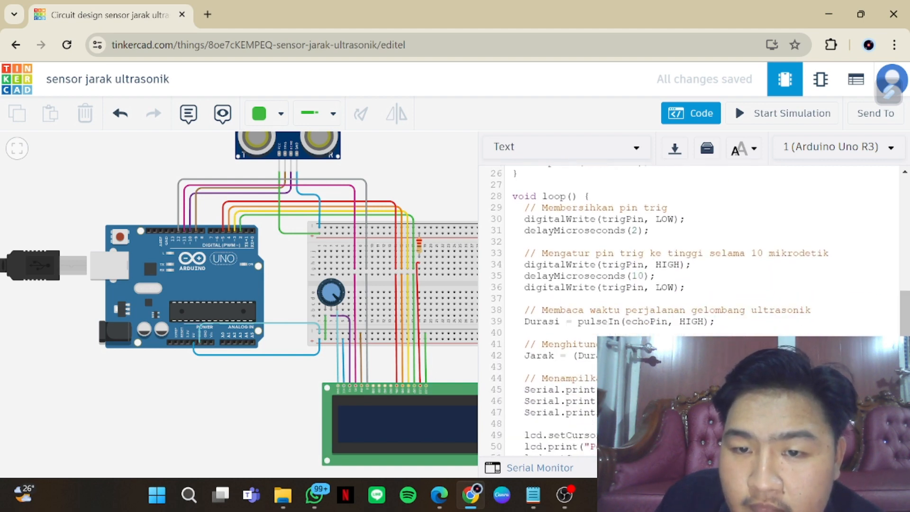
pyautogui.scroll(-2, 686, 308)
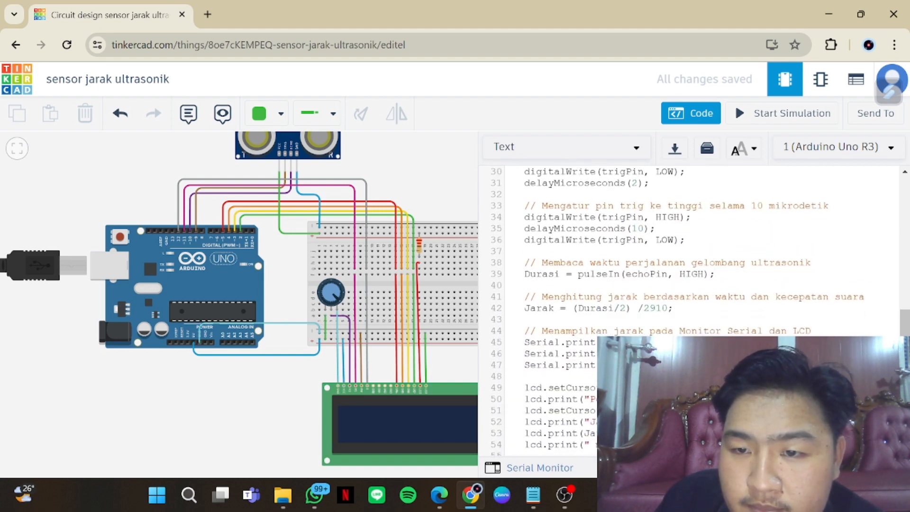
pyautogui.scroll(-2, 687, 308)
pyautogui.scroll(-1, 687, 308)
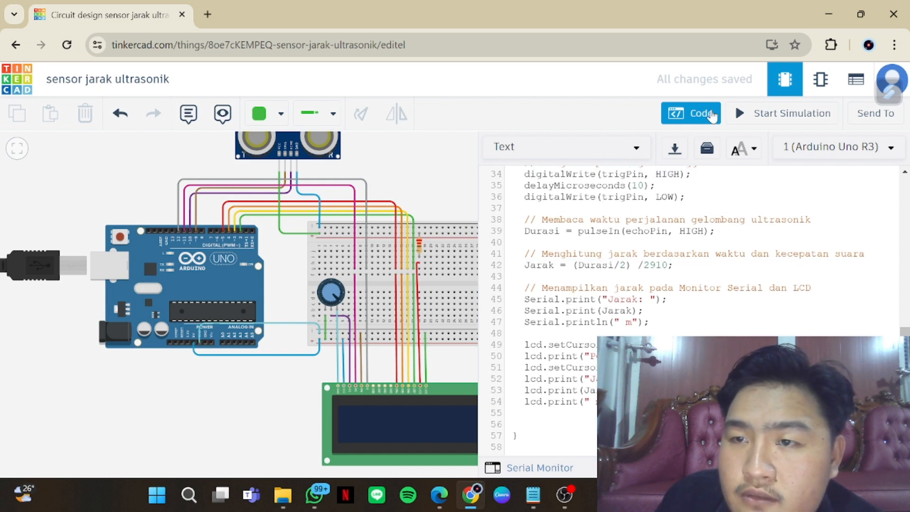
# Start the simulation with the Serial Monitor opened and hide the code editor
pyautogui.click(755, 115)
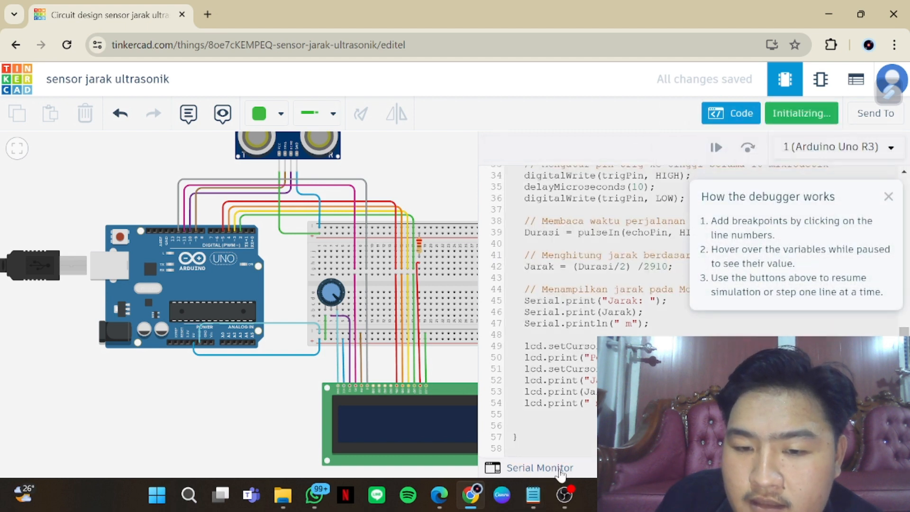
pyautogui.click(540, 468)
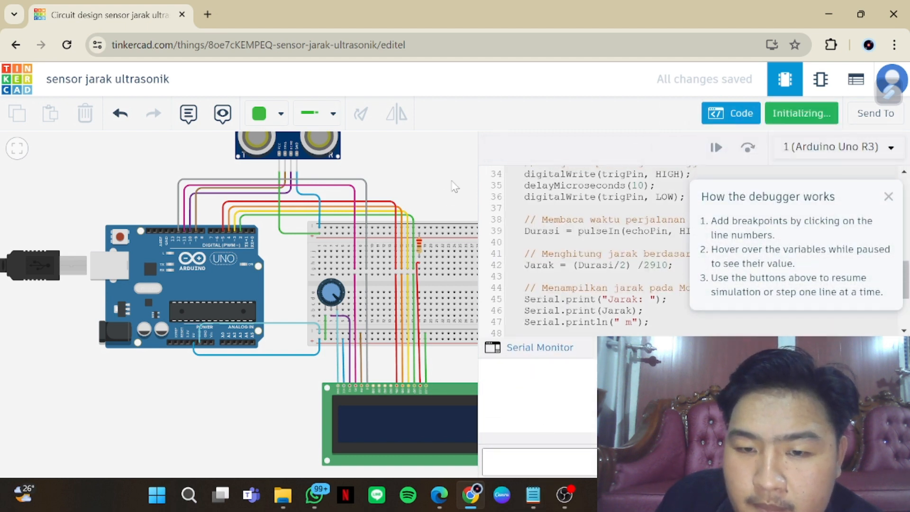
pyautogui.click(740, 113)
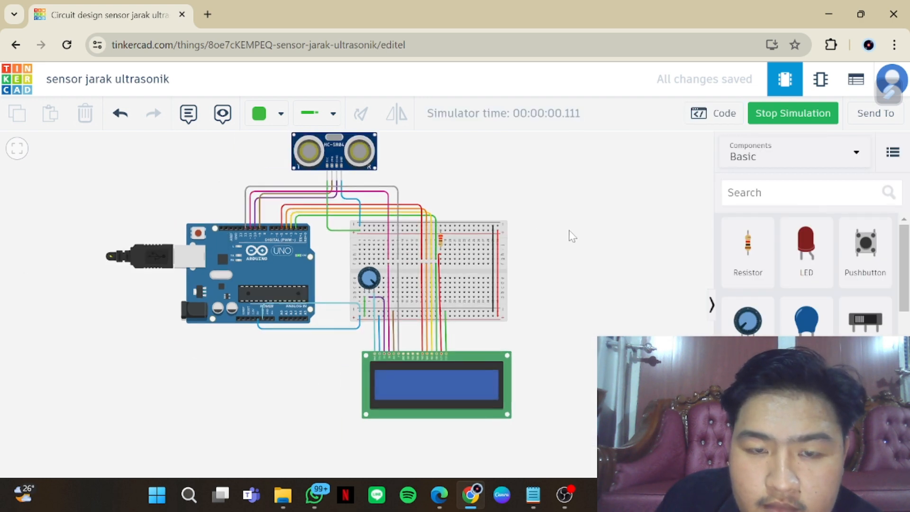
# Select the running ultrasonic sensor and move its target object to about 97 in straight in front of it
pyautogui.scroll(-1, 580, 329)
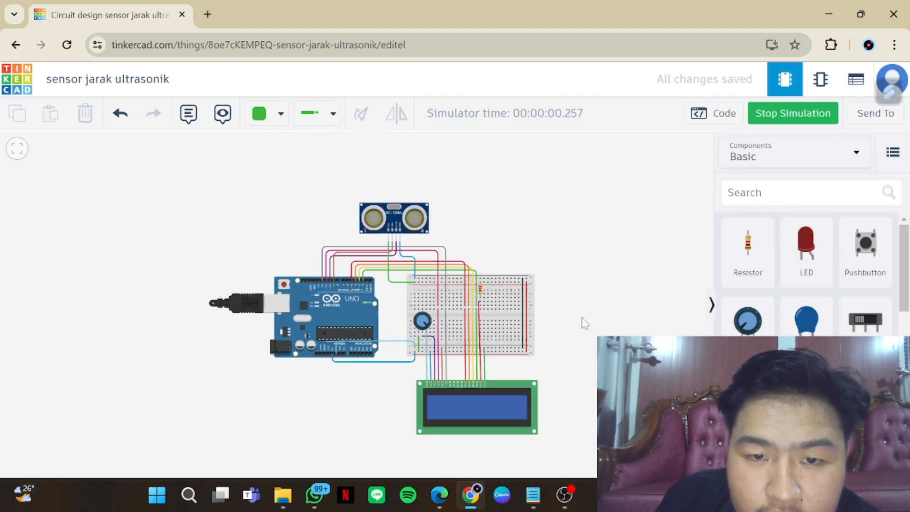
pyautogui.click(406, 228)
pyautogui.scroll(-1, 481, 222)
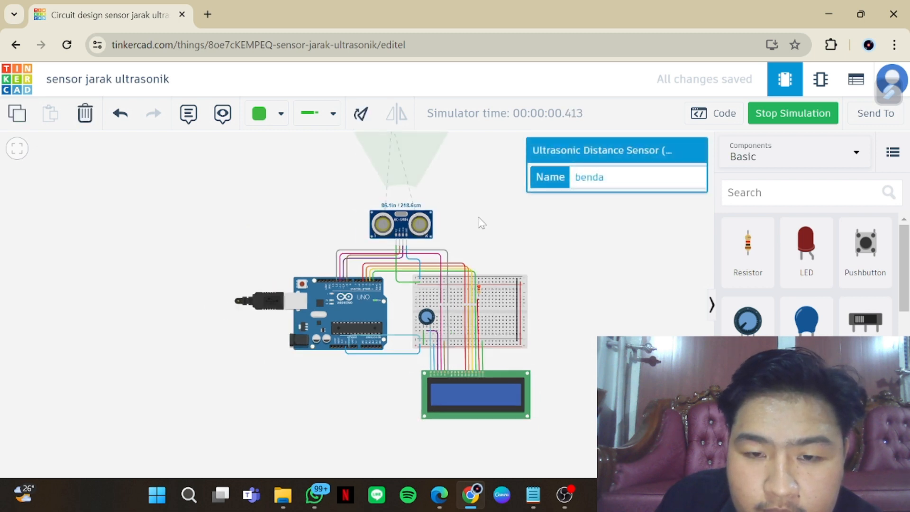
pyautogui.click(497, 231)
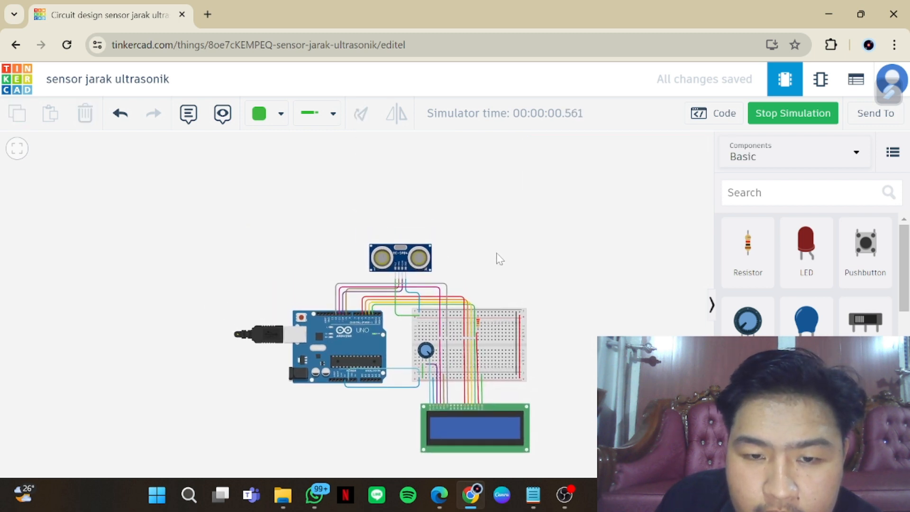
pyautogui.click(419, 262)
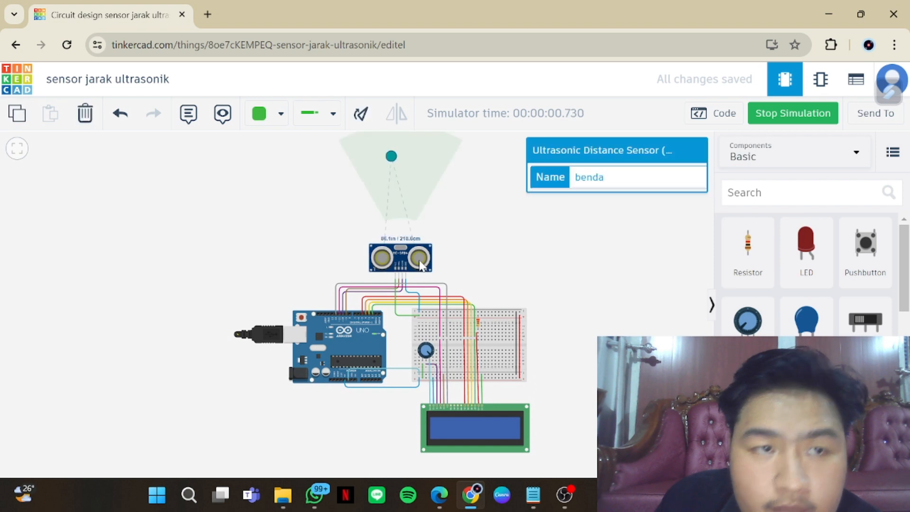
pyautogui.moveTo(389, 158)
pyautogui.mouseDown()
pyautogui.moveTo(401, 181)
pyautogui.moveTo(398, 158)
pyautogui.mouseUp()
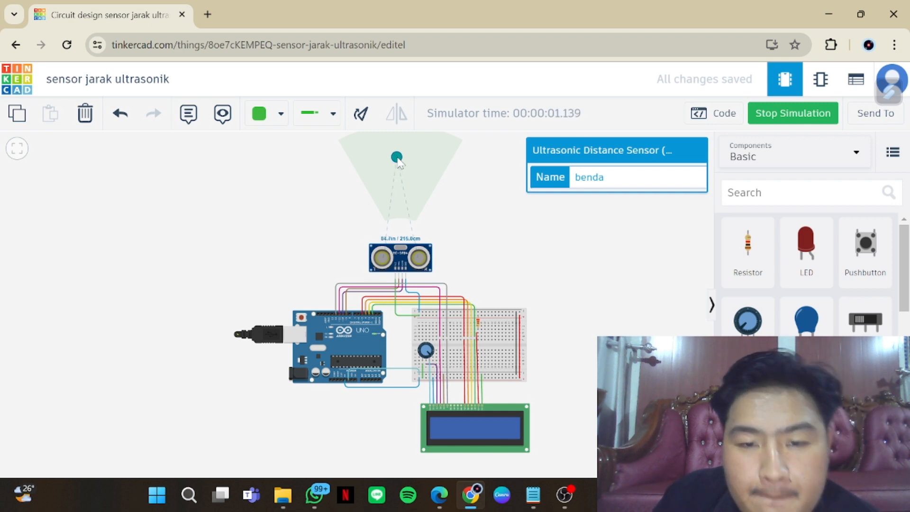
pyautogui.moveTo(398, 160); pyautogui.dragTo(400, 151)
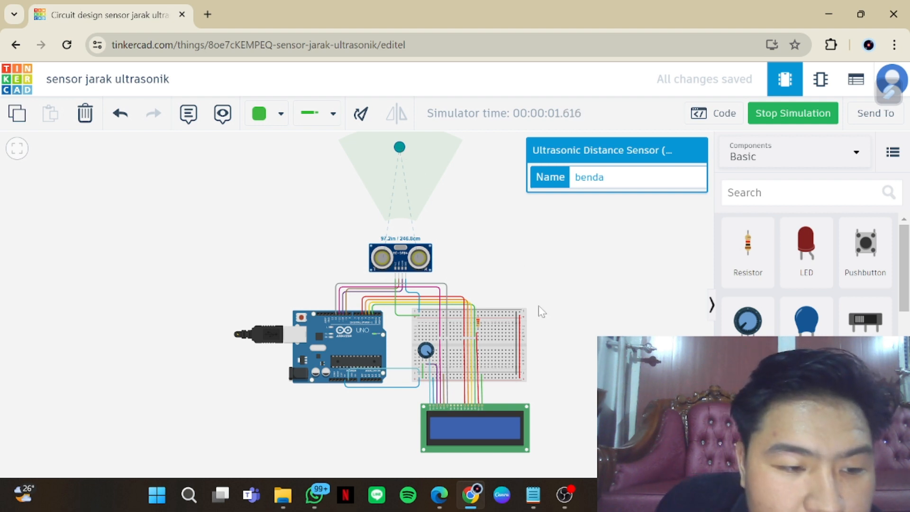
# Examine the LCD in the running simulation and compare it with the distance output in the Serial Monitor
pyautogui.scroll(1, 539, 306)
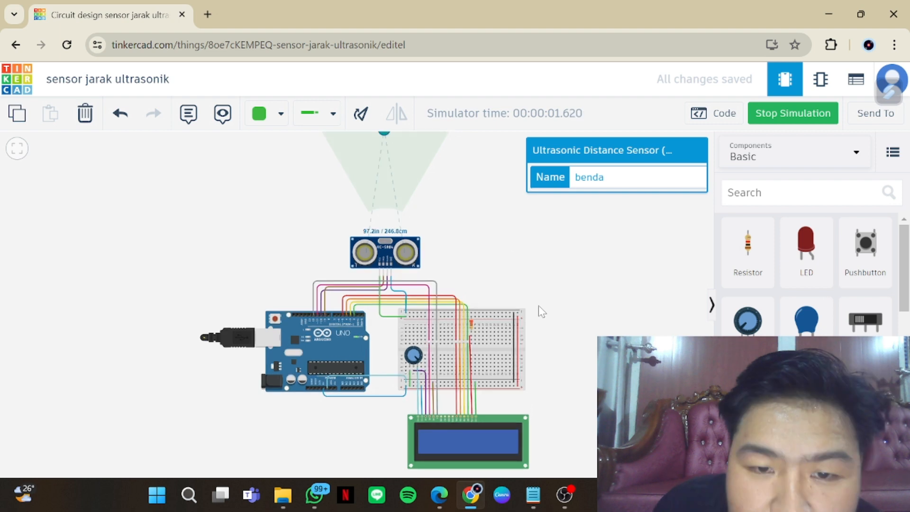
pyautogui.moveTo(571, 332); pyautogui.dragTo(564, 280)
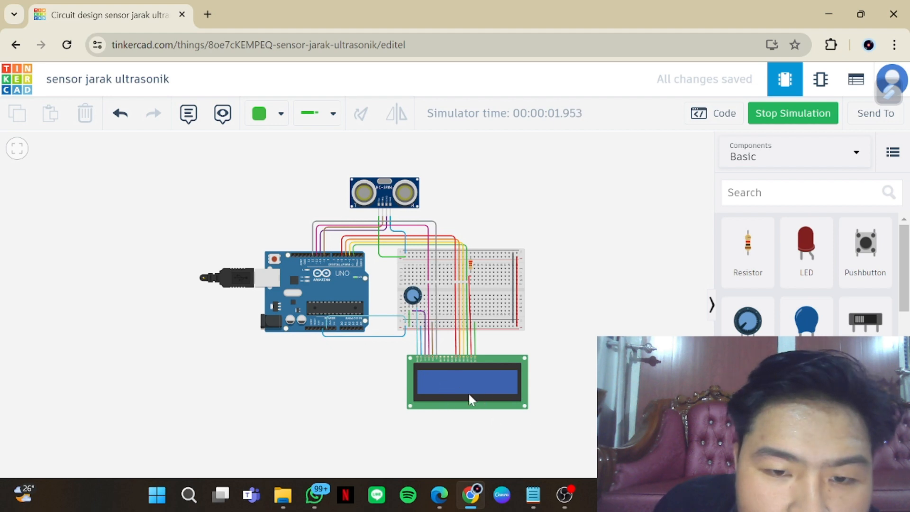
pyautogui.scroll(3, 468, 394)
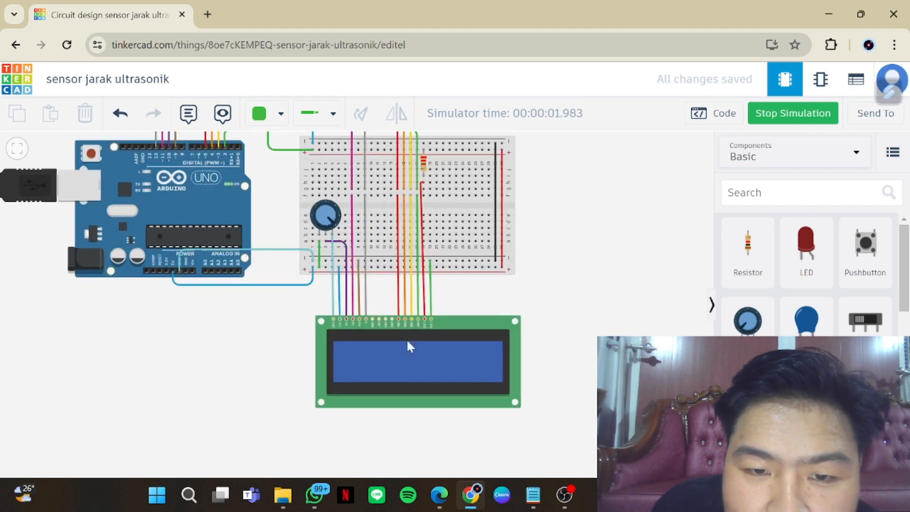
pyautogui.click(697, 114)
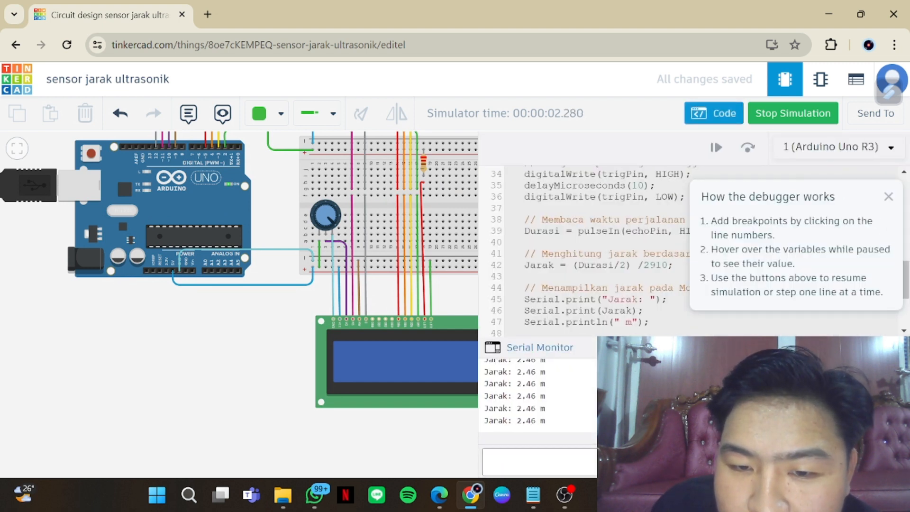
pyautogui.click(415, 365)
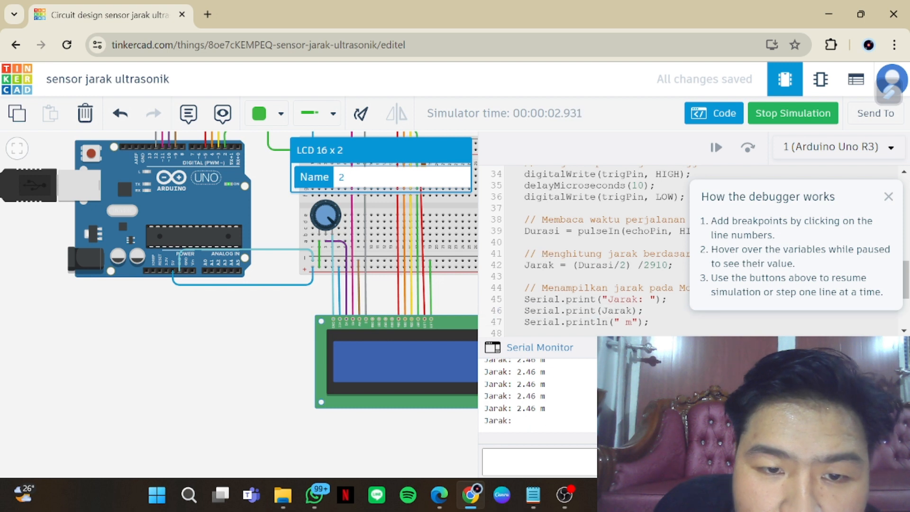
# Dismiss the debugger help and review the code from the distance calculation back to the LCD initialisation in setup
pyautogui.click(887, 197)
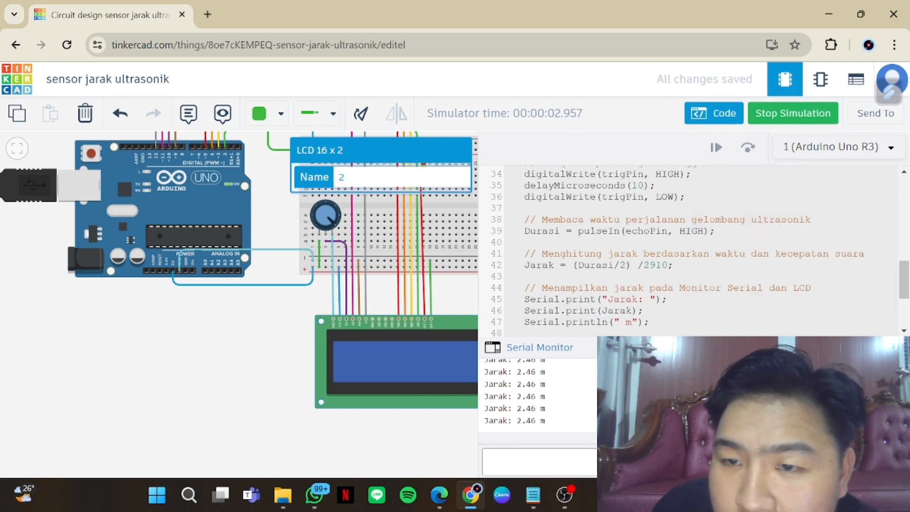
pyautogui.scroll(2, 692, 247)
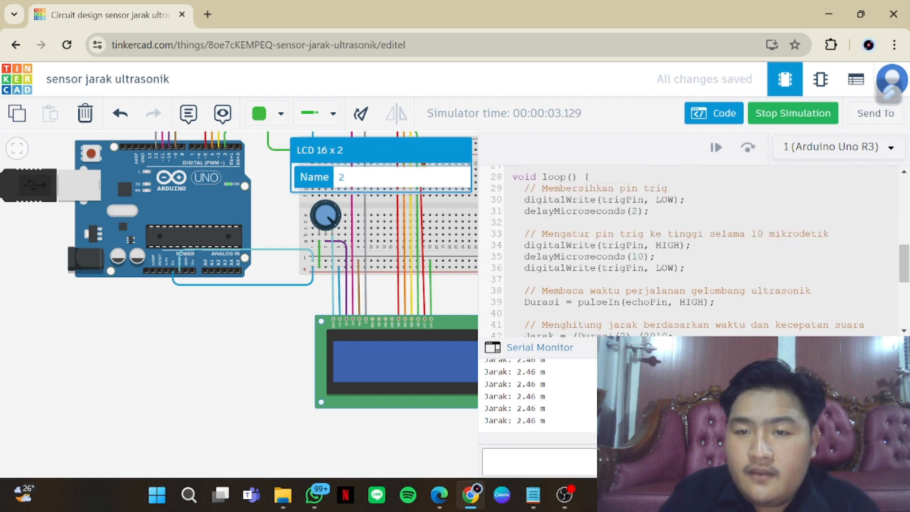
pyautogui.scroll(2, 692, 246)
pyautogui.scroll(-2, 692, 247)
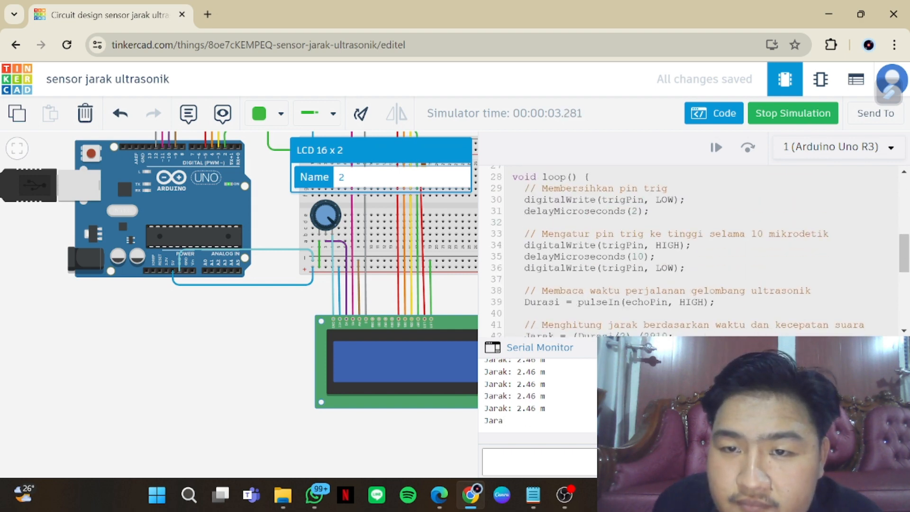
pyautogui.scroll(3, 692, 247)
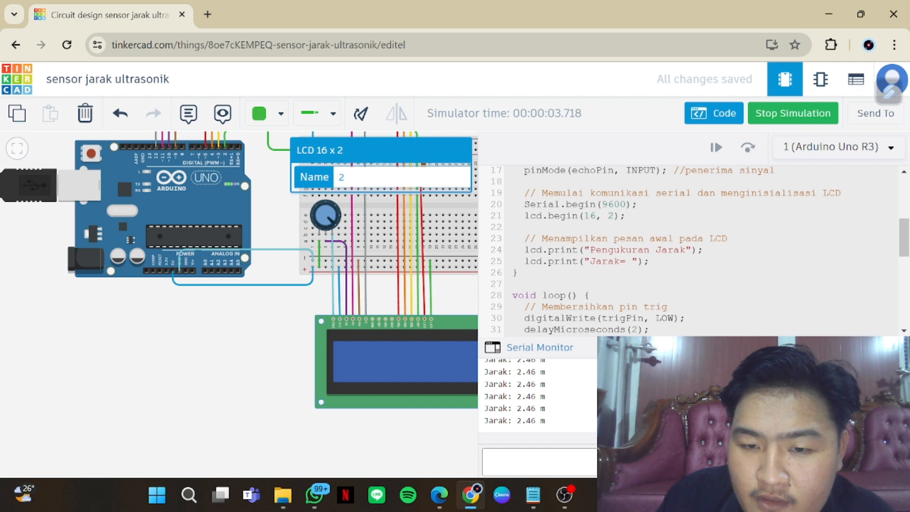
pyautogui.moveTo(257, 357); pyautogui.dragTo(253, 330)
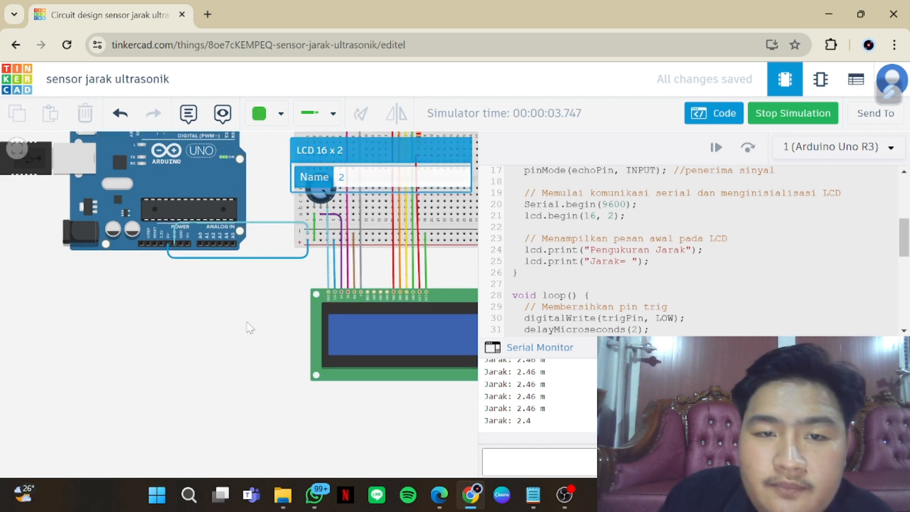
# Stop the simulation, hiding the code editor, and delete the grey wire between Arduino pin 12 and the breadboard
pyautogui.click(760, 113)
pyautogui.click(713, 115)
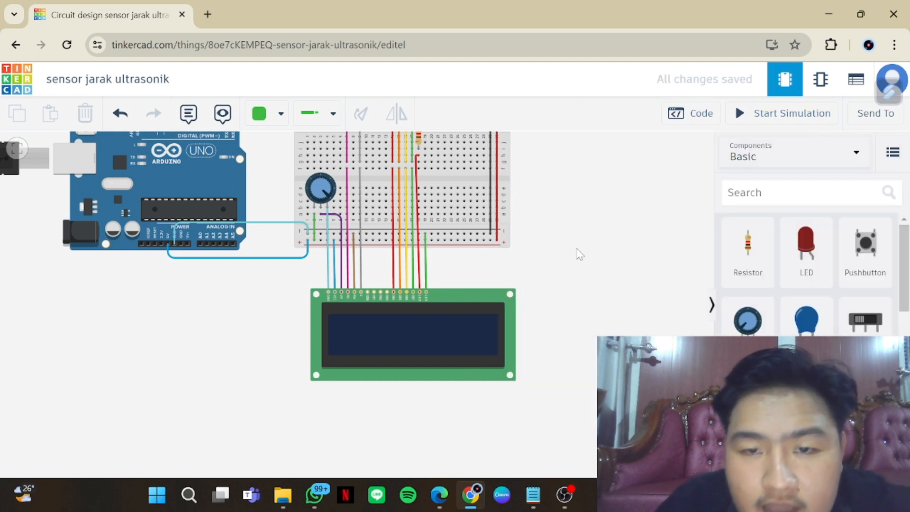
pyautogui.scroll(2, 571, 255)
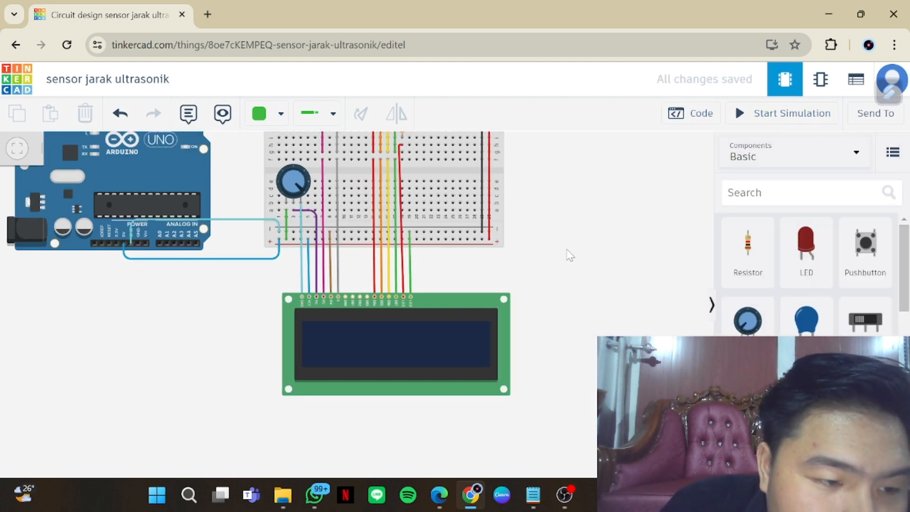
pyautogui.moveTo(569, 246); pyautogui.dragTo(566, 368)
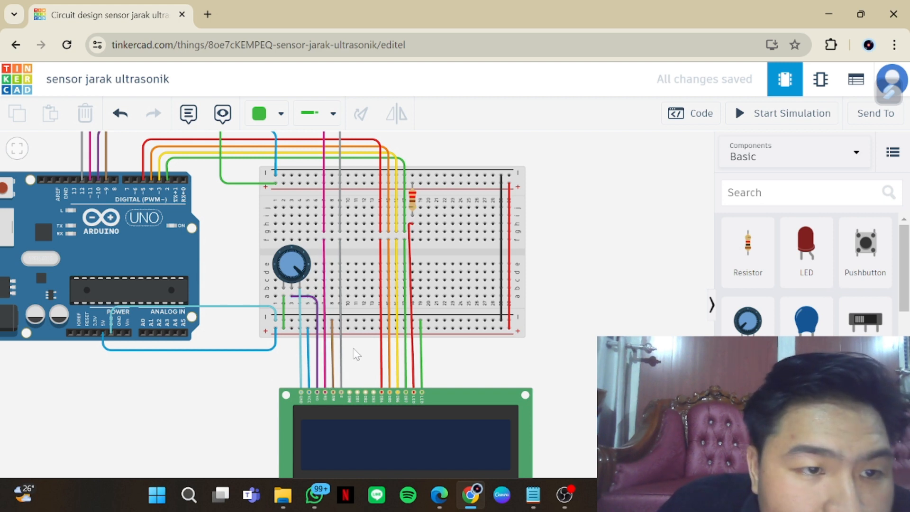
pyautogui.moveTo(363, 360); pyautogui.dragTo(403, 389)
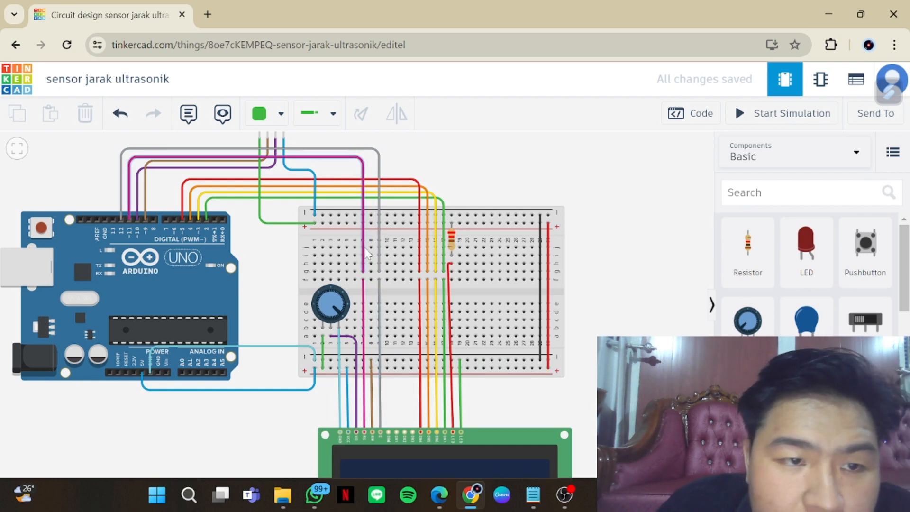
pyautogui.click(154, 149)
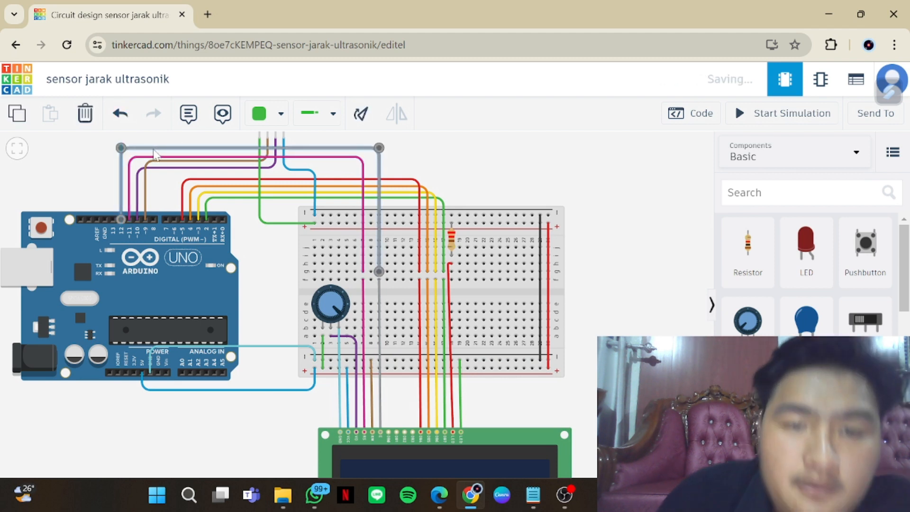
pyautogui.press('Delete')
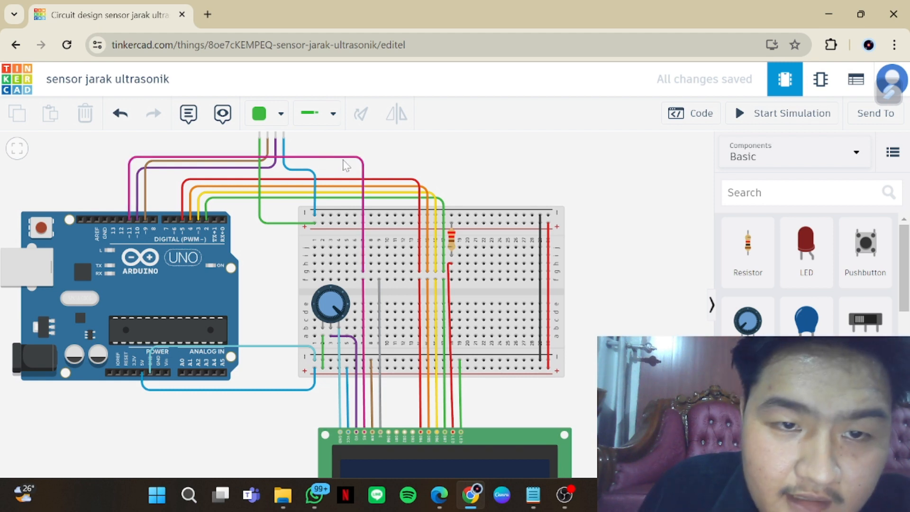
# Move the pink LCD RS wire from Arduino pin 11 to pin 12 and raise its horizontal run above the neighbouring wires
pyautogui.click(260, 157)
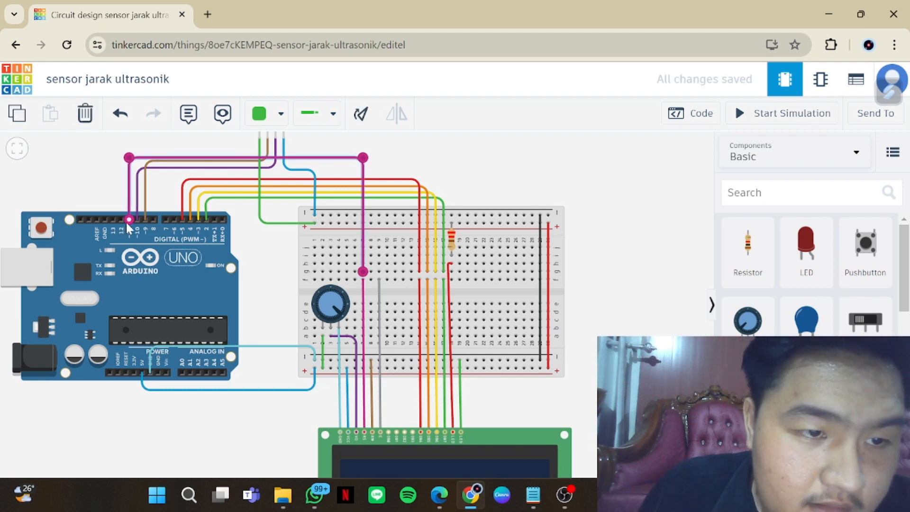
pyautogui.moveTo(129, 219); pyautogui.dragTo(121, 219)
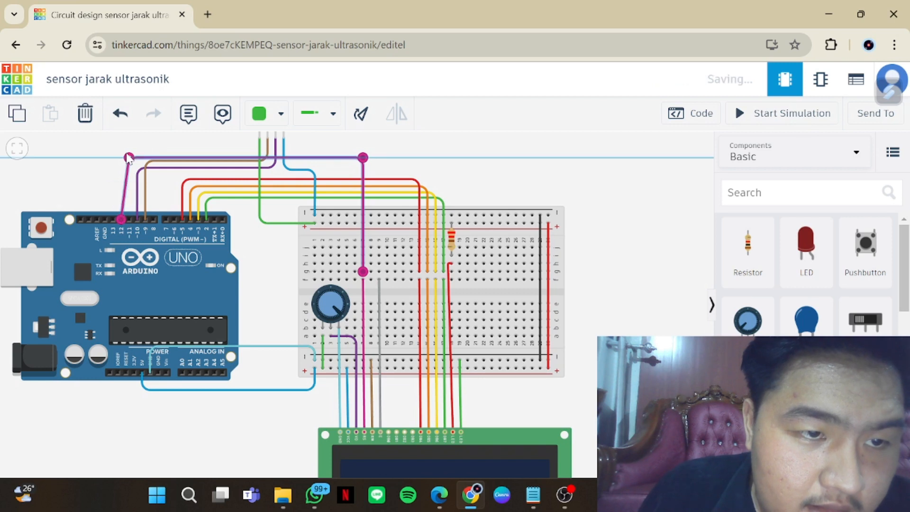
pyautogui.moveTo(128, 157); pyautogui.dragTo(121, 157)
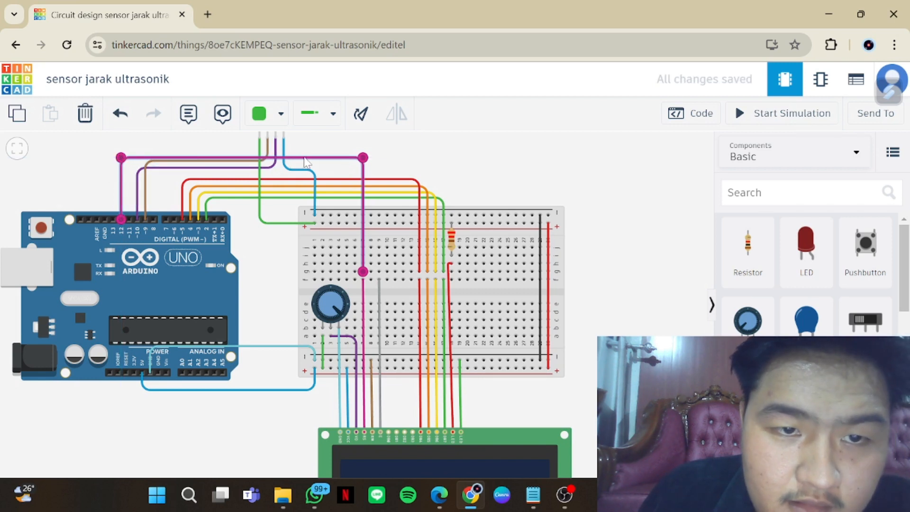
pyautogui.moveTo(307, 159); pyautogui.dragTo(304, 143)
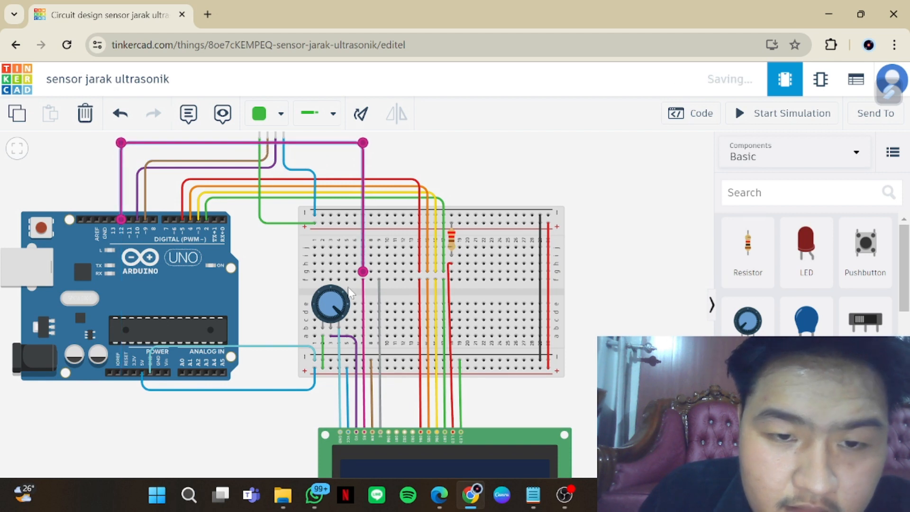
# Wire the breadboard column of the LCD's E pin to Arduino pin 11, straighten the wire's corners and colour it Grey
pyautogui.click(379, 272)
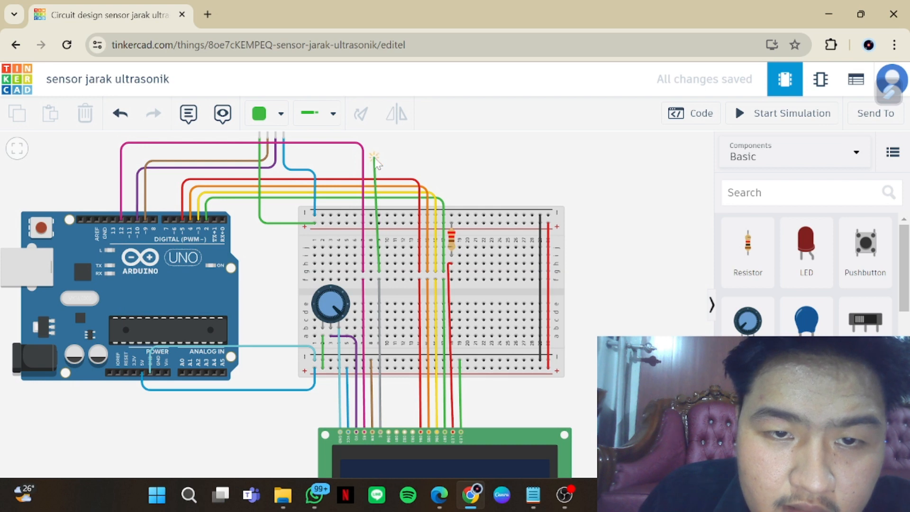
pyautogui.click(374, 157)
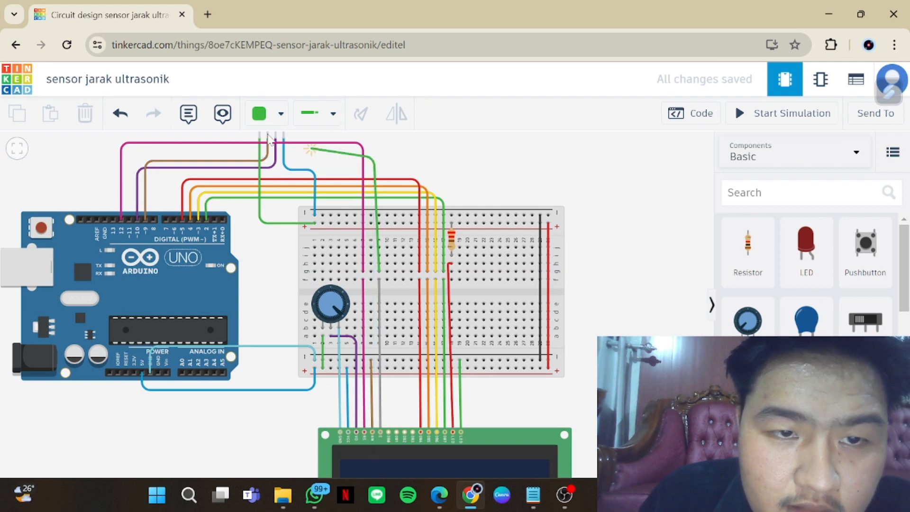
pyautogui.click(124, 157)
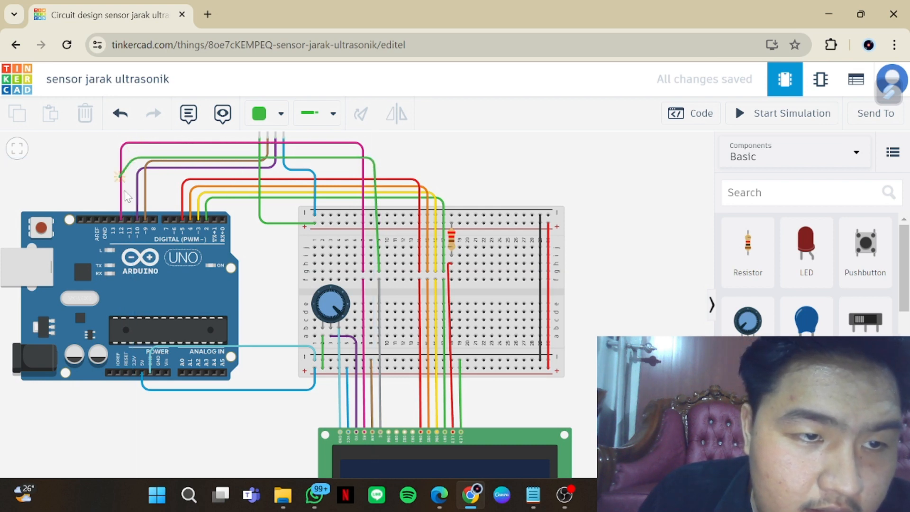
pyautogui.click(129, 219)
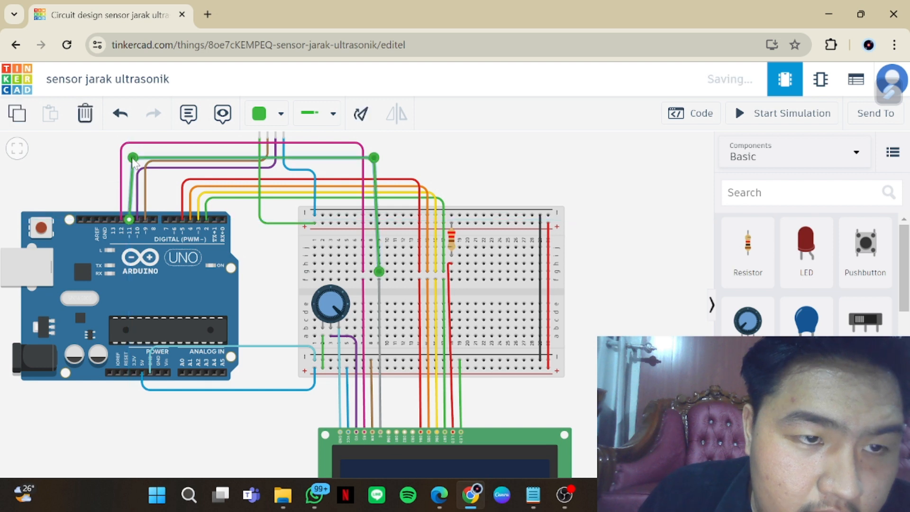
pyautogui.moveTo(132, 157); pyautogui.dragTo(129, 157)
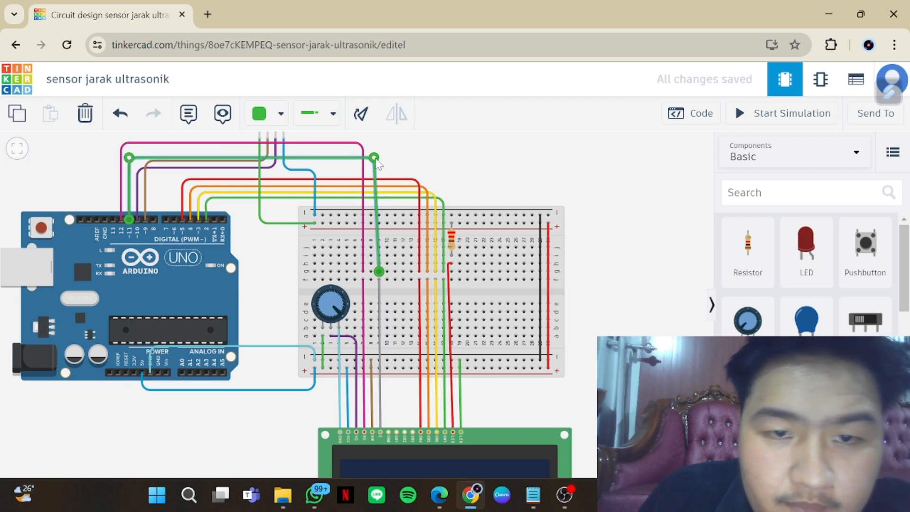
pyautogui.moveTo(377, 159); pyautogui.dragTo(379, 159)
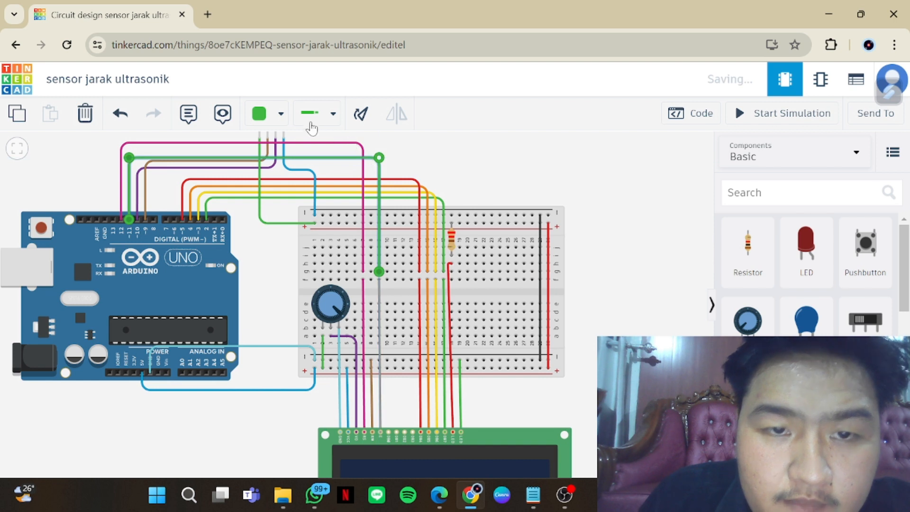
pyautogui.click(279, 117)
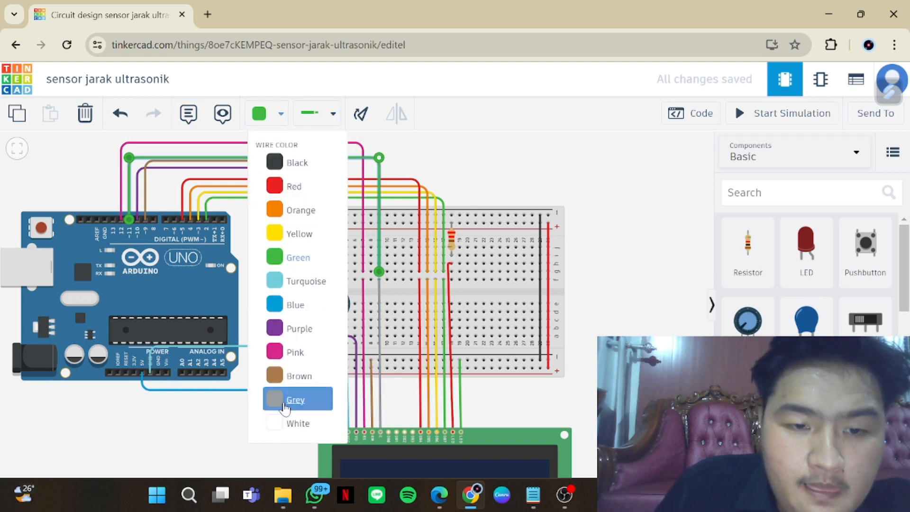
pyautogui.click(294, 399)
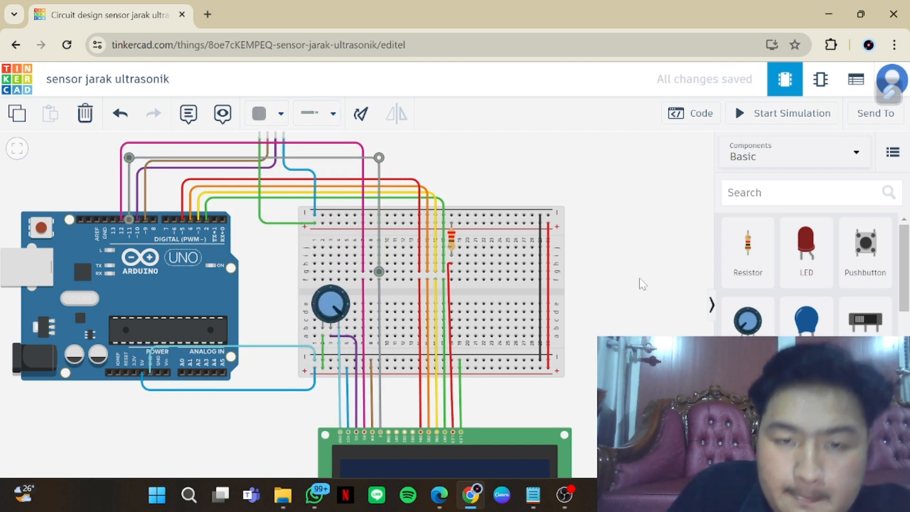
# Start the simulation again with the rewired LCD and check the whole circuit
pyautogui.click(757, 116)
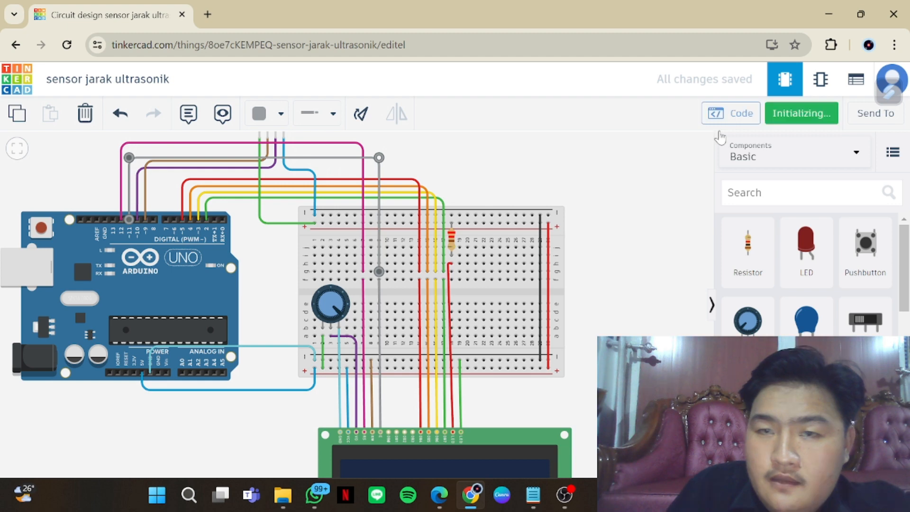
pyautogui.scroll(-4, 560, 292)
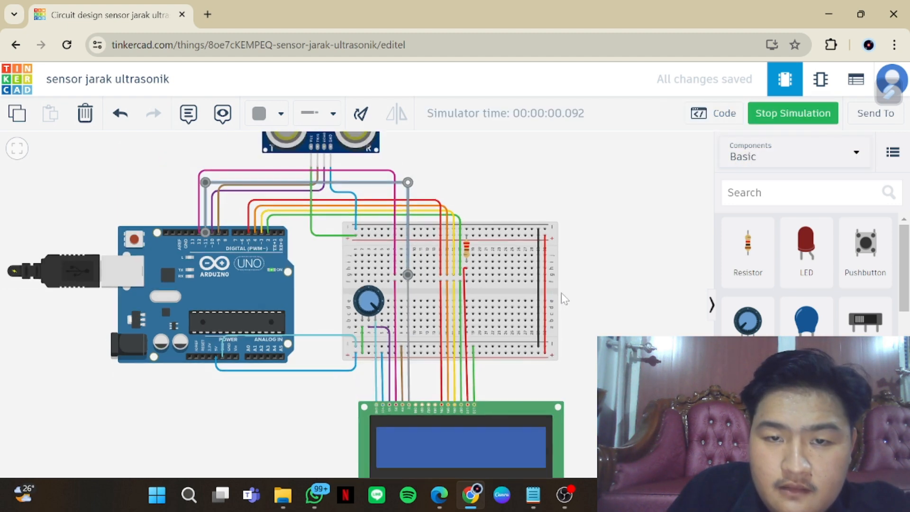
pyautogui.scroll(-2, 584, 293)
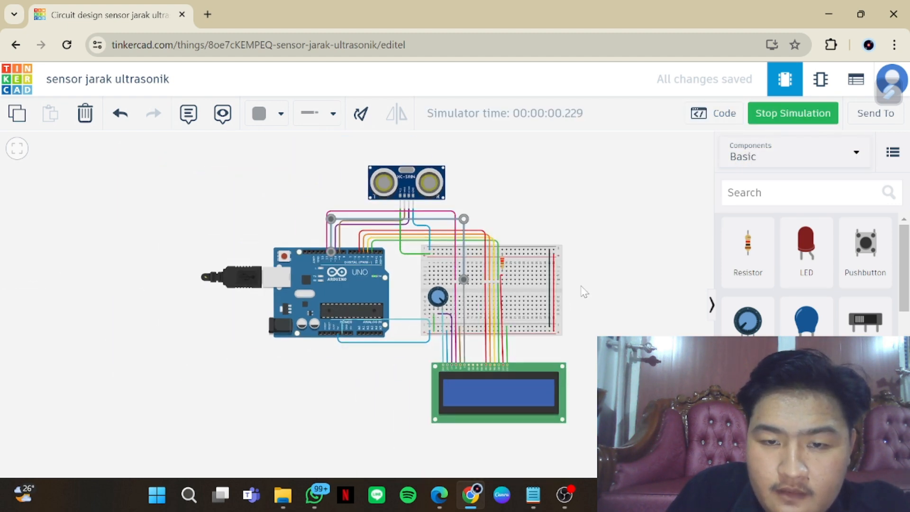
pyautogui.moveTo(472, 204); pyautogui.dragTo(481, 242)
# Test the running ultrasonic sensor by moving its target object to about 246.8 cm and check the LCD
pyautogui.click(427, 209)
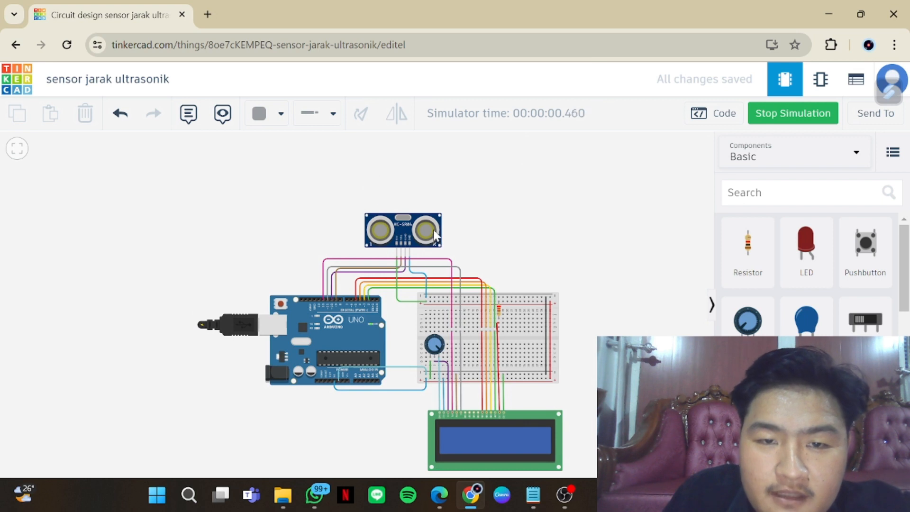
pyautogui.click(434, 236)
pyautogui.moveTo(415, 157); pyautogui.dragTo(413, 172)
pyautogui.moveTo(503, 280); pyautogui.dragTo(494, 253)
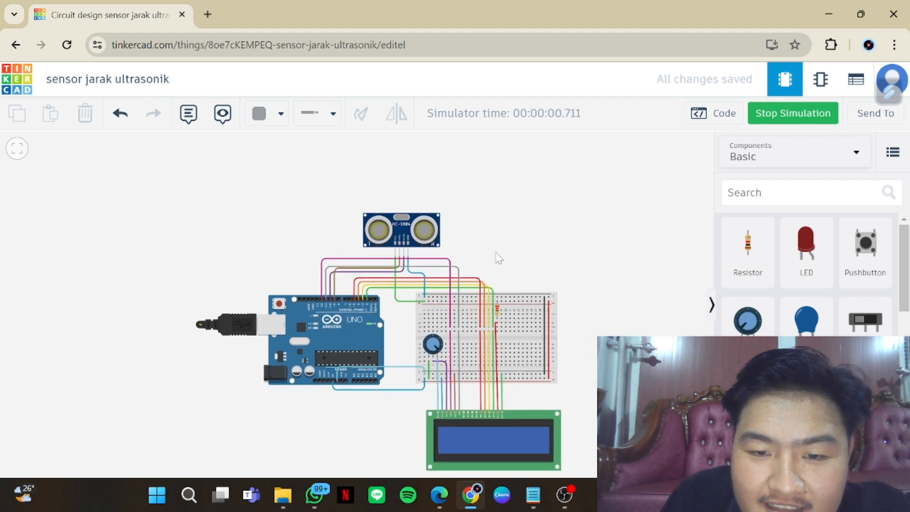
pyautogui.click(429, 238)
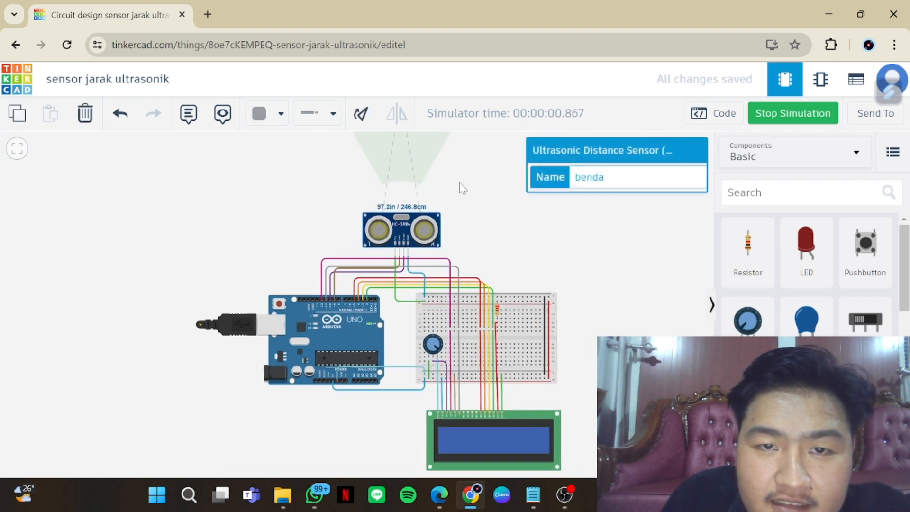
pyautogui.click(462, 231)
pyautogui.scroll(-2, 448, 258)
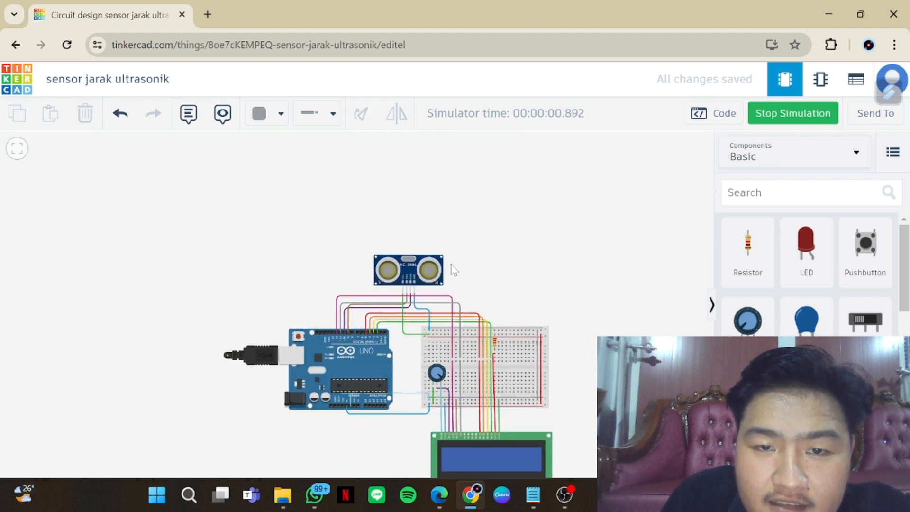
# Reselect the ultrasonic sensor and move its target object to about 243 cm, checking the LCD's response
pyautogui.click(438, 265)
pyautogui.moveTo(416, 166)
pyautogui.mouseDown()
pyautogui.moveTo(435, 189)
pyautogui.moveTo(402, 174)
pyautogui.mouseUp()
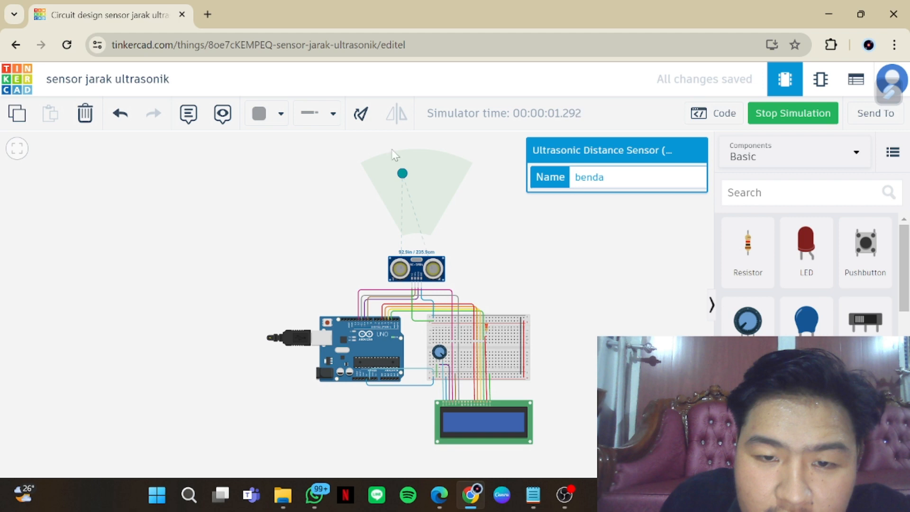
pyautogui.moveTo(408, 178); pyautogui.dragTo(417, 175)
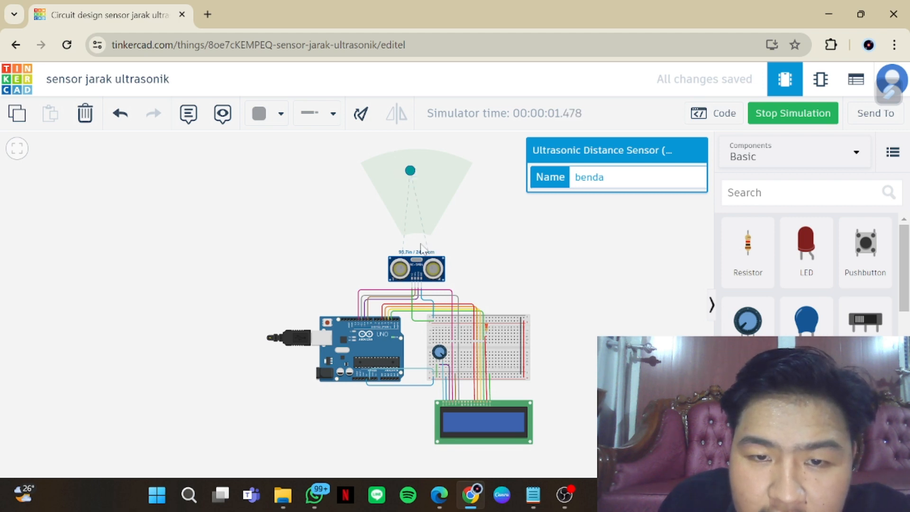
pyautogui.scroll(3, 435, 266)
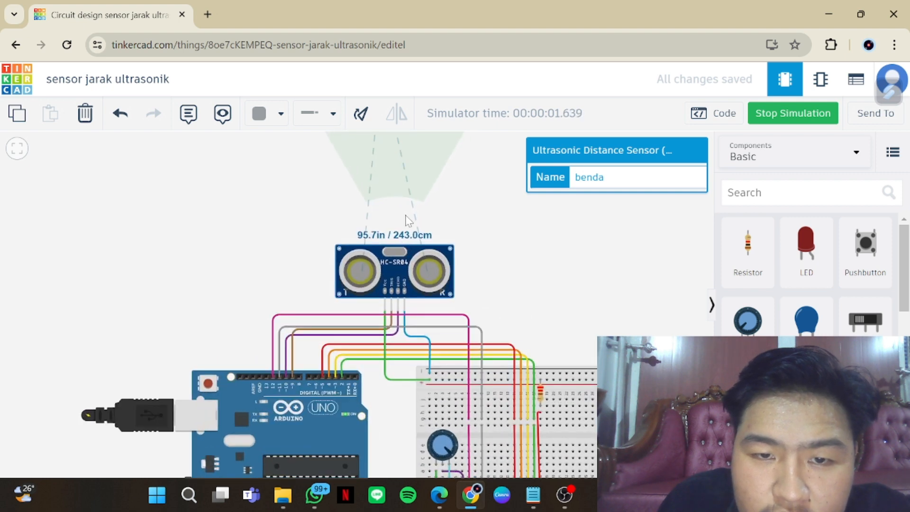
pyautogui.scroll(-4, 473, 286)
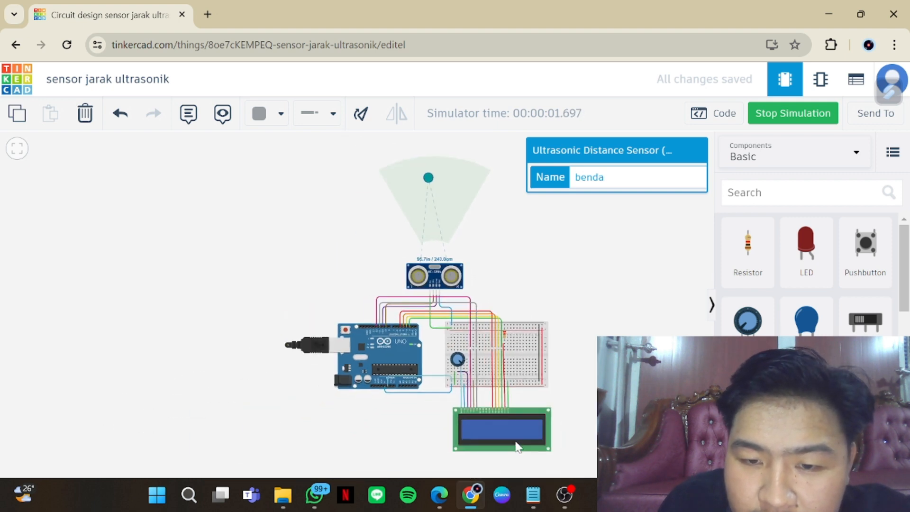
# Check the distance output in the Serial Monitor, hide the code editor and inspect the wiring between the LCD, breadboard and Arduino
pyautogui.click(716, 116)
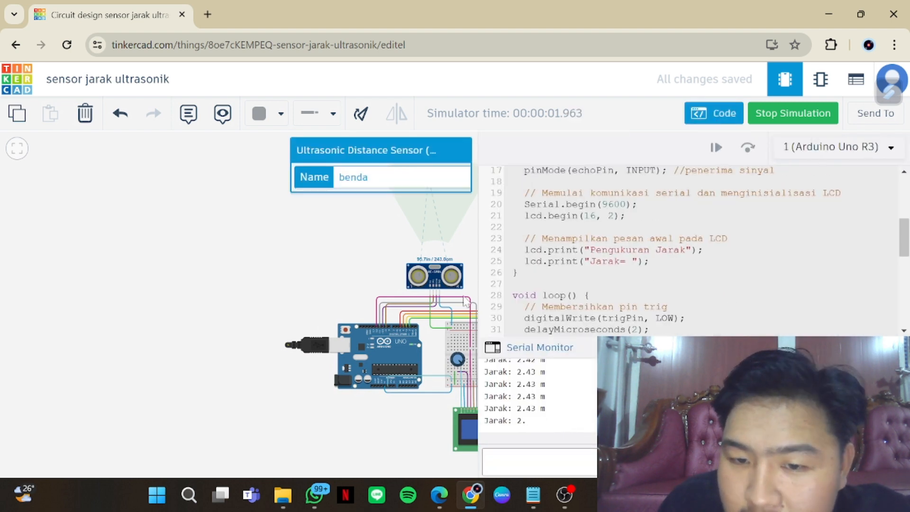
pyautogui.click(425, 430)
pyautogui.moveTo(437, 416); pyautogui.dragTo(399, 407)
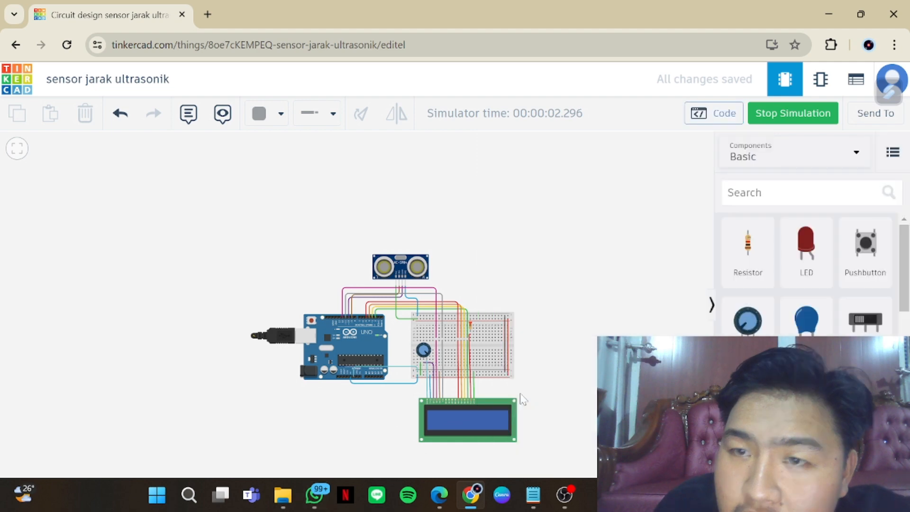
pyautogui.scroll(5, 523, 400)
pyautogui.moveTo(530, 408); pyautogui.dragTo(550, 362)
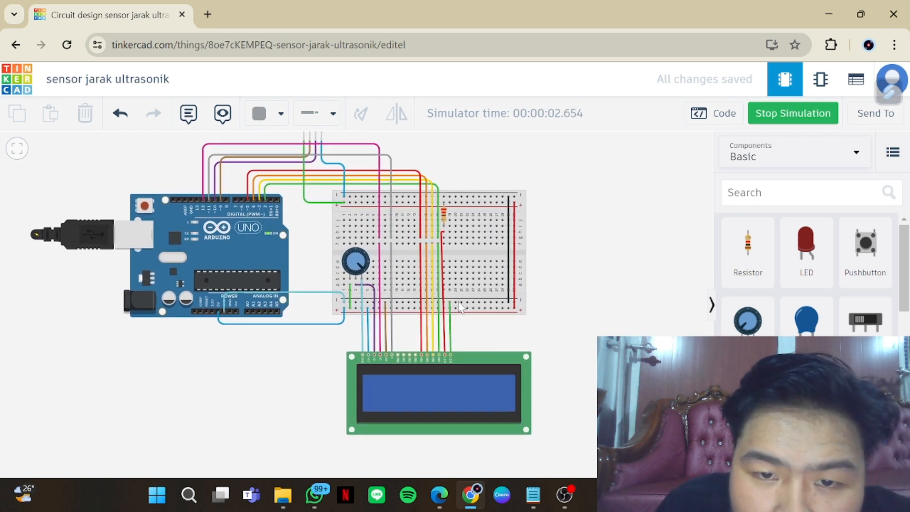
pyautogui.click(440, 349)
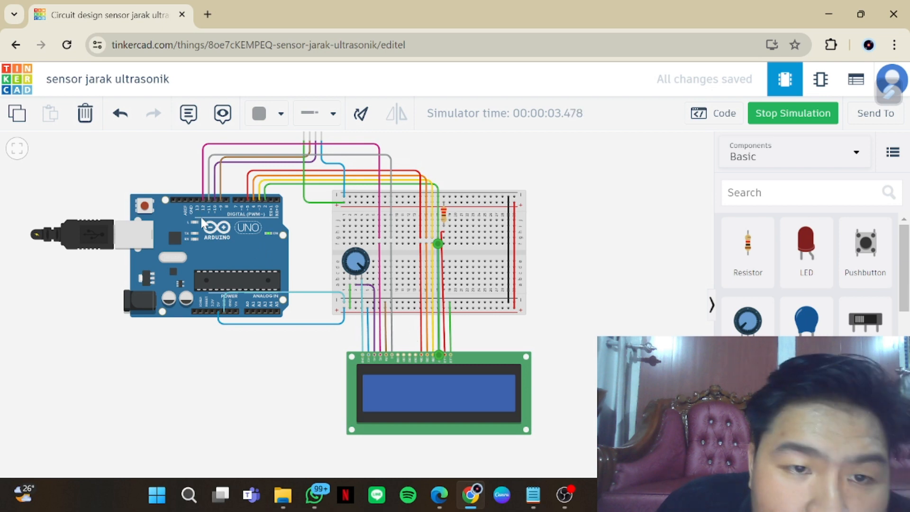
pyautogui.scroll(-2, 589, 341)
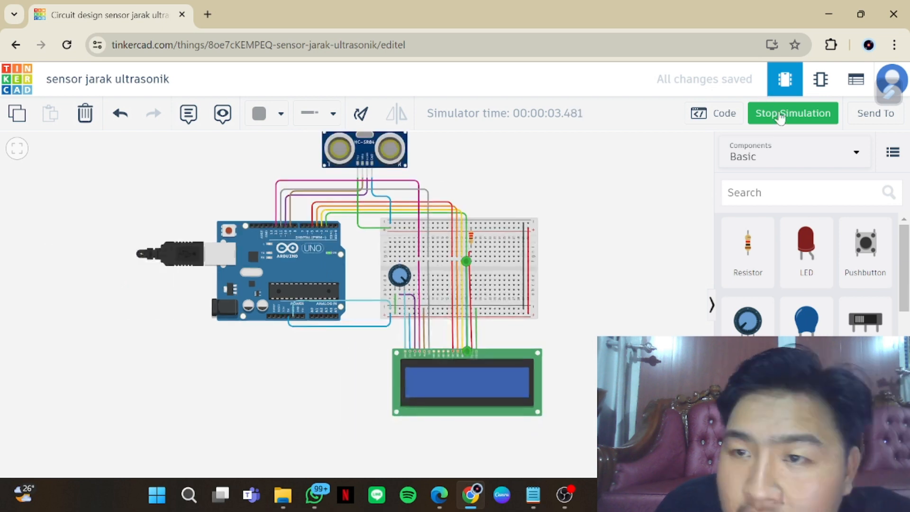
# Stop the simulation and return to the dashboard of circuit designs
pyautogui.click(780, 117)
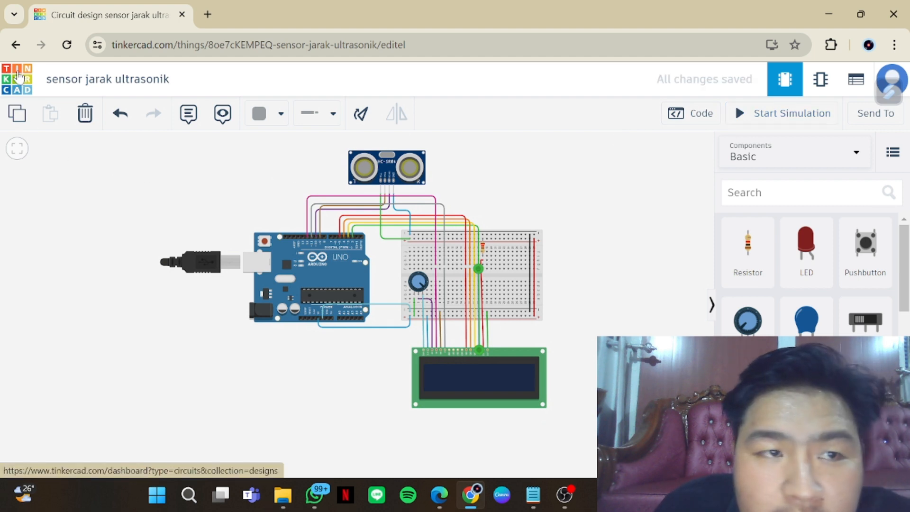
pyautogui.click(18, 76)
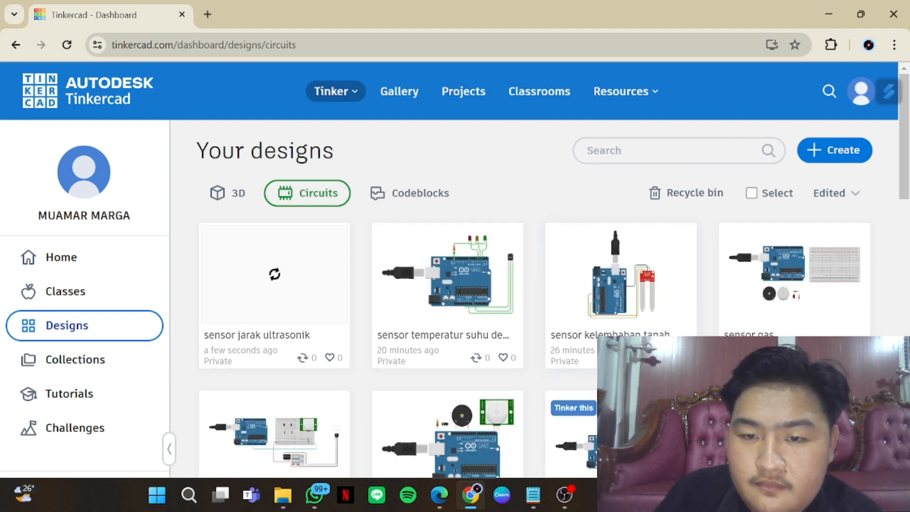
pyautogui.click(565, 496)
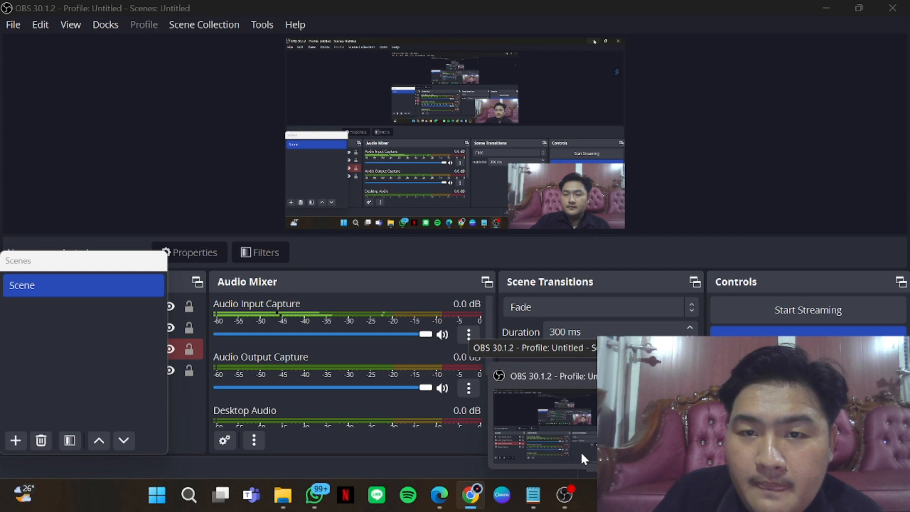
pyautogui.click(581, 451)
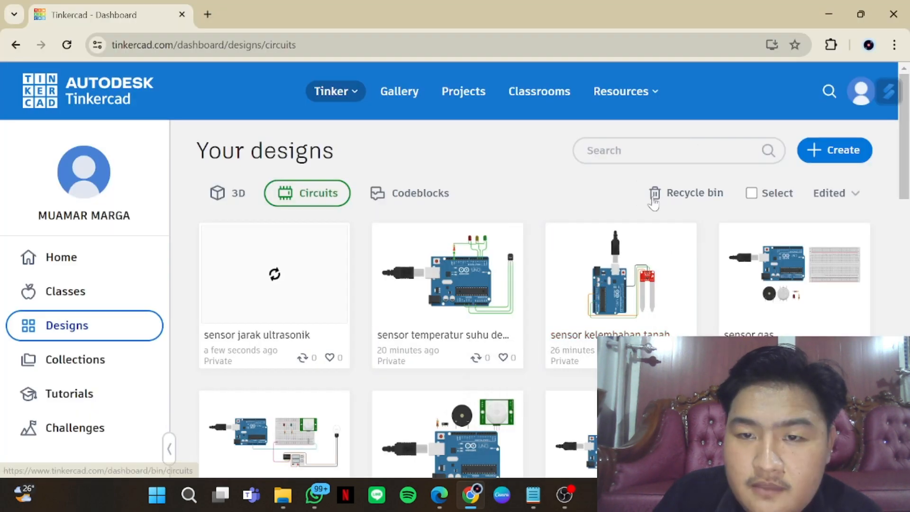
# Open the "sensor gas" circuit from the designs dashboard for editing
pyautogui.scroll(-1, 592, 337)
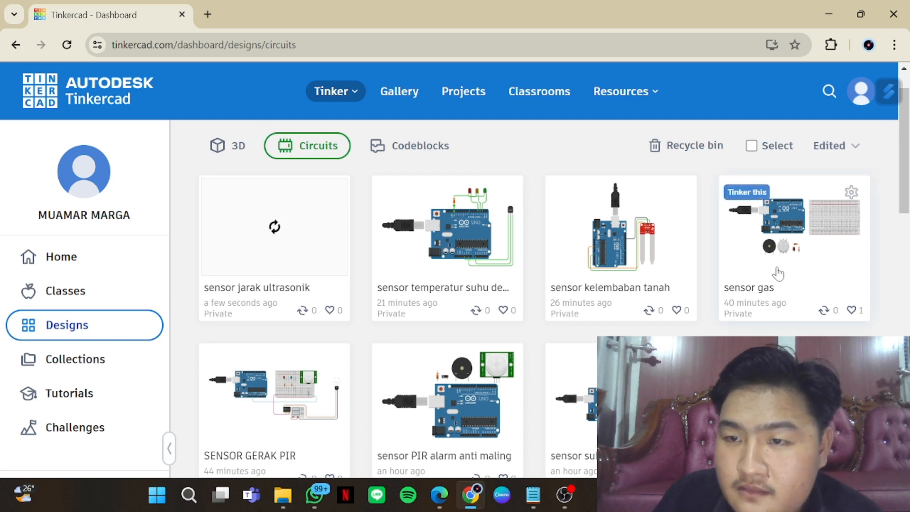
pyautogui.click(764, 287)
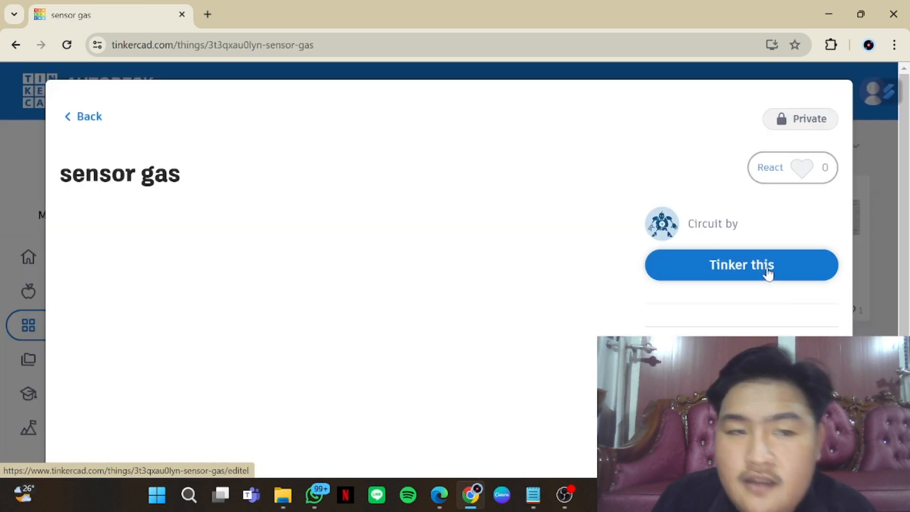
pyautogui.click(768, 268)
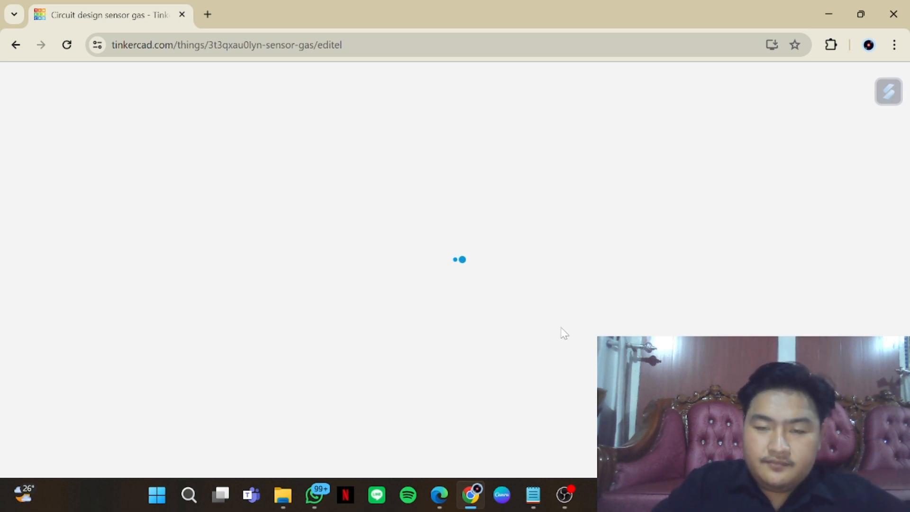
pyautogui.click(569, 486)
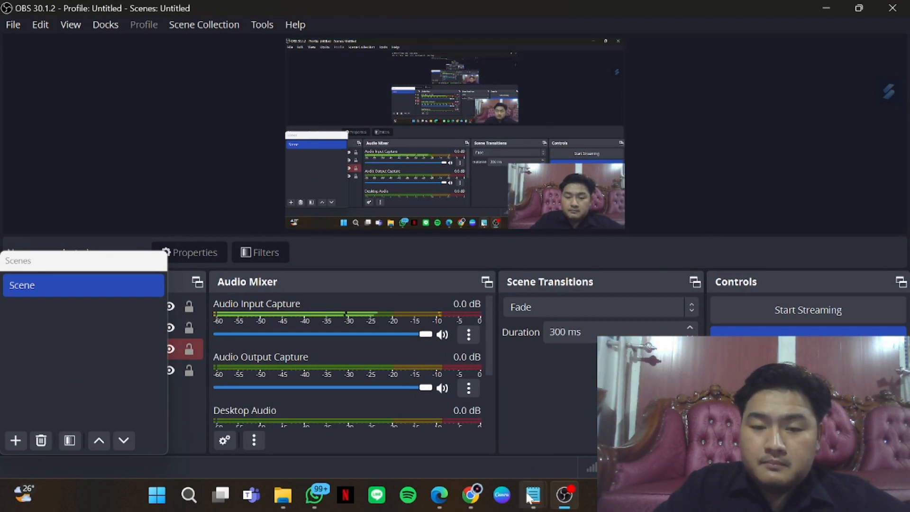
pyautogui.click(479, 500)
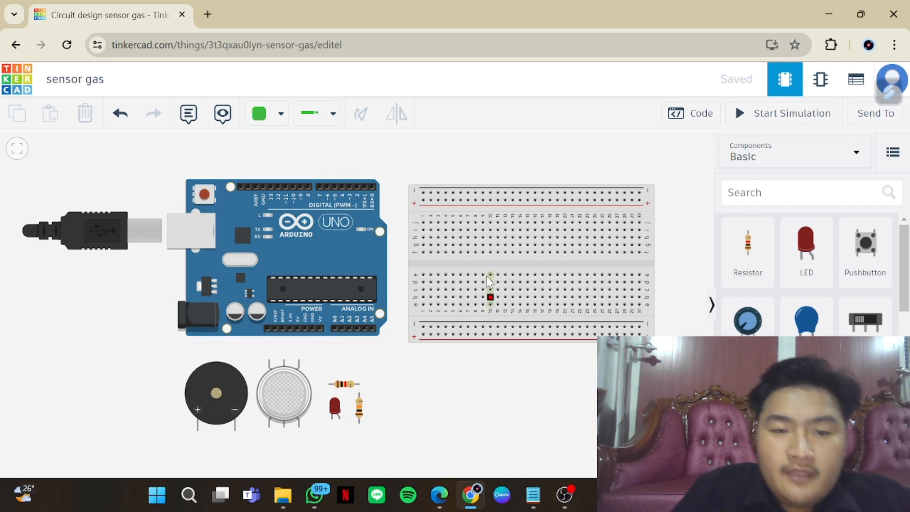
# Identify the loose parts below the Arduino by selecting the vertical resistor, the LED, the gas sensor and the piezo in turn
pyautogui.click(360, 417)
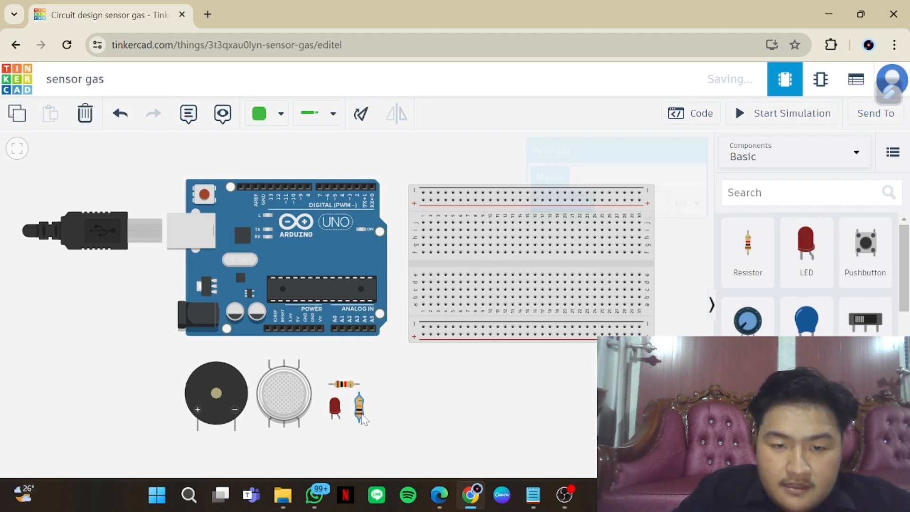
pyautogui.click(334, 408)
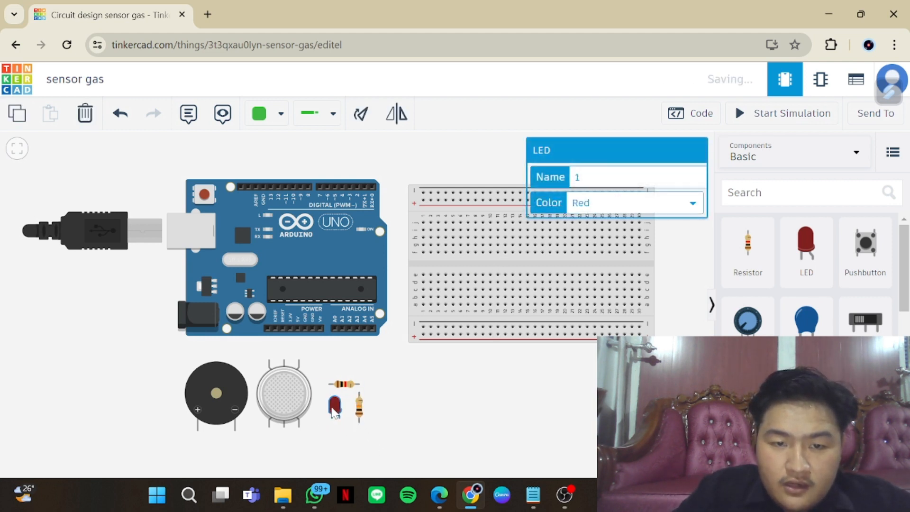
pyautogui.click(283, 405)
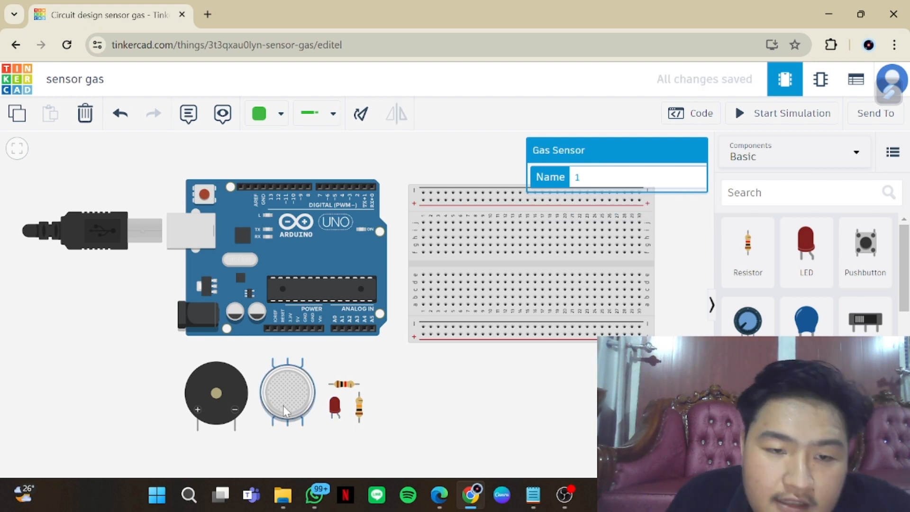
pyautogui.click(207, 370)
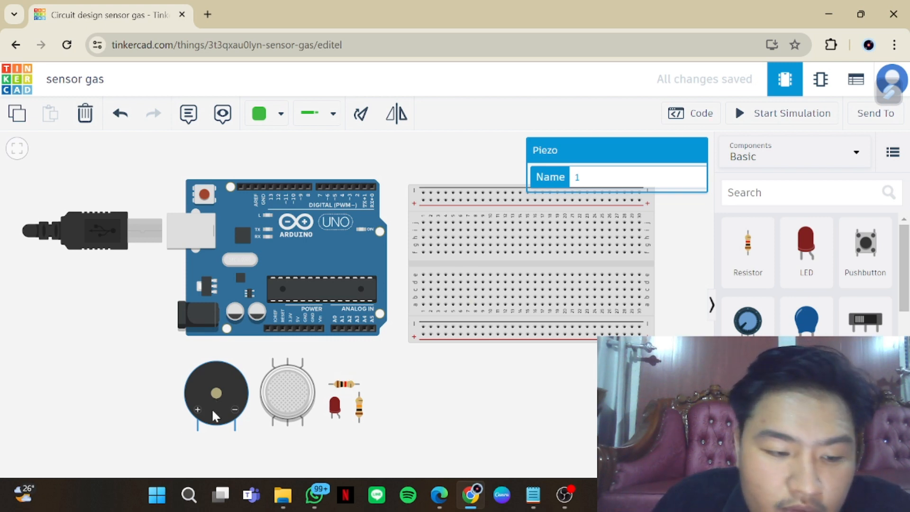
# Place the piezo at the upper middle of the breadboard with both legs in the upper terminal rows
pyautogui.moveTo(223, 402); pyautogui.dragTo(586, 236)
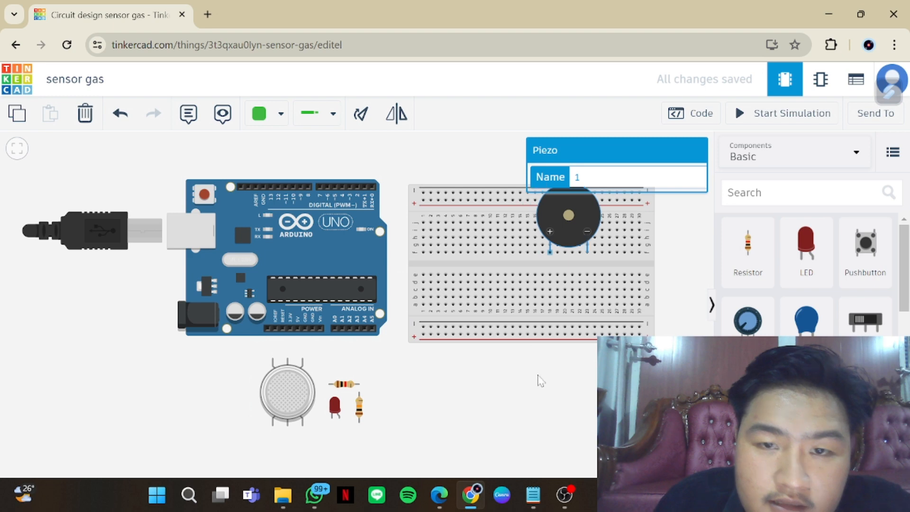
pyautogui.scroll(-2, 540, 380)
pyautogui.moveTo(473, 413); pyautogui.dragTo(284, 463)
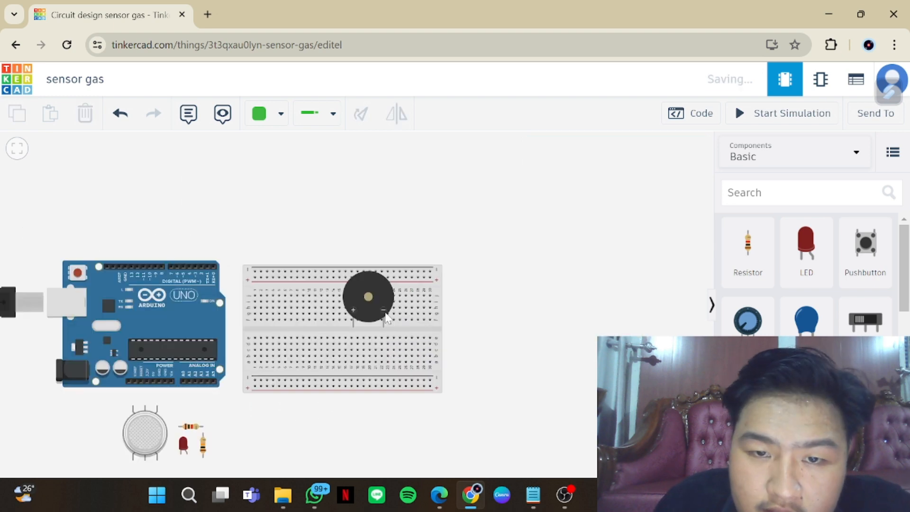
pyautogui.scroll(2, 473, 327)
pyautogui.moveTo(473, 328); pyautogui.dragTo(540, 327)
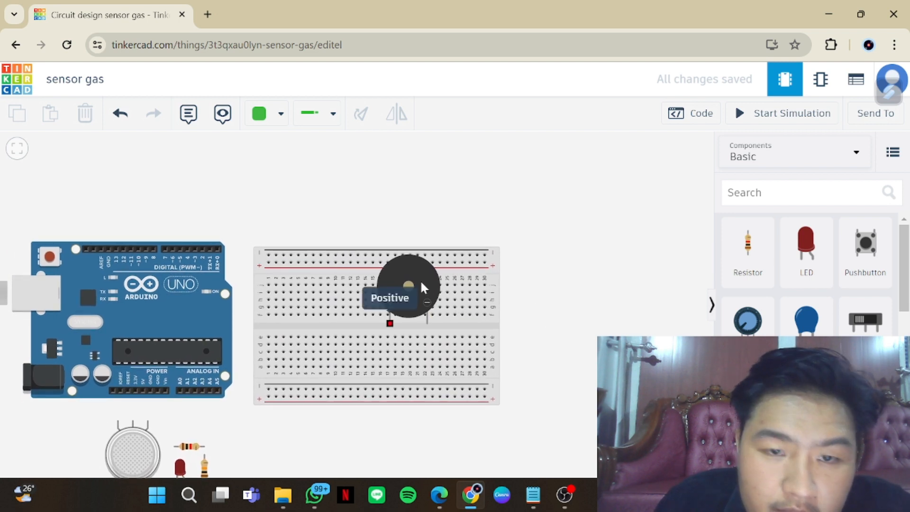
pyautogui.moveTo(406, 294); pyautogui.dragTo(384, 261)
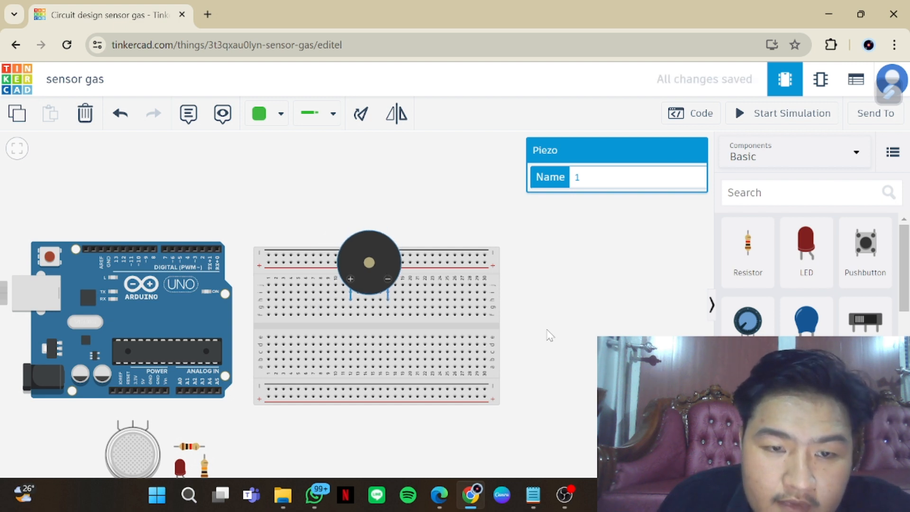
# Place the gas sensor on the upper half of the breadboard right of the piezo, and the red LED left of the piezo
pyautogui.scroll(-3, 544, 329)
pyautogui.moveTo(246, 416); pyautogui.dragTo(464, 311)
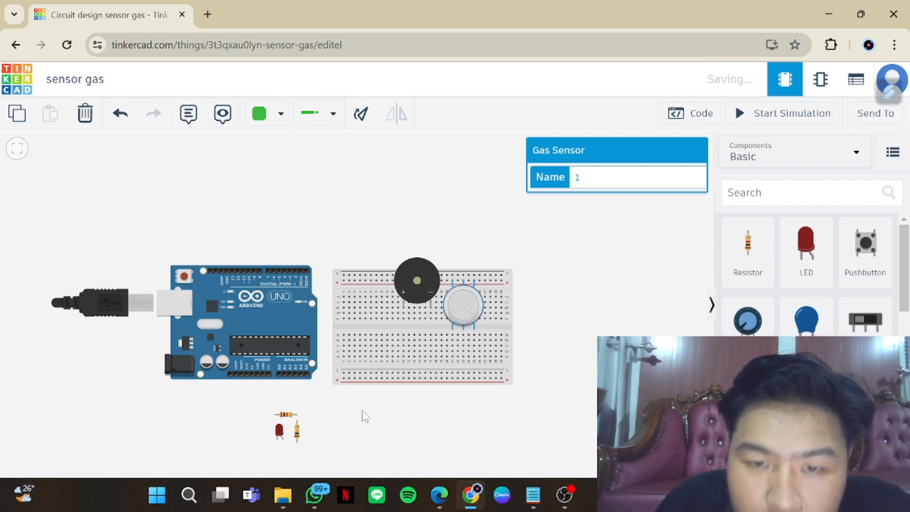
pyautogui.click(281, 431)
pyautogui.moveTo(282, 433); pyautogui.dragTo(379, 308)
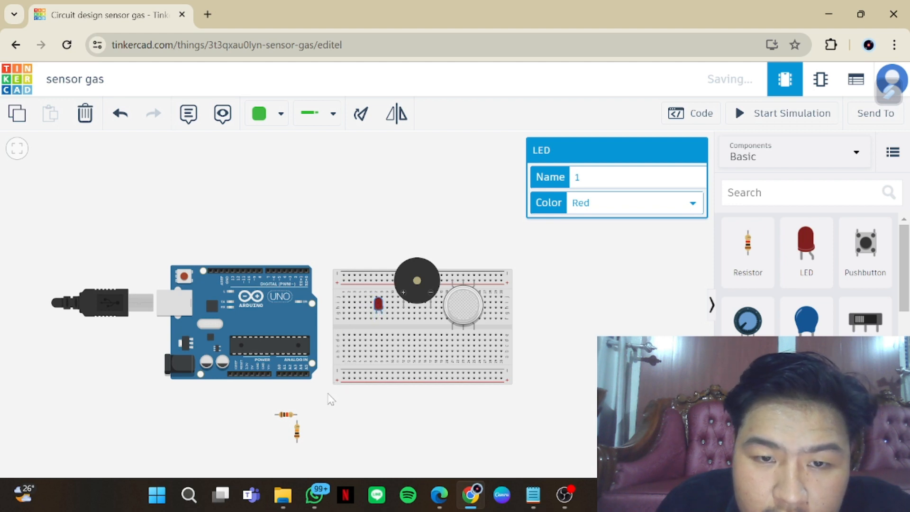
# Place the horizontal 1 kΩ resistor on the breadboard just below the red LED
pyautogui.click(285, 414)
pyautogui.moveTo(284, 415); pyautogui.dragTo(363, 322)
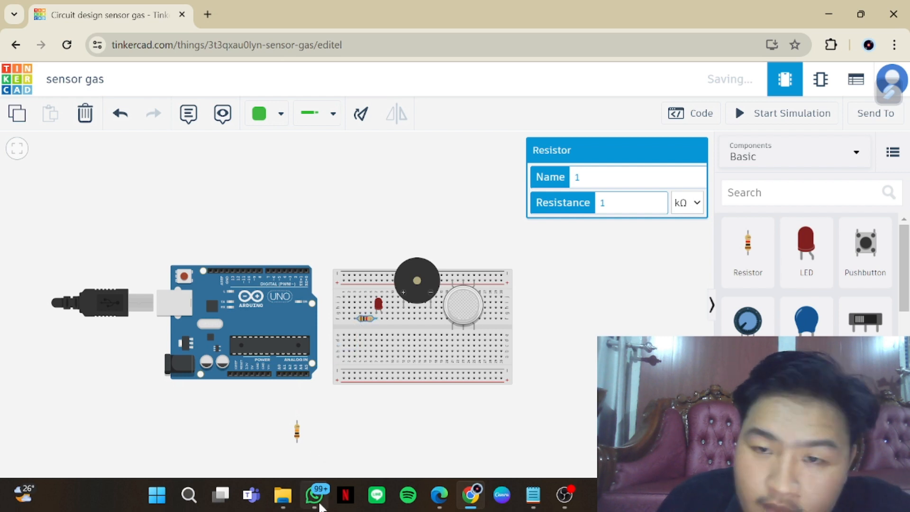
pyautogui.moveTo(314, 494)
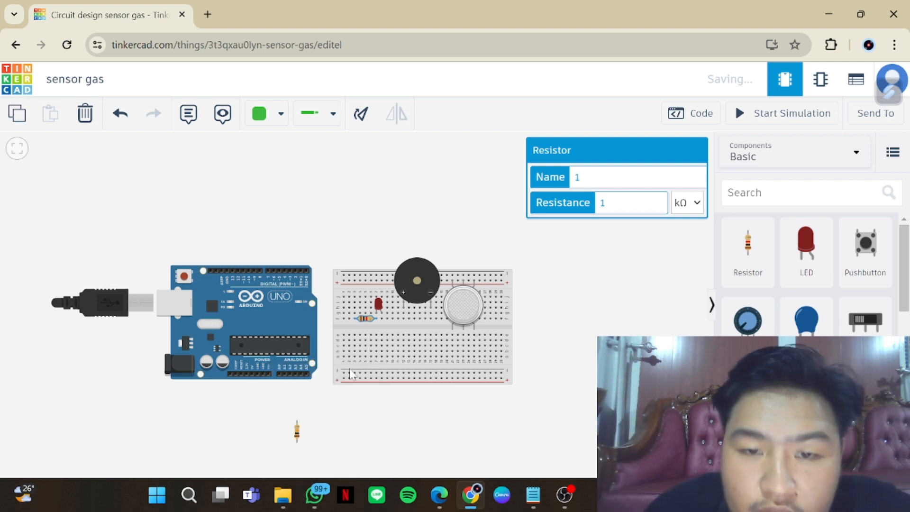
# Wire the breadboard's upper negative rail to the piezo's negative leg column with a green wire bent at a right angle
pyautogui.click(444, 279)
pyautogui.click(435, 309)
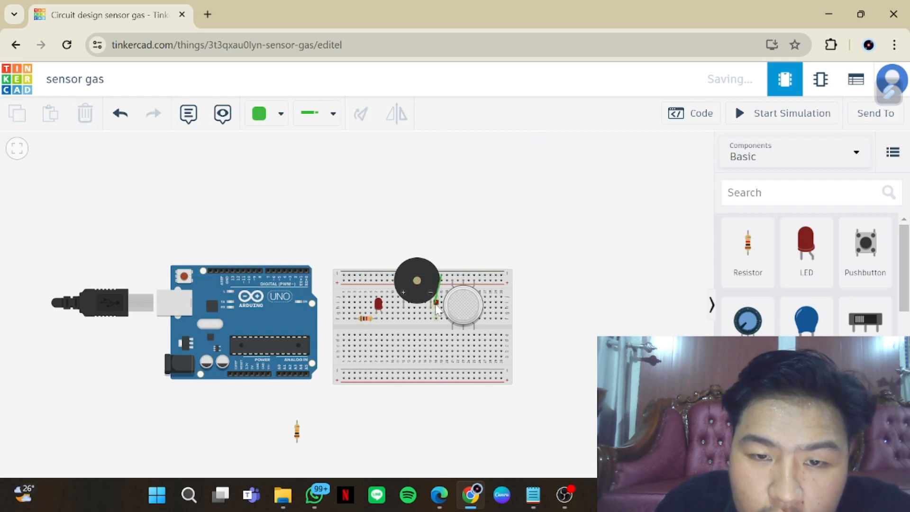
pyautogui.moveTo(434, 308)
pyautogui.mouseDown()
pyautogui.moveTo(434, 294)
pyautogui.moveTo(431, 311)
pyautogui.moveTo(433, 299)
pyautogui.moveTo(440, 307)
pyautogui.mouseUp()
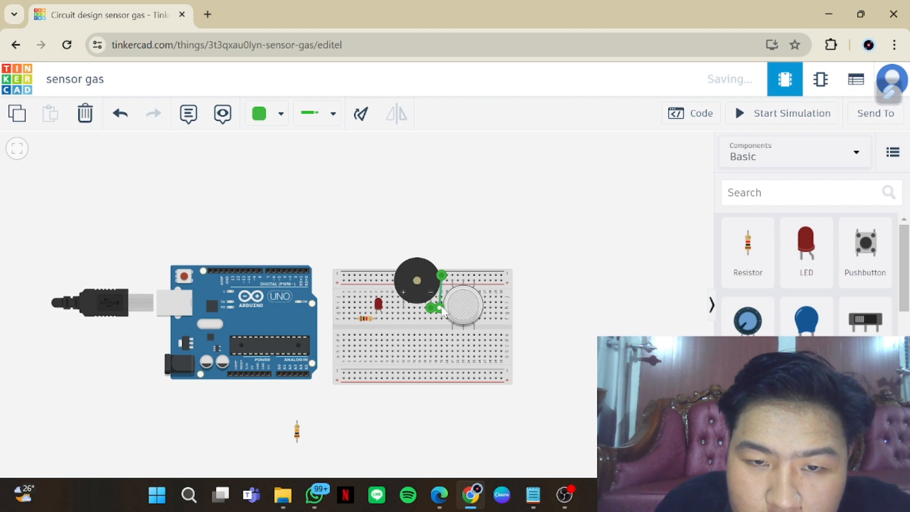
pyautogui.click(548, 334)
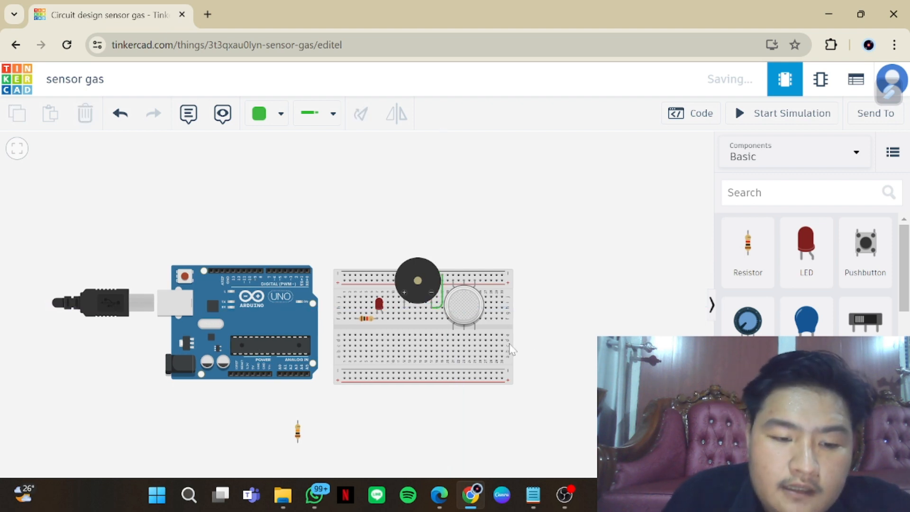
# Connect the upper and lower negative rails with a green wire routed around the breadboard's right end
pyautogui.click(503, 275)
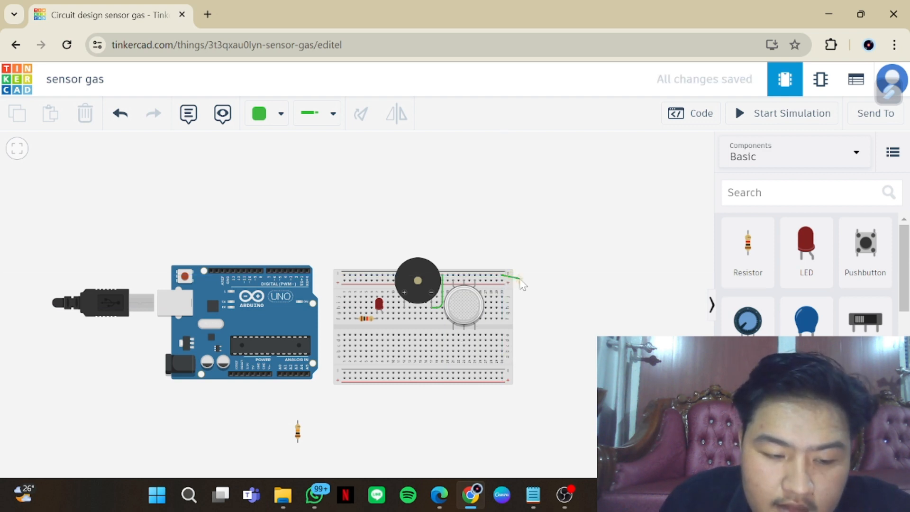
pyautogui.click(521, 275)
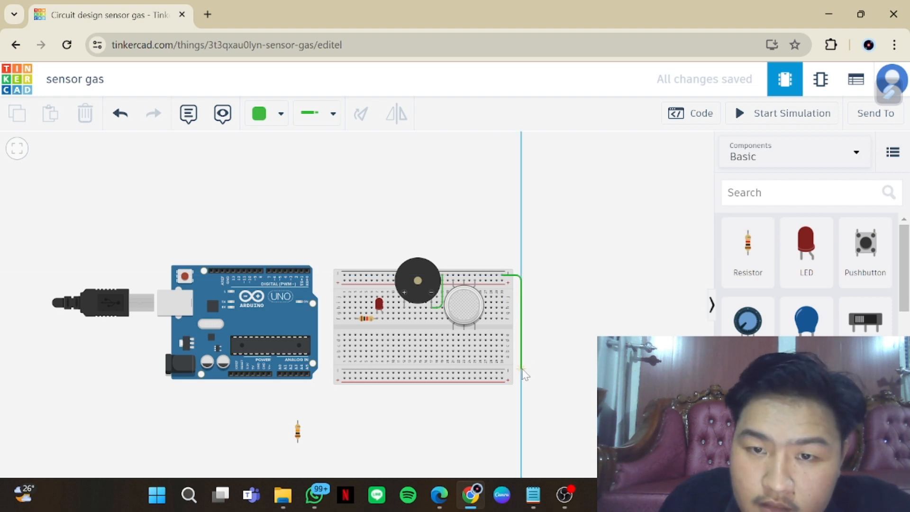
pyautogui.click(521, 371)
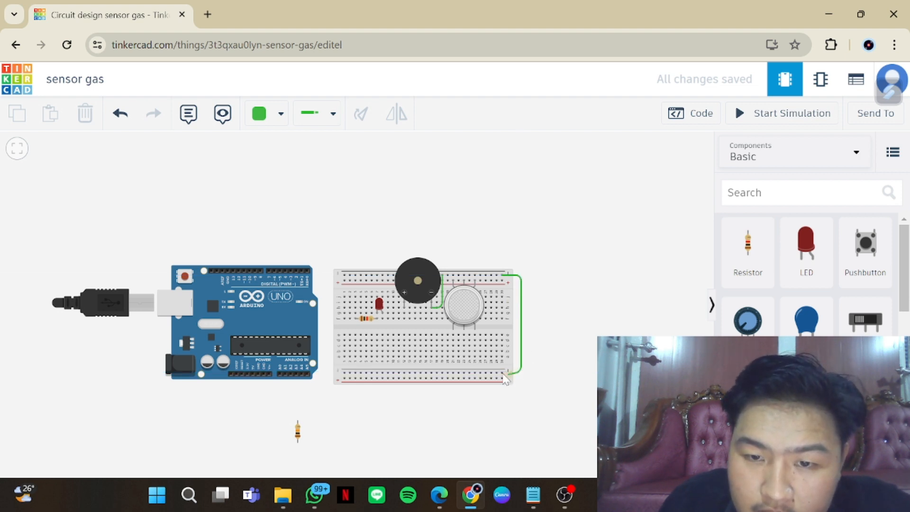
pyautogui.click(502, 372)
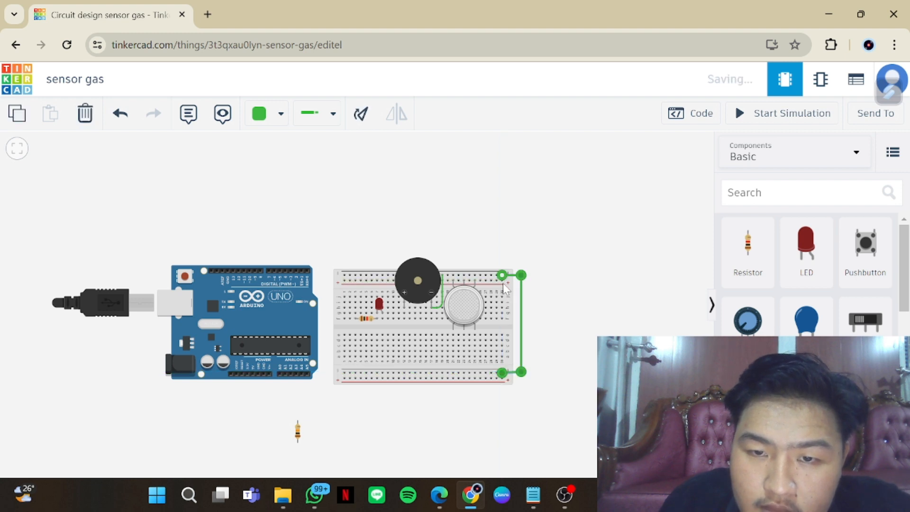
# Connect the upper and lower positive rails around the breadboard's right end and colour that wire orange
pyautogui.click(503, 282)
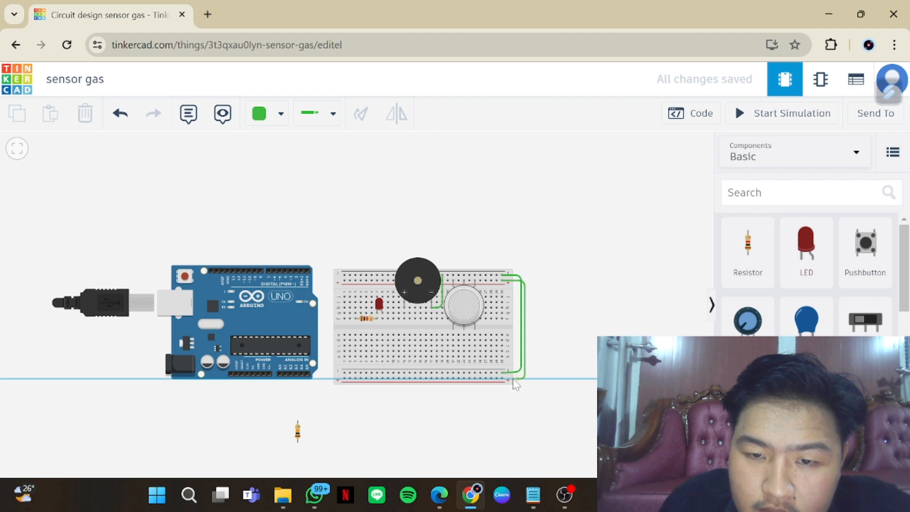
pyautogui.click(504, 379)
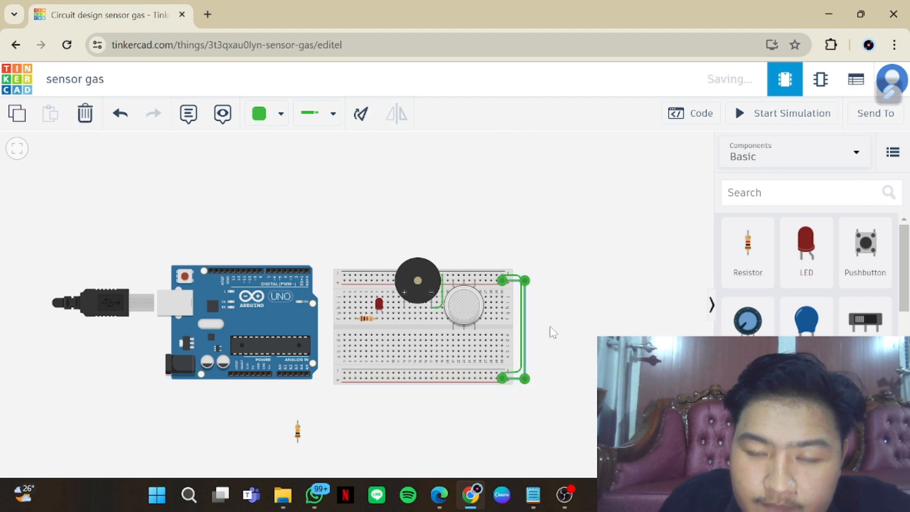
pyautogui.click(279, 116)
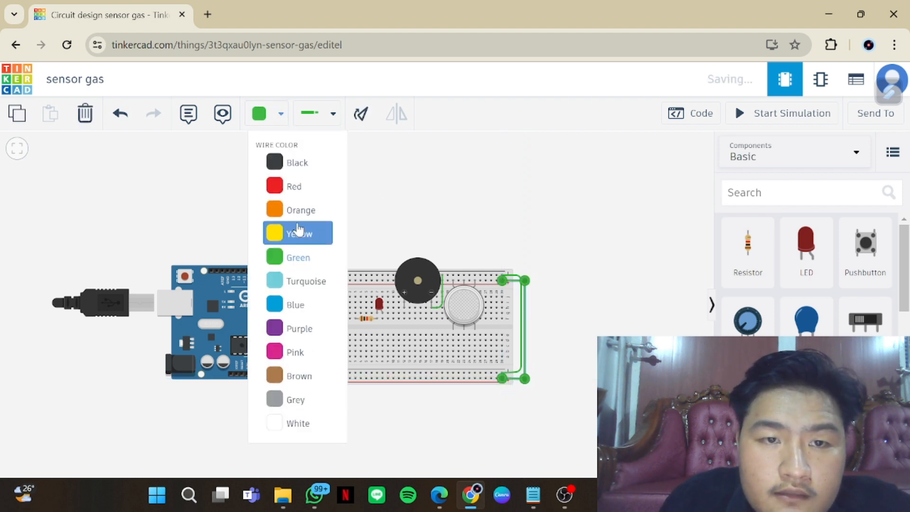
pyautogui.click(302, 211)
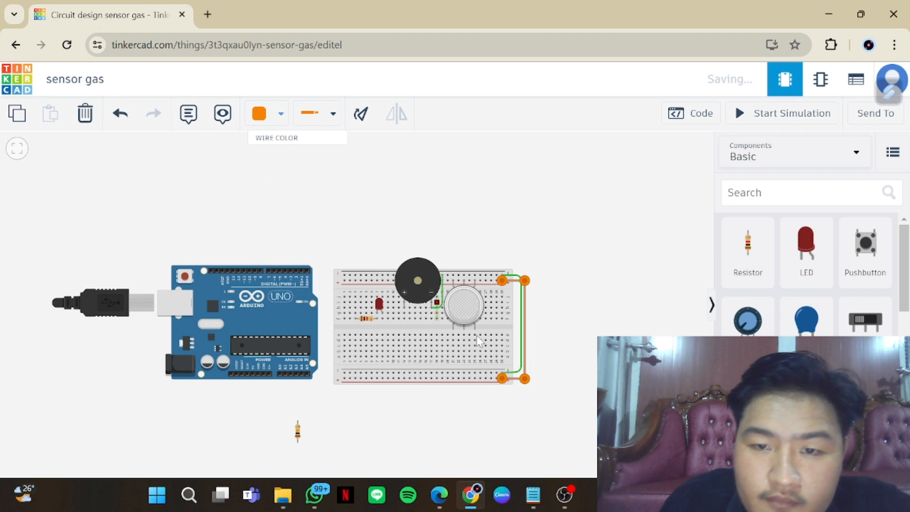
# Recolour the wire between the piezo's negative leg and the upper negative rail black
pyautogui.click(443, 303)
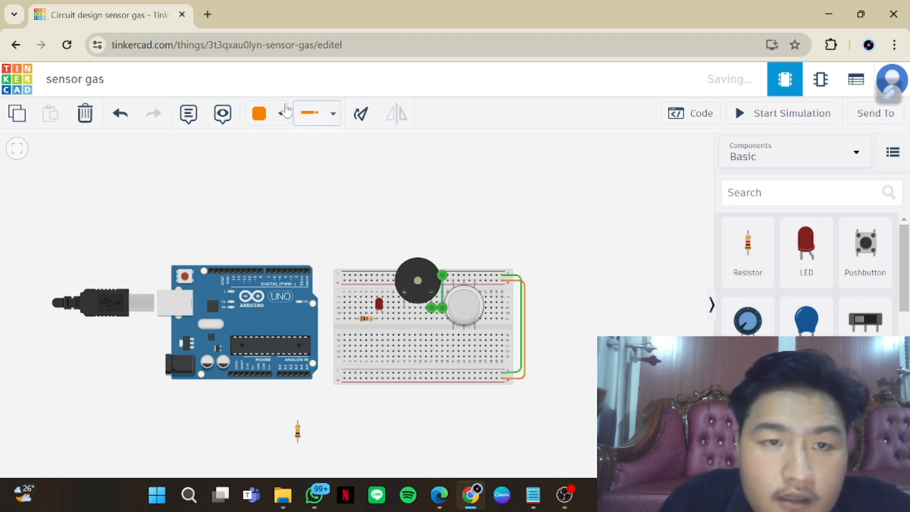
pyautogui.click(280, 115)
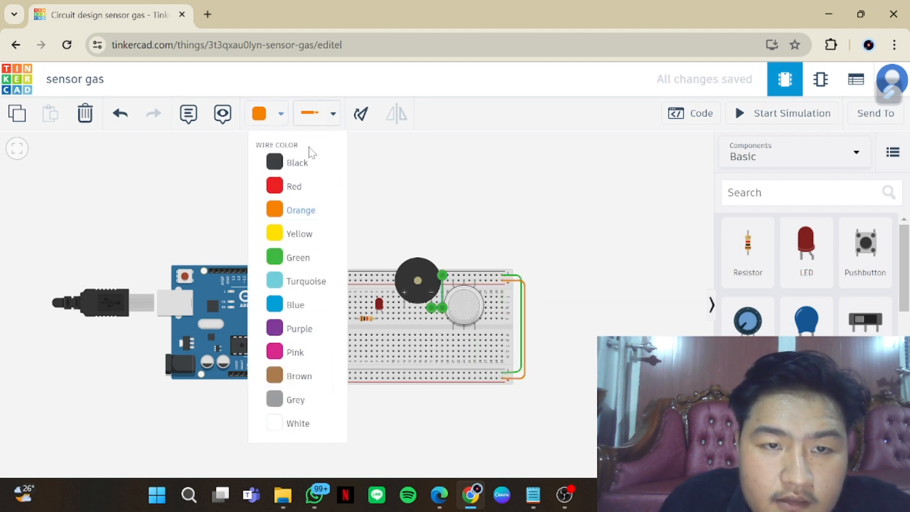
pyautogui.click(300, 162)
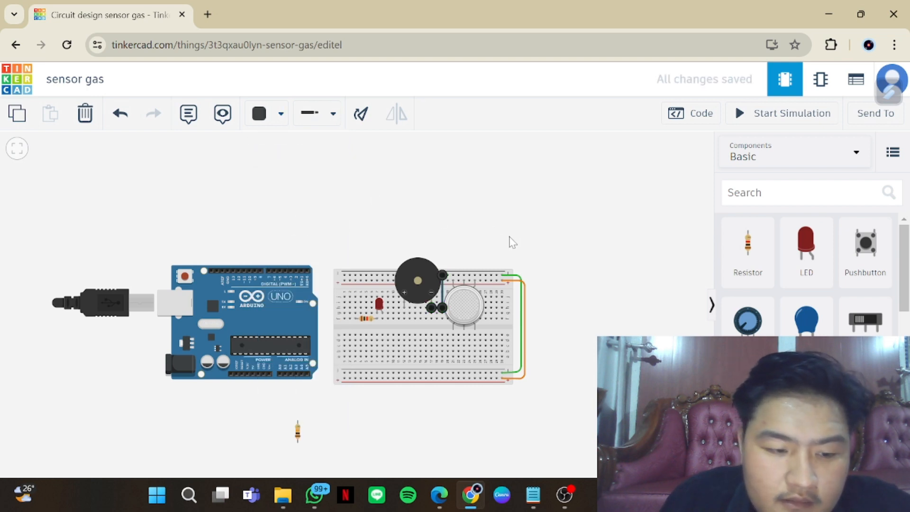
# Bridge gas sensor pins H2 and B2 to the lower breadboard half with short black wires and place the 10 kΩ resistor below B2
pyautogui.click(463, 330)
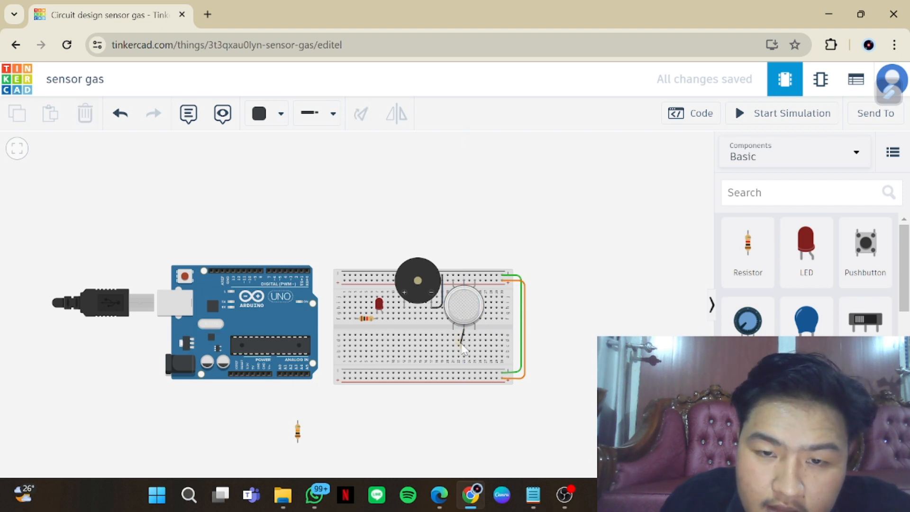
pyautogui.click(464, 340)
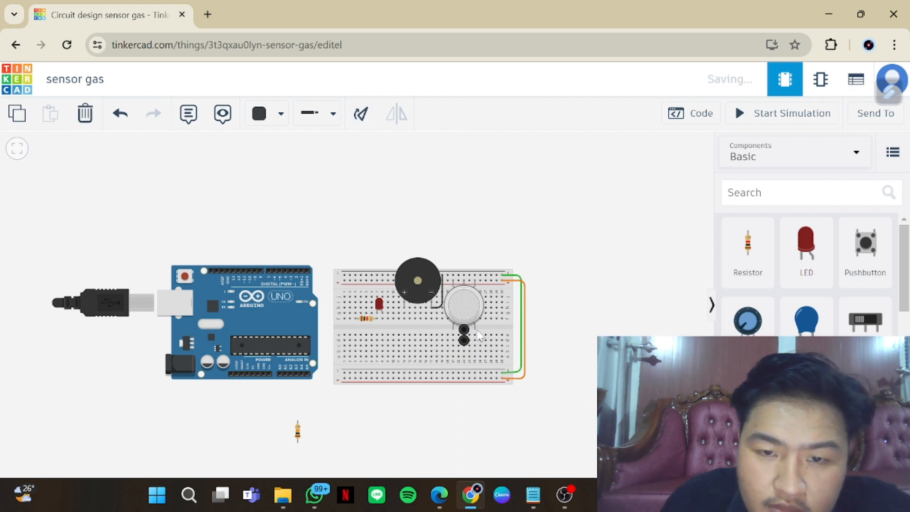
pyautogui.click(475, 330)
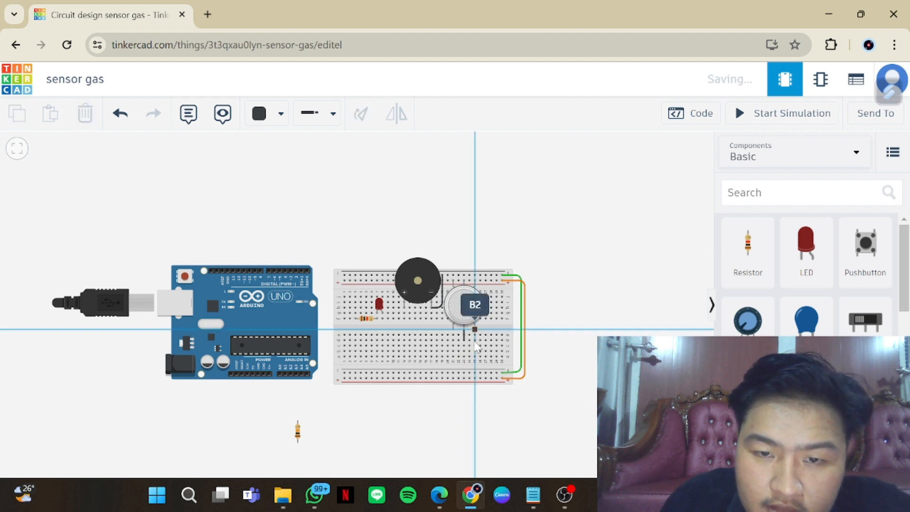
pyautogui.click(475, 340)
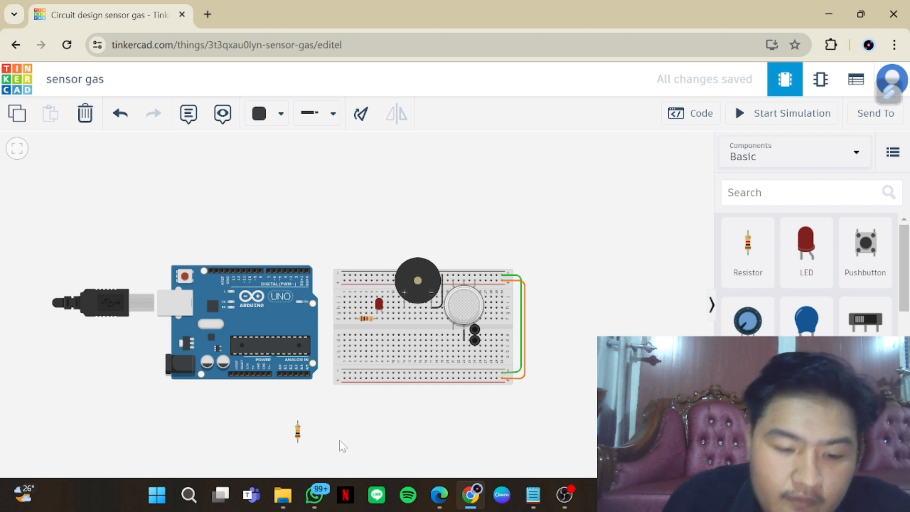
pyautogui.click(397, 462)
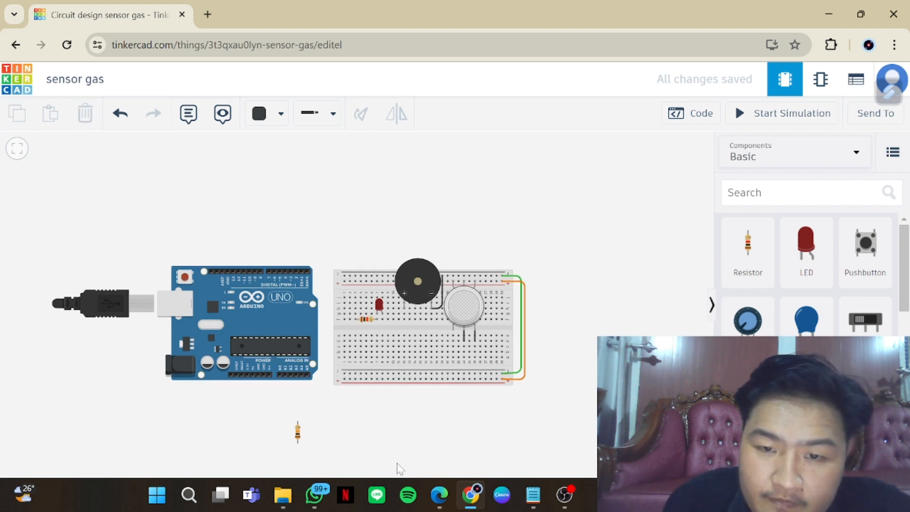
pyautogui.moveTo(298, 436); pyautogui.dragTo(472, 373)
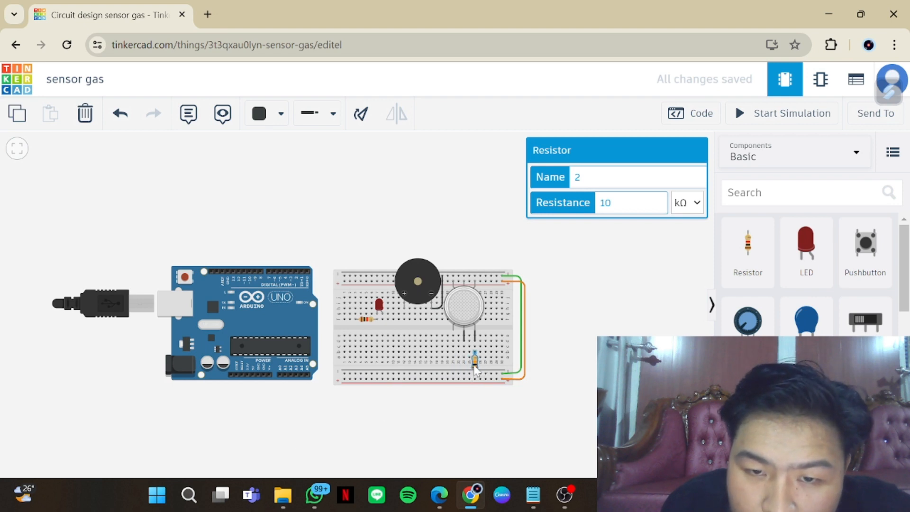
pyautogui.click(470, 405)
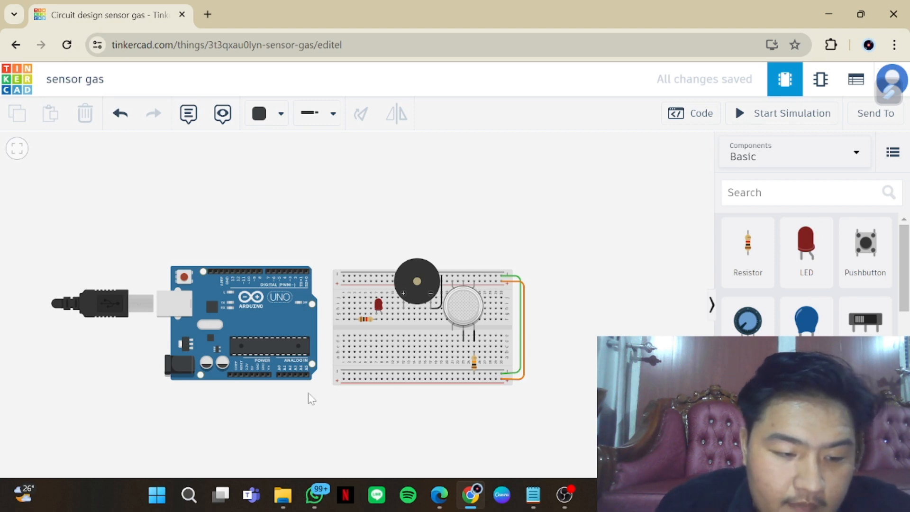
# Wire gas sensor pin B1 to the Arduino's A5 pin, routing the black wire below the breadboard
pyautogui.click(452, 330)
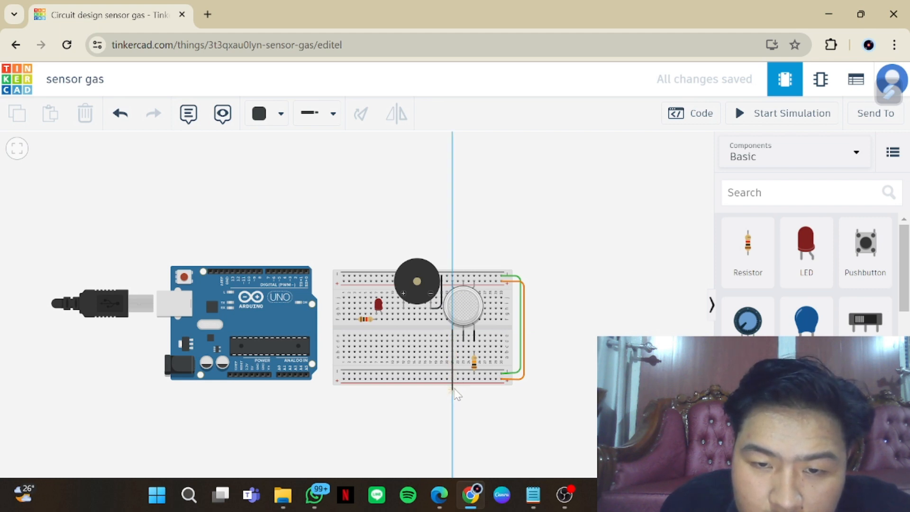
pyautogui.click(452, 388)
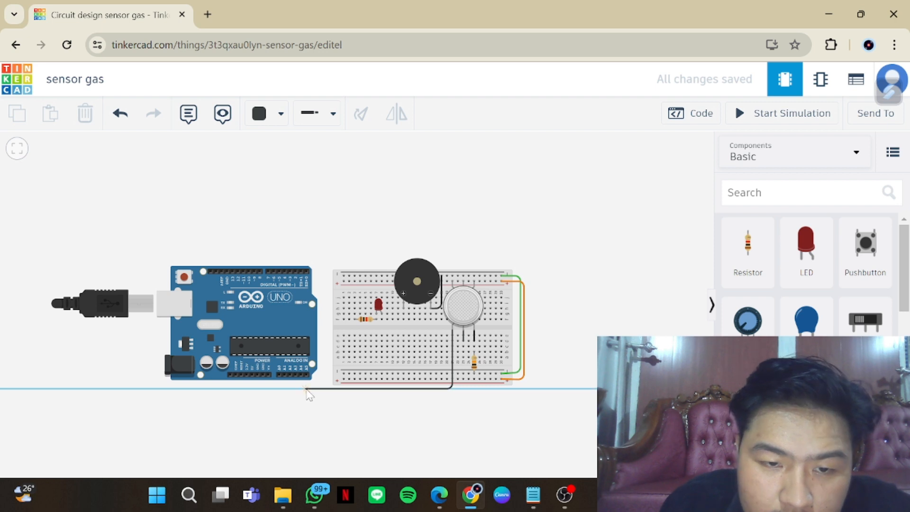
pyautogui.click(306, 389)
pyautogui.click(307, 377)
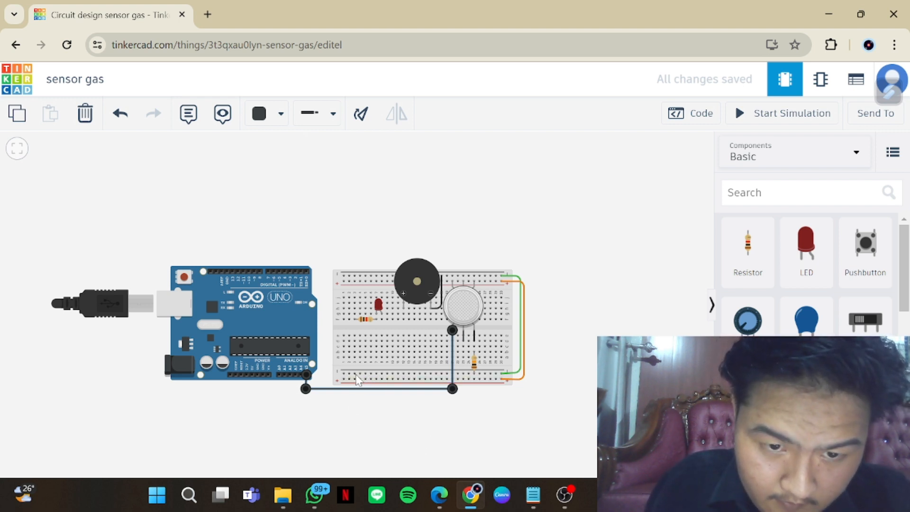
# Wire the left end of the lower negative rail to the Arduino's GND pin beside Vin with a black wire
pyautogui.click(350, 374)
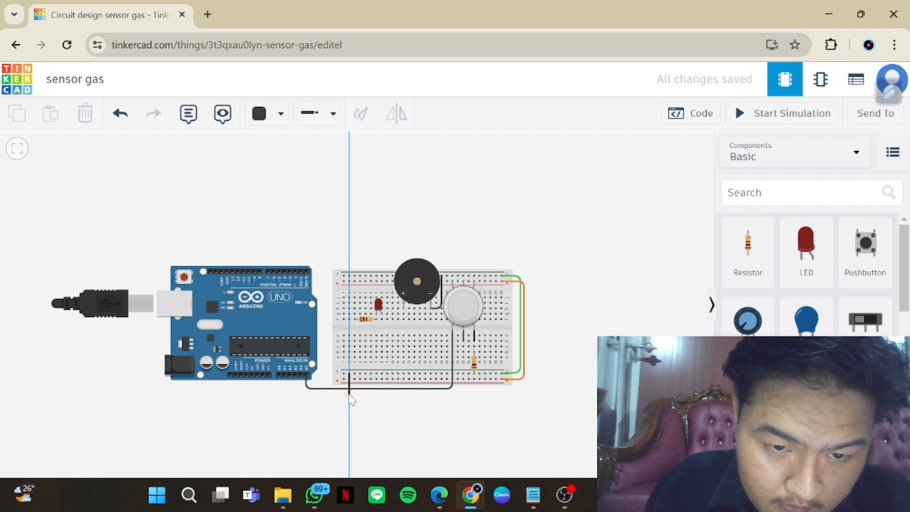
pyautogui.click(337, 399)
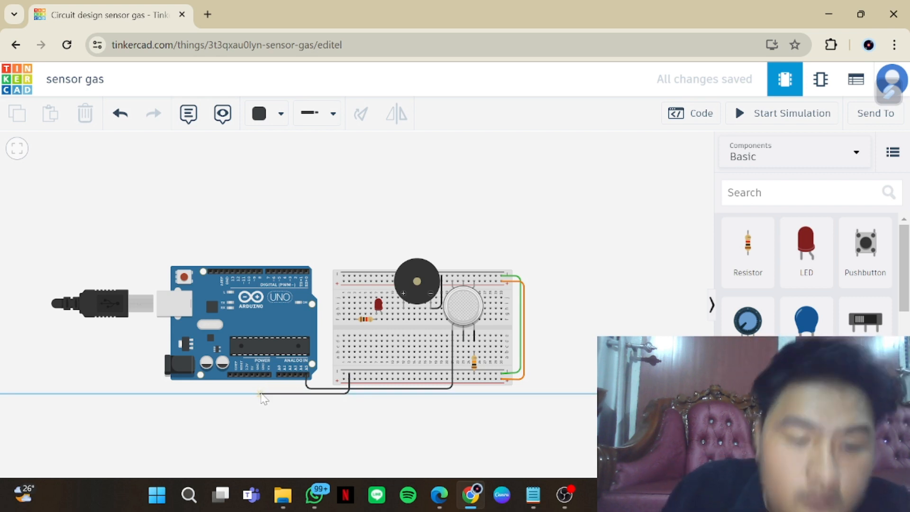
pyautogui.scroll(3, 262, 397)
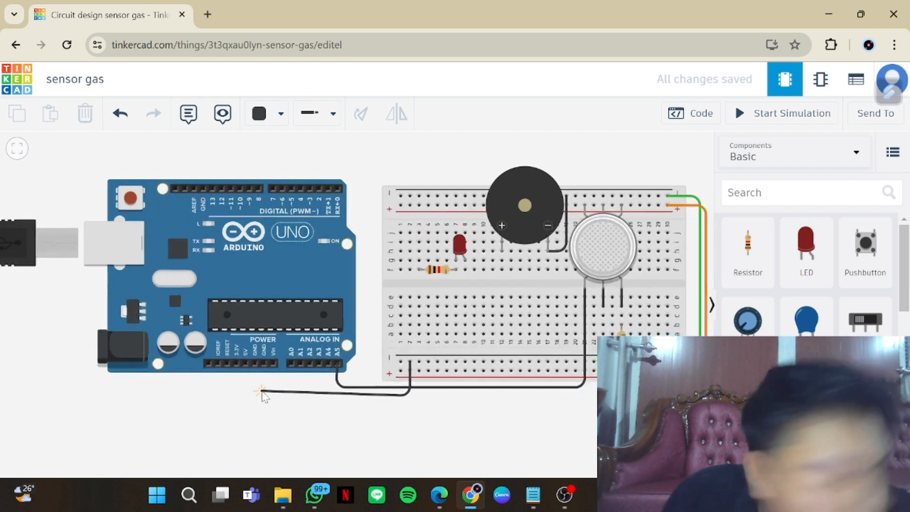
pyautogui.click(264, 396)
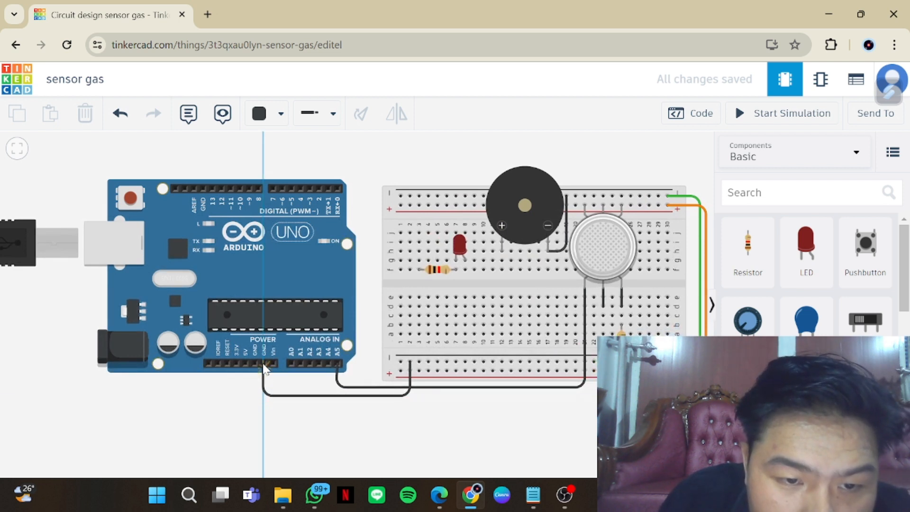
pyautogui.click(263, 364)
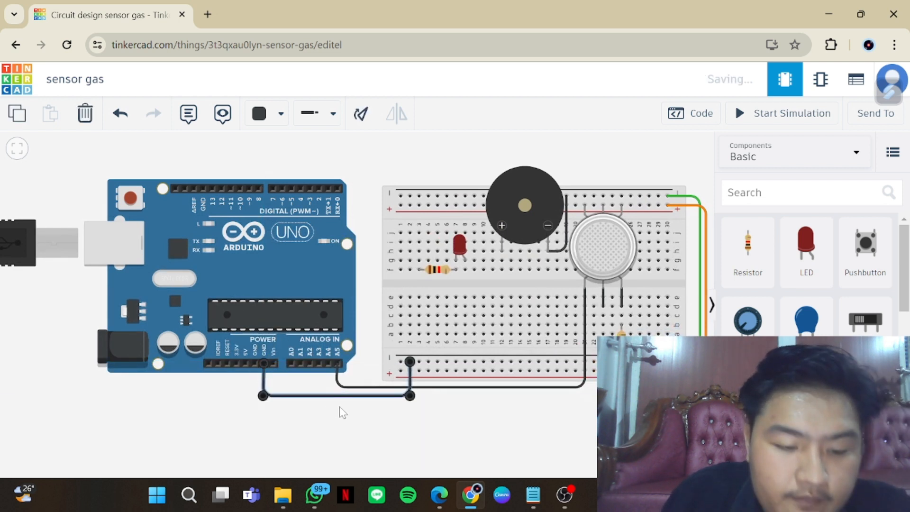
# Wire the left end of the lower positive rail to the Arduino's 5V pin, routed beneath the GND wire
pyautogui.click(417, 406)
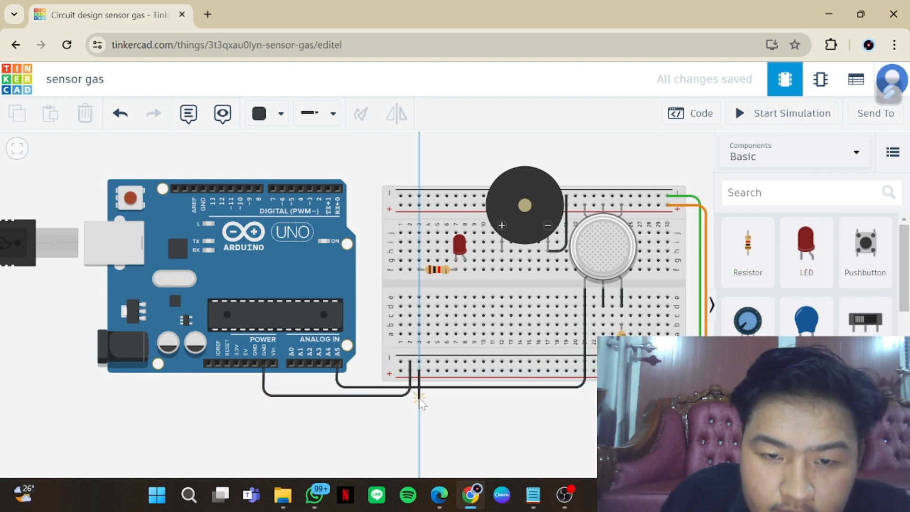
pyautogui.click(419, 402)
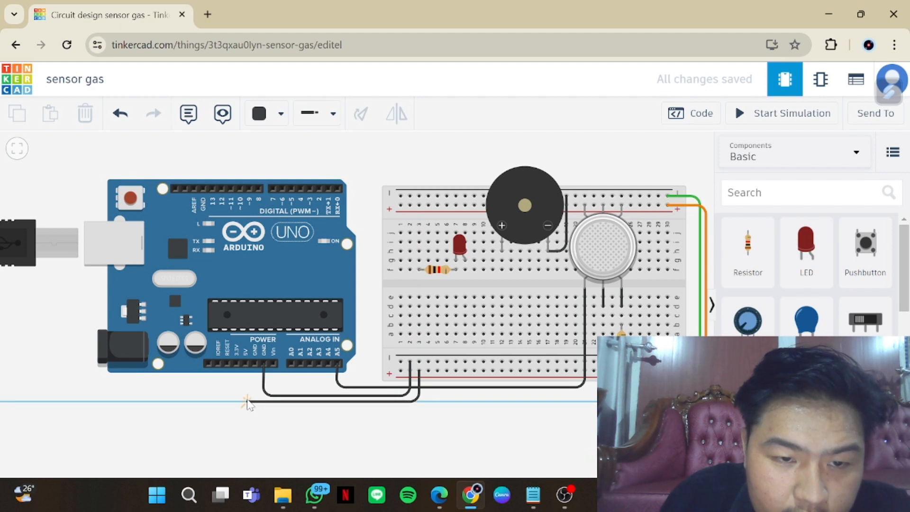
pyautogui.click(246, 402)
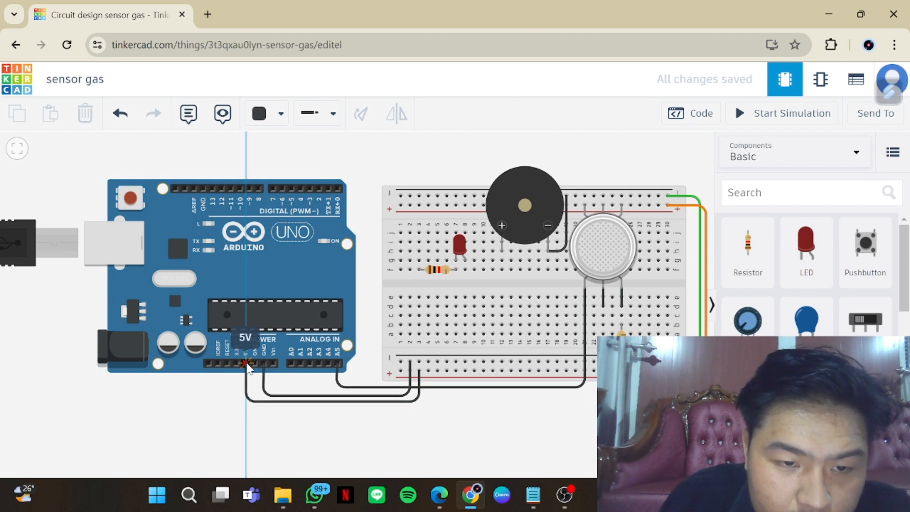
pyautogui.click(246, 363)
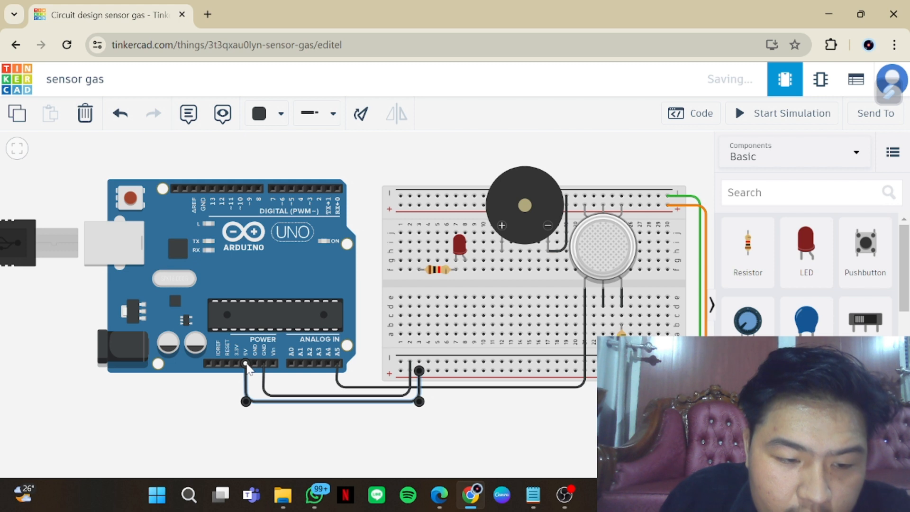
pyautogui.click(342, 426)
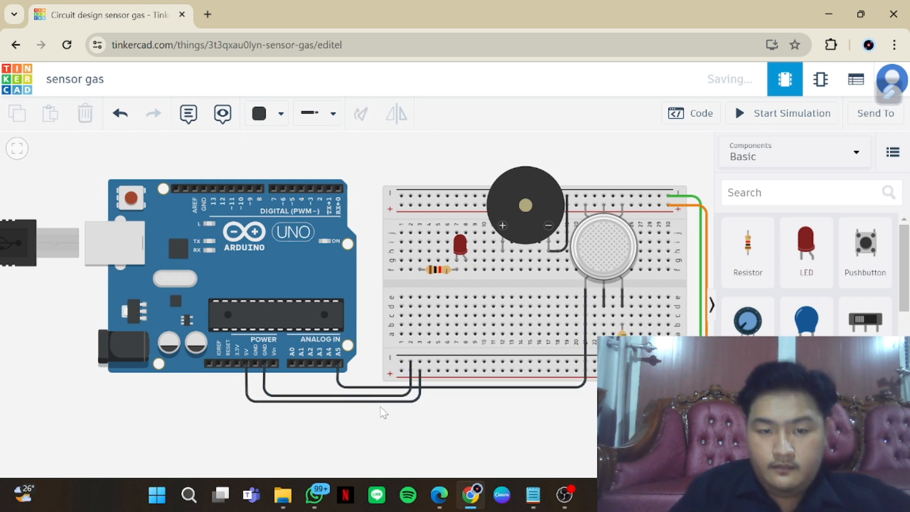
# Recolour the Arduino's 5V wire red and the GND wire beside it orange
pyautogui.click(393, 403)
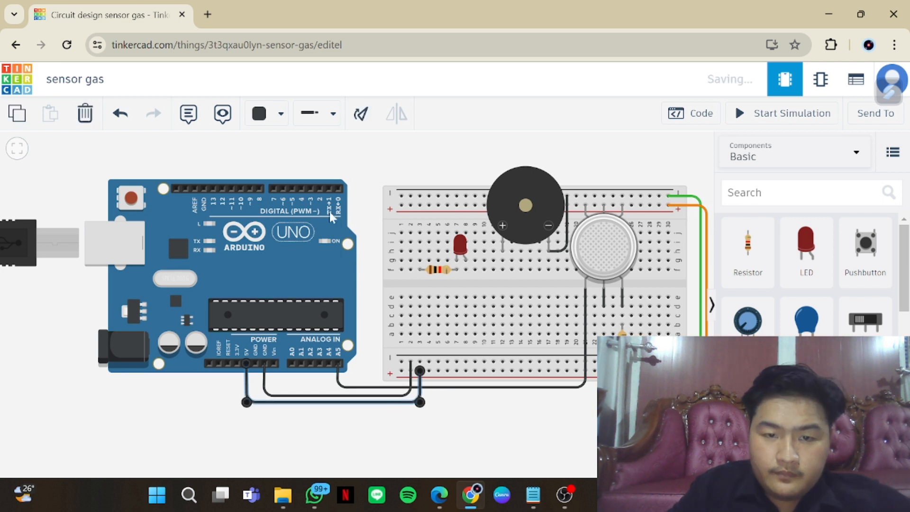
pyautogui.click(281, 113)
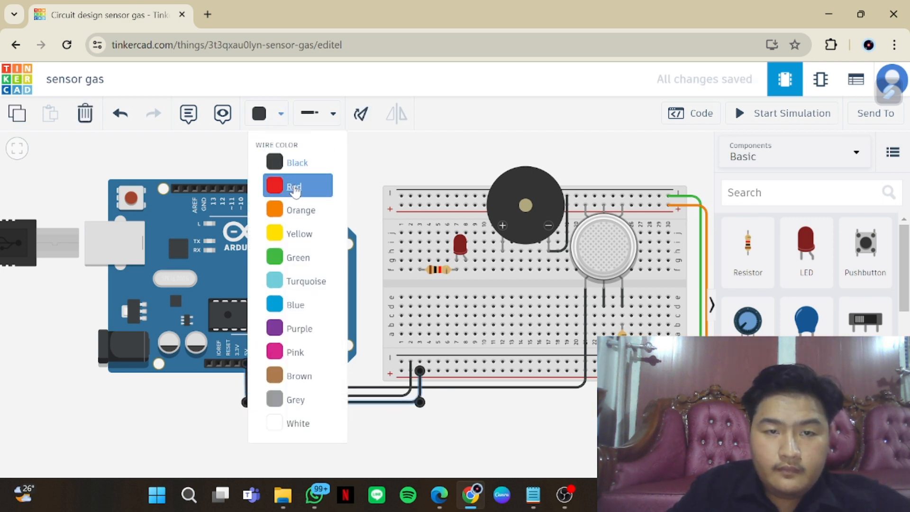
pyautogui.click(291, 186)
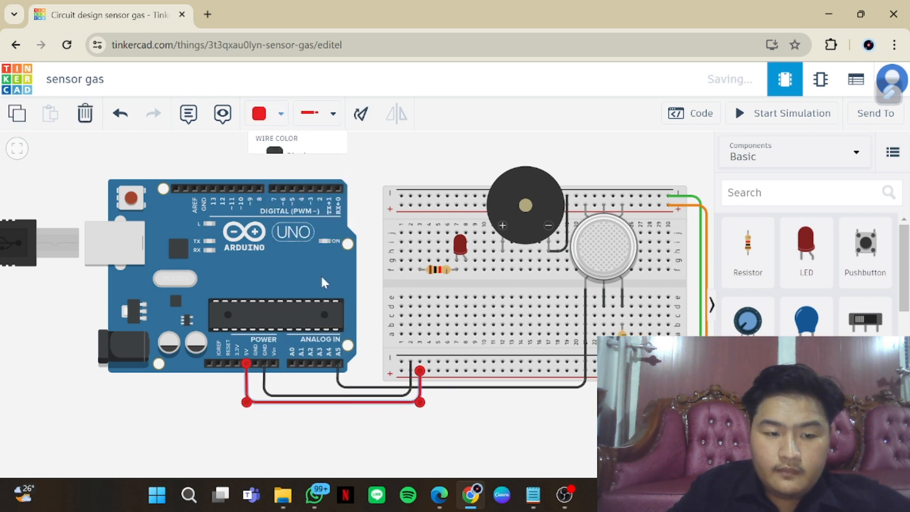
pyautogui.click(340, 395)
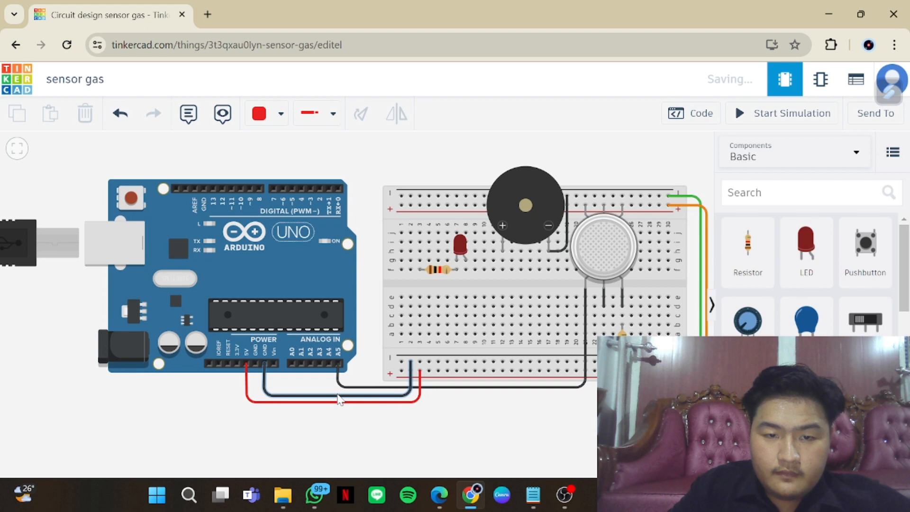
pyautogui.click(280, 114)
pyautogui.click(278, 208)
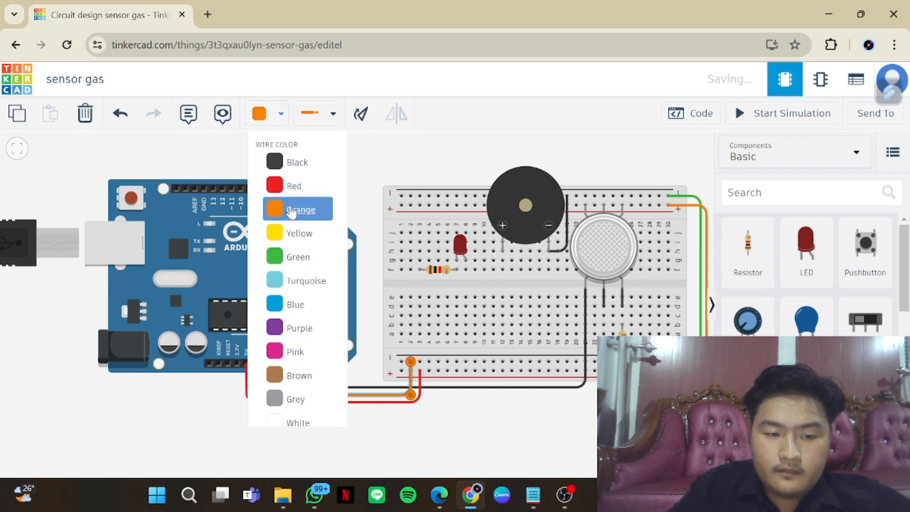
# Recolour the wire between the gas sensor and the Arduino's A5 pin blue, then deselect it
pyautogui.click(461, 388)
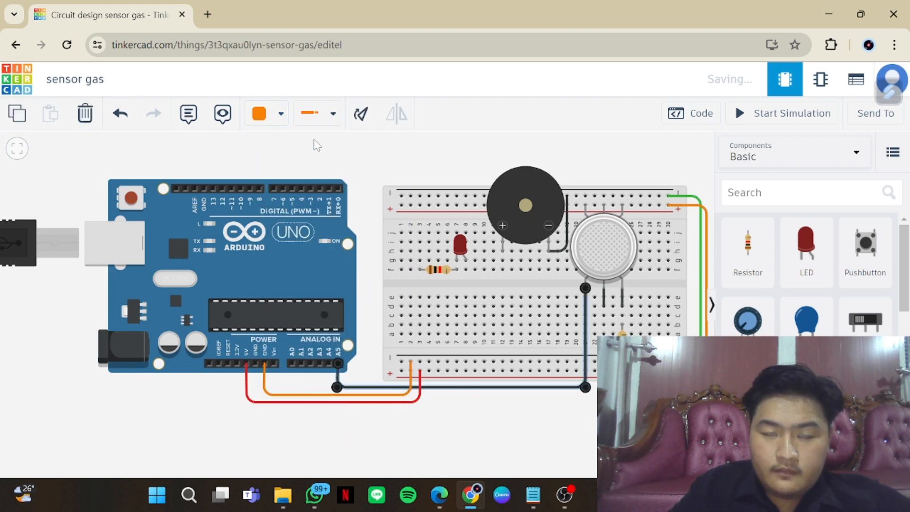
pyautogui.click(281, 114)
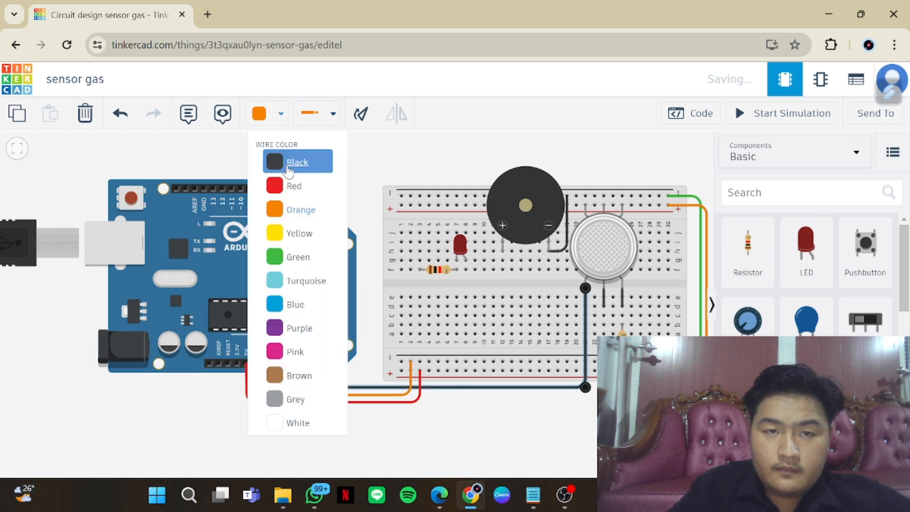
pyautogui.click(296, 303)
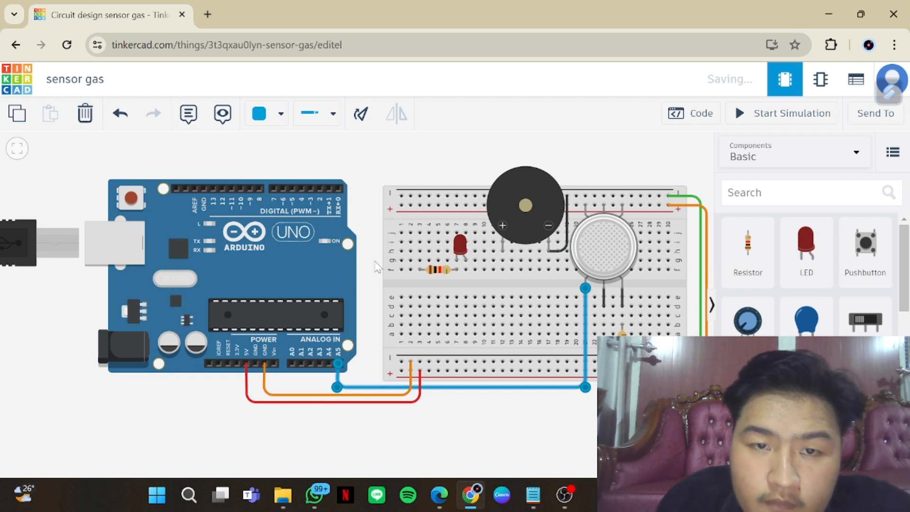
pyautogui.moveTo(334, 282)
pyautogui.mouseDown()
pyautogui.moveTo(321, 283)
pyautogui.moveTo(343, 284)
pyautogui.mouseUp()
pyautogui.click(362, 457)
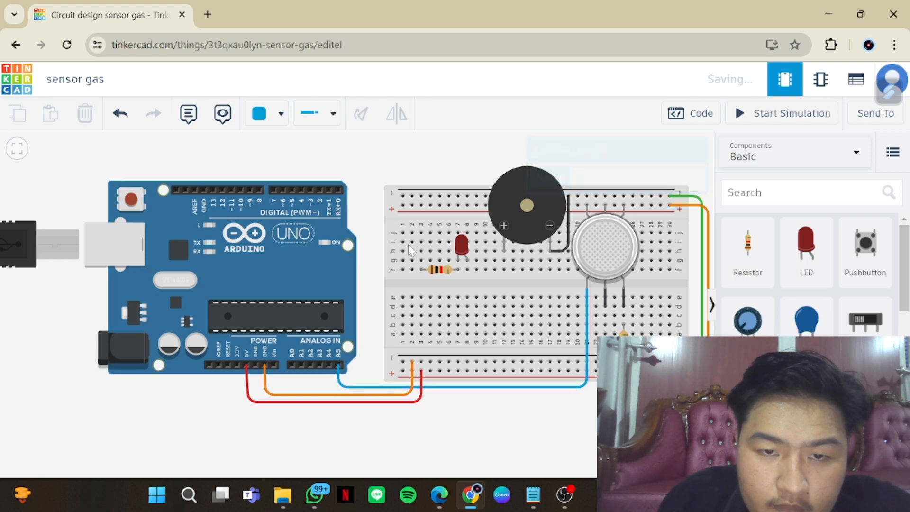
# Connect the left ends of the upper and lower positive rails with a blue wire routed around the breadboard's left side
pyautogui.click(401, 208)
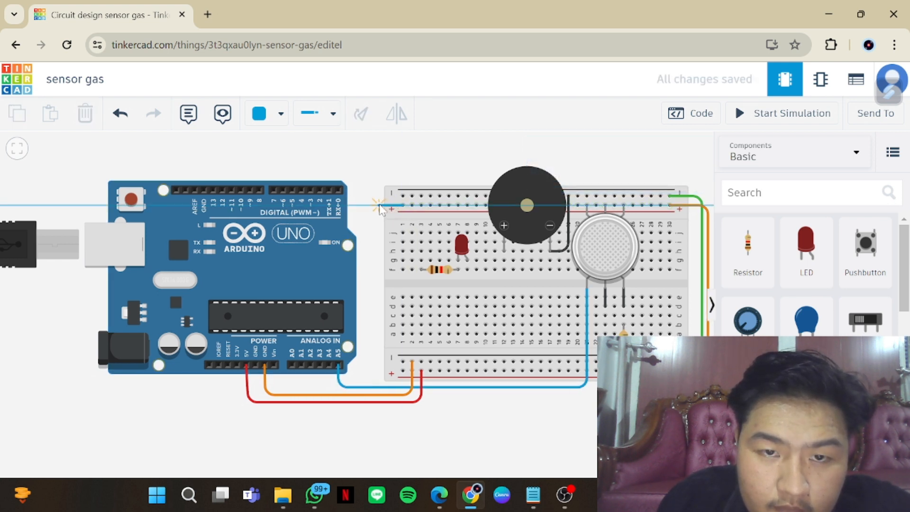
pyautogui.click(379, 207)
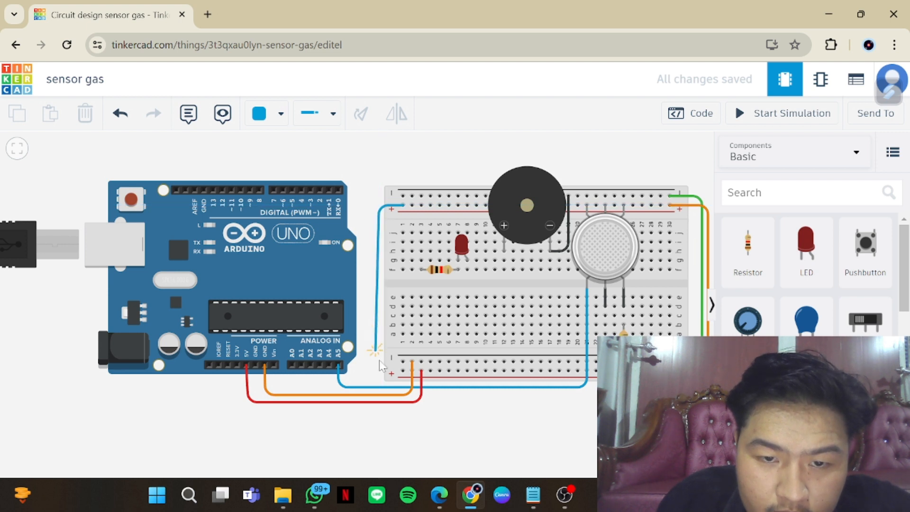
pyautogui.click(381, 374)
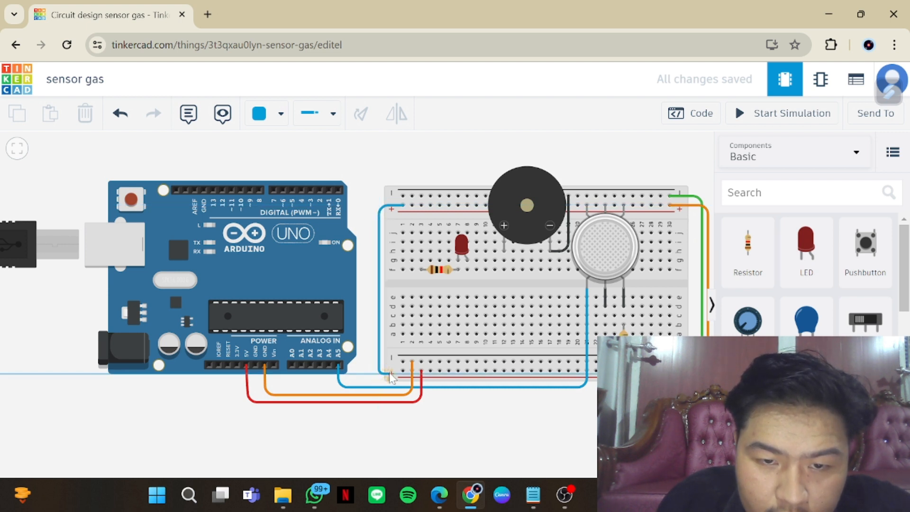
pyautogui.click(400, 372)
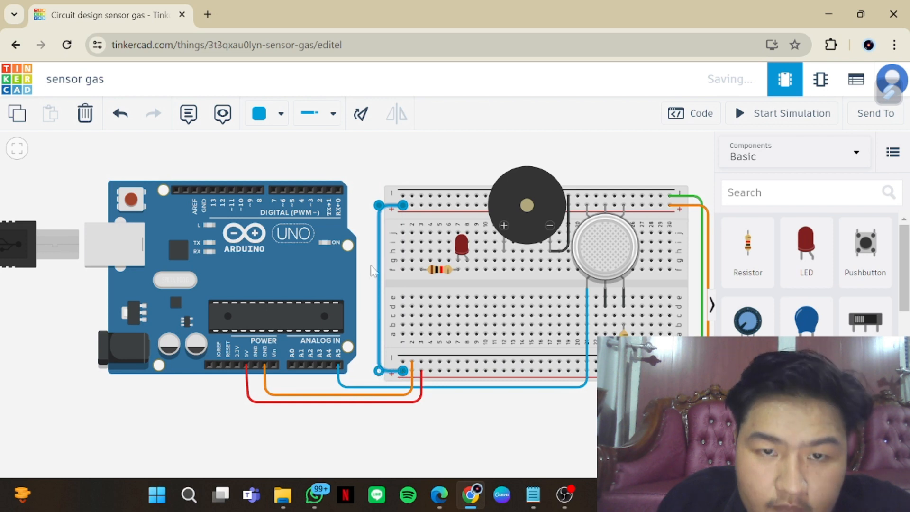
# Connect the left ends of the upper and lower negative rails with a blue wire routed outside the positive rail wire
pyautogui.click(402, 195)
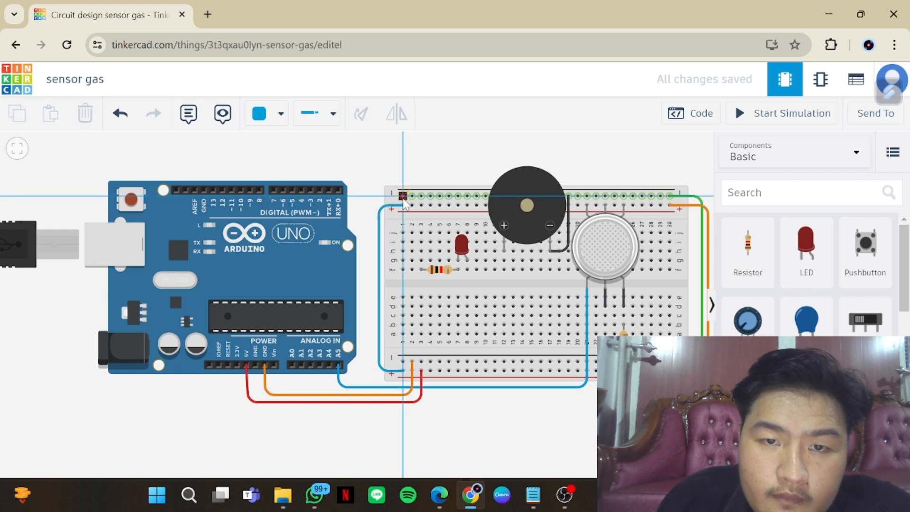
pyautogui.click(377, 199)
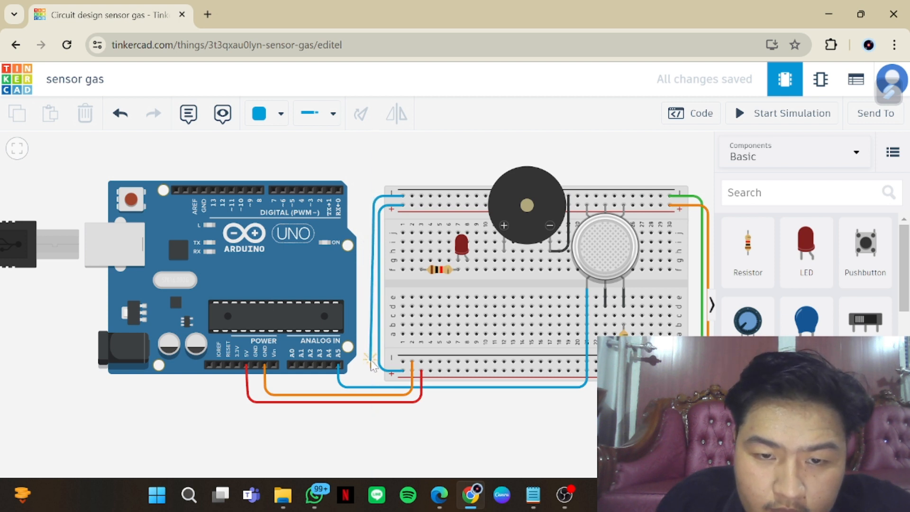
pyautogui.click(373, 367)
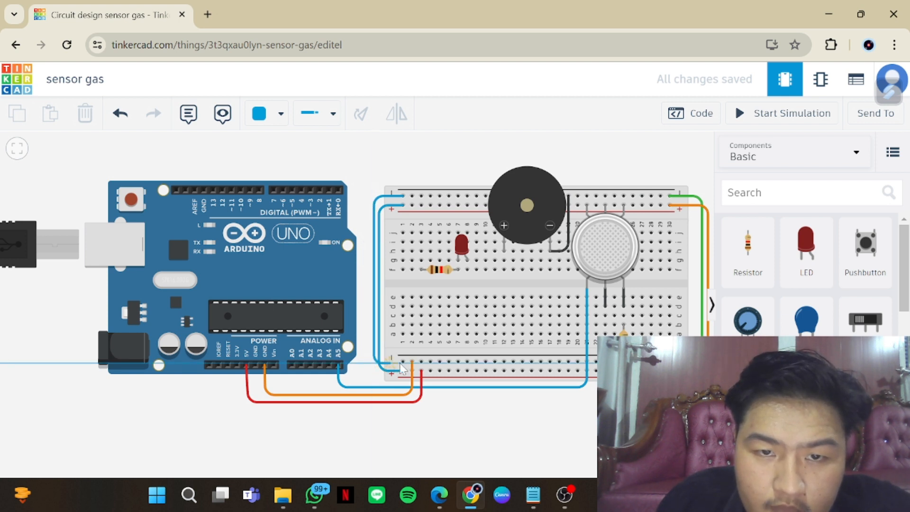
pyautogui.click(402, 363)
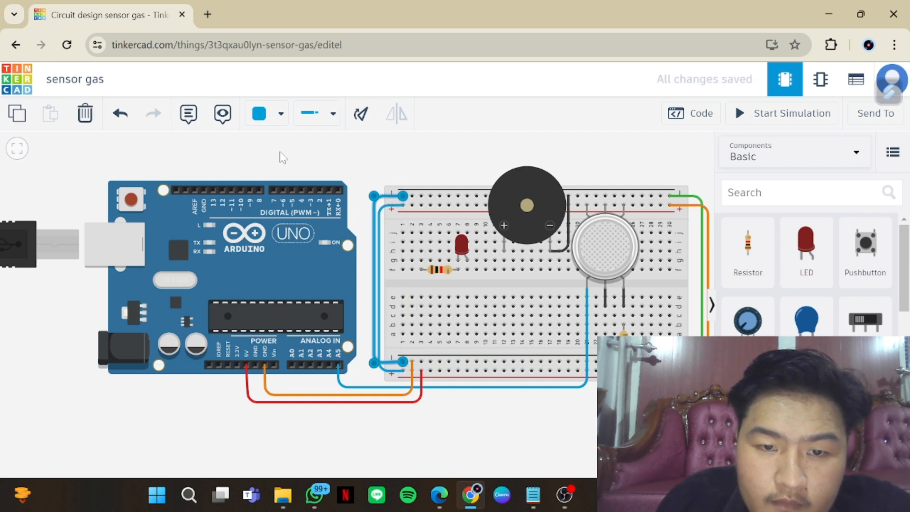
# Recolour the wire joining the negative rails turquoise and the wire joining the positive rails brown
pyautogui.click(282, 116)
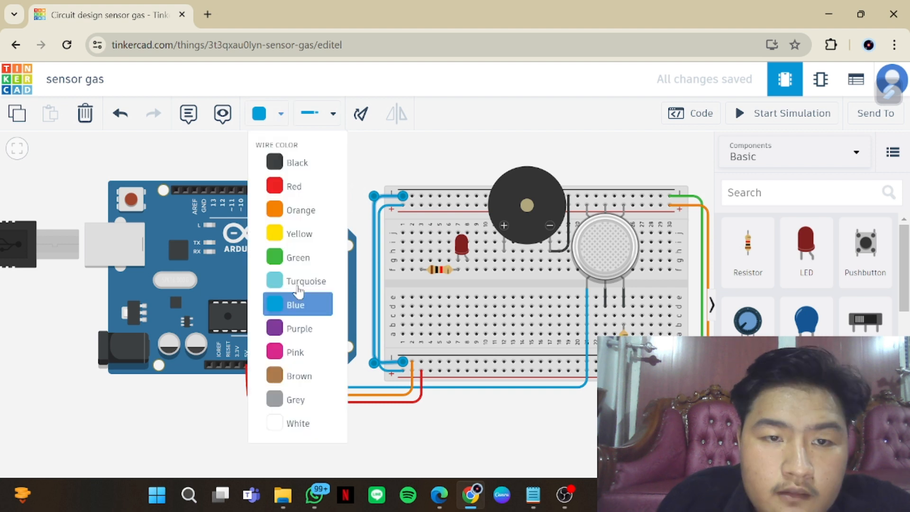
pyautogui.click(302, 283)
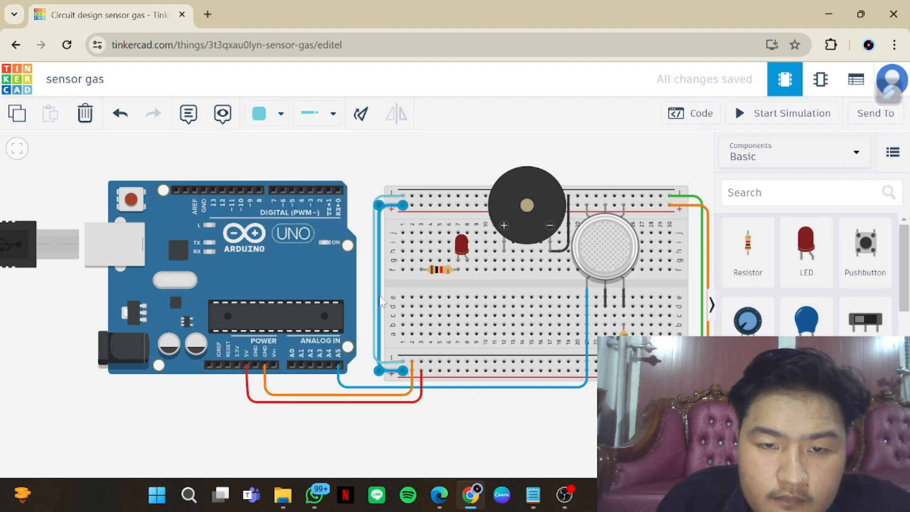
pyautogui.click(281, 116)
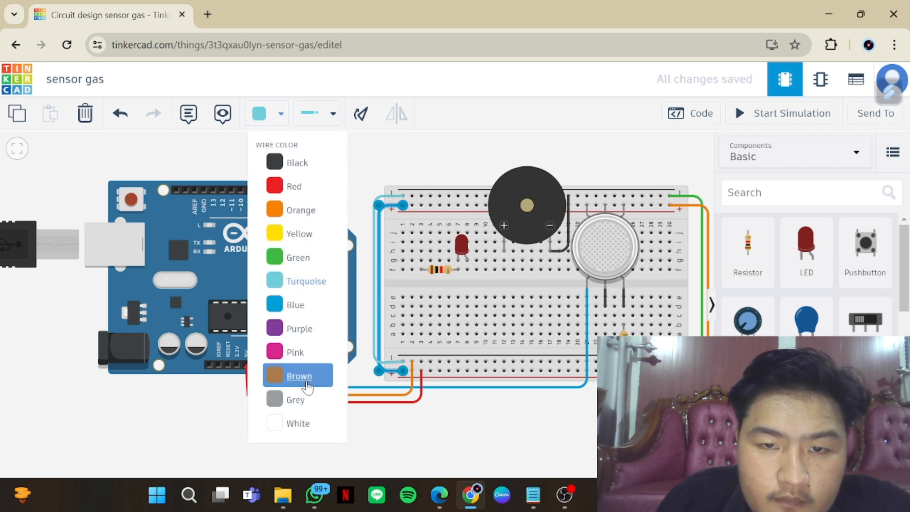
pyautogui.click(306, 384)
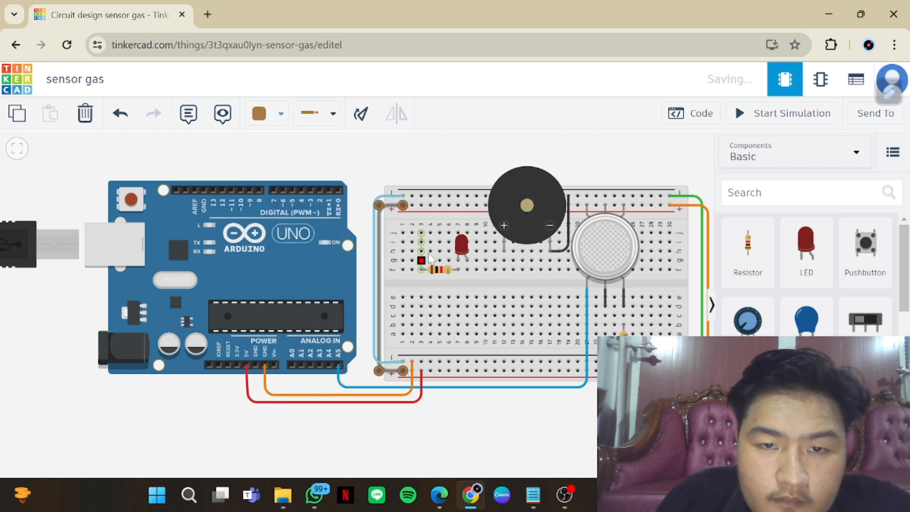
# Wire the upper negative rail to row j of column 3, above the resistor's left lead, and colour the wire grey
pyautogui.click(421, 195)
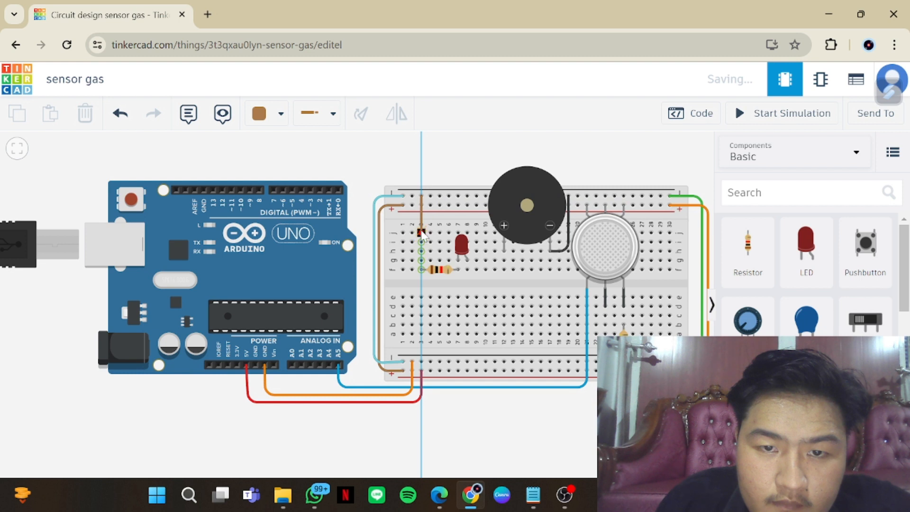
pyautogui.click(421, 233)
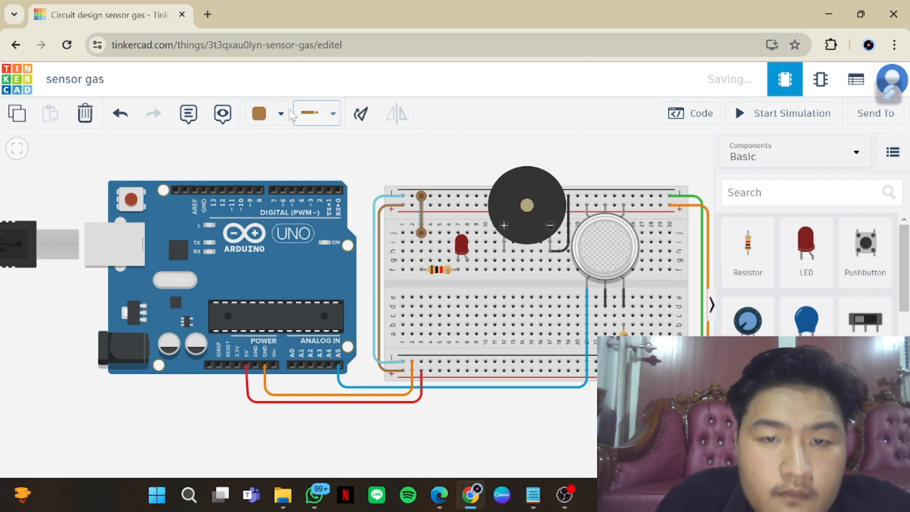
pyautogui.click(281, 114)
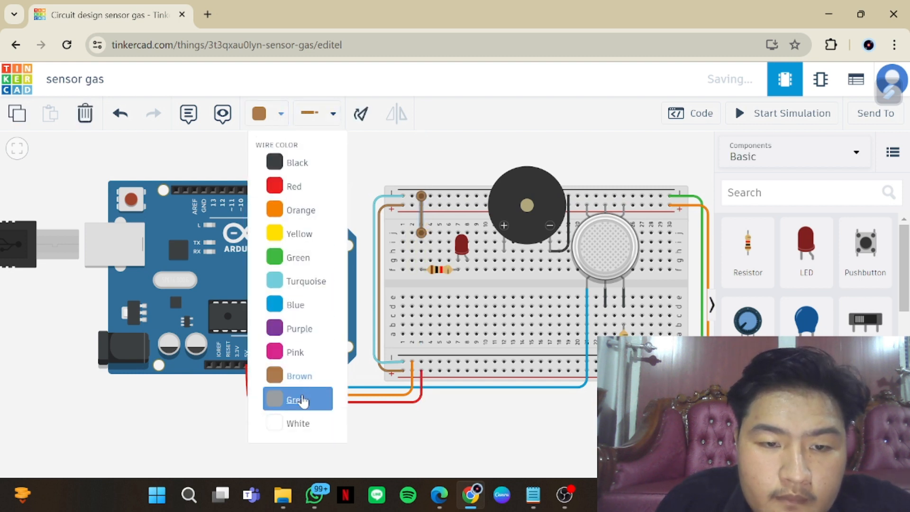
pyautogui.click(303, 399)
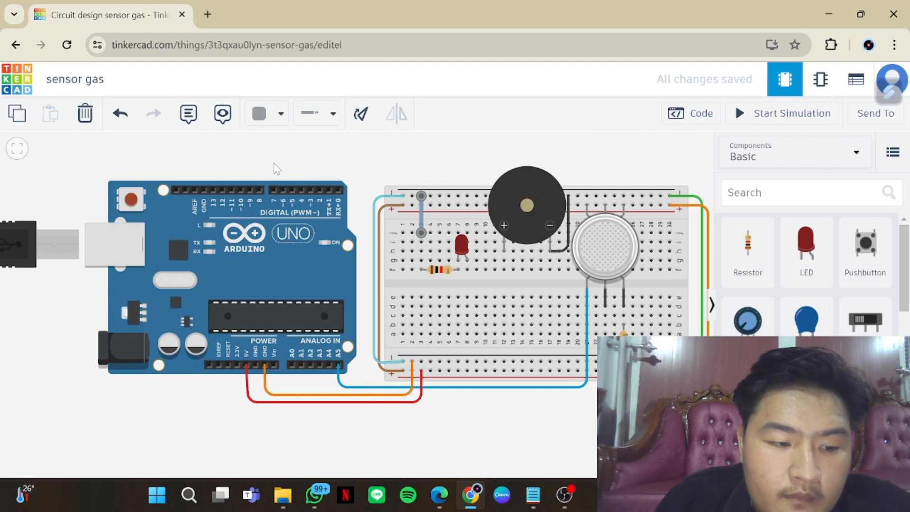
# Wire the piezo's positive pin to the Arduino's digital pin 2 in grey, with square bends passing above the breadboard
pyautogui.click(504, 260)
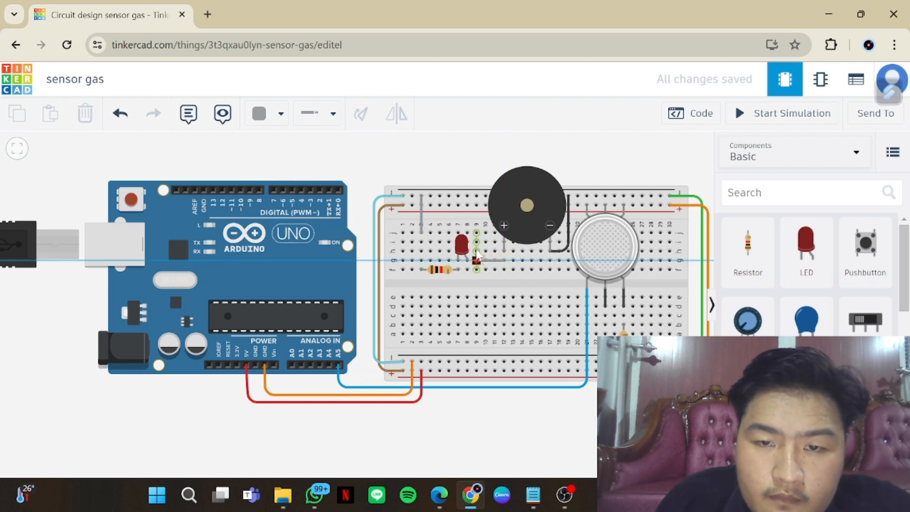
pyautogui.click(323, 189)
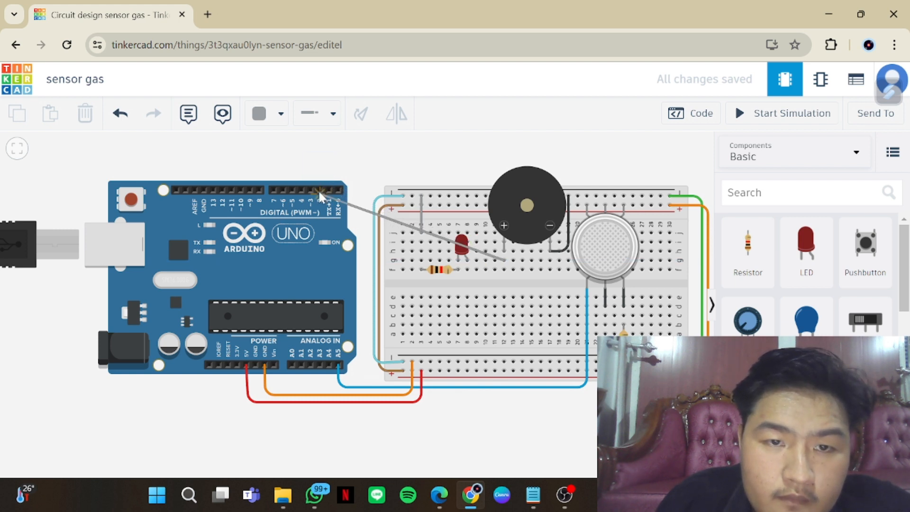
pyautogui.click(319, 190)
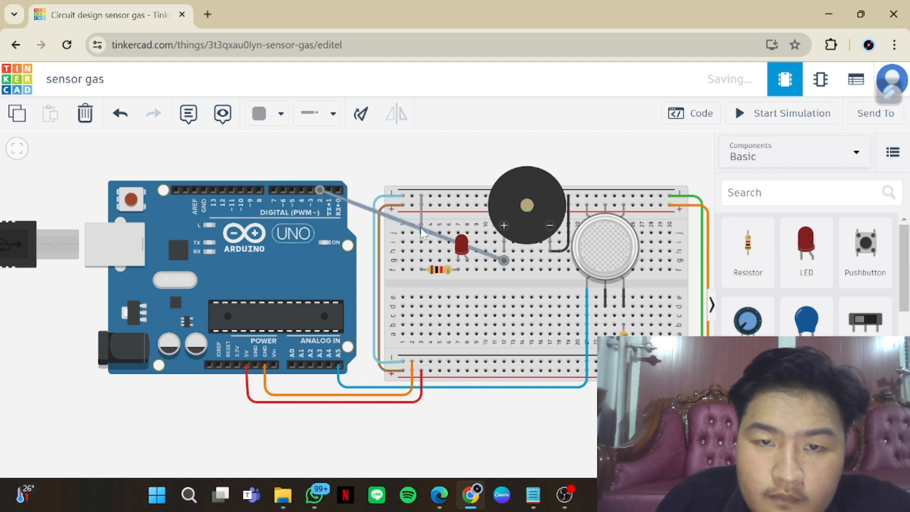
pyautogui.moveTo(421, 228); pyautogui.dragTo(474, 159)
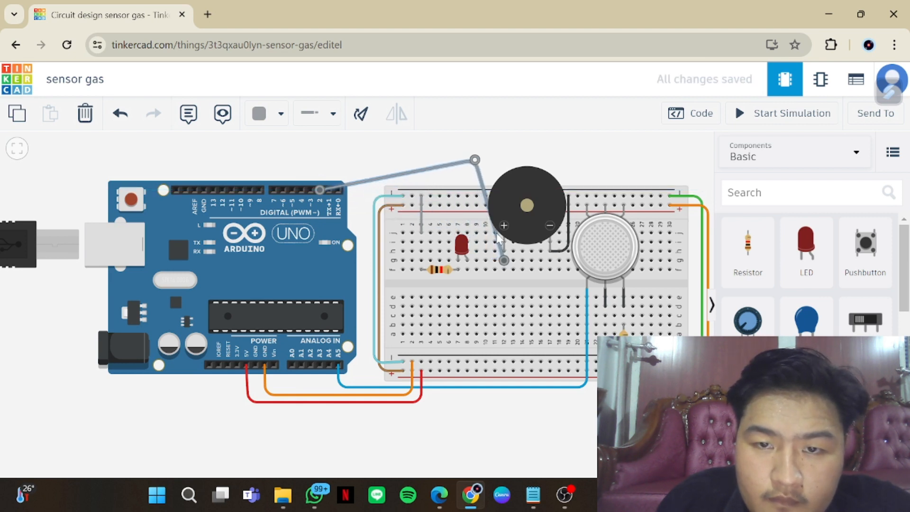
pyautogui.click(496, 233)
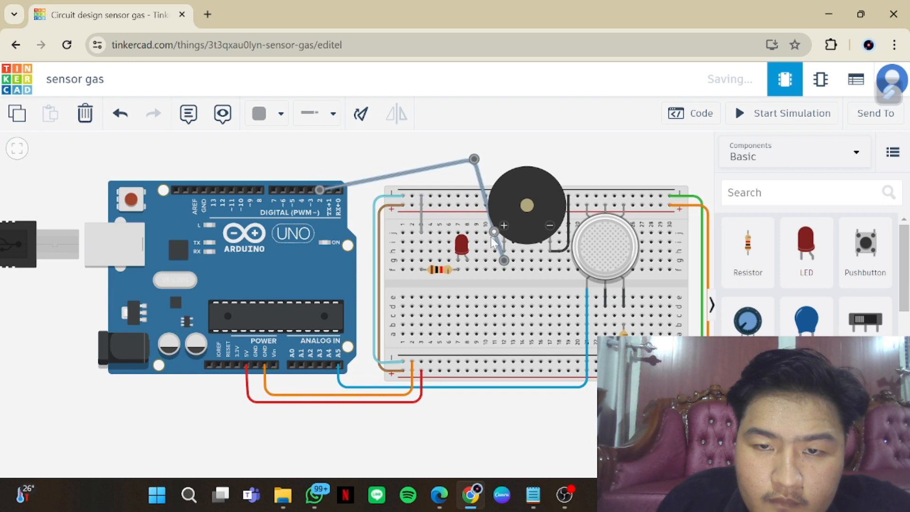
pyautogui.moveTo(494, 232); pyautogui.dragTo(482, 262)
pyautogui.moveTo(474, 159); pyautogui.dragTo(480, 160)
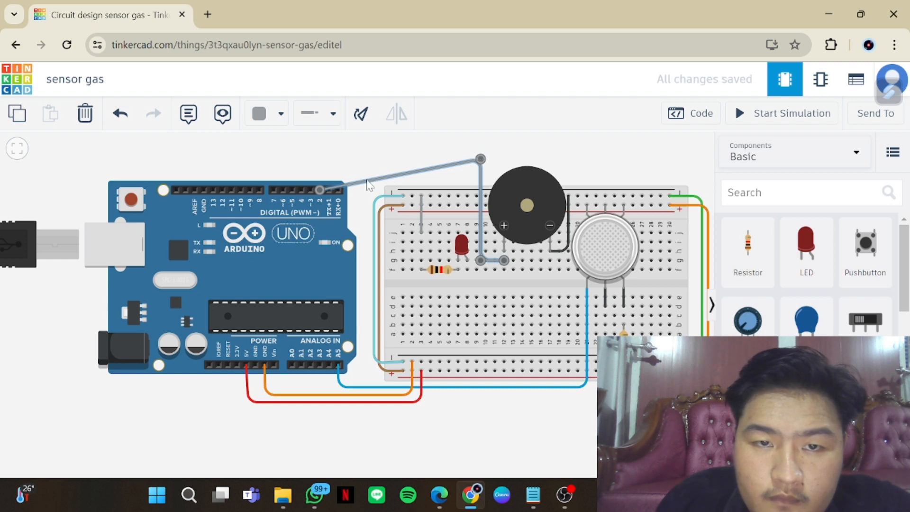
pyautogui.moveTo(366, 181); pyautogui.dragTo(321, 161)
# Lower the horizontal run of the grey piezo wire so it passes just above the Arduino and breadboard
pyautogui.click(392, 154)
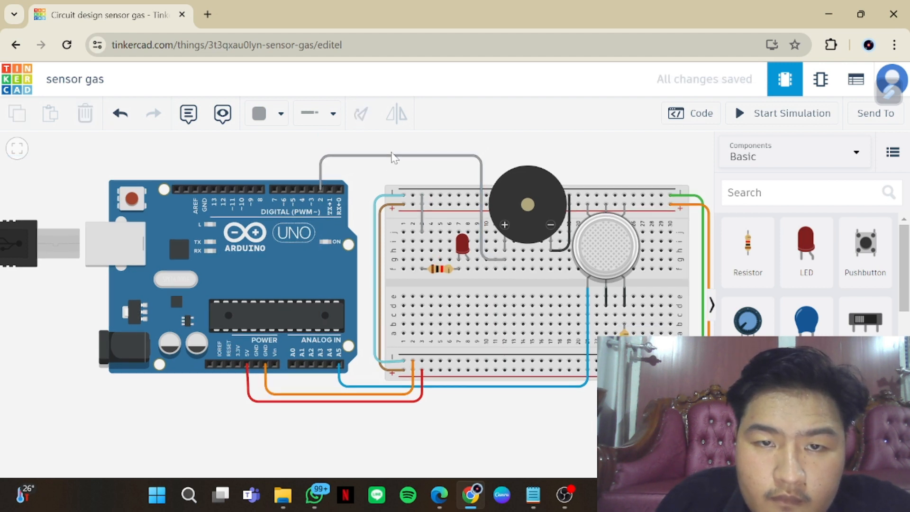
pyautogui.moveTo(391, 152); pyautogui.dragTo(391, 157)
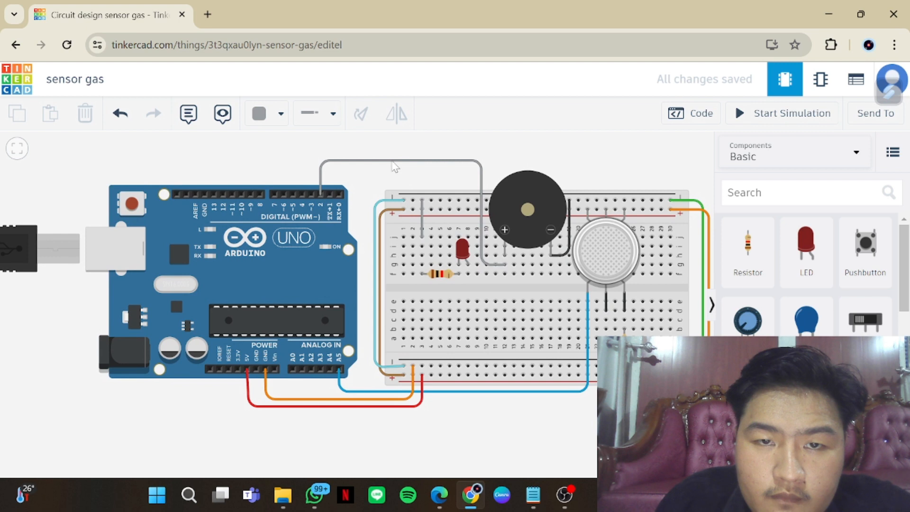
pyautogui.click(393, 162)
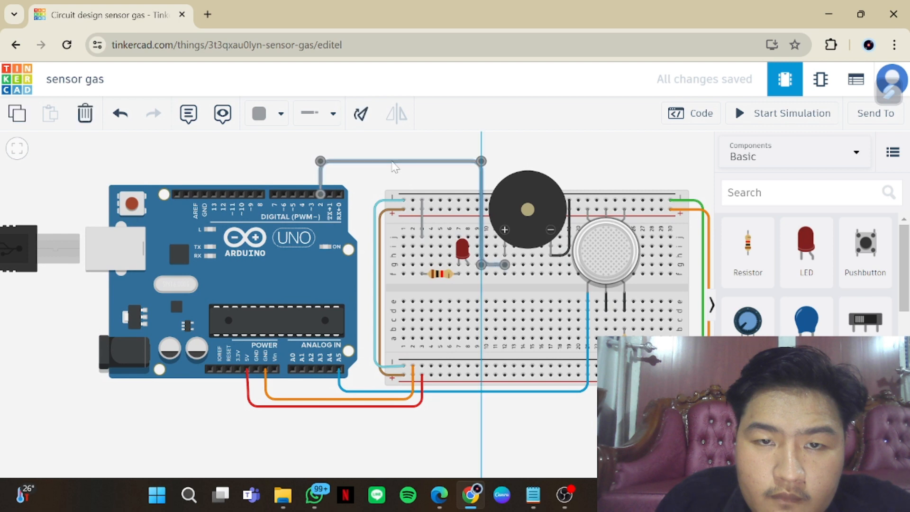
pyautogui.moveTo(393, 162); pyautogui.dragTo(393, 178)
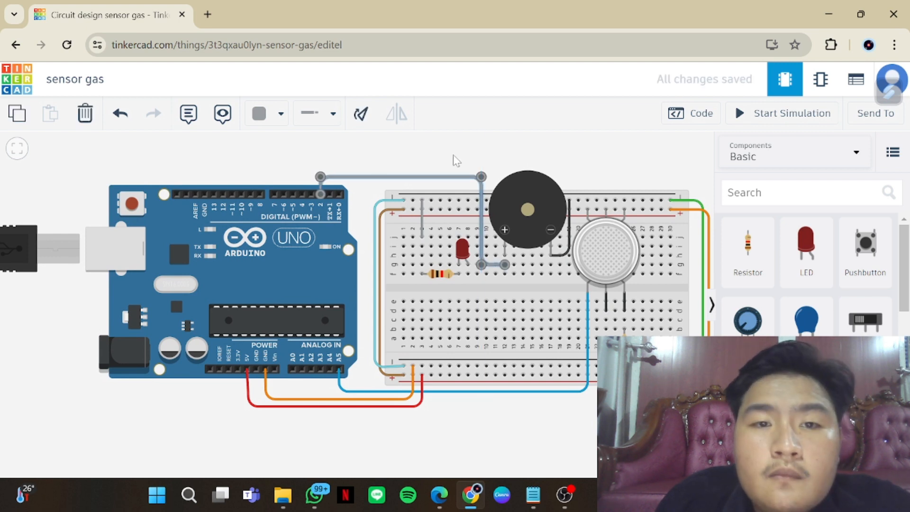
# Wire row j of column 8, above the LED's right lead, to the Arduino's digital pin 3 with square bends, and colour it blue
pyautogui.click(453, 154)
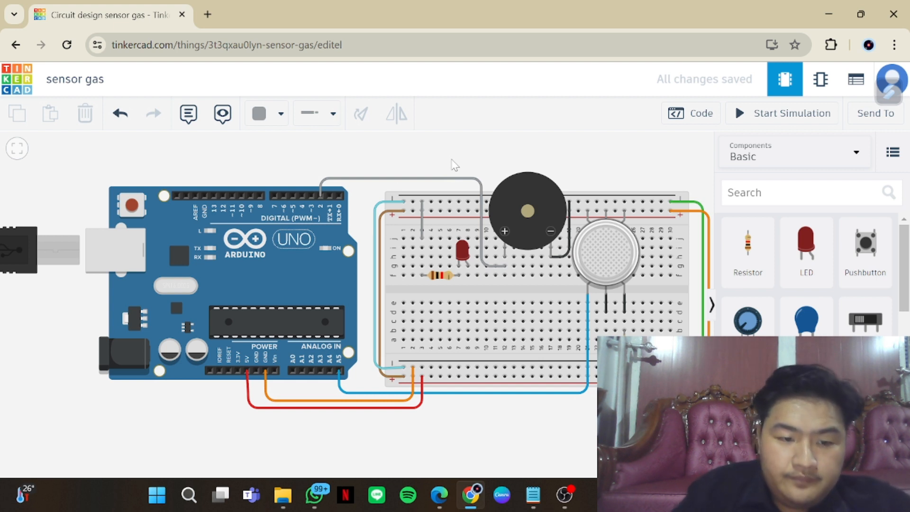
pyautogui.click(469, 240)
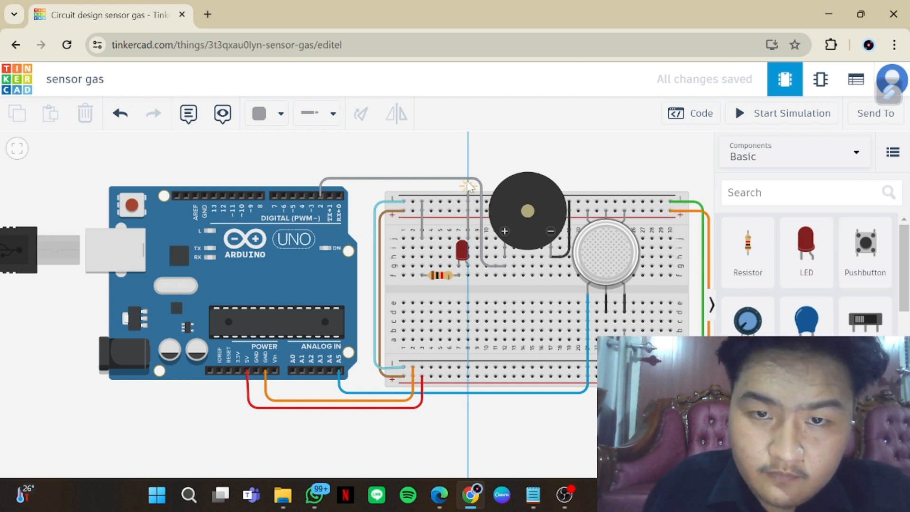
pyautogui.click(468, 169)
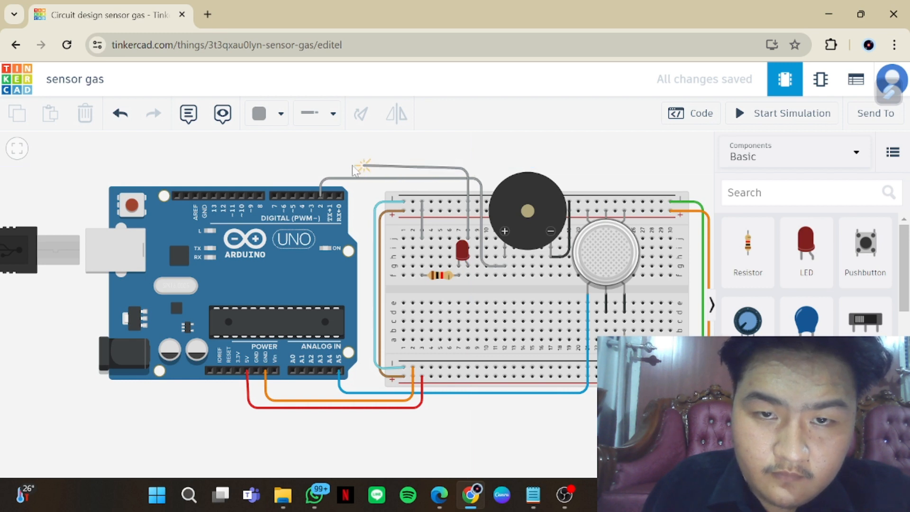
pyautogui.click(315, 169)
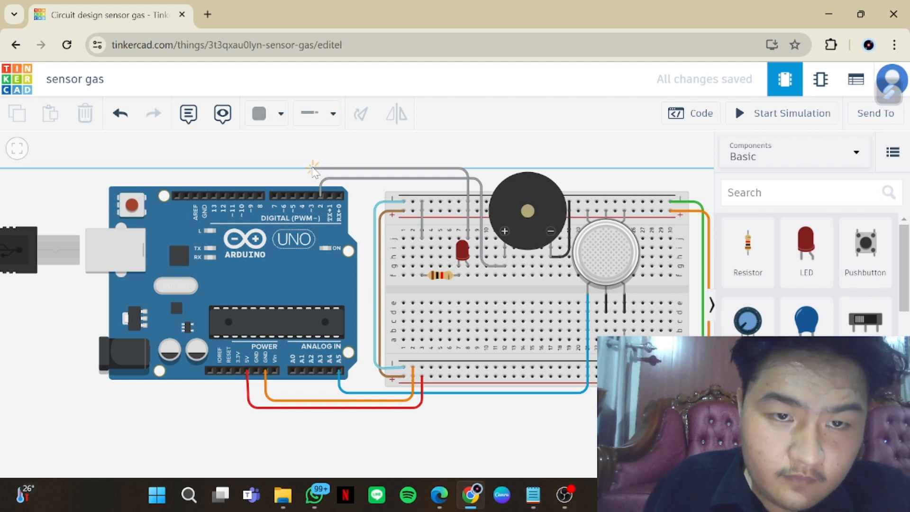
pyautogui.click(311, 193)
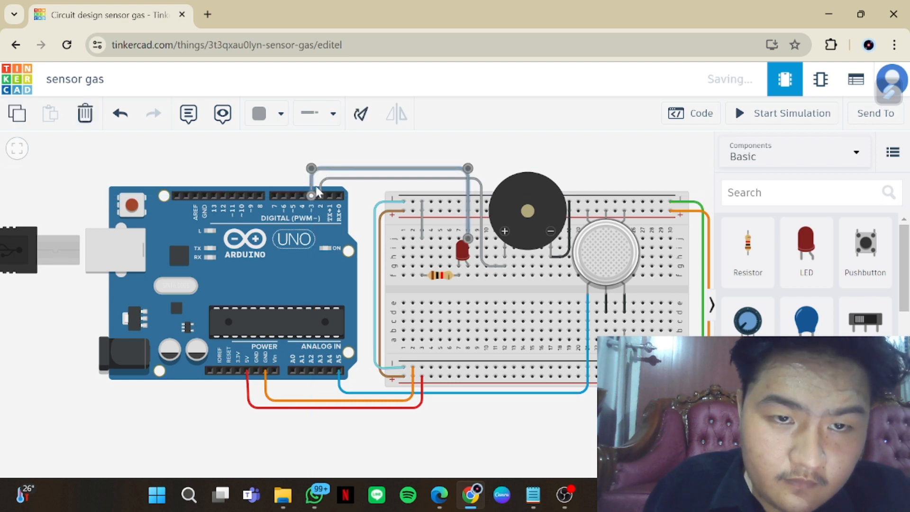
pyautogui.click(279, 113)
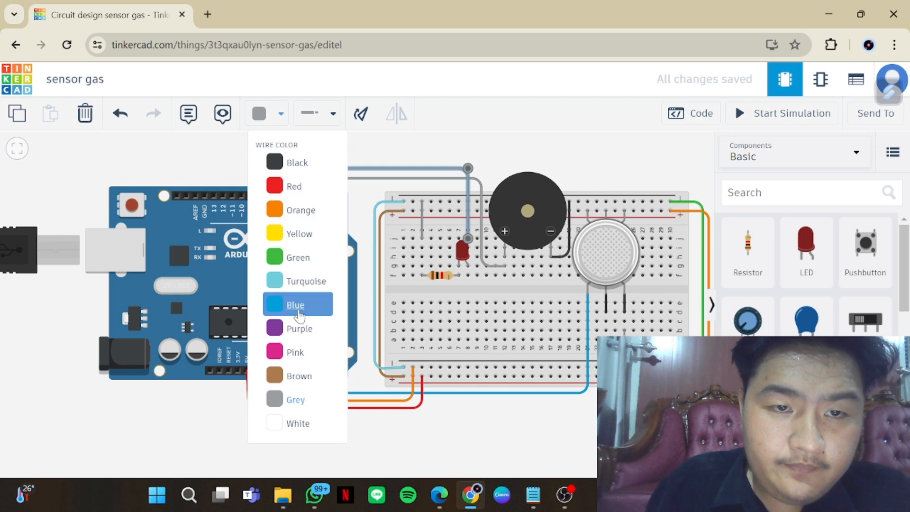
pyautogui.click(298, 307)
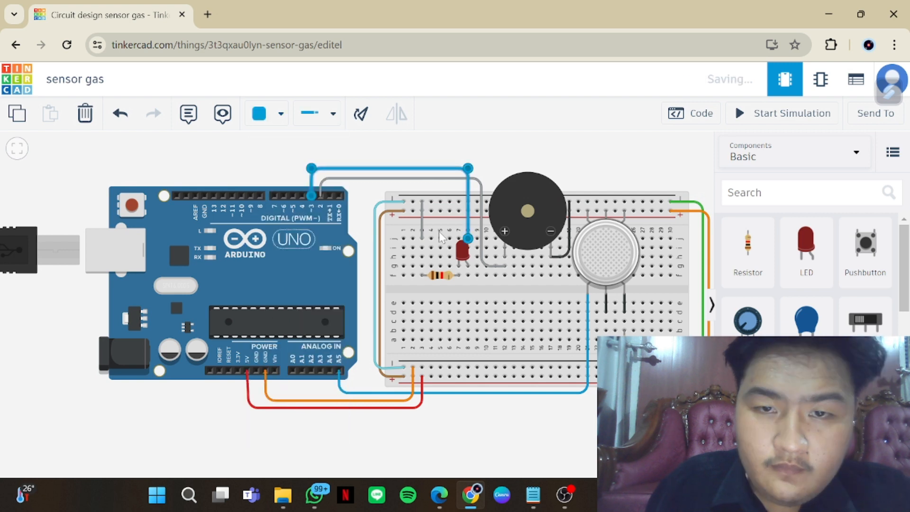
# Recolour the wire between the piezo's positive pin and the Arduino's digital pin 2 purple
pyautogui.click(482, 209)
pyautogui.click(280, 114)
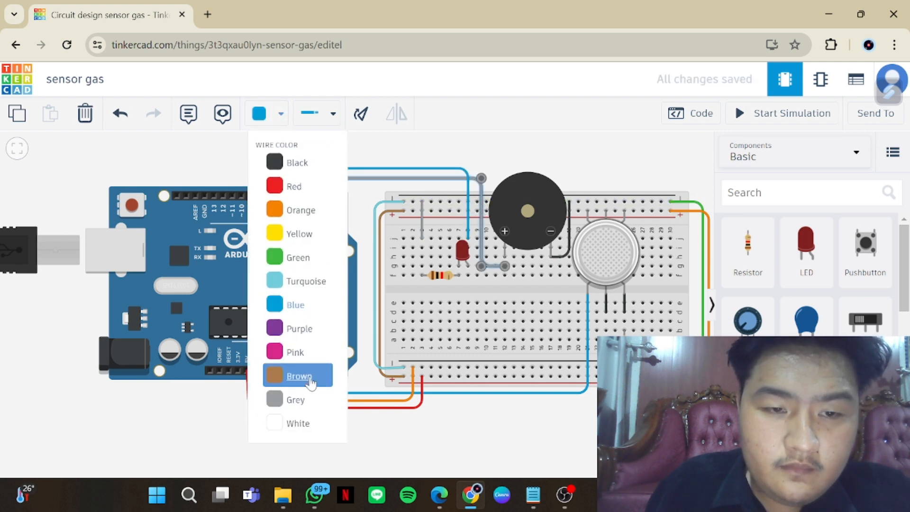
pyautogui.click(309, 332)
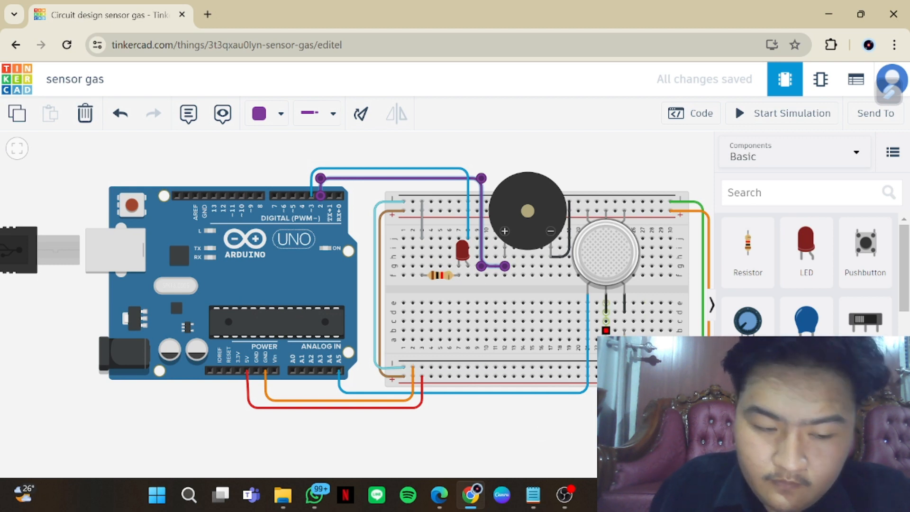
# Connect row b of column 23, below the gas sensor's middle lower pin, straight to the lower negative rail in purple
pyautogui.click(606, 330)
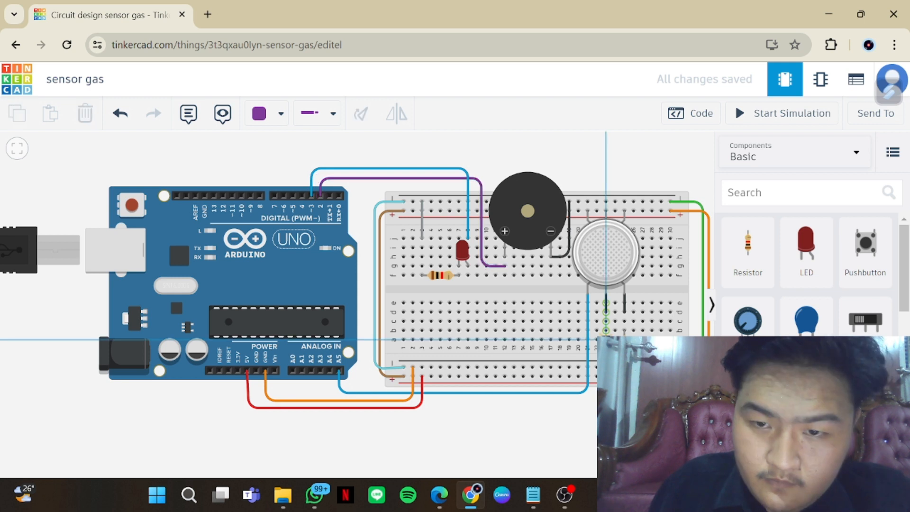
pyautogui.click(606, 367)
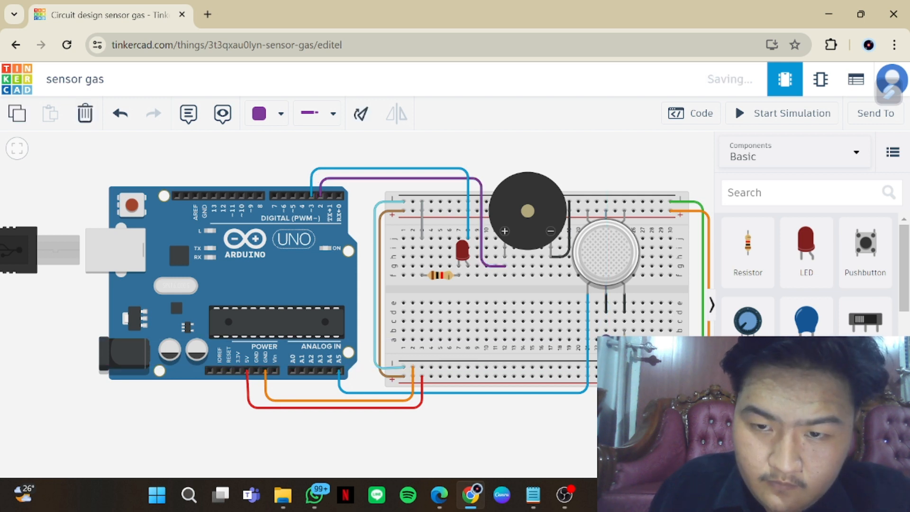
pyautogui.click(617, 403)
pyautogui.scroll(-2, 616, 402)
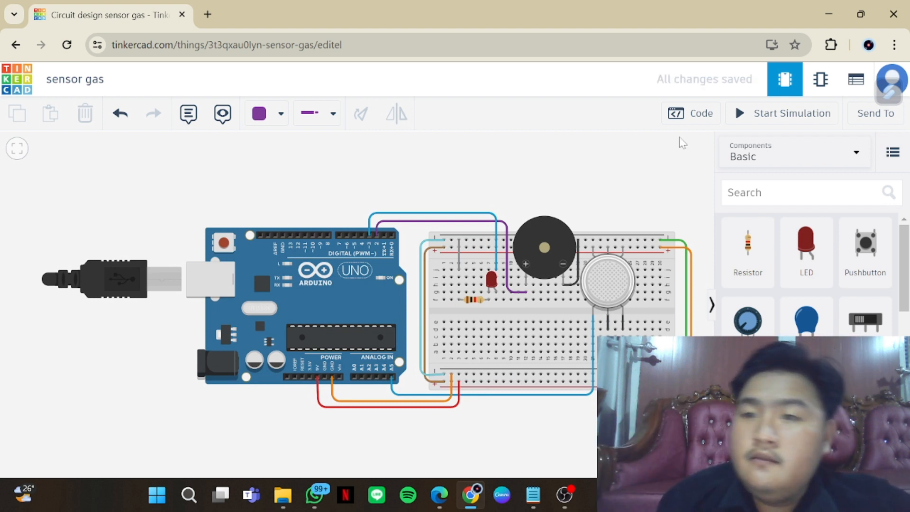
# Review the Arduino sketch from its pin declarations through setup and loop against the circuit's wiring, and close the code view
pyautogui.click(702, 114)
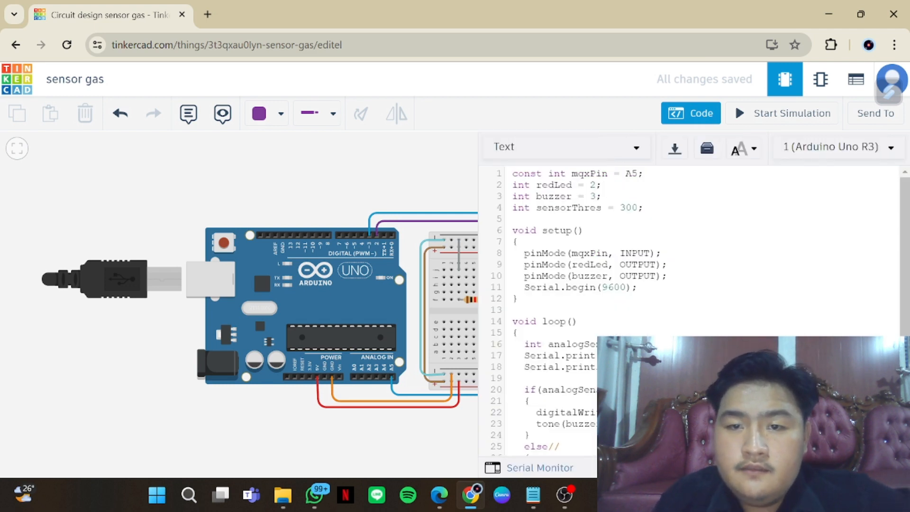
pyautogui.moveTo(412, 432); pyautogui.dragTo(340, 422)
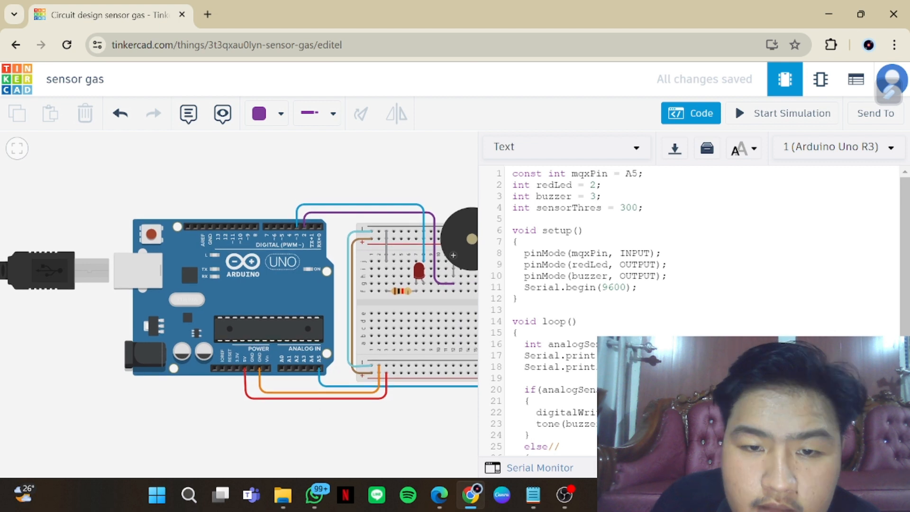
pyautogui.scroll(-1, 687, 308)
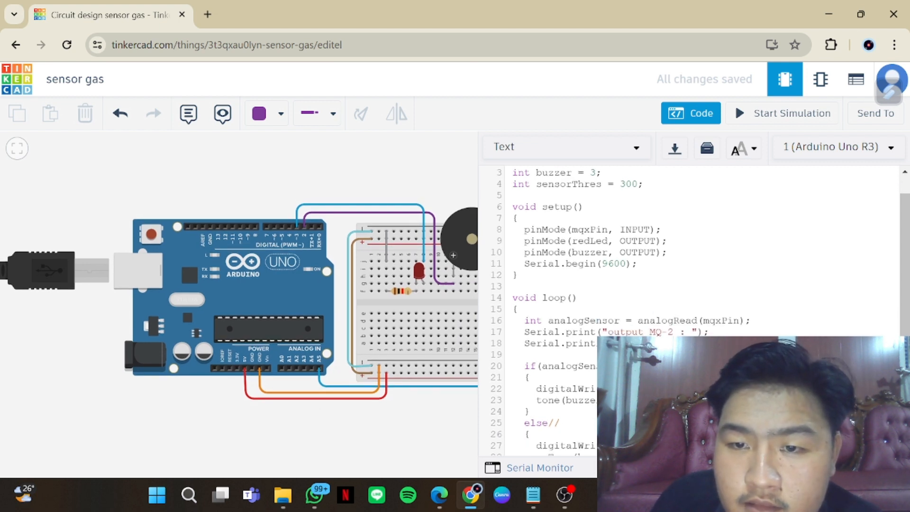
pyautogui.scroll(-1, 687, 308)
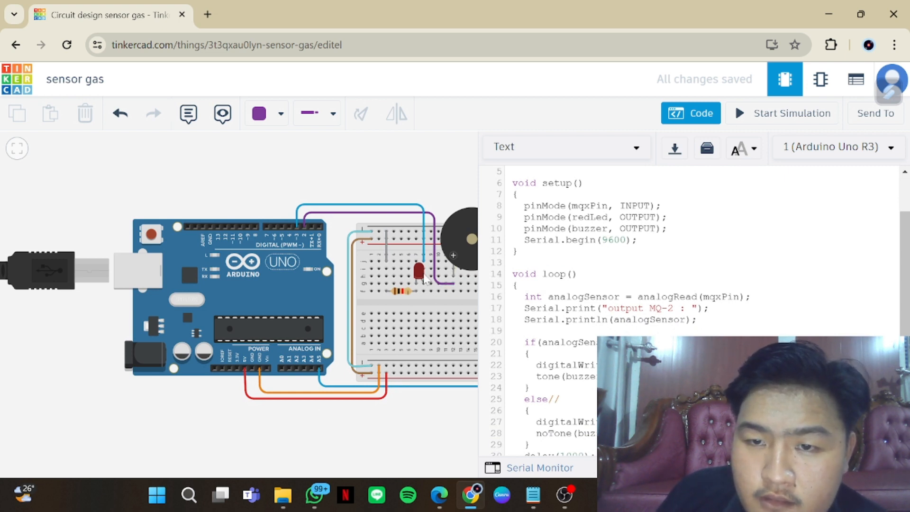
pyautogui.moveTo(409, 410); pyautogui.dragTo(357, 410)
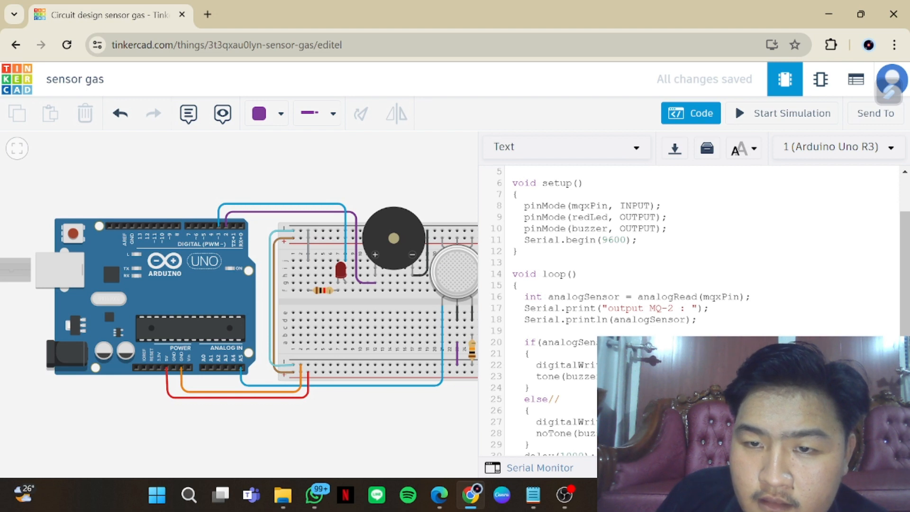
pyautogui.click(459, 273)
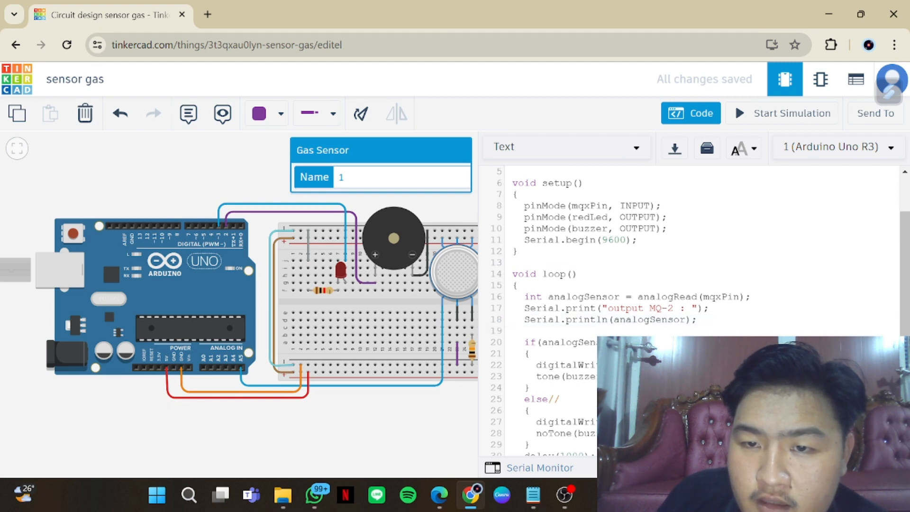
pyautogui.scroll(-1, 687, 308)
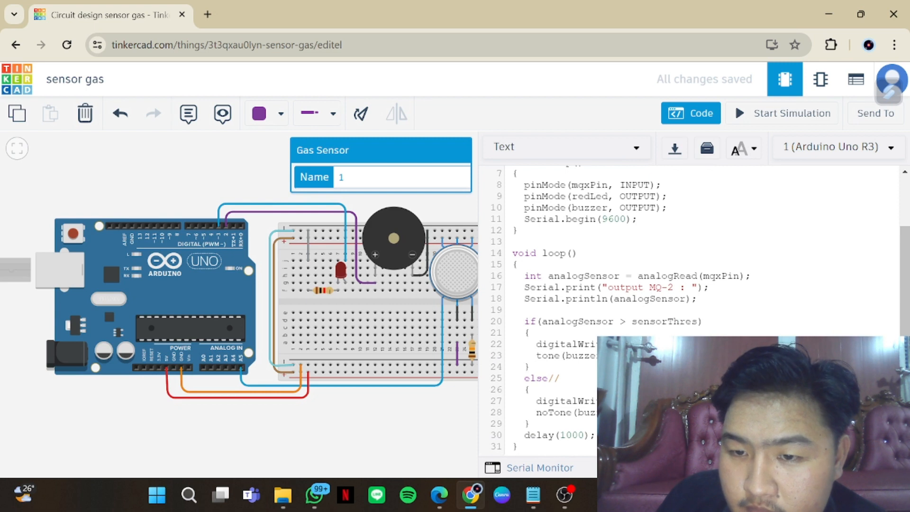
pyautogui.click(560, 379)
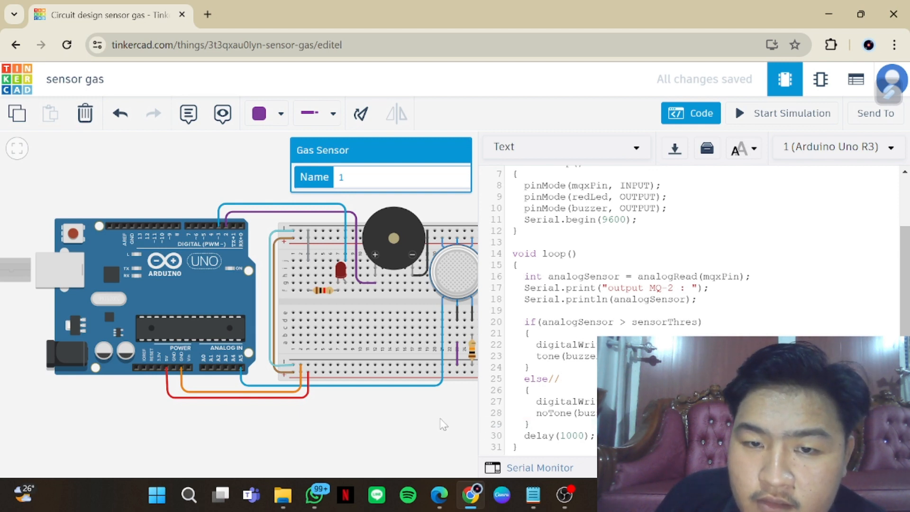
pyautogui.click(690, 115)
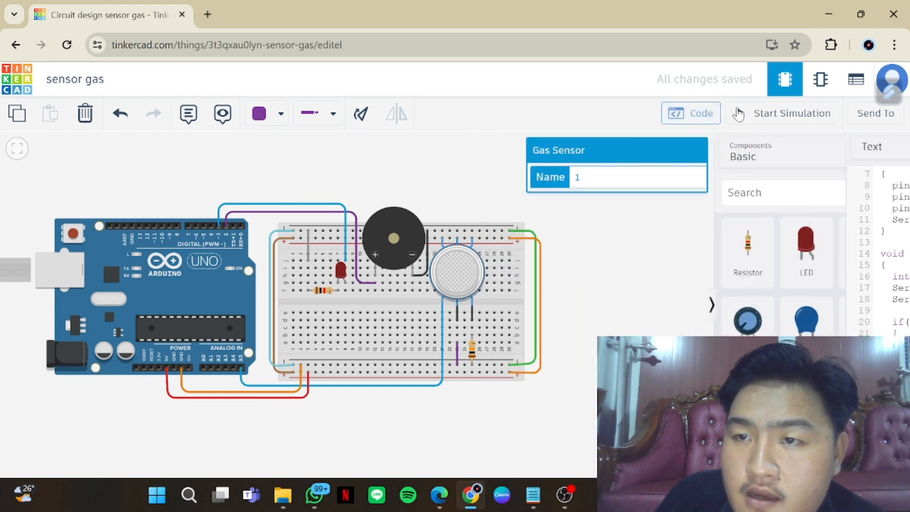
# Start the simulation and raise the system volume to 100 to hear the piezo
pyautogui.click(764, 118)
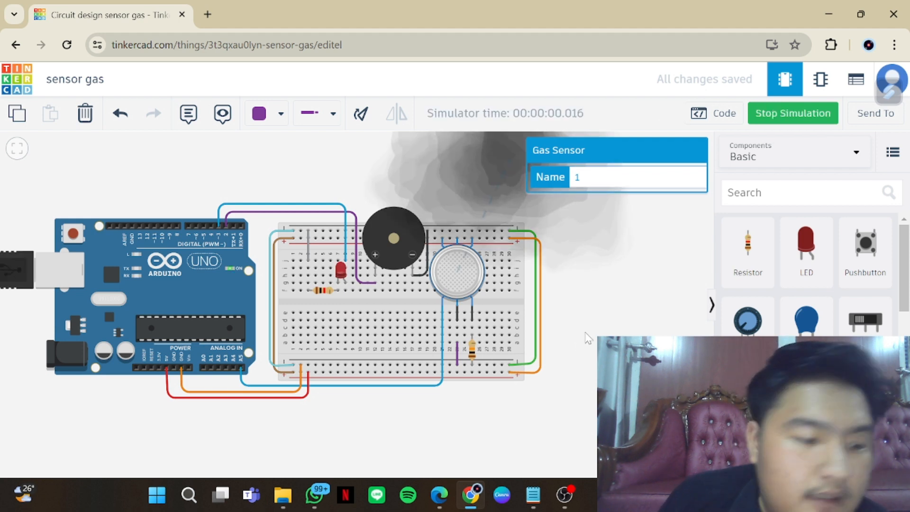
pyautogui.scroll(-1, 586, 337)
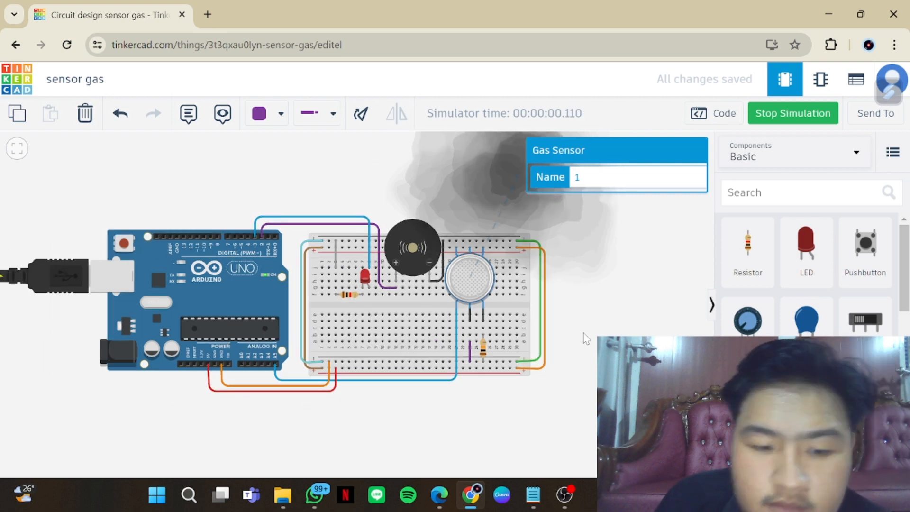
pyautogui.press('XF86AudioLowerVolume')
pyautogui.press('XF86AudioRaiseVolume')
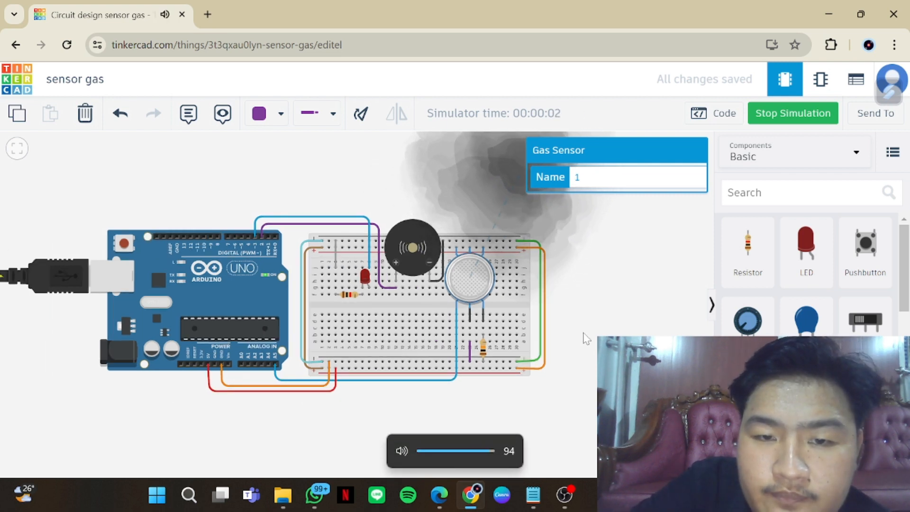
pyautogui.press('XF86AudioRaiseVolume')
pyautogui.press('XF86AudioRaiseVolume')
pyautogui.press('XF86AudioRaiseVolume')
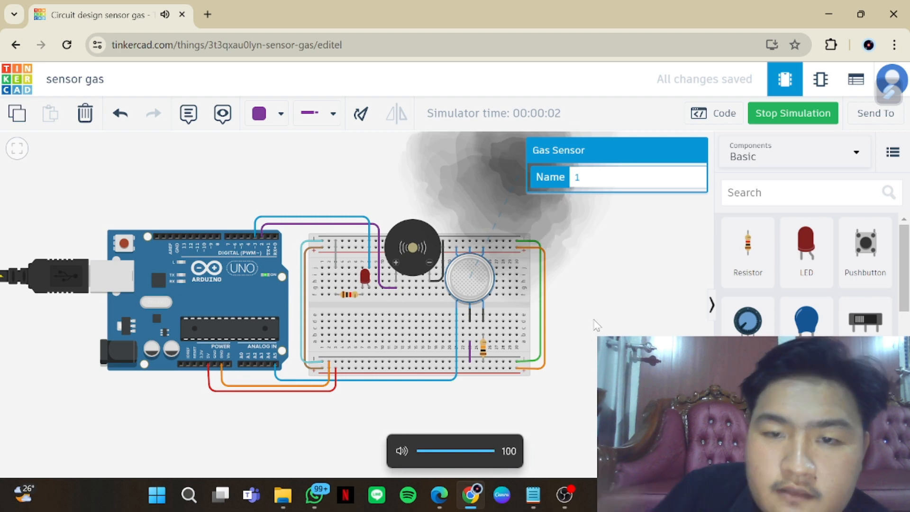
pyautogui.scroll(2, 587, 332)
pyautogui.scroll(-3, 595, 322)
pyautogui.scroll(-3, 596, 325)
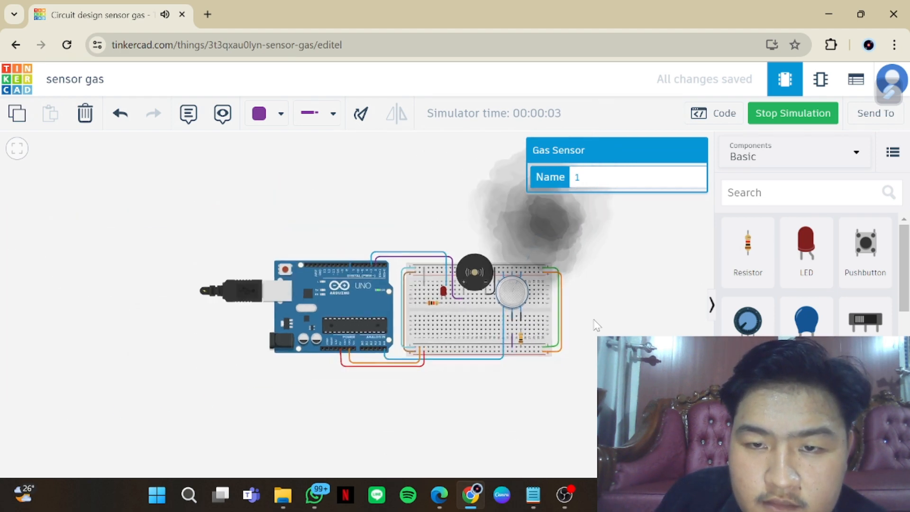
# Test the gas sensor by moving its smoke cloud away over the Arduino and back beside the sensor, and stop the simulation
pyautogui.moveTo(592, 325); pyautogui.dragTo(577, 350)
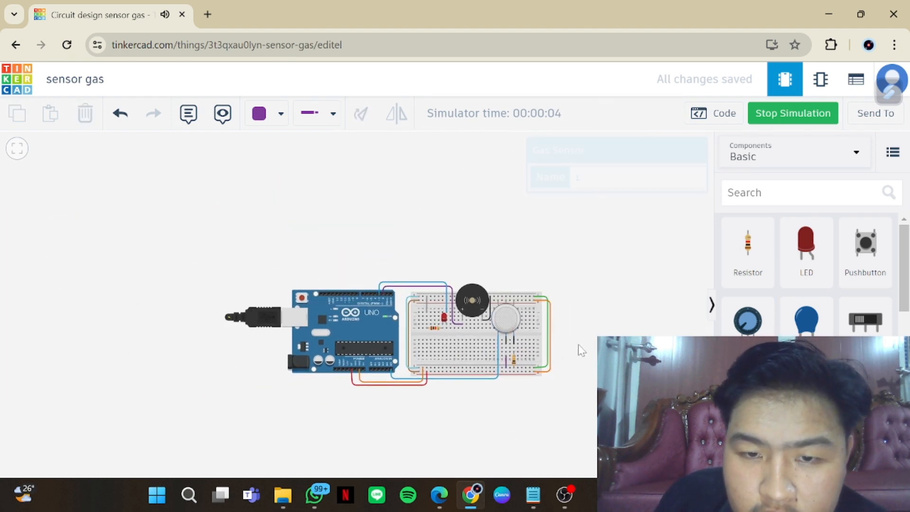
pyautogui.click(505, 322)
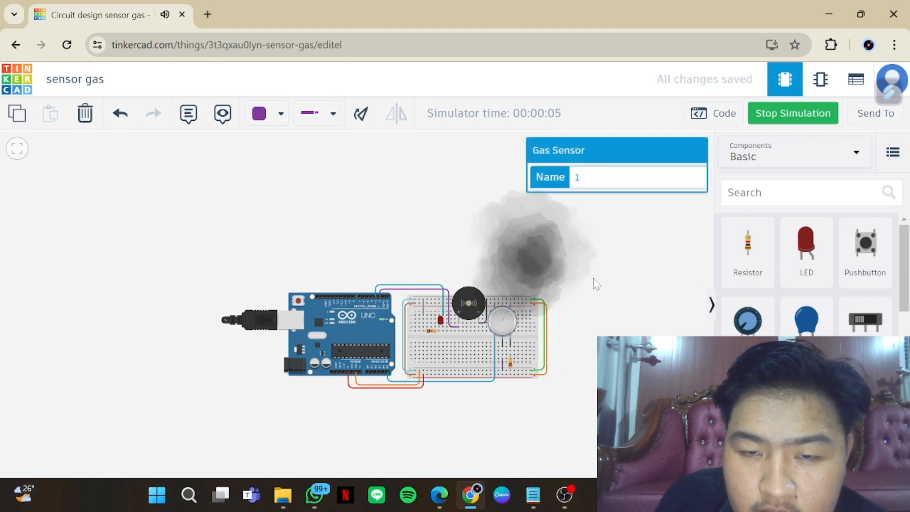
pyautogui.moveTo(556, 268); pyautogui.dragTo(140, 314)
pyautogui.moveTo(189, 273); pyautogui.dragTo(357, 255)
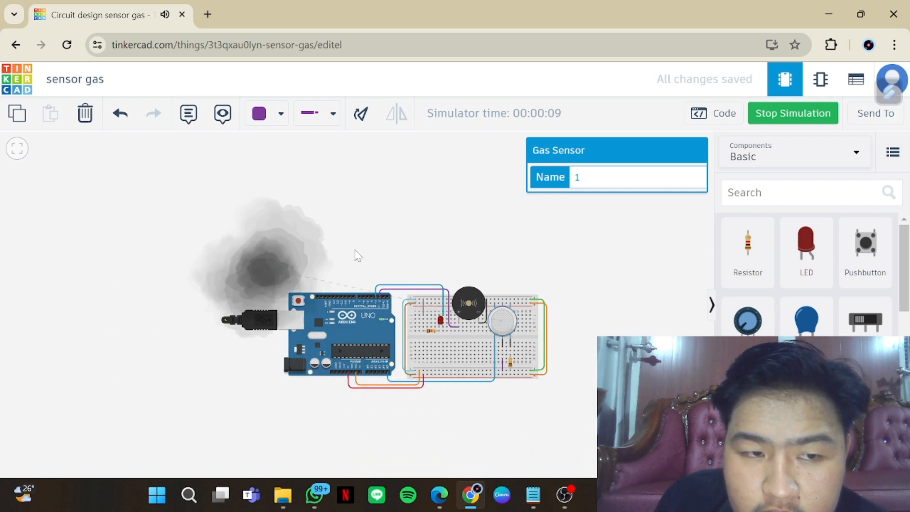
pyautogui.moveTo(482, 233); pyautogui.dragTo(550, 270)
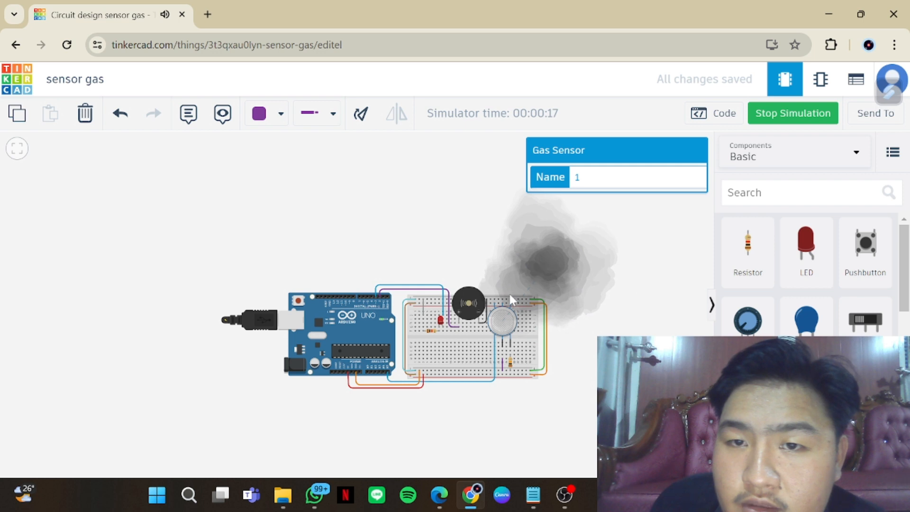
pyautogui.click(769, 114)
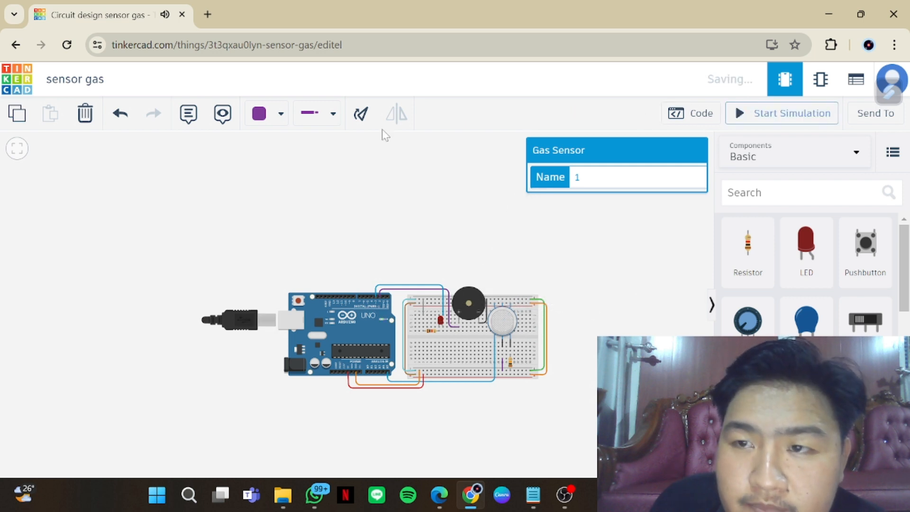
# Return to the circuit designs dashboard and open the SENSOR GERAK PIR design for editing
pyautogui.click(27, 91)
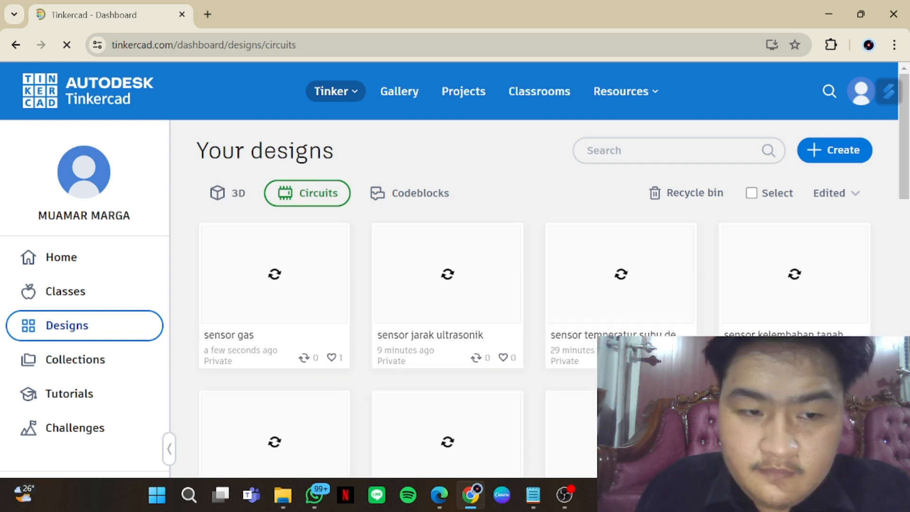
pyautogui.scroll(-2, 347, 340)
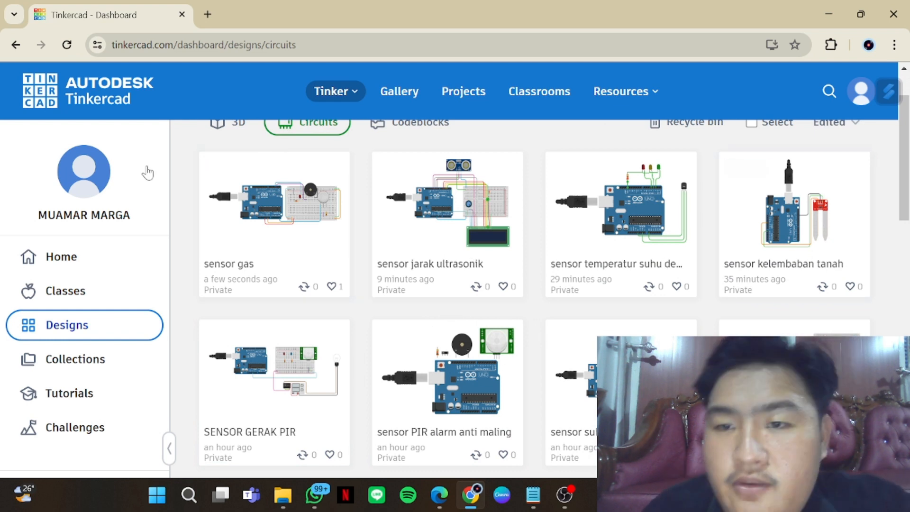
pyautogui.click(824, 268)
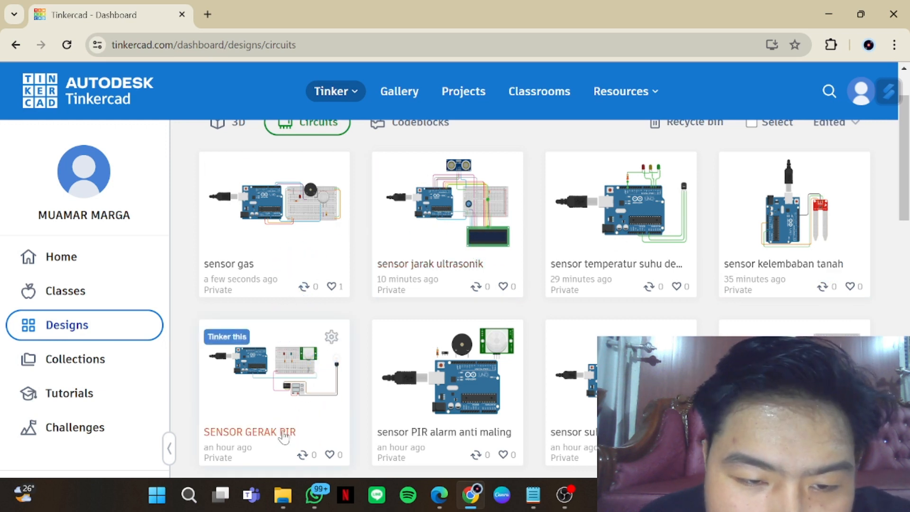
pyautogui.click(284, 434)
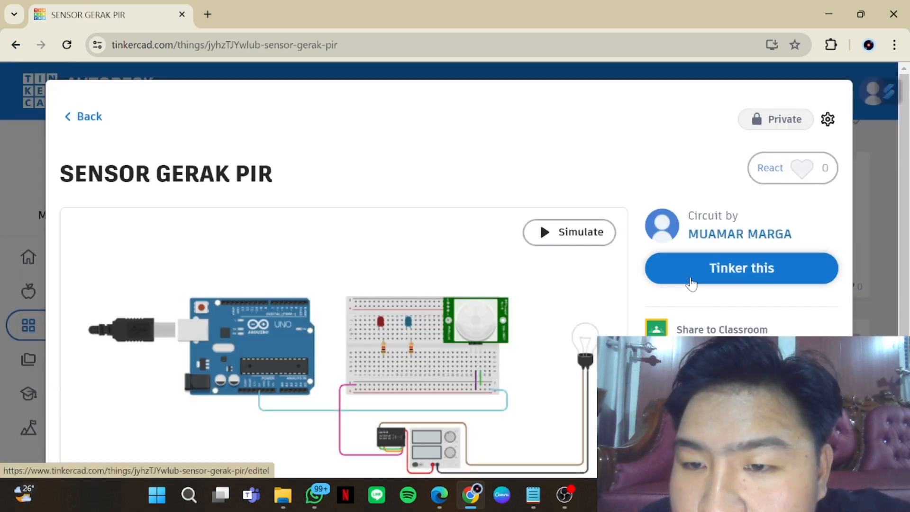
pyautogui.click(691, 283)
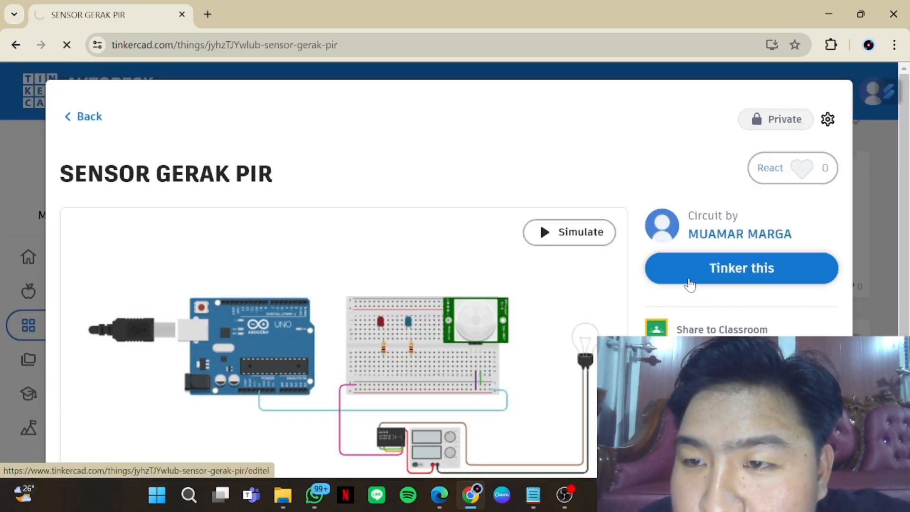
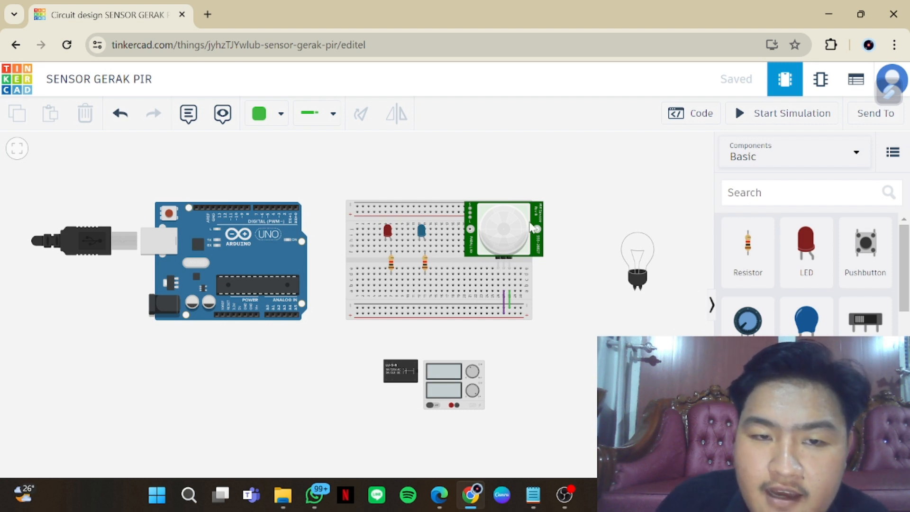
# Review the circuit's components one by one: PIR sensor, light bulb, blue and red LEDs, Arduino Uno, SPDT relay and power supply
pyautogui.click(530, 228)
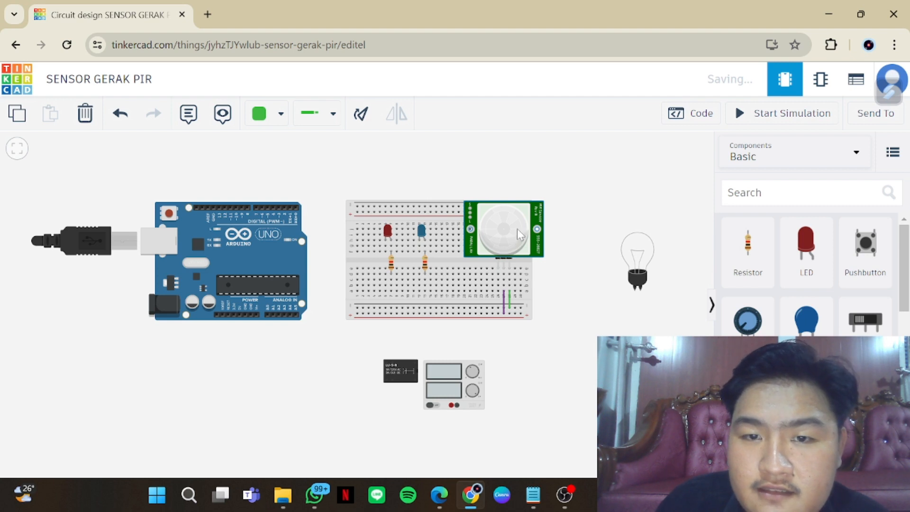
pyautogui.moveTo(519, 240)
pyautogui.mouseDown()
pyautogui.moveTo(538, 213)
pyautogui.moveTo(517, 221)
pyautogui.moveTo(519, 239)
pyautogui.mouseUp()
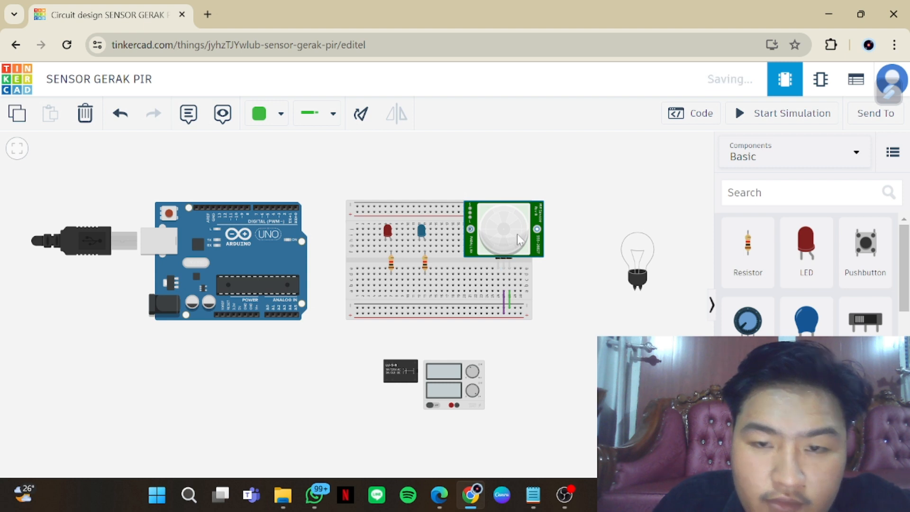
pyautogui.click(631, 271)
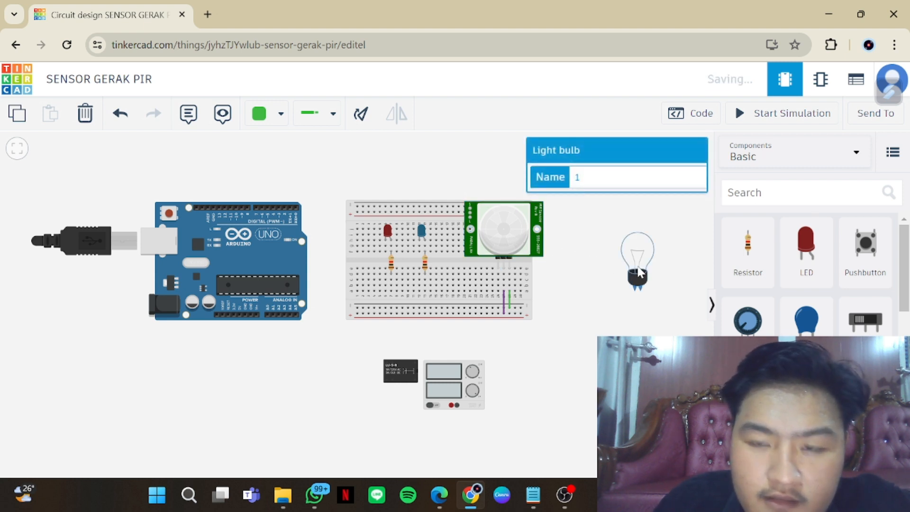
pyautogui.click(502, 232)
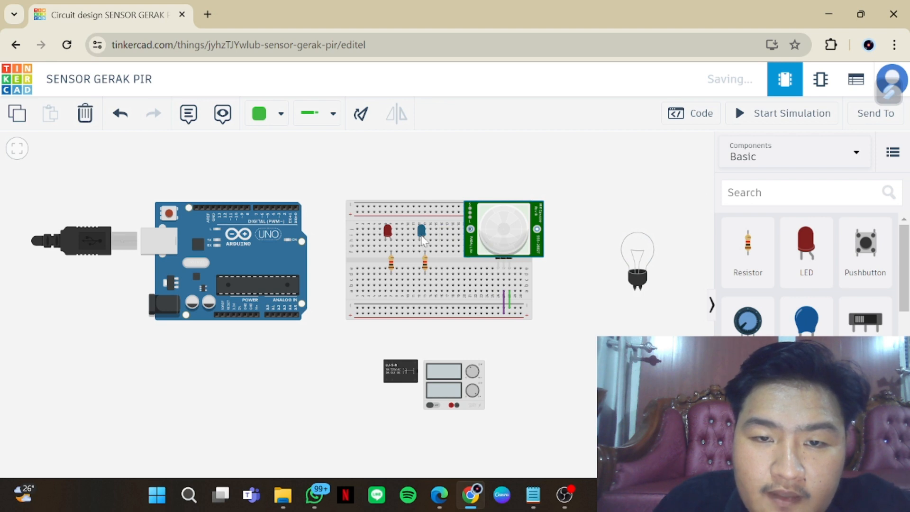
pyautogui.click(422, 238)
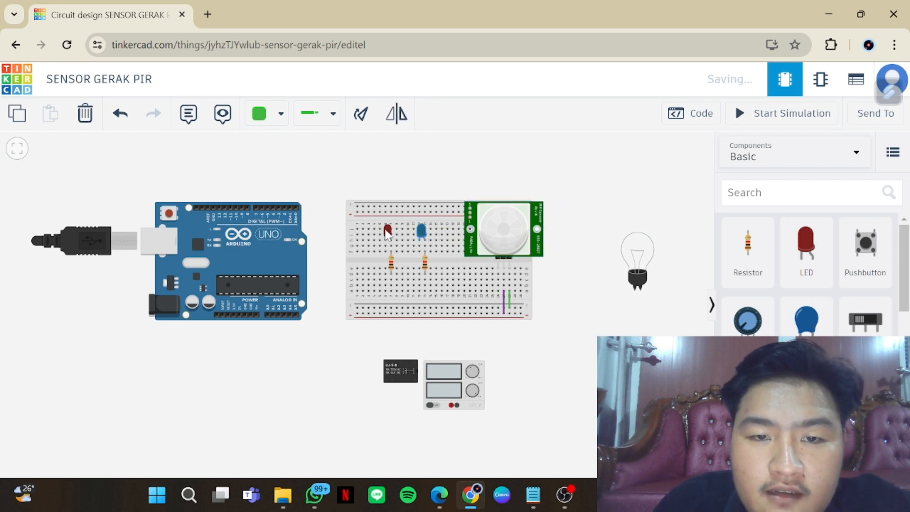
pyautogui.click(388, 234)
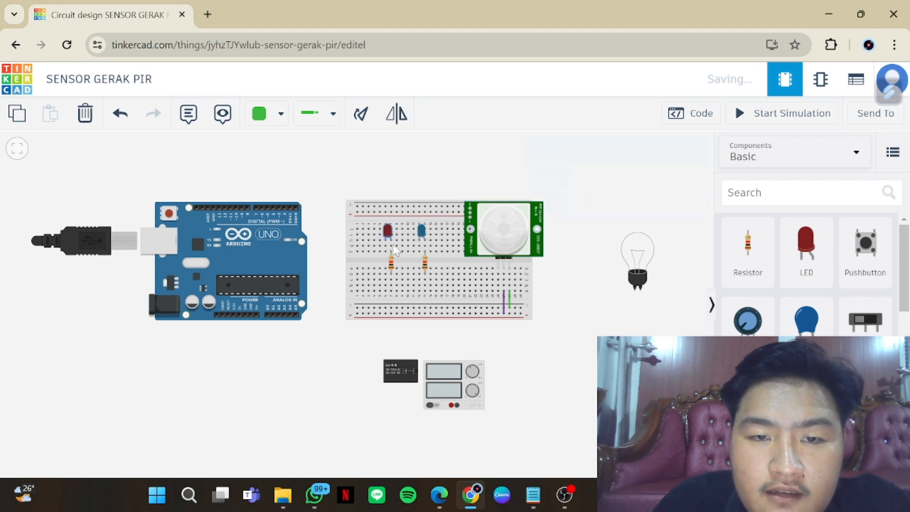
pyautogui.click(294, 250)
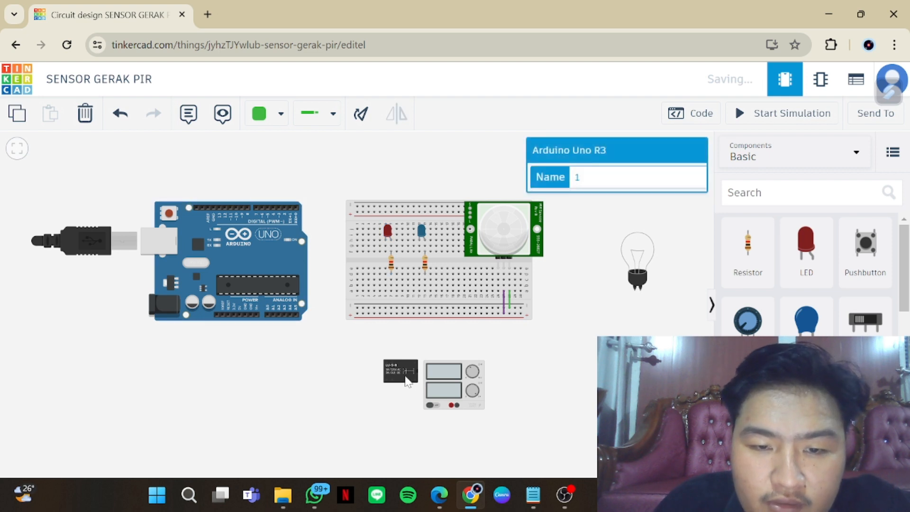
pyautogui.click(406, 379)
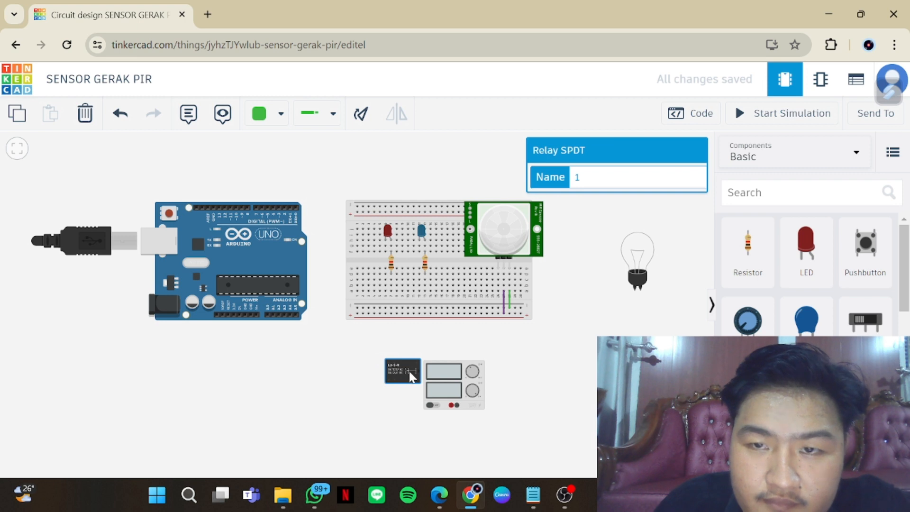
pyautogui.moveTo(410, 376); pyautogui.dragTo(403, 380)
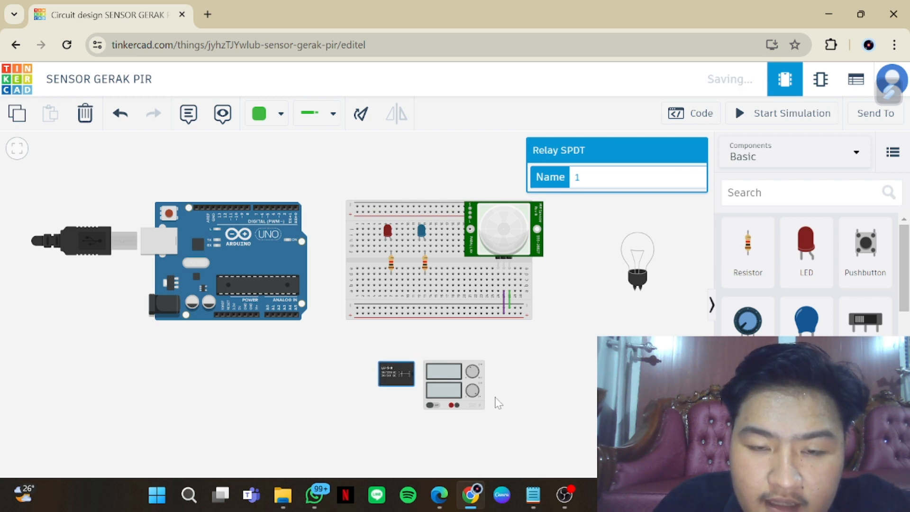
pyautogui.click(474, 397)
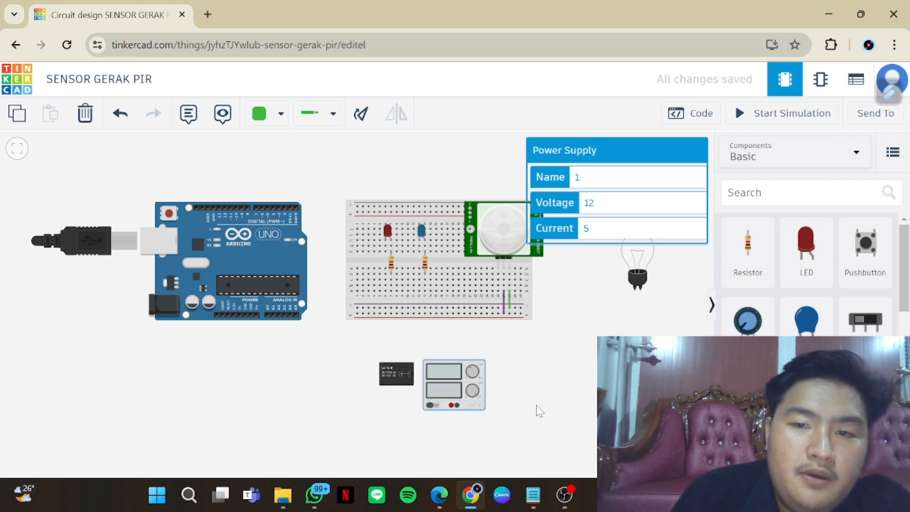
pyautogui.click(539, 411)
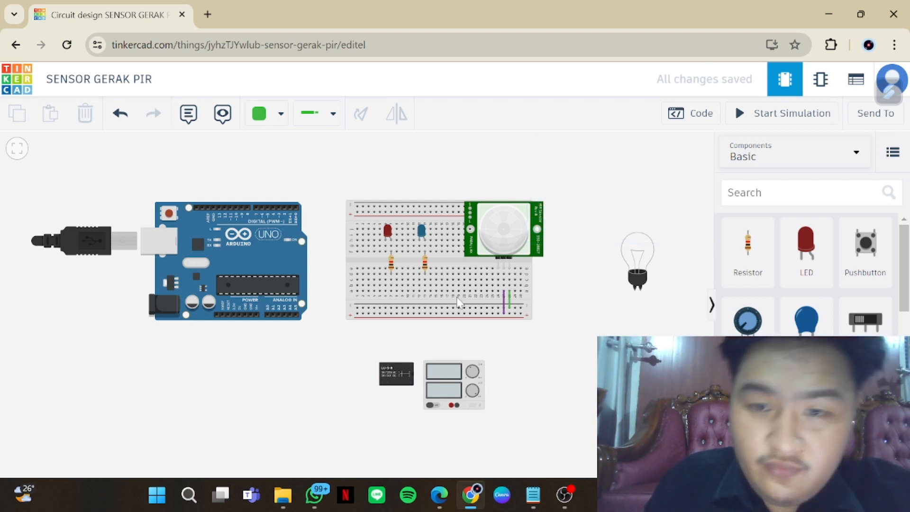
# Connect the blue LED's resistor column to Arduino pin D4 with a green wire routed below the breadboard and up between the boards
pyautogui.scroll(3, 432, 351)
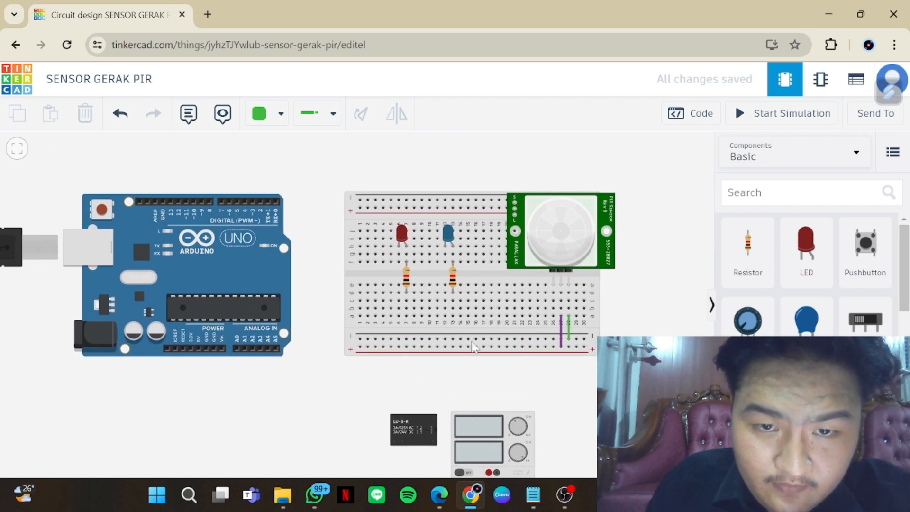
pyautogui.click(453, 316)
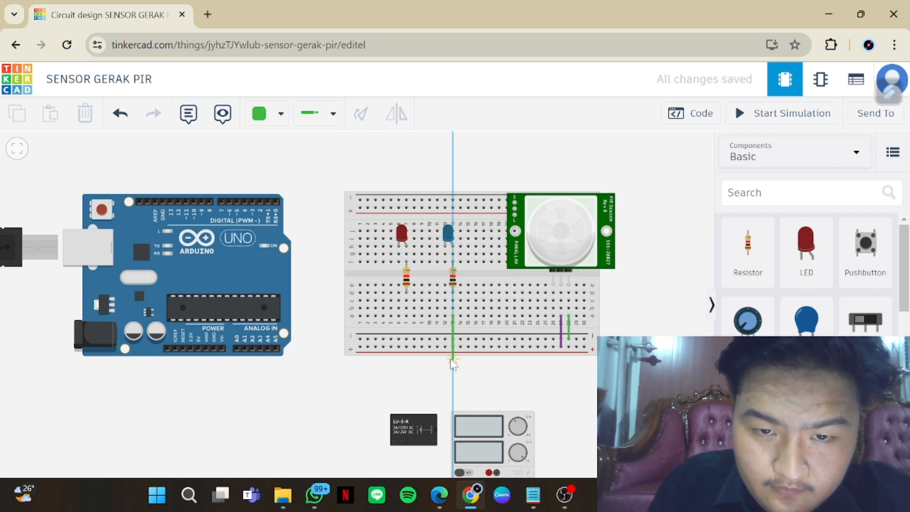
pyautogui.click(452, 360)
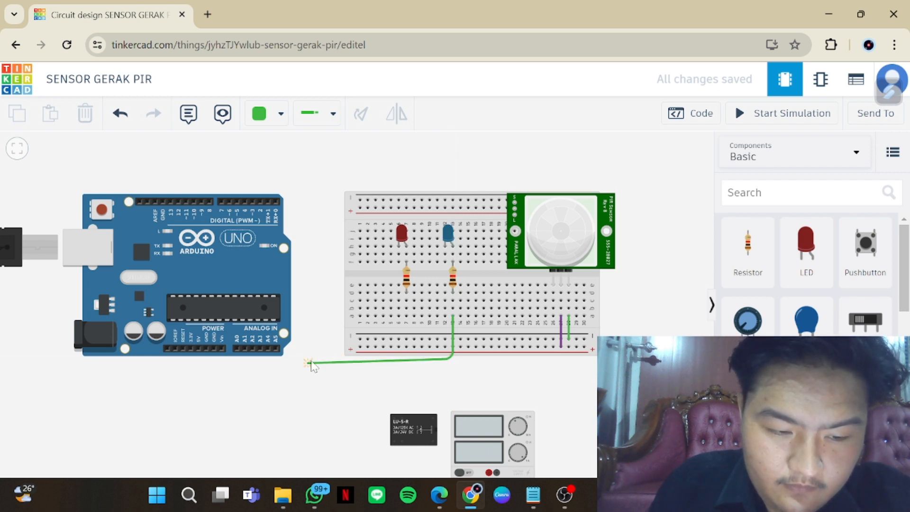
pyautogui.click(311, 359)
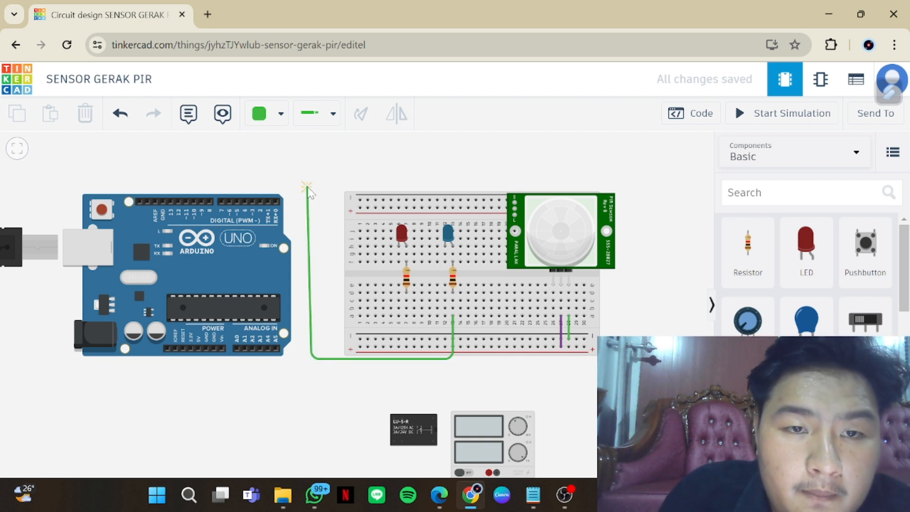
pyautogui.click(311, 187)
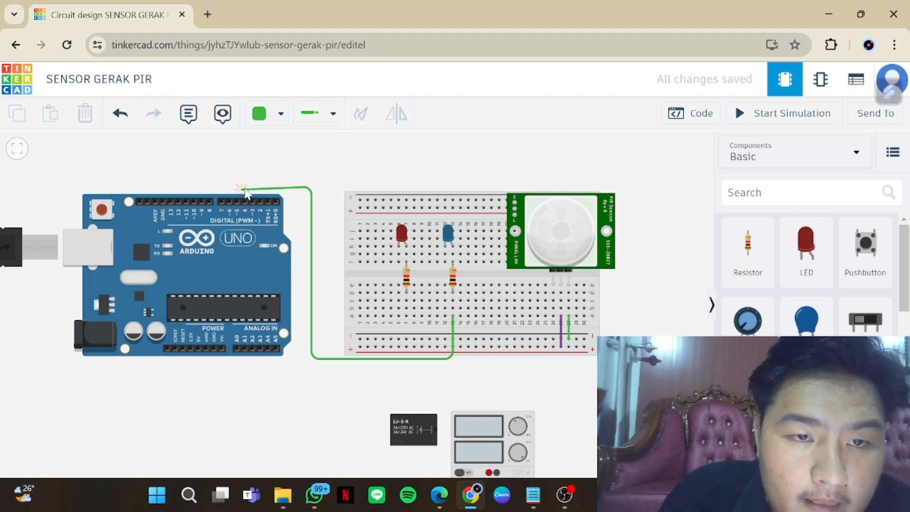
pyautogui.click(246, 187)
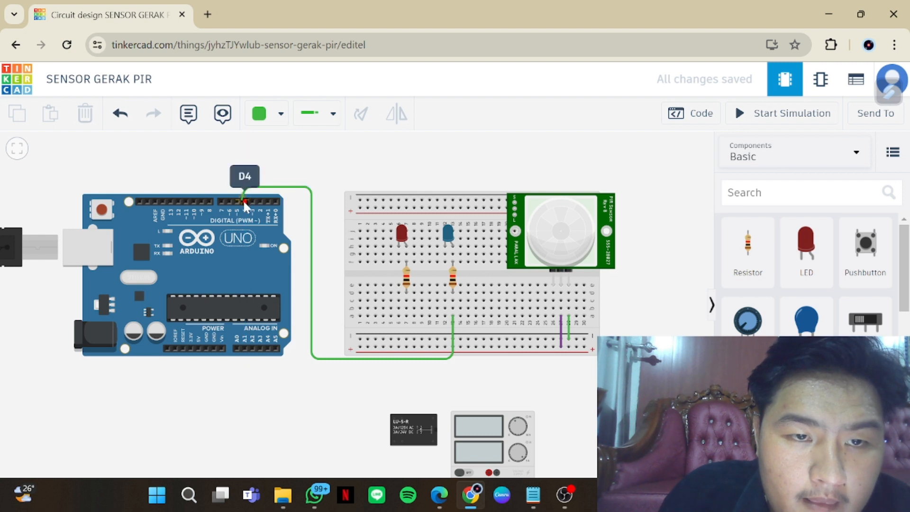
pyautogui.click(244, 201)
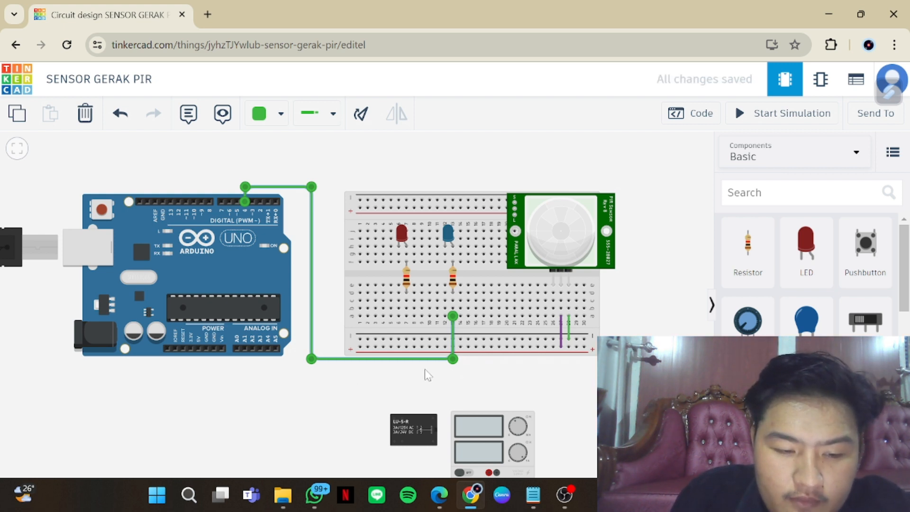
# Connect the red LED's resistor column to Arduino pin D5 with a wire running alongside the D4 wire
pyautogui.click(406, 316)
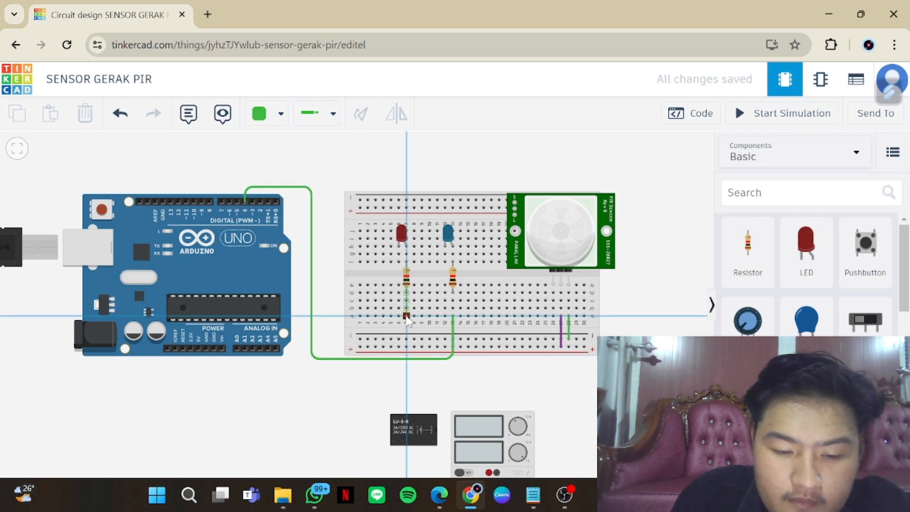
pyautogui.click(407, 364)
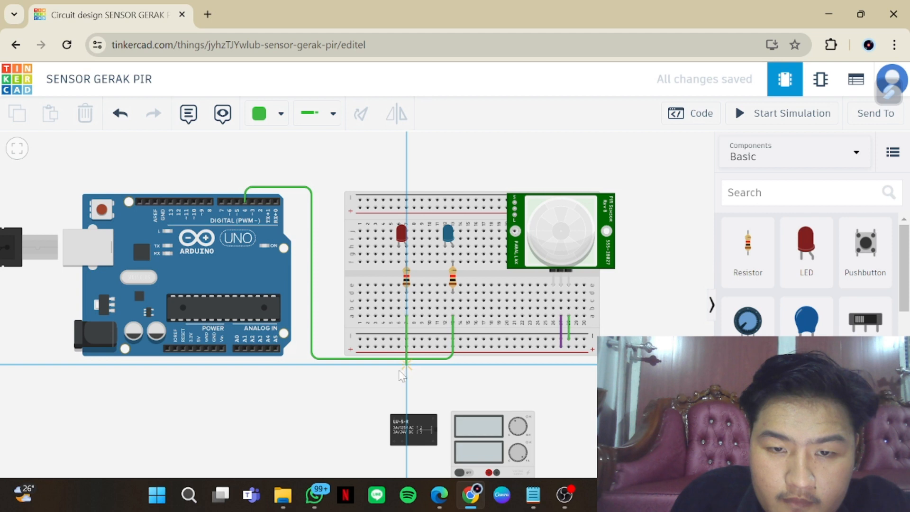
pyautogui.click(317, 364)
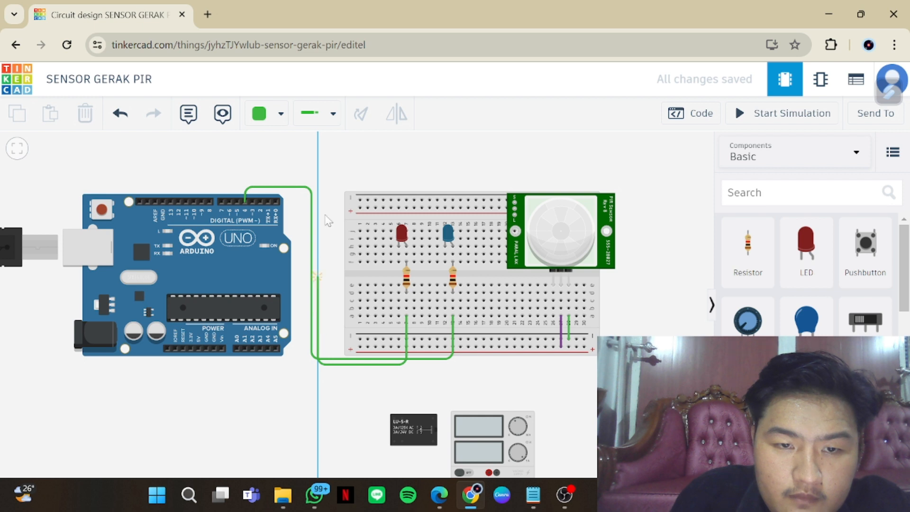
pyautogui.click(318, 183)
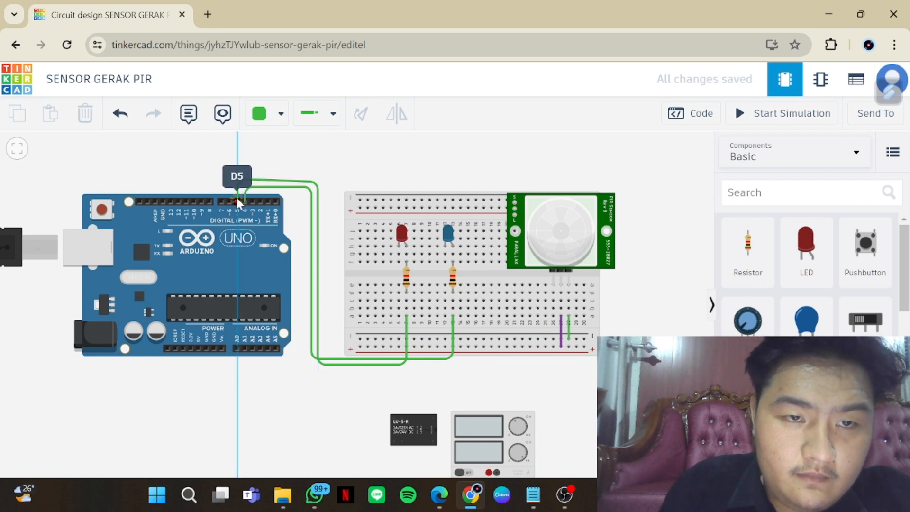
pyautogui.click(236, 199)
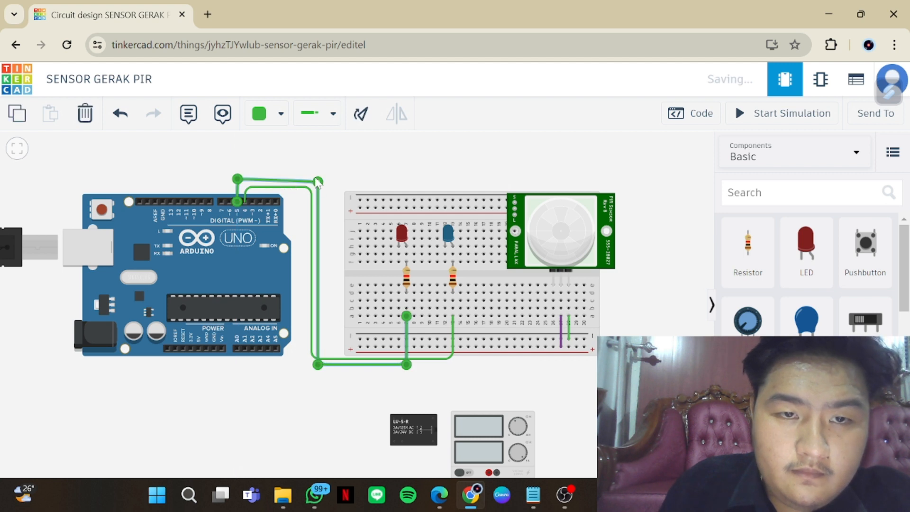
# Level the upper bend of the D5 wire and colour the wire orange
pyautogui.moveTo(318, 183); pyautogui.dragTo(318, 180)
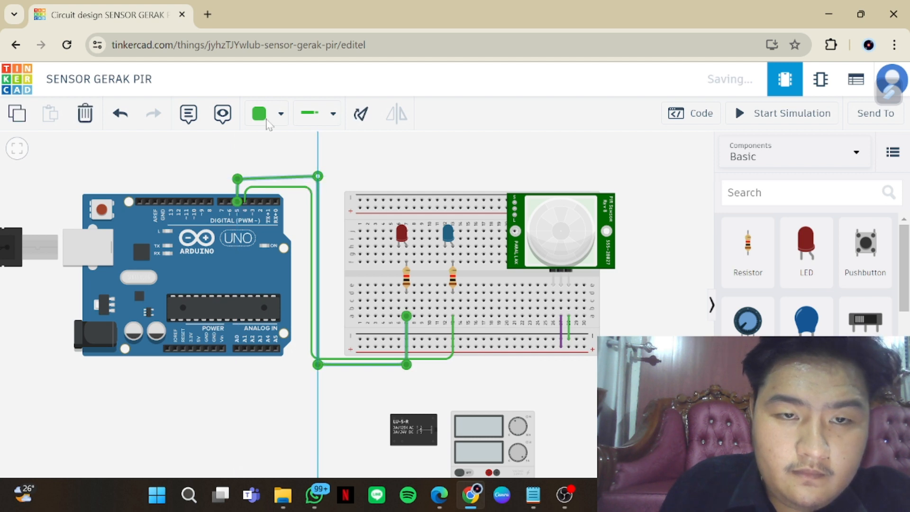
pyautogui.moveTo(318, 180); pyautogui.dragTo(318, 179)
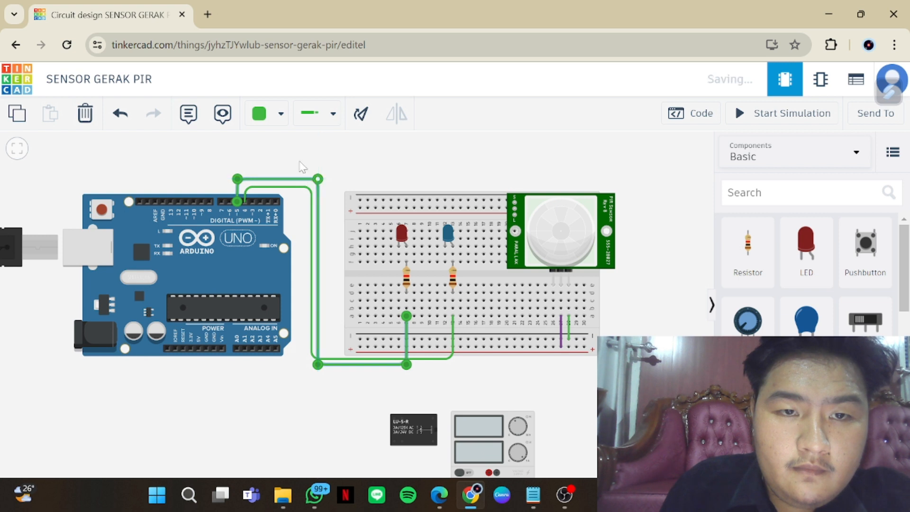
pyautogui.click(280, 114)
pyautogui.click(299, 213)
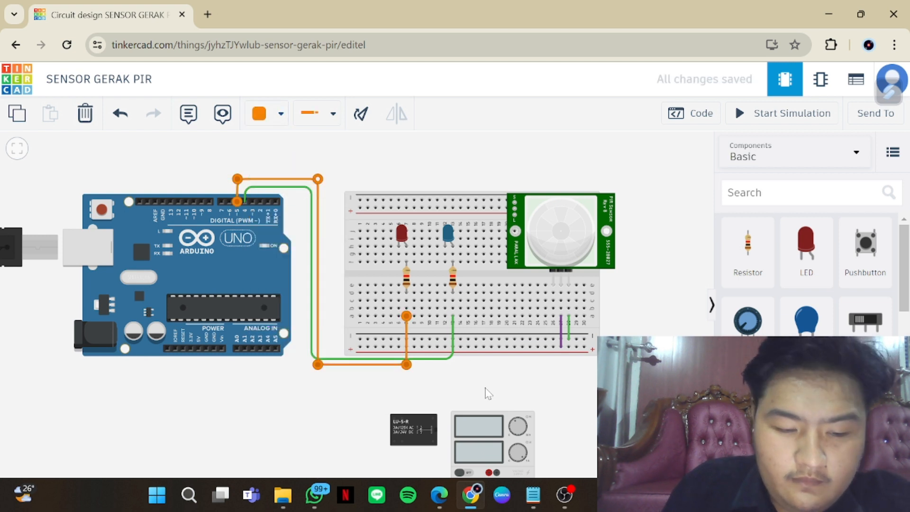
pyautogui.click(303, 287)
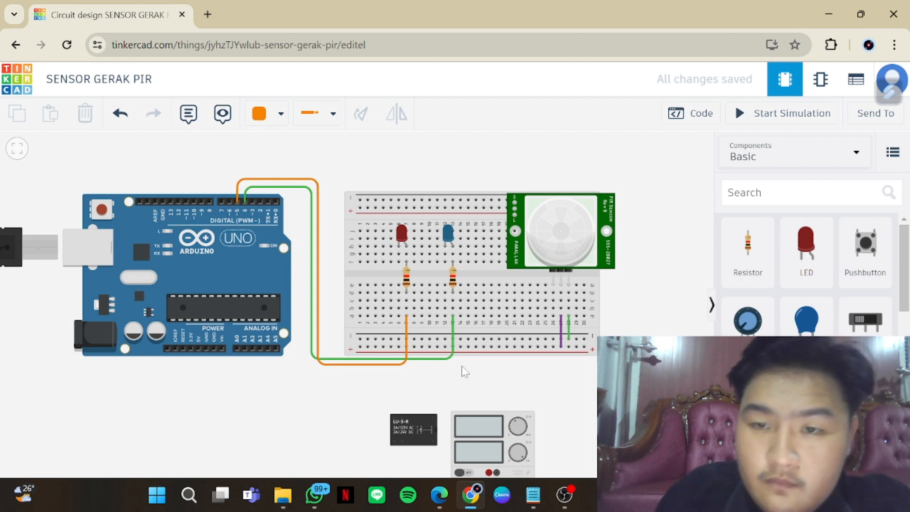
# Connect the PIR sensor's Signal pin to Arduino pin D3 with a wire routed below the breadboard and up between the boards
pyautogui.click(554, 286)
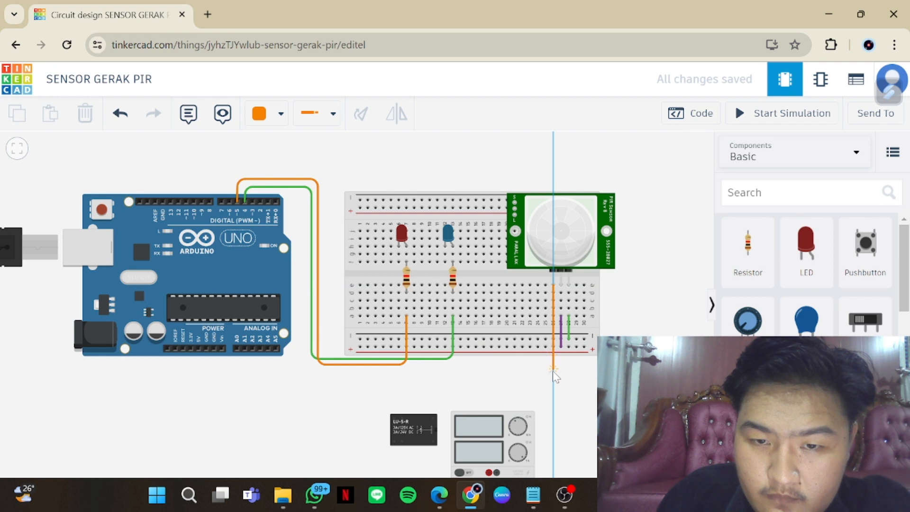
pyautogui.click(553, 371)
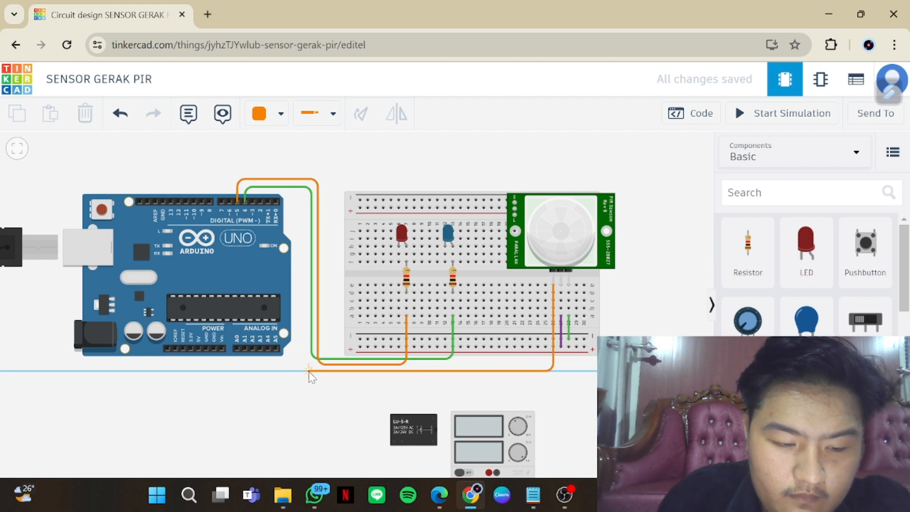
pyautogui.click(309, 371)
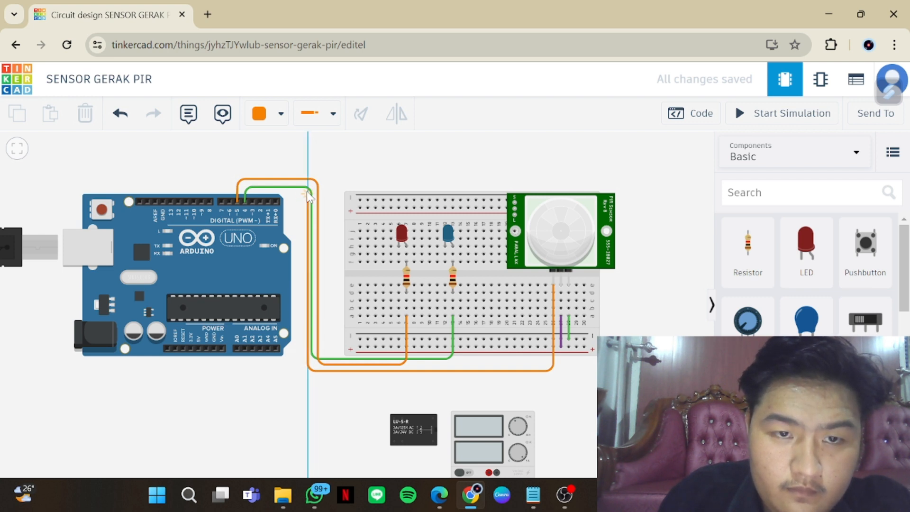
pyautogui.click(252, 189)
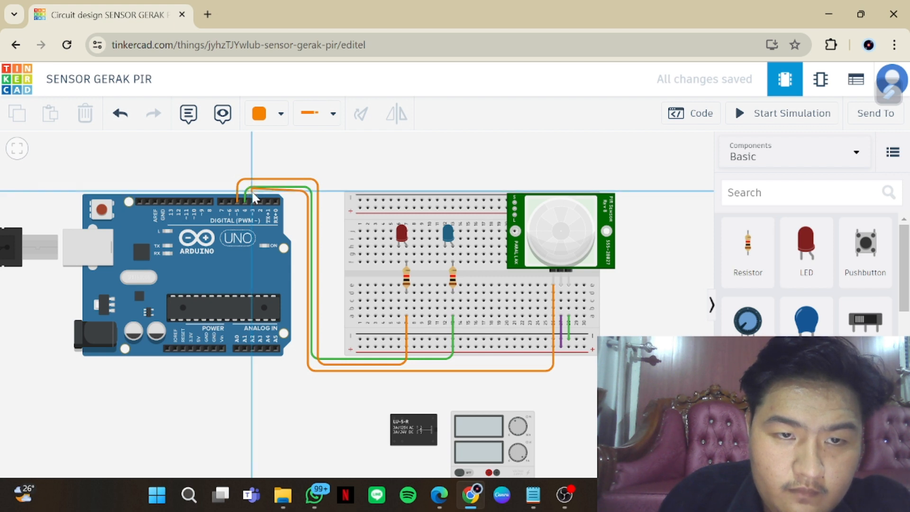
pyautogui.click(251, 198)
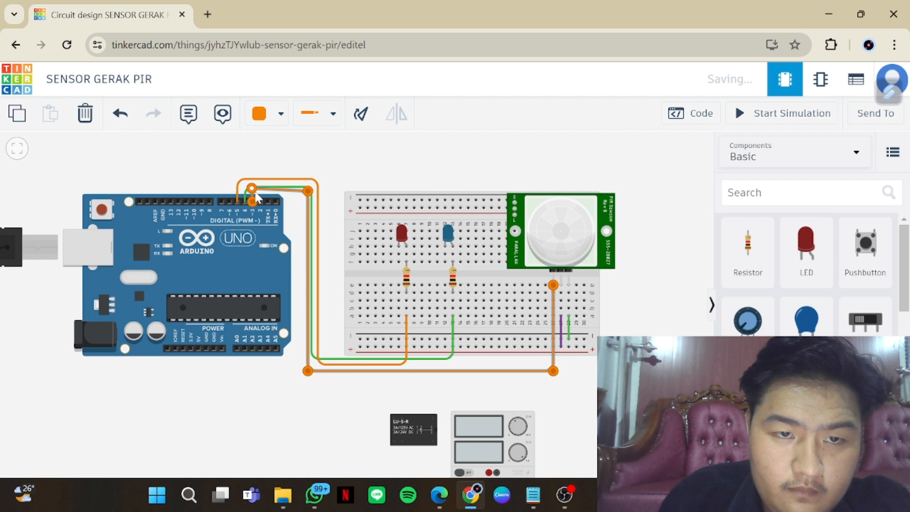
# Align the bend above pin D3 on the PIR signal wire and colour the wire red
pyautogui.moveTo(252, 188); pyautogui.dragTo(253, 190)
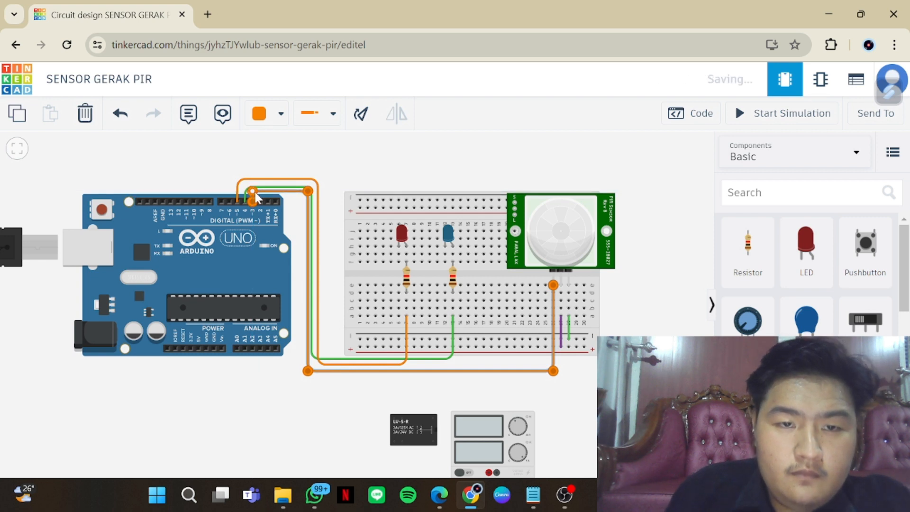
pyautogui.click(277, 114)
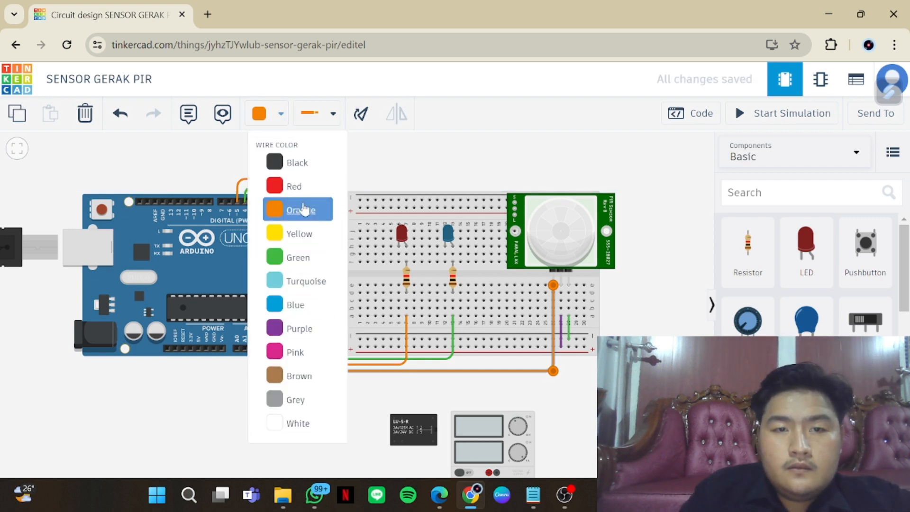
pyautogui.click(303, 188)
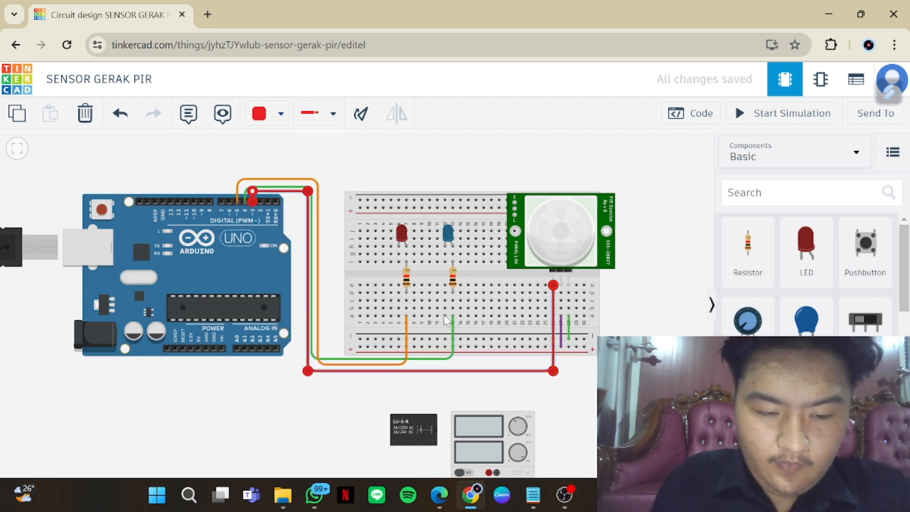
# Connect the red LED's cathode column to the lower negative rail with a straight wire and colour it blue
pyautogui.click(398, 262)
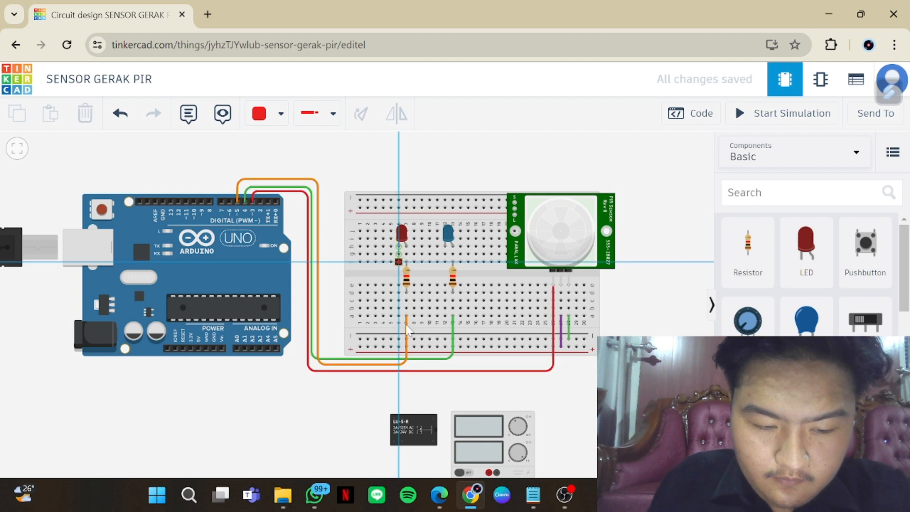
pyautogui.click(398, 340)
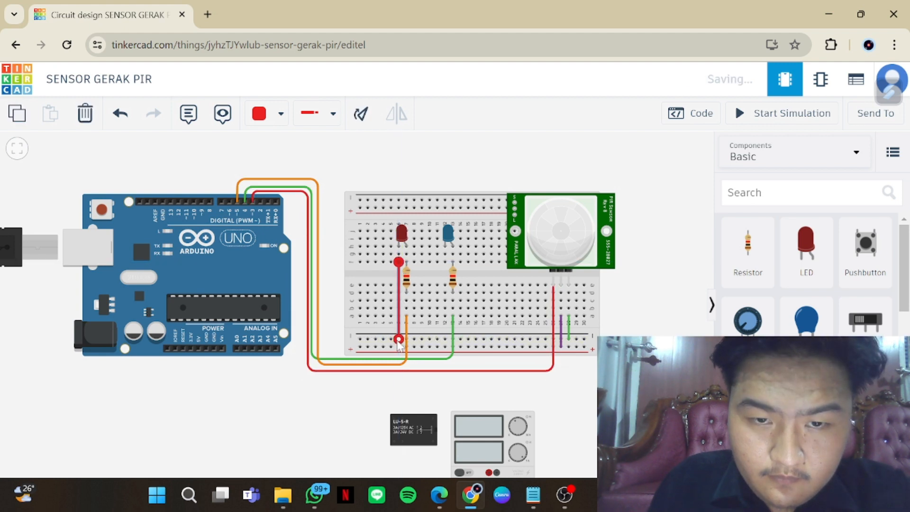
pyautogui.click(280, 114)
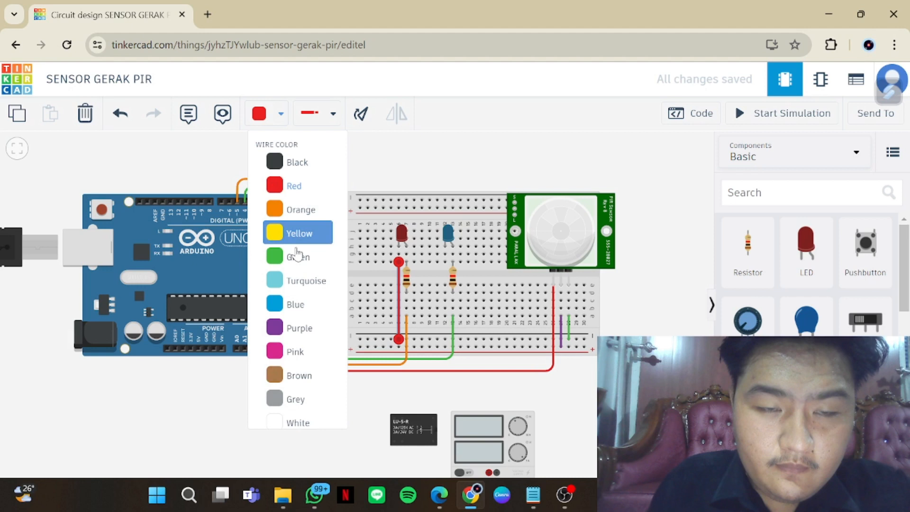
pyautogui.click(316, 307)
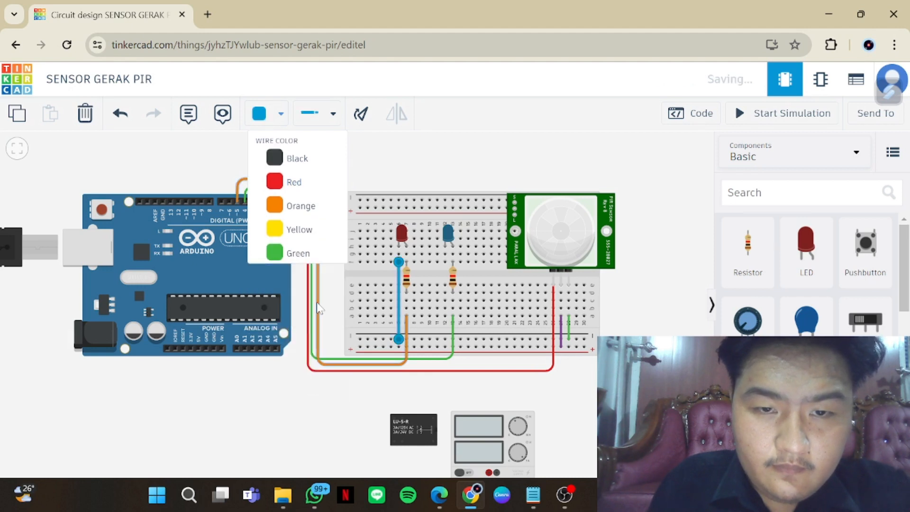
# Connect the blue LED's cathode column to the lower negative rail with a straight wire and colour it purple
pyautogui.click(445, 262)
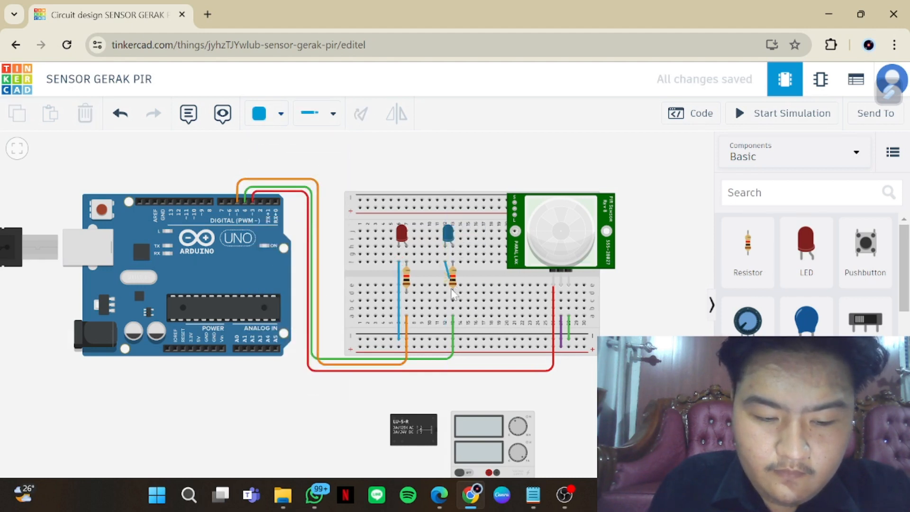
pyautogui.click(445, 340)
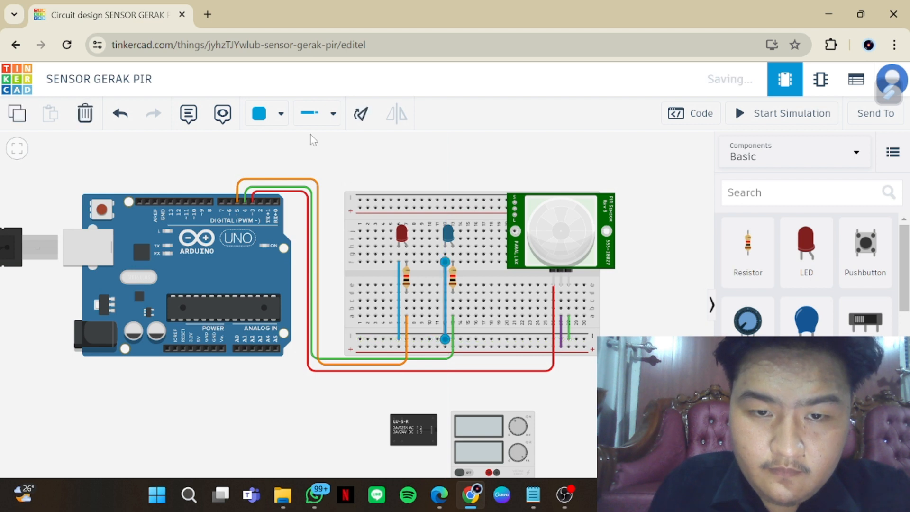
pyautogui.click(280, 114)
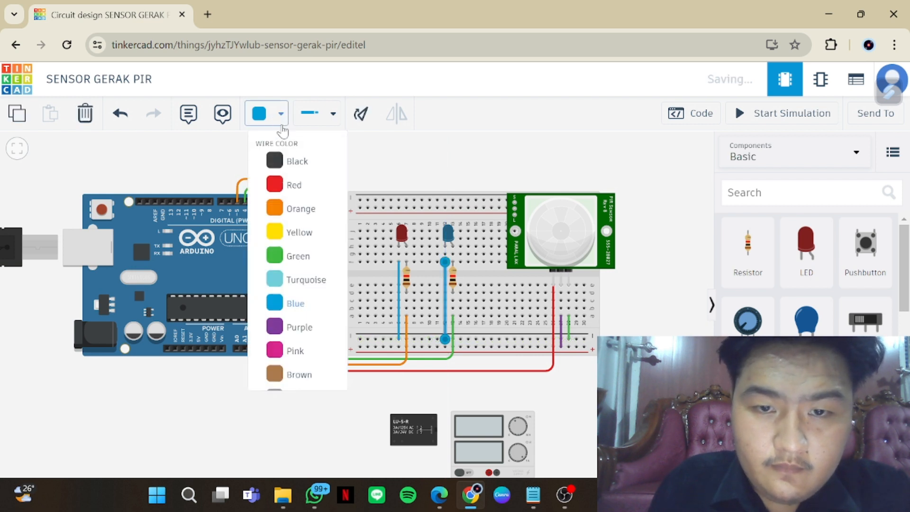
pyautogui.click(316, 257)
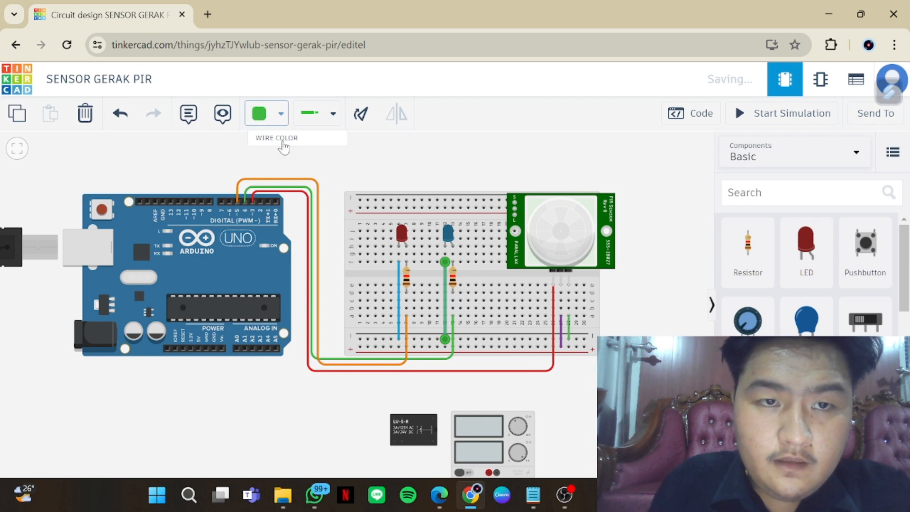
pyautogui.click(280, 114)
pyautogui.click(303, 331)
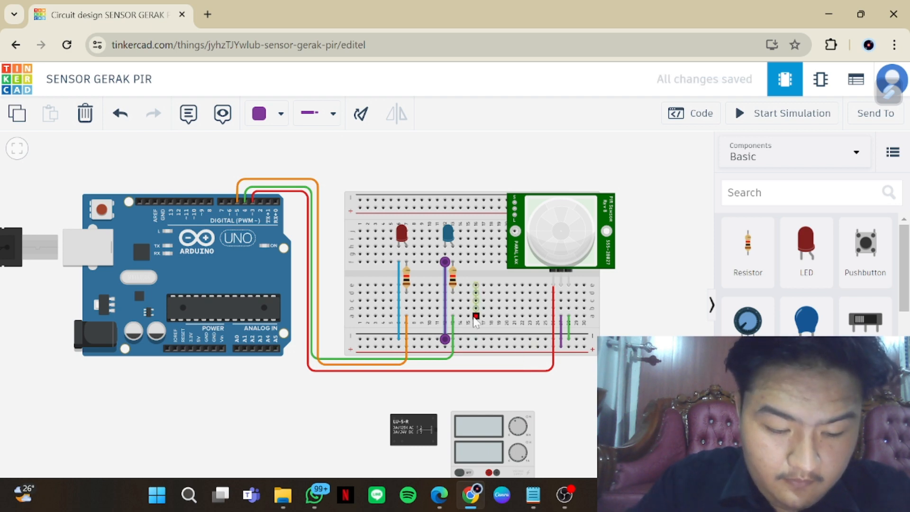
# Connect the first hole of the lower negative rail to the relay's Terminal 12 with a purple wire routed around and below the relay
pyautogui.scroll(-2, 439, 455)
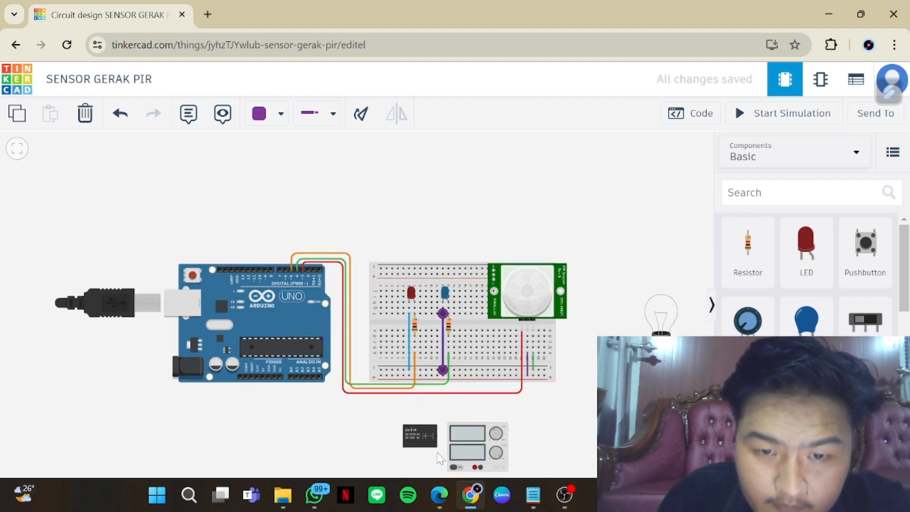
pyautogui.scroll(2, 438, 454)
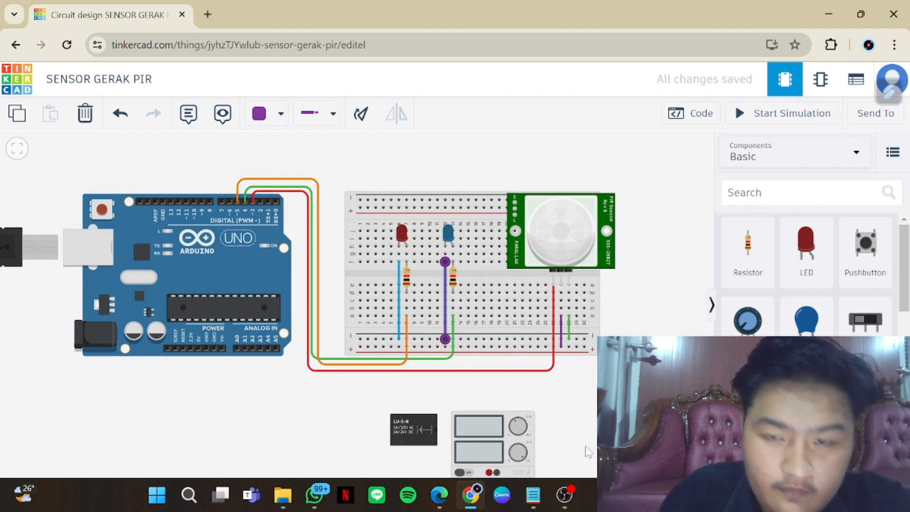
pyautogui.moveTo(588, 452); pyautogui.dragTo(618, 366)
pyautogui.scroll(1, 616, 364)
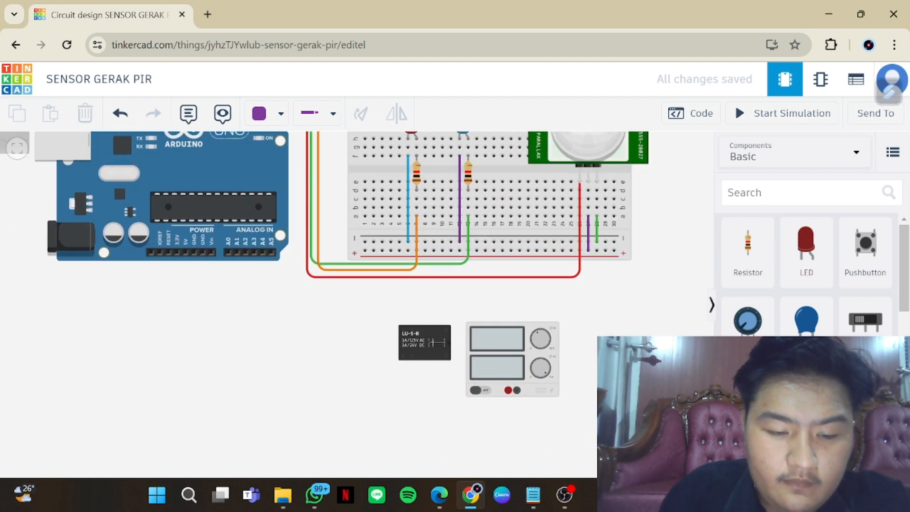
pyautogui.click(365, 242)
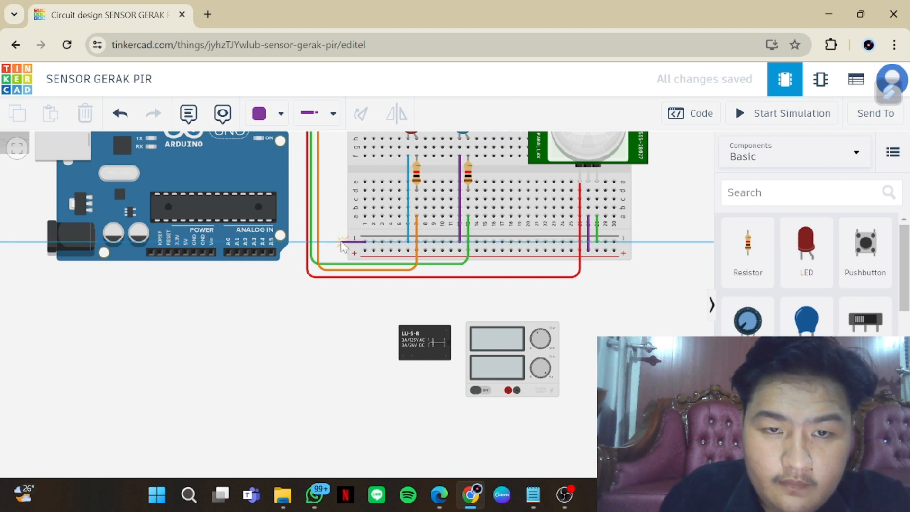
pyautogui.click(339, 243)
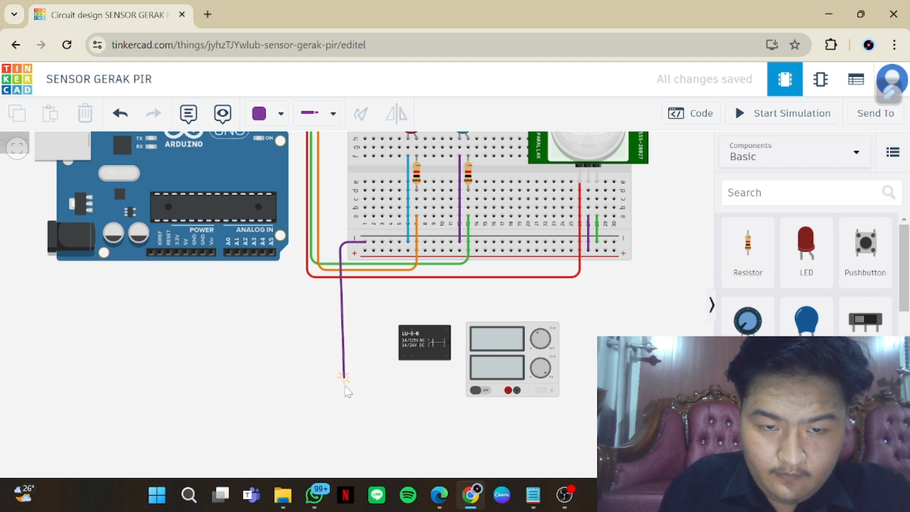
pyautogui.click(344, 386)
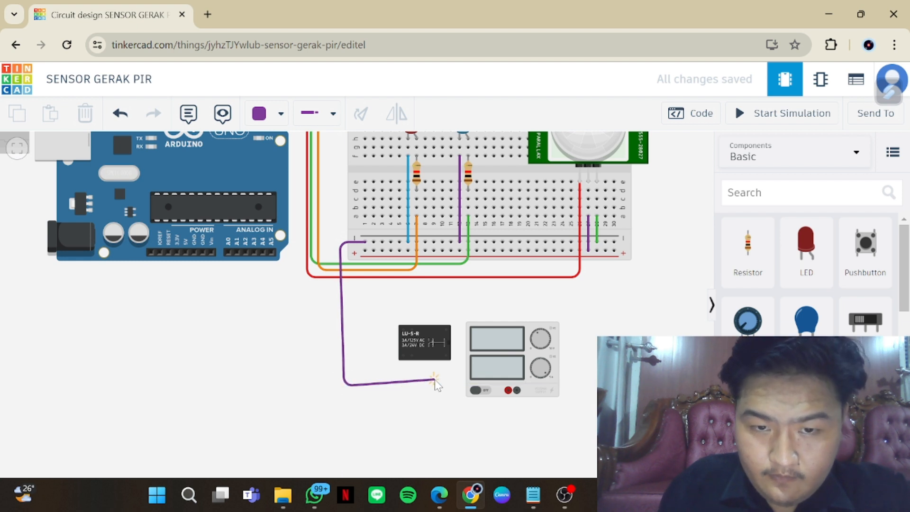
pyautogui.click(447, 386)
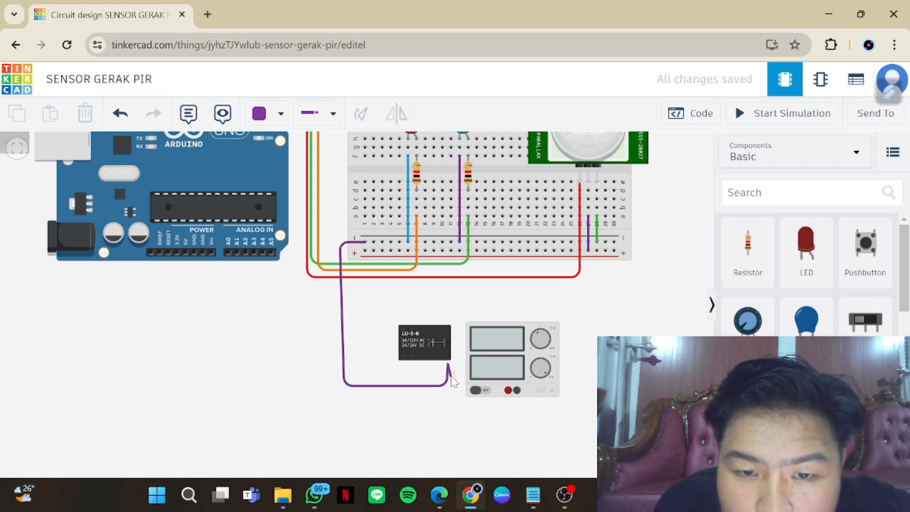
pyautogui.scroll(2, 450, 376)
pyautogui.scroll(1, 451, 376)
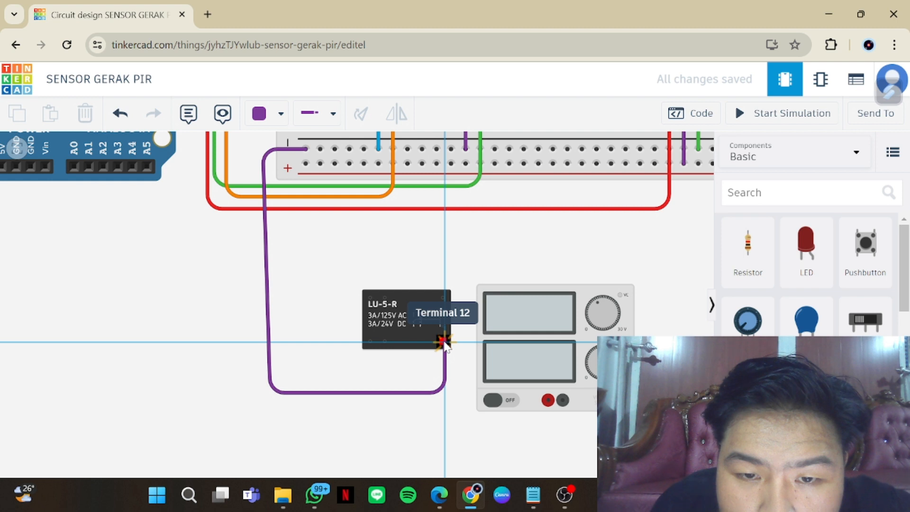
pyautogui.click(444, 342)
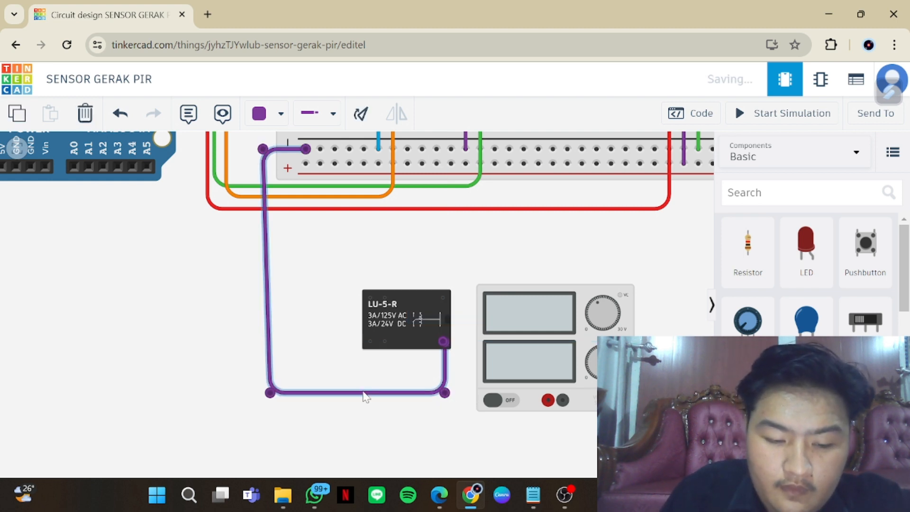
# Connect the relay terminal above Terminal 12 to the power supply's red positive terminal with a wire routed between and below them, levelling its lower bend
pyautogui.click(444, 298)
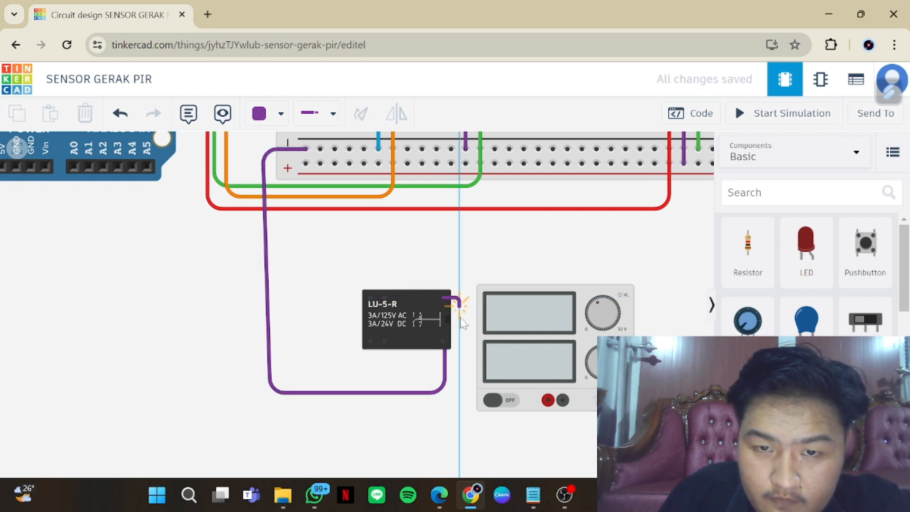
pyautogui.click(459, 418)
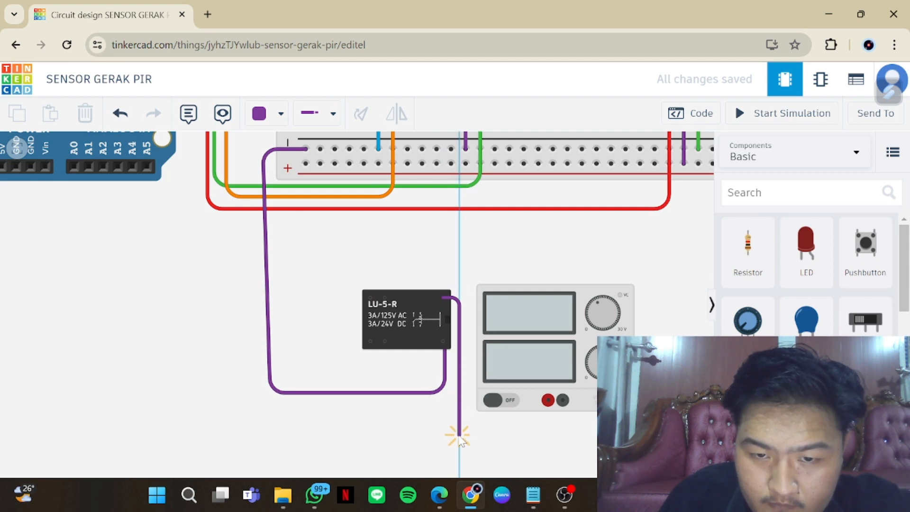
pyautogui.click(458, 435)
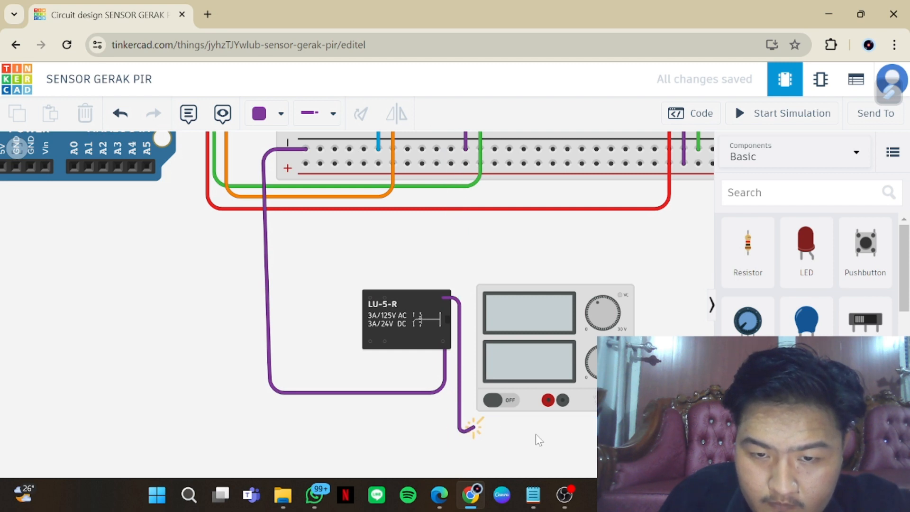
pyautogui.click(551, 431)
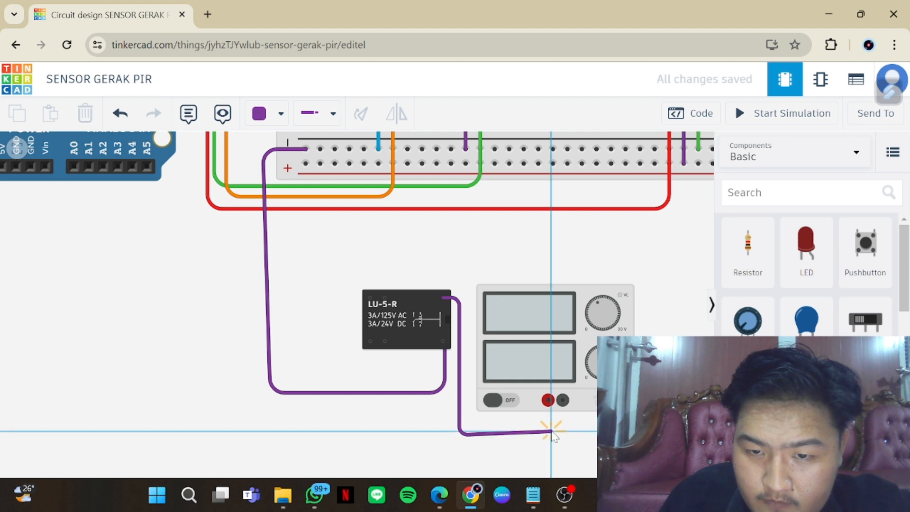
pyautogui.click(547, 401)
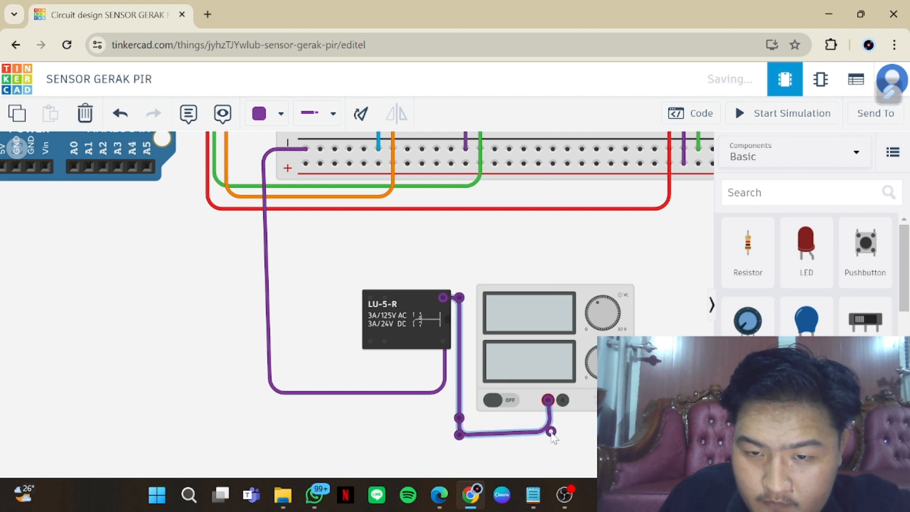
pyautogui.moveTo(550, 433); pyautogui.dragTo(550, 434)
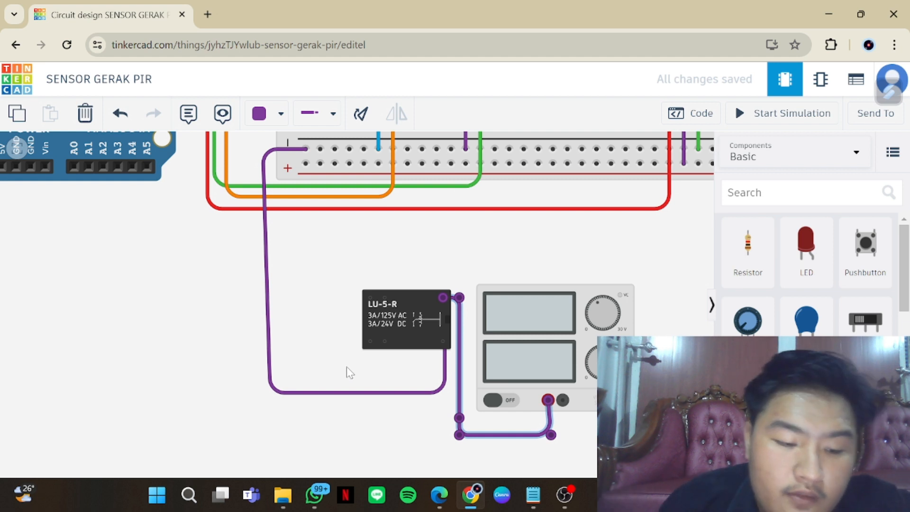
pyautogui.click(444, 346)
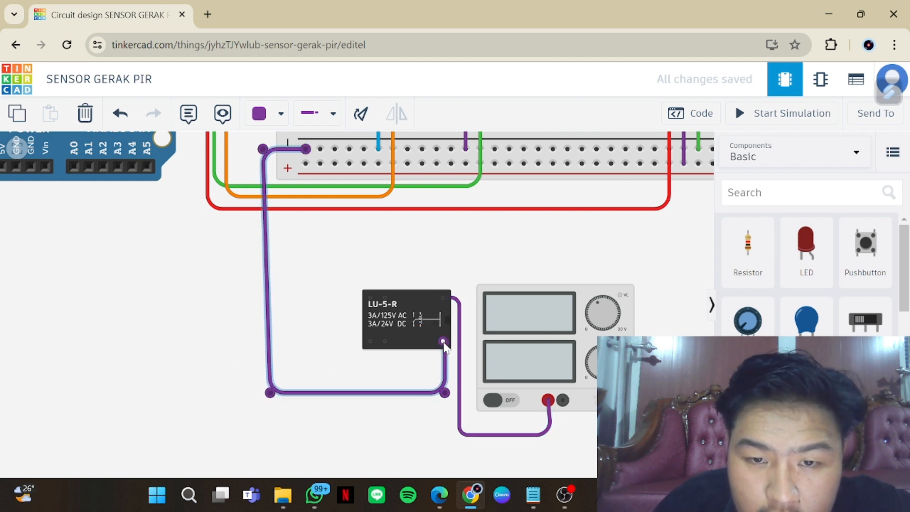
pyautogui.click(371, 342)
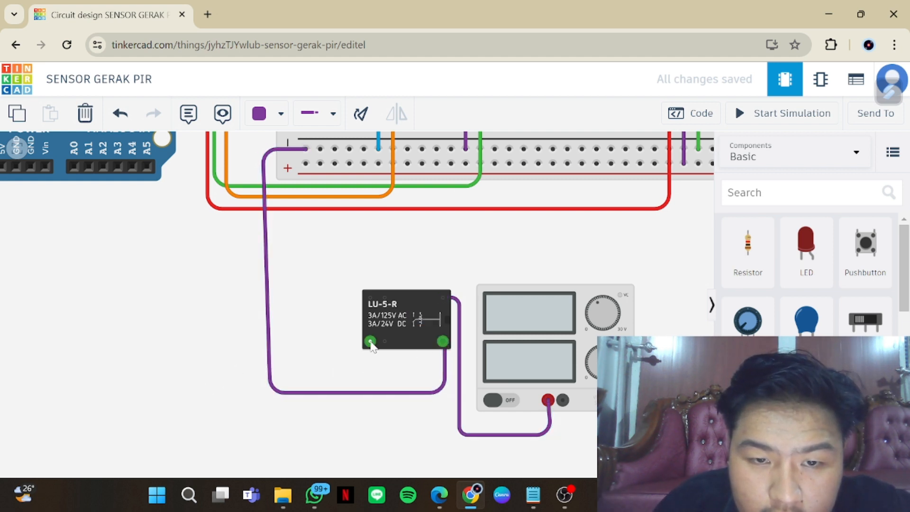
pyautogui.click(346, 341)
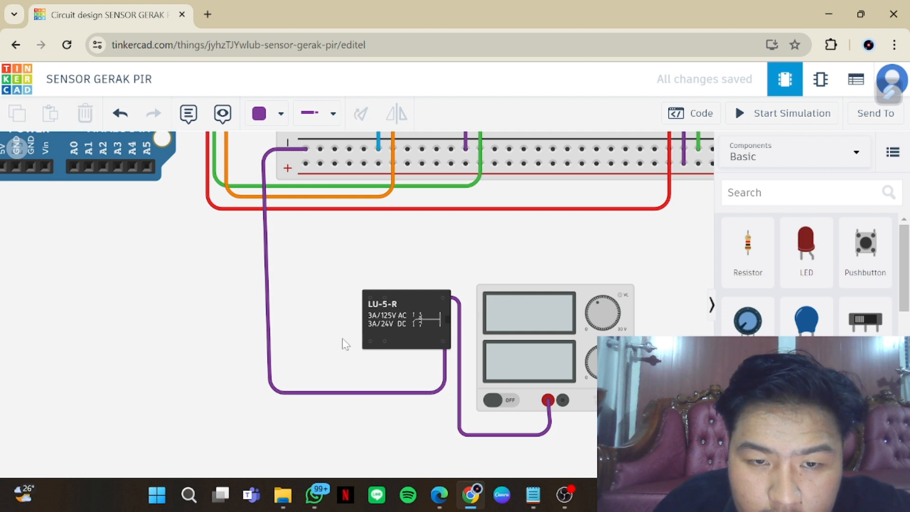
pyautogui.click(371, 342)
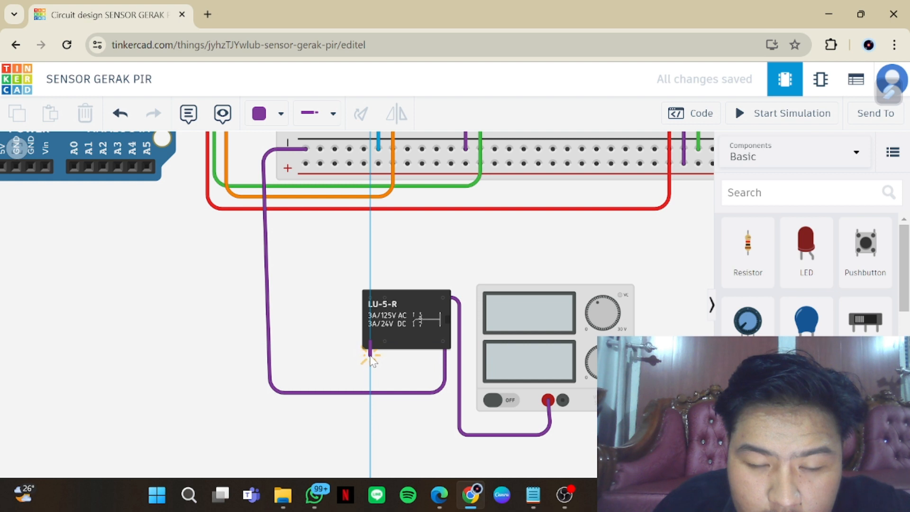
pyautogui.click(370, 355)
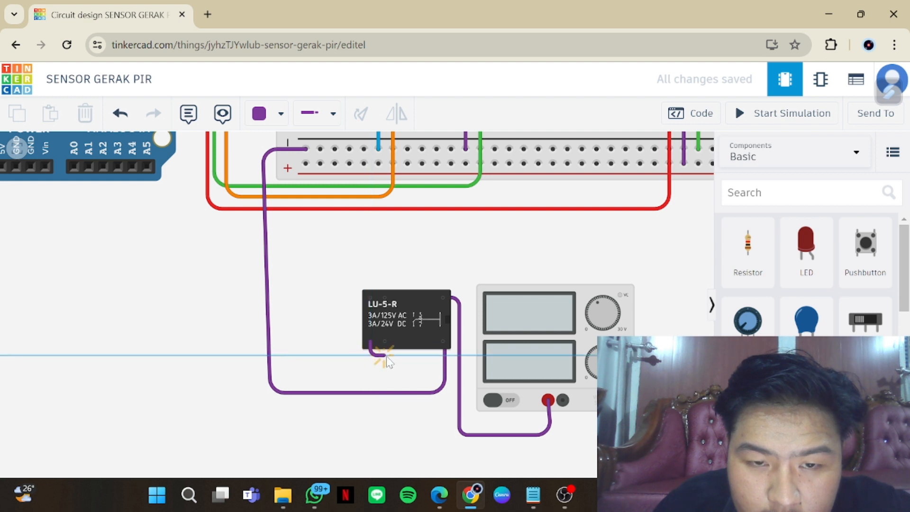
pyautogui.click(443, 353)
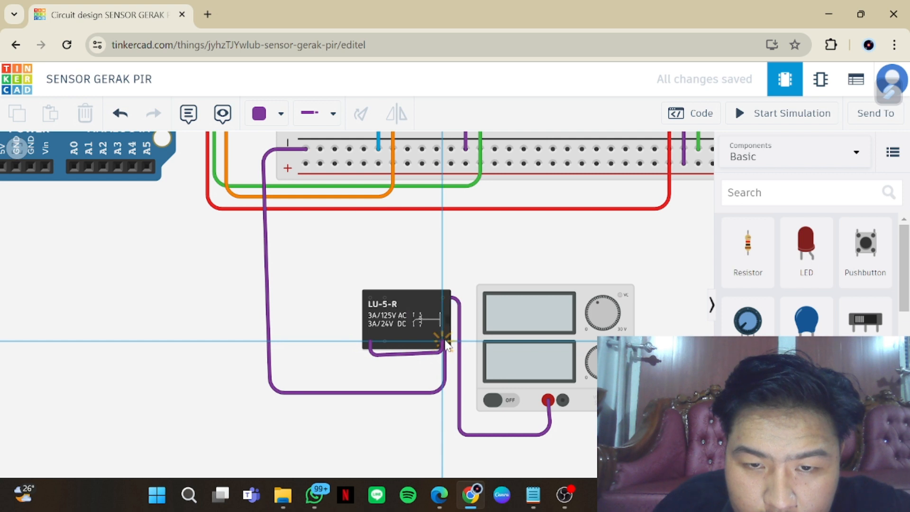
pyautogui.click(443, 341)
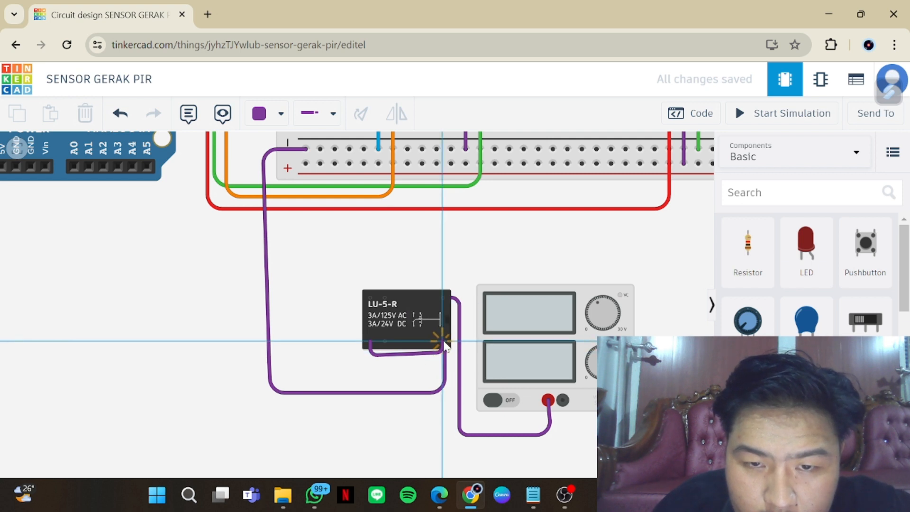
pyautogui.press('Delete')
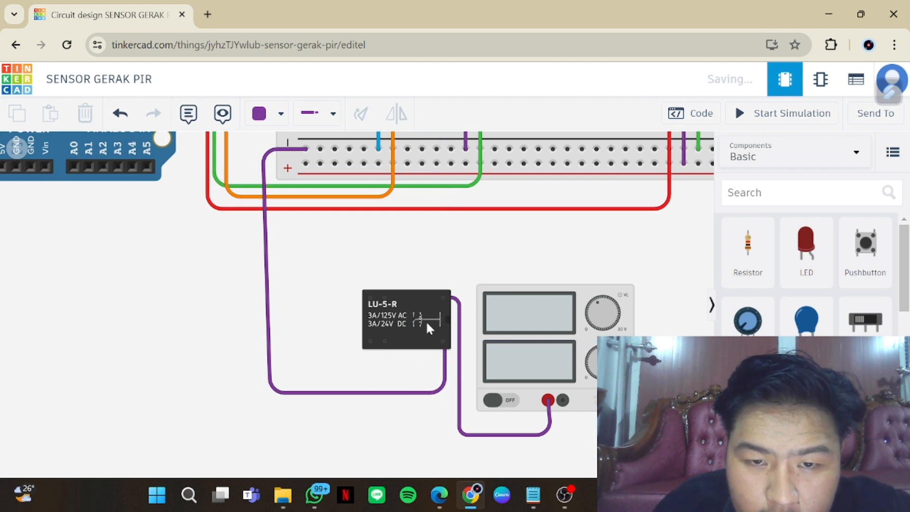
# Nudge the relay slightly upward beside the power supply
pyautogui.moveTo(426, 320)
pyautogui.mouseDown()
pyautogui.moveTo(420, 285)
pyautogui.moveTo(426, 317)
pyautogui.mouseUp()
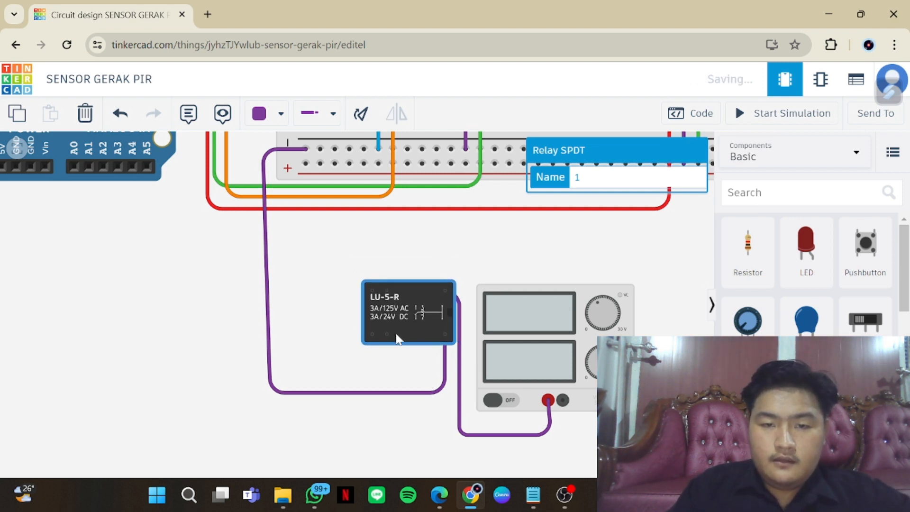
# Try to connect the relay's Terminal 7 to Terminal 12 with a purple wire bent just below the relay
pyautogui.click(373, 334)
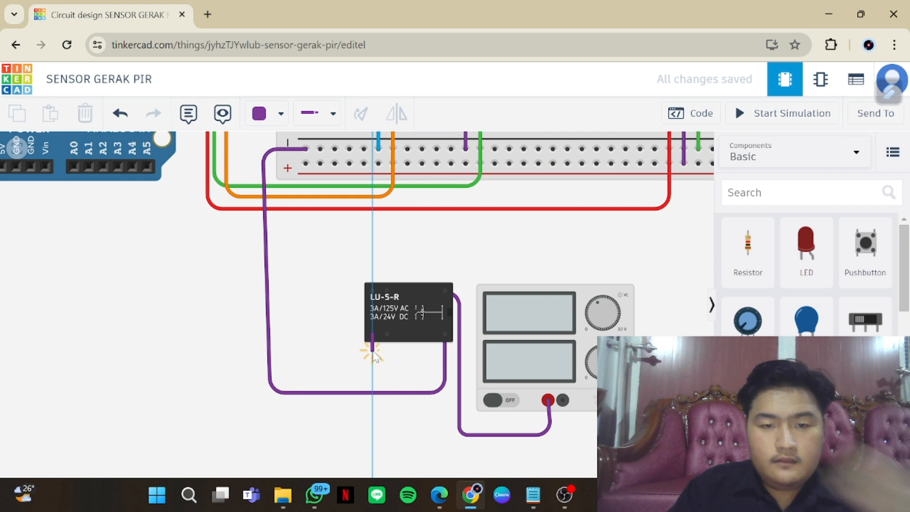
pyautogui.click(373, 350)
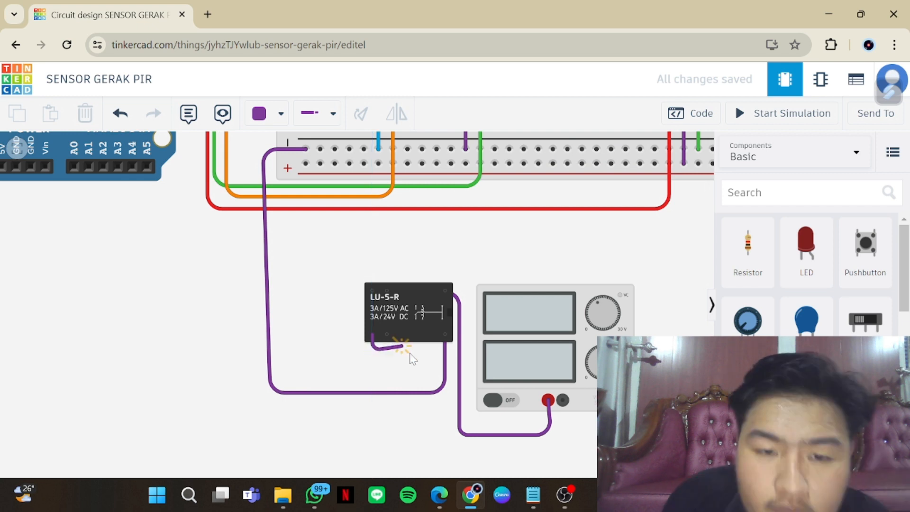
pyautogui.click(446, 334)
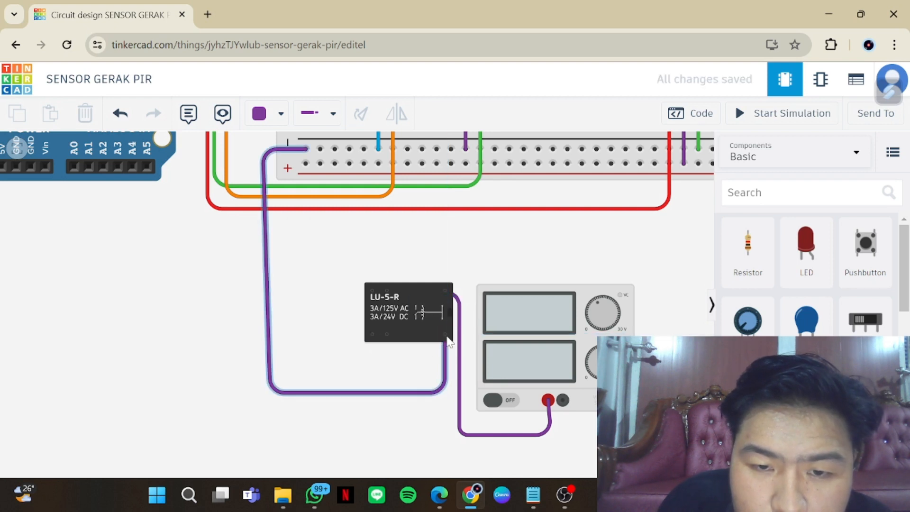
pyautogui.click(389, 339)
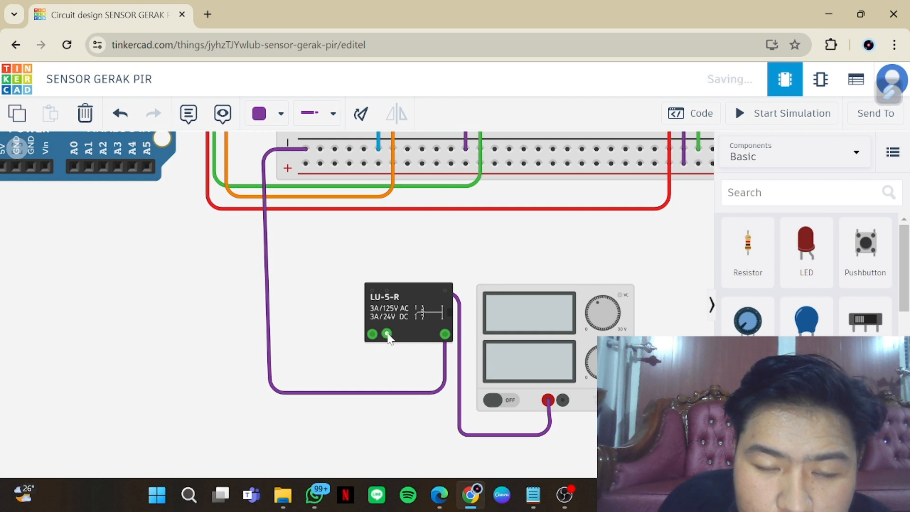
pyautogui.click(393, 365)
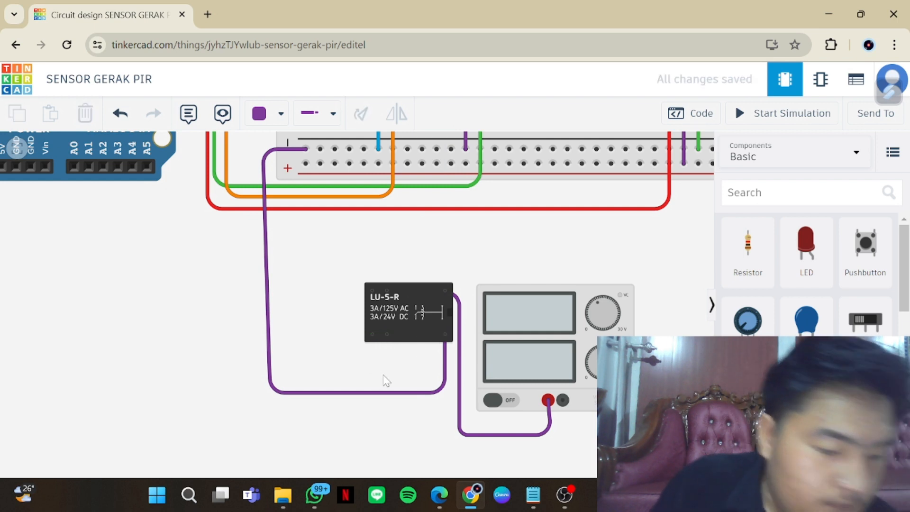
pyautogui.click(387, 335)
pyautogui.moveTo(387, 335)
pyautogui.mouseDown()
pyautogui.moveTo(388, 359)
pyautogui.moveTo(391, 337)
pyautogui.mouseUp()
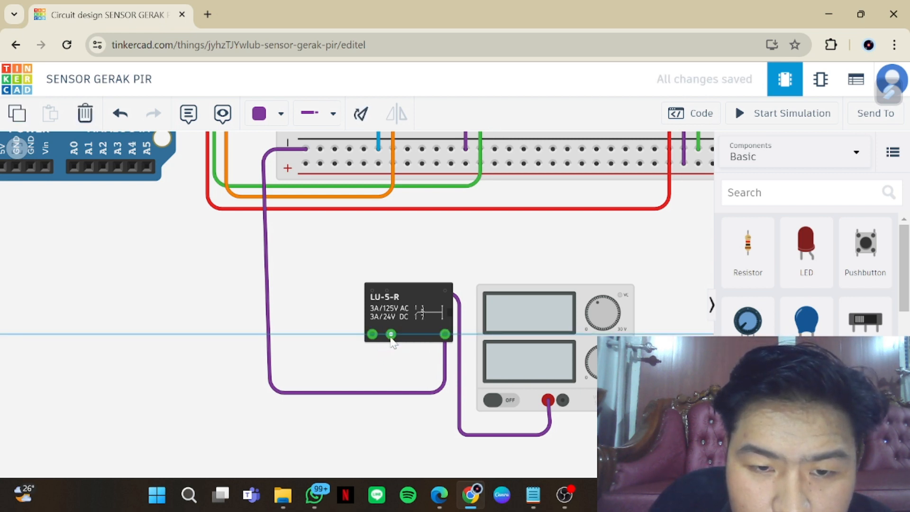
pyautogui.click(403, 365)
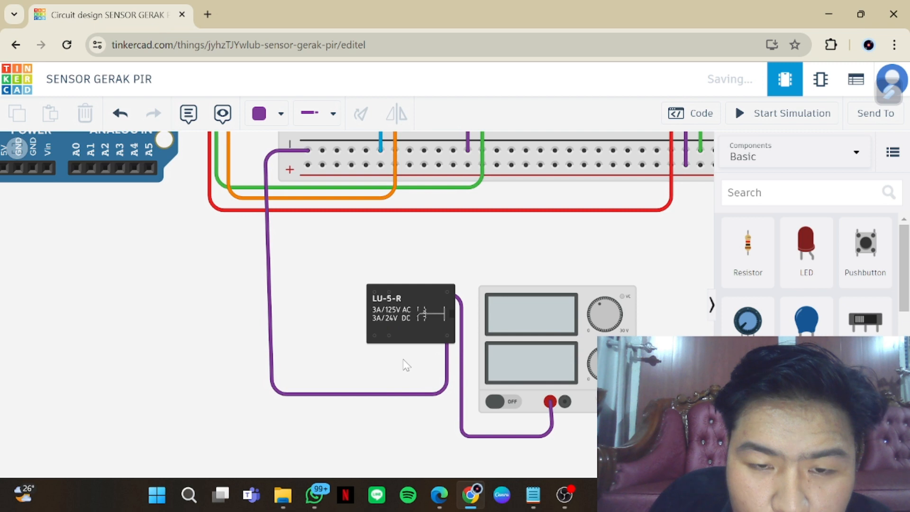
# Connect the relay's lower terminal next to Terminal 7 to Terminal 12 with a purple wire looped just below the relay
pyautogui.click(389, 335)
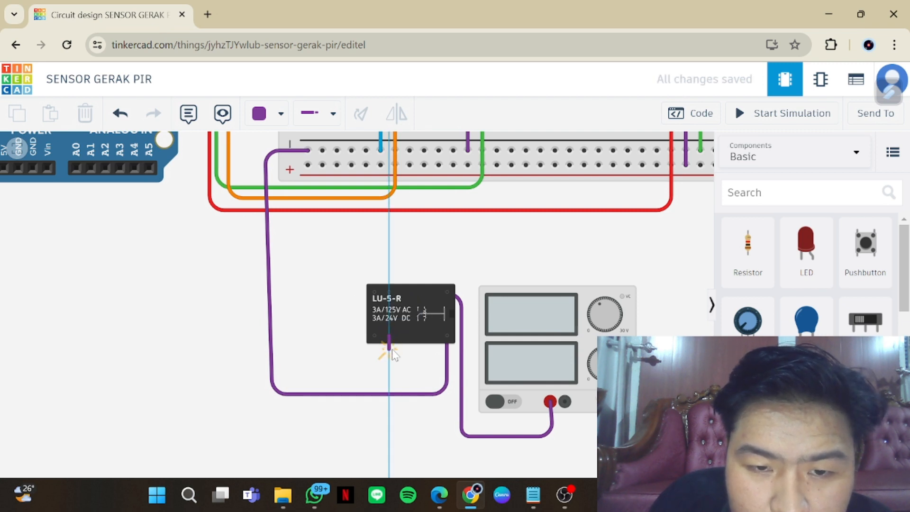
pyautogui.click(390, 348)
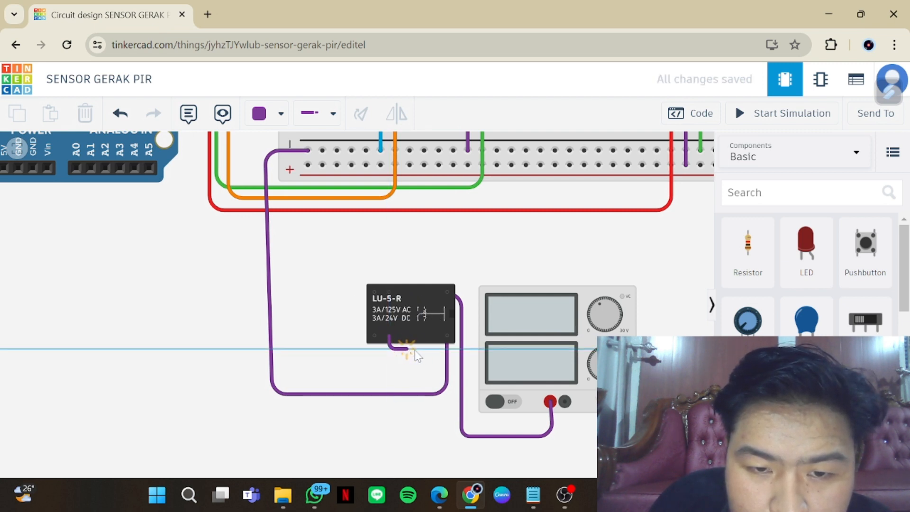
pyautogui.click(445, 349)
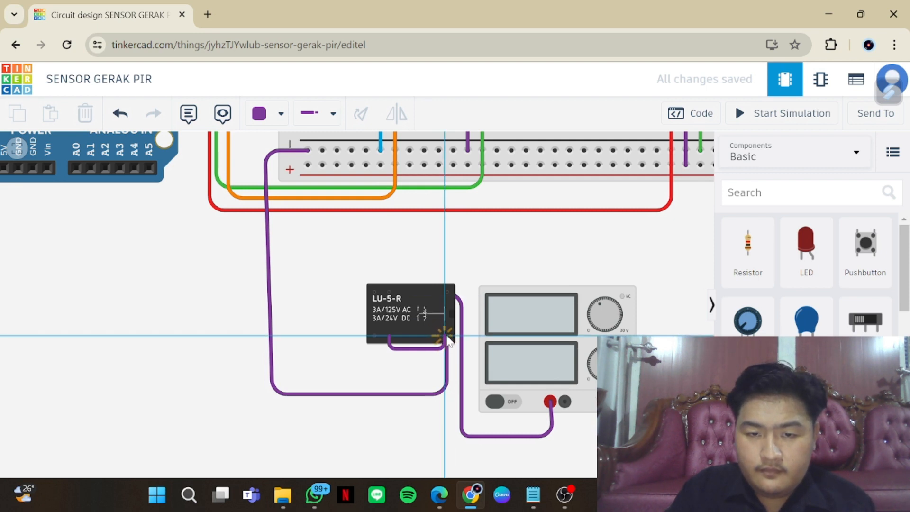
pyautogui.click(447, 337)
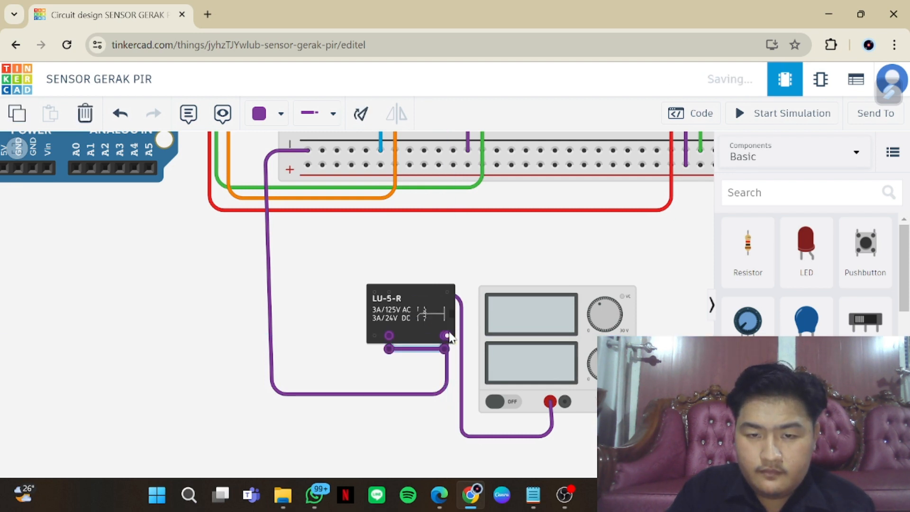
# Try to join the relay's Terminal 7 and Terminal 12, starting from either end, with a wire looped beneath the existing jumper
pyautogui.click(377, 349)
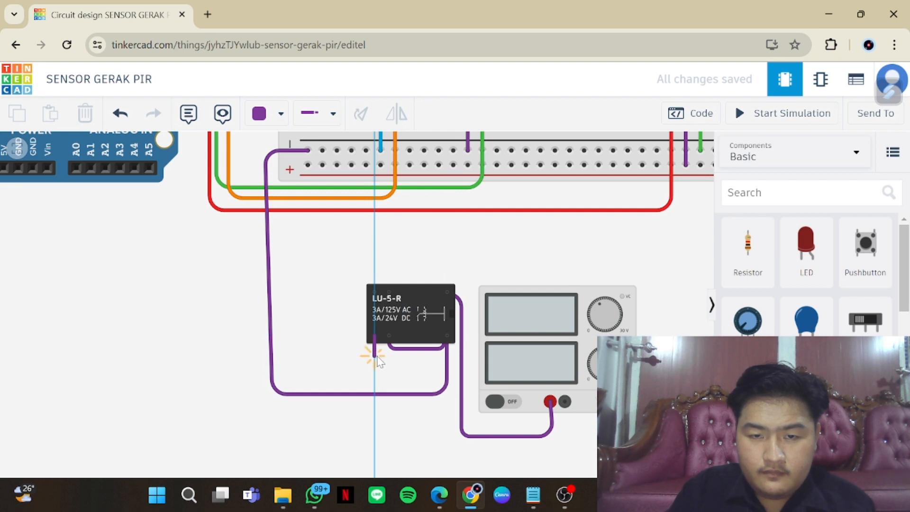
pyautogui.click(377, 356)
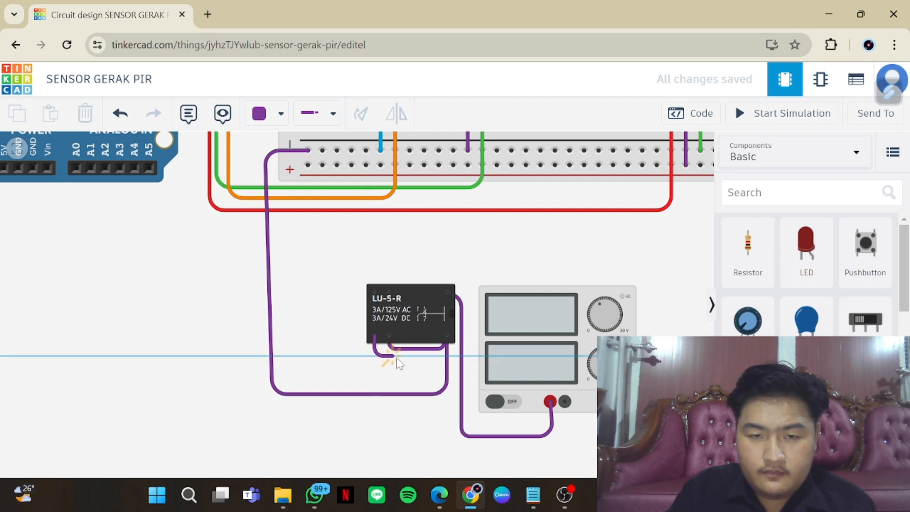
pyautogui.click(445, 355)
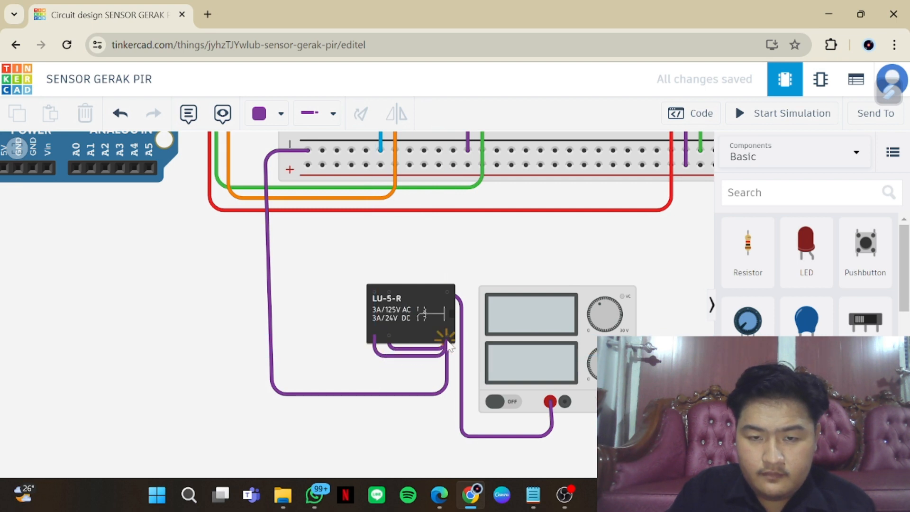
pyautogui.click(447, 337)
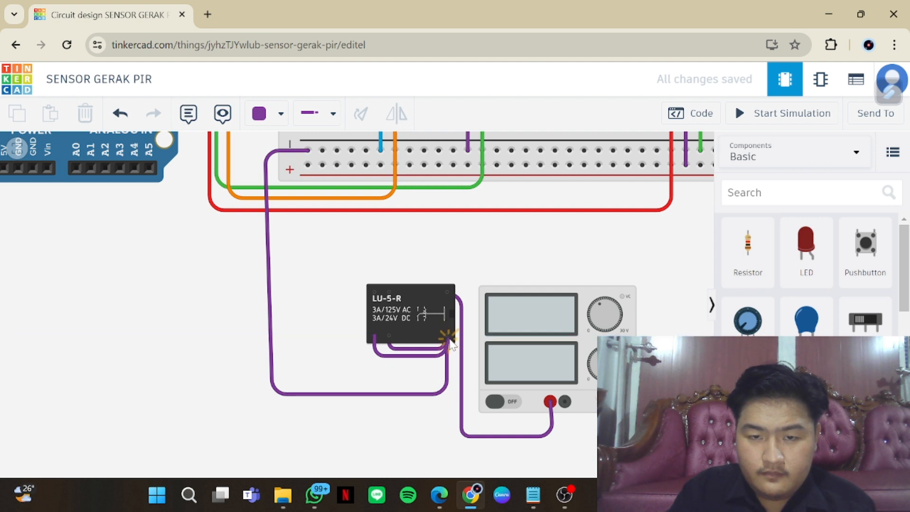
pyautogui.click(449, 338)
pyautogui.click(448, 338)
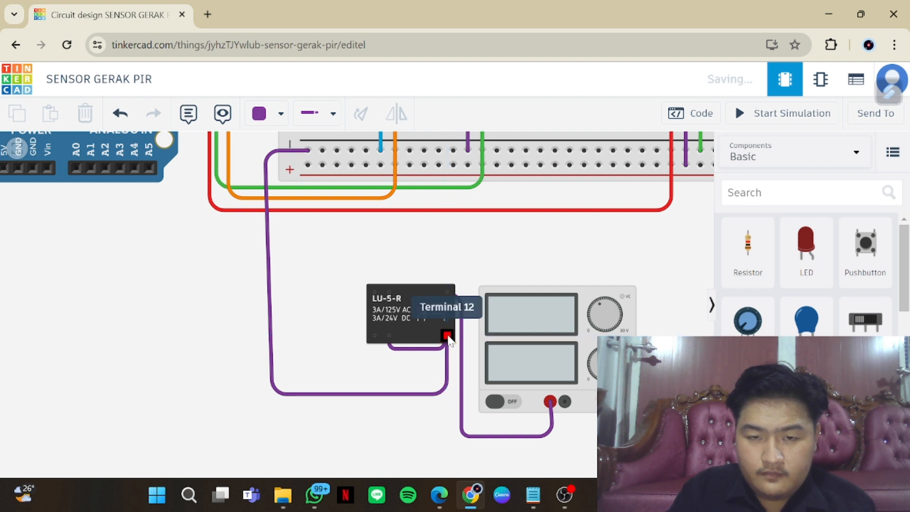
pyautogui.click(447, 336)
pyautogui.click(444, 355)
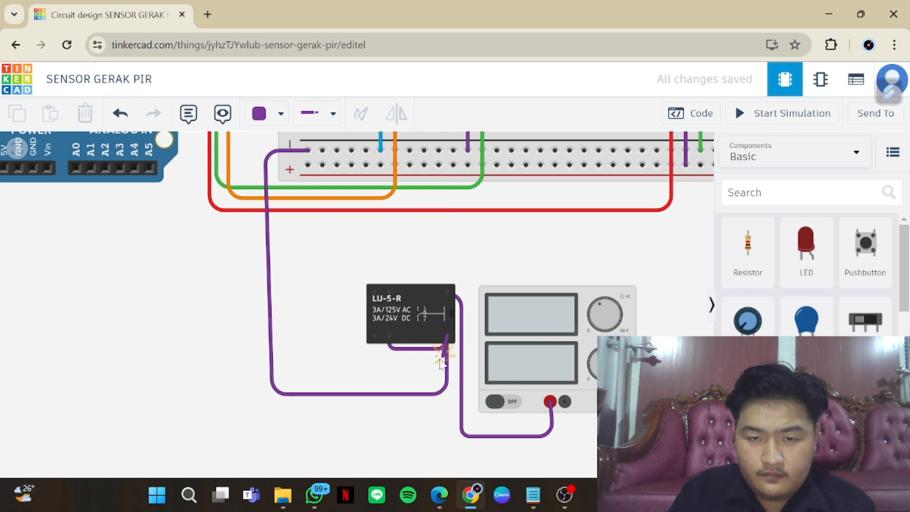
pyautogui.click(375, 343)
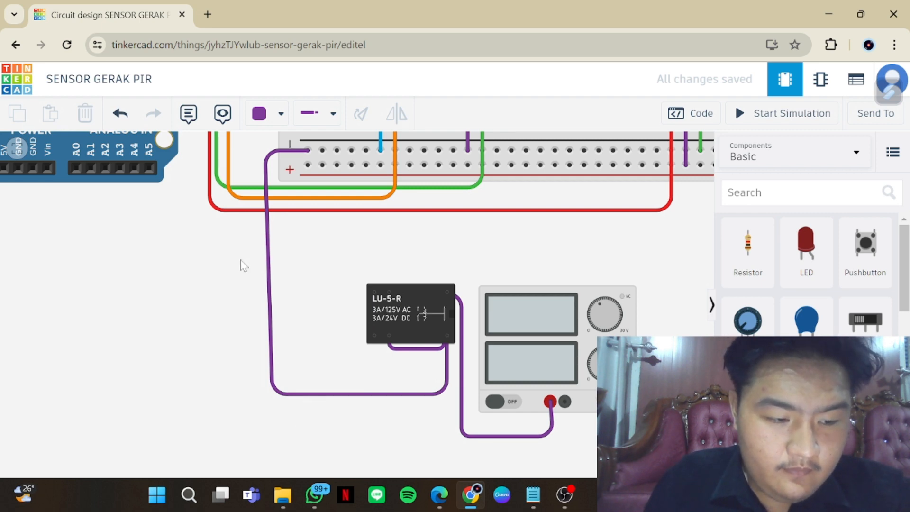
# Start a purple wire at the relay's second upper terminal and route it over the relay and up between the Arduino and the breadboard
pyautogui.scroll(-5, 237, 319)
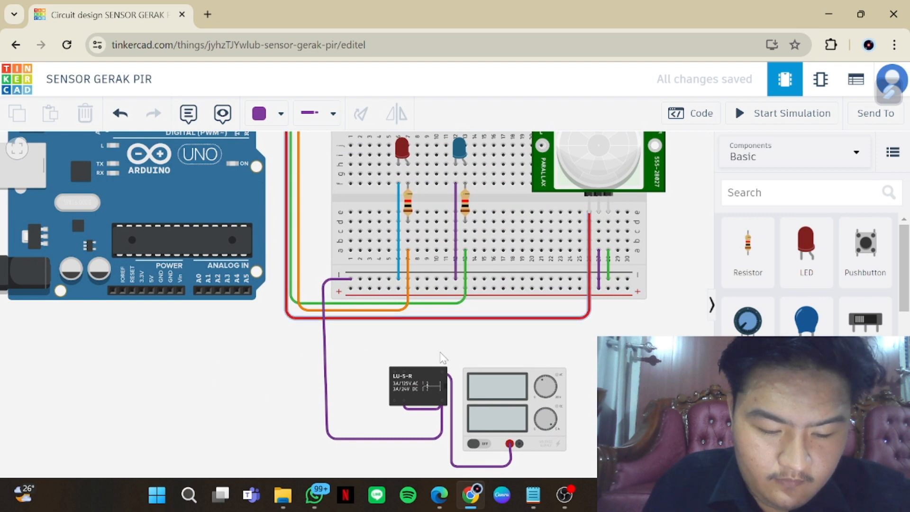
pyautogui.click(402, 369)
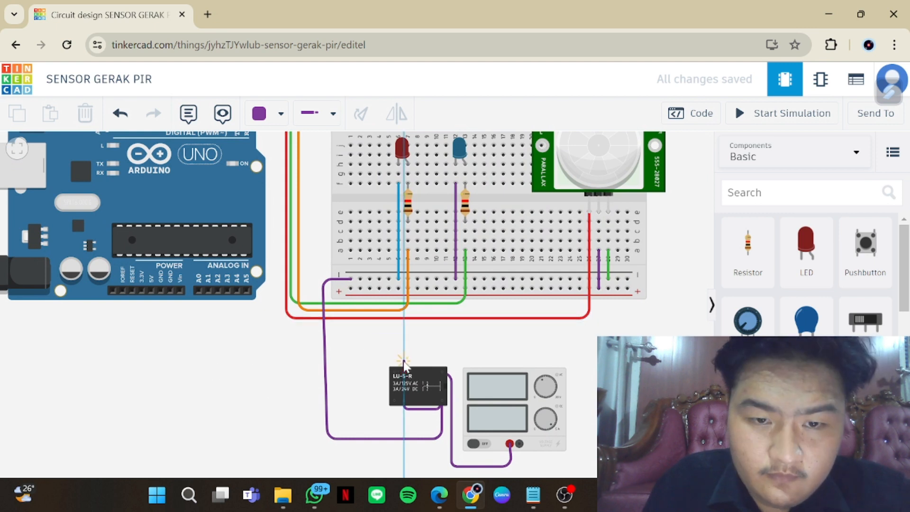
pyautogui.click(402, 355)
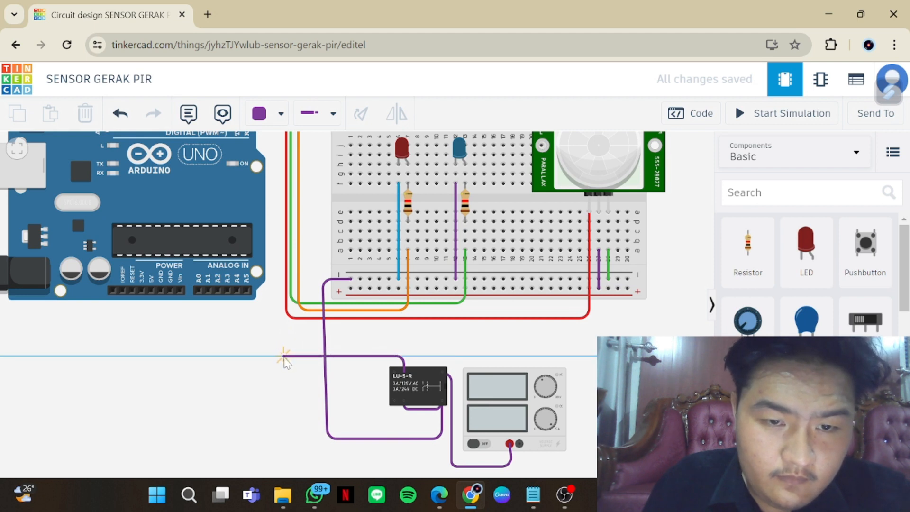
pyautogui.click(283, 355)
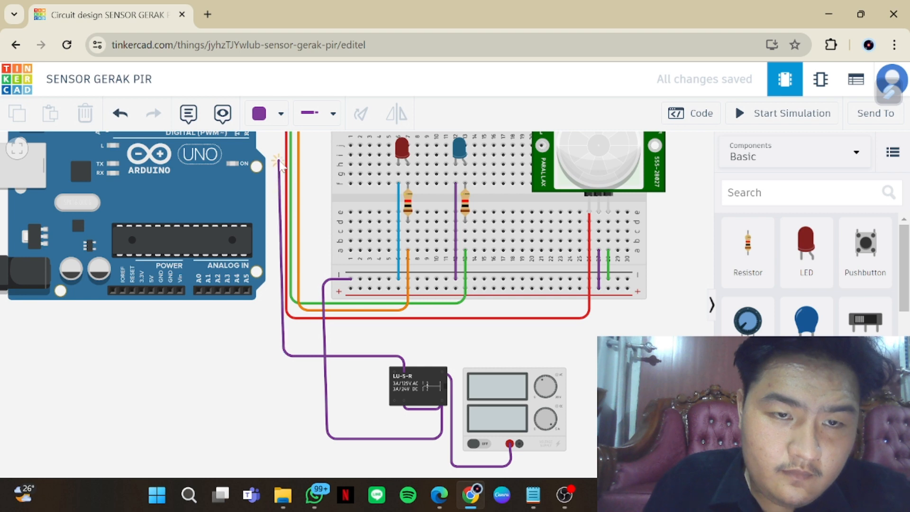
pyautogui.scroll(-3, 279, 165)
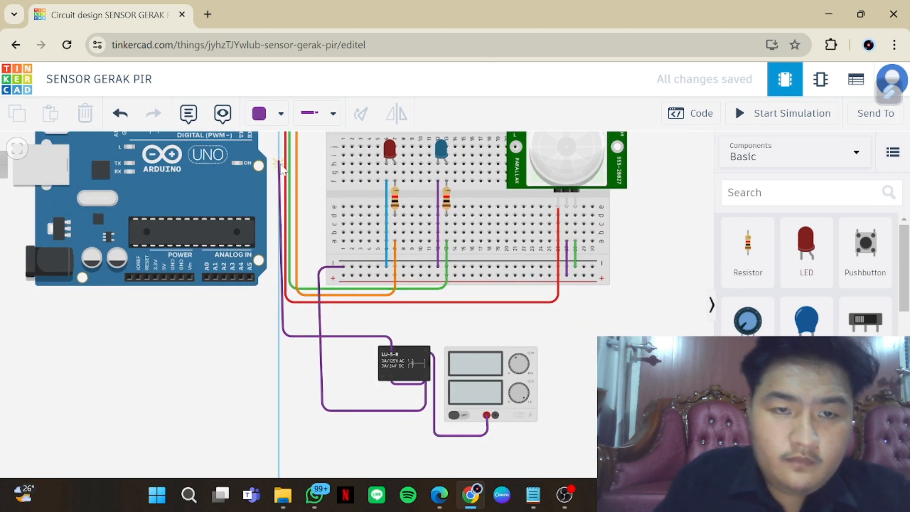
pyautogui.scroll(5, 280, 167)
pyautogui.scroll(-2, 282, 169)
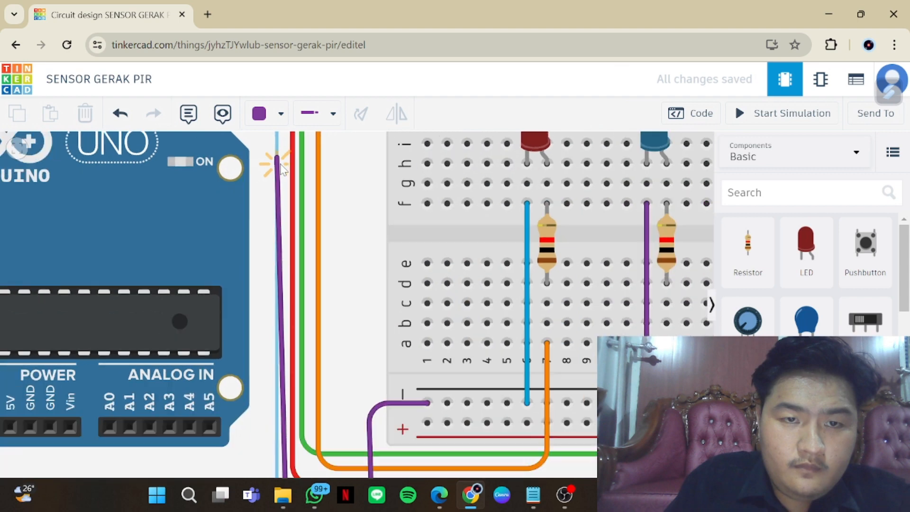
pyautogui.scroll(-3, 281, 167)
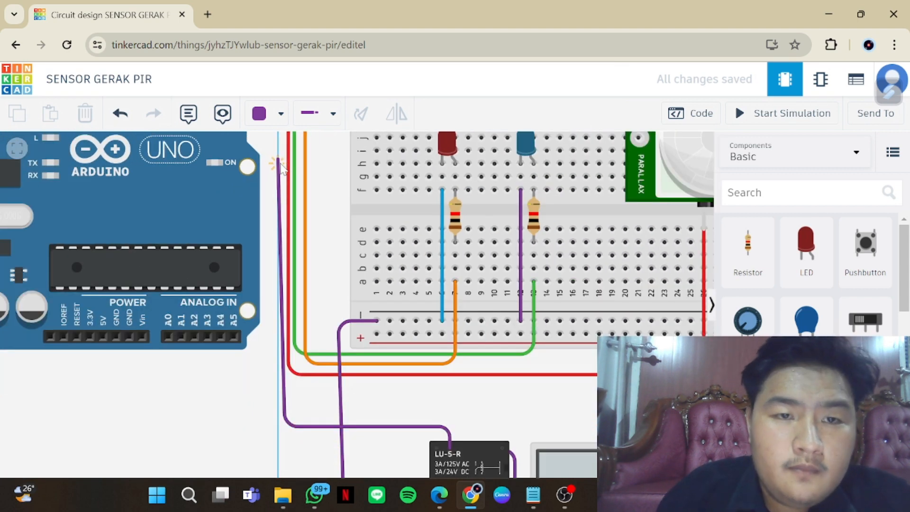
pyautogui.scroll(-5, 281, 167)
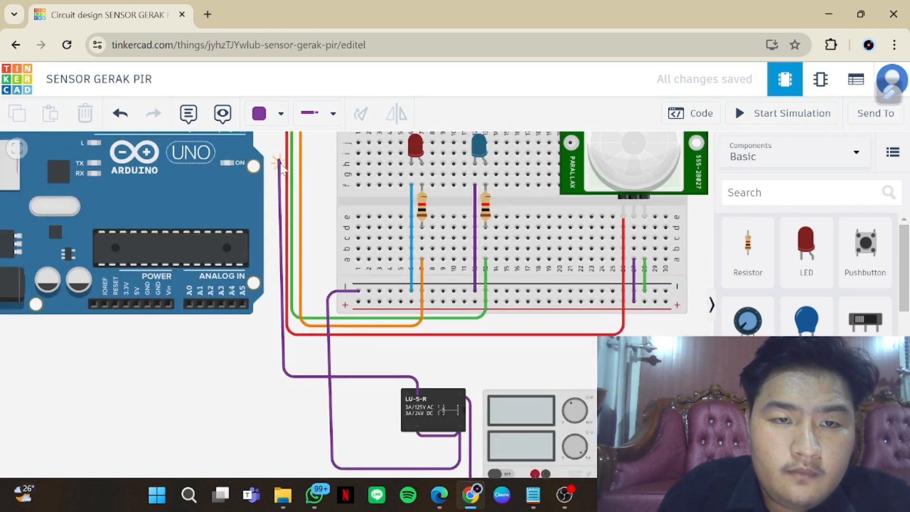
pyautogui.scroll(-3, 282, 168)
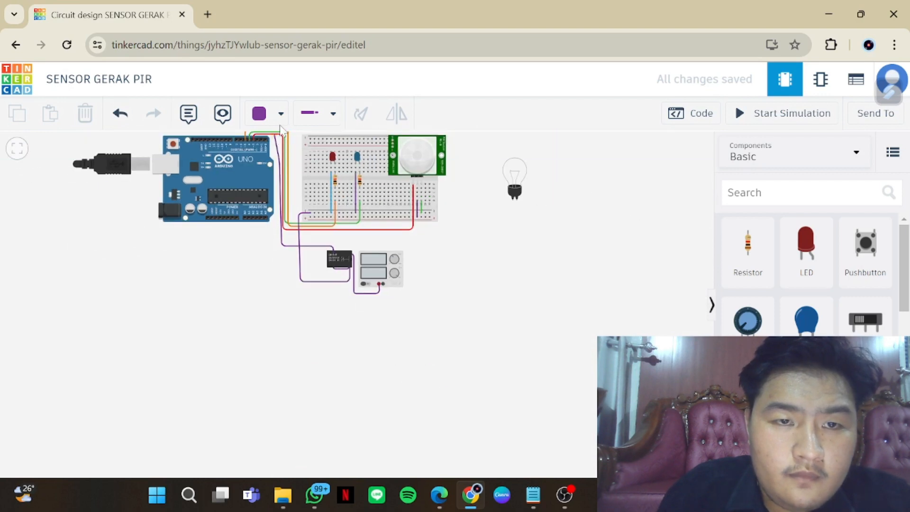
pyautogui.scroll(1, 286, 139)
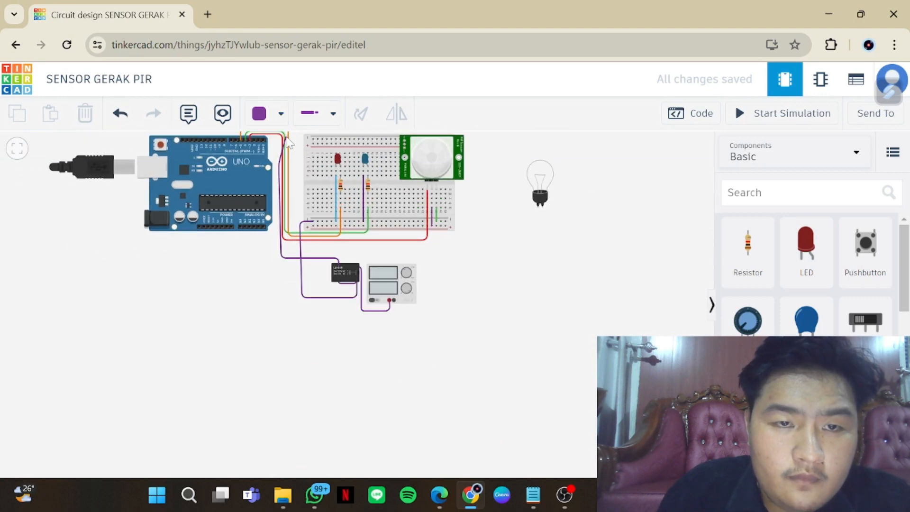
pyautogui.scroll(-2, 287, 139)
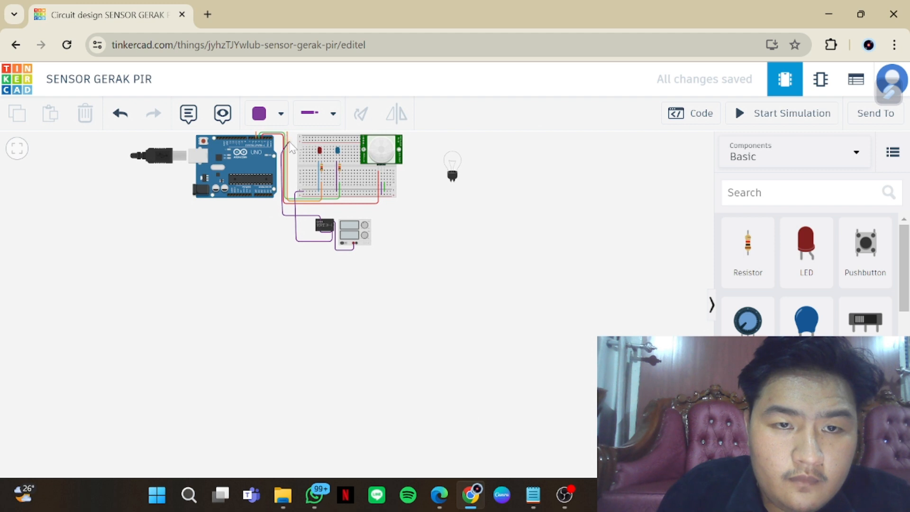
pyautogui.moveTo(289, 144); pyautogui.dragTo(289, 154)
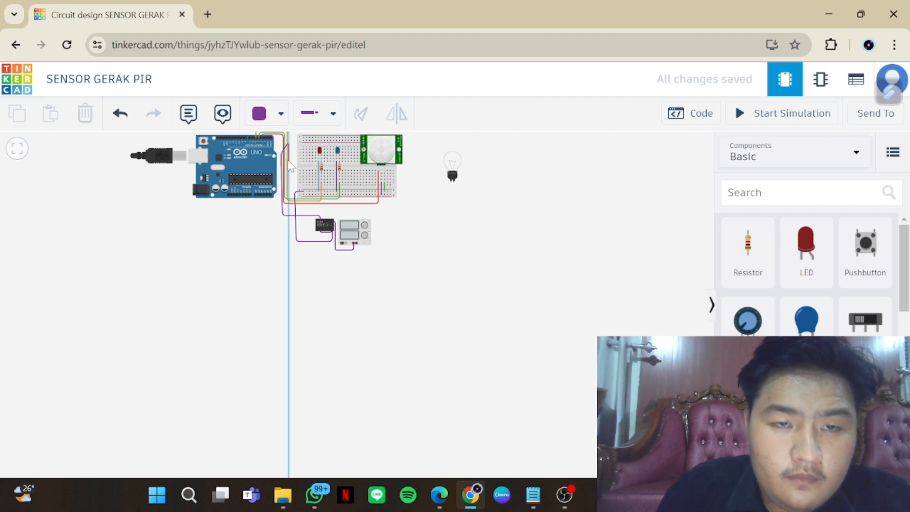
# Remove the unfinished relay wire's bends and end it straight on the Arduino digital pin beside the orange wire
pyautogui.press('BackSpace')
pyautogui.press('BackSpace')
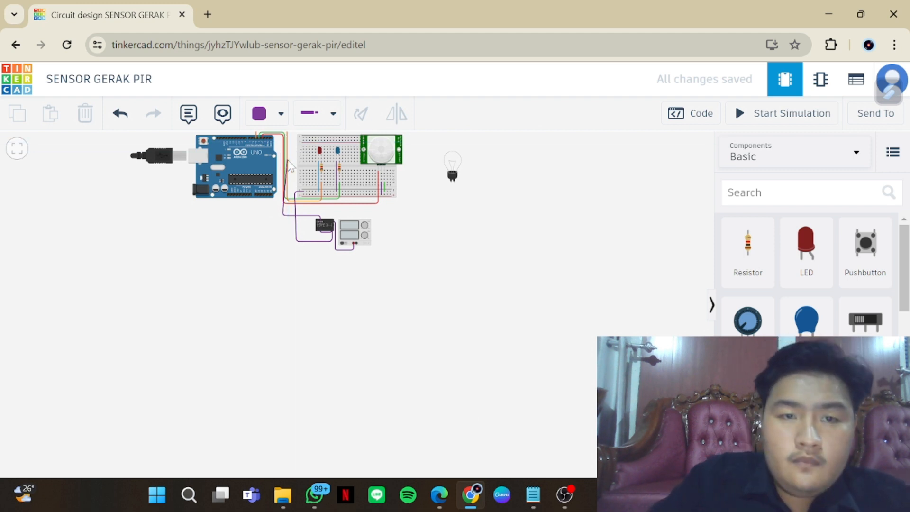
pyautogui.press('BackSpace')
pyautogui.press('BackSpace')
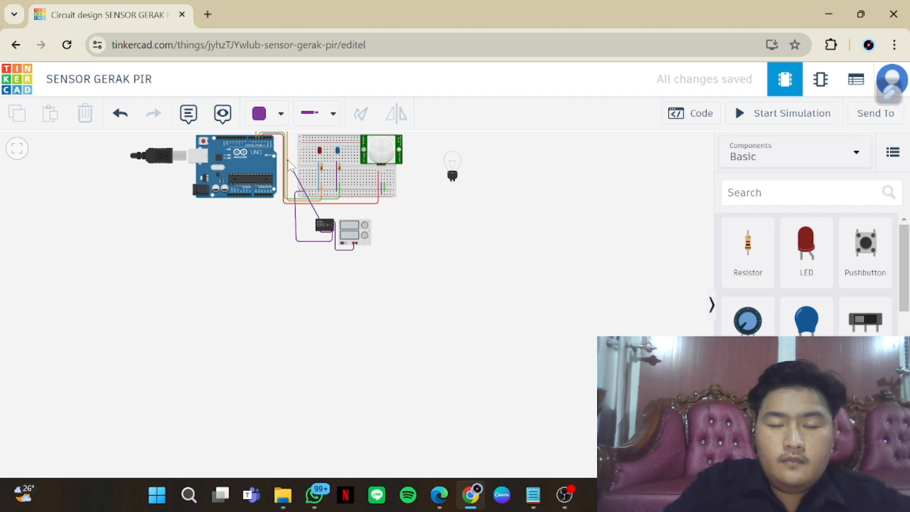
pyautogui.click(252, 136)
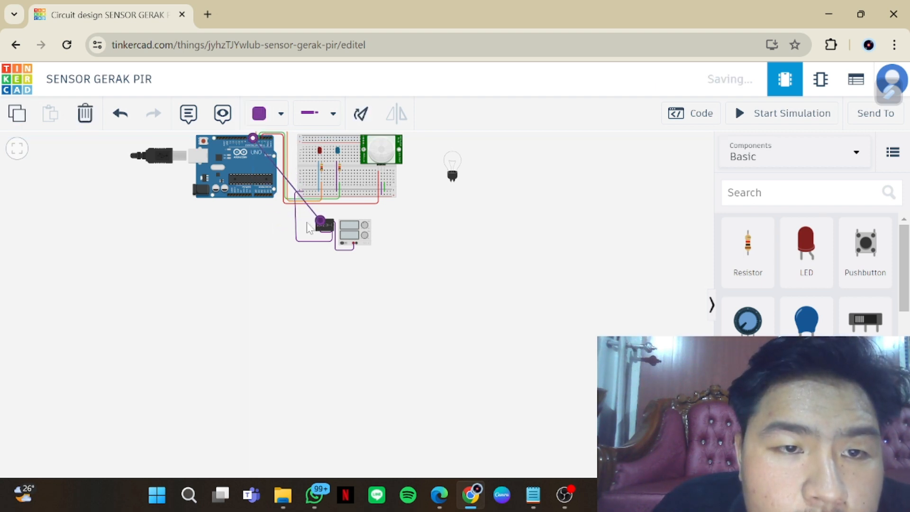
pyautogui.scroll(3, 315, 315)
pyautogui.moveTo(479, 236); pyautogui.dragTo(529, 412)
pyautogui.scroll(3, 488, 379)
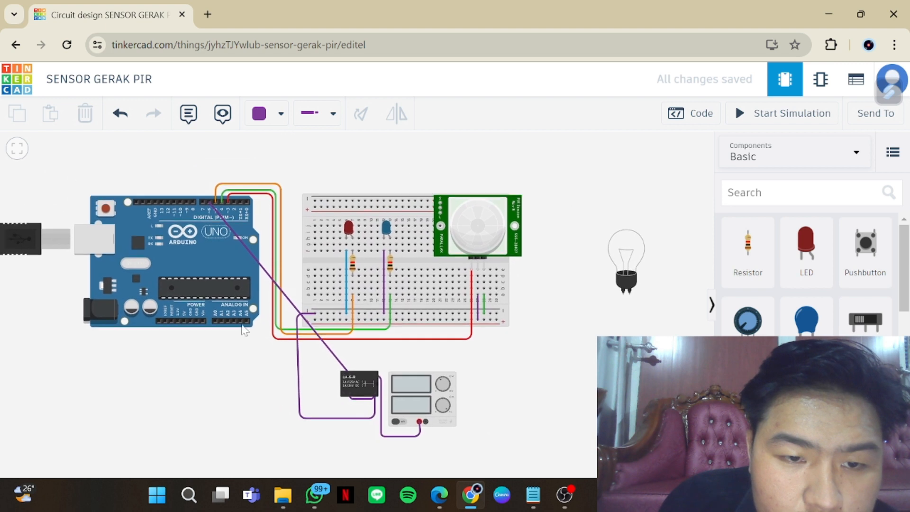
# Reroute the purple Arduino-to-relay wire with square bends above the Arduino, down beside the breadboard and across to the relay
pyautogui.click(251, 252)
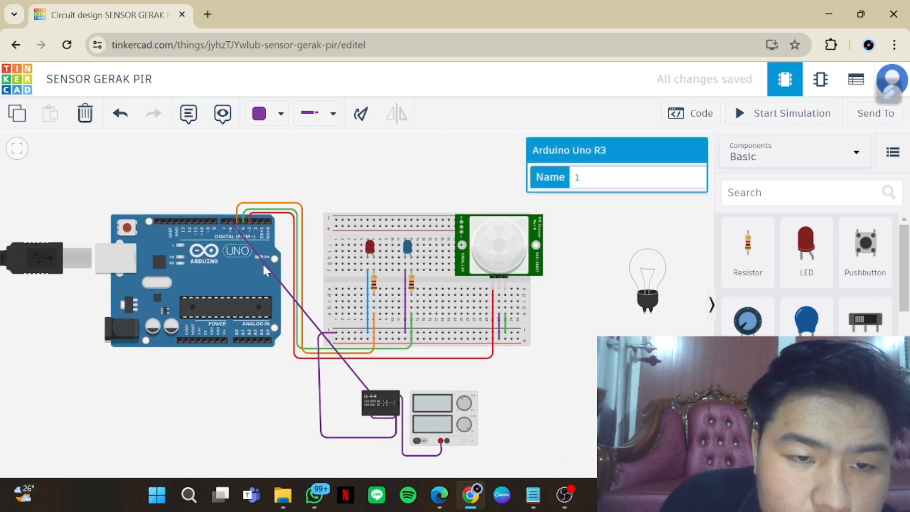
pyautogui.doubleClick(267, 266)
pyautogui.moveTo(267, 267); pyautogui.dragTo(230, 197)
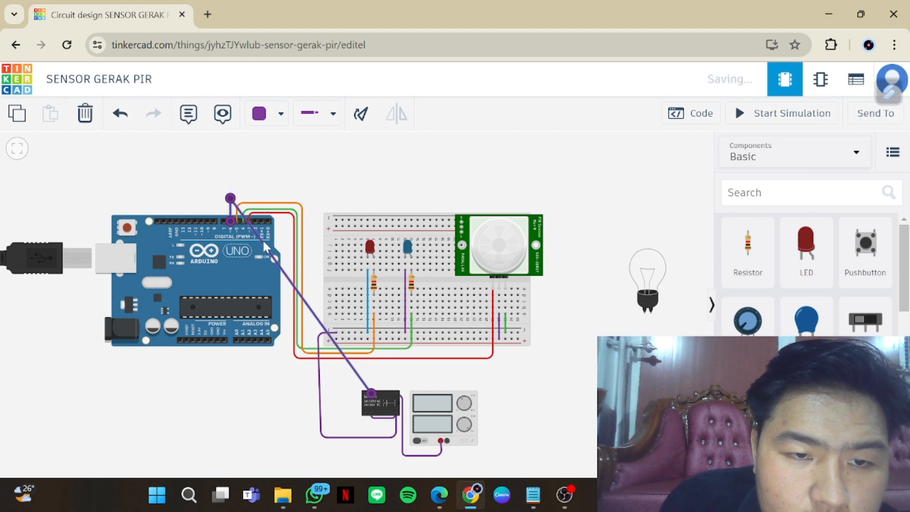
pyautogui.moveTo(263, 245); pyautogui.dragTo(265, 241)
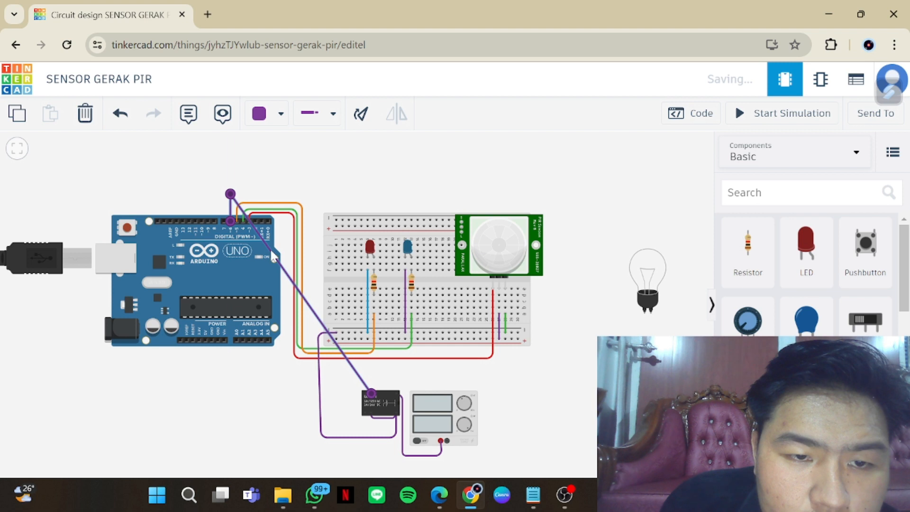
pyautogui.moveTo(277, 245); pyautogui.dragTo(303, 194)
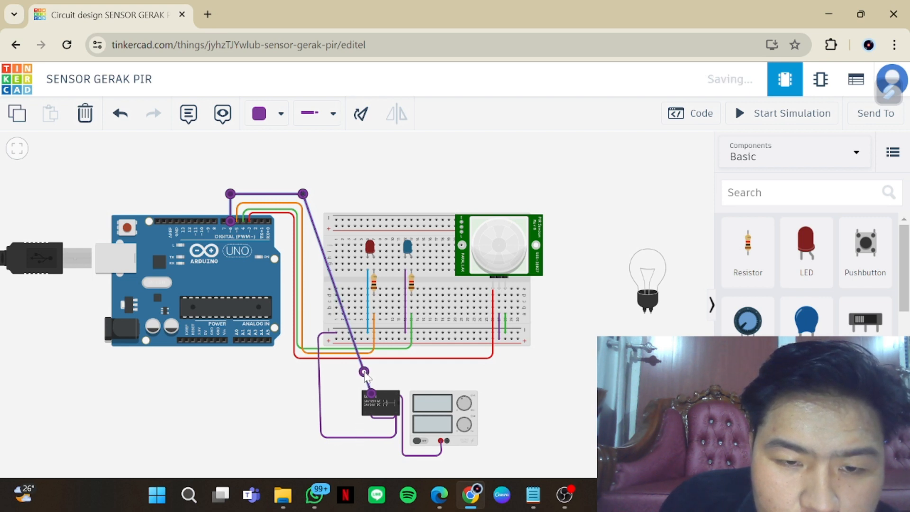
pyautogui.moveTo(364, 377); pyautogui.dragTo(354, 395)
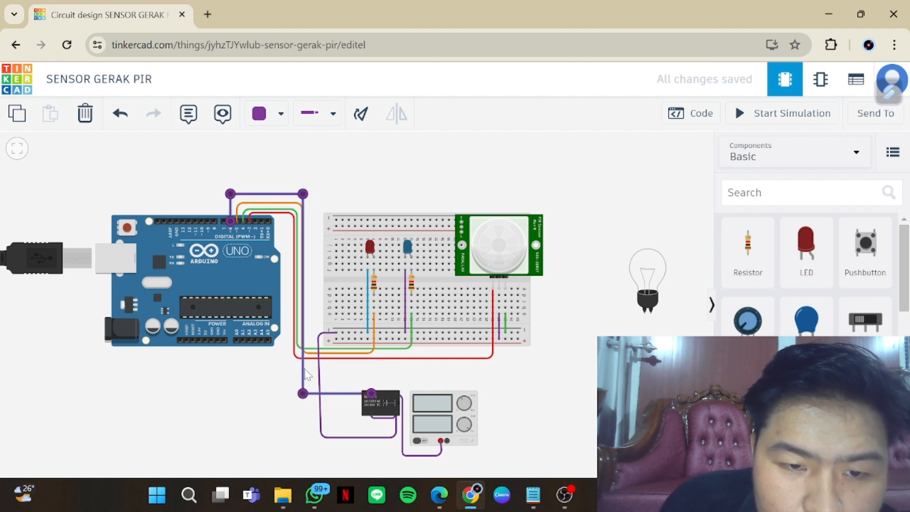
pyautogui.moveTo(305, 370); pyautogui.dragTo(310, 367)
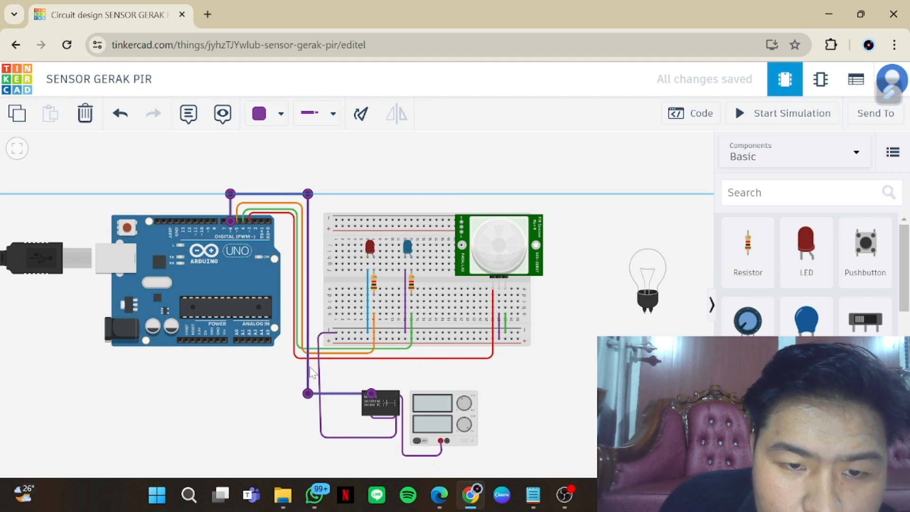
pyautogui.moveTo(486, 409); pyautogui.dragTo(538, 411)
pyautogui.click(537, 411)
# Connect the power supply's negative terminal to the light bulb's Terminal 2 with a purple wire routed beneath the supply
pyautogui.scroll(3, 525, 405)
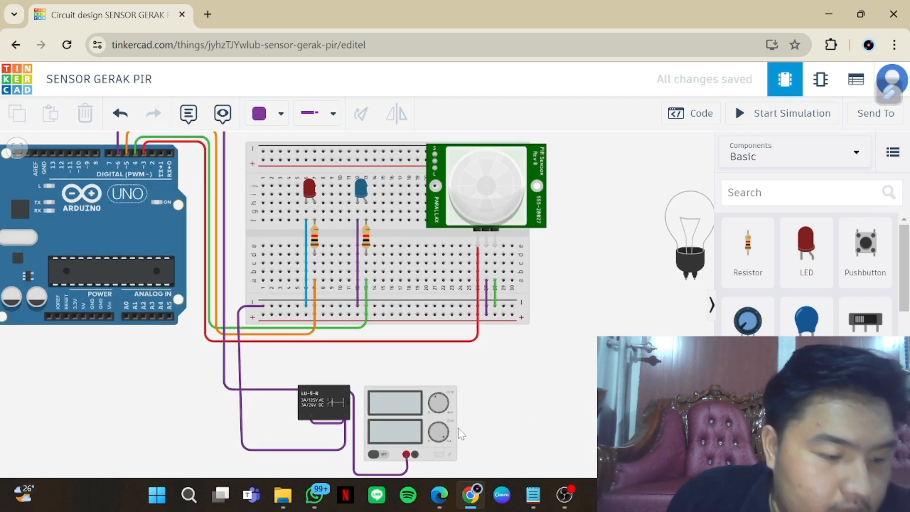
pyautogui.moveTo(521, 425); pyautogui.dragTo(519, 421)
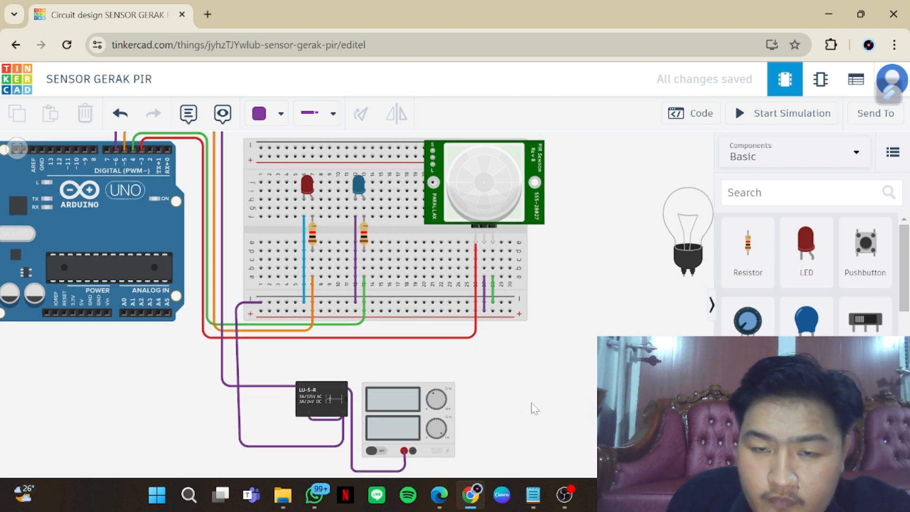
pyautogui.click(413, 450)
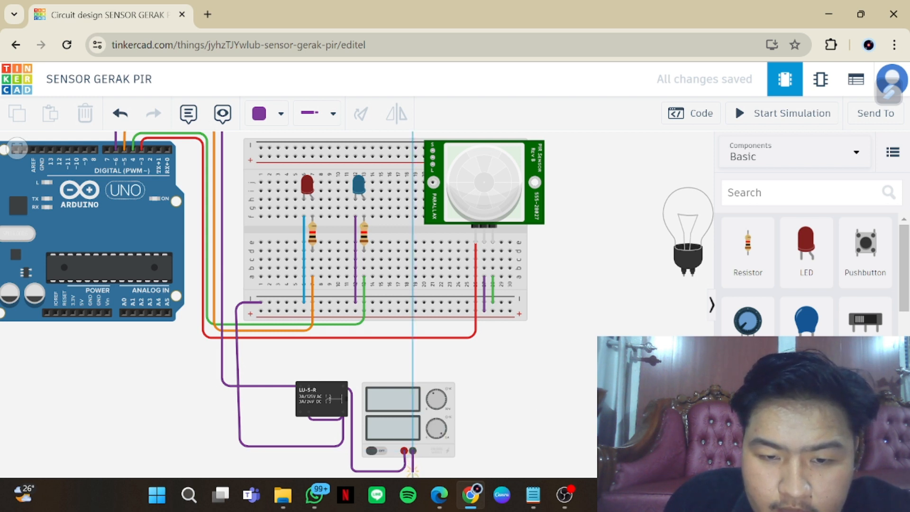
pyautogui.click(412, 472)
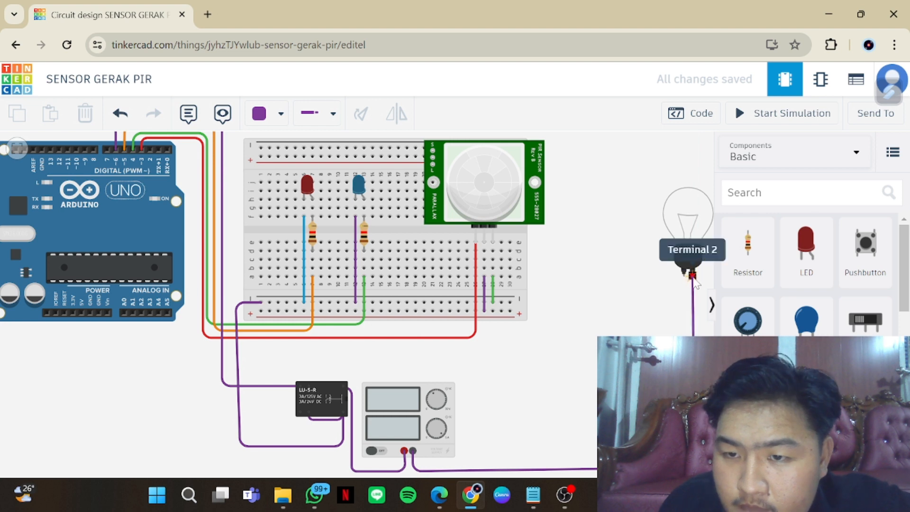
pyautogui.click(692, 275)
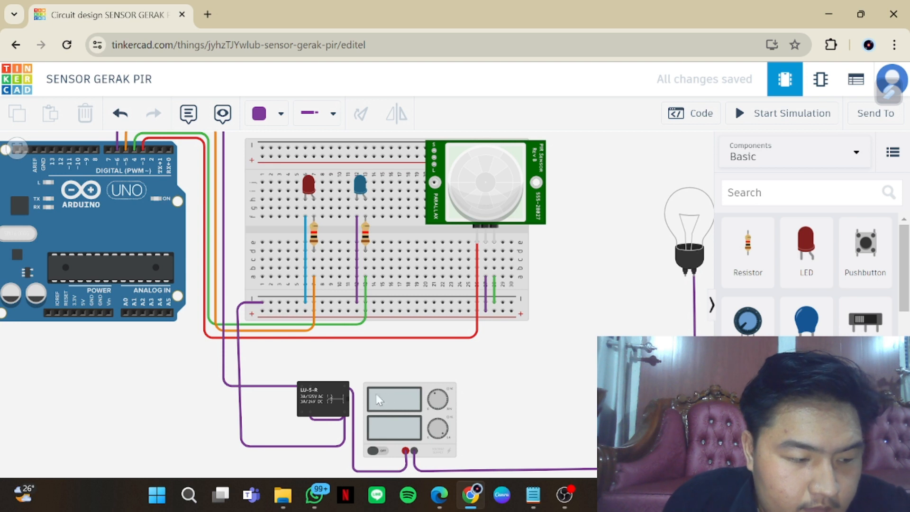
# Connect the relay's upper-left terminal to the light bulb's other terminal with a purple wire running level above the power supply
pyautogui.click(301, 372)
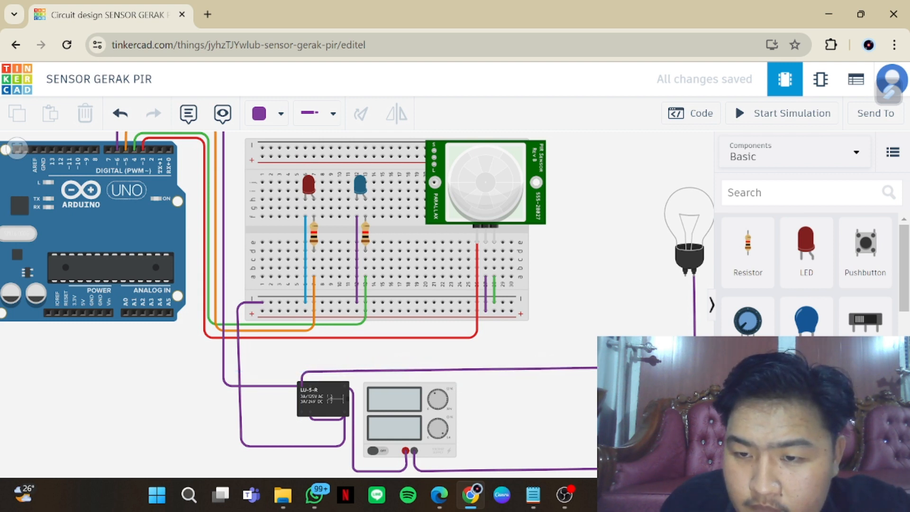
pyautogui.click(680, 367)
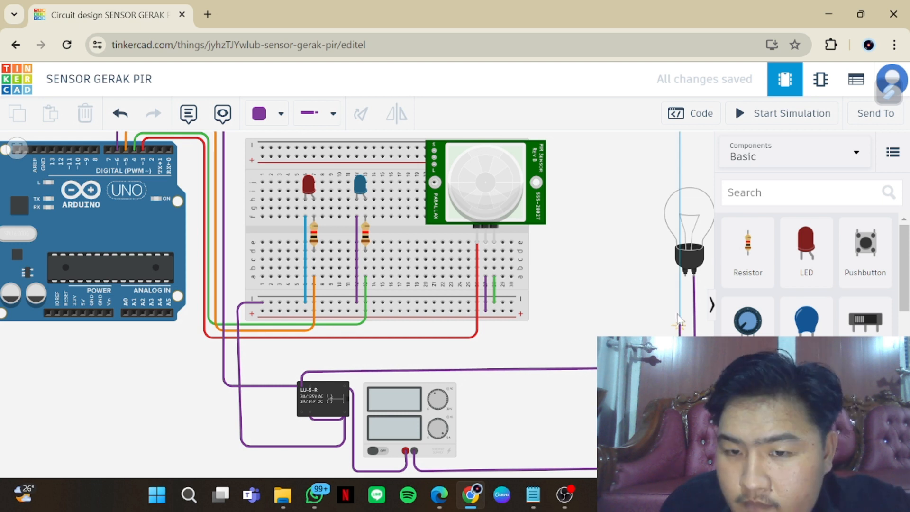
pyautogui.click(685, 275)
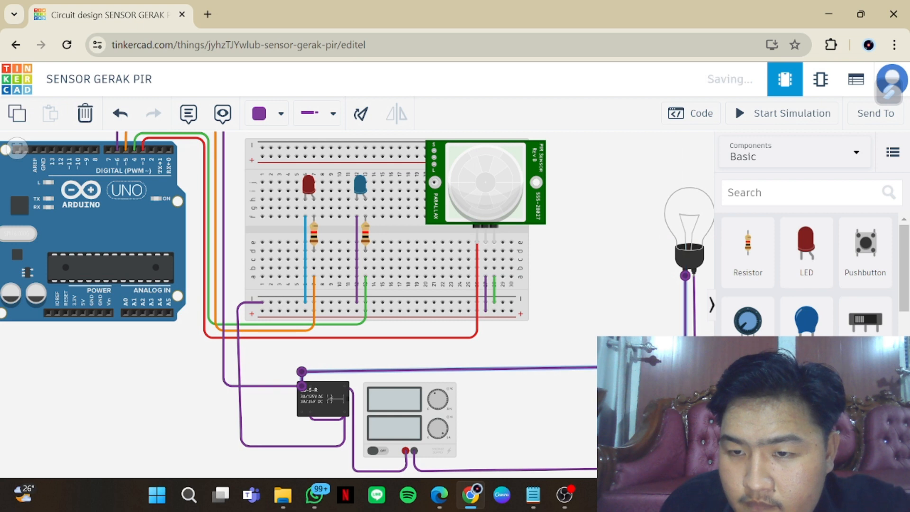
pyautogui.moveTo(685, 366); pyautogui.dragTo(685, 372)
pyautogui.moveTo(654, 403); pyautogui.dragTo(657, 403)
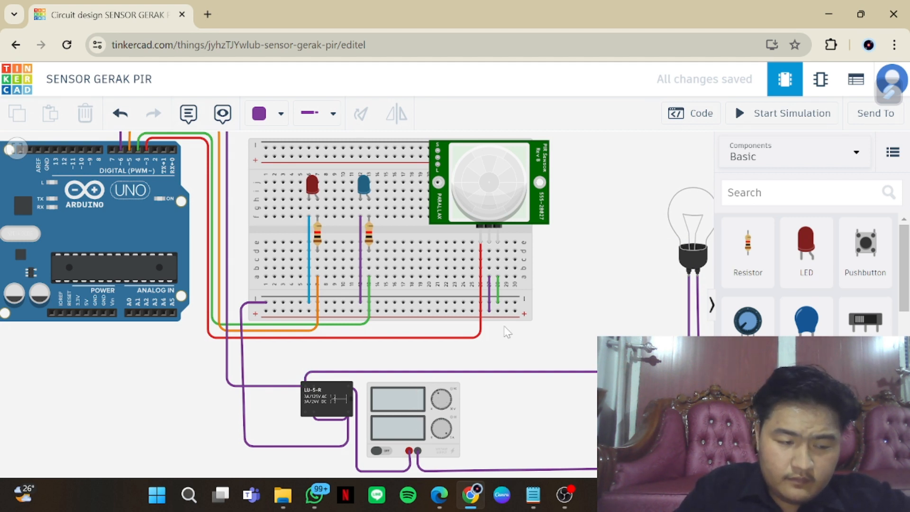
# Connect the far end of the breadboard's lower negative rail to Arduino GND with a square-cornered wire running just below the red wire
pyautogui.click(515, 303)
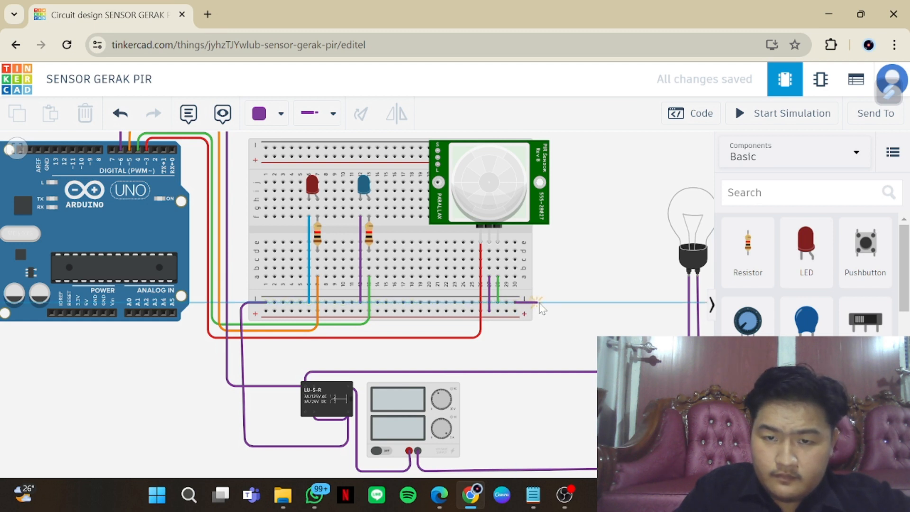
pyautogui.click(540, 304)
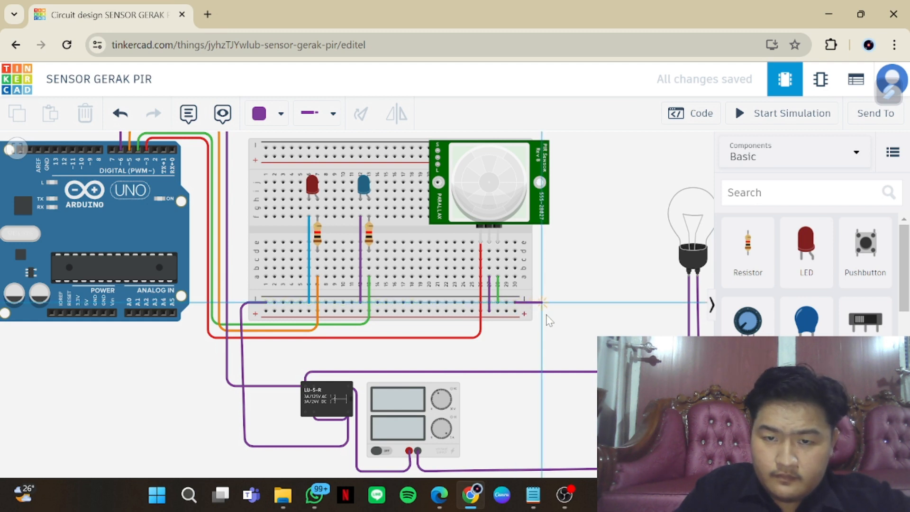
pyautogui.click(542, 340)
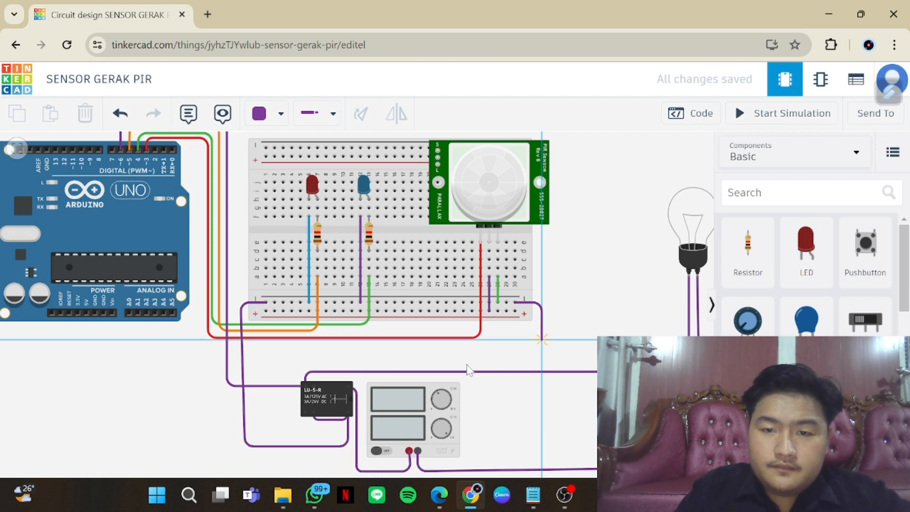
pyautogui.click(253, 347)
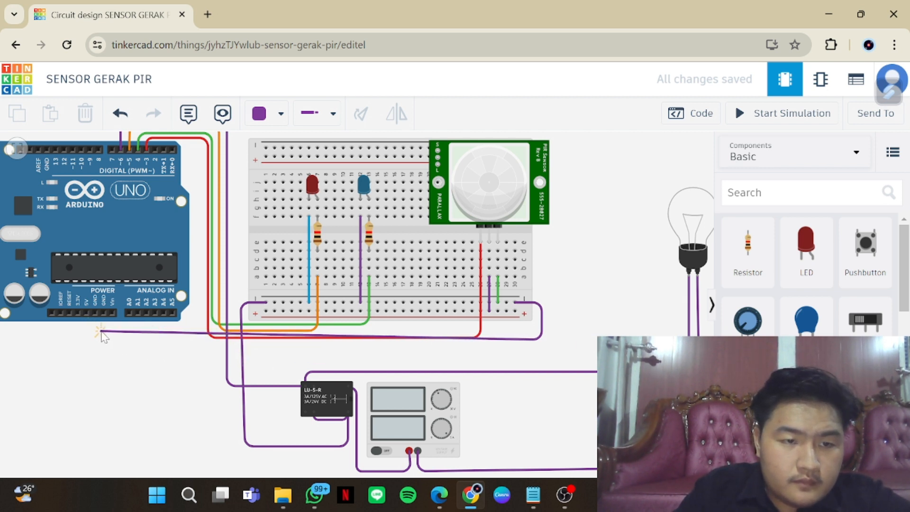
pyautogui.click(97, 333)
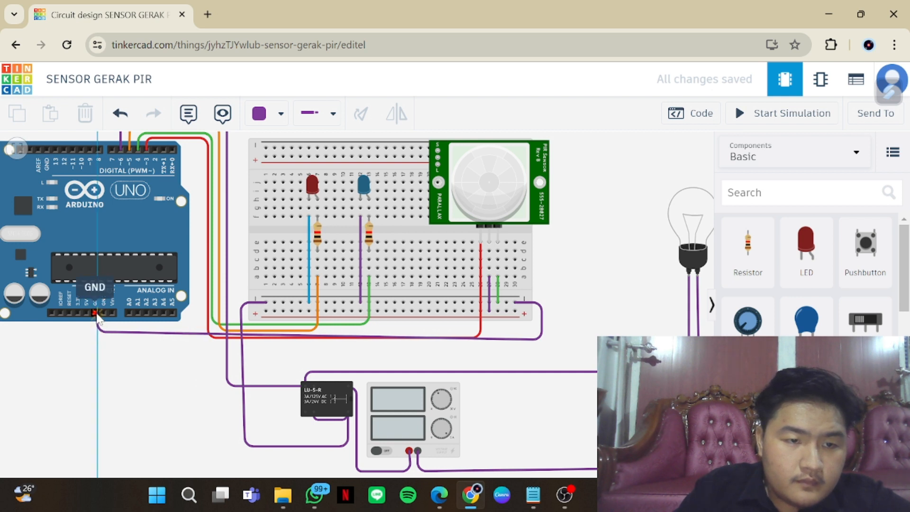
pyautogui.click(95, 313)
pyautogui.moveTo(97, 331); pyautogui.dragTo(95, 339)
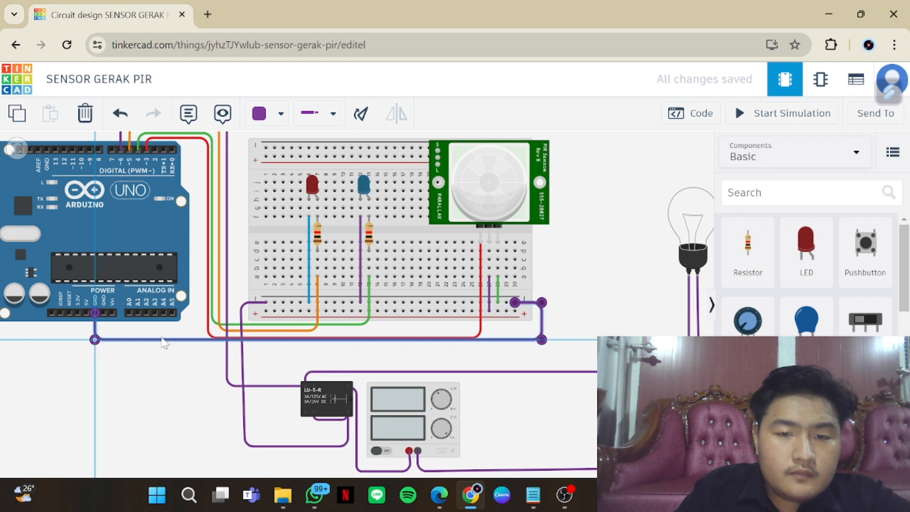
pyautogui.moveTo(163, 342); pyautogui.dragTo(166, 352)
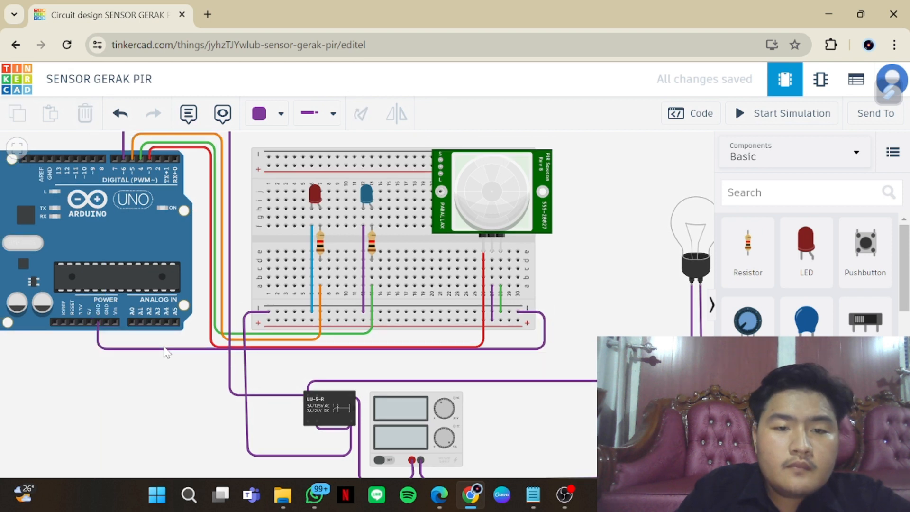
pyautogui.moveTo(476, 349); pyautogui.dragTo(486, 355)
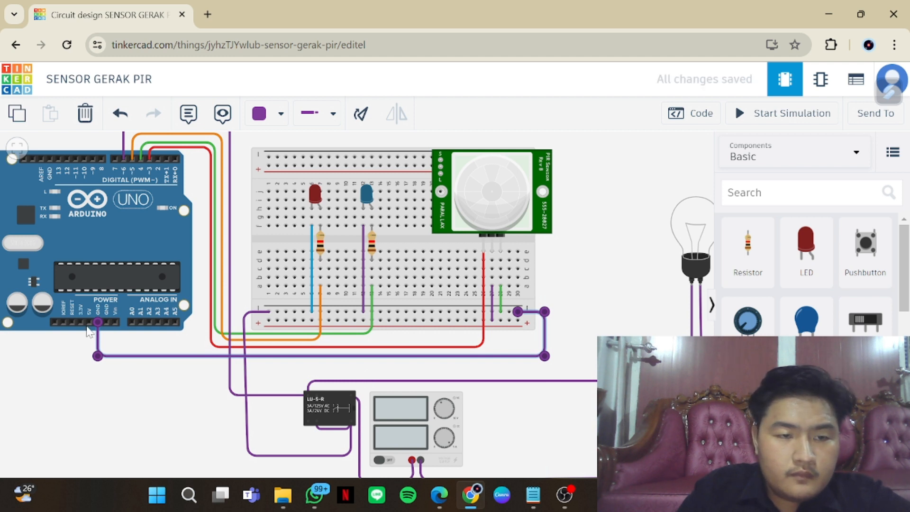
# Connect Arduino 5V to the far end of the breadboard's lower positive rail with a square-cornered wire just below the GND wire
pyautogui.click(89, 323)
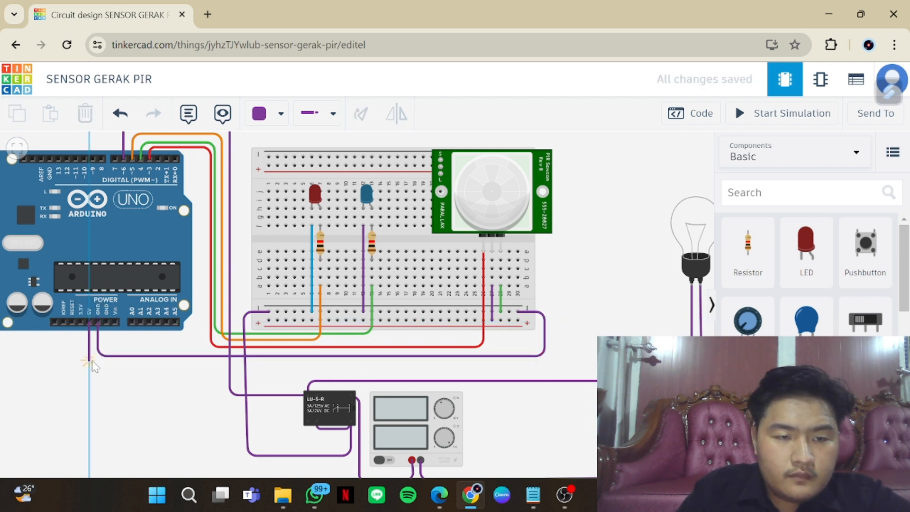
pyautogui.click(91, 360)
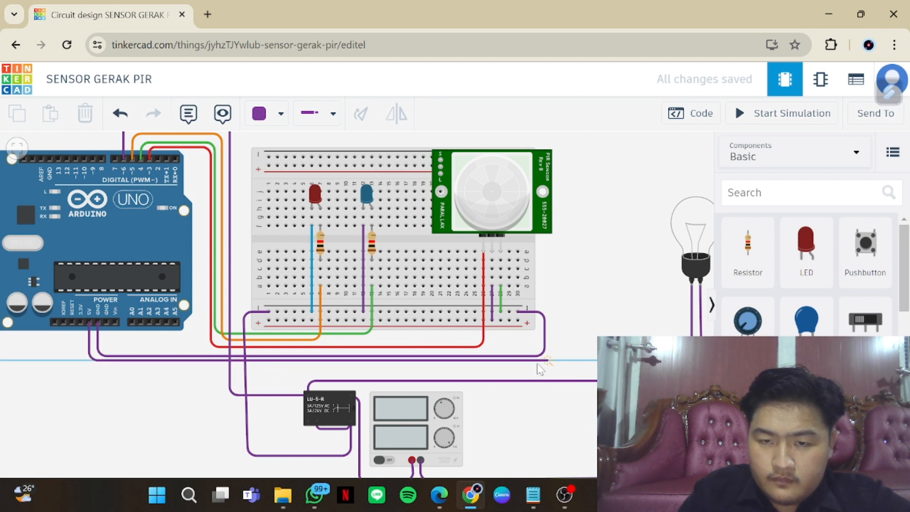
pyautogui.click(538, 364)
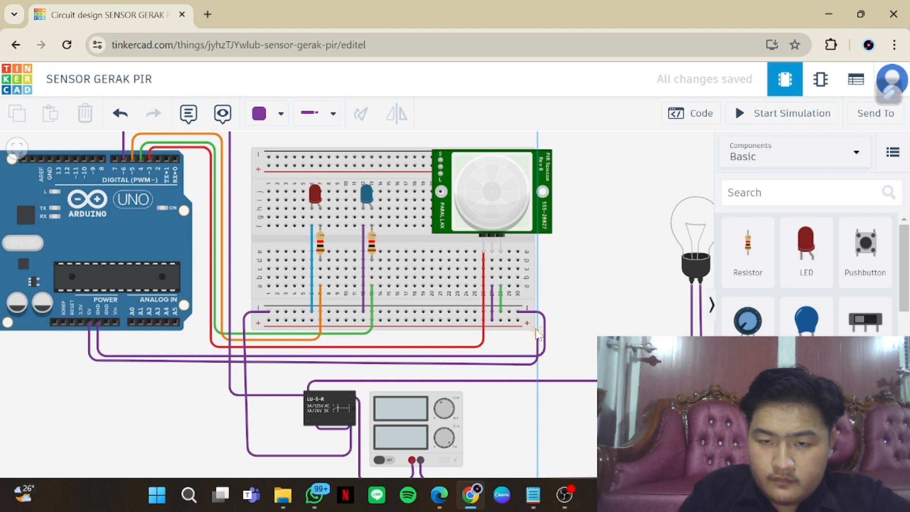
pyautogui.click(535, 321)
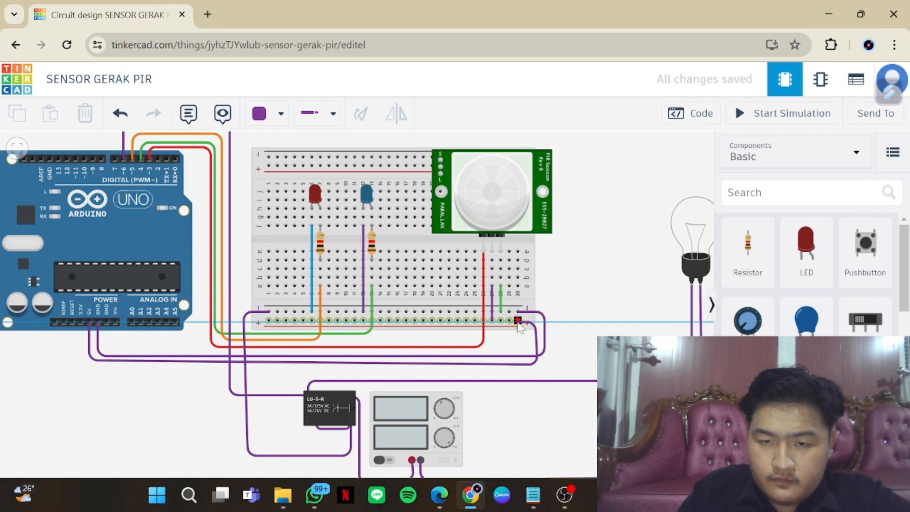
pyautogui.click(517, 321)
pyautogui.moveTo(534, 324); pyautogui.dragTo(537, 323)
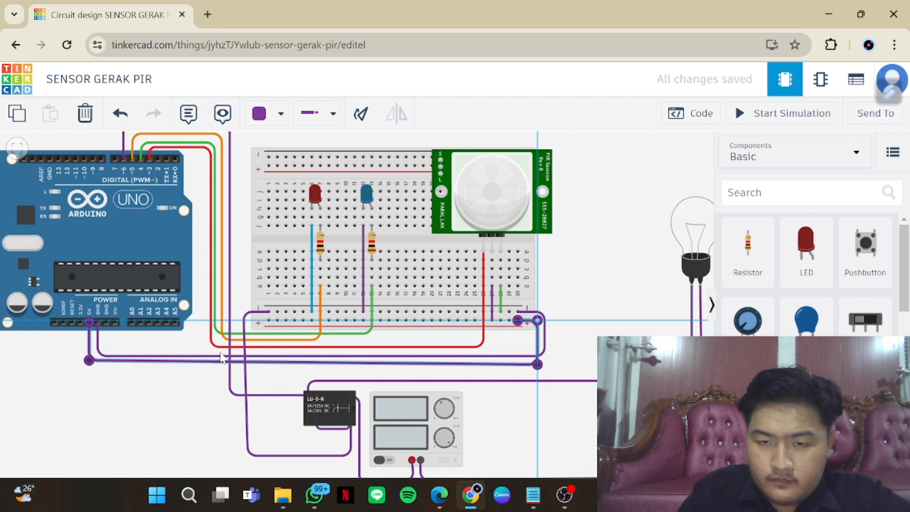
pyautogui.moveTo(89, 360); pyautogui.dragTo(89, 364)
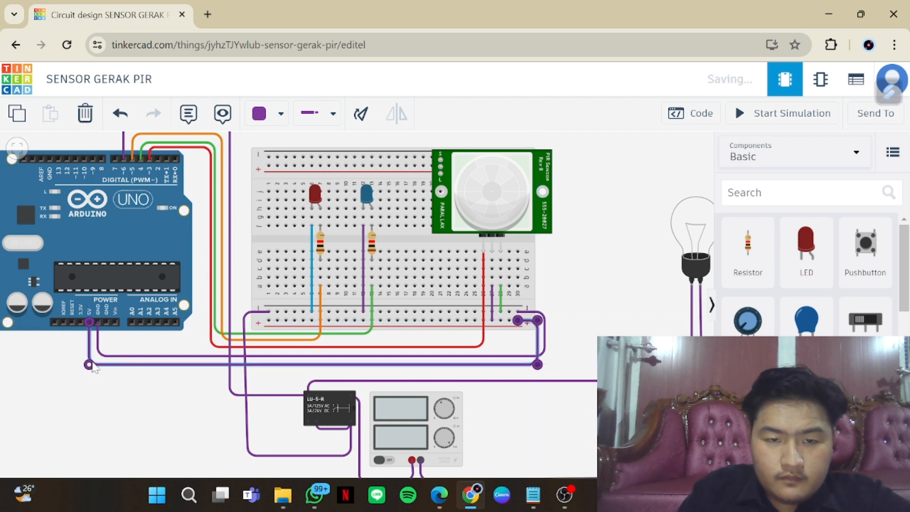
pyautogui.click(615, 304)
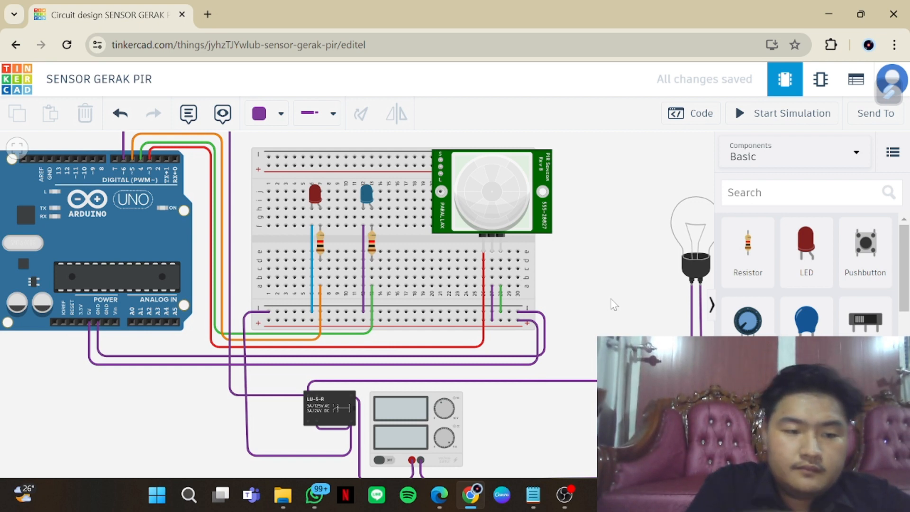
# Open the Arduino code and review its pin modes and sensor conditions alongside the wired circuit
pyautogui.scroll(-2, 589, 320)
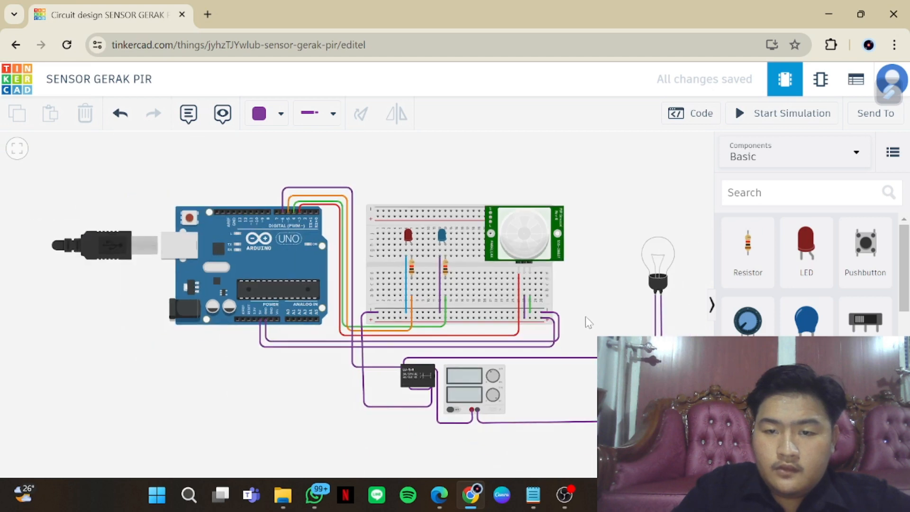
pyautogui.click(697, 116)
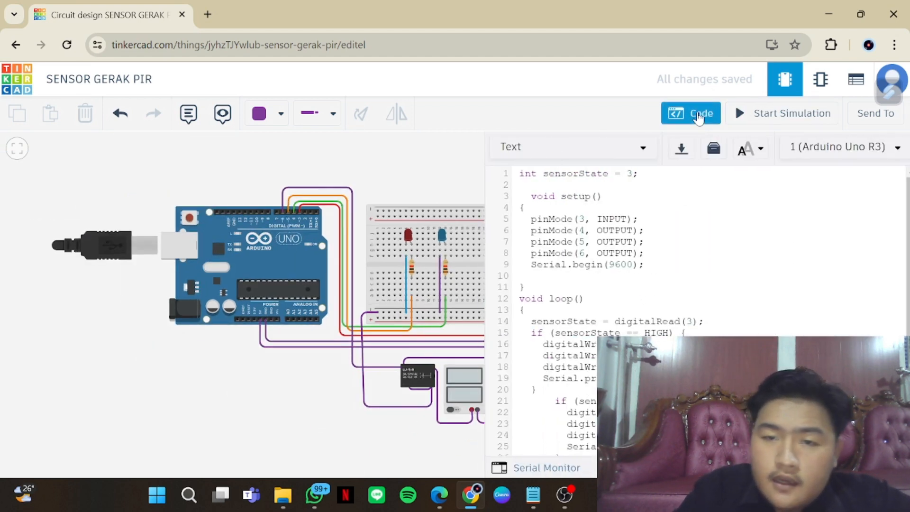
pyautogui.scroll(-2, 687, 284)
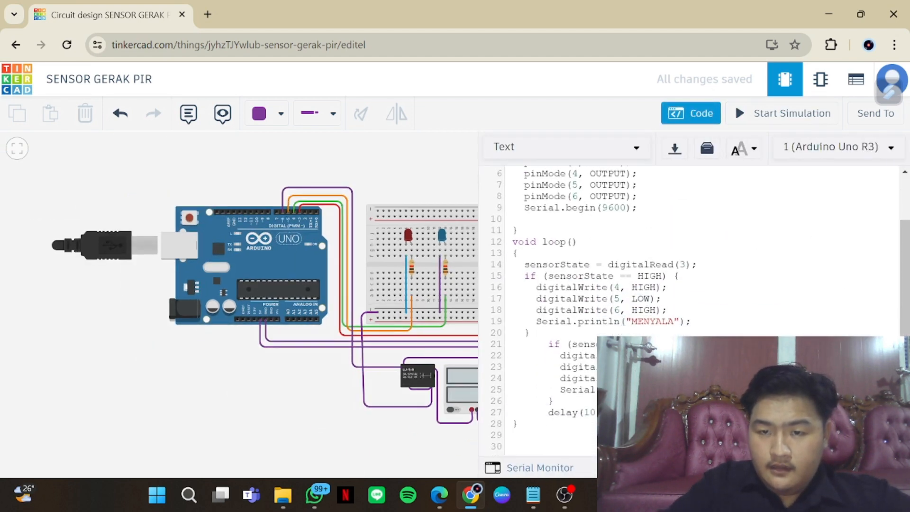
pyautogui.scroll(2, 687, 284)
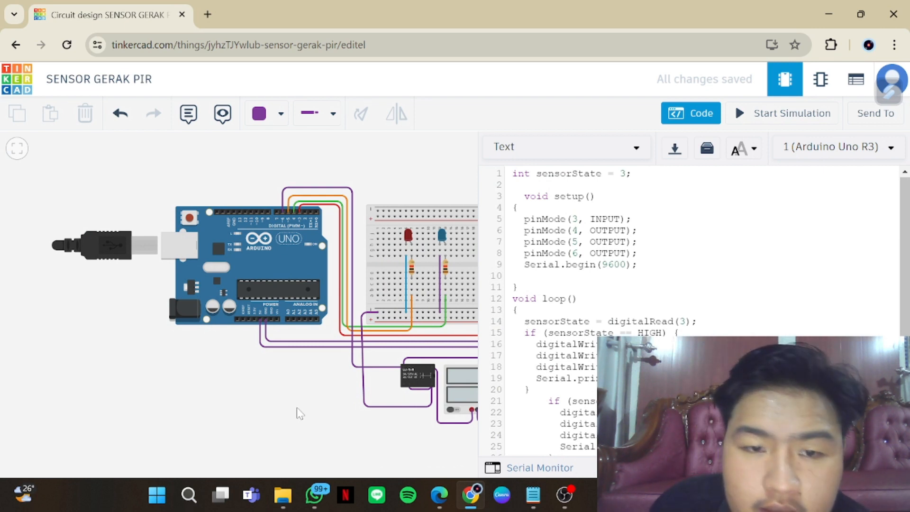
pyautogui.moveTo(298, 412); pyautogui.dragTo(161, 408)
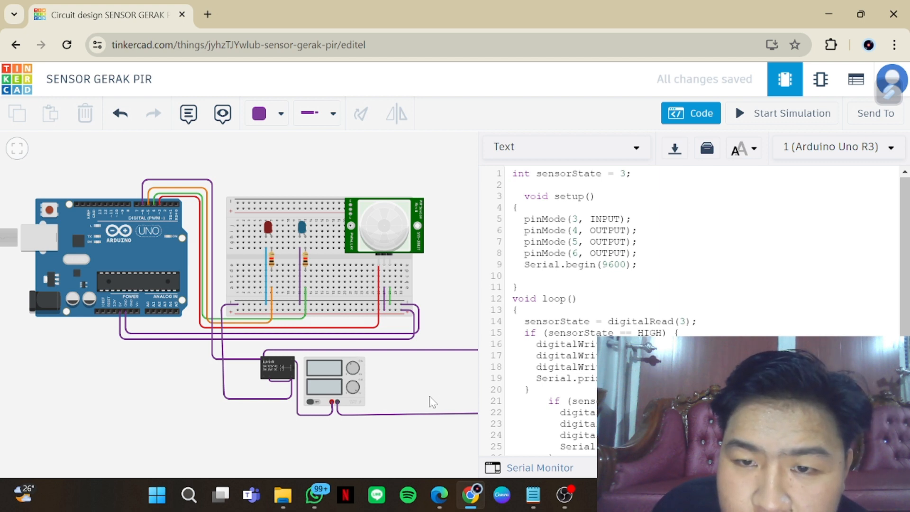
# Read the loop's sensor conditions down to the end of the Arduino code and close the code editor
pyautogui.scroll(-2, 687, 284)
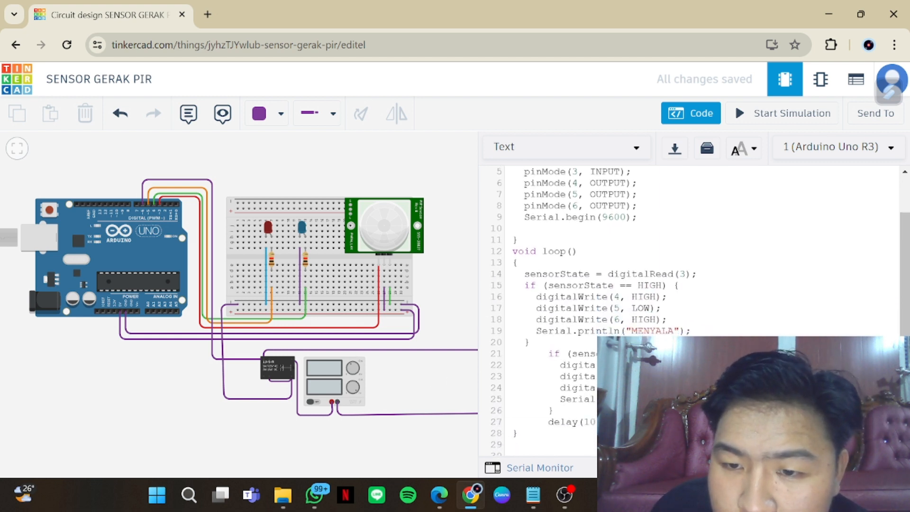
pyautogui.scroll(-1, 687, 284)
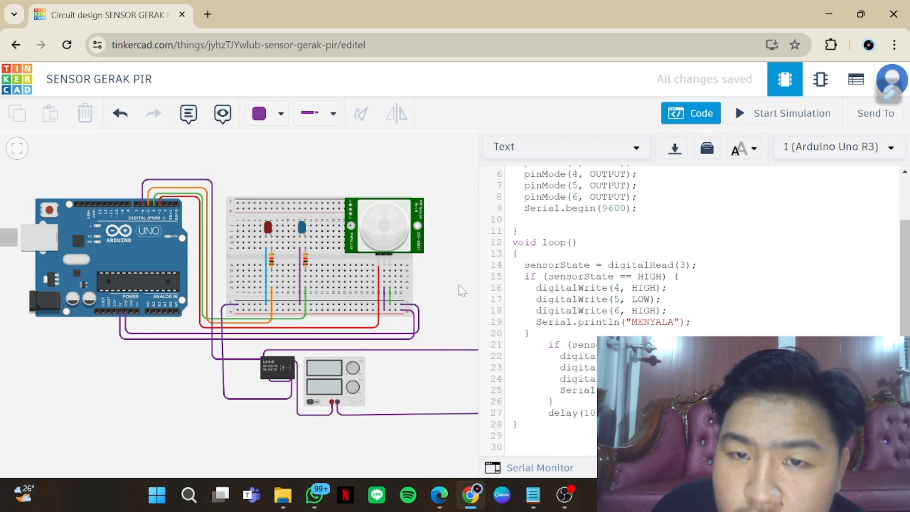
pyautogui.click(696, 116)
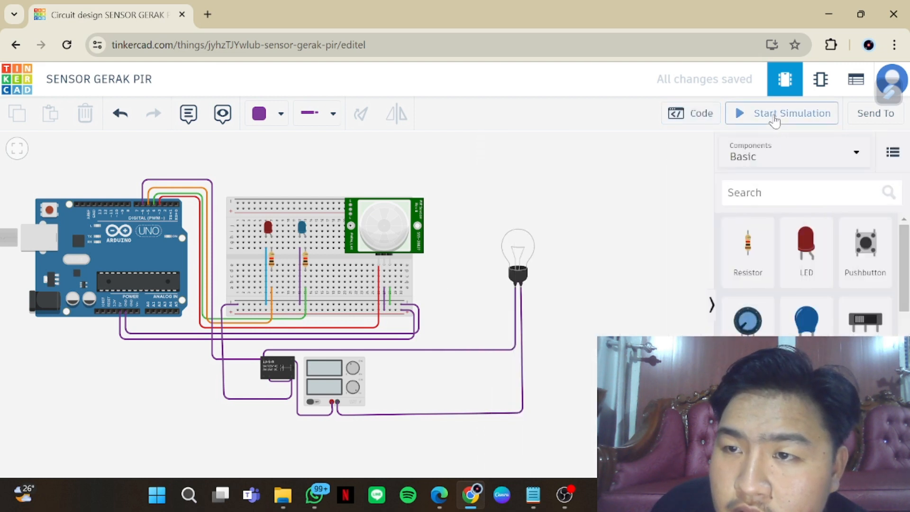
# Start the simulation and select the PIR sensor to show its detection zone with the whole circuit in view
pyautogui.click(775, 116)
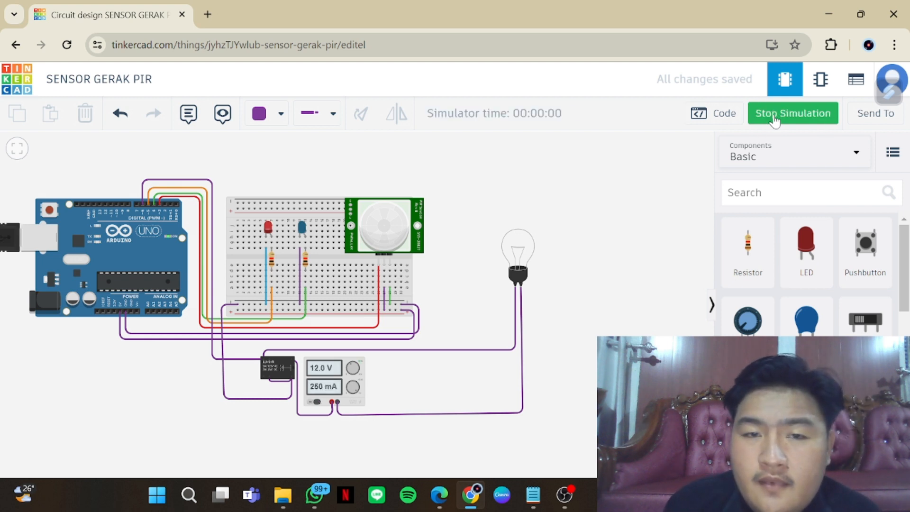
pyautogui.click(381, 239)
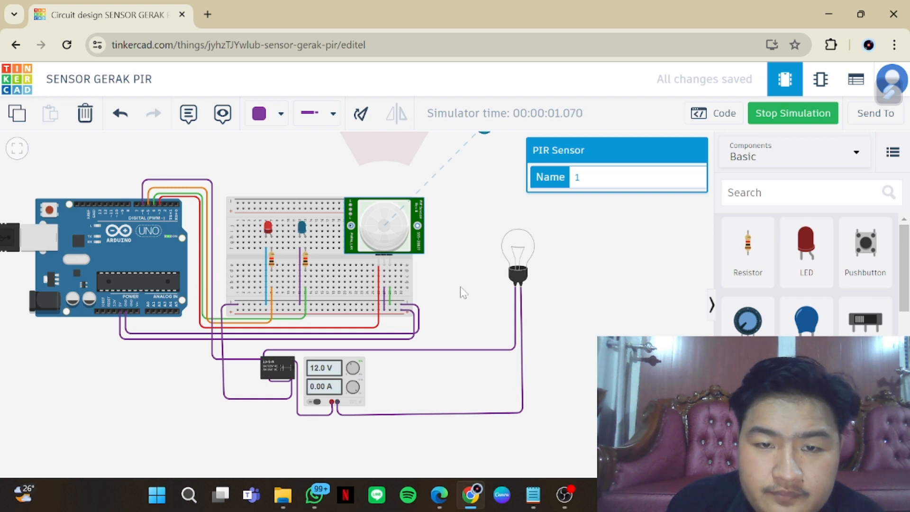
pyautogui.moveTo(461, 288); pyautogui.dragTo(493, 336)
pyautogui.scroll(-1, 505, 331)
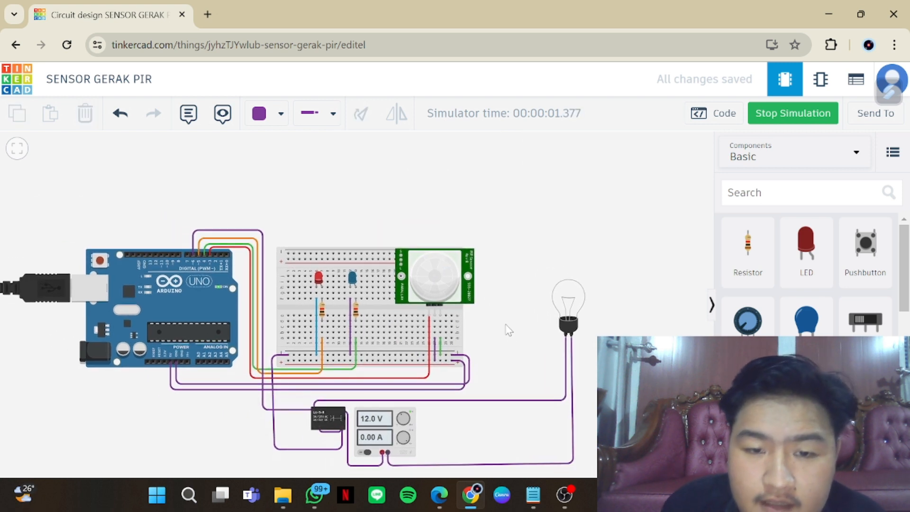
pyautogui.scroll(-1, 501, 321)
pyautogui.scroll(1, 501, 320)
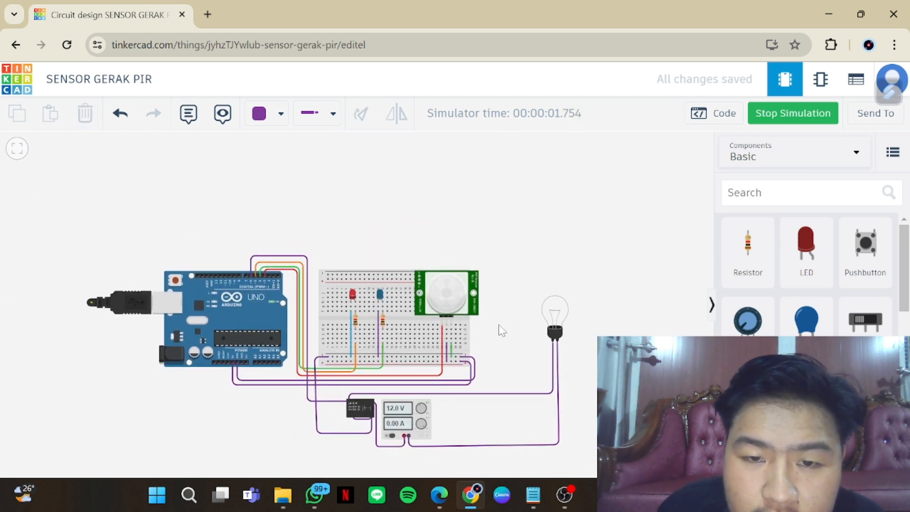
pyautogui.scroll(1, 498, 322)
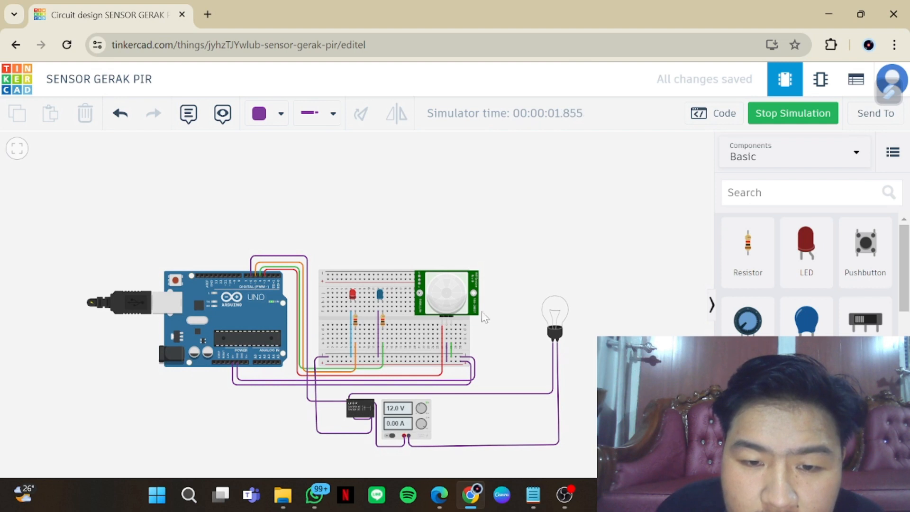
pyautogui.click(447, 299)
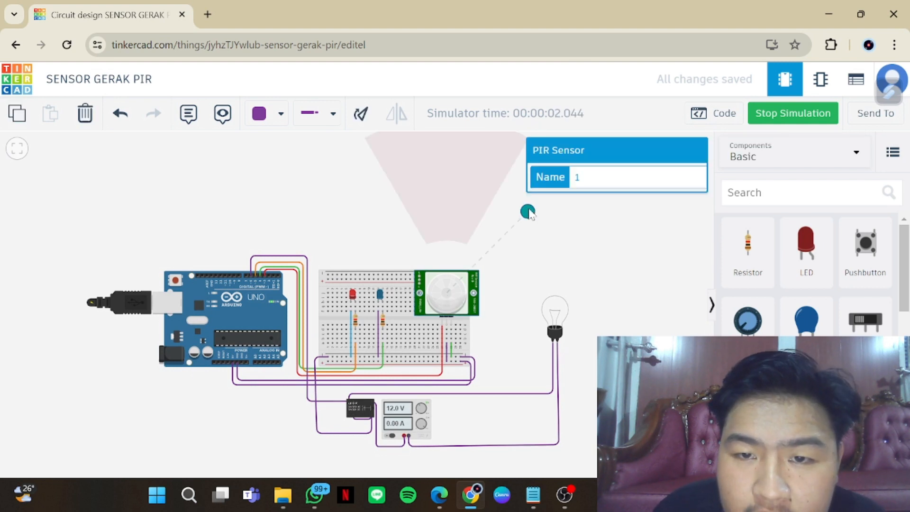
# Test the PIR sensor by moving its motion target into the middle of the detection zone and out past the zone's left edge
pyautogui.moveTo(527, 211); pyautogui.dragTo(465, 169)
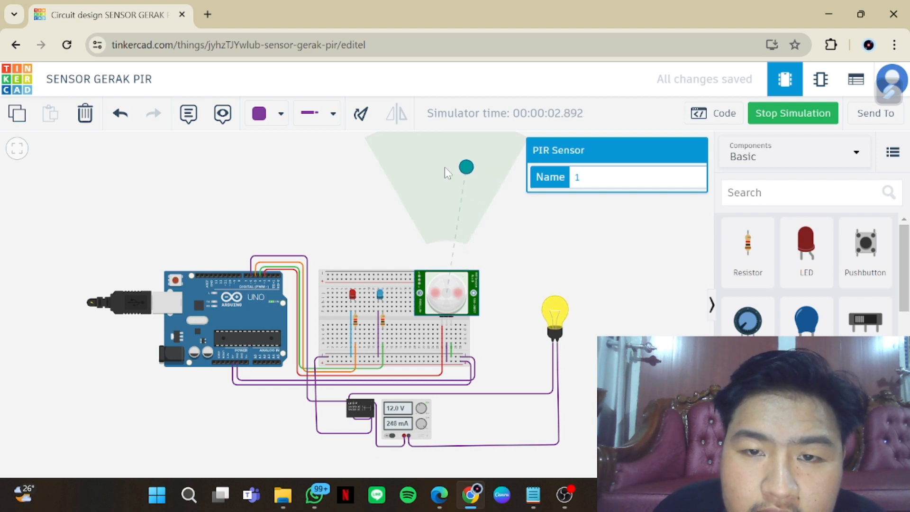
pyautogui.click(444, 167)
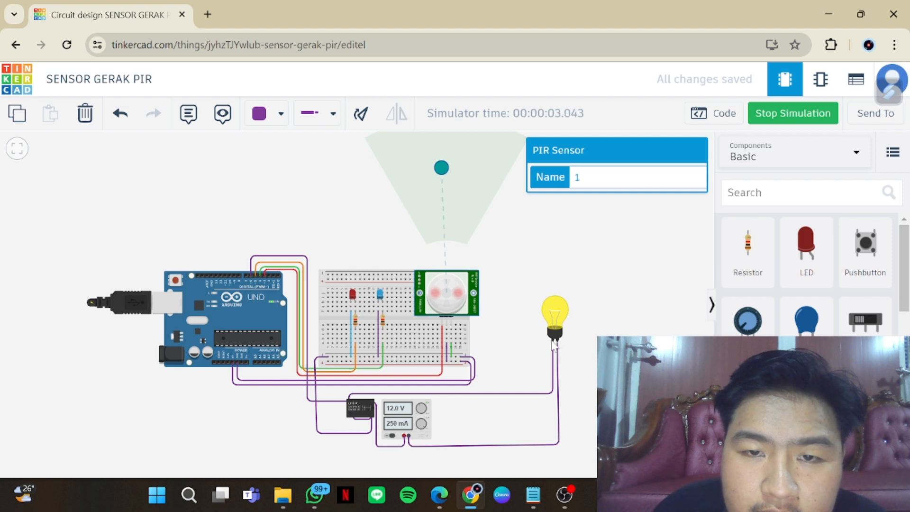
pyautogui.moveTo(441, 167); pyautogui.dragTo(342, 219)
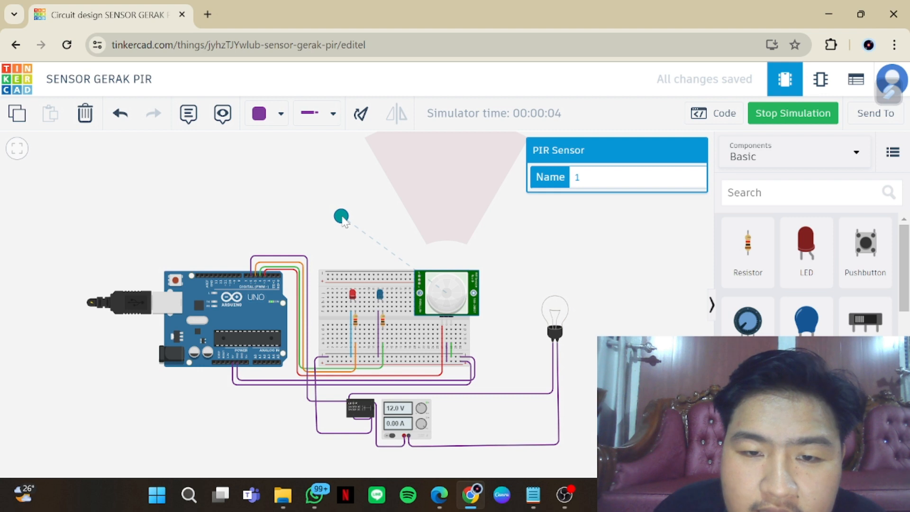
# Repeat the motion test, moving the target from the zone's left side through its middle and out to the right, and stop the simulation
pyautogui.scroll(-1, 342, 219)
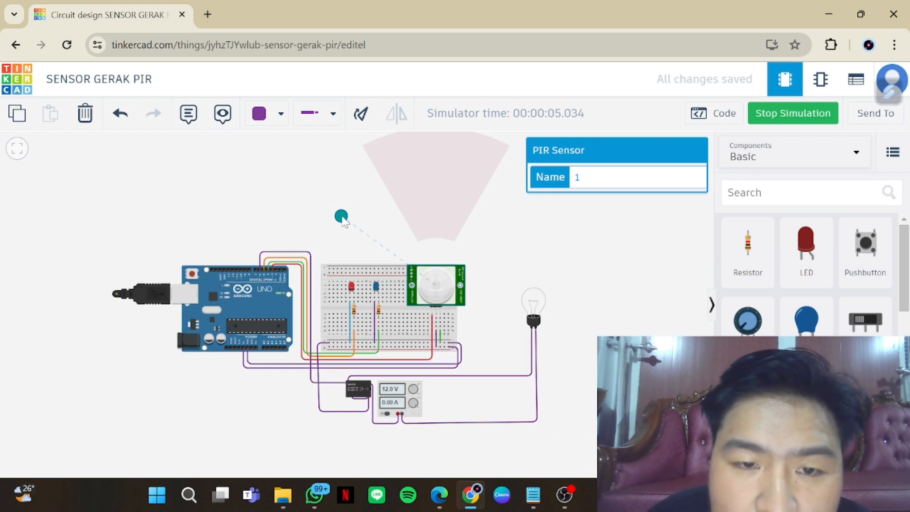
pyautogui.moveTo(342, 219)
pyautogui.mouseDown()
pyautogui.moveTo(435, 179)
pyautogui.moveTo(489, 187)
pyautogui.moveTo(515, 210)
pyautogui.moveTo(504, 193)
pyautogui.moveTo(459, 188)
pyautogui.moveTo(351, 216)
pyautogui.moveTo(351, 227)
pyautogui.mouseUp()
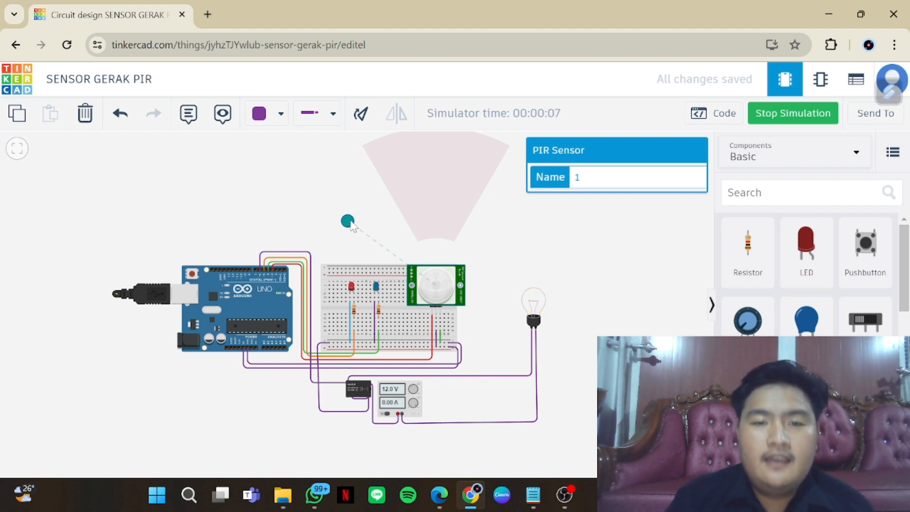
pyautogui.moveTo(351, 226); pyautogui.dragTo(437, 184)
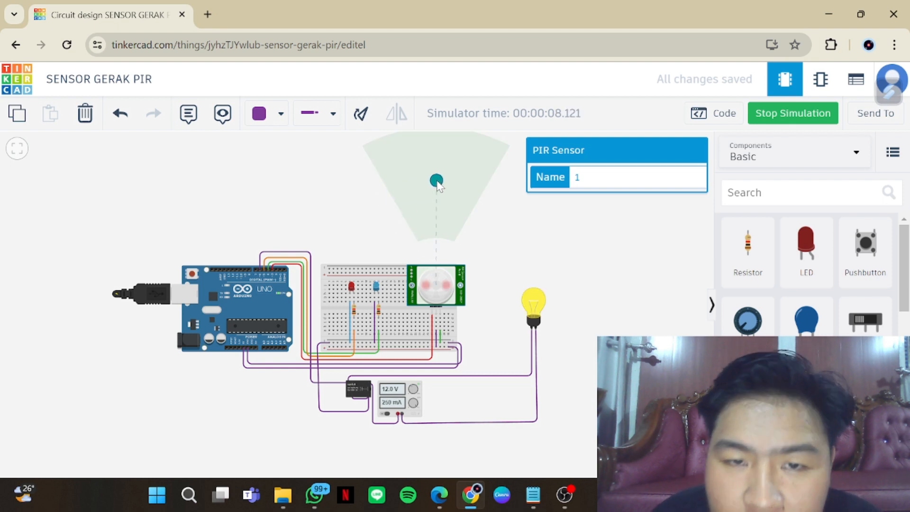
pyautogui.moveTo(436, 181); pyautogui.dragTo(509, 202)
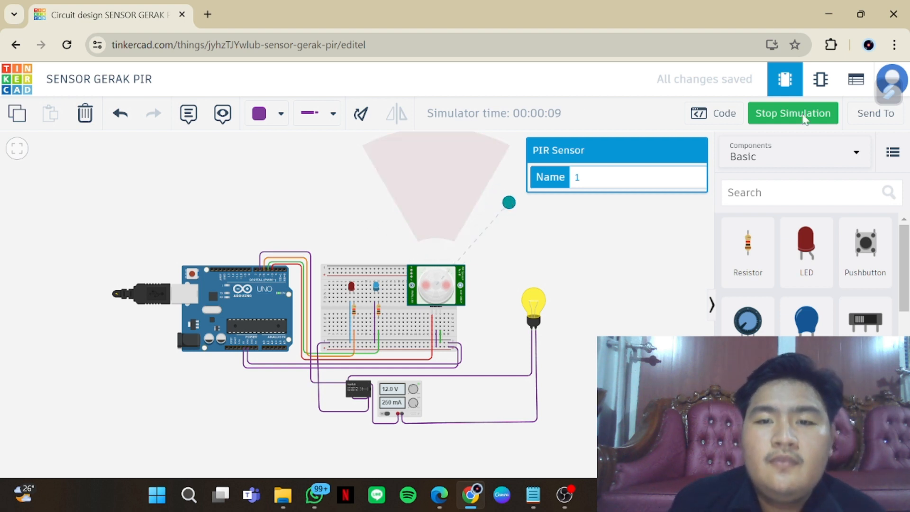
pyautogui.click(802, 121)
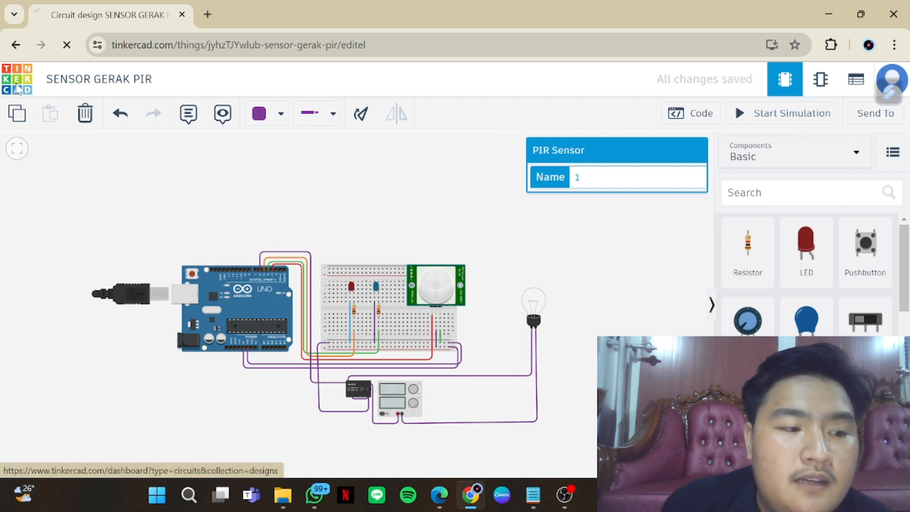
# Return to the circuit designs dashboard and open the "sensor PIR alarm anti maling" design for editing
pyautogui.click(17, 90)
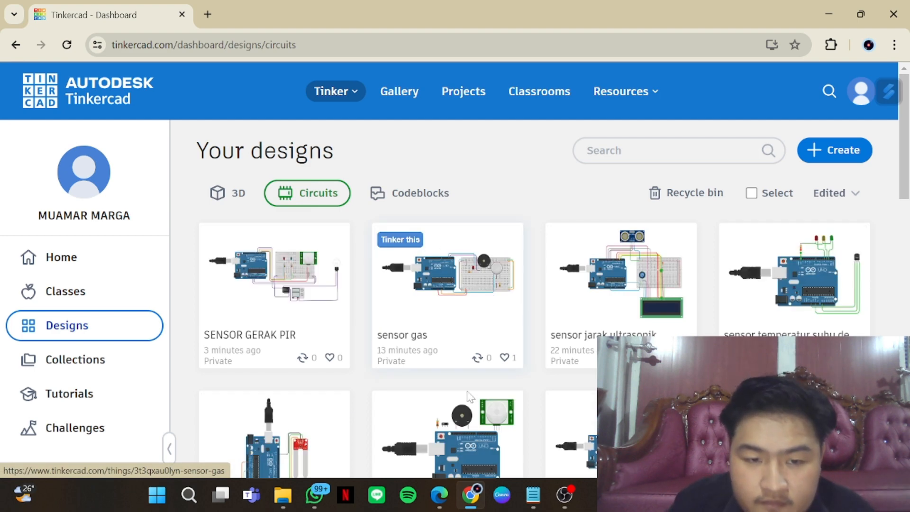
pyautogui.scroll(-3, 474, 397)
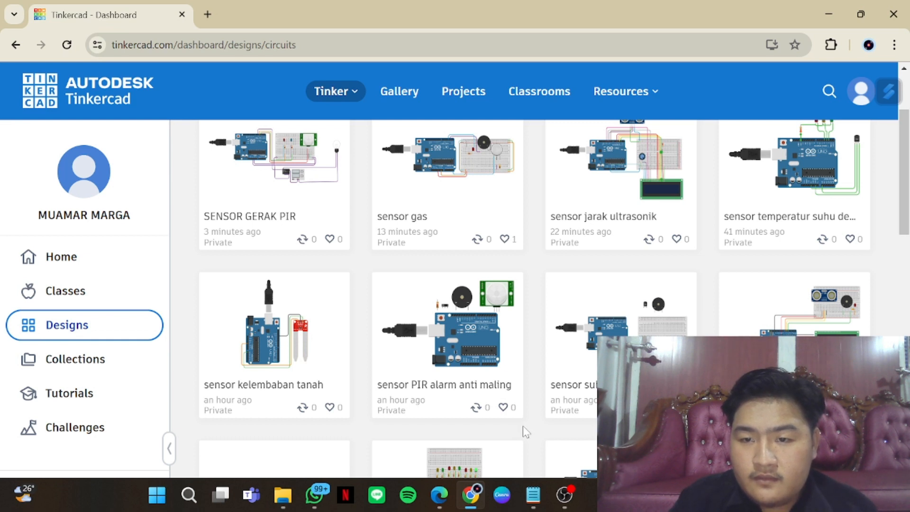
pyautogui.scroll(-2, 522, 425)
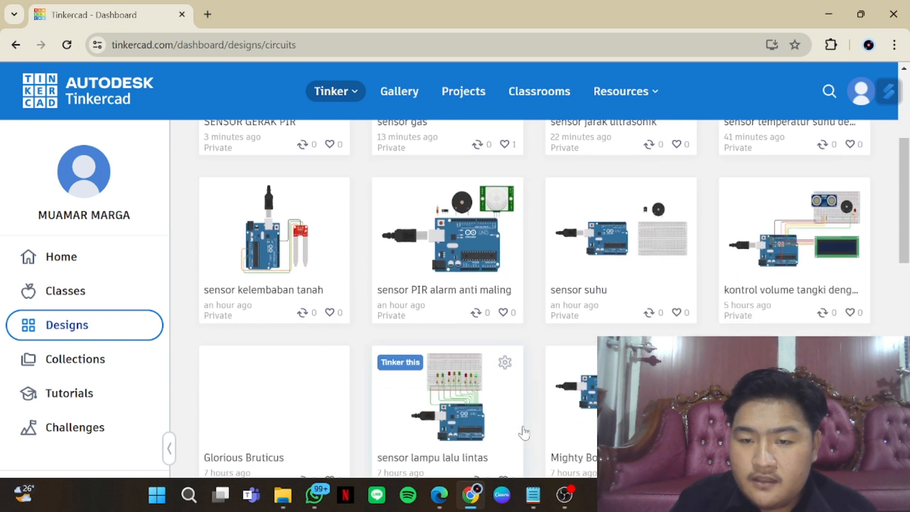
pyautogui.scroll(-1, 522, 431)
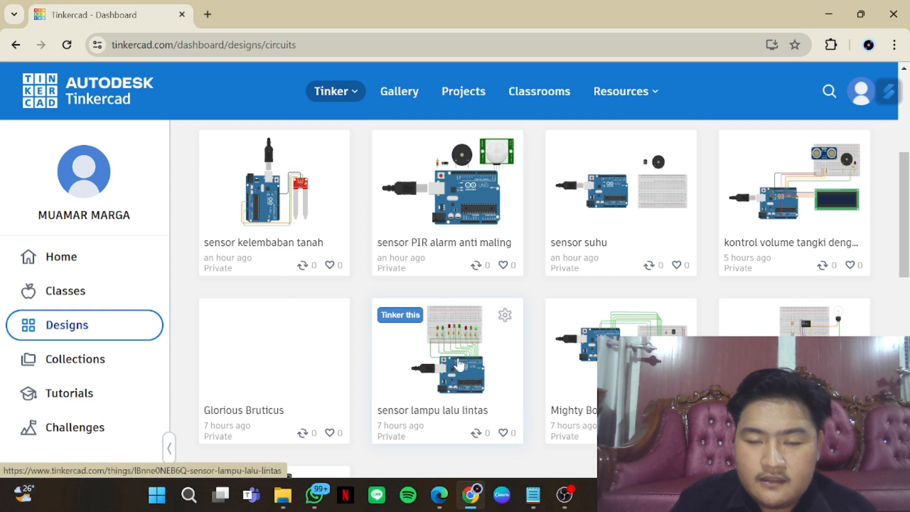
pyautogui.scroll(2, 459, 362)
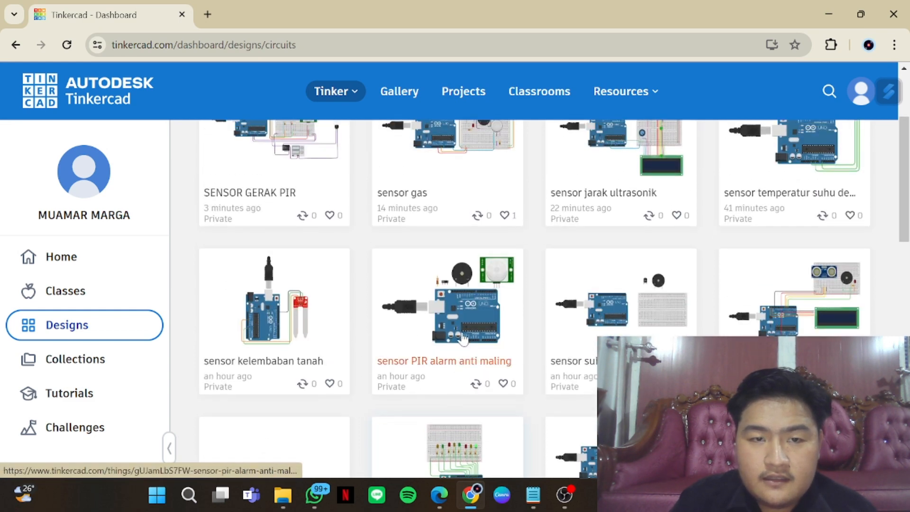
pyautogui.click(464, 338)
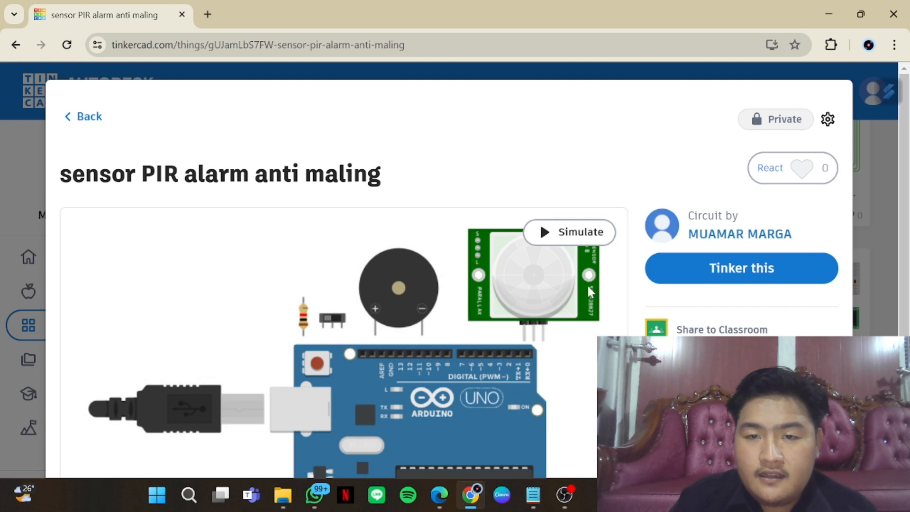
pyautogui.click(685, 283)
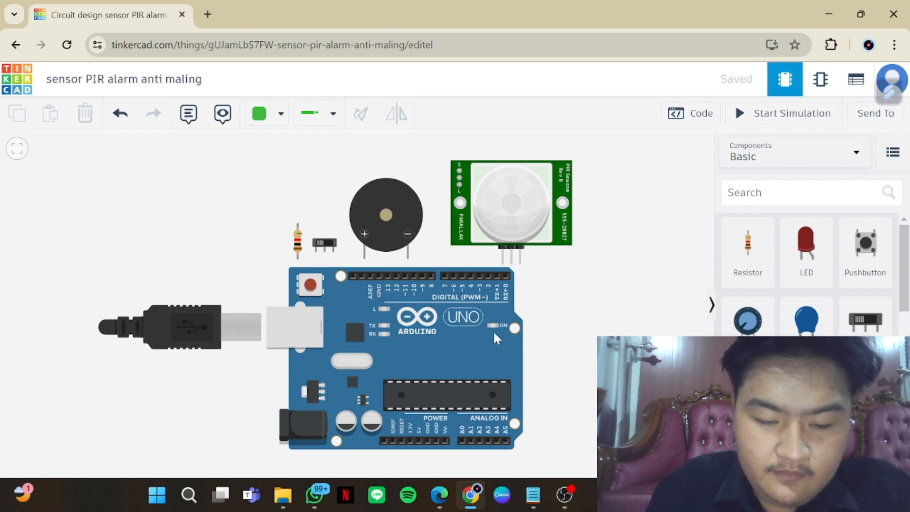
# Inspect the components of the alarm design one by one: PIR sensor, piezo, slideswitch, resistor and Arduino Uno R3
pyautogui.click(530, 216)
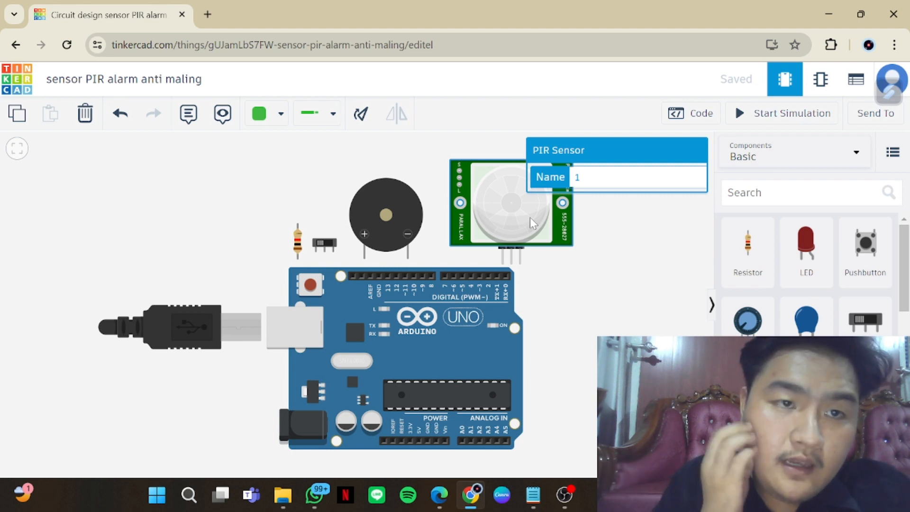
pyautogui.click(396, 216)
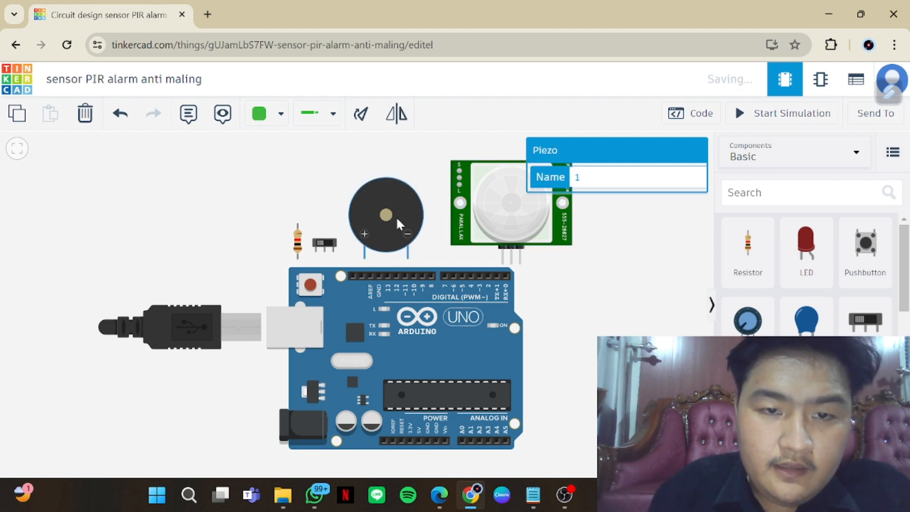
pyautogui.click(334, 246)
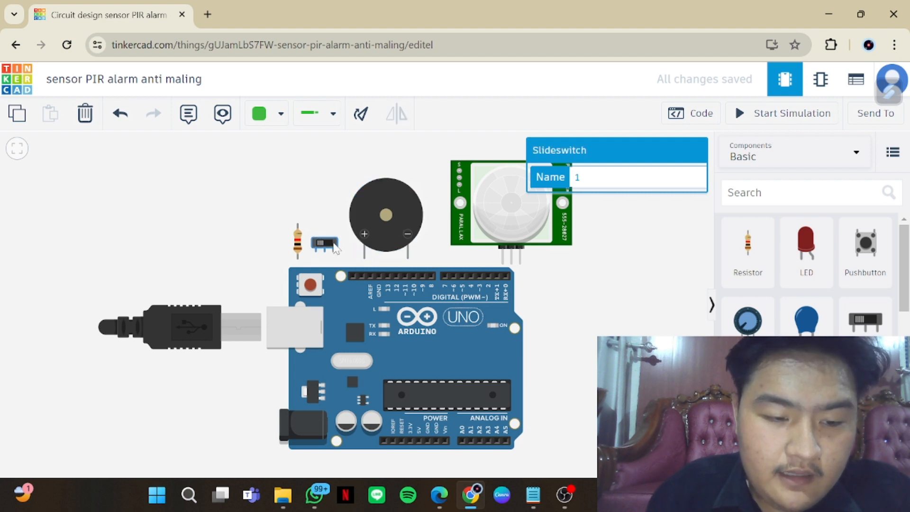
pyautogui.click(298, 247)
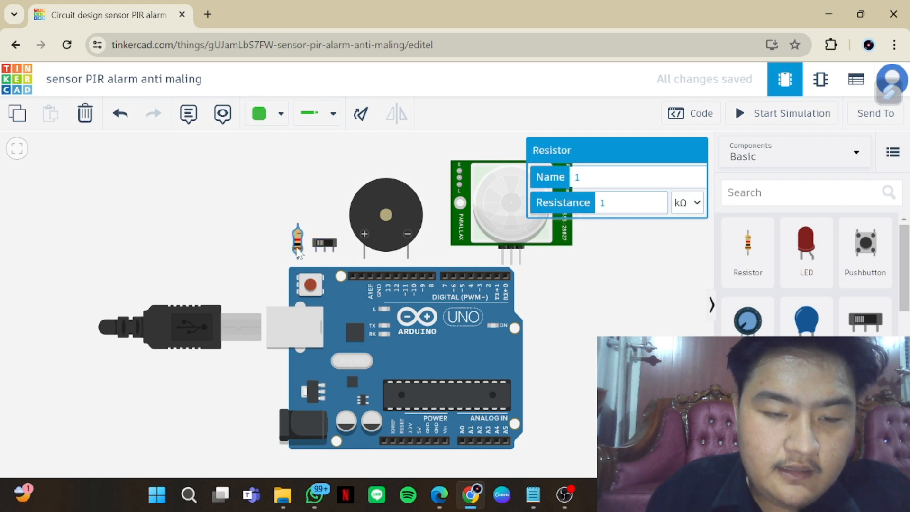
pyautogui.click(426, 366)
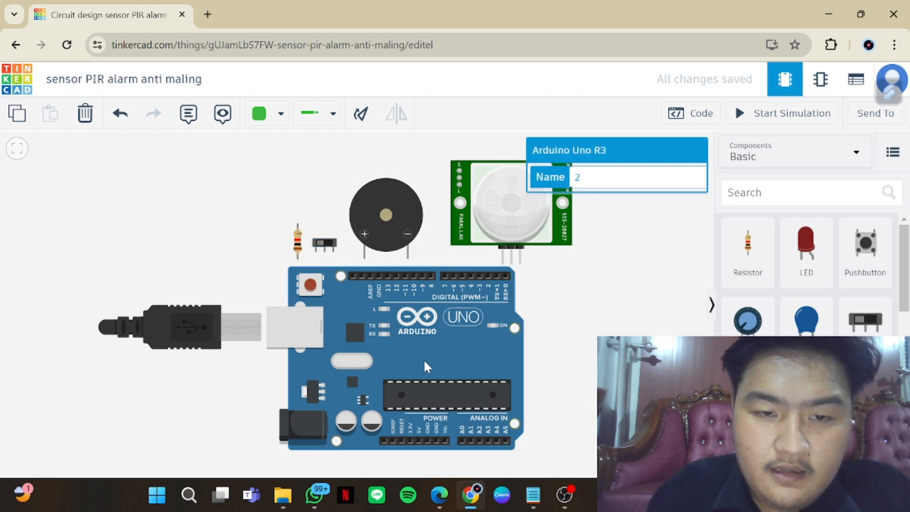
# Move the Arduino Uno to the left and stack the PIR sensor directly above the piezo on its right side
pyautogui.scroll(-5, 425, 361)
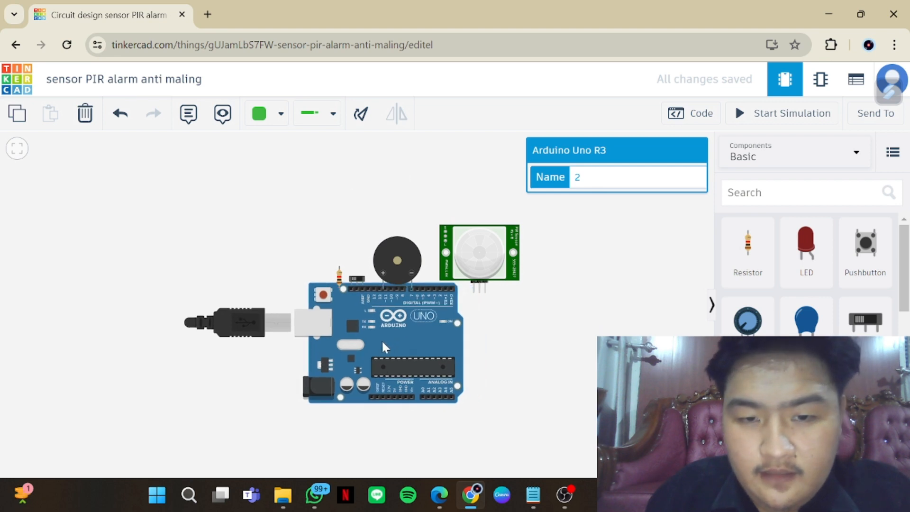
pyautogui.moveTo(383, 344); pyautogui.dragTo(297, 299)
pyautogui.moveTo(474, 265); pyautogui.dragTo(474, 193)
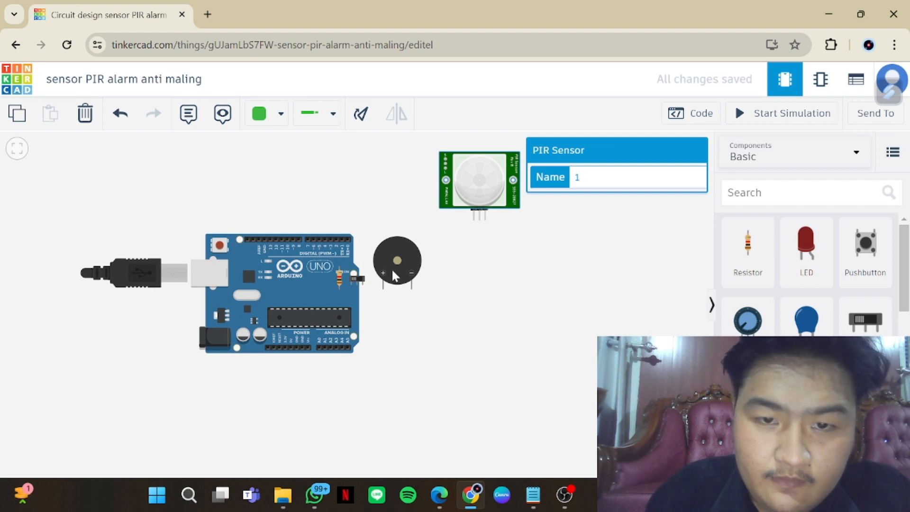
pyautogui.moveTo(392, 272); pyautogui.dragTo(474, 341)
pyautogui.moveTo(475, 183); pyautogui.dragTo(478, 248)
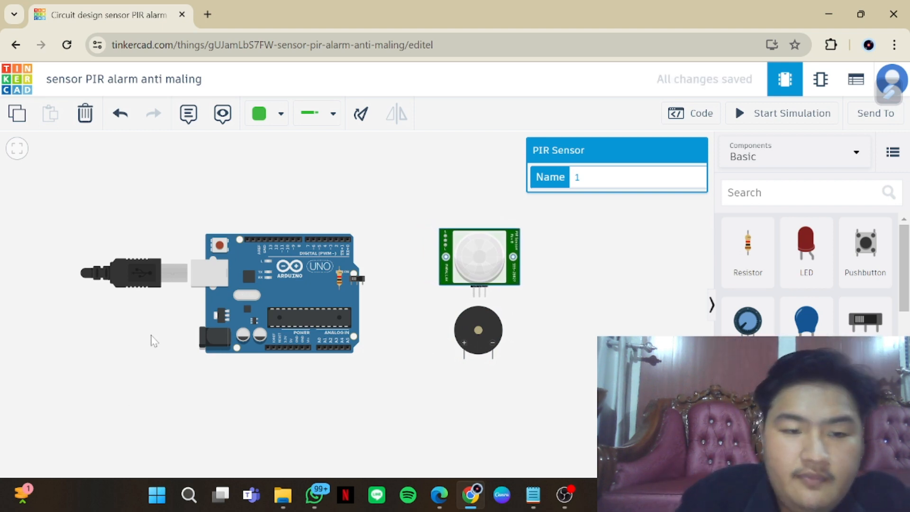
# Place the slideswitch above the Arduino's upper edge and the resistor between them, close to the board's upper-left pins
pyautogui.click(353, 277)
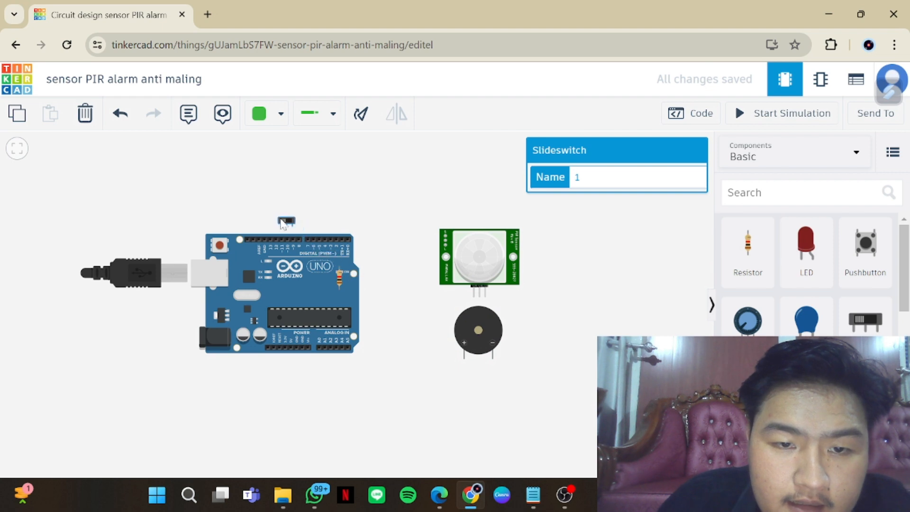
pyautogui.moveTo(283, 224); pyautogui.dragTo(261, 188)
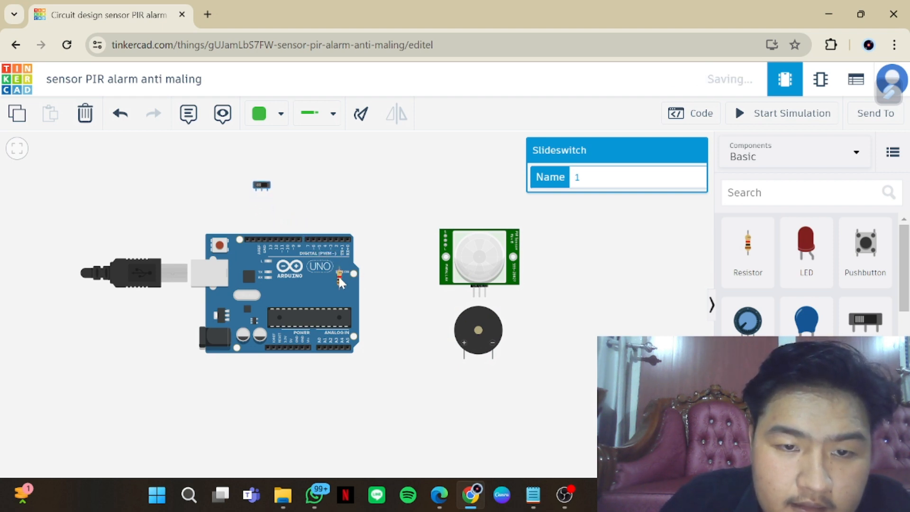
pyautogui.moveTo(340, 281); pyautogui.dragTo(245, 221)
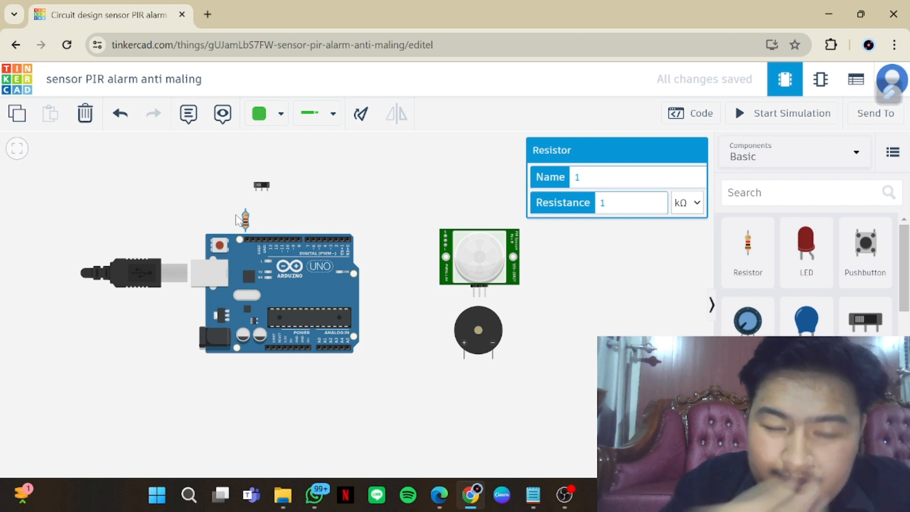
# Reposition the resistor directly above the Arduino's digital-side GND pin and the slideswitch slightly above and to the right of the resistor
pyautogui.moveTo(249, 225); pyautogui.dragTo(286, 227)
pyautogui.click(266, 227)
pyautogui.click(287, 191)
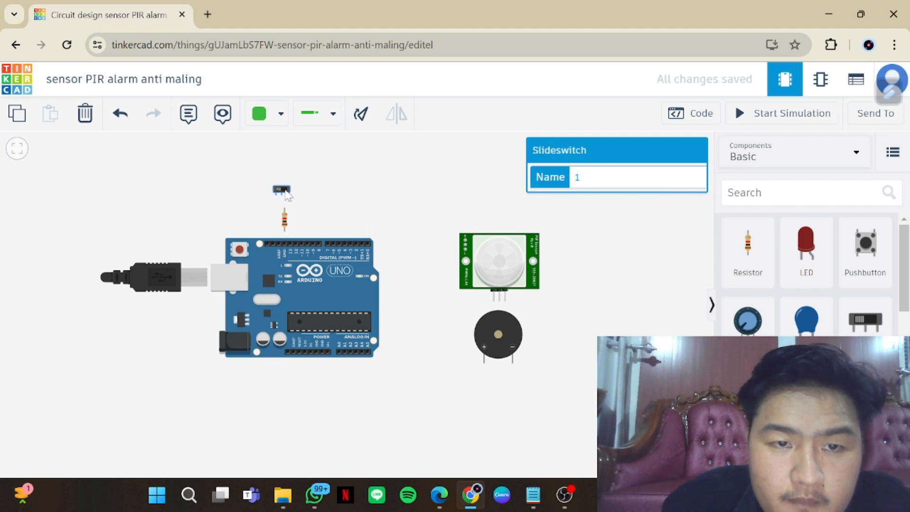
pyautogui.moveTo(286, 192); pyautogui.dragTo(306, 186)
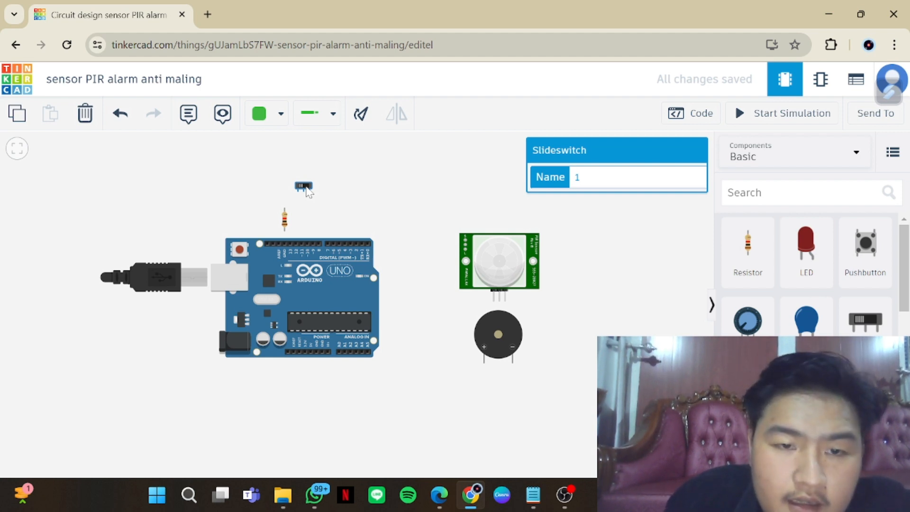
# Wire the resistor's upper terminal to the slideswitch's middle terminal and its lower terminal to the Arduino's GND pin
pyautogui.click(285, 208)
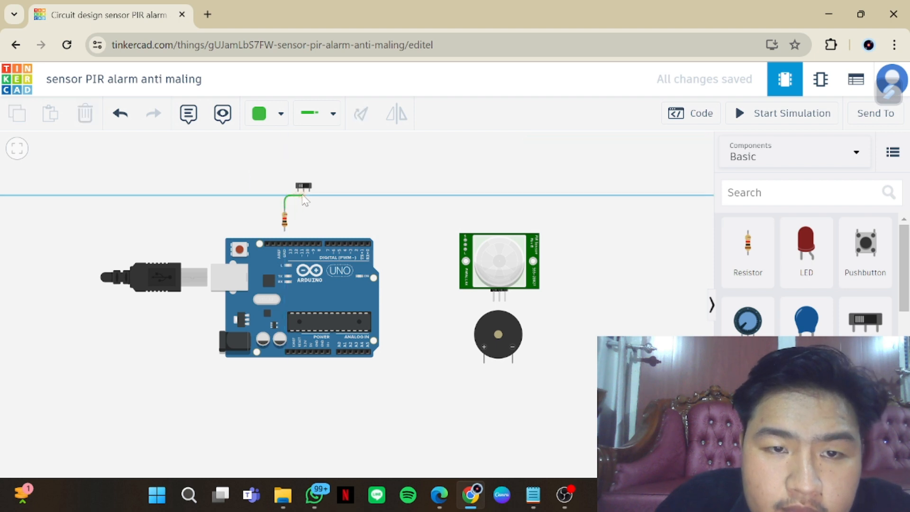
pyautogui.click(303, 194)
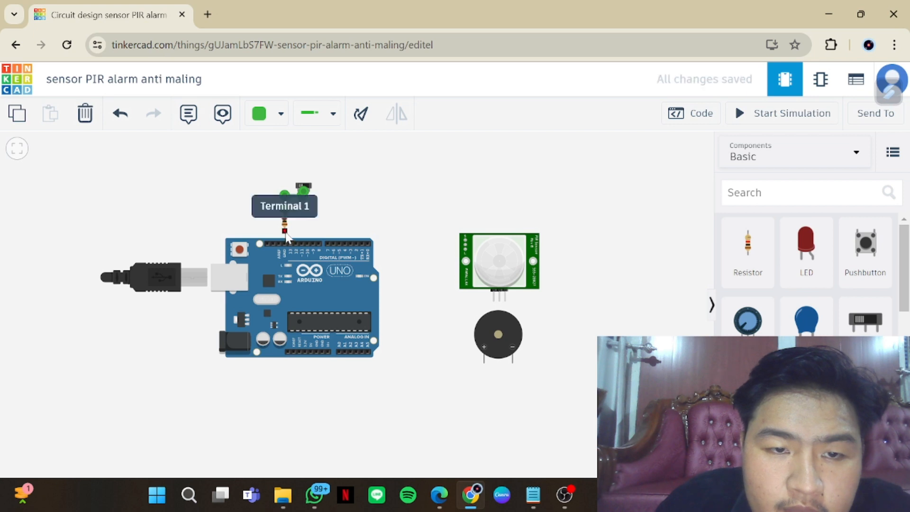
pyautogui.moveTo(286, 236); pyautogui.dragTo(286, 240)
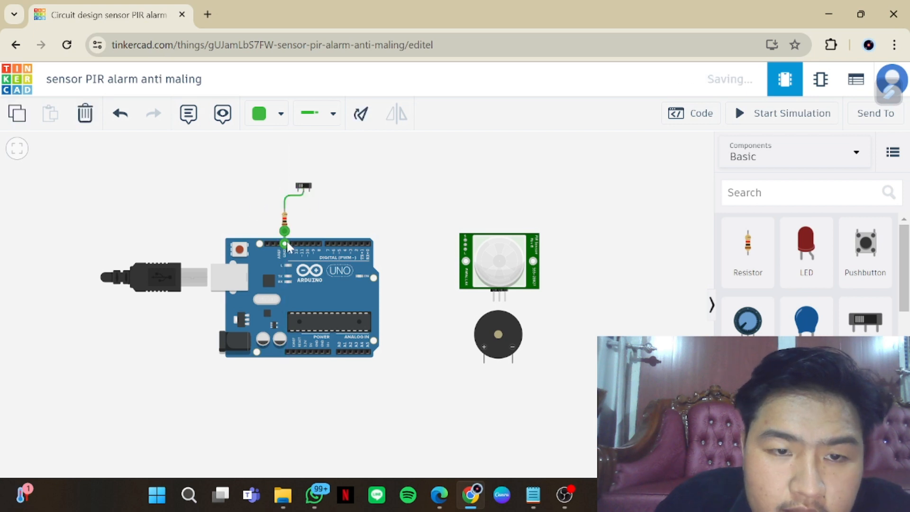
# Wire the resistor's upper terminal to Arduino pin D5 with a right-angled bend above the board
pyautogui.click(284, 209)
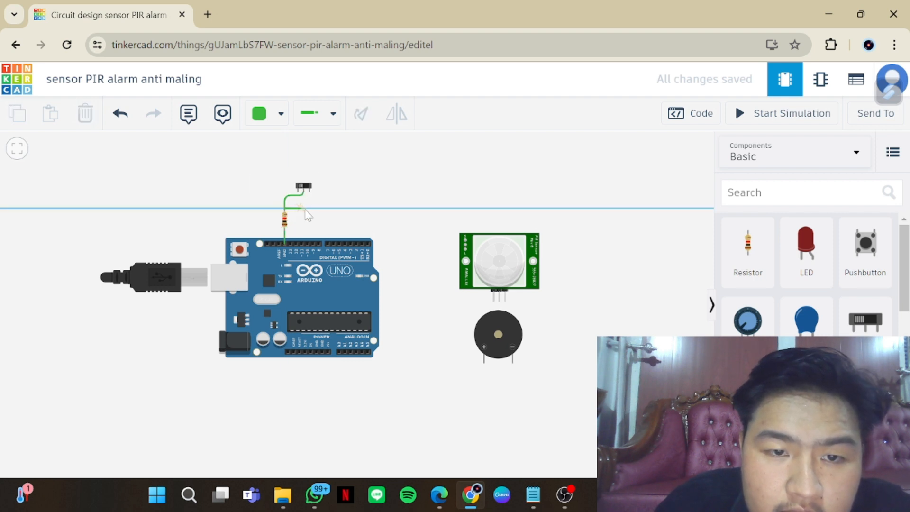
pyautogui.click(342, 208)
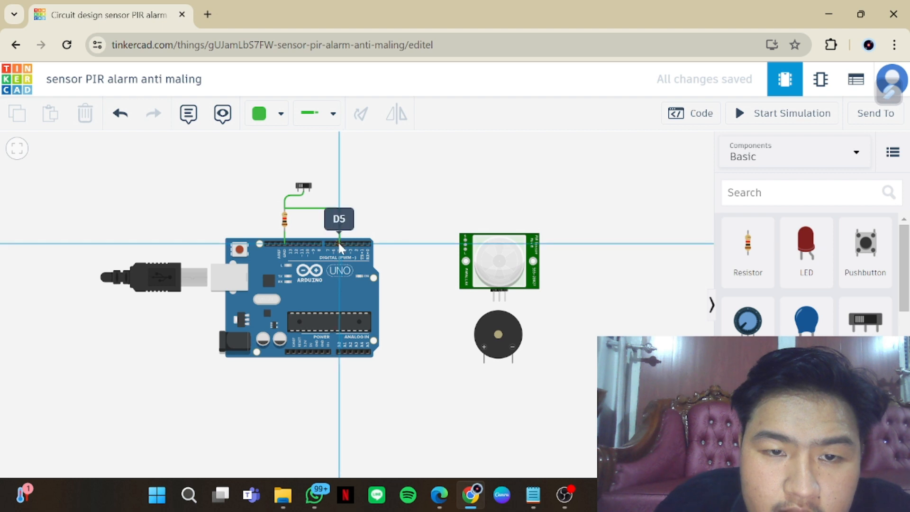
pyautogui.click(339, 242)
pyautogui.moveTo(337, 209); pyautogui.dragTo(337, 209)
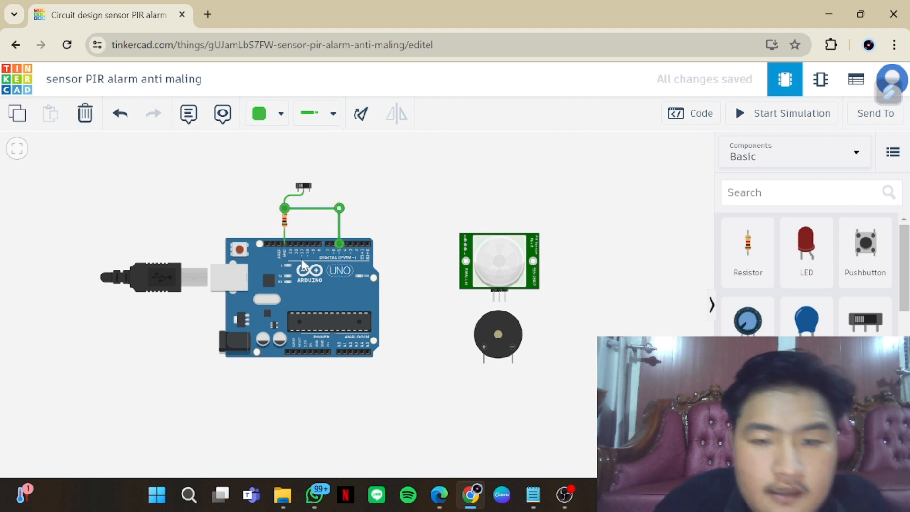
pyautogui.click(427, 201)
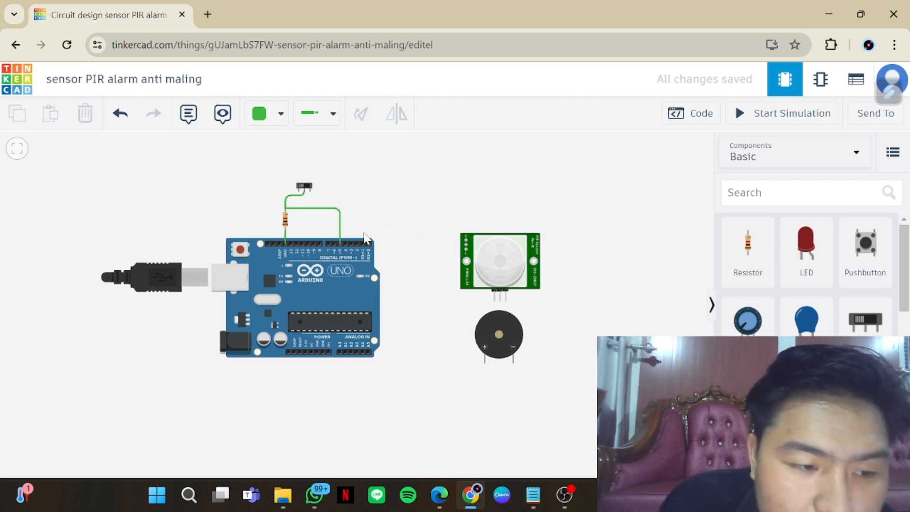
# Wire Arduino pin D7 around the board's right side to the PIR sensor's leftmost pin and straighten the wire's lower bend
pyautogui.click(327, 241)
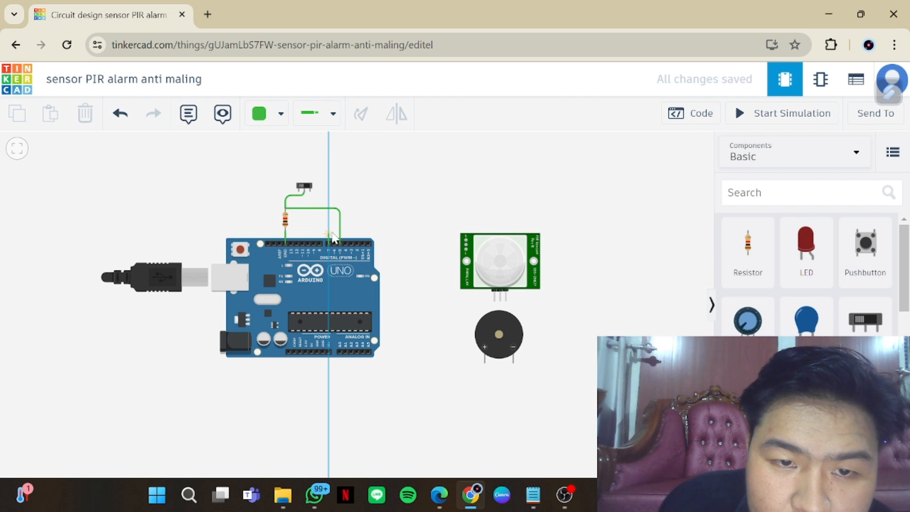
pyautogui.click(329, 231)
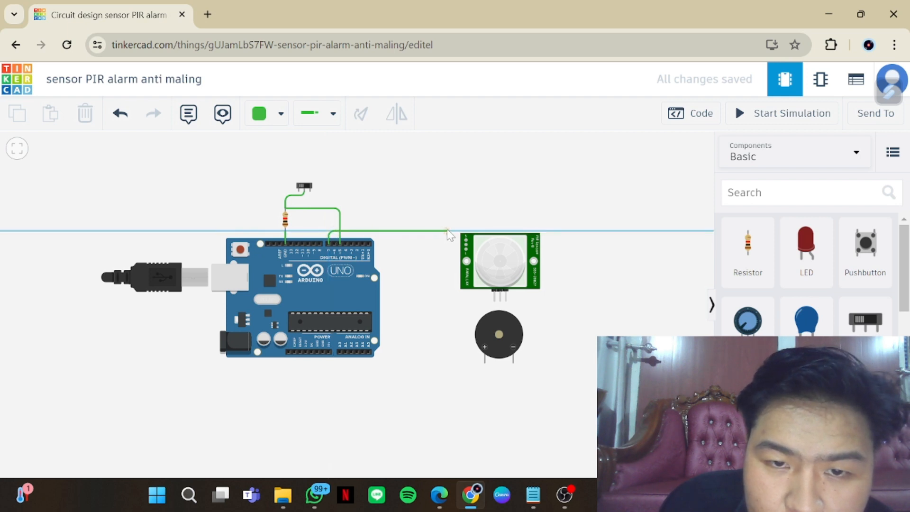
pyautogui.click(386, 230)
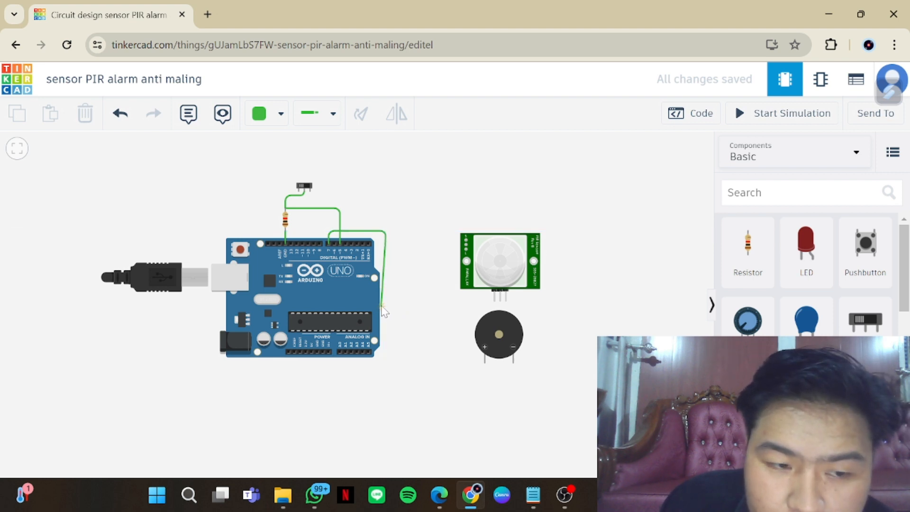
pyautogui.click(387, 302)
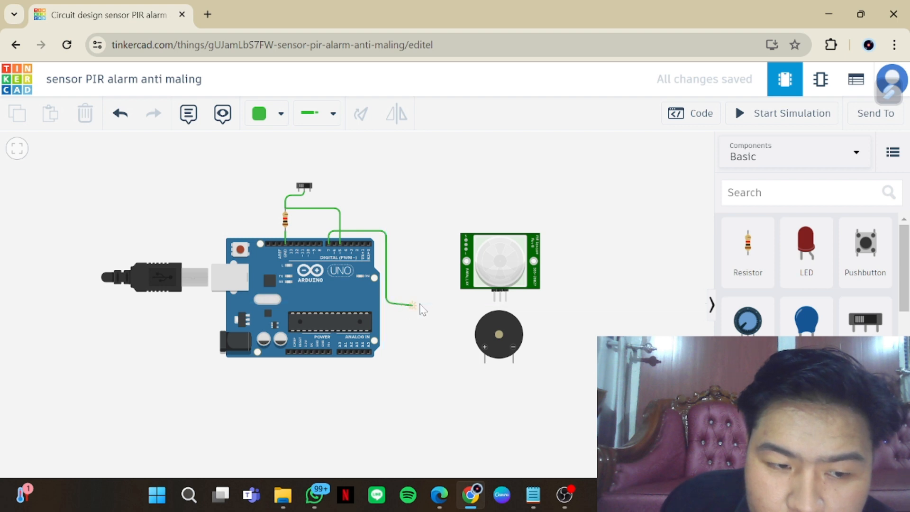
pyautogui.click(495, 302)
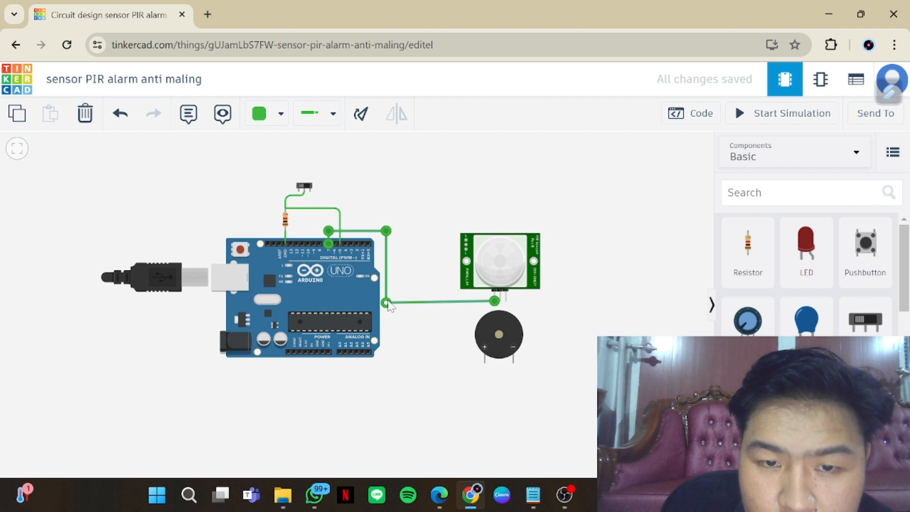
pyautogui.moveTo(387, 300); pyautogui.dragTo(387, 300)
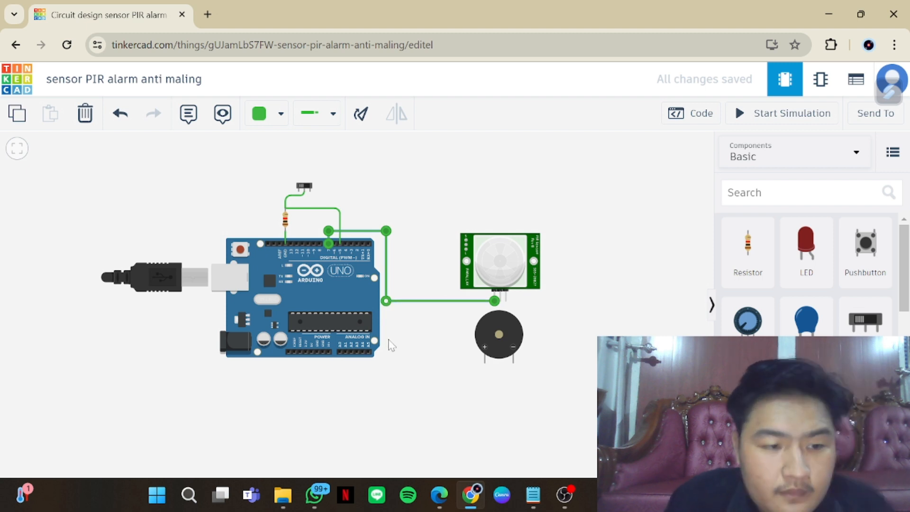
# Wire Arduino pin D6 around the board's right side to the piezo's positive terminal and level the wire's lower segment
pyautogui.click(333, 243)
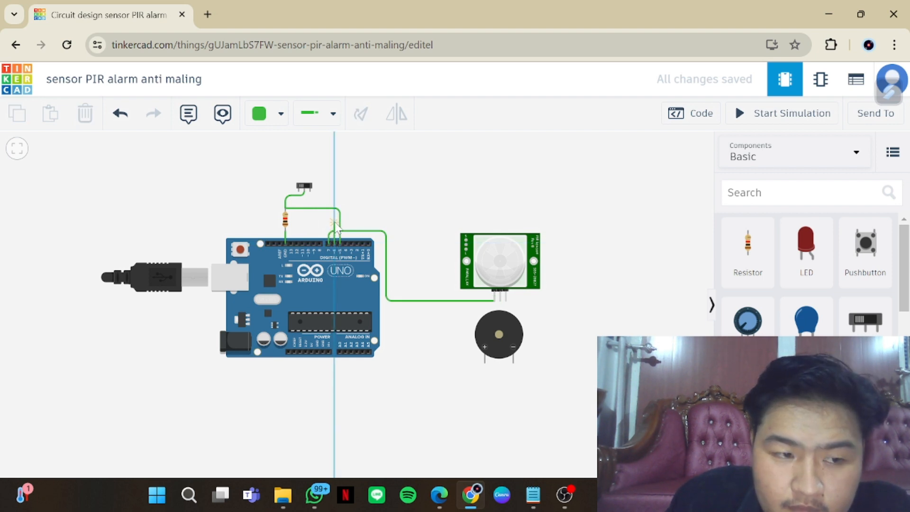
pyautogui.click(336, 222)
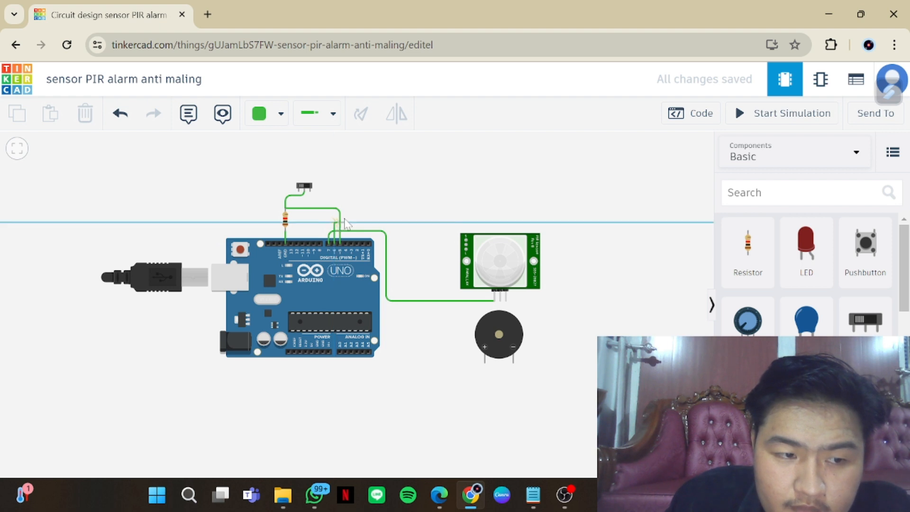
pyautogui.click(402, 223)
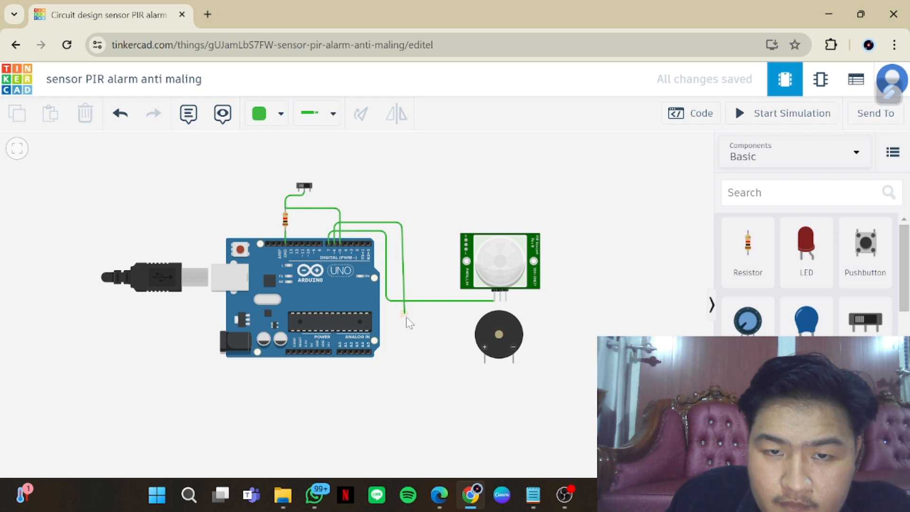
pyautogui.click(402, 369)
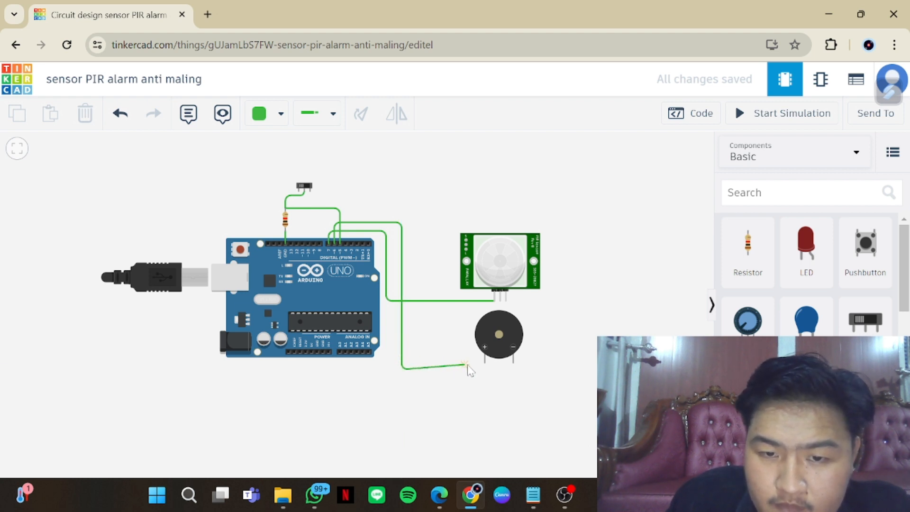
pyautogui.click(484, 361)
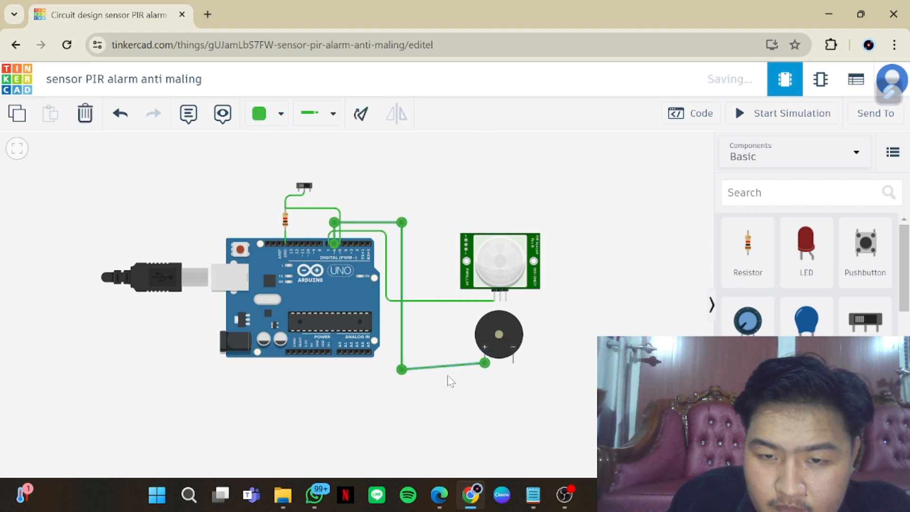
pyautogui.moveTo(401, 374); pyautogui.dragTo(406, 367)
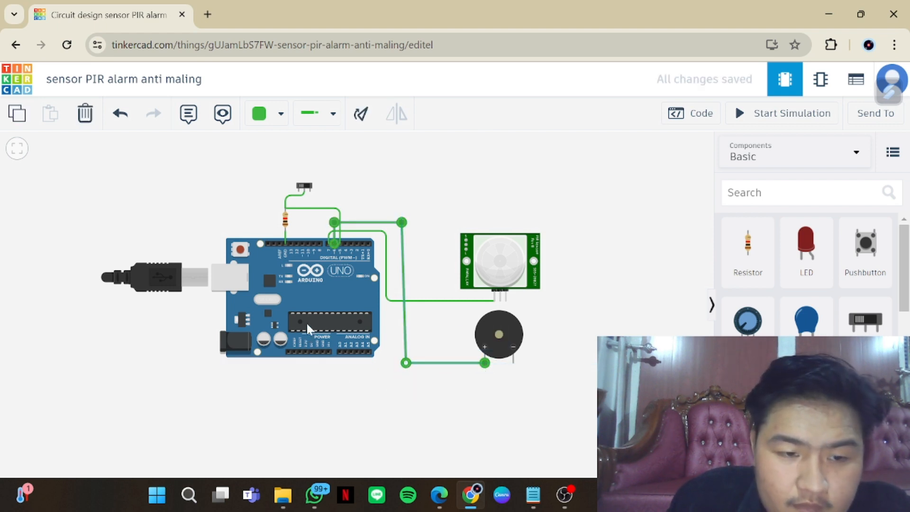
# Wire the Arduino's power-side GND pin below the board to the piezo's negative terminal and square up the wire's corner
pyautogui.click(325, 355)
pyautogui.click(323, 382)
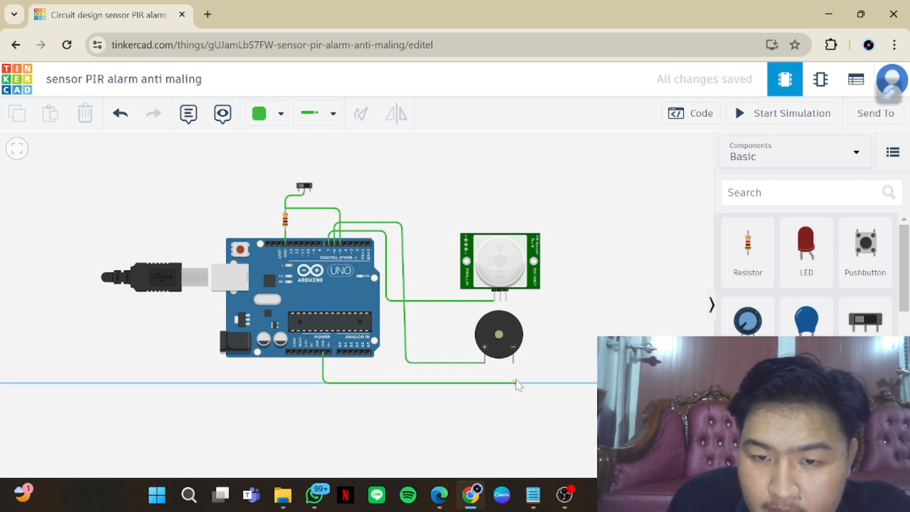
pyautogui.click(514, 380)
pyautogui.click(512, 362)
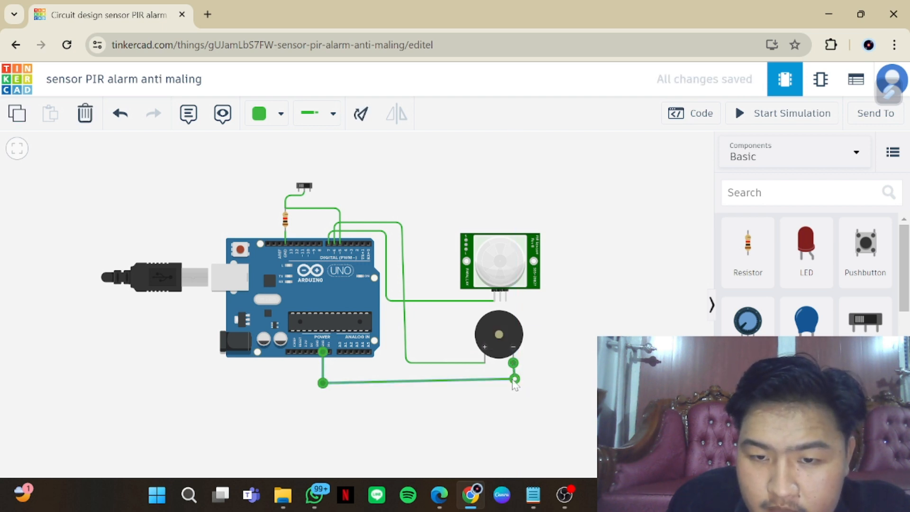
pyautogui.moveTo(513, 379); pyautogui.dragTo(512, 383)
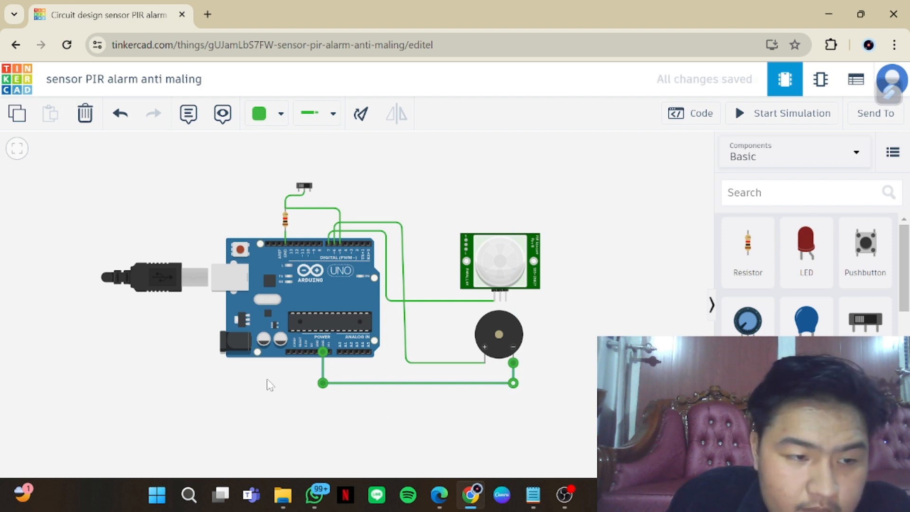
pyautogui.click(292, 380)
# Wire the Arduino's 5V pin to the PIR sensor's Power pin, passing left of the piezo, and level the wire's lower segment
pyautogui.click(311, 353)
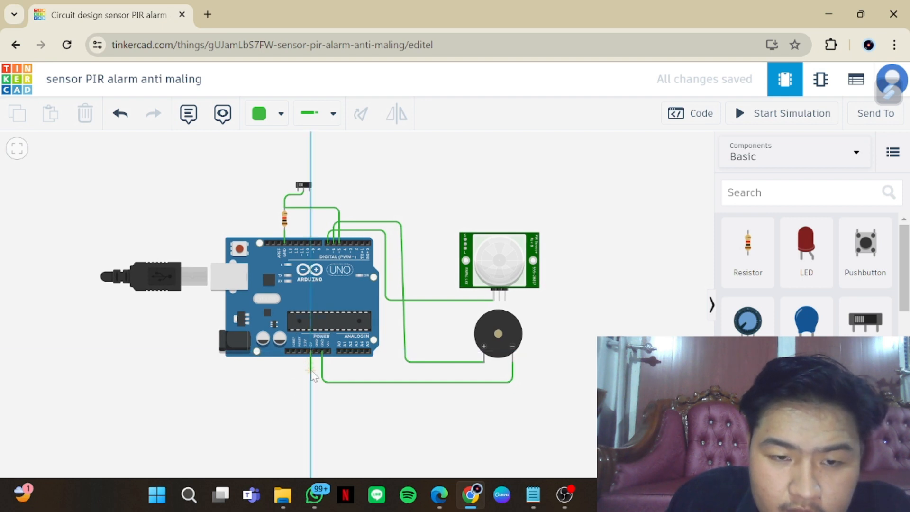
pyautogui.click(311, 368)
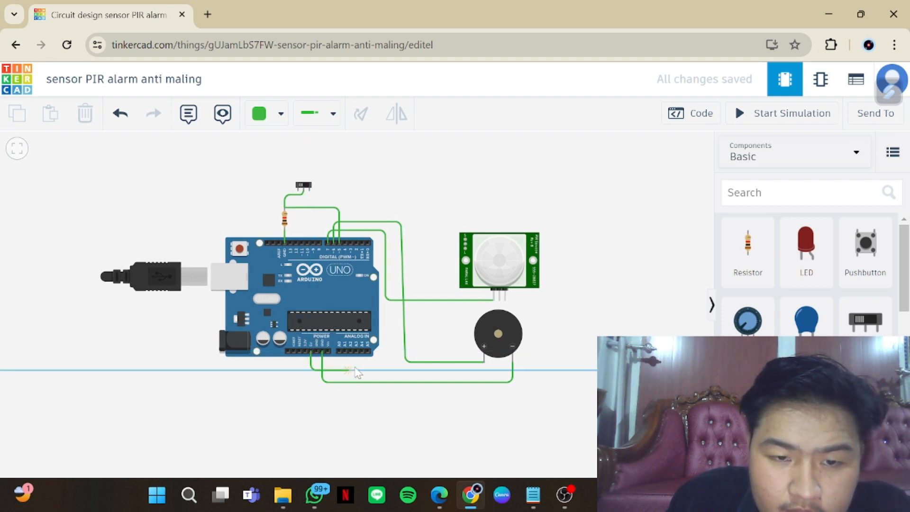
pyautogui.click(464, 366)
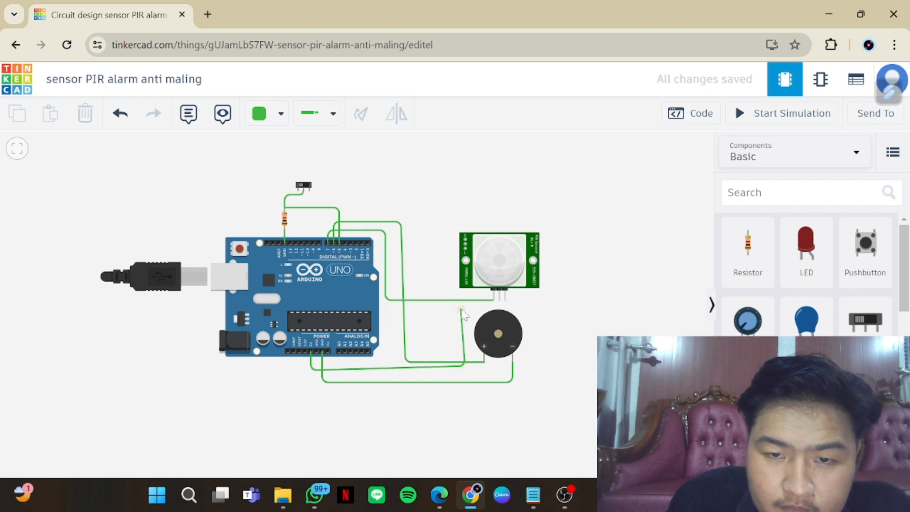
pyautogui.click(462, 307)
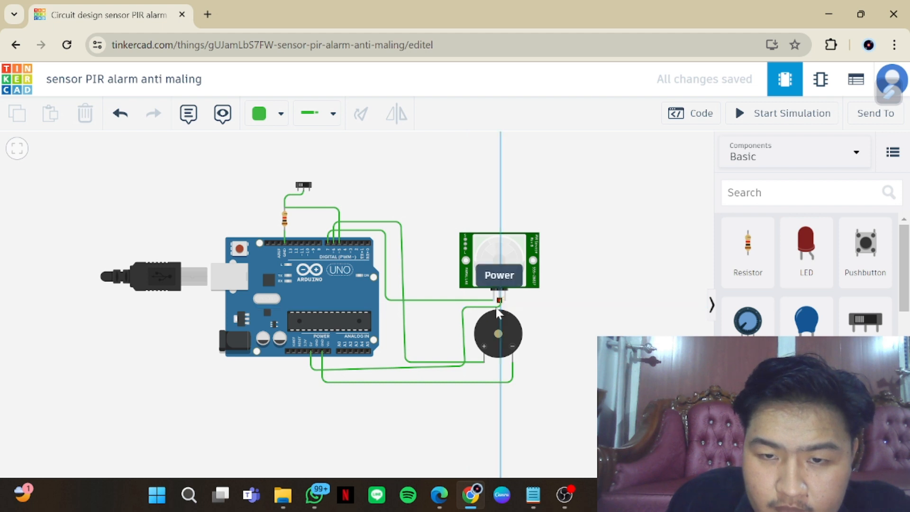
pyautogui.click(497, 309)
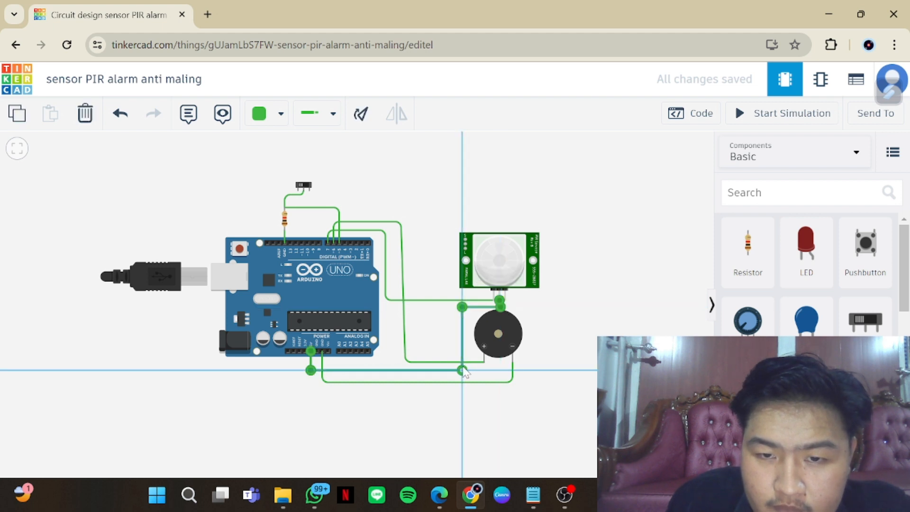
pyautogui.moveTo(463, 366); pyautogui.dragTo(463, 368)
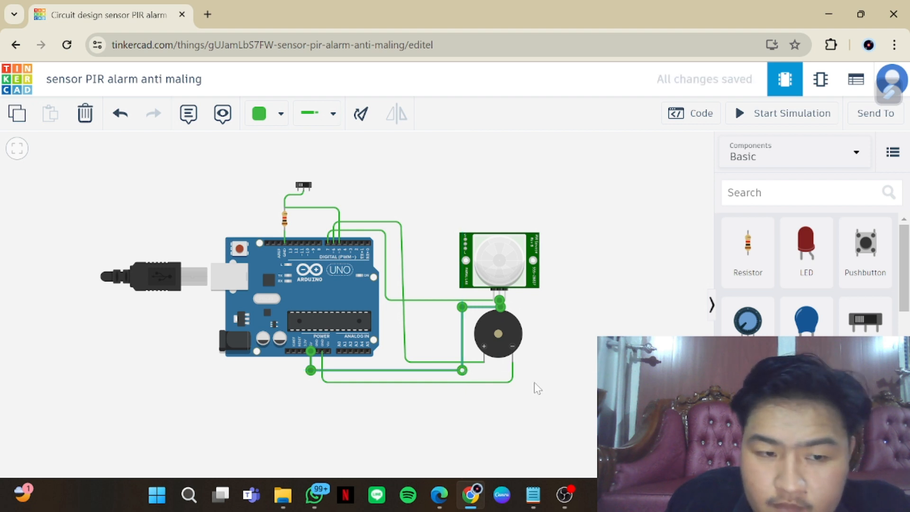
# Wire the PIR sensor's Ground pin around the piezo's right side to the piezo's negative terminal
pyautogui.click(505, 300)
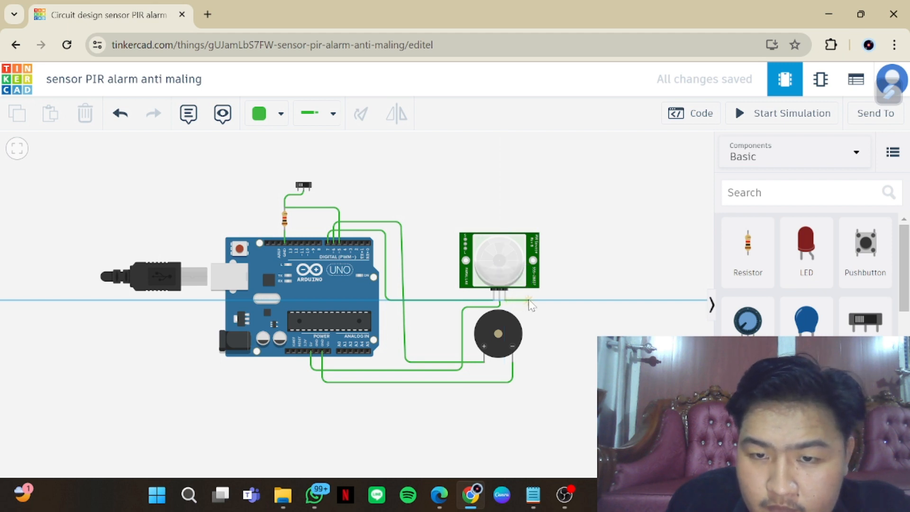
pyautogui.click(528, 300)
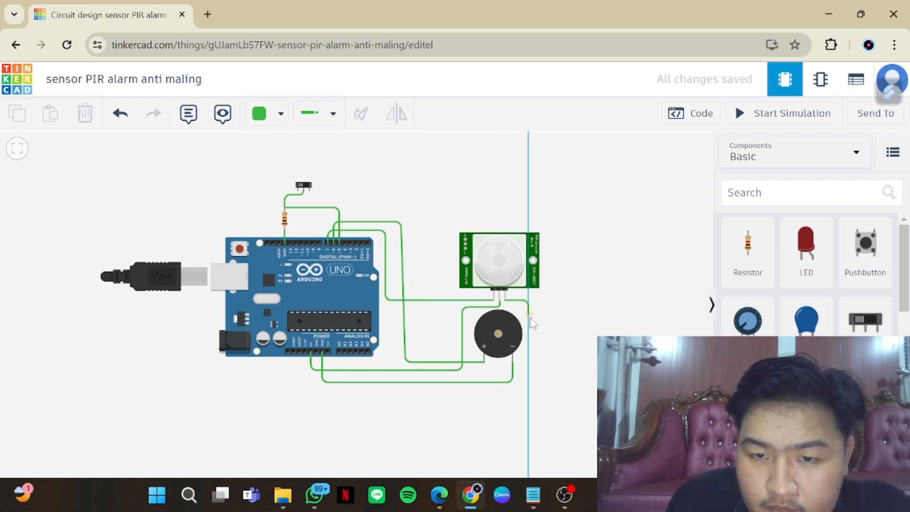
pyautogui.click(528, 361)
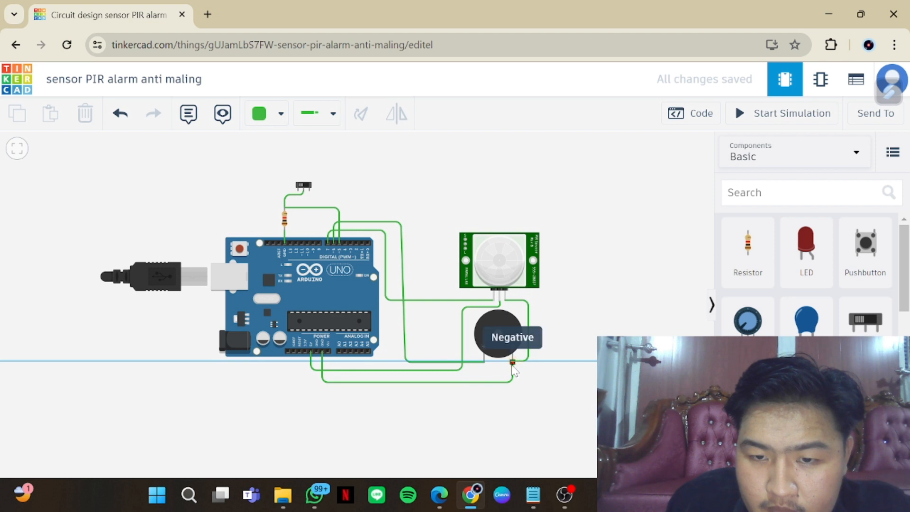
pyautogui.click(512, 364)
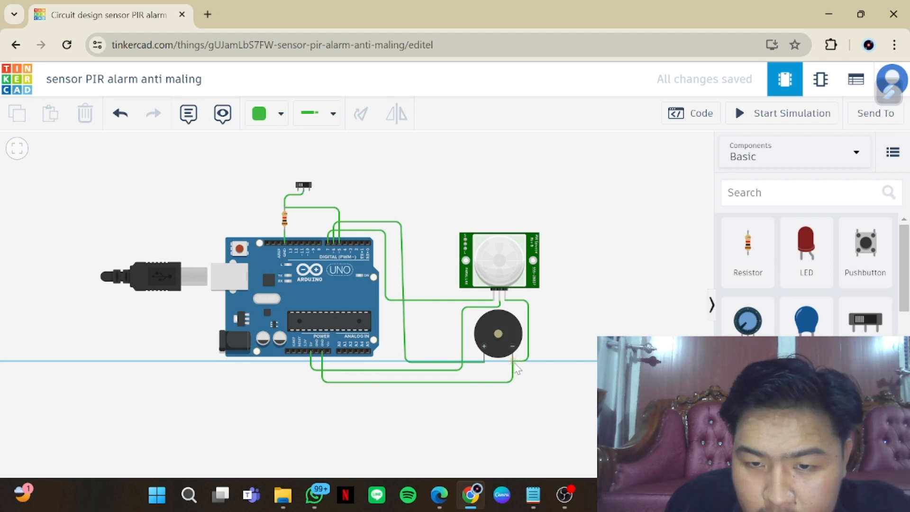
pyautogui.click(513, 364)
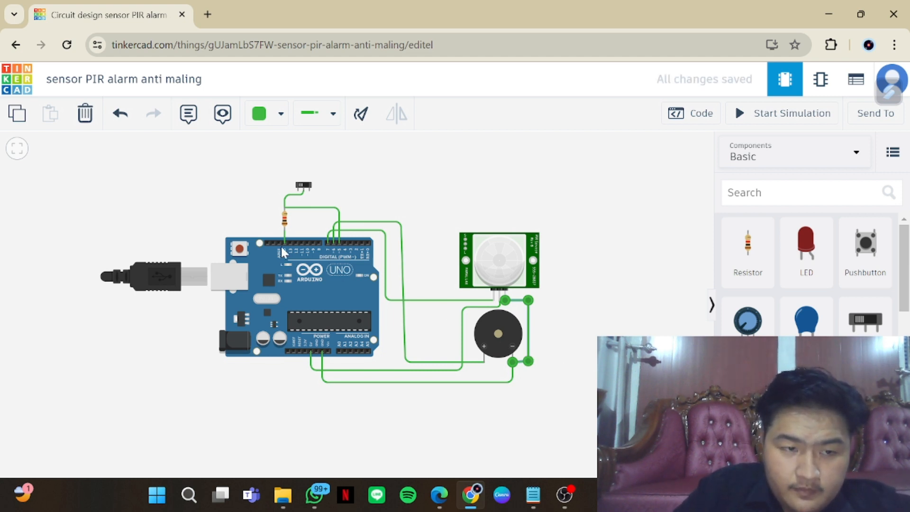
pyautogui.click(309, 192)
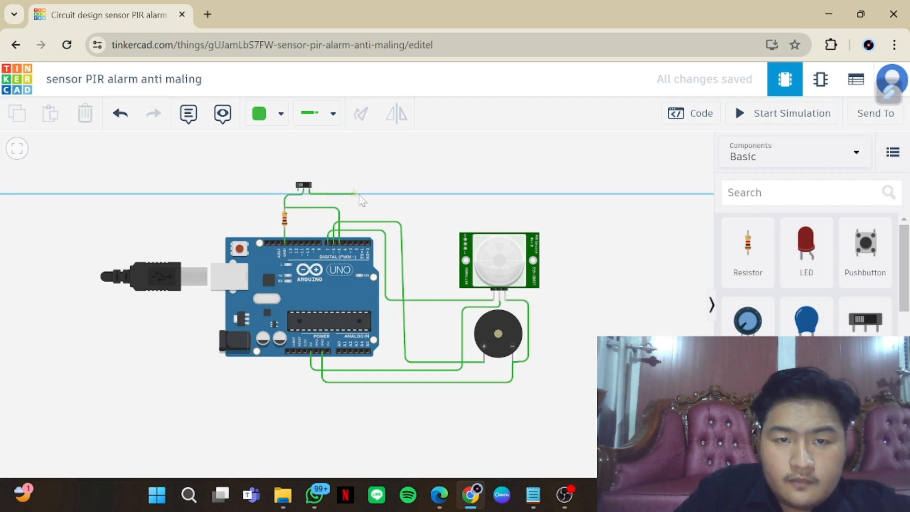
pyautogui.click(406, 193)
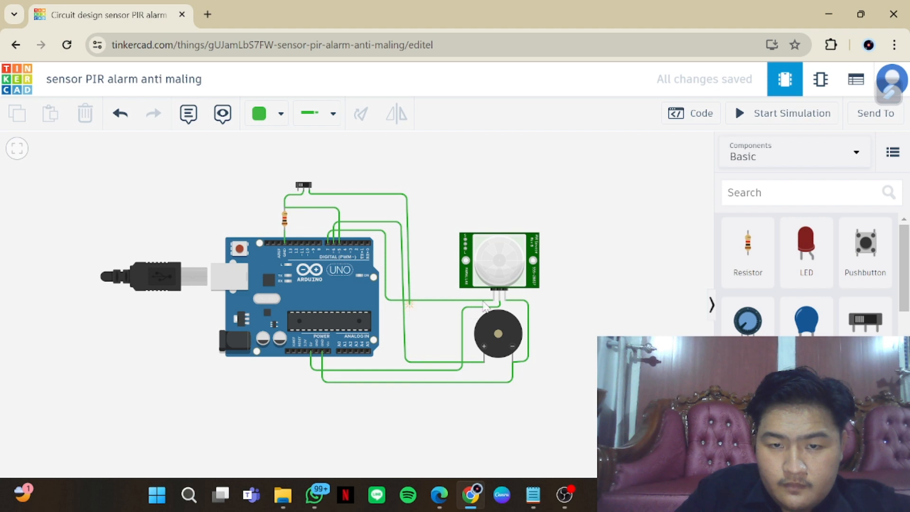
pyautogui.click(499, 302)
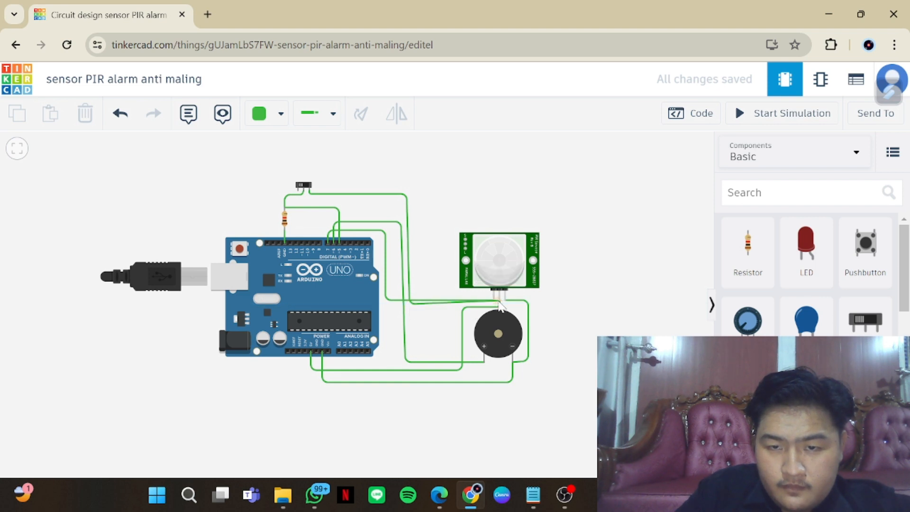
pyautogui.click(499, 302)
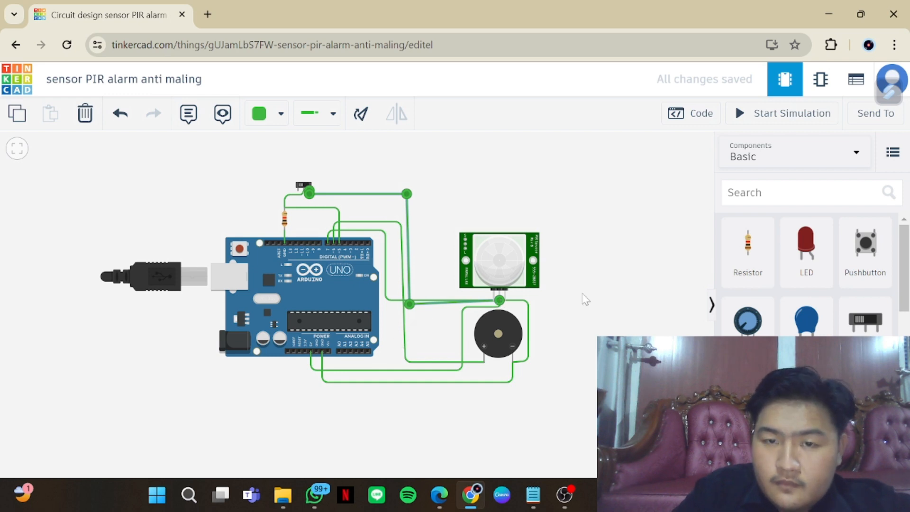
pyautogui.click(560, 313)
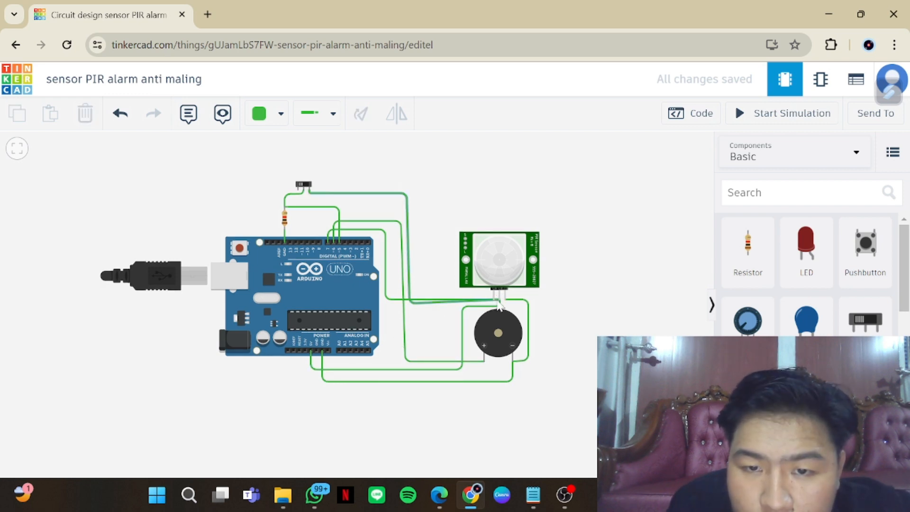
pyautogui.click(498, 301)
pyautogui.press('Delete')
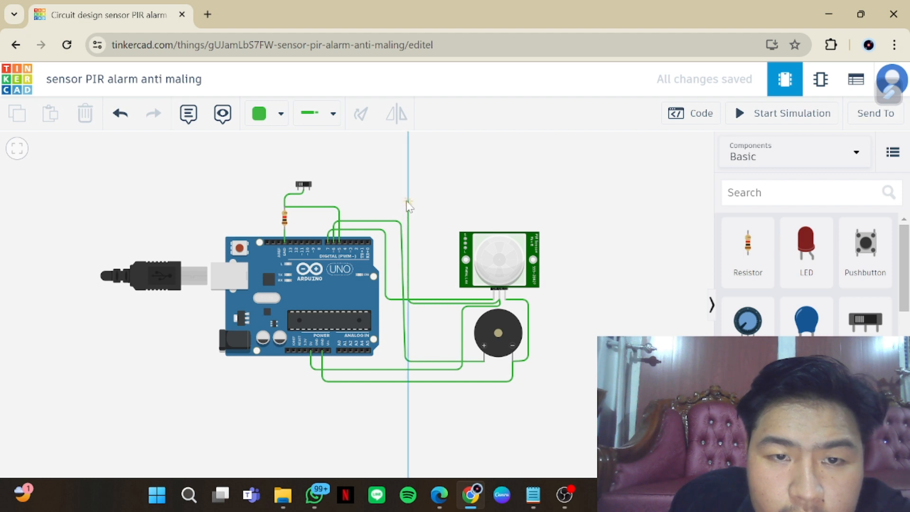
# Wire the PIR sensor's Power pin to the slideswitch's free right terminal, routing it between the Arduino and the sensor with square corners
pyautogui.click(406, 196)
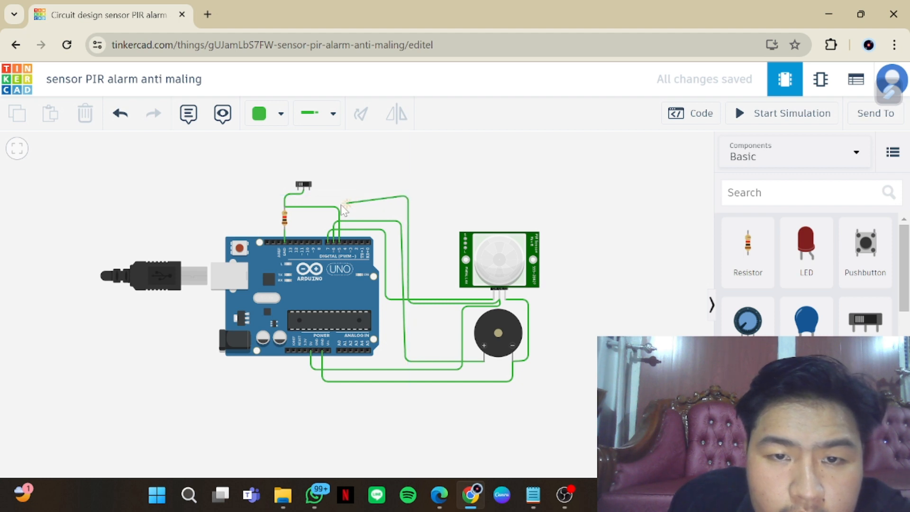
pyautogui.click(310, 192)
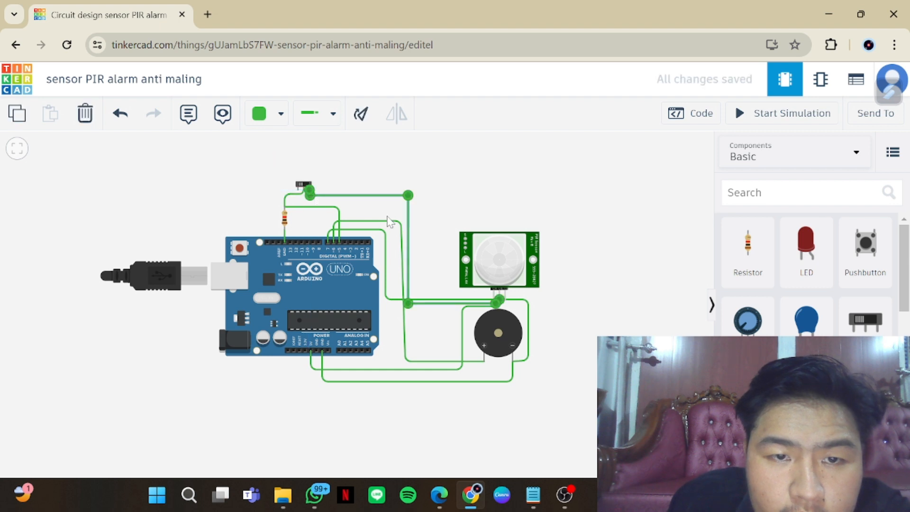
pyautogui.click(439, 233)
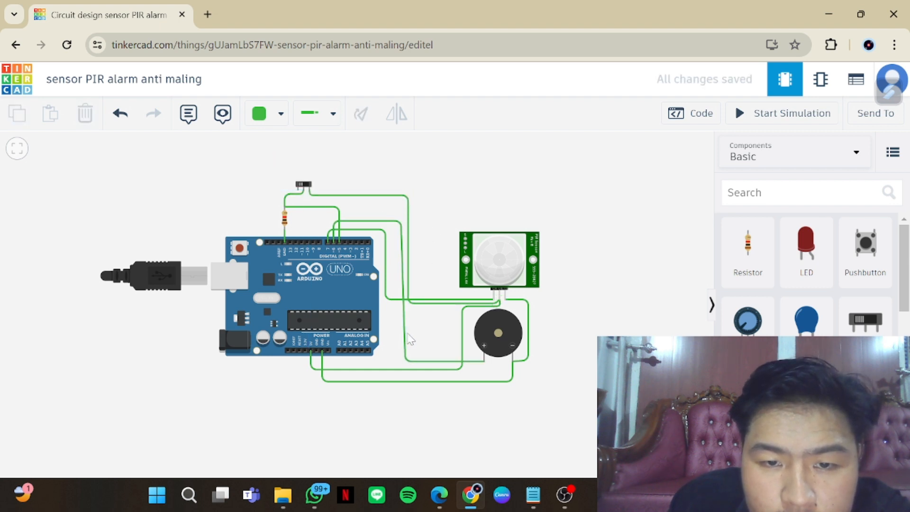
# Straighten the vertical segment of the wire from Arduino pin D6 to the piezo's positive terminal
pyautogui.click(404, 337)
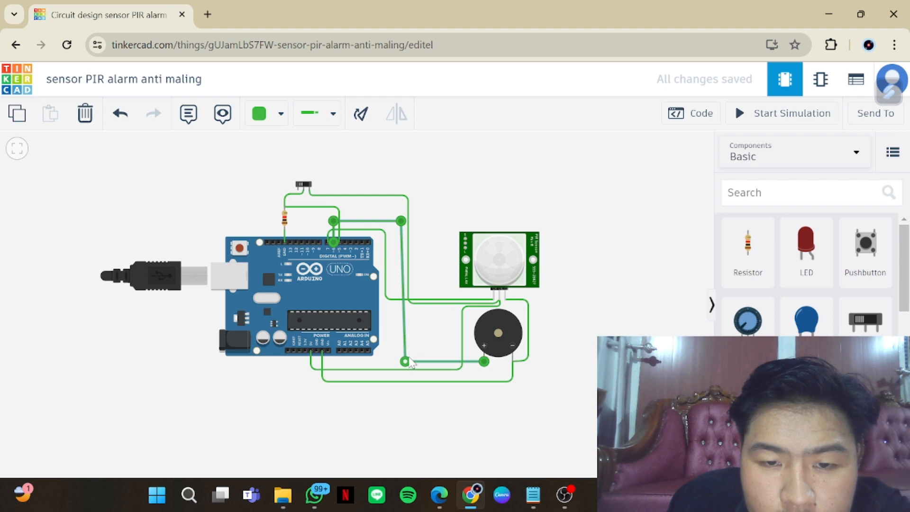
pyautogui.moveTo(405, 365); pyautogui.dragTo(400, 363)
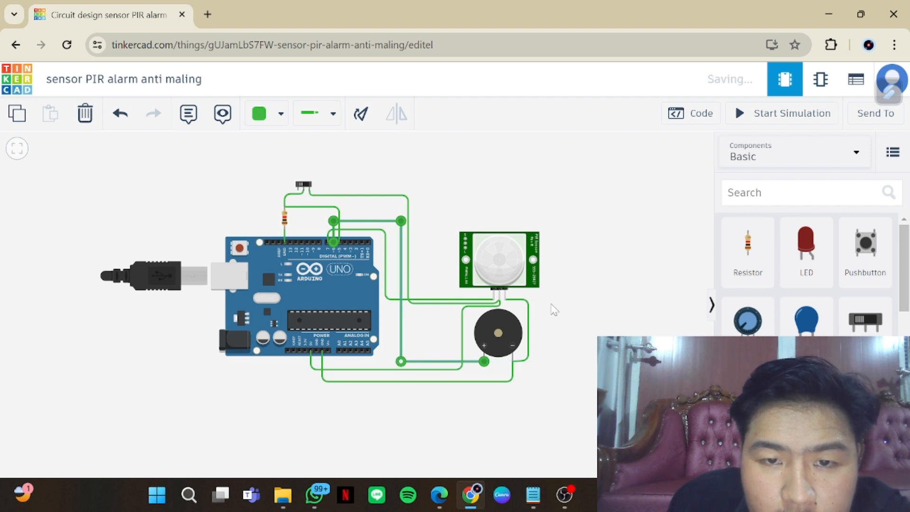
pyautogui.click(583, 308)
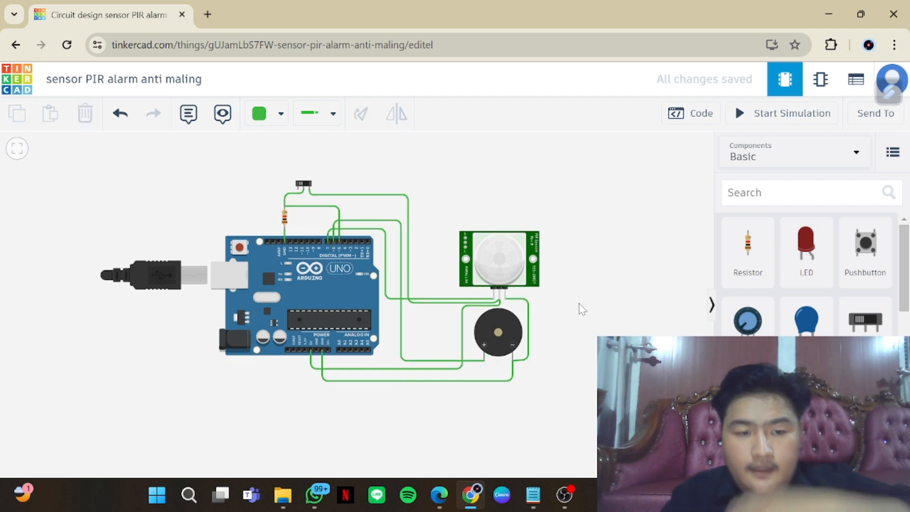
# Color the slideswitch-to-PIR Power wire blue and the wire from Arduino pin D6 to the piezo's positive terminal turquoise
pyautogui.click(408, 205)
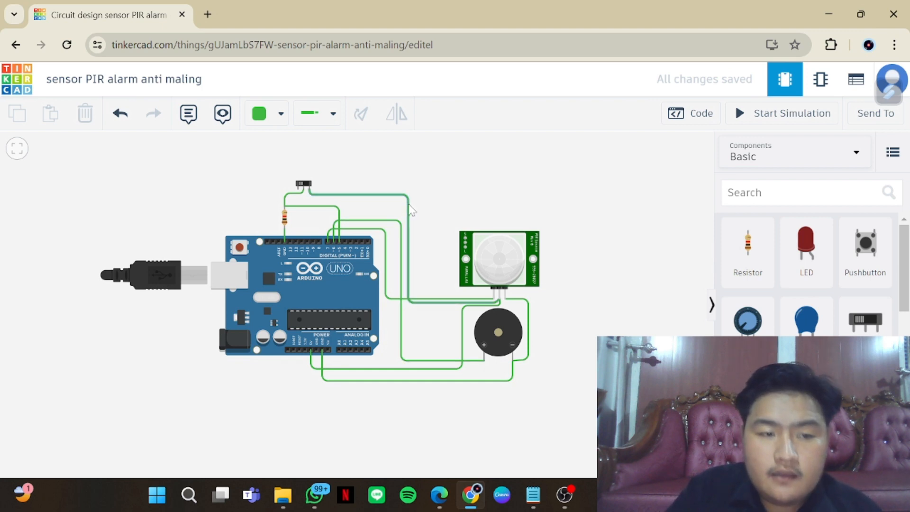
pyautogui.click(280, 124)
pyautogui.click(292, 304)
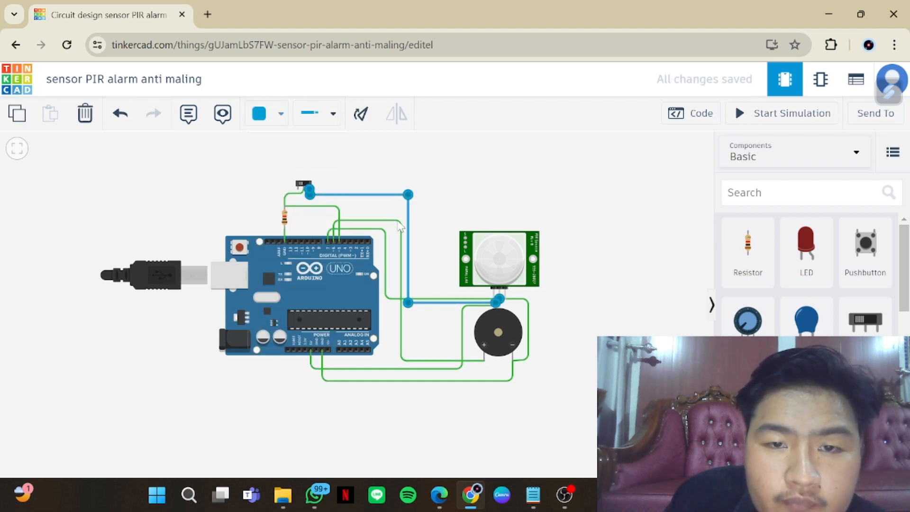
pyautogui.click(399, 222)
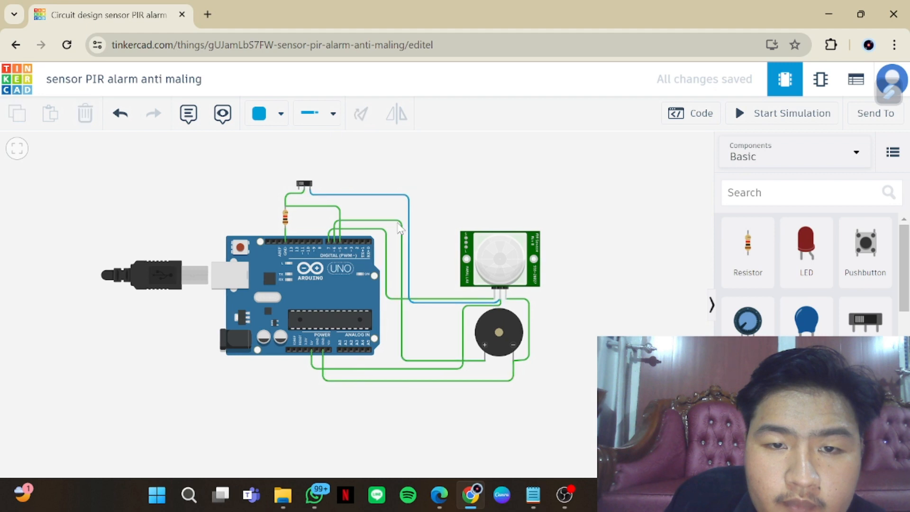
pyautogui.click(282, 117)
pyautogui.click(315, 283)
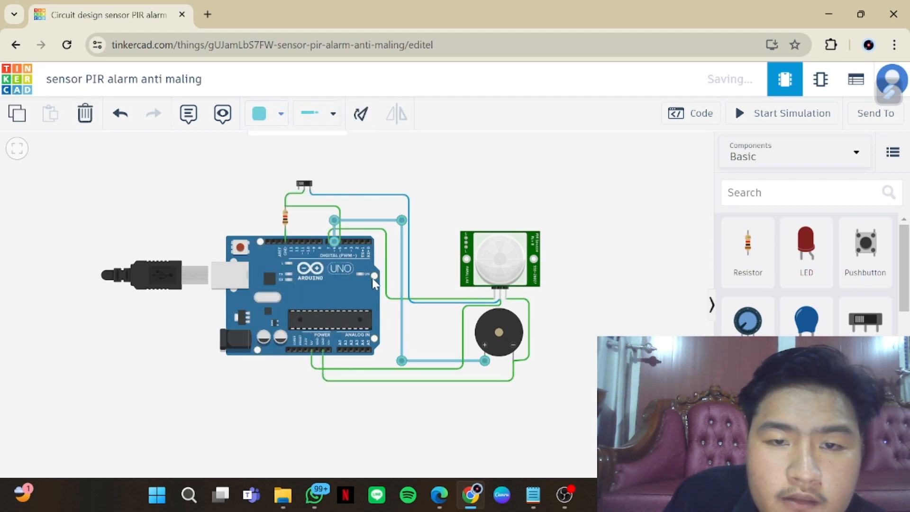
# Color the wire from the Arduino's digital pin to the PIR Signal pin purple and the 5V-to-PIR Power wire pink
pyautogui.click(282, 116)
pyautogui.click(306, 333)
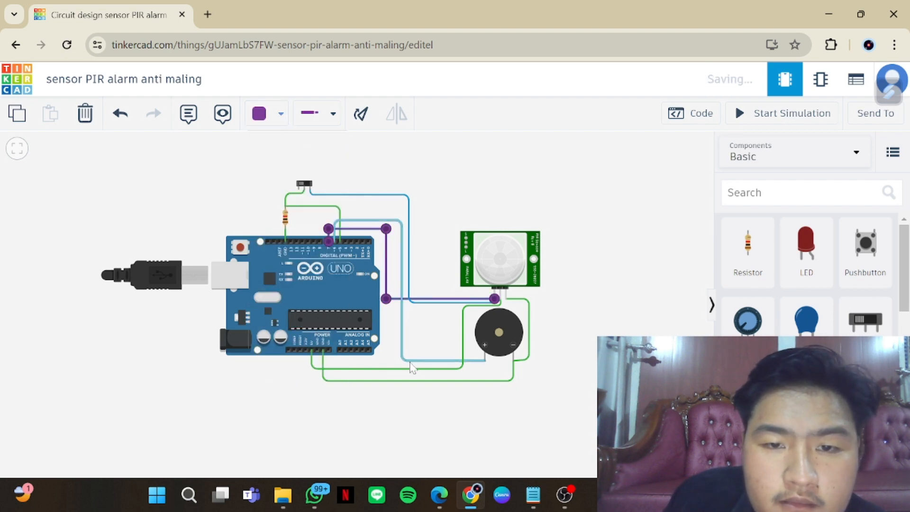
pyautogui.click(280, 115)
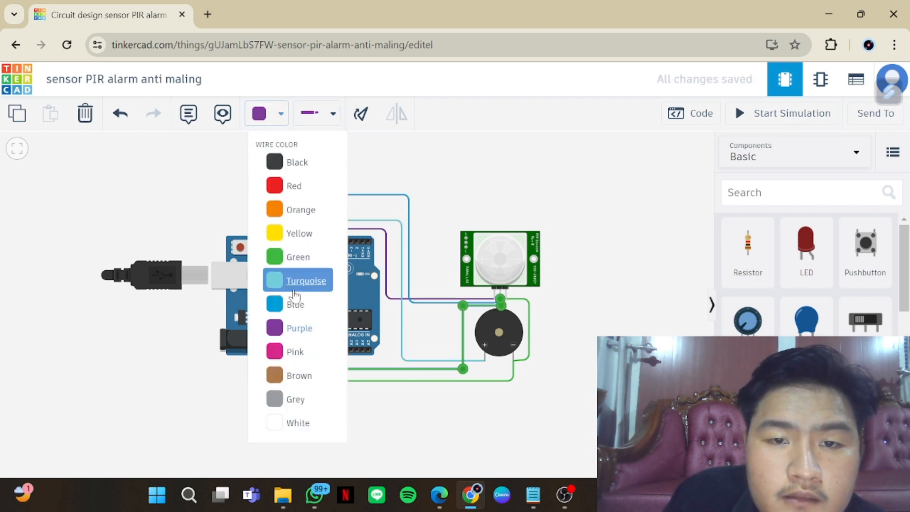
pyautogui.click(312, 352)
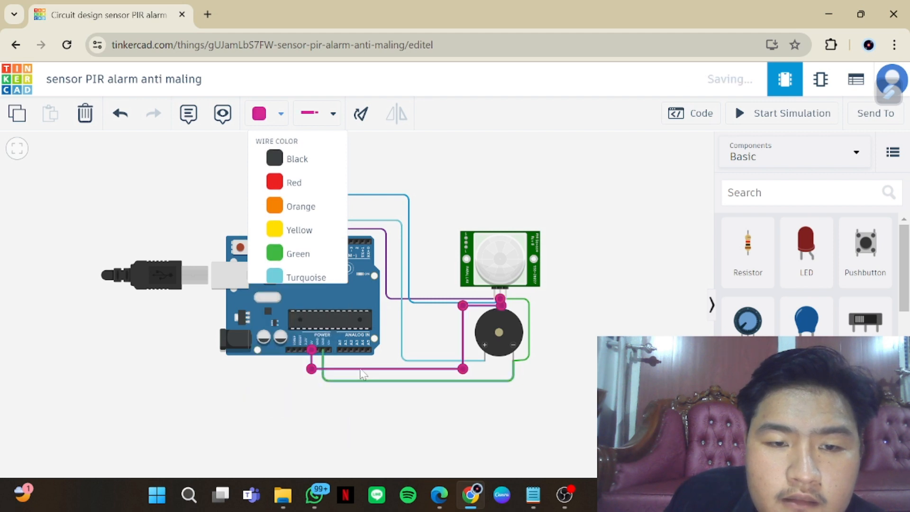
# Color the Arduino GND-to-piezo wire red and the wire from the resistor's upper end to the Arduino's digital pin black
pyautogui.click(400, 381)
pyautogui.click(280, 114)
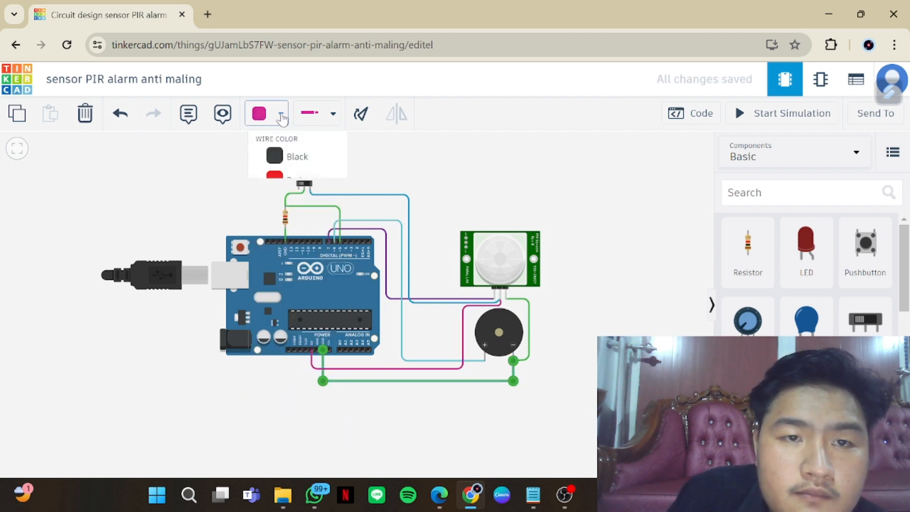
pyautogui.click(294, 186)
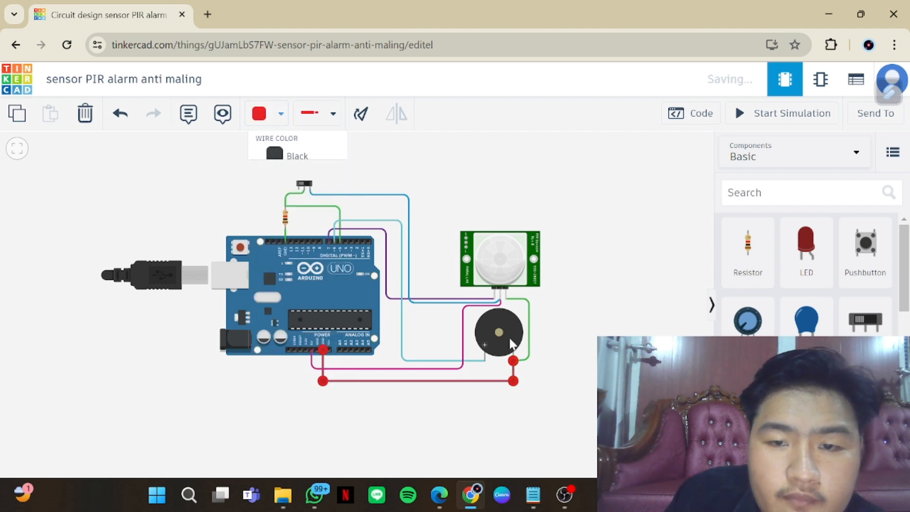
pyautogui.click(579, 340)
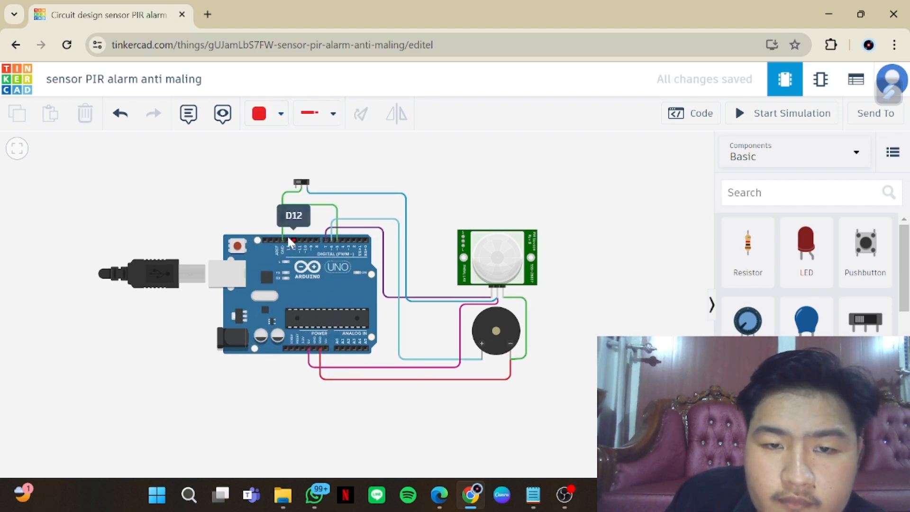
pyautogui.click(322, 209)
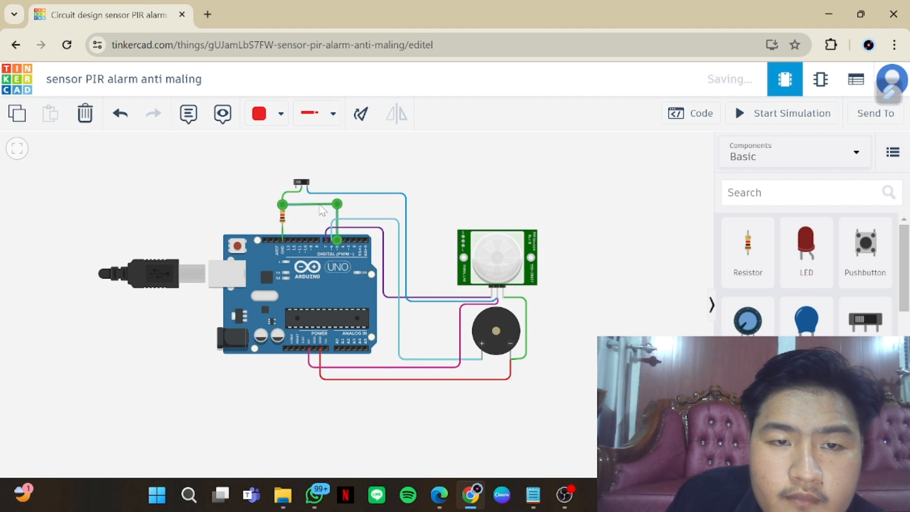
pyautogui.click(281, 114)
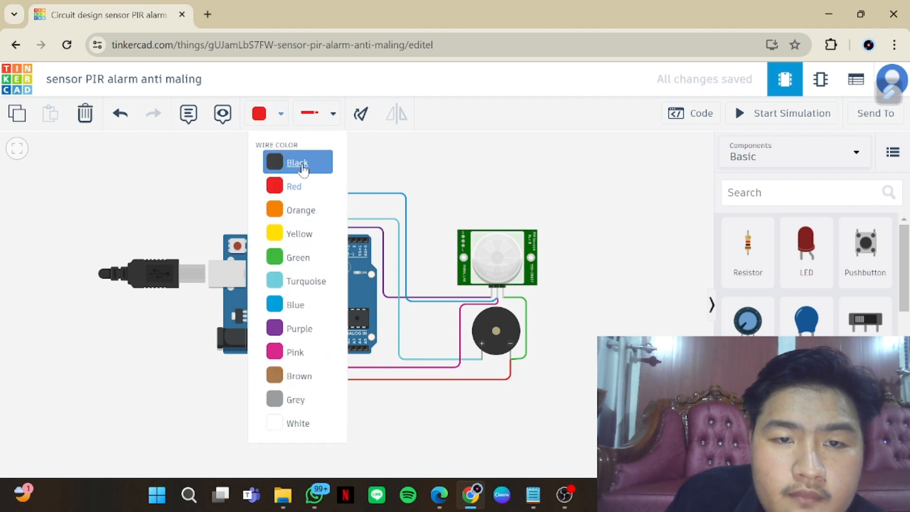
pyautogui.click(304, 165)
# Open the Arduino's code editor
pyautogui.click(701, 114)
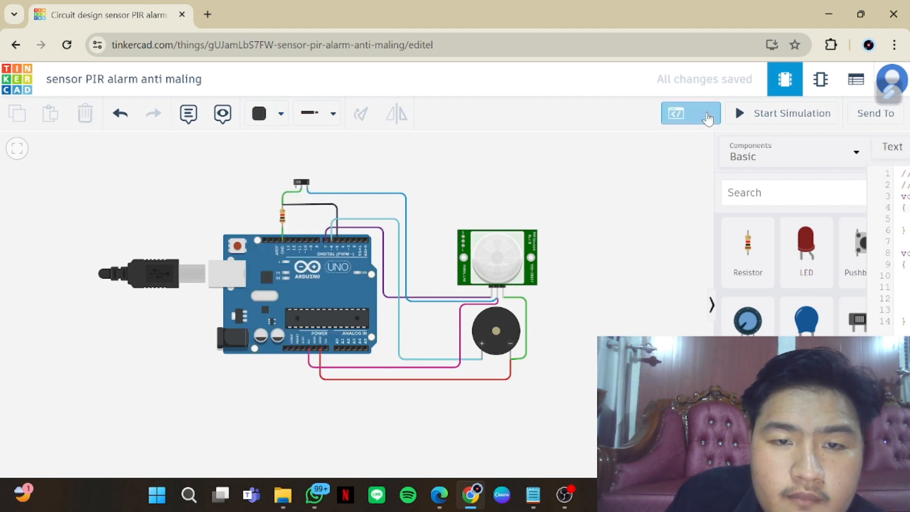
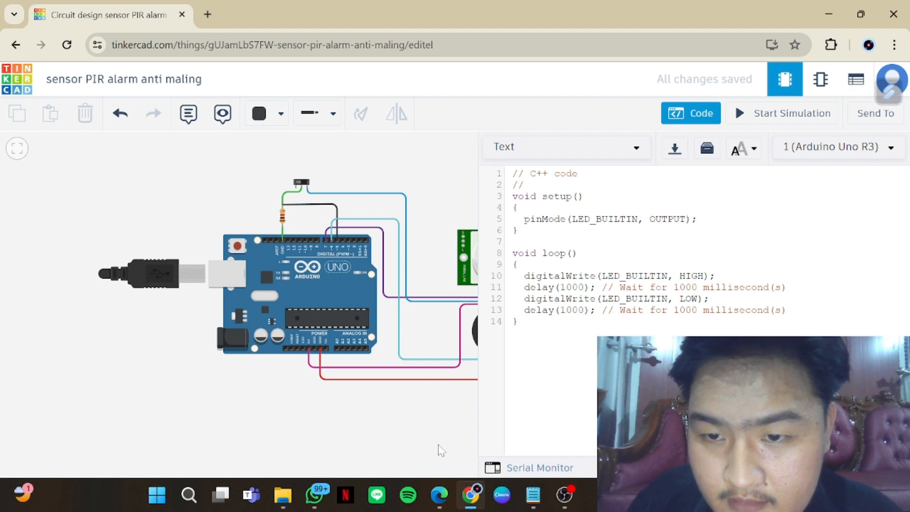
# Switch to Notepad and open the "alrm maling" note with the alarm code
pyautogui.moveTo(532, 494)
pyautogui.click(470, 422)
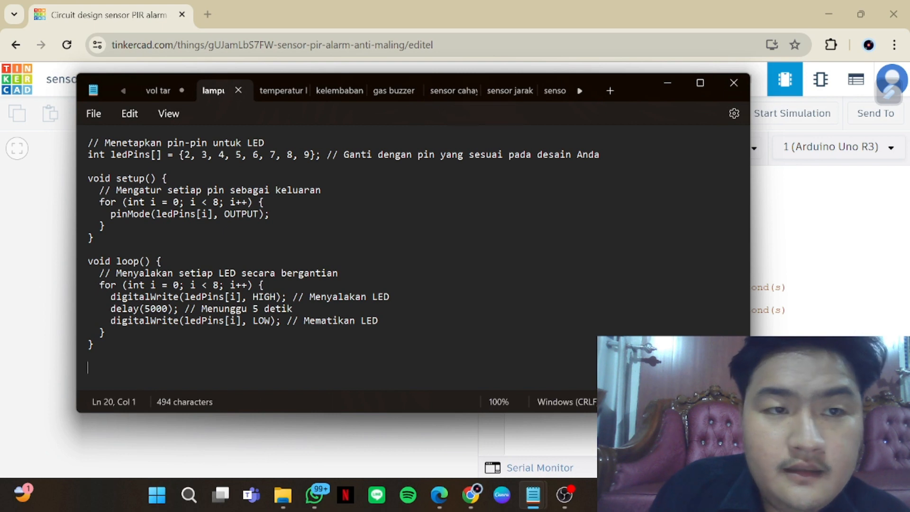
pyautogui.click(455, 435)
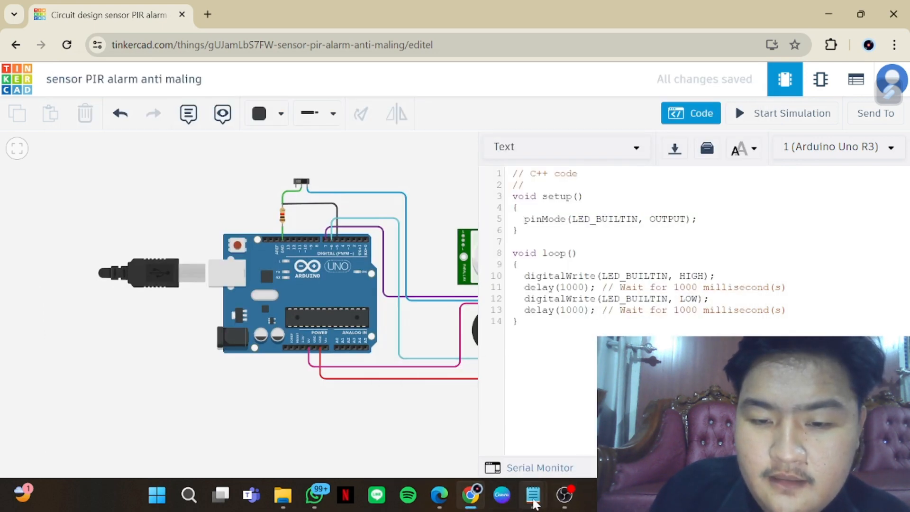
pyautogui.moveTo(534, 501)
pyautogui.click(488, 416)
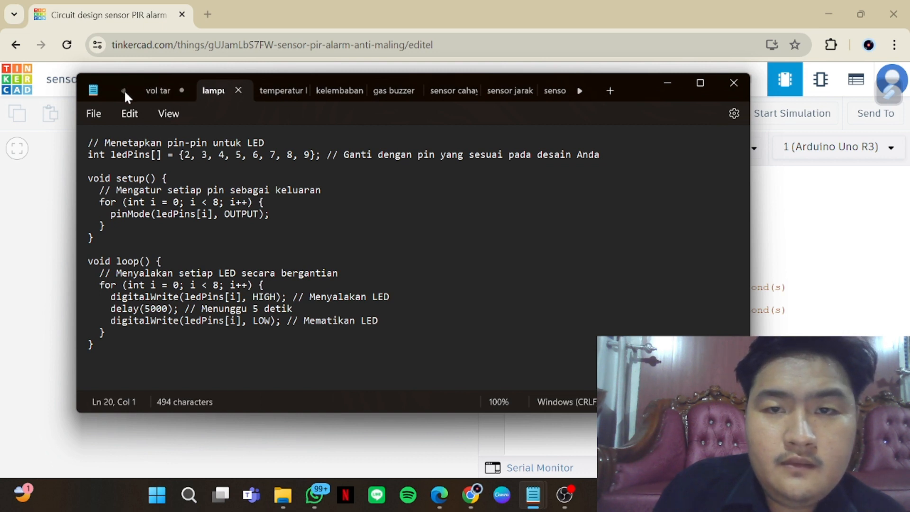
pyautogui.click(555, 92)
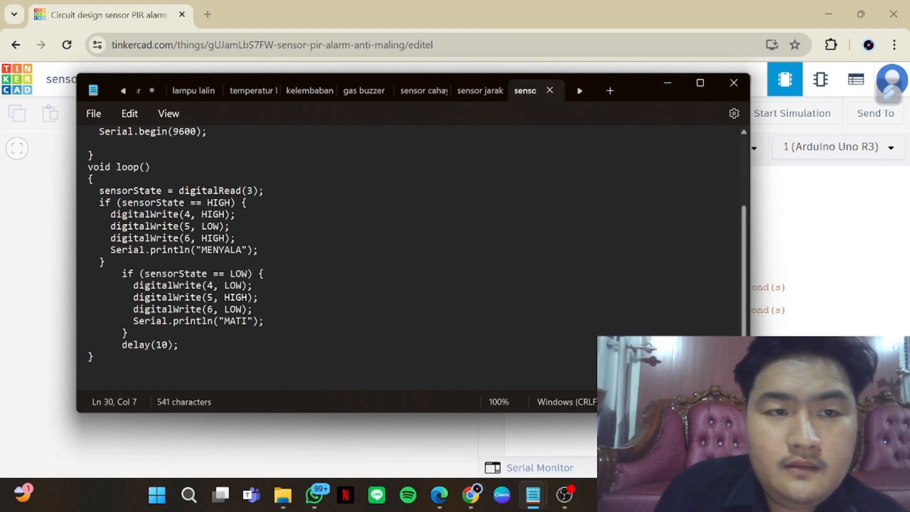
pyautogui.click(580, 89)
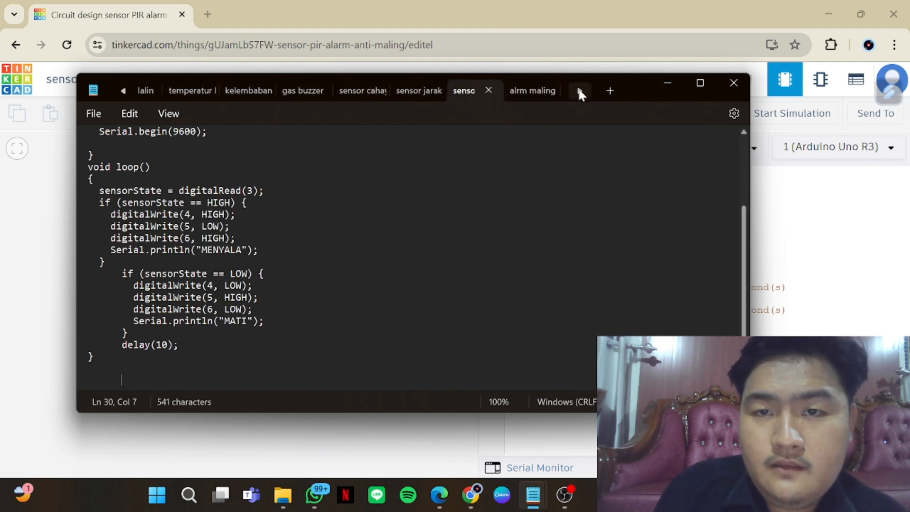
pyautogui.click(523, 90)
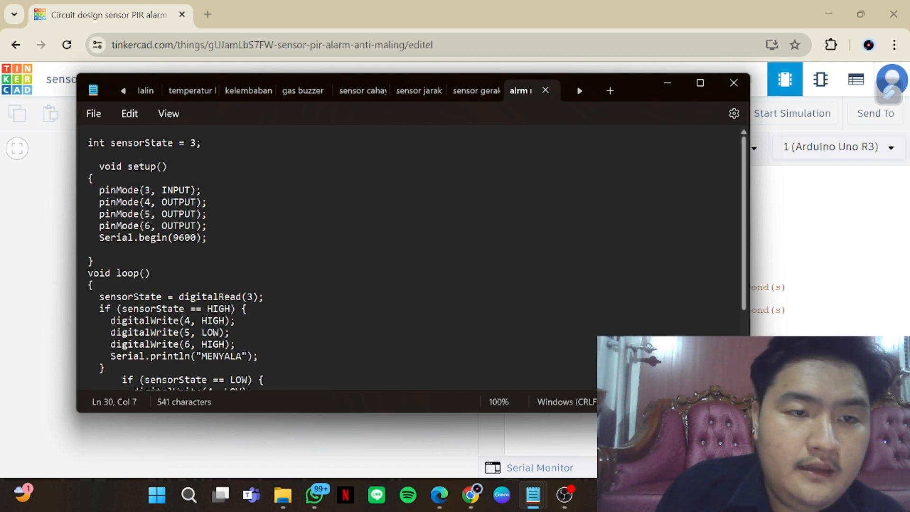
# Copy the note's entire code and switch back to Tinkercad
pyautogui.moveTo(156, 215); pyautogui.dragTo(270, 434)
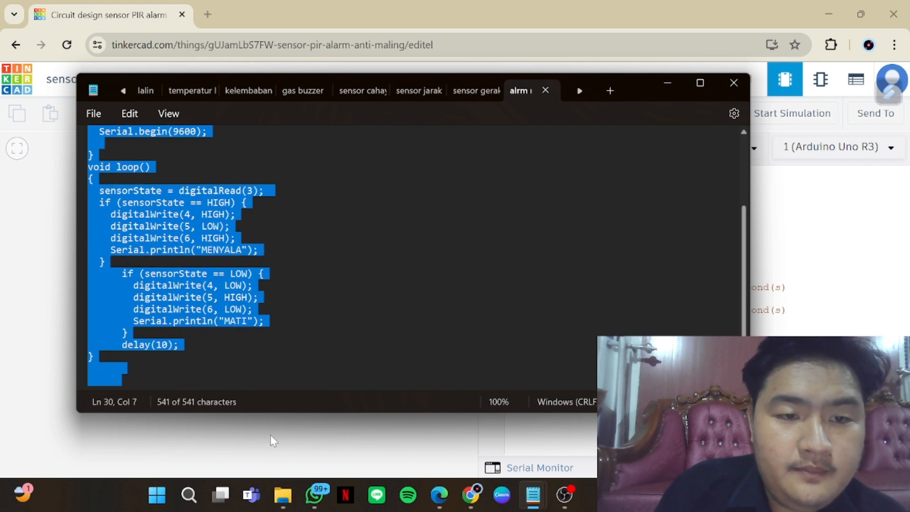
pyautogui.rightClick(246, 322)
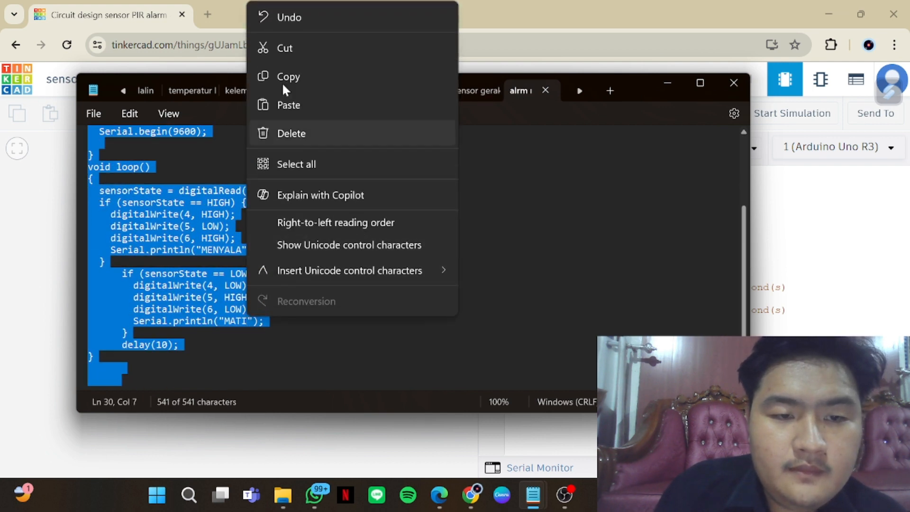
pyautogui.click(293, 76)
pyautogui.click(532, 495)
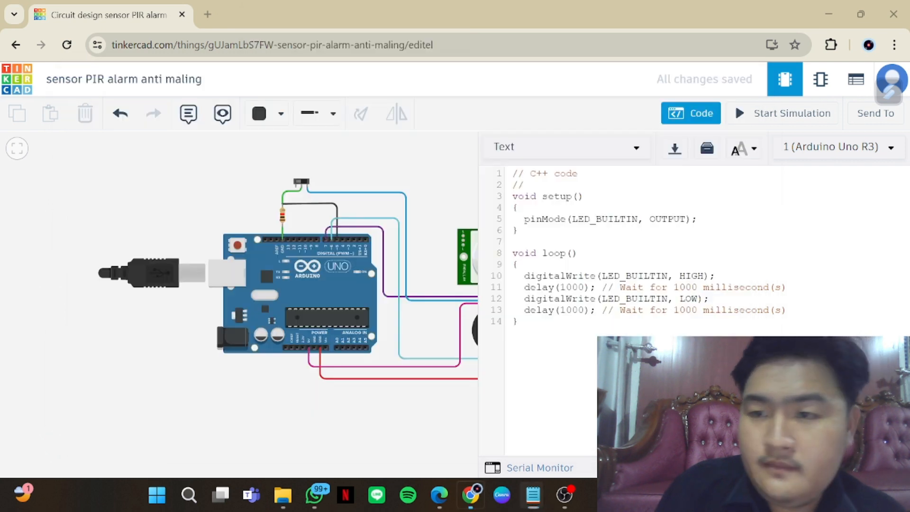
# Replace the Arduino's default code with the copied alarm code and review it alongside the whole circuit
pyautogui.moveTo(523, 333); pyautogui.dragTo(503, 167)
pyautogui.press('BackSpace')
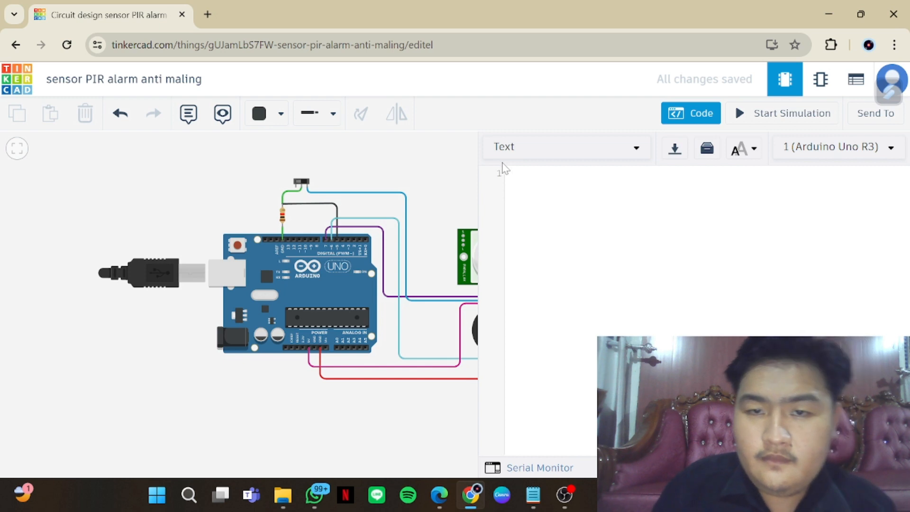
pyautogui.hotkey('ctrl', 'v')
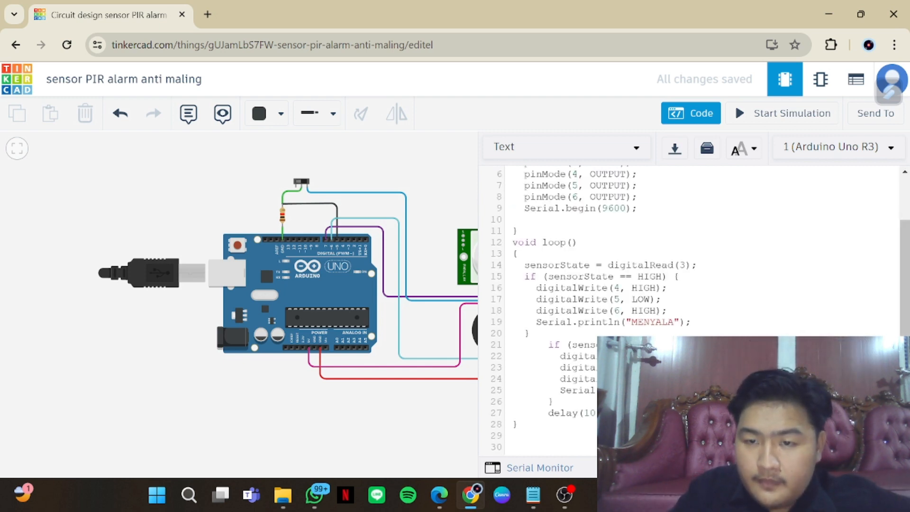
pyautogui.scroll(1, 686, 308)
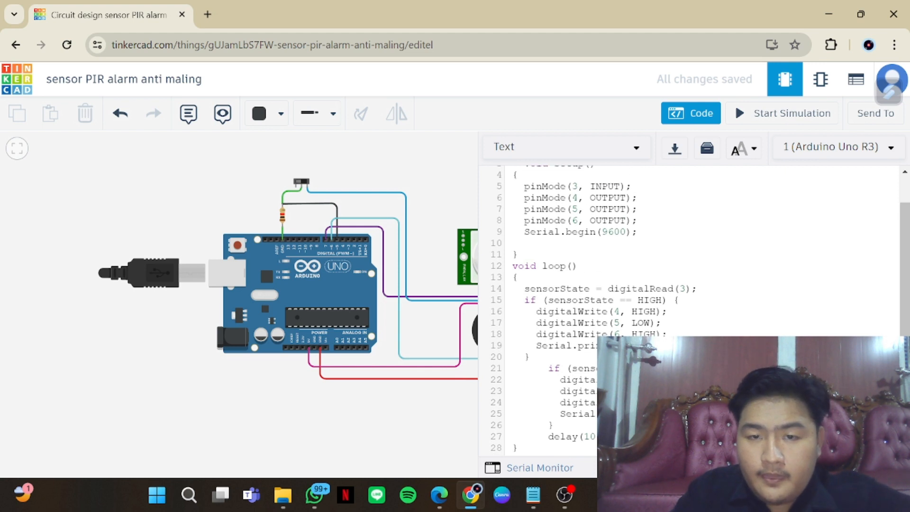
pyautogui.scroll(1, 687, 308)
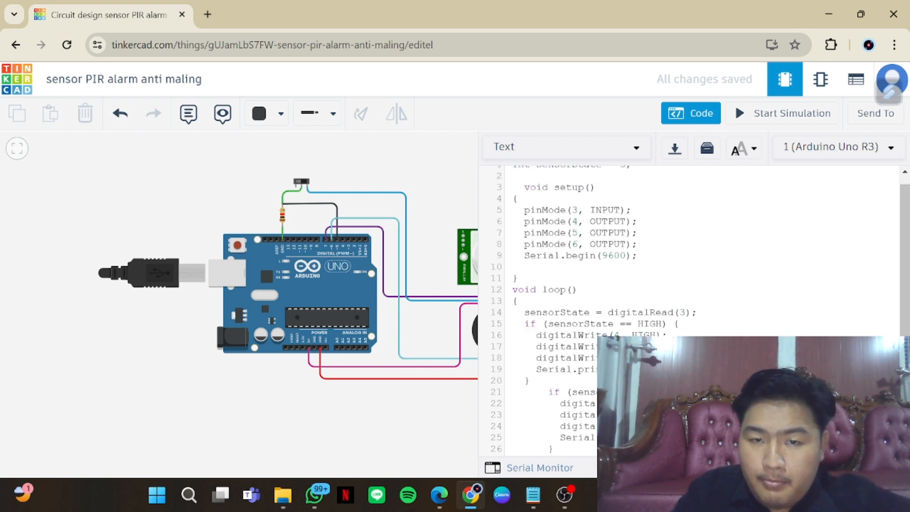
pyautogui.moveTo(377, 448); pyautogui.dragTo(276, 438)
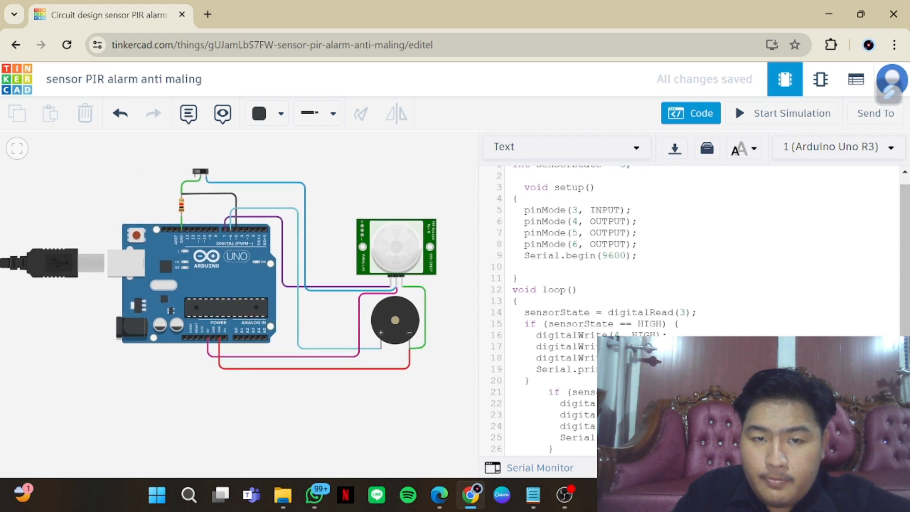
pyautogui.scroll(-1, 687, 308)
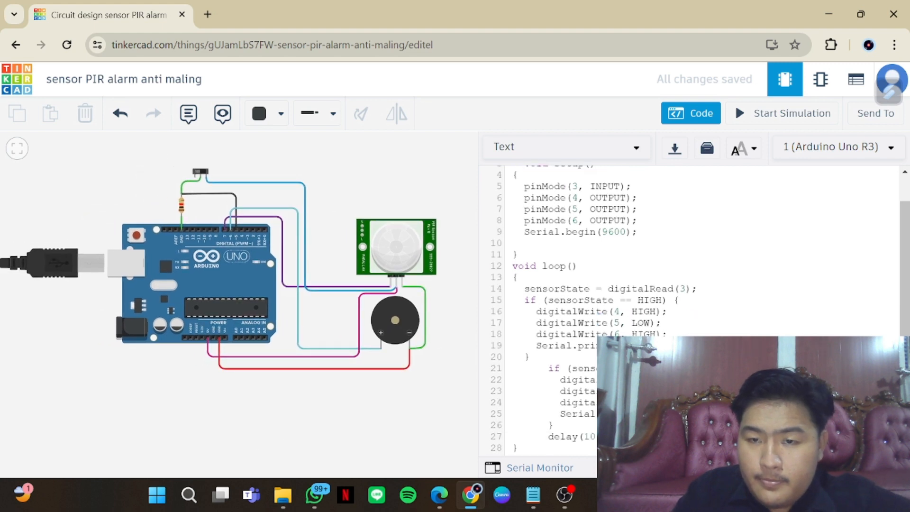
pyautogui.scroll(1, 687, 307)
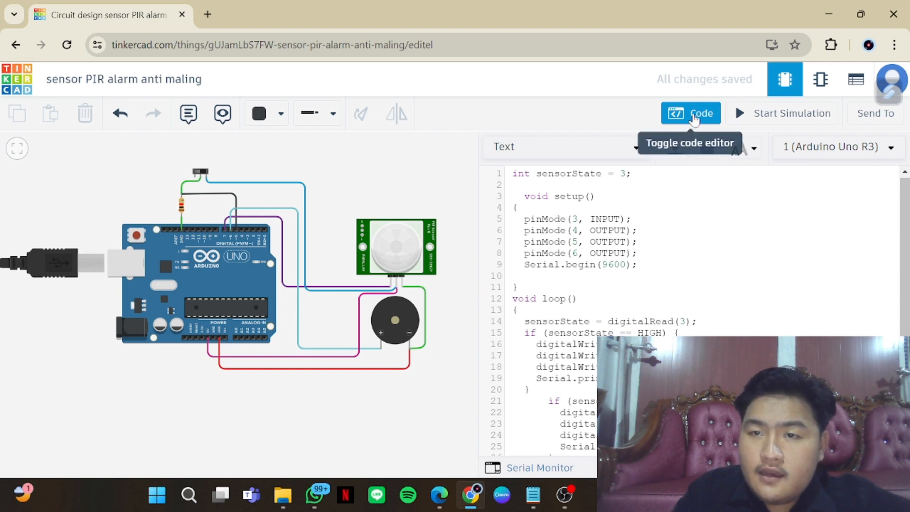
# Start the simulation with the code editor closed and toggle the slideswitch above the Arduino
pyautogui.click(693, 116)
pyautogui.click(745, 116)
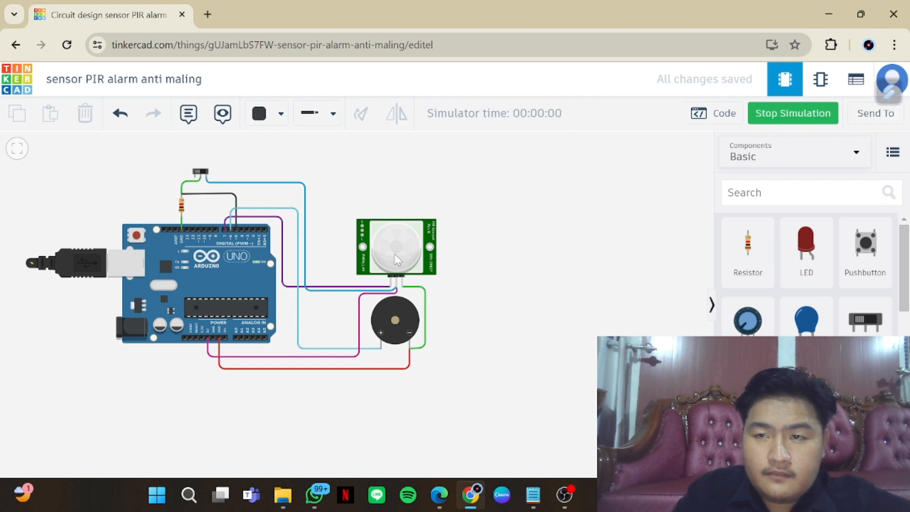
pyautogui.click(397, 229)
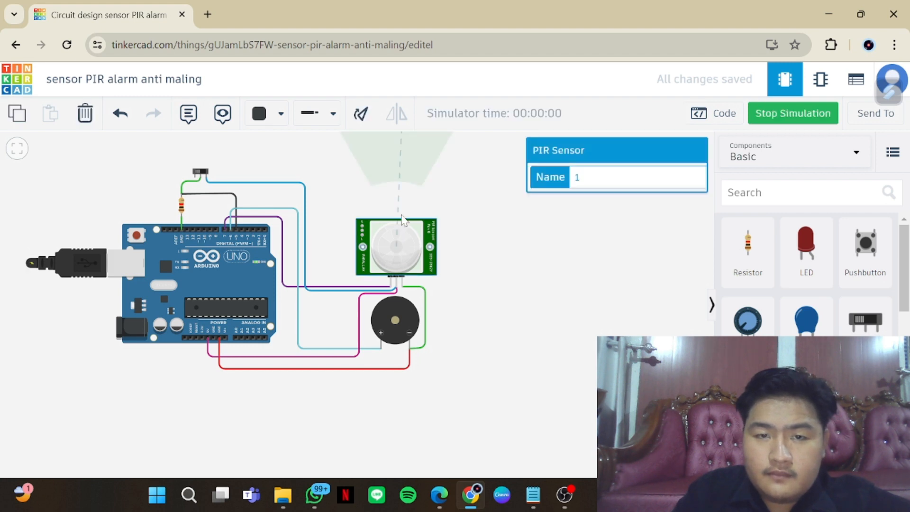
pyautogui.scroll(-1, 401, 215)
pyautogui.moveTo(475, 277); pyautogui.dragTo(484, 294)
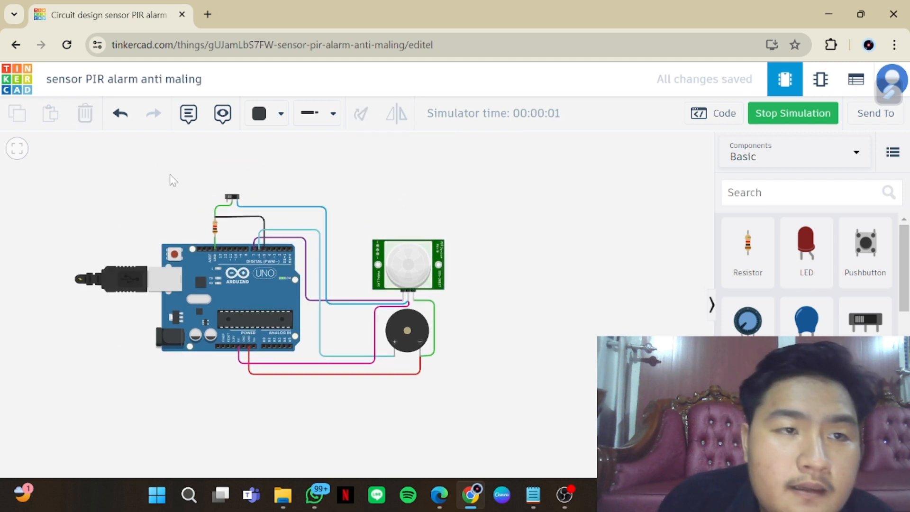
pyautogui.click(232, 197)
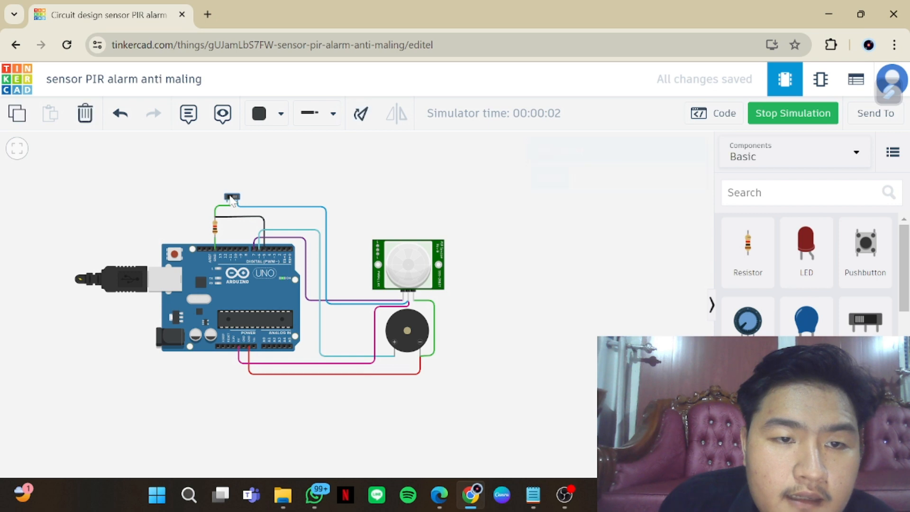
# Move the PIR sensor's motion target out of the detection zone and back into it, with the system volume at 100
pyautogui.click(410, 274)
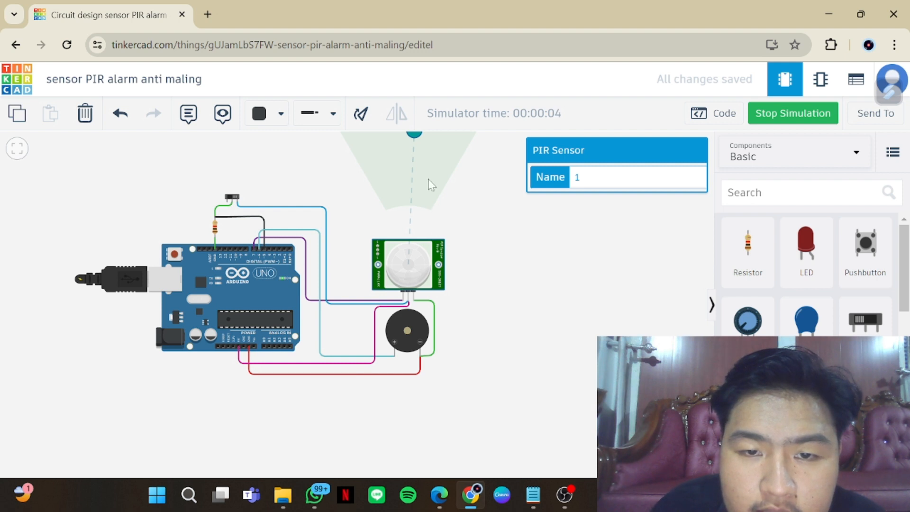
pyautogui.moveTo(489, 199); pyautogui.dragTo(516, 211)
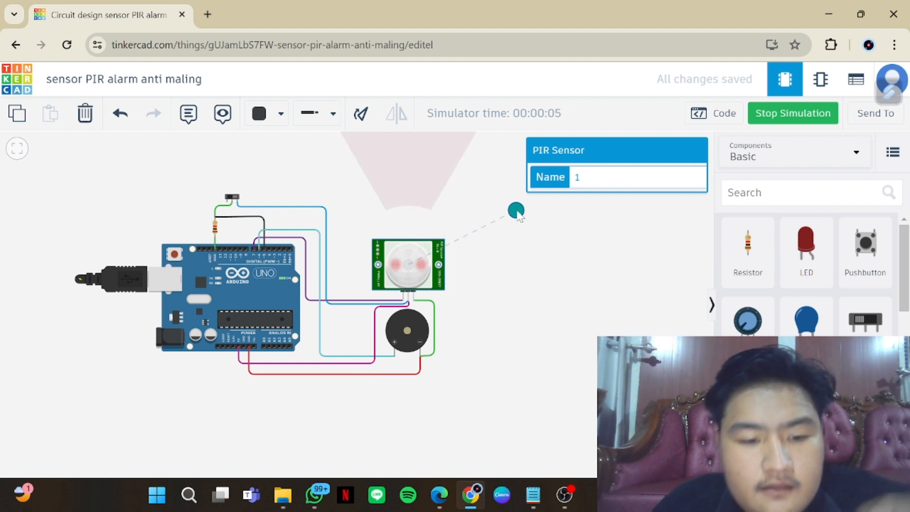
pyautogui.press('XF86AudioRaiseVolume')
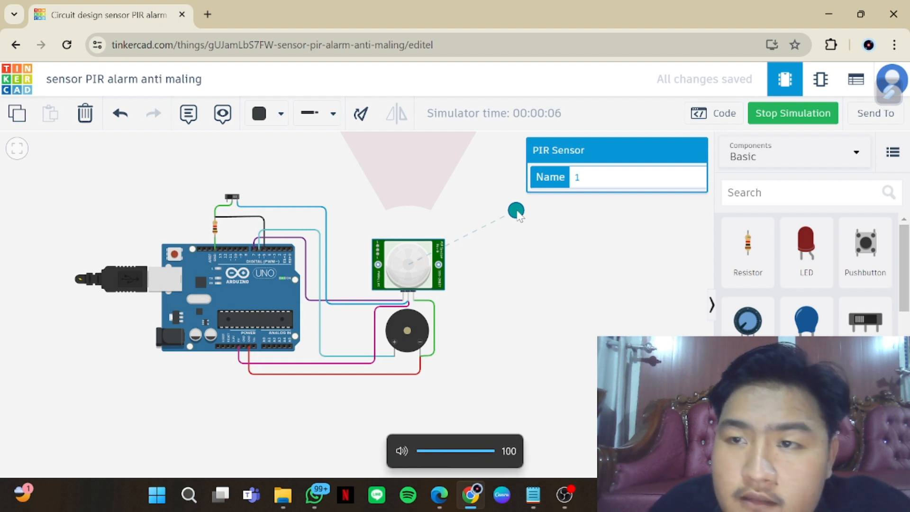
pyautogui.moveTo(518, 212); pyautogui.dragTo(398, 157)
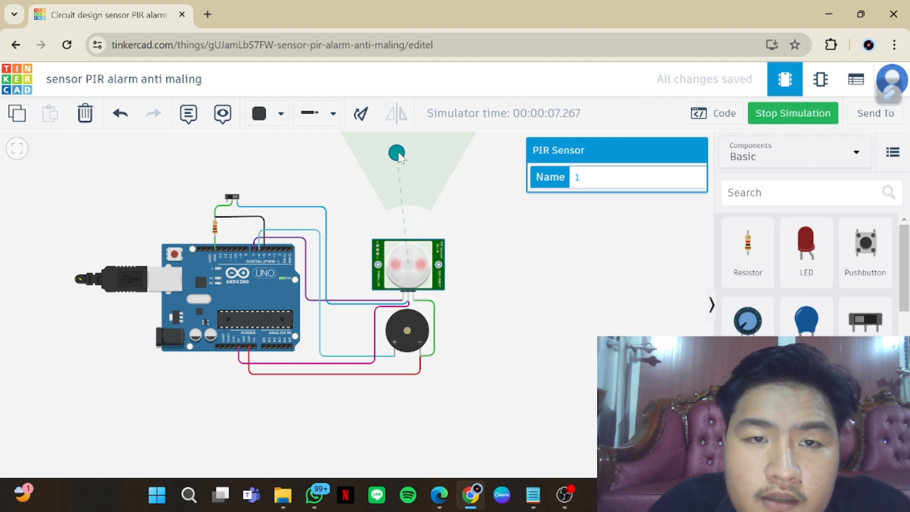
# Reselect the PIR sensor and move its motion target outside the right edge of the detection zone
pyautogui.scroll(1, 399, 156)
pyautogui.scroll(-2, 399, 155)
pyautogui.moveTo(470, 222); pyautogui.dragTo(475, 246)
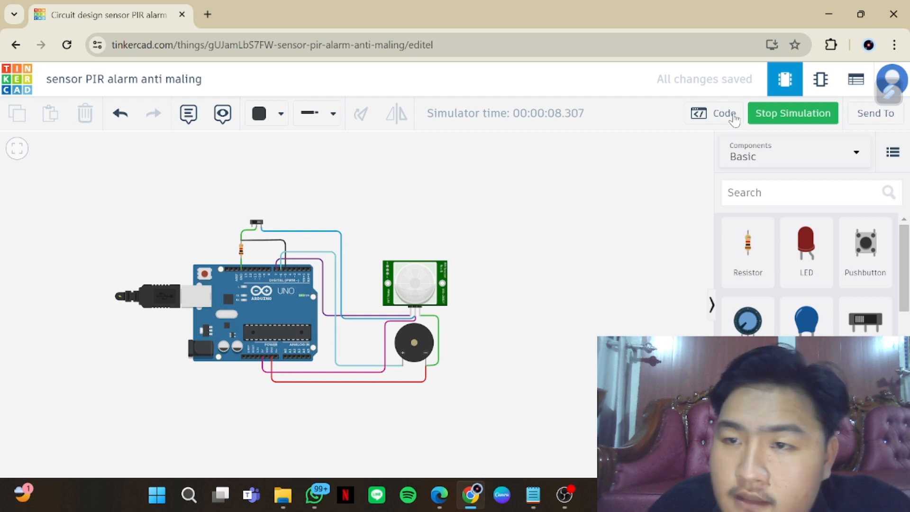
pyautogui.click(423, 282)
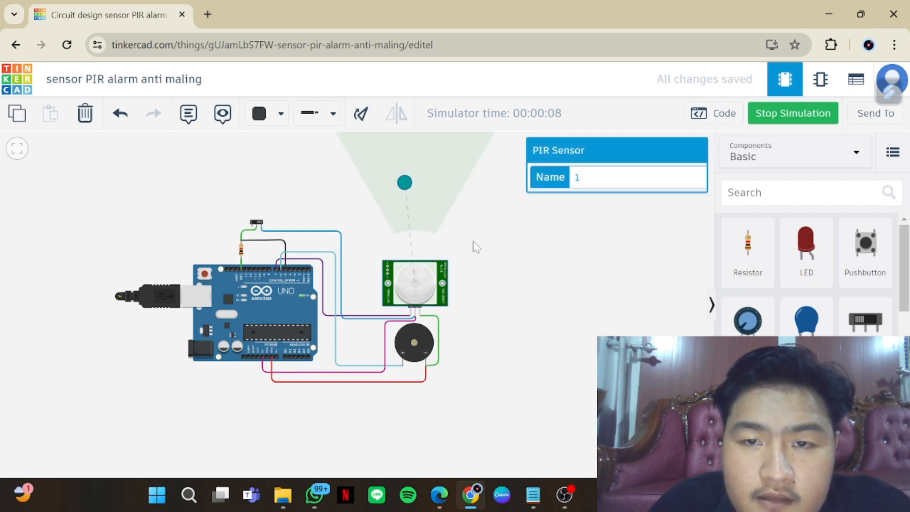
pyautogui.moveTo(482, 255); pyautogui.dragTo(520, 307)
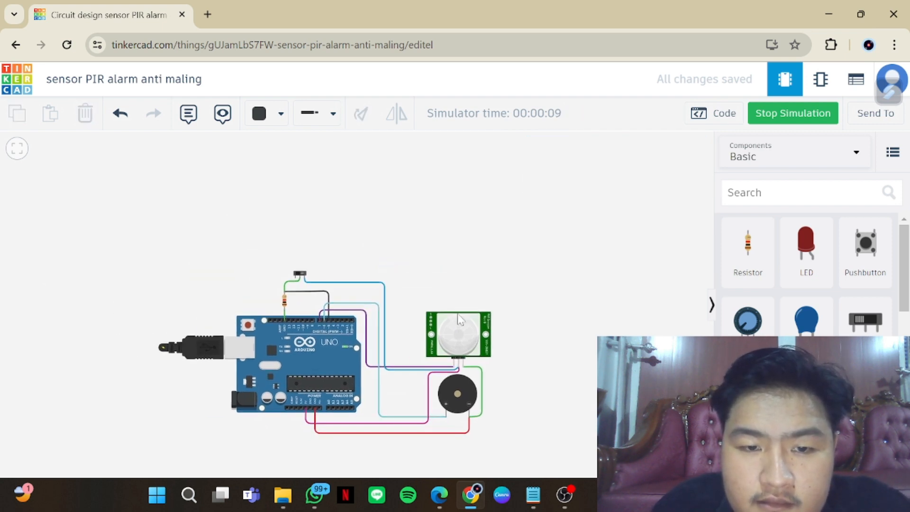
pyautogui.click(465, 332)
pyautogui.moveTo(448, 234); pyautogui.dragTo(527, 255)
# Open the code editor and Serial Monitor to compare the running program's output with its sensorState conditions
pyautogui.click(713, 113)
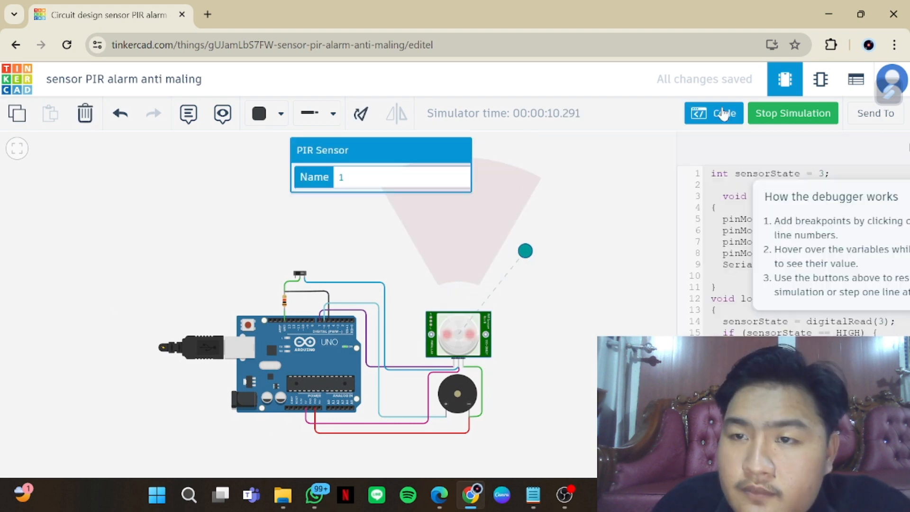
pyautogui.moveTo(564, 494)
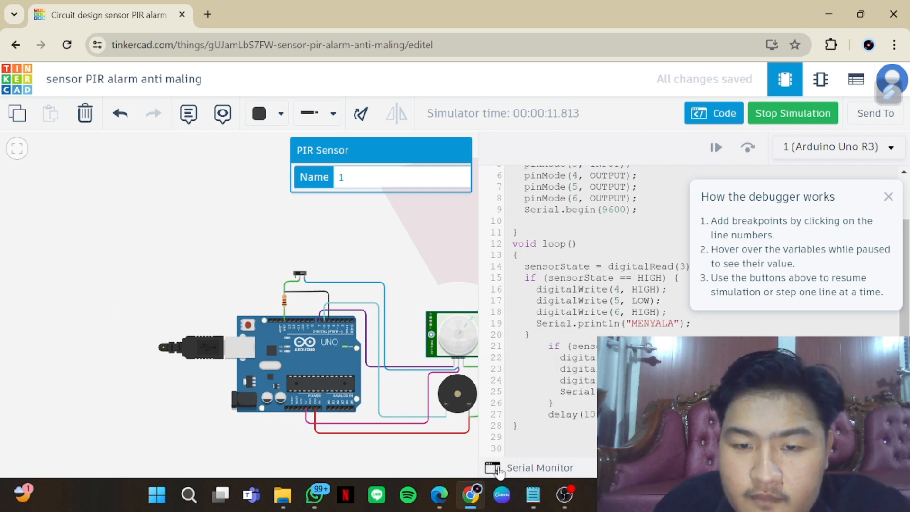
pyautogui.click(524, 468)
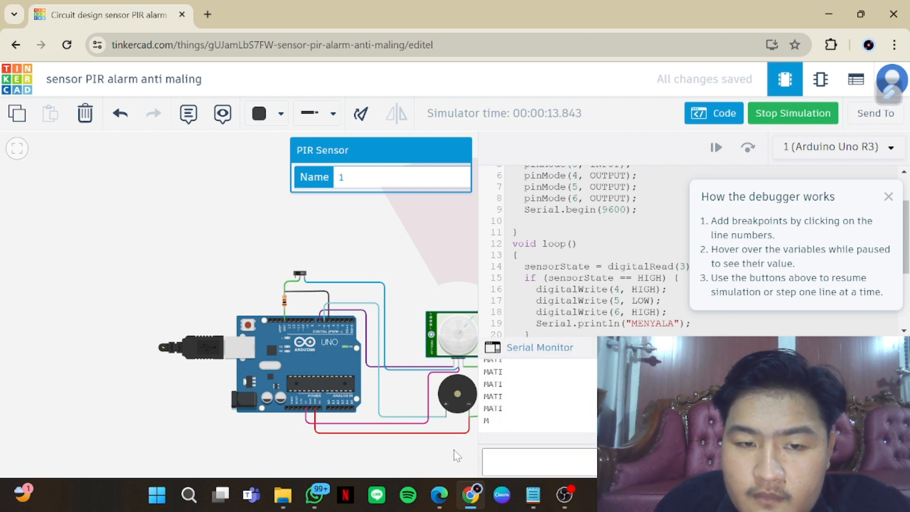
pyautogui.moveTo(456, 455); pyautogui.dragTo(395, 455)
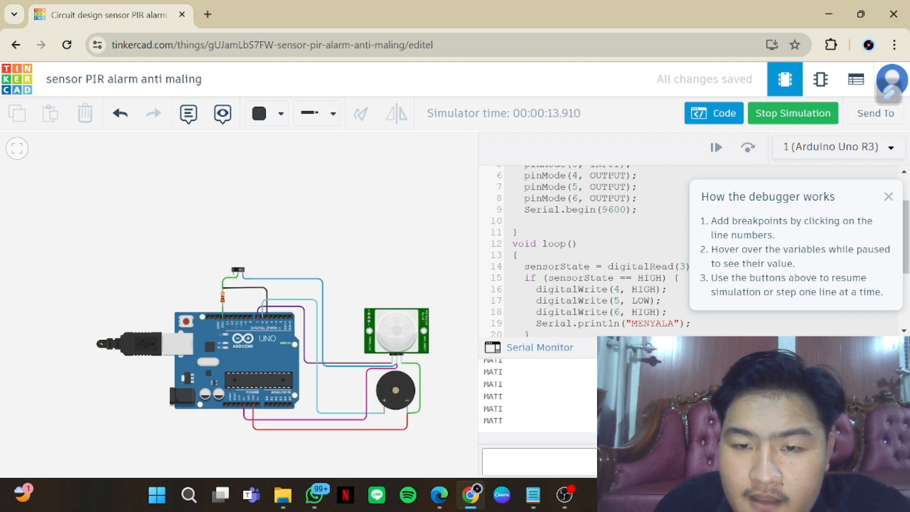
pyautogui.scroll(-3, 592, 246)
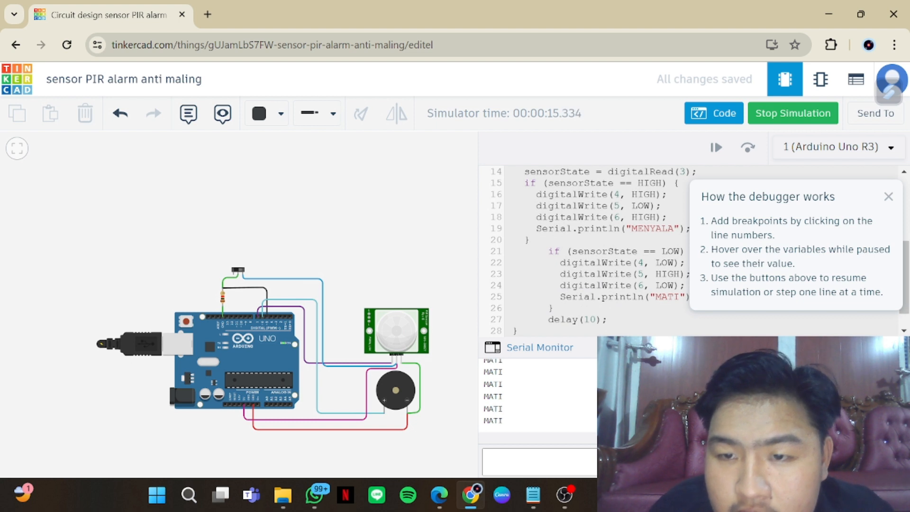
# Move the PIR sensor's motion target back inside the detection zone and stop the simulation
pyautogui.click(399, 314)
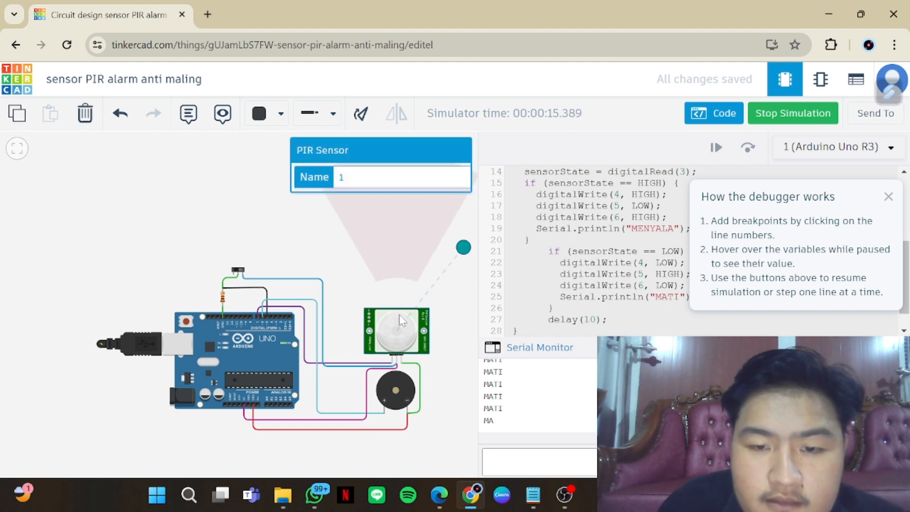
pyautogui.moveTo(463, 248); pyautogui.dragTo(366, 215)
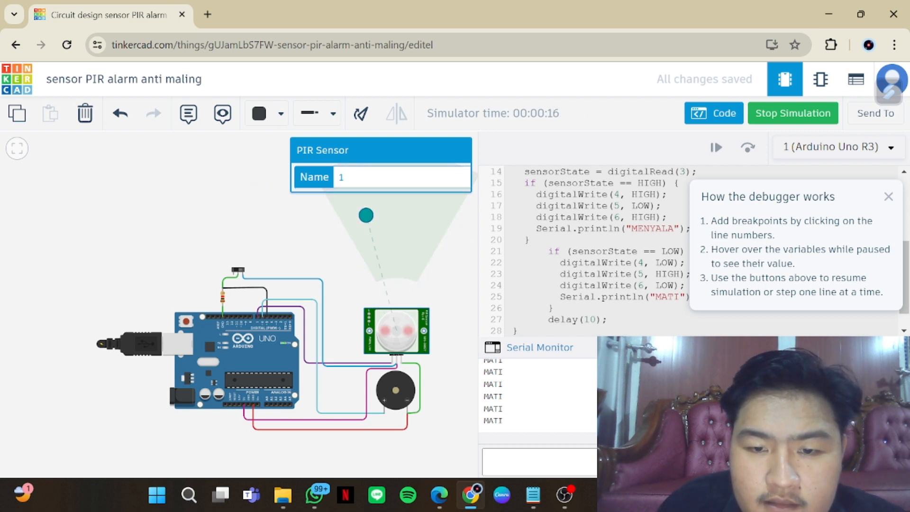
pyautogui.click(780, 115)
pyautogui.click(433, 293)
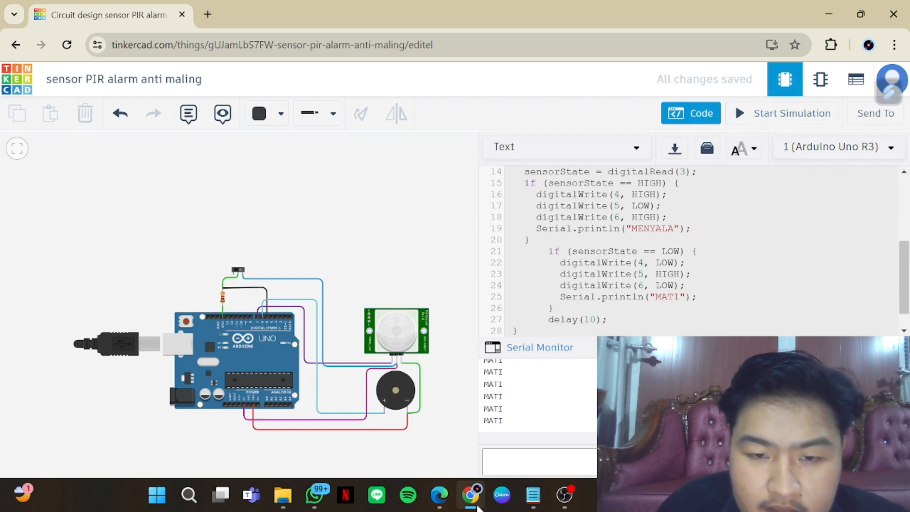
# Switch to Notepad and review the open sensor code files, from the alarm and motion sensor code back to the temperature code
pyautogui.click(442, 414)
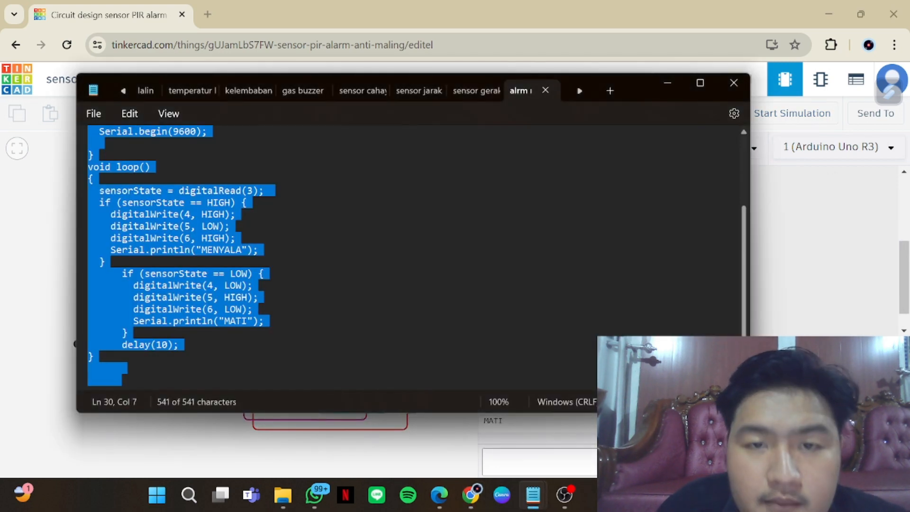
pyautogui.click(471, 91)
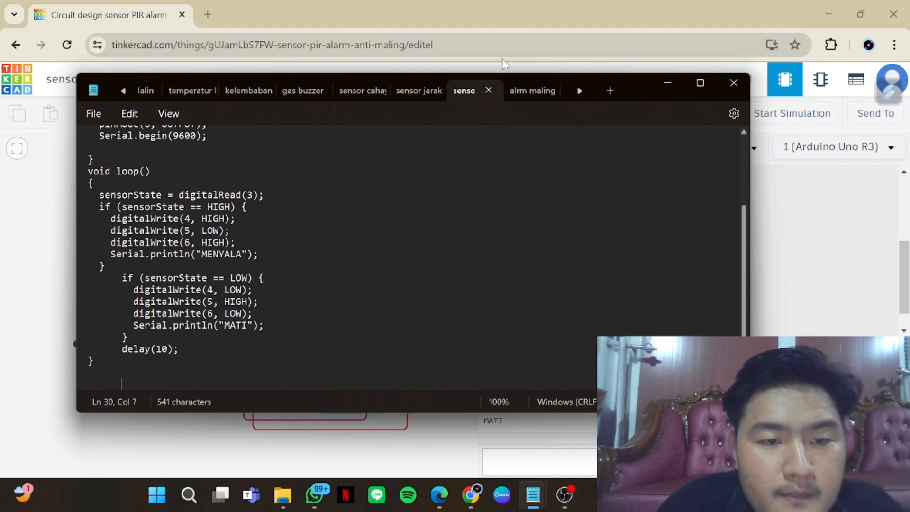
pyautogui.click(516, 94)
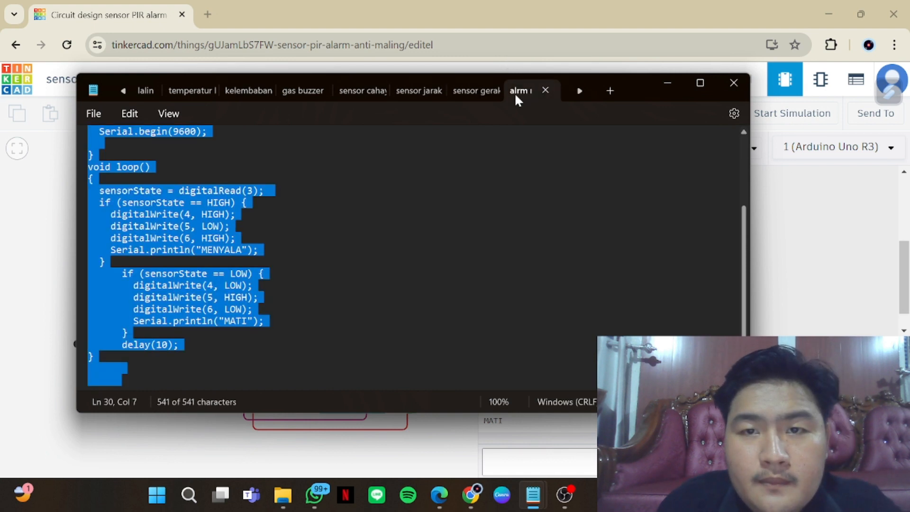
pyautogui.click(405, 90)
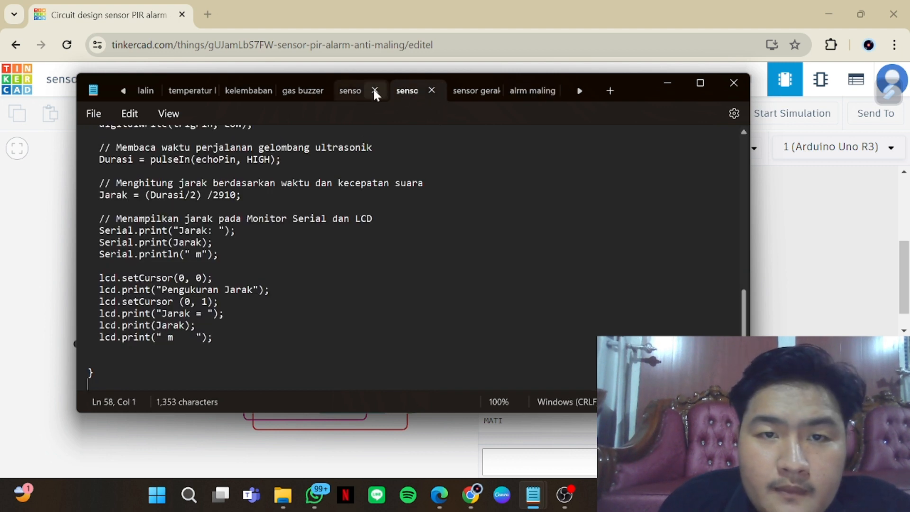
pyautogui.click(341, 97)
pyautogui.click(292, 90)
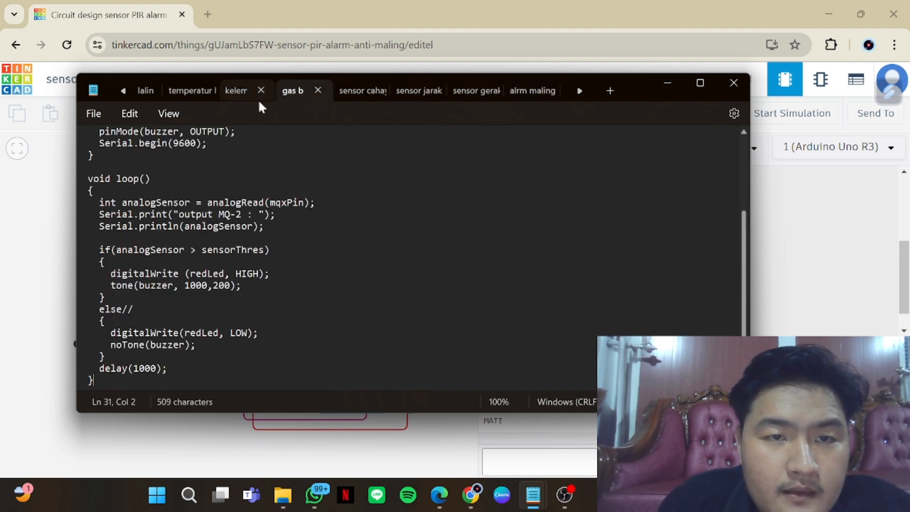
pyautogui.click(232, 95)
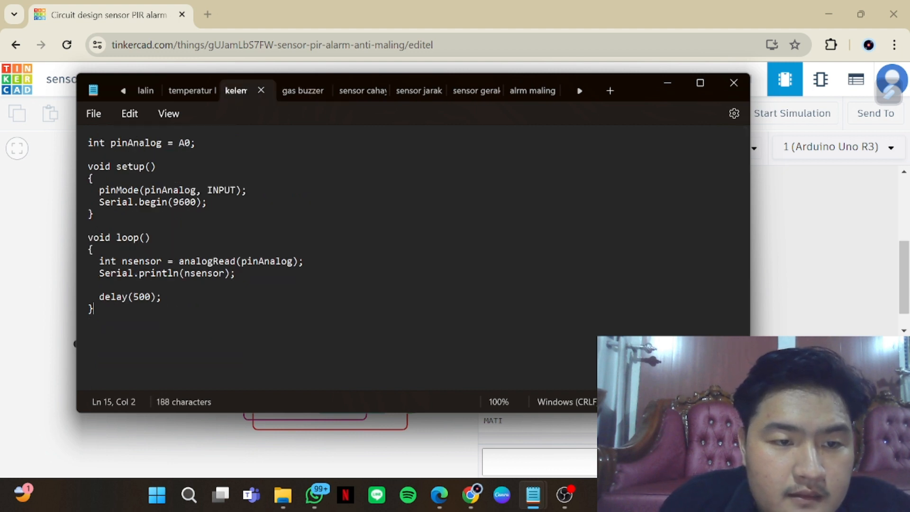
pyautogui.click(184, 90)
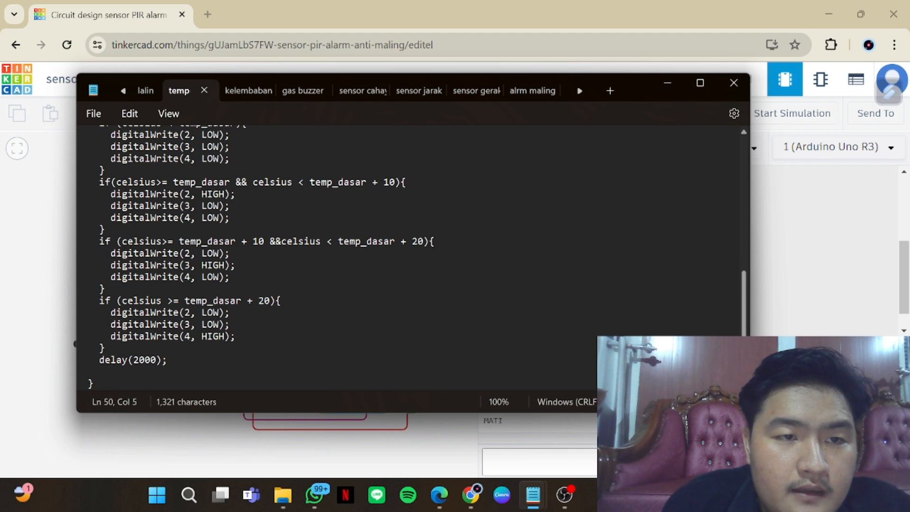
pyautogui.scroll(6, 183, 226)
pyautogui.scroll(3, 183, 239)
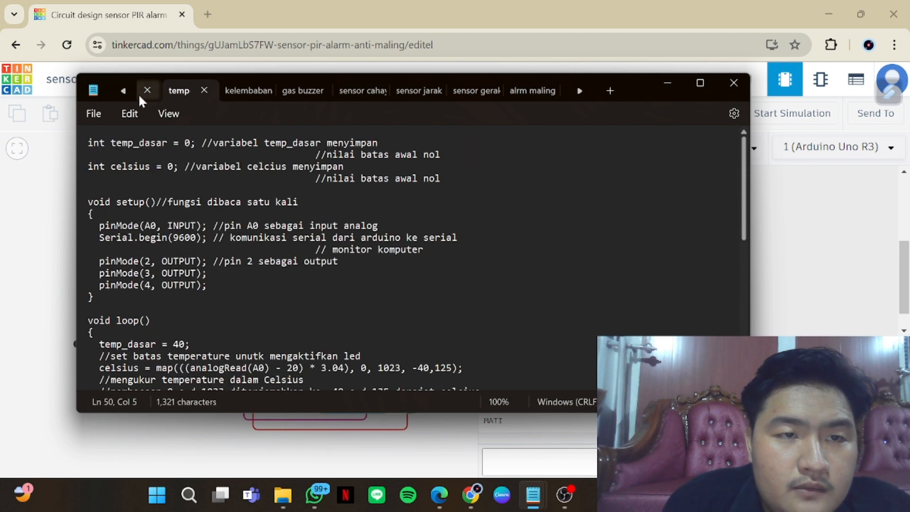
# Examine the vol tanki code, including its pin definitions, volume calculation and relay conditions
pyautogui.click(124, 91)
pyautogui.click(153, 92)
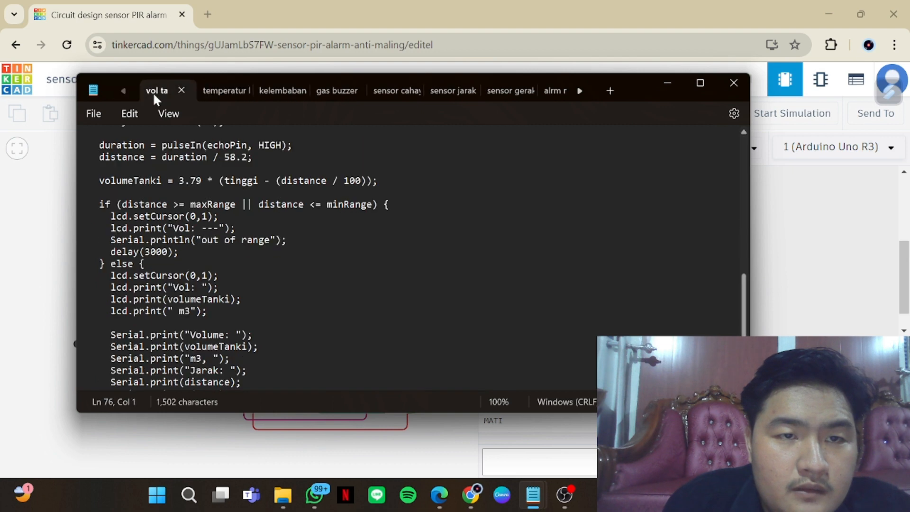
pyautogui.scroll(-4, 412, 258)
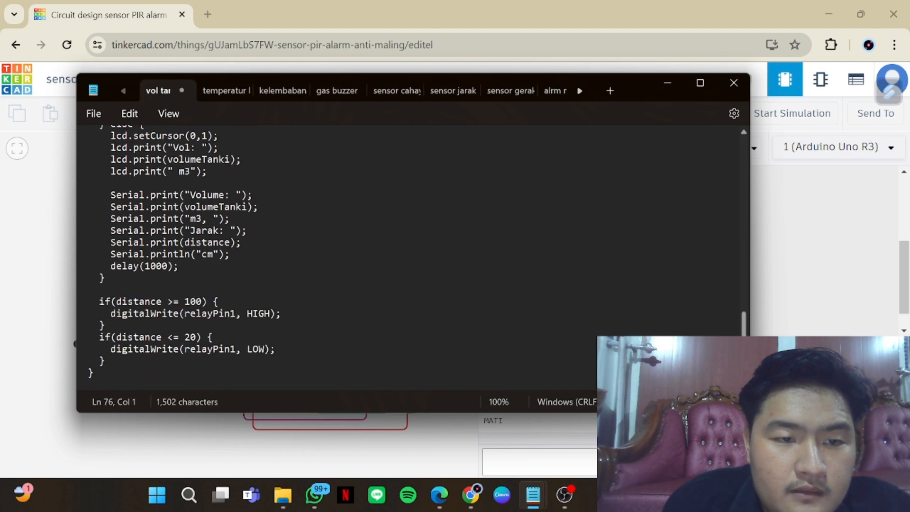
pyautogui.scroll(20, 236, 294)
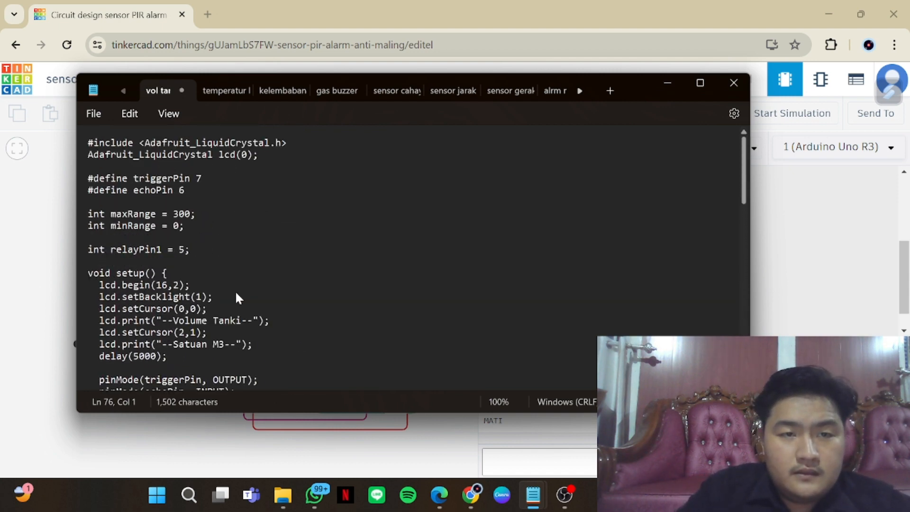
# Compare the motion sensor code with the alrm maling code, checking their pin modes and sensorState conditions
pyautogui.click(501, 89)
pyautogui.scroll(3, 303, 341)
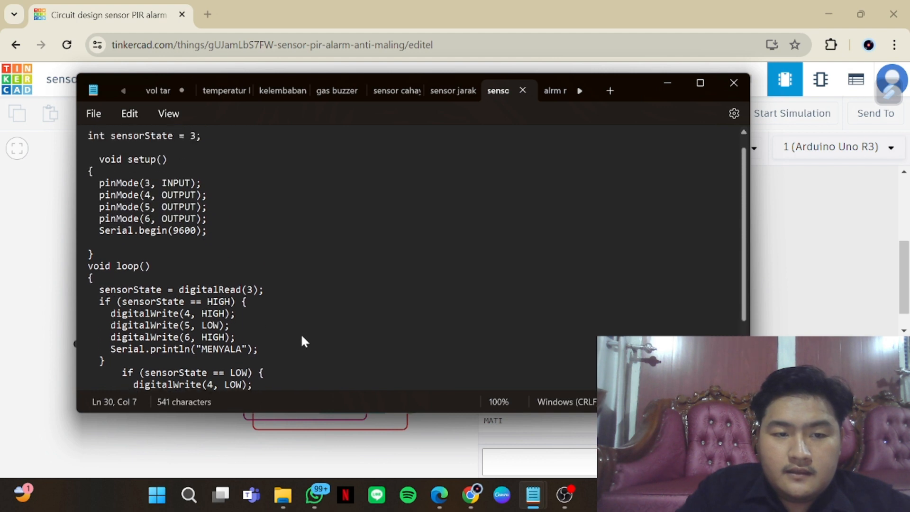
pyautogui.click(549, 90)
pyautogui.hotkey('ctrl', 'a')
pyautogui.scroll(1, 224, 294)
pyautogui.scroll(3, 225, 299)
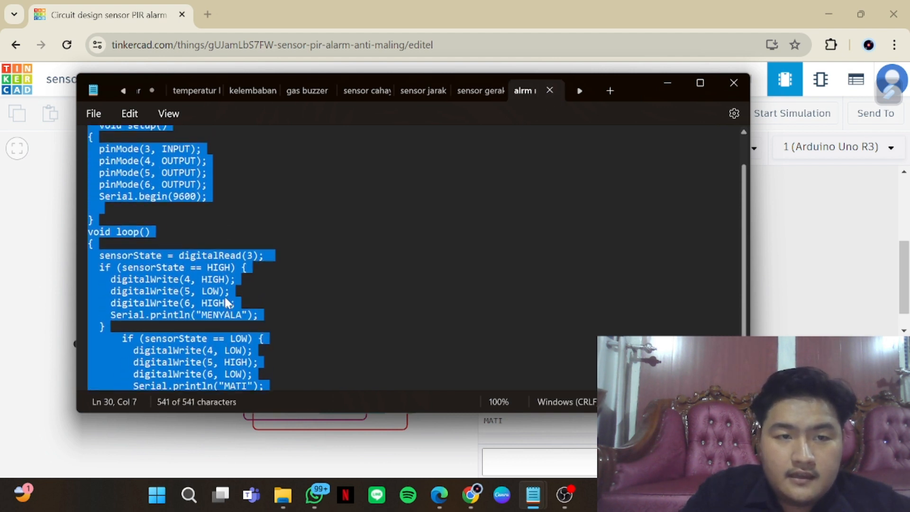
pyautogui.scroll(-3, 225, 299)
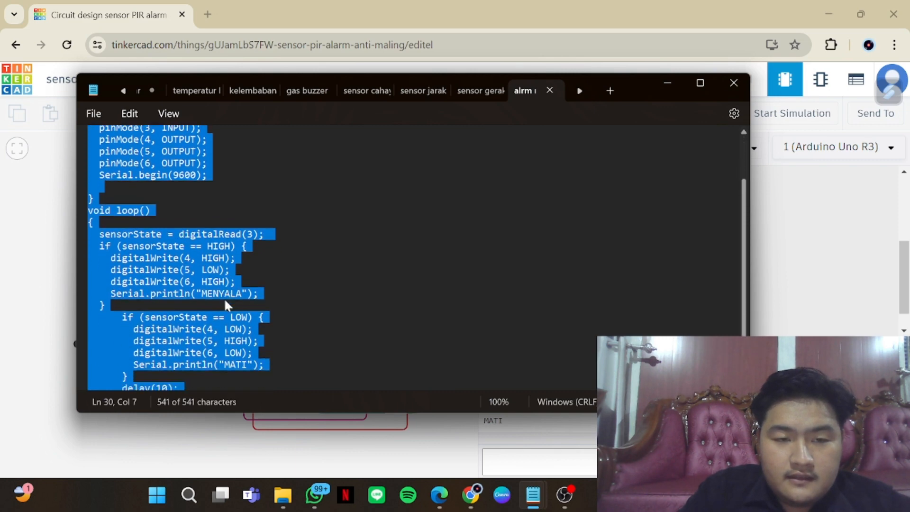
# Close the open code files, cancel the save prompt for vol tanki, and move the Notepad window off the circuit
pyautogui.click(732, 85)
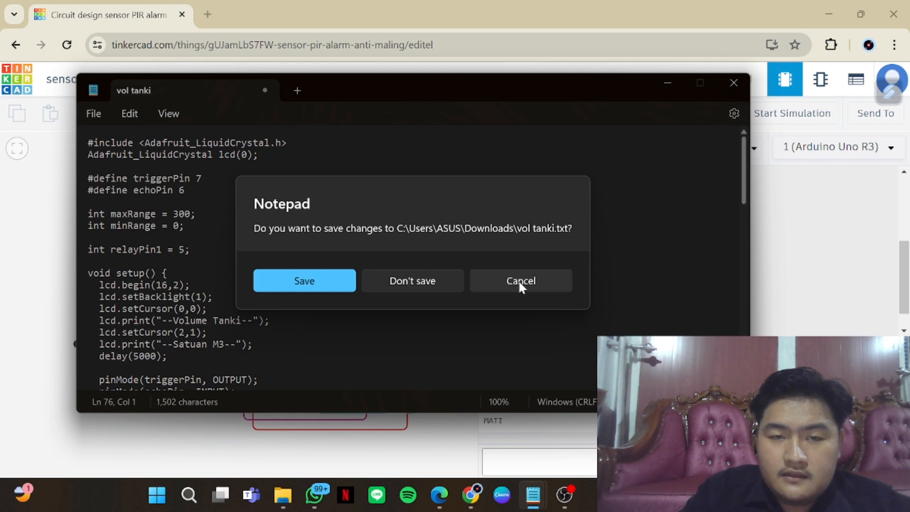
pyautogui.click(518, 280)
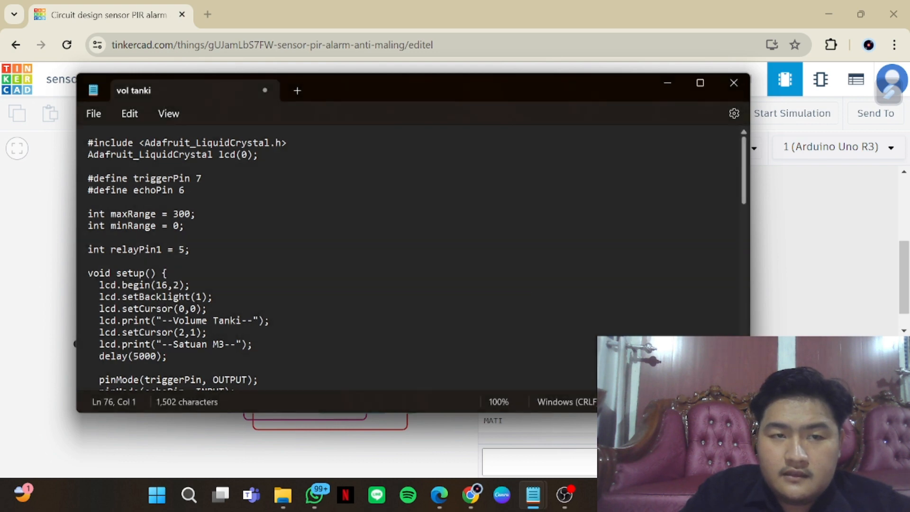
pyautogui.moveTo(442, 86); pyautogui.dragTo(508, 425)
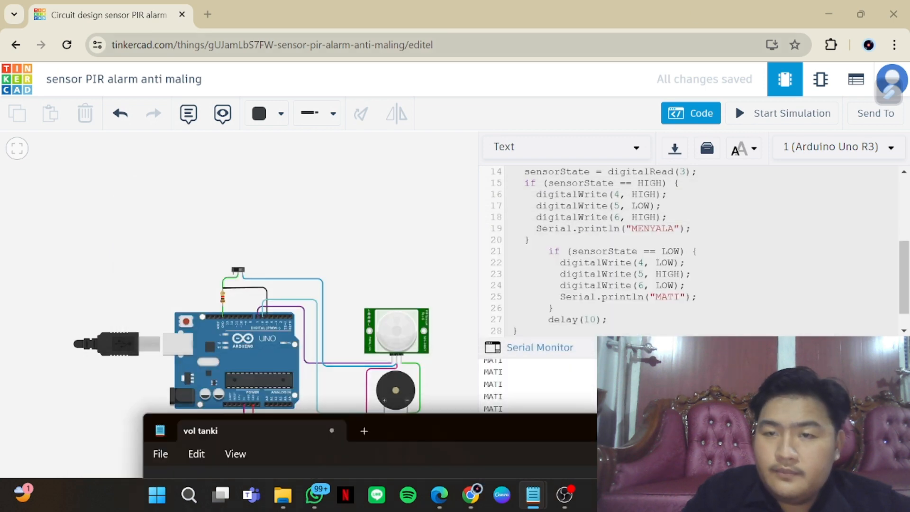
# Close the code editor, return to the circuit designs dashboard, and check OBS briefly before switching back to Tinkercad
pyautogui.click(689, 113)
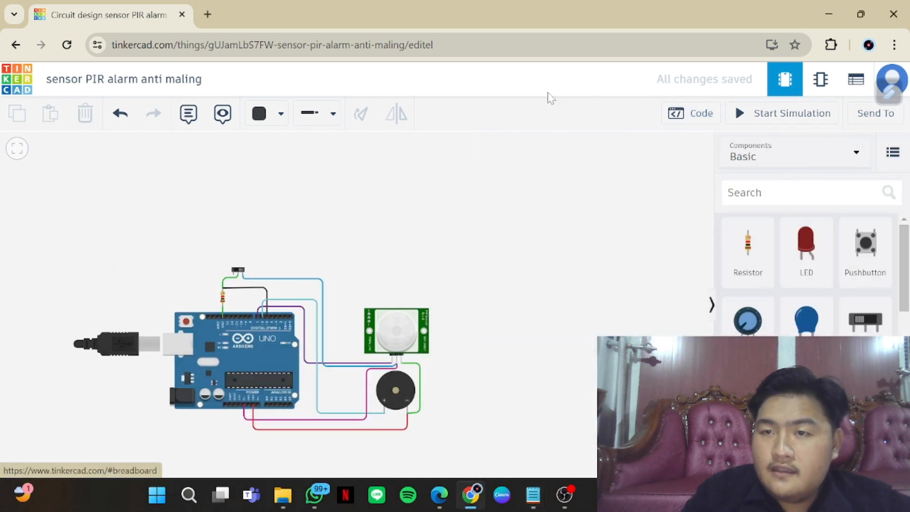
pyautogui.click(8, 94)
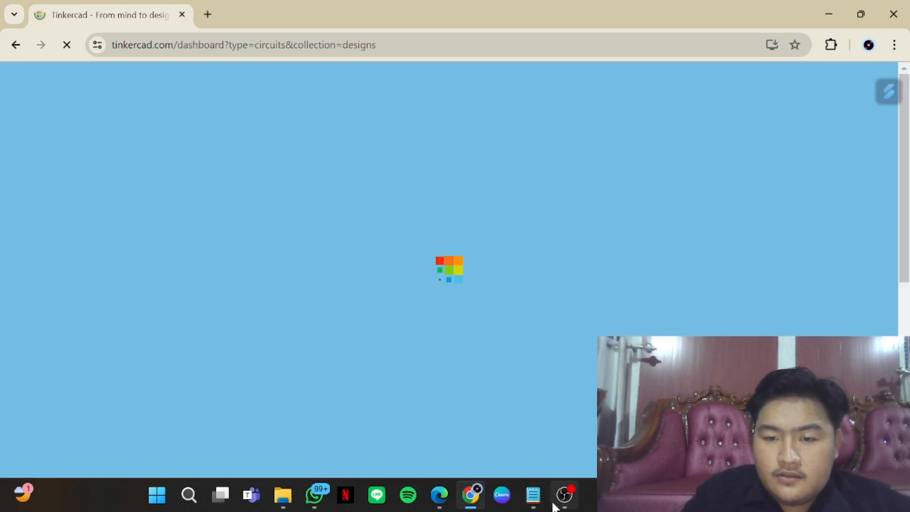
pyautogui.moveTo(564, 495)
pyautogui.click(550, 420)
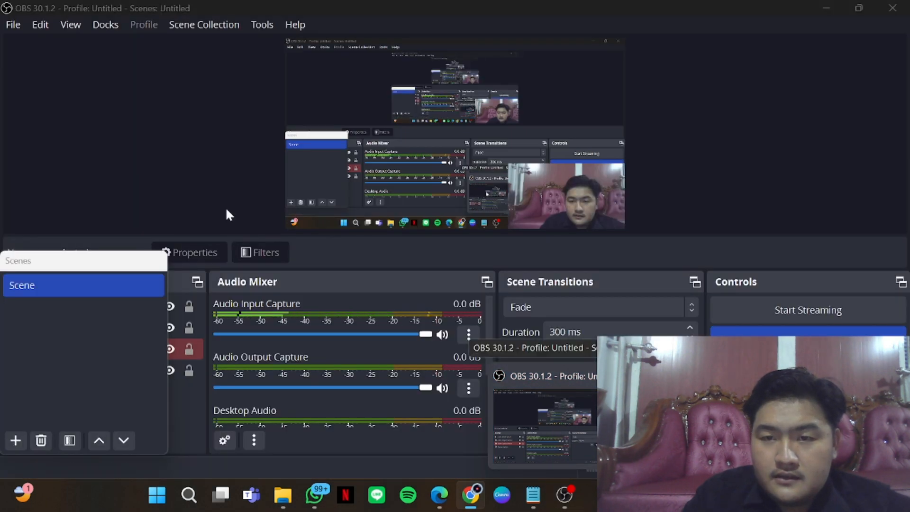
pyautogui.hotkey('alt', 'Tab')
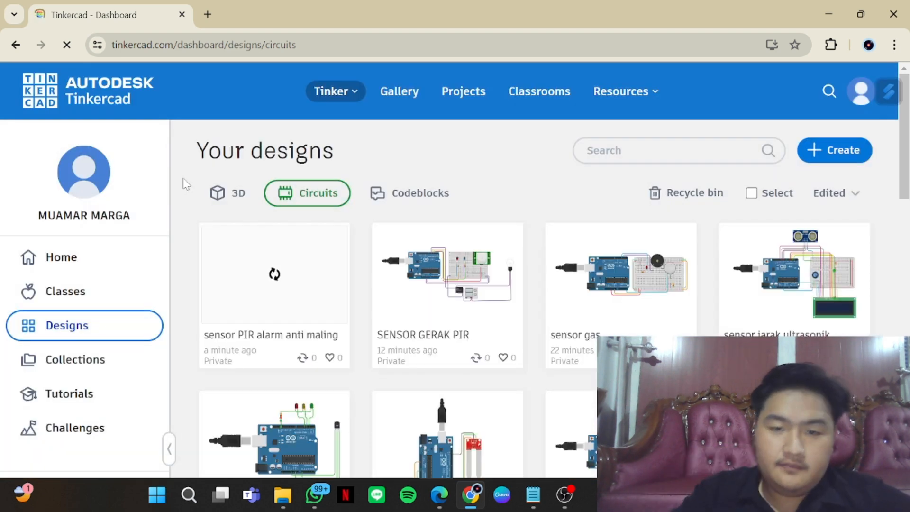
# Find the "sensor lampu lalu lintas" circuit among the designs and open it for editing
pyautogui.scroll(-1, 530, 404)
pyautogui.scroll(-4, 530, 404)
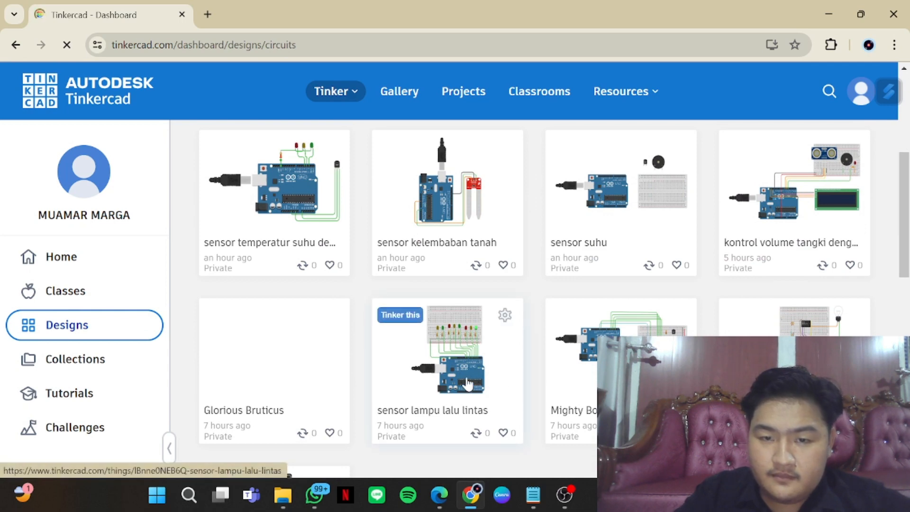
pyautogui.click(467, 382)
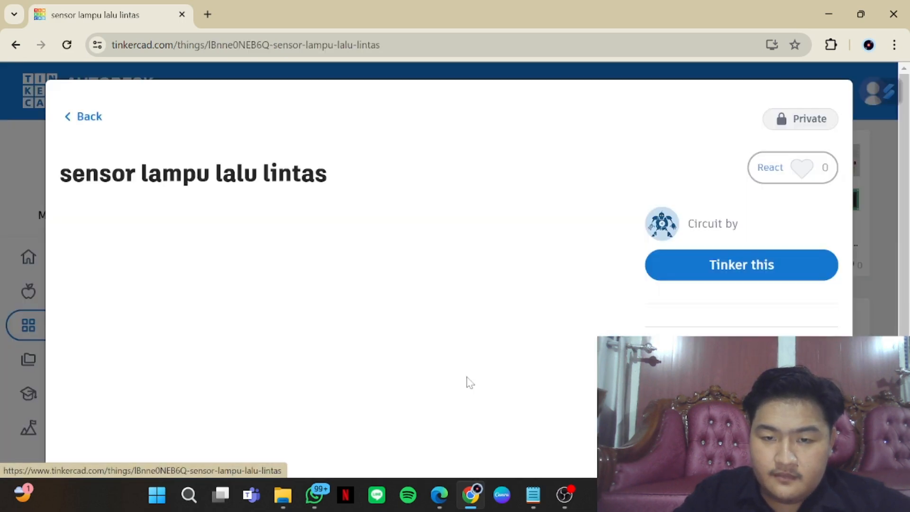
pyautogui.click(704, 272)
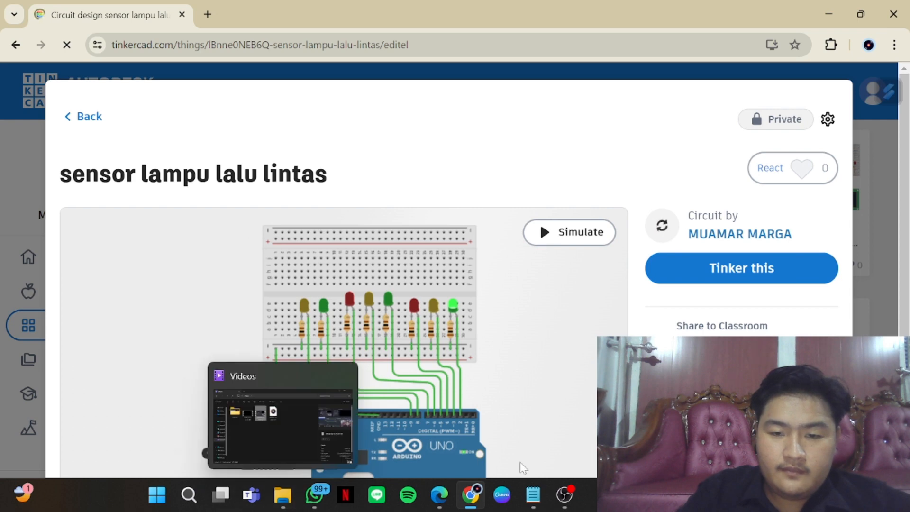
# Switch to Notepad, open the "lampu lalin" text file from Downloads, and minimise the window to return to the circuit
pyautogui.moveTo(533, 506)
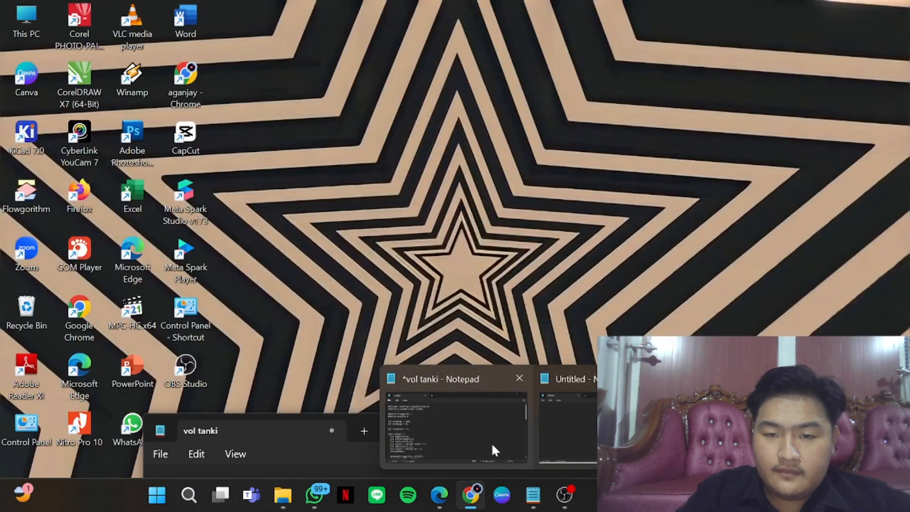
pyautogui.click(490, 442)
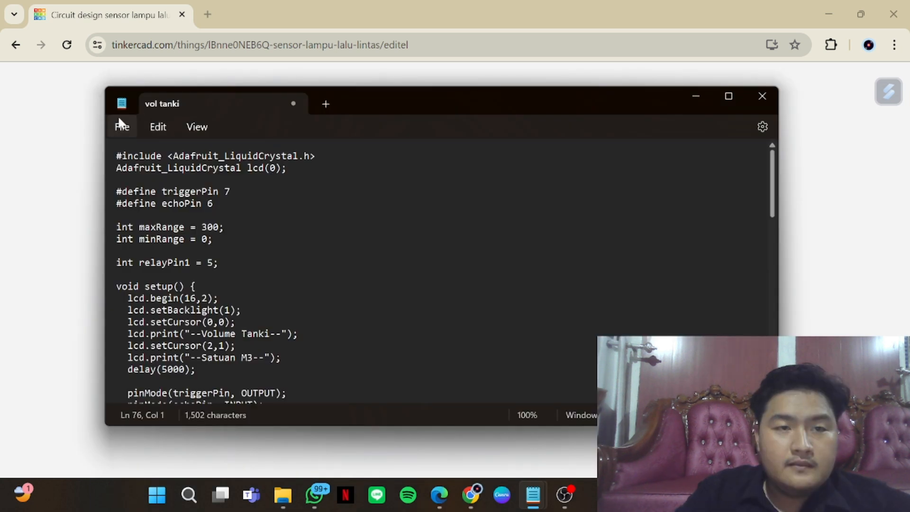
pyautogui.click(120, 126)
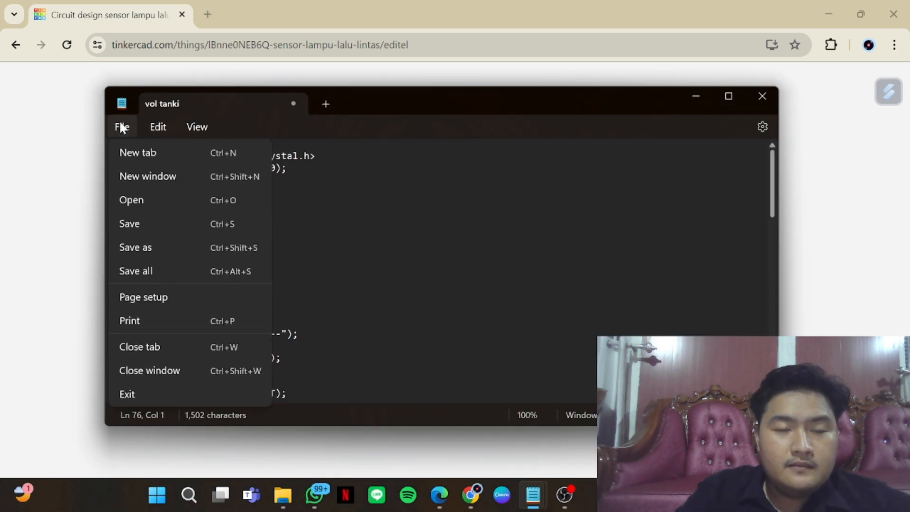
pyautogui.click(156, 202)
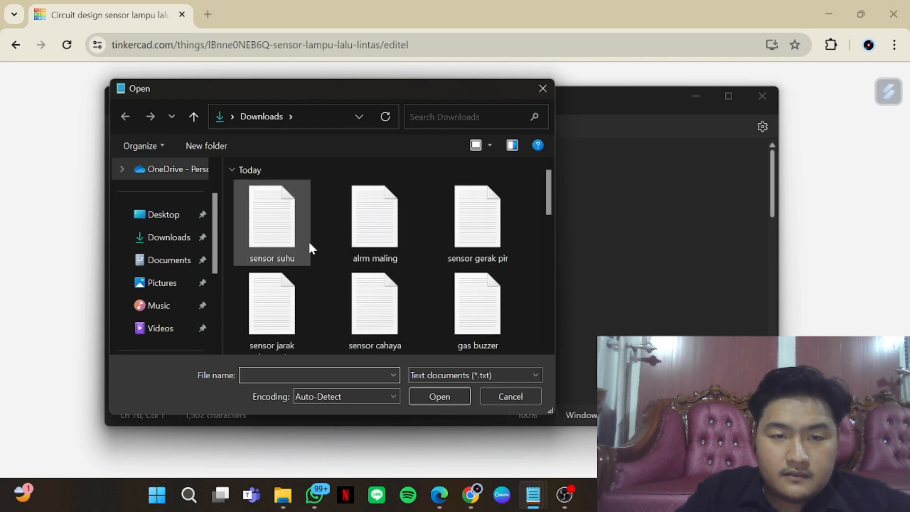
pyautogui.scroll(-2, 406, 246)
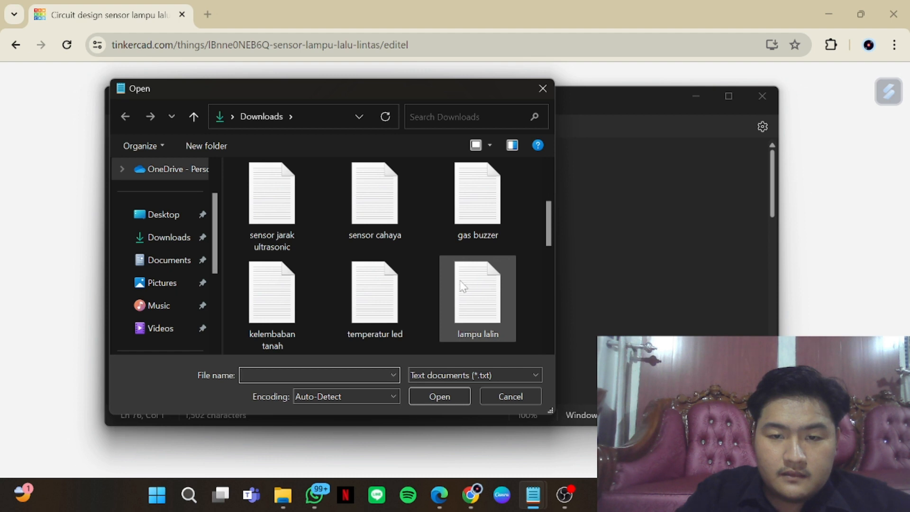
pyautogui.click(458, 308)
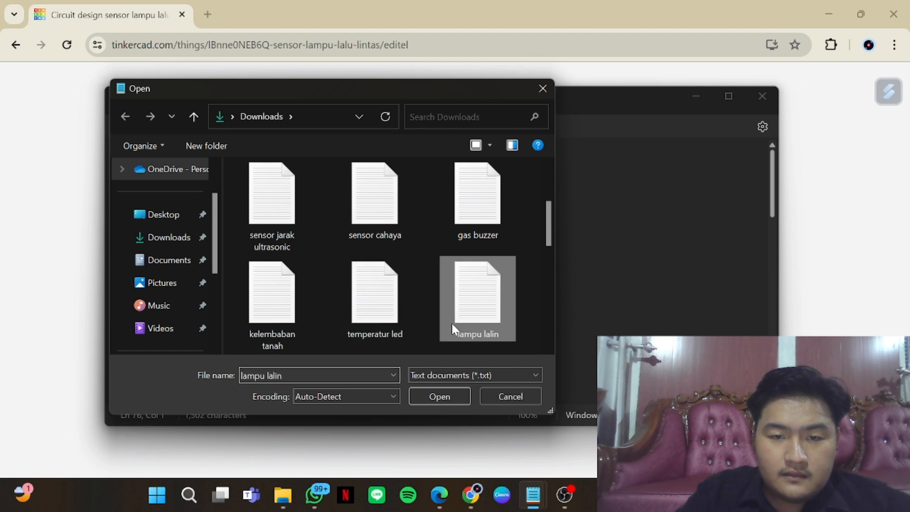
pyautogui.click(449, 401)
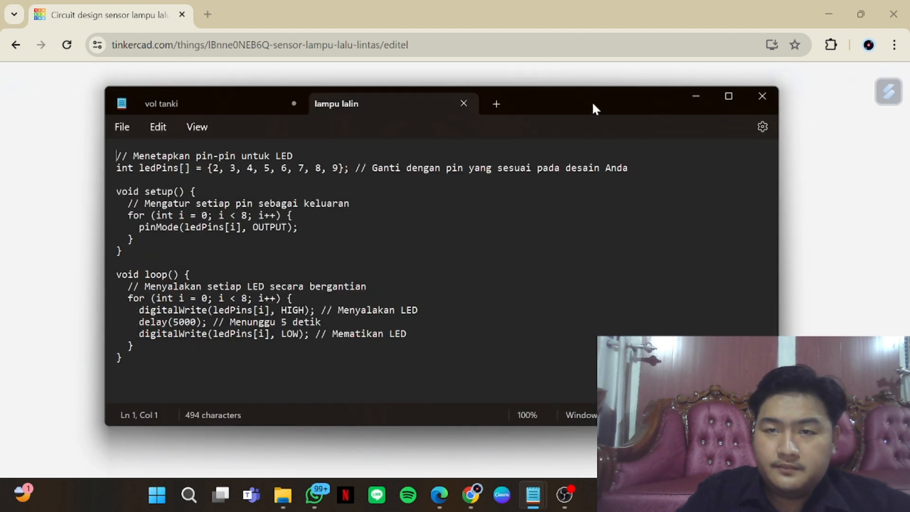
pyautogui.click(690, 99)
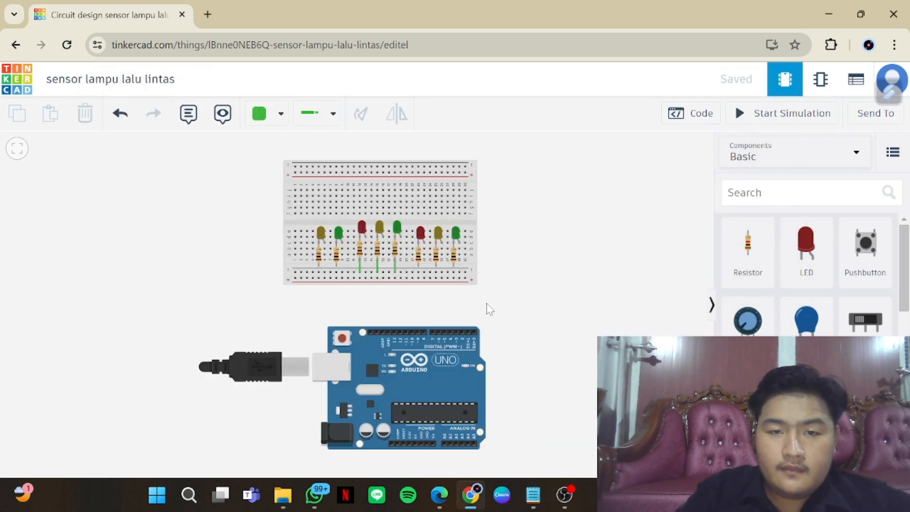
# Wire the anode of the rightmost green LED to digital pin D2 on the Arduino Uno
pyautogui.scroll(2, 506, 311)
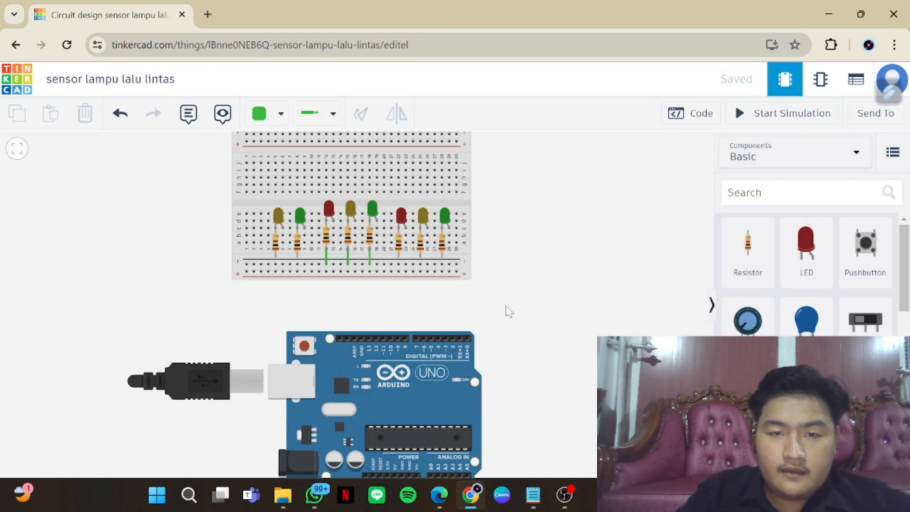
pyautogui.moveTo(512, 306); pyautogui.dragTo(524, 338)
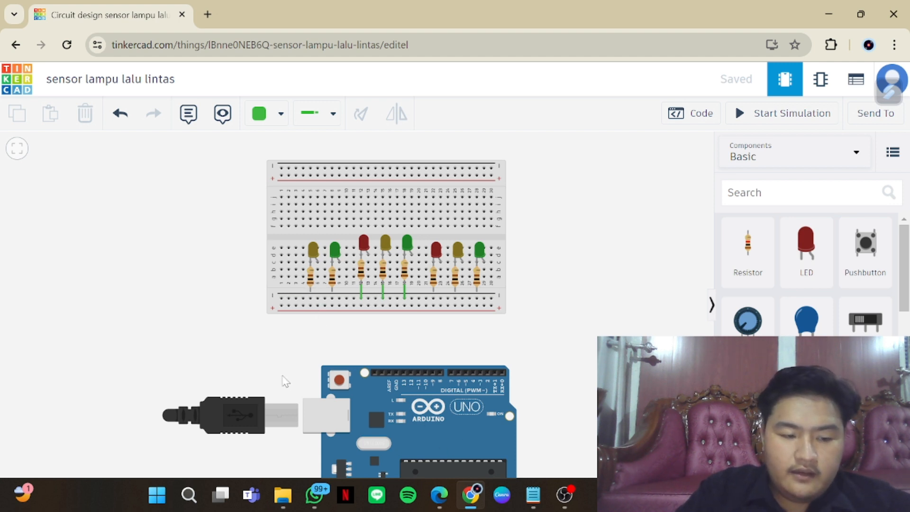
pyautogui.scroll(3, 370, 339)
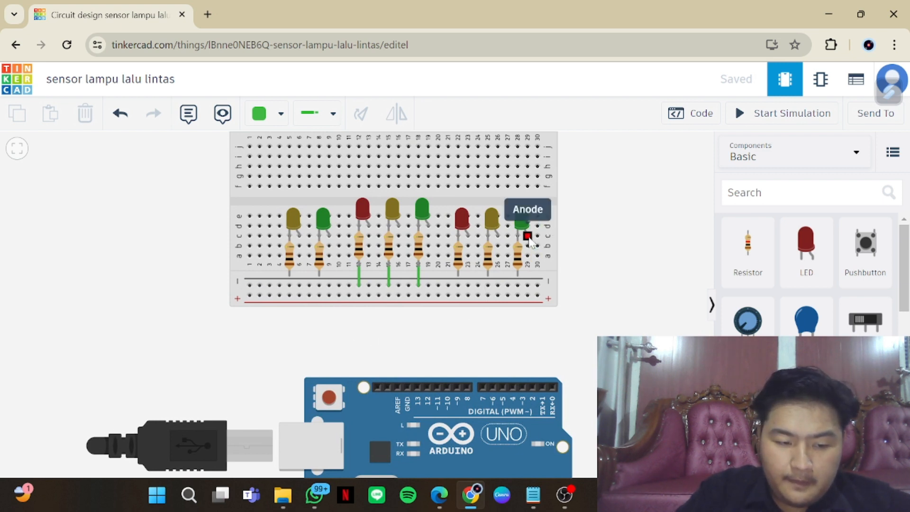
pyautogui.click(527, 236)
pyautogui.click(532, 387)
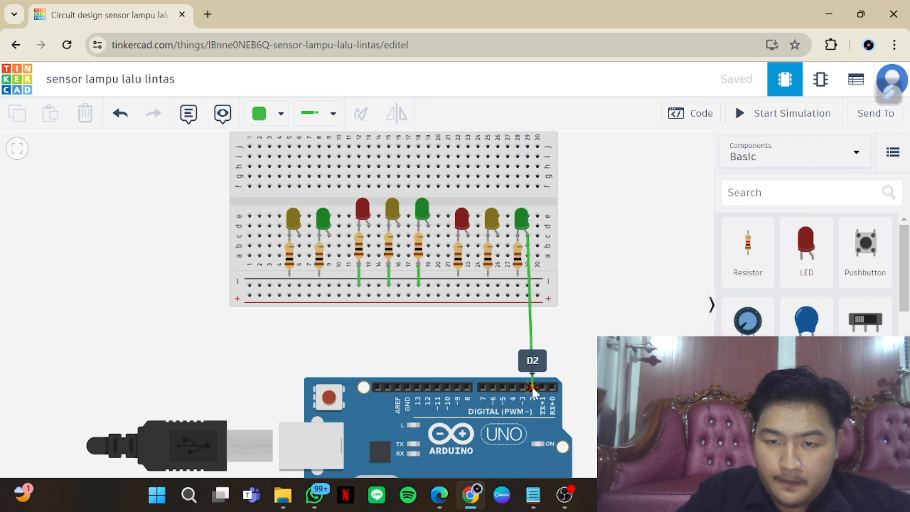
# Finish the rightmost green LED's wire at pin D2 and connect the three resistors of the rightmost LED group to the negative rail
pyautogui.click(533, 387)
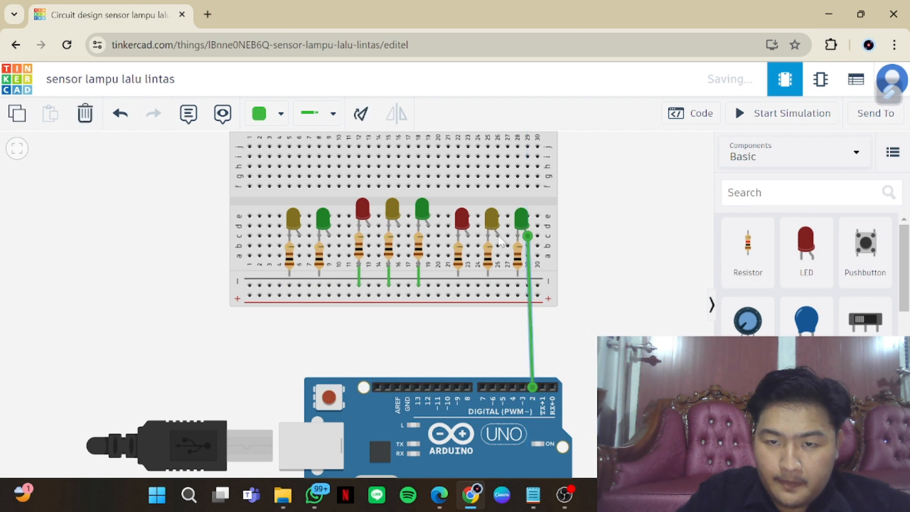
pyautogui.click(518, 271)
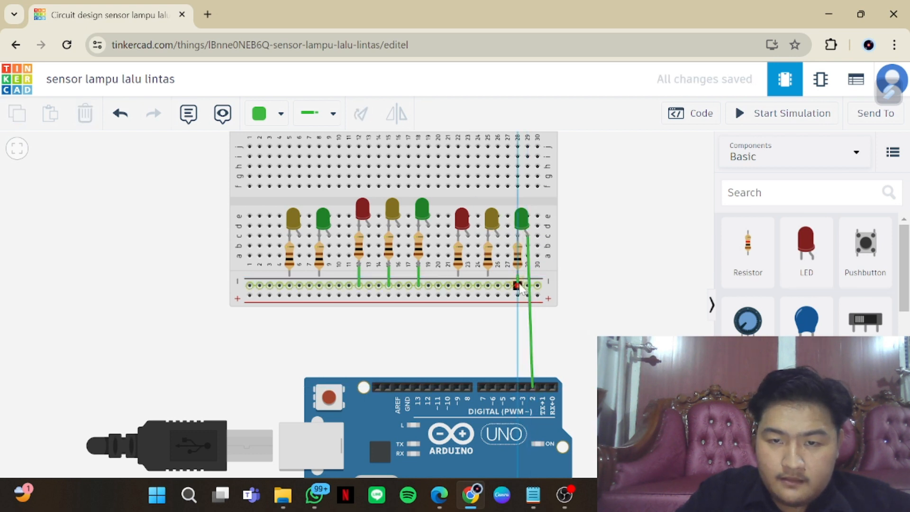
pyautogui.click(518, 285)
pyautogui.click(488, 271)
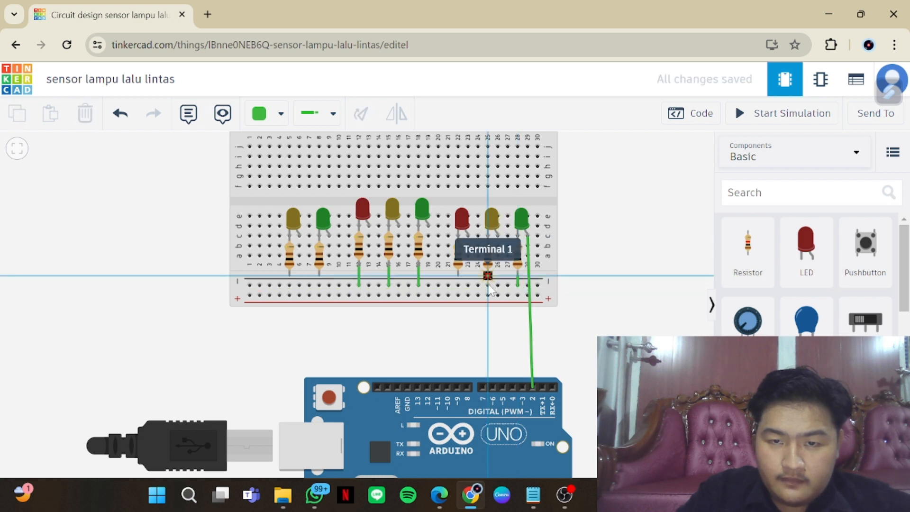
pyautogui.click(488, 285)
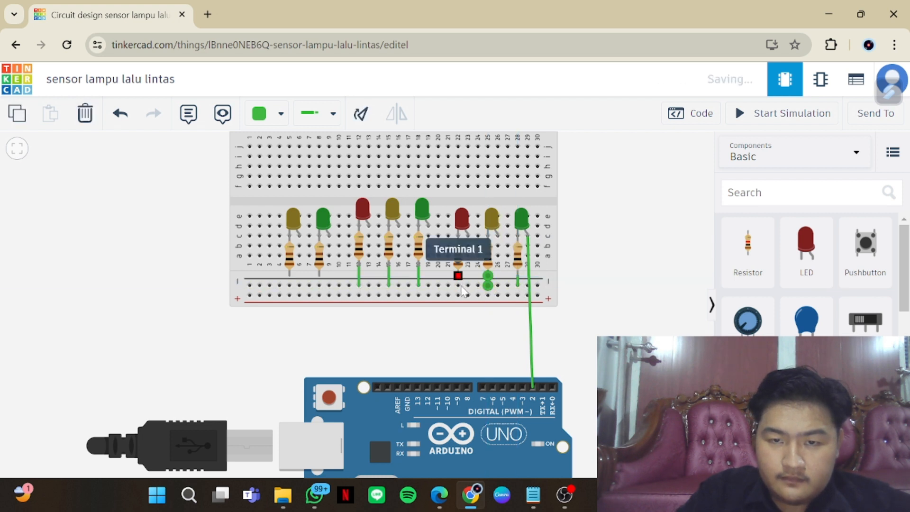
pyautogui.click(458, 275)
pyautogui.click(457, 285)
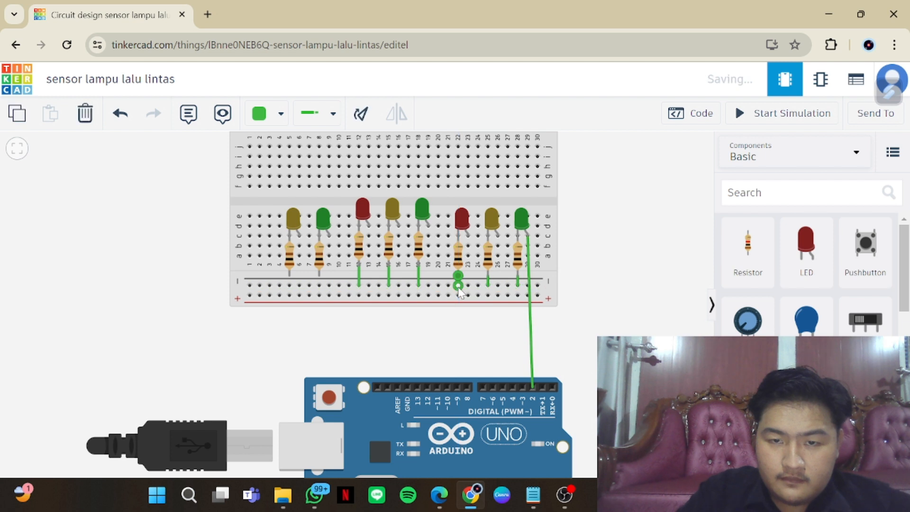
# Connect the resistors of the leftmost green and yellow LEDs to the breadboard's negative rail
pyautogui.click(319, 276)
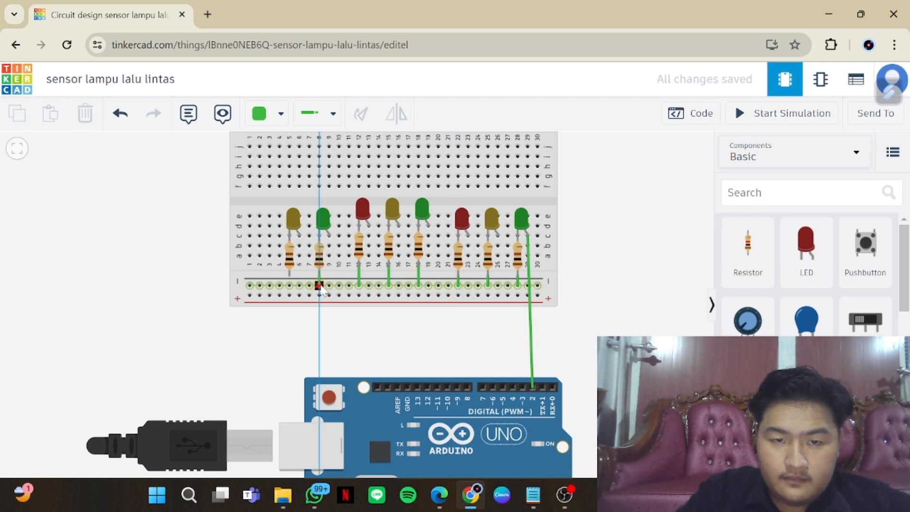
pyautogui.click(318, 285)
pyautogui.click(288, 276)
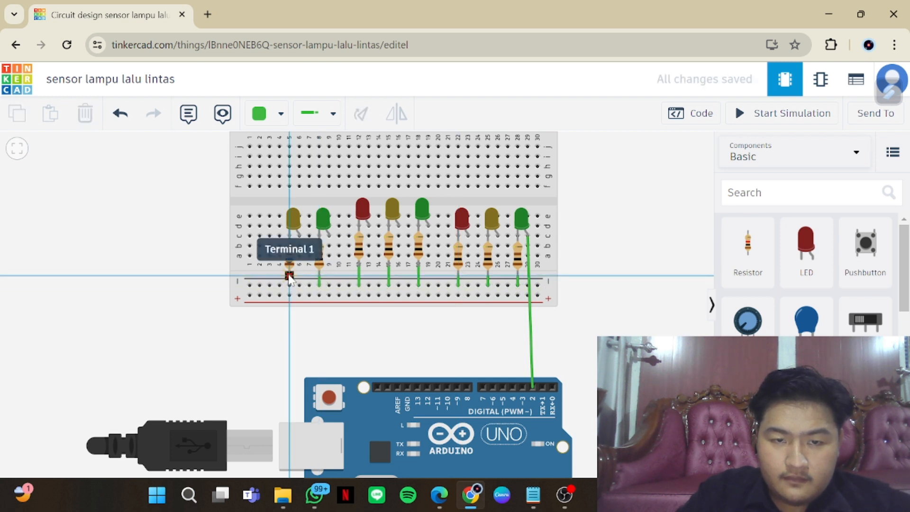
pyautogui.click(289, 285)
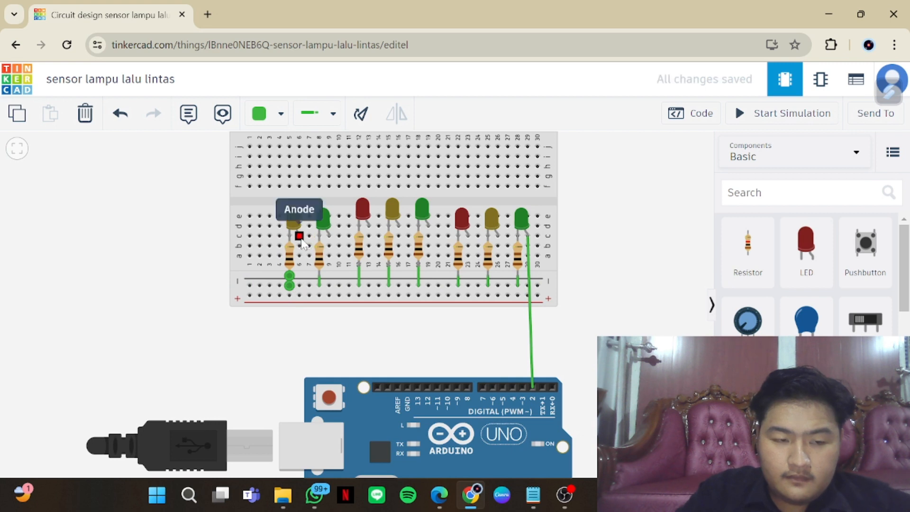
# Wire the leftmost yellow LED's anode to Arduino pin D9 and the adjacent green LED's anode to D8
pyautogui.click(298, 235)
pyautogui.click(456, 387)
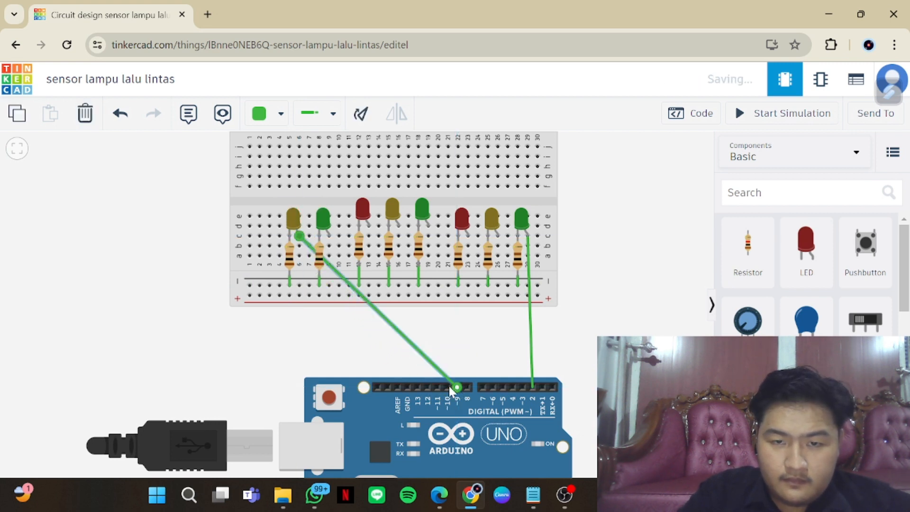
pyautogui.click(328, 232)
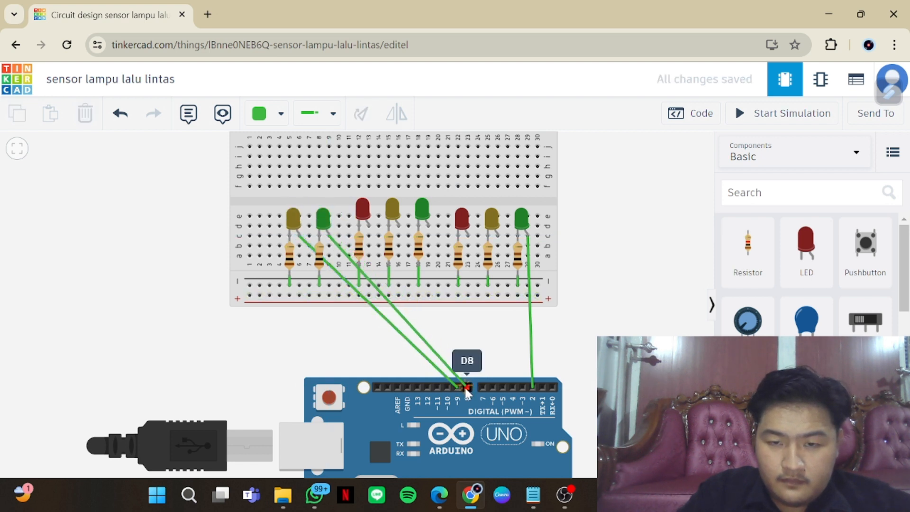
pyautogui.click(467, 388)
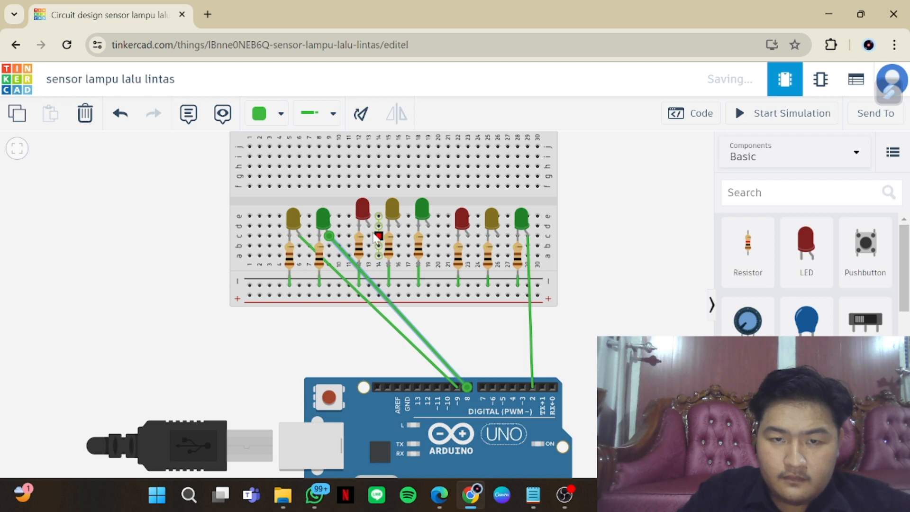
# Wire the middle group's red, yellow and green LED anodes to Arduino pins D7, D6 and D5 respectively
pyautogui.click(369, 223)
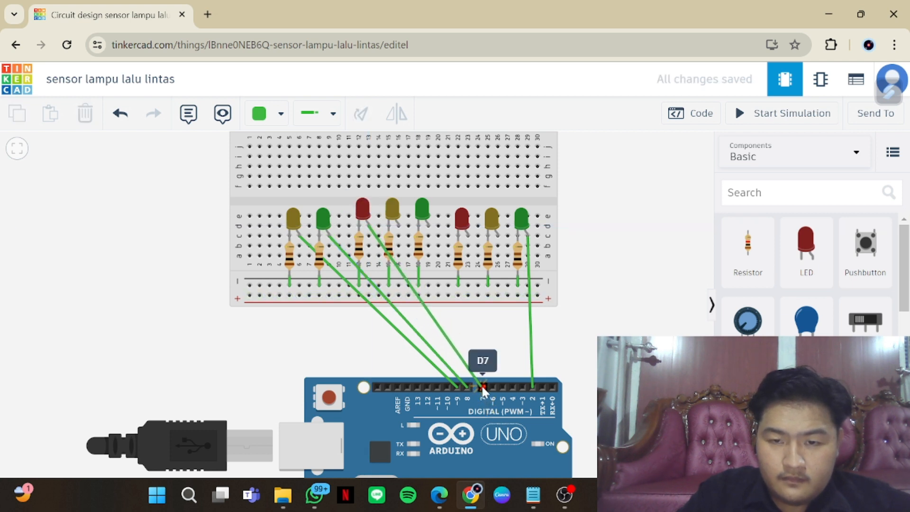
pyautogui.click(482, 387)
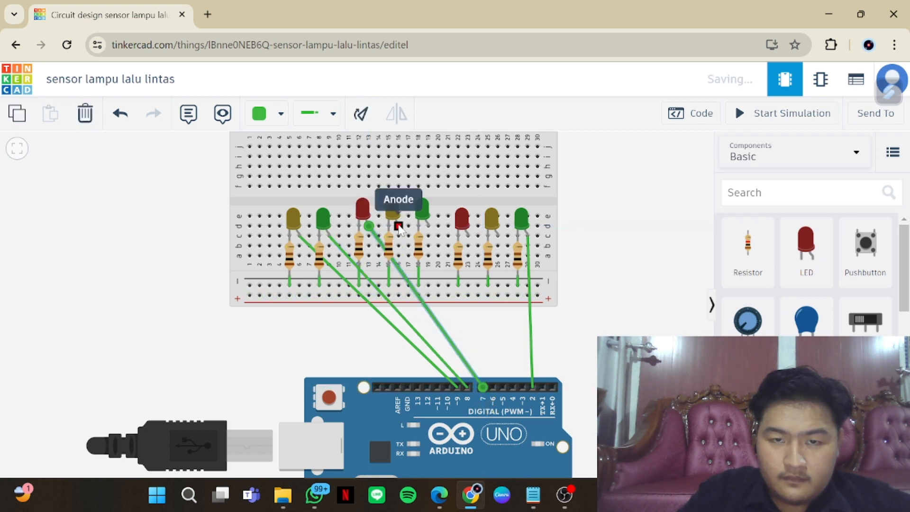
pyautogui.click(398, 225)
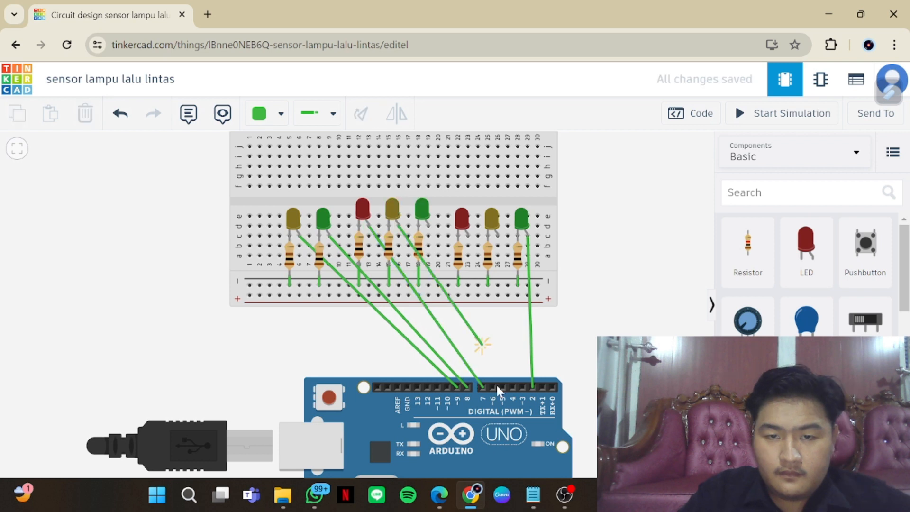
pyautogui.click(492, 387)
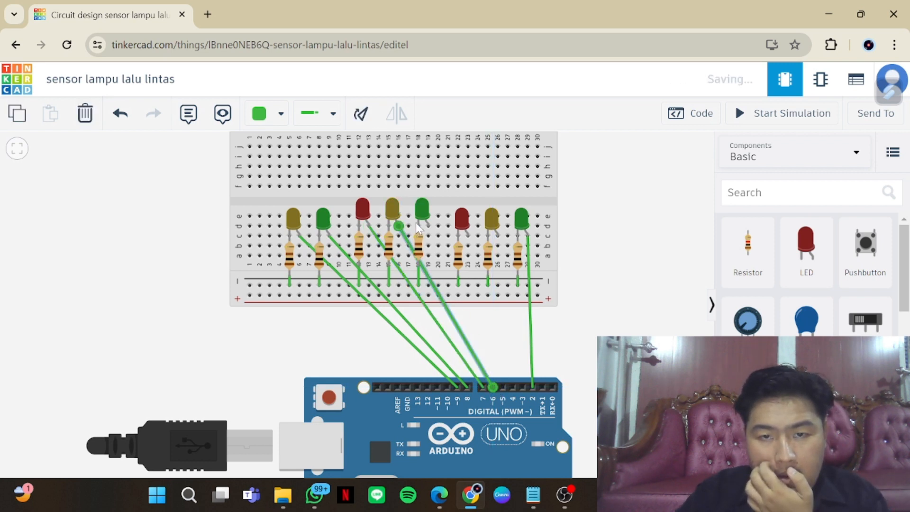
pyautogui.click(427, 225)
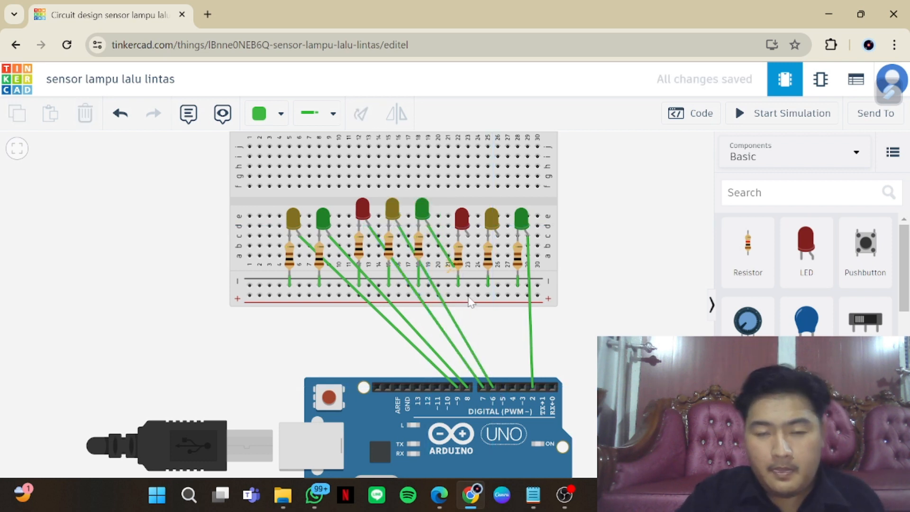
pyautogui.click(503, 387)
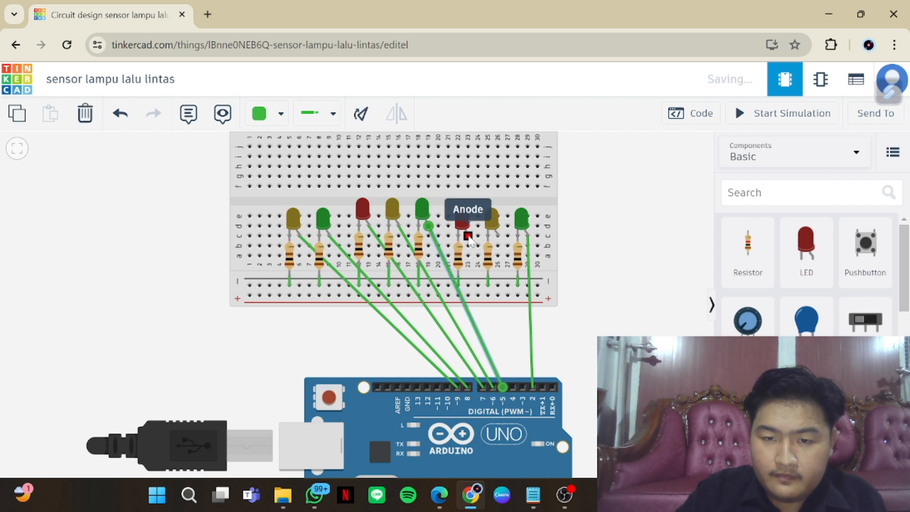
# Wire the rightmost group's red LED anode to Arduino pin D4 and its yellow LED anode to D3
pyautogui.click(468, 238)
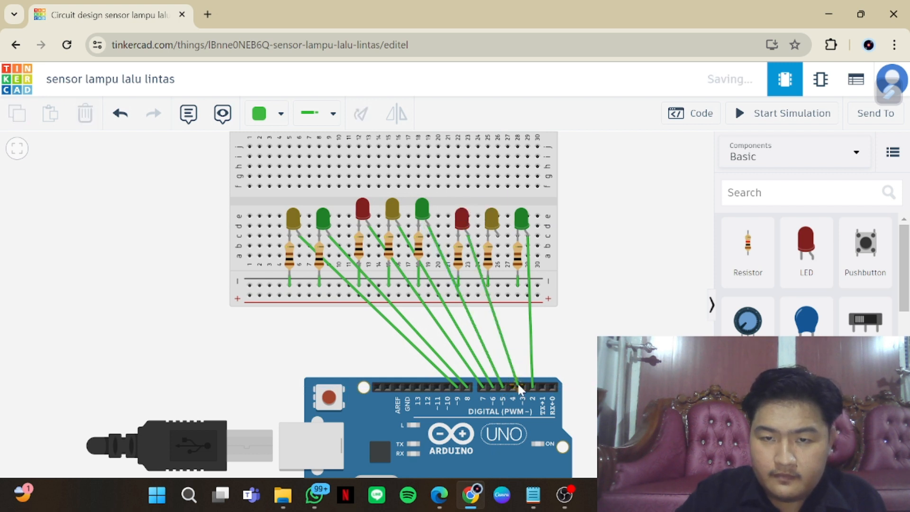
pyautogui.click(512, 388)
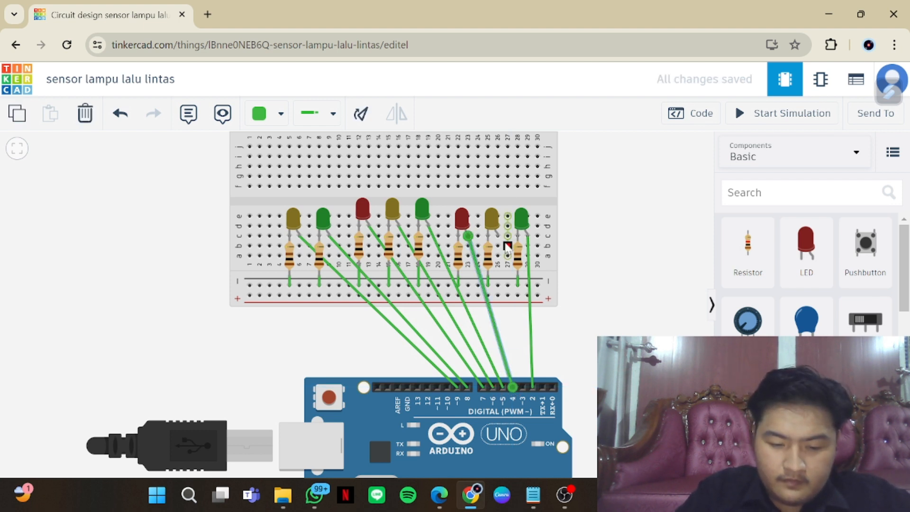
pyautogui.click(498, 236)
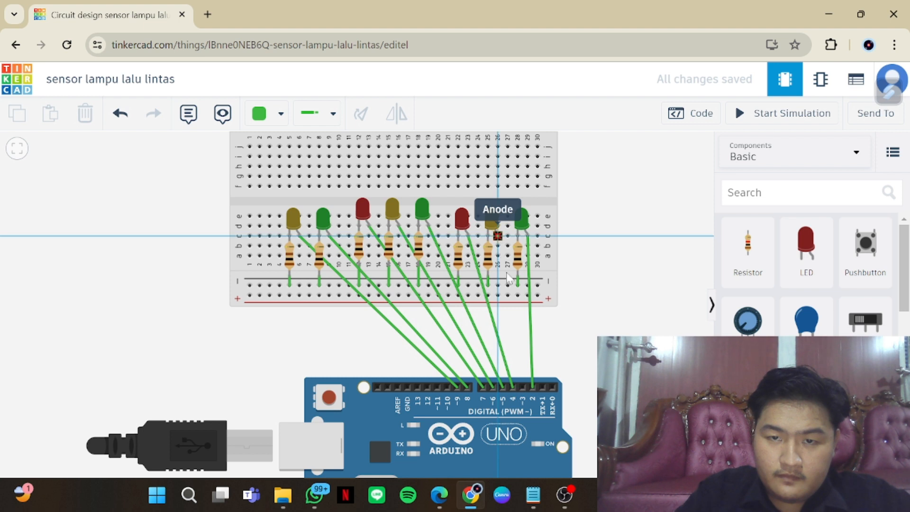
pyautogui.click(522, 387)
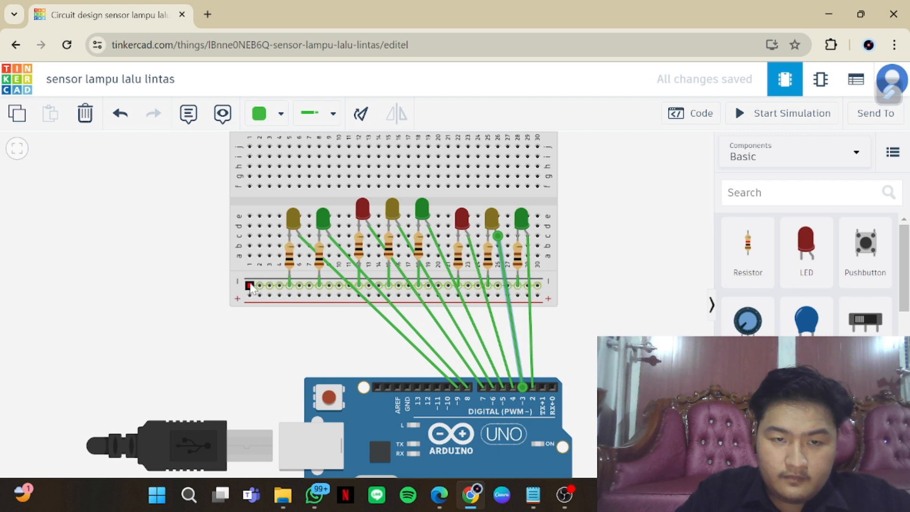
# Wire the negative rail at column 1 to the Arduino's GND pin beside pin 13 and bend the wire into a right angle
pyautogui.click(250, 285)
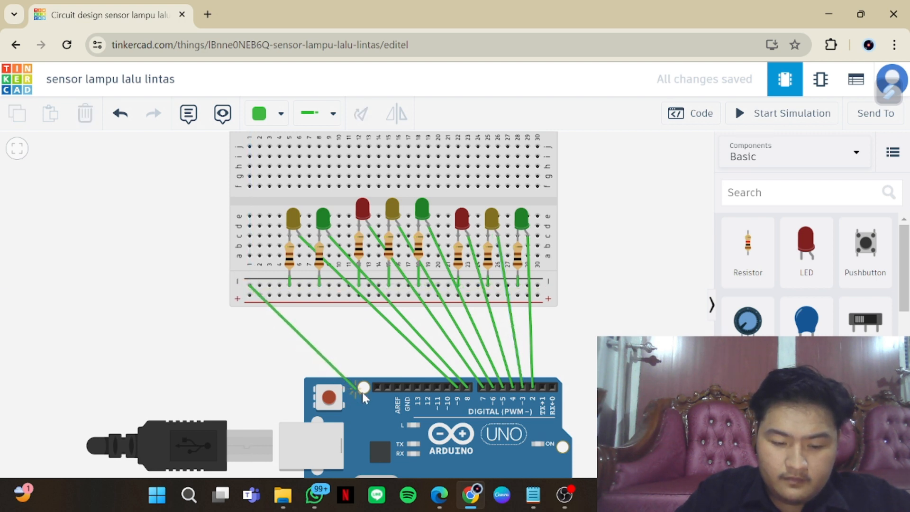
pyautogui.click(408, 388)
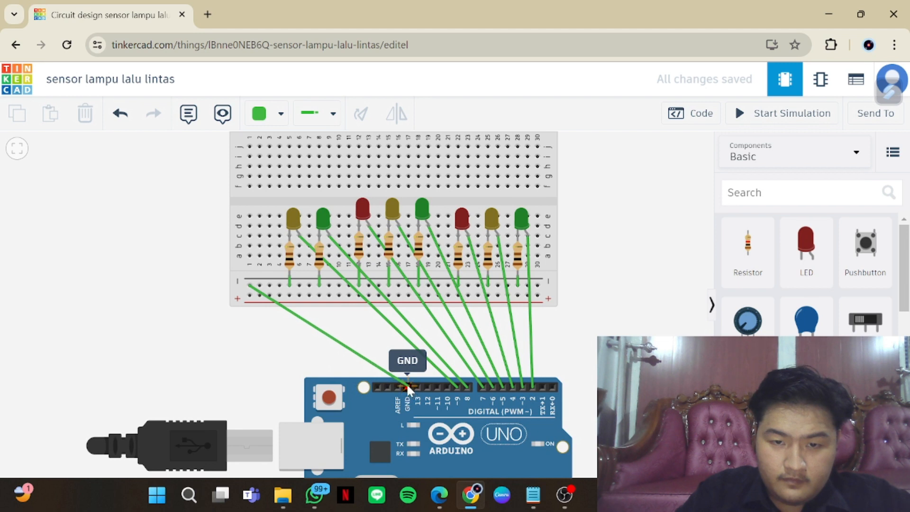
pyautogui.click(408, 388)
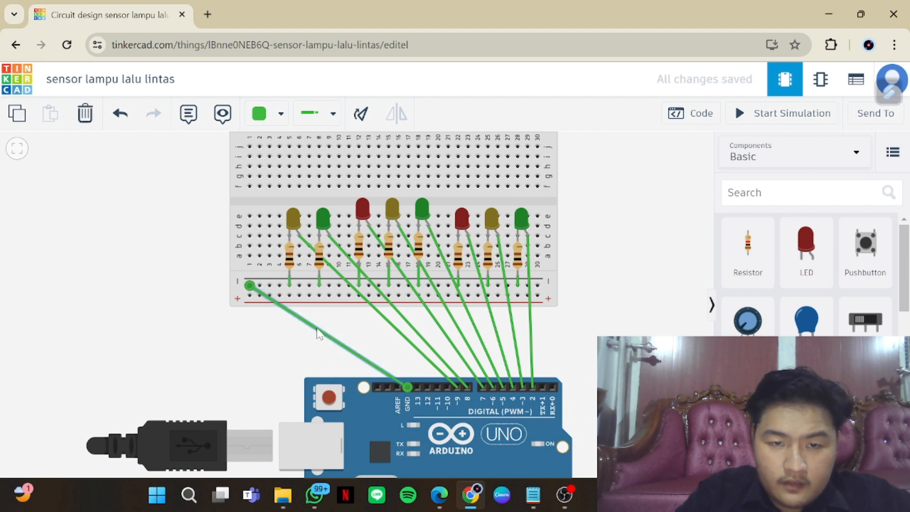
pyautogui.click(266, 362)
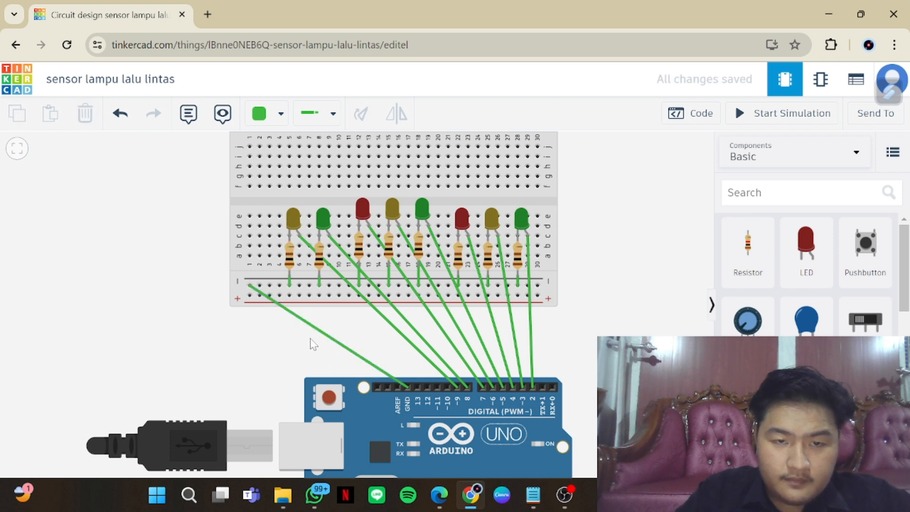
pyautogui.click(320, 333)
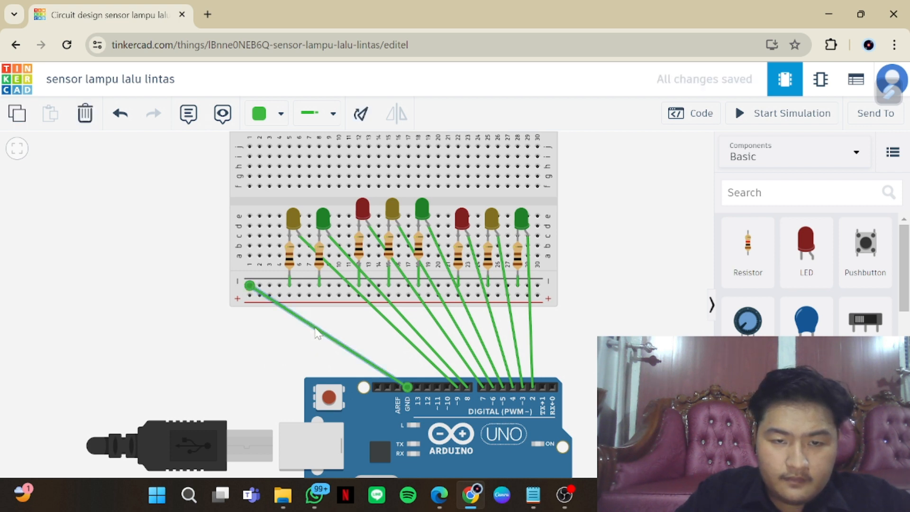
pyautogui.moveTo(318, 334); pyautogui.dragTo(250, 388)
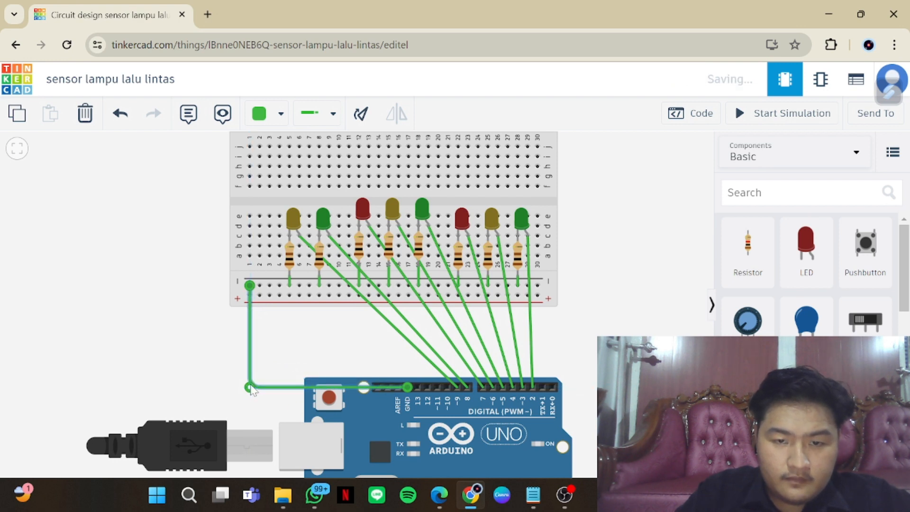
# Reroute the leftmost yellow LED's D9 wire with one bend straight below the LED and another just above the pin
pyautogui.click(378, 314)
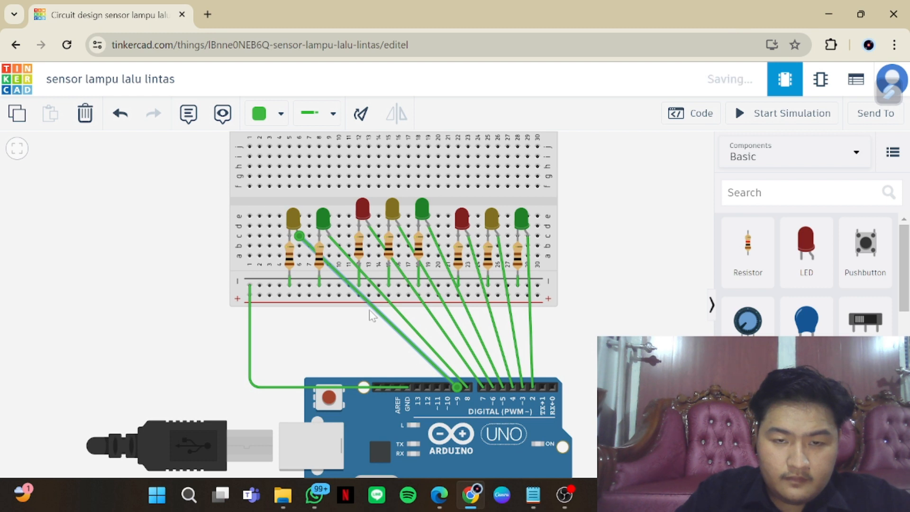
pyautogui.click(377, 320)
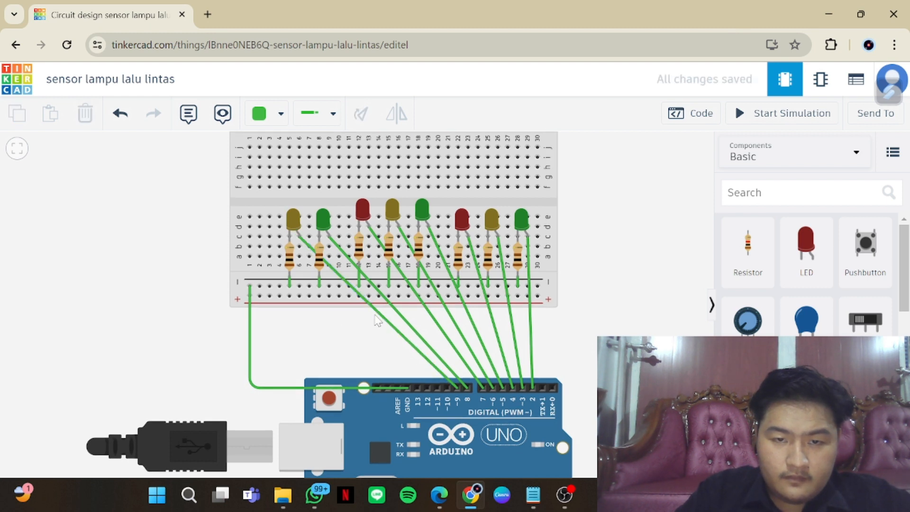
pyautogui.click(377, 312)
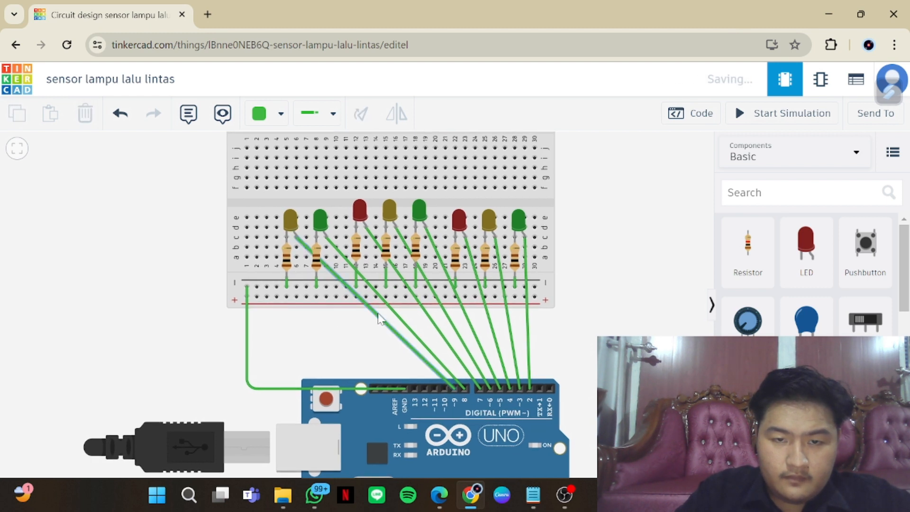
pyautogui.click(377, 320)
pyautogui.moveTo(377, 320); pyautogui.dragTo(300, 372)
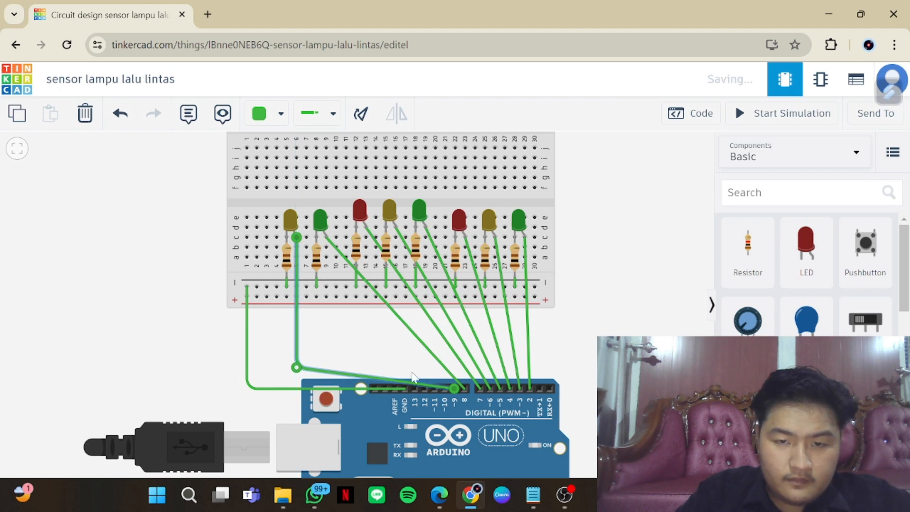
pyautogui.click(435, 385)
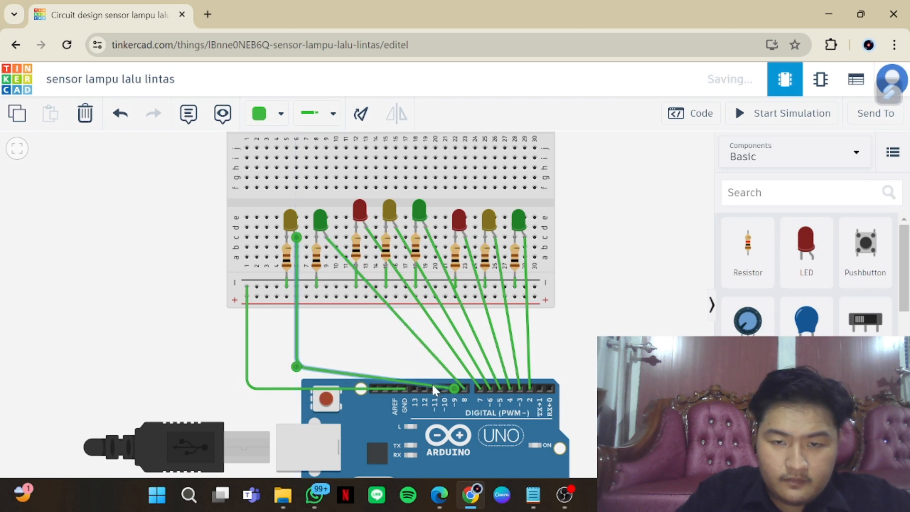
pyautogui.moveTo(433, 386); pyautogui.dragTo(451, 373)
# Reroute the leftmost green LED's D8 wire with one bend straight below the LED and another directly above pin 8
pyautogui.click(374, 287)
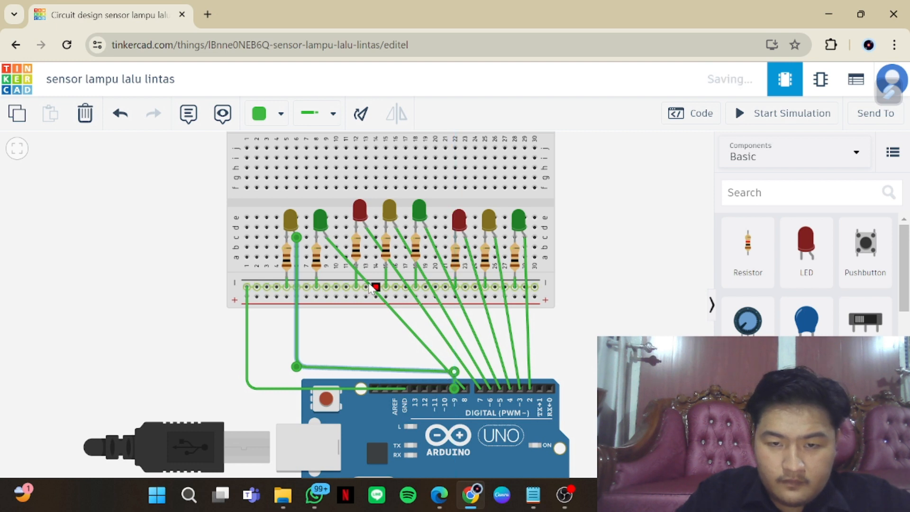
pyautogui.moveTo(371, 288); pyautogui.dragTo(325, 361)
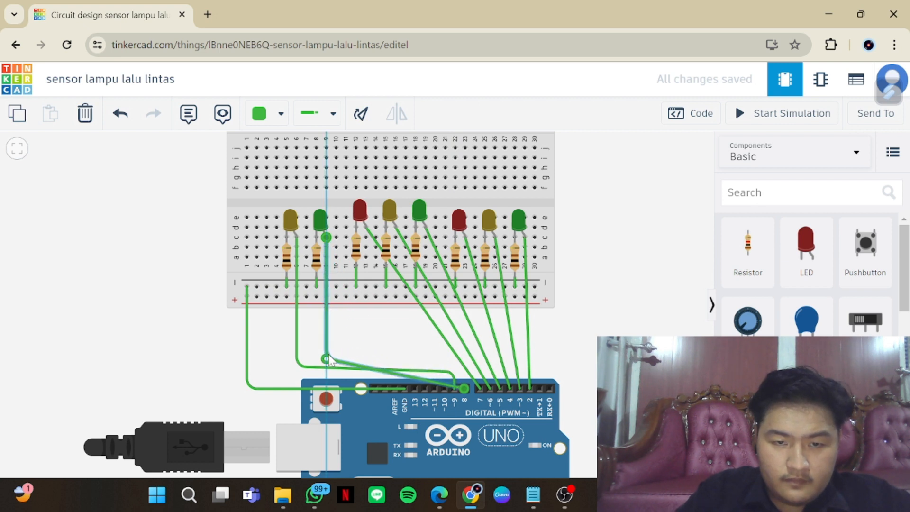
pyautogui.scroll(2, 329, 360)
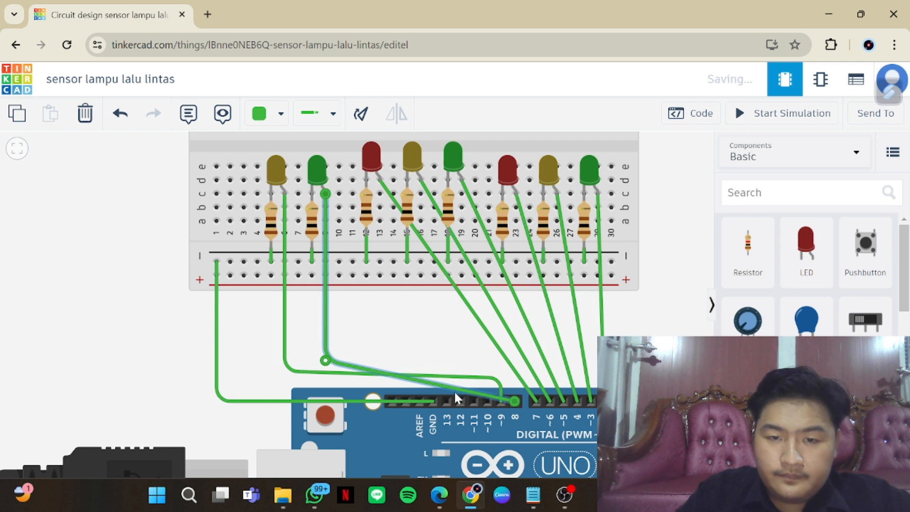
pyautogui.moveTo(460, 389)
pyautogui.mouseDown()
pyautogui.moveTo(474, 378)
pyautogui.moveTo(458, 389)
pyautogui.mouseUp()
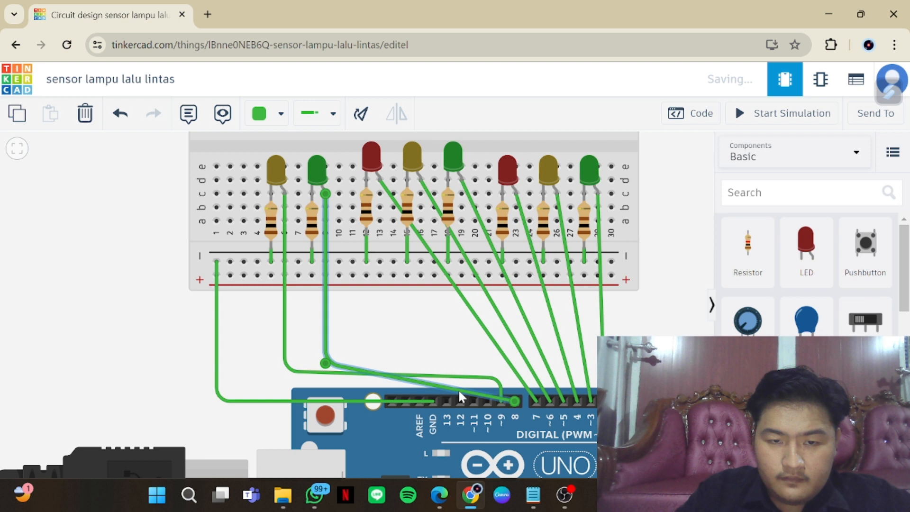
pyautogui.click(442, 331)
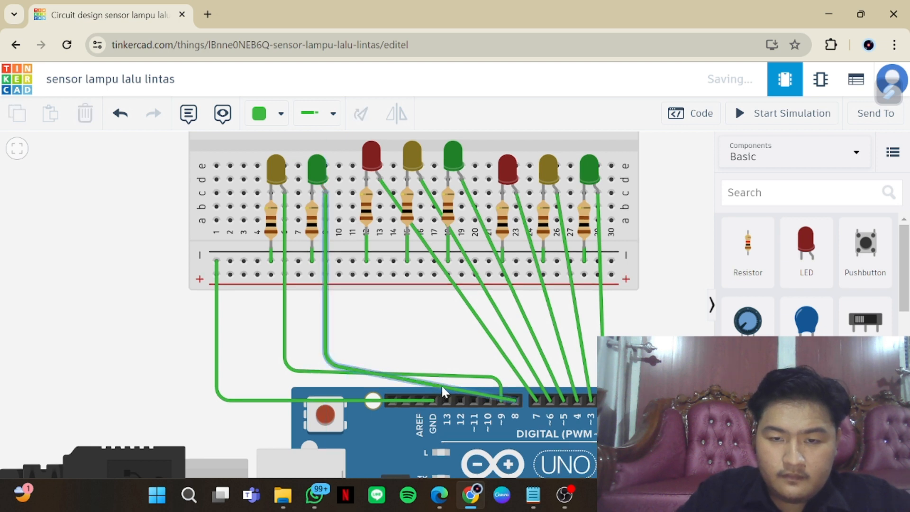
pyautogui.click(442, 385)
pyautogui.moveTo(443, 384); pyautogui.dragTo(515, 372)
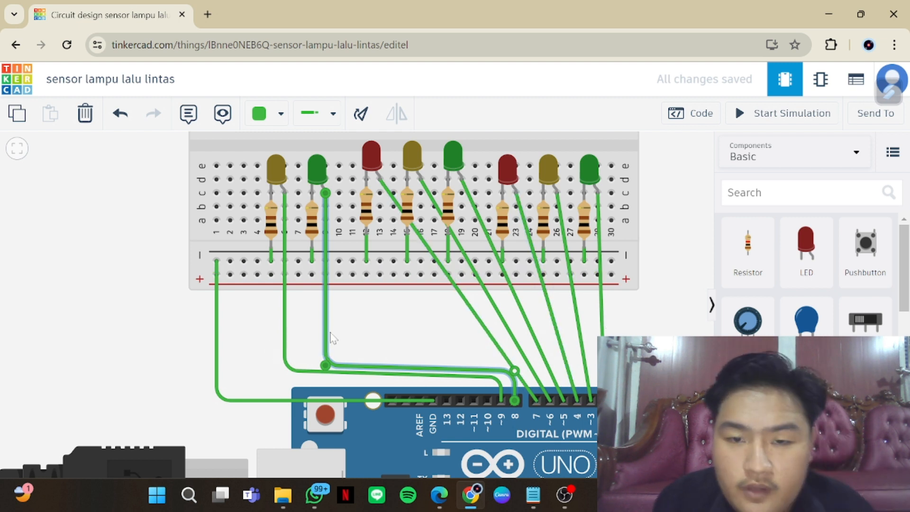
# Reroute the middle group's red LED D7 wire with one bend below the LED and another directly above pin 7
pyautogui.click(473, 314)
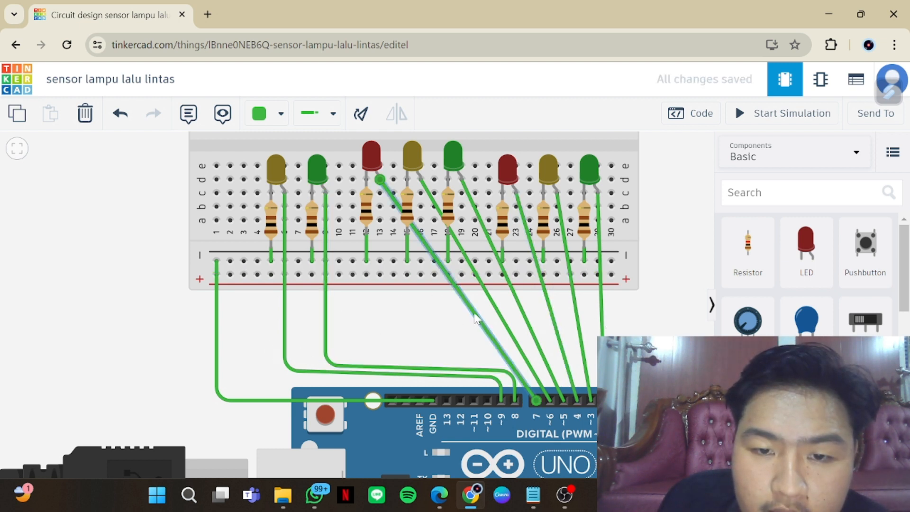
pyautogui.moveTo(474, 314); pyautogui.dragTo(373, 356)
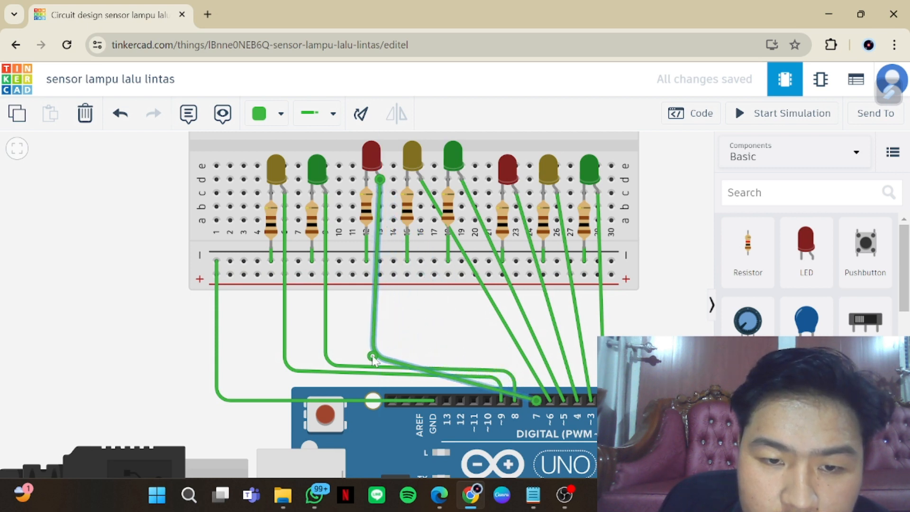
pyautogui.click(471, 383)
pyautogui.click(470, 383)
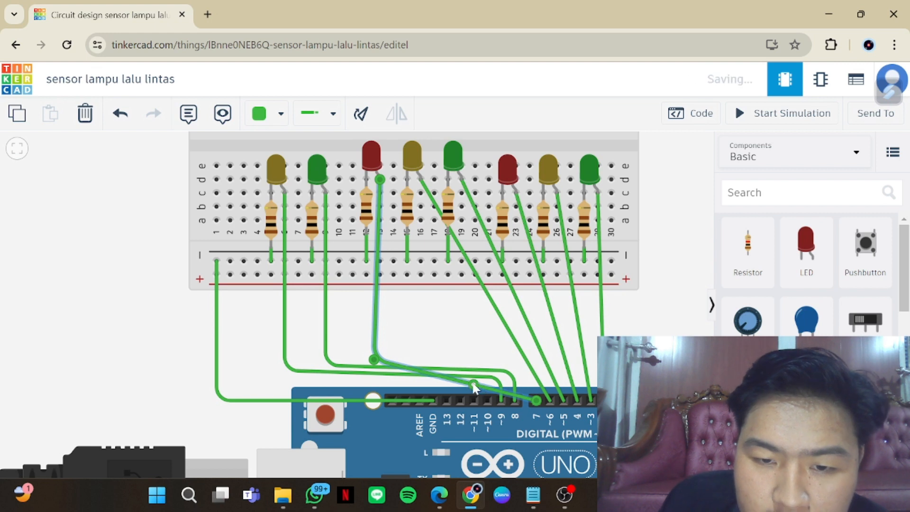
pyautogui.moveTo(477, 388); pyautogui.dragTo(536, 367)
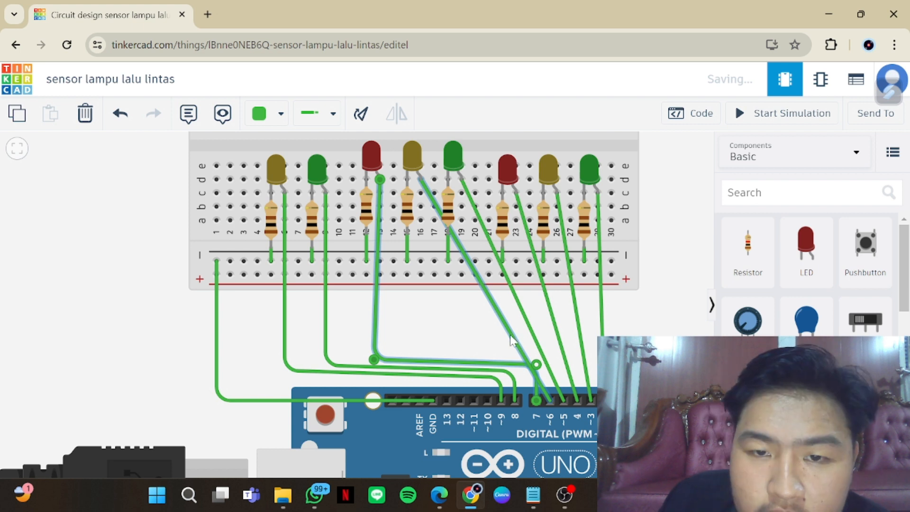
# Reroute the middle group's yellow LED D6 wire with one bend below the LED and another just above pin 6
pyautogui.click(517, 340)
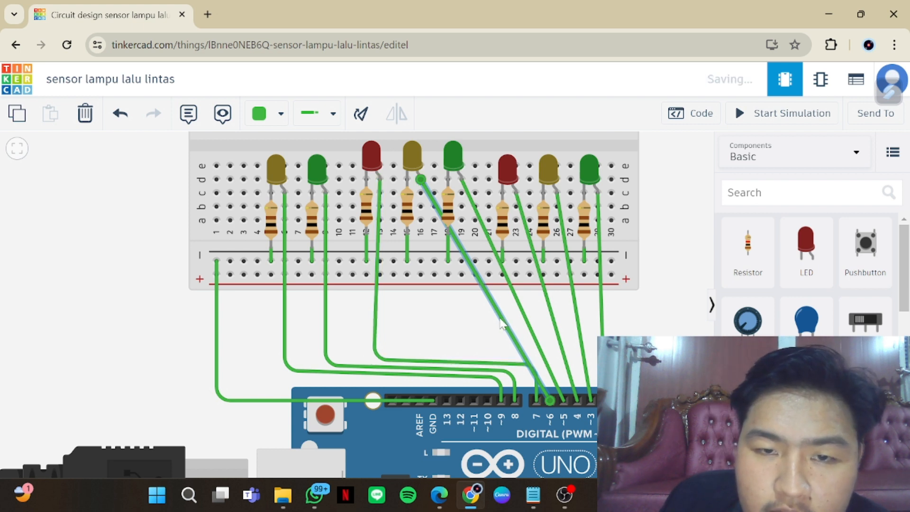
pyautogui.click(490, 299)
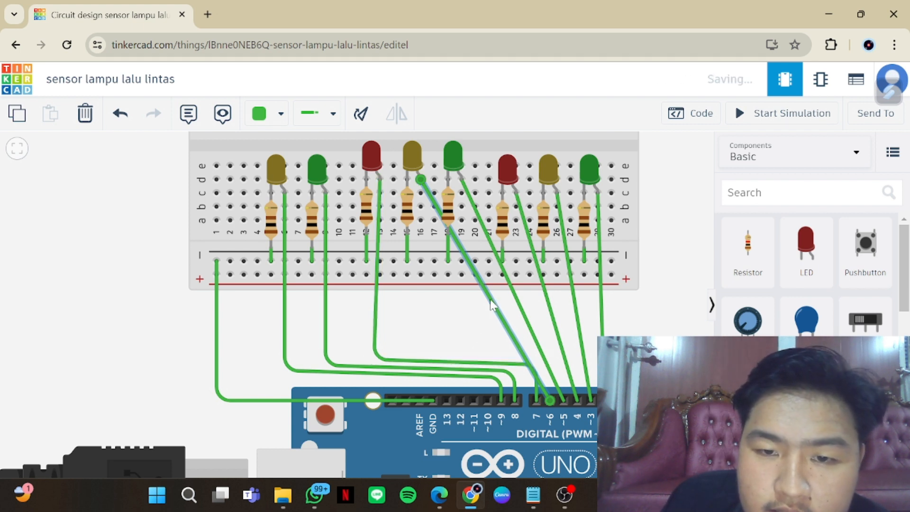
pyautogui.moveTo(491, 299); pyautogui.dragTo(421, 355)
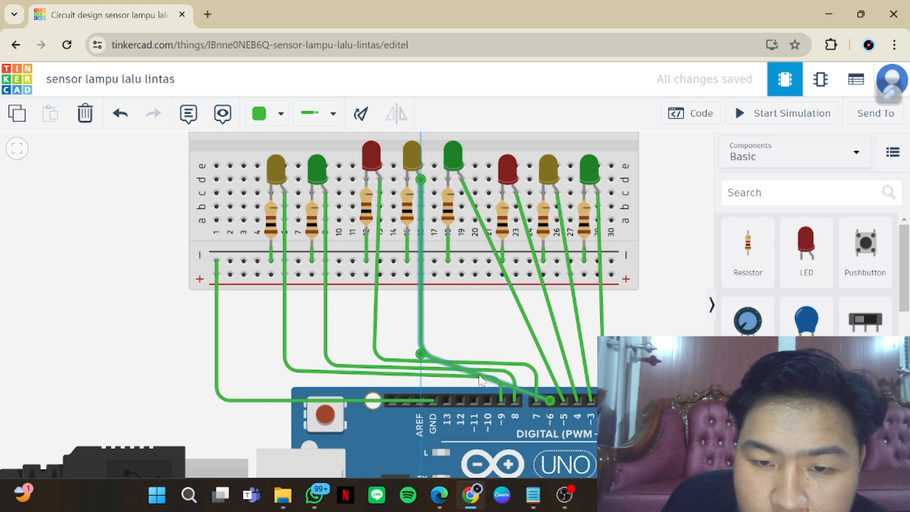
pyautogui.moveTo(477, 372); pyautogui.dragTo(547, 360)
pyautogui.moveTo(547, 359); pyautogui.dragTo(546, 357)
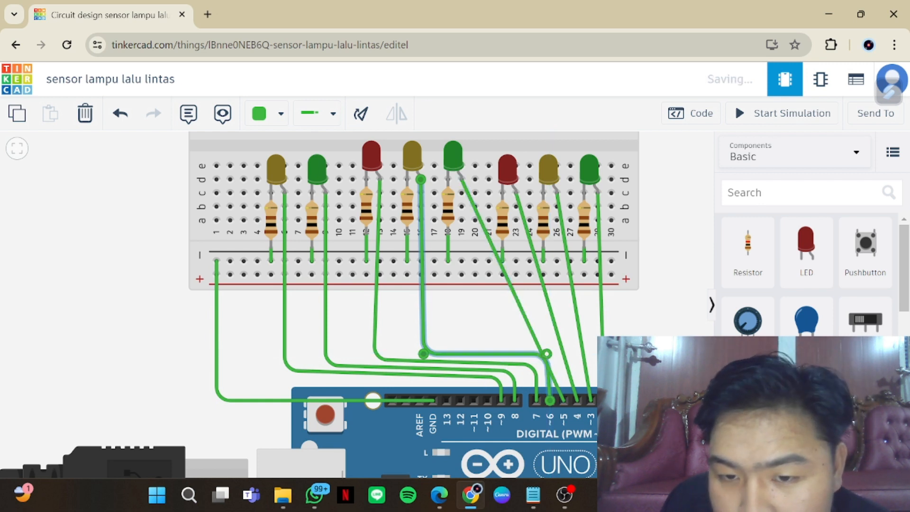
# Reroute the middle group's green LED D5 wire with one bend below the LED and another just above pin 5
pyautogui.click(528, 322)
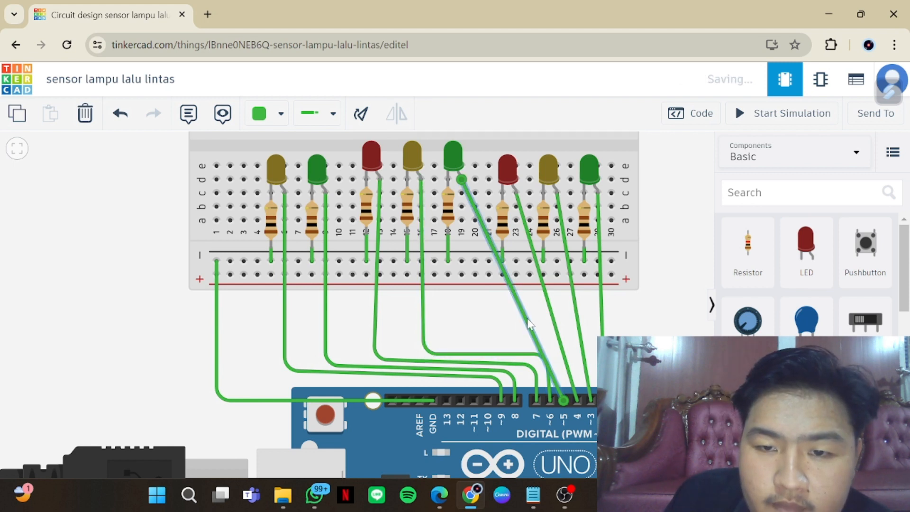
pyautogui.doubleClick(523, 311)
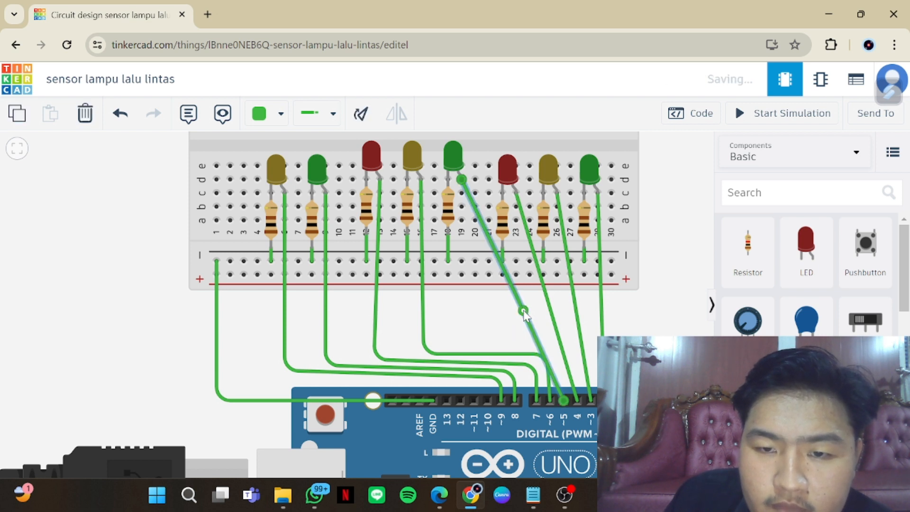
pyautogui.moveTo(523, 308); pyautogui.dragTo(461, 349)
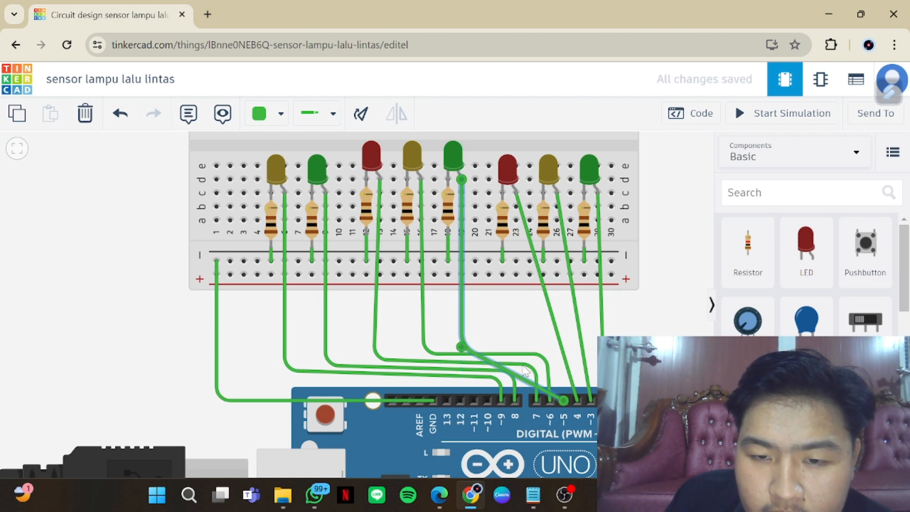
pyautogui.hotkey('ctrl', 'z')
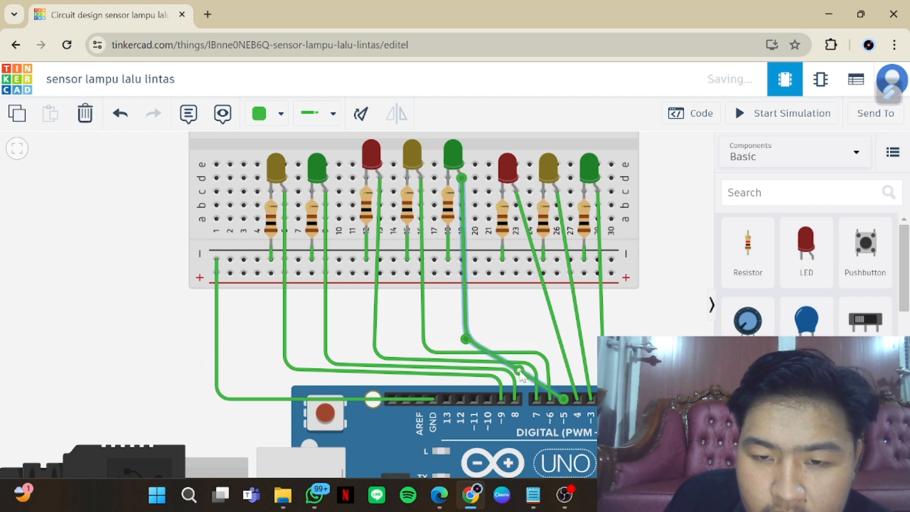
pyautogui.moveTo(519, 370); pyautogui.dragTo(559, 343)
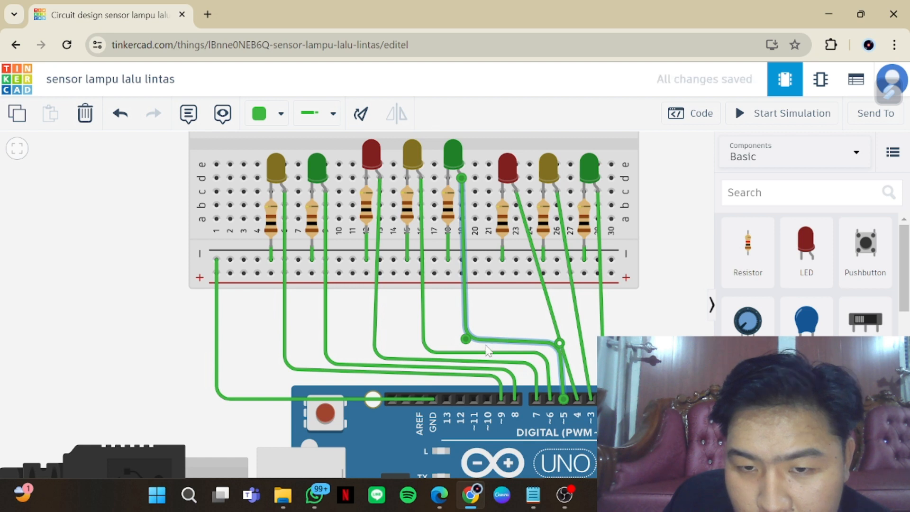
pyautogui.moveTo(466, 339); pyautogui.dragTo(470, 342)
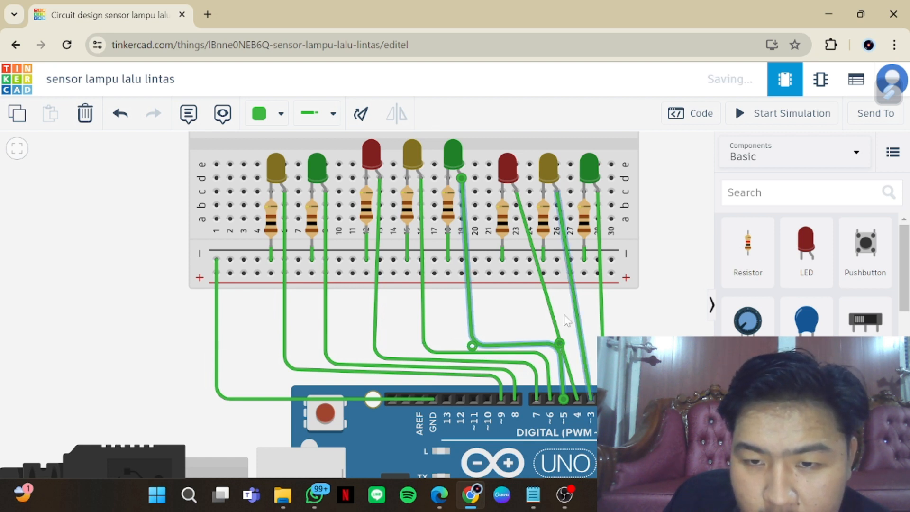
# Reroute the rightmost group's red LED D4 wire with one bend straight below the LED and another above pin 4
pyautogui.click(549, 312)
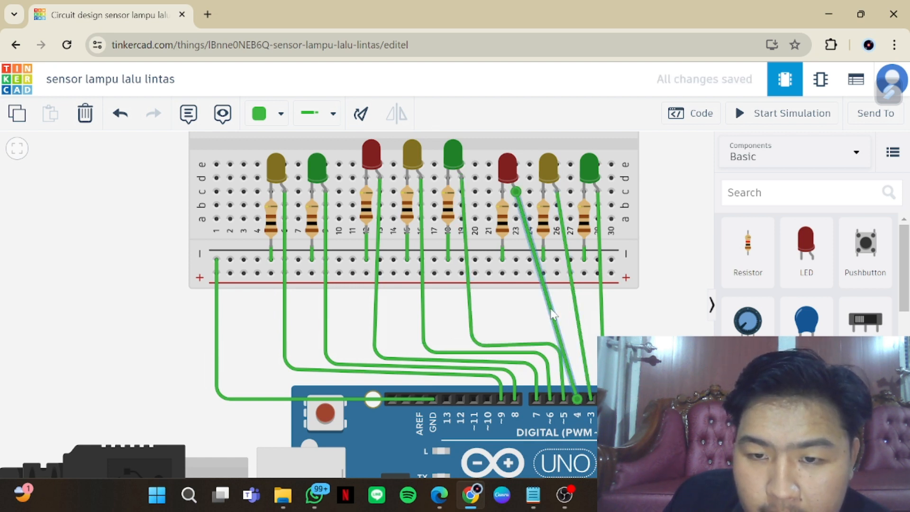
pyautogui.moveTo(553, 313); pyautogui.dragTo(515, 335)
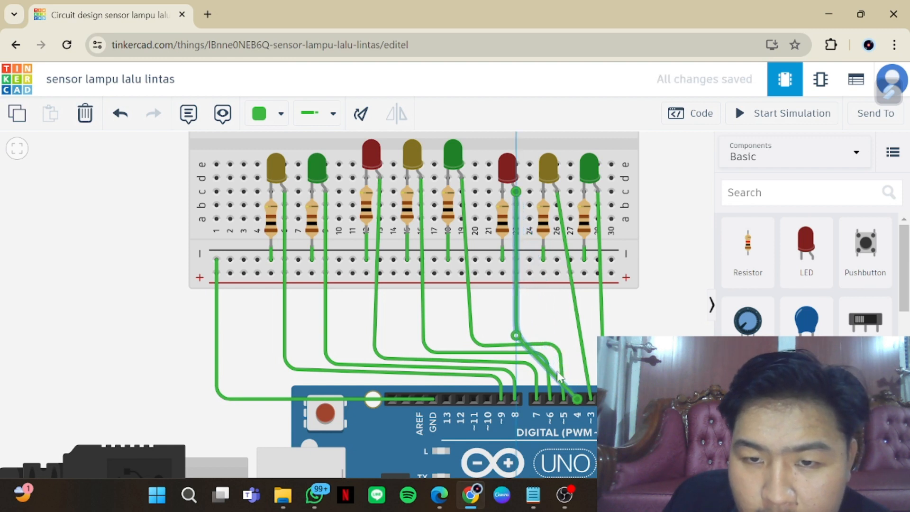
pyautogui.moveTo(556, 371); pyautogui.dragTo(557, 327)
# Reroute the rightmost group's yellow LED D3 wire with one bend straight below the LED and another above pin 3
pyautogui.click(579, 337)
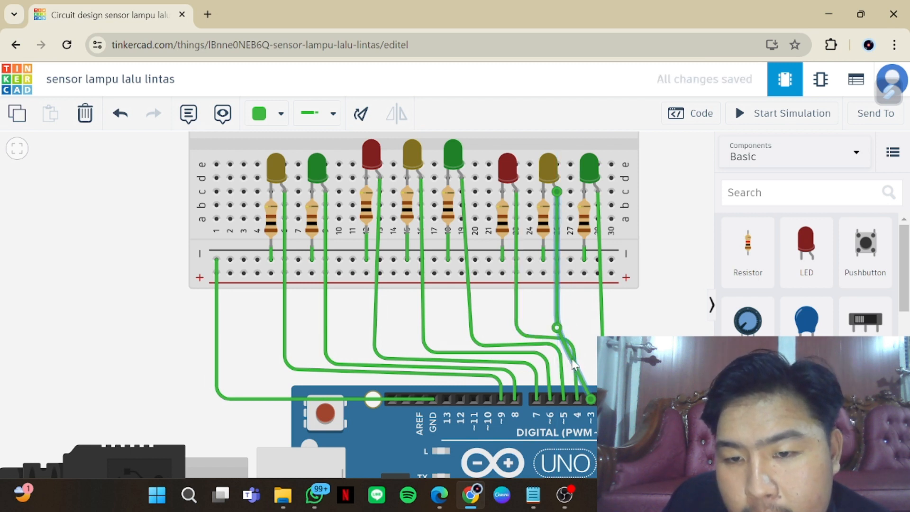
pyautogui.moveTo(573, 359); pyautogui.dragTo(574, 360)
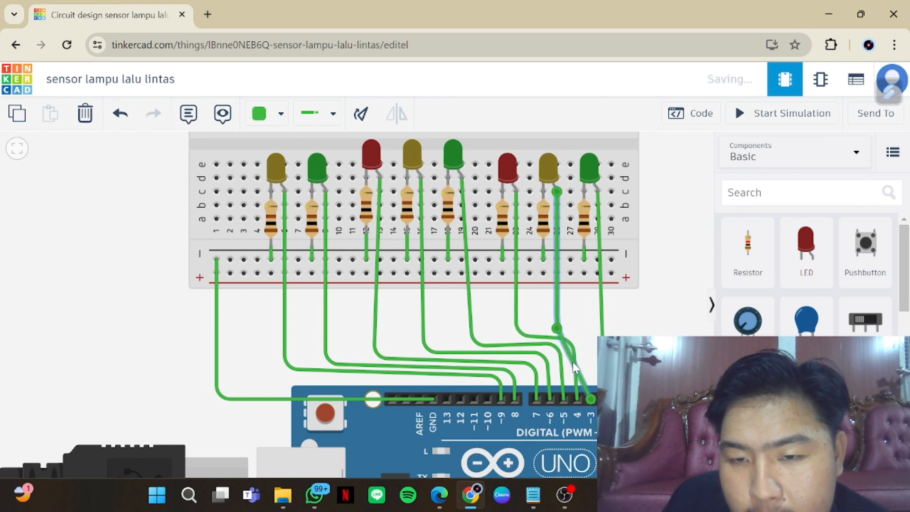
pyautogui.click(573, 362)
pyautogui.moveTo(575, 362); pyautogui.dragTo(591, 334)
pyautogui.click(638, 318)
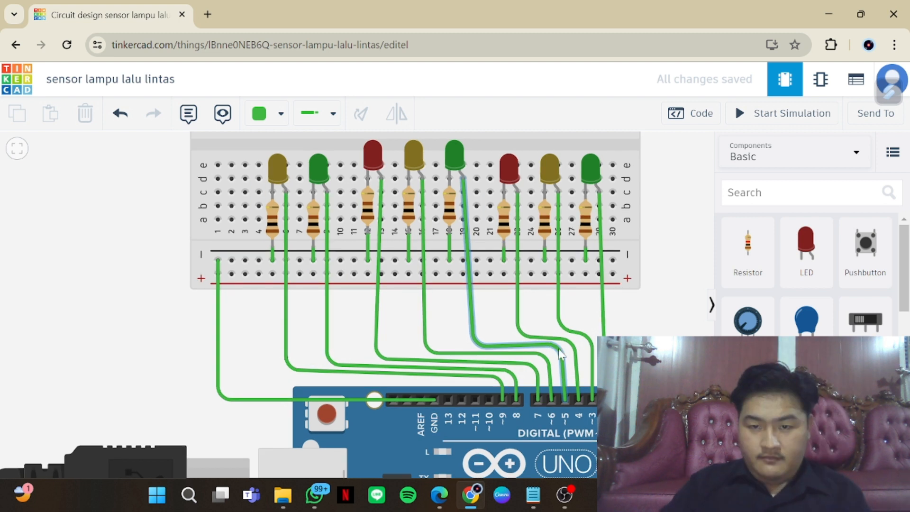
# Align the middle green LED's D5 wire bends with its LED and pin, and lower the D6 wire's bend slightly above pin 6
pyautogui.moveTo(558, 348); pyautogui.dragTo(559, 354)
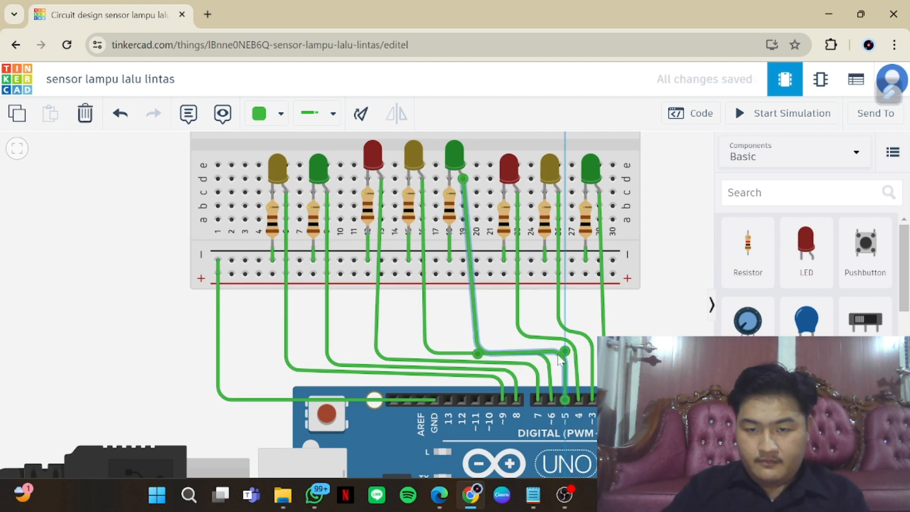
pyautogui.moveTo(483, 354); pyautogui.dragTo(470, 345)
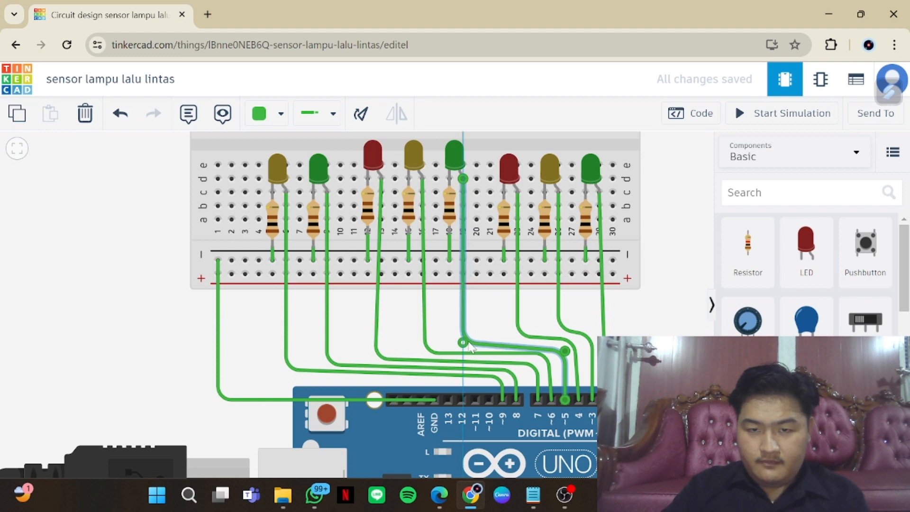
pyautogui.click(540, 356)
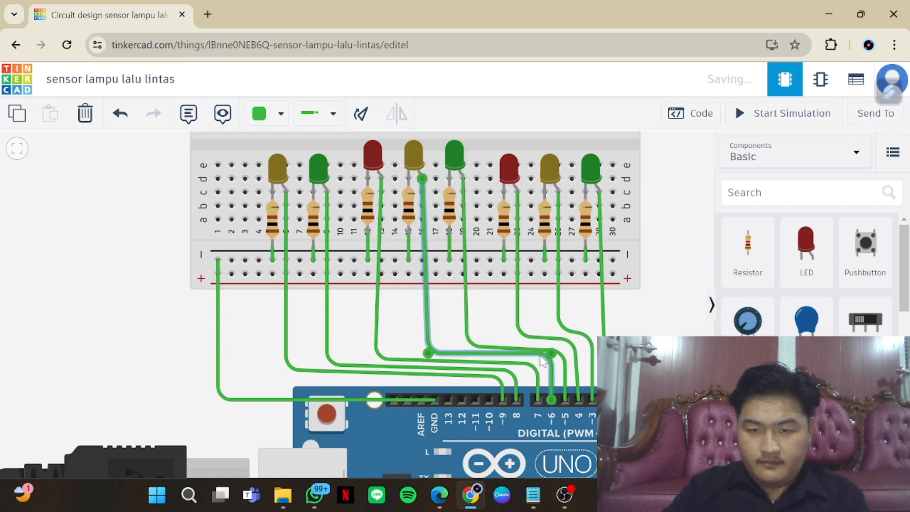
pyautogui.moveTo(551, 354); pyautogui.dragTo(547, 358)
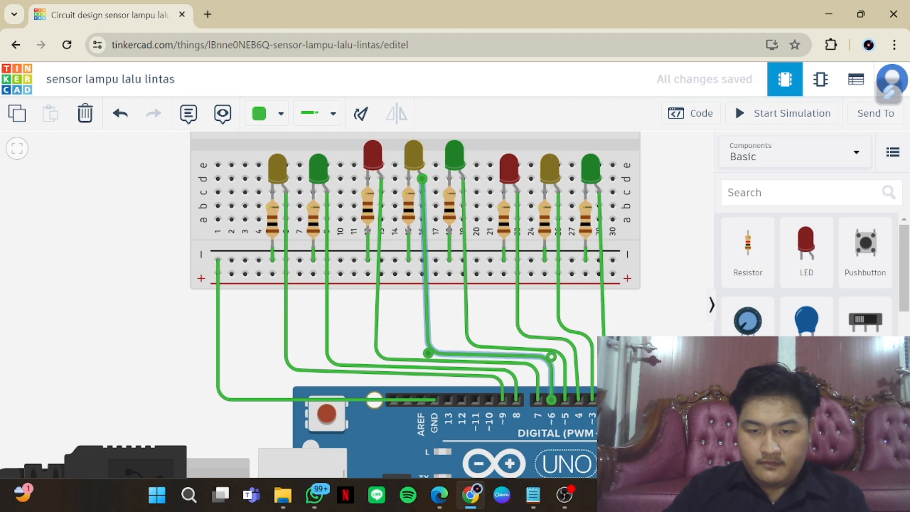
pyautogui.click(586, 353)
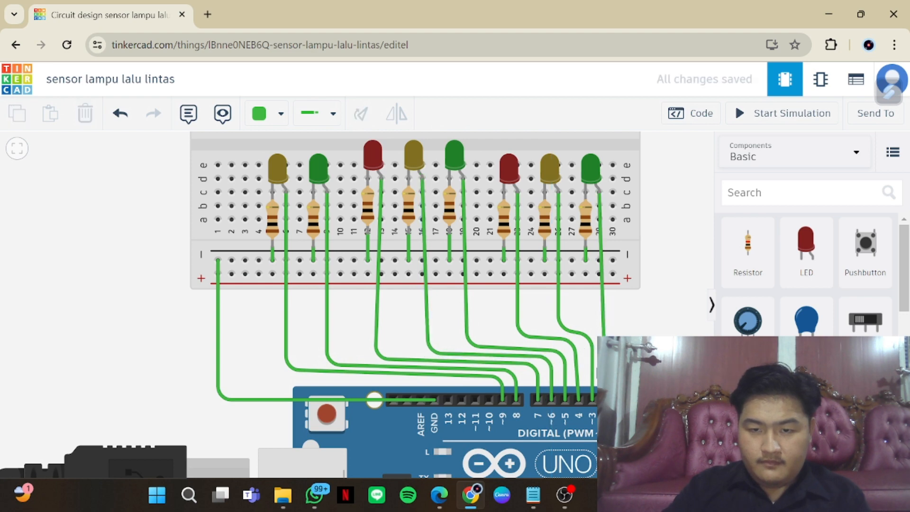
# Open the Arduino code editor, check the sketch against the lampu lalin text in Notepad, and return to Tinkercad
pyautogui.scroll(-3, 615, 346)
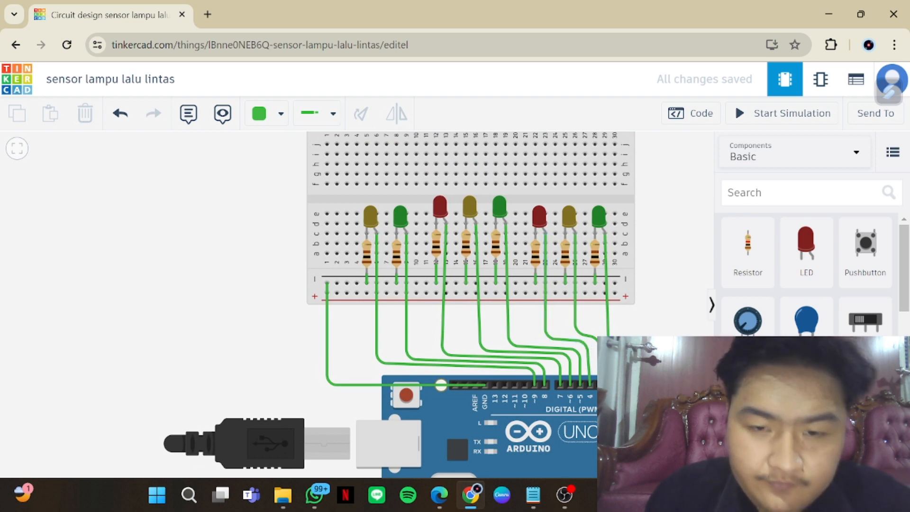
pyautogui.scroll(-2, 634, 348)
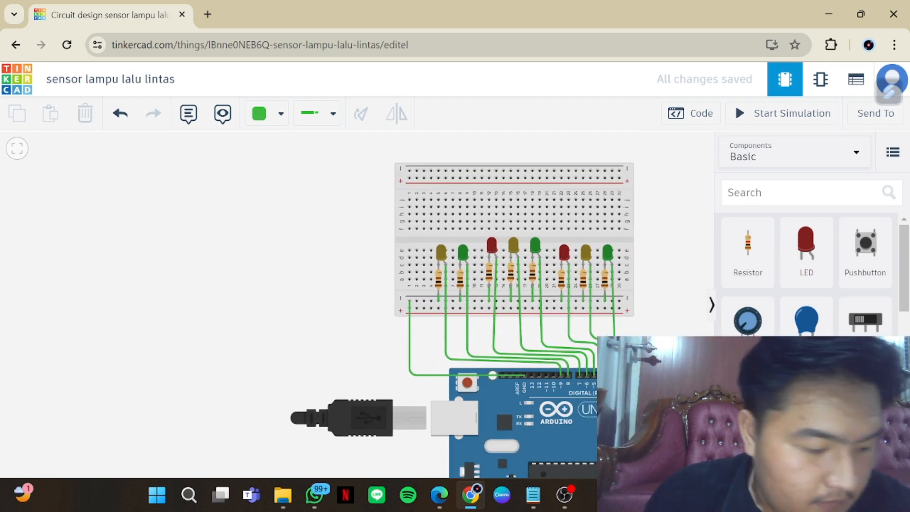
pyautogui.click(690, 112)
pyautogui.moveTo(533, 495)
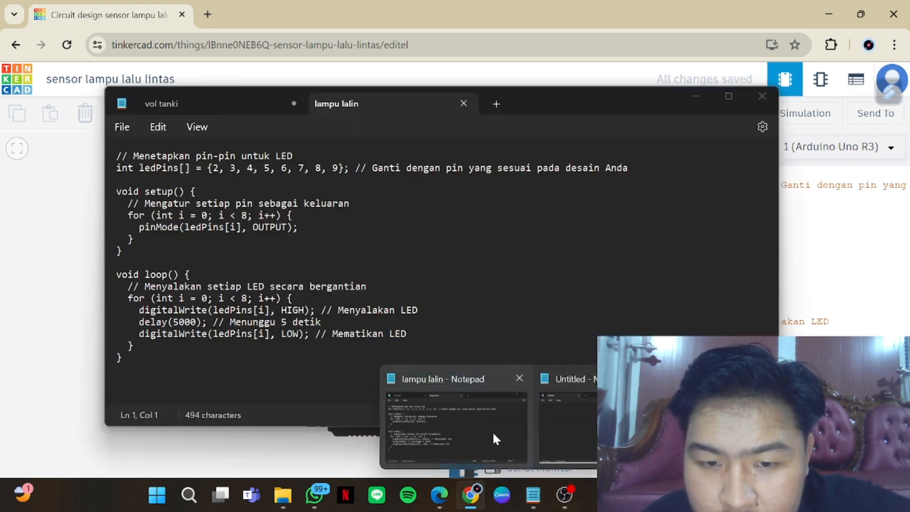
pyautogui.click(493, 431)
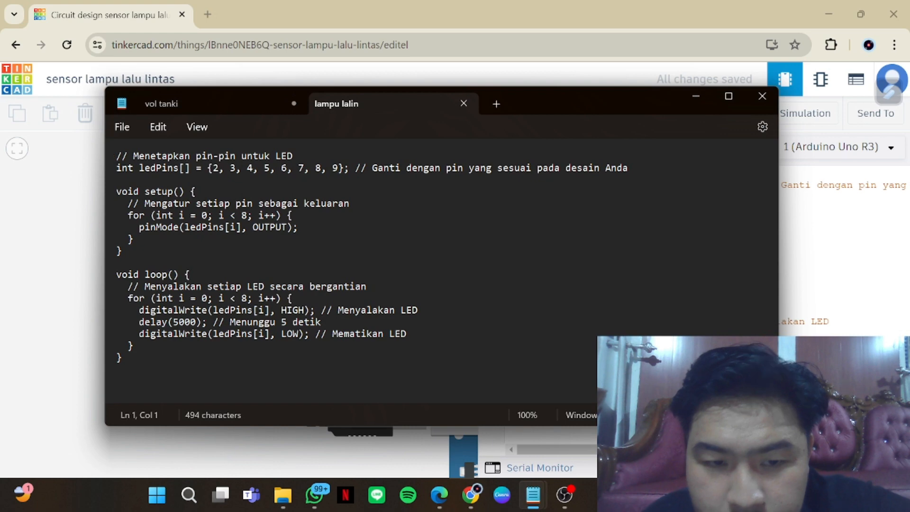
pyautogui.hotkey('alt', 'Tab')
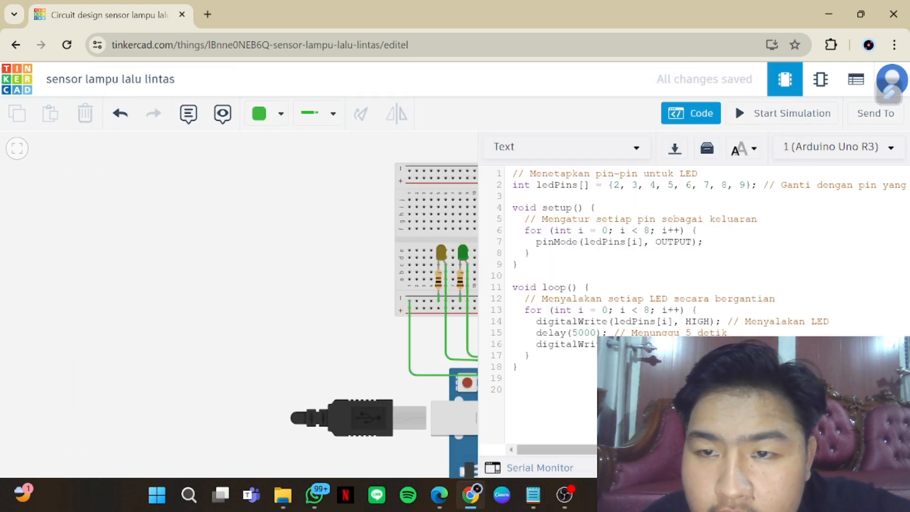
# Add pin 10 to the end of the ledPins array in the Arduino sketch
pyautogui.moveTo(258, 342); pyautogui.dragTo(7, 324)
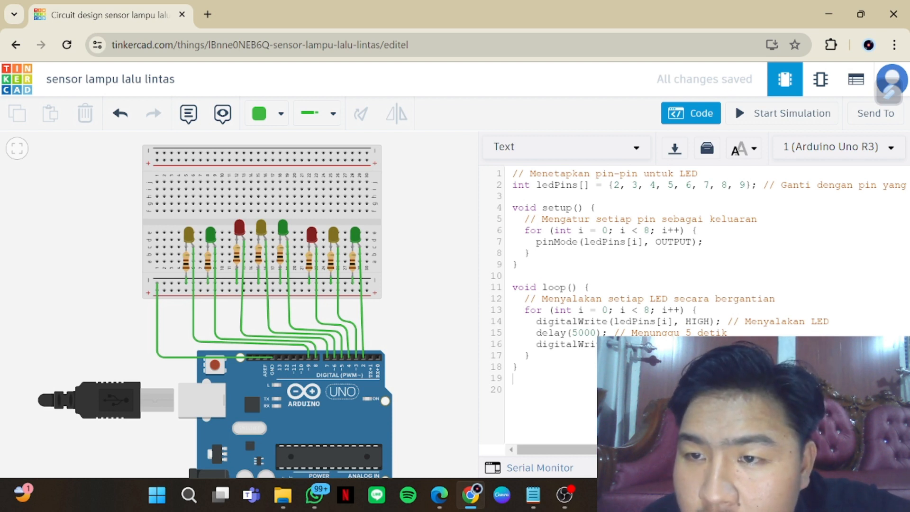
pyautogui.write(',')
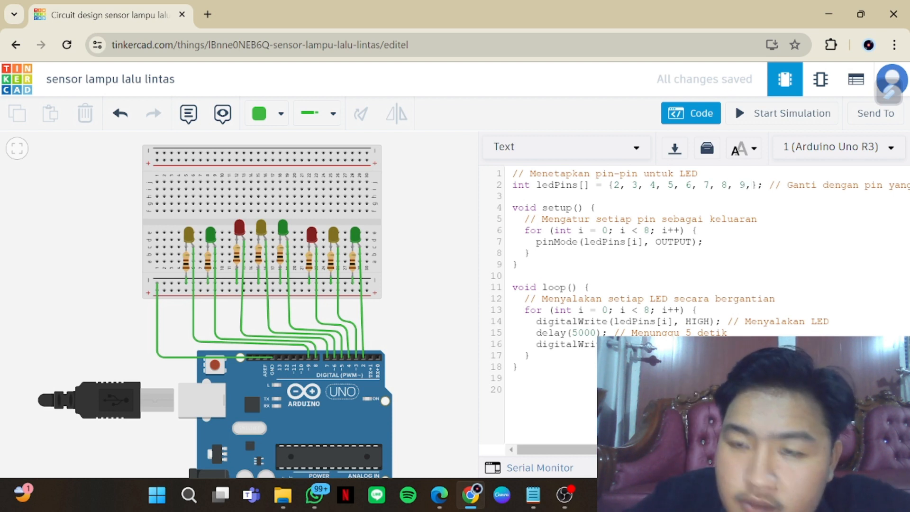
pyautogui.write('10')
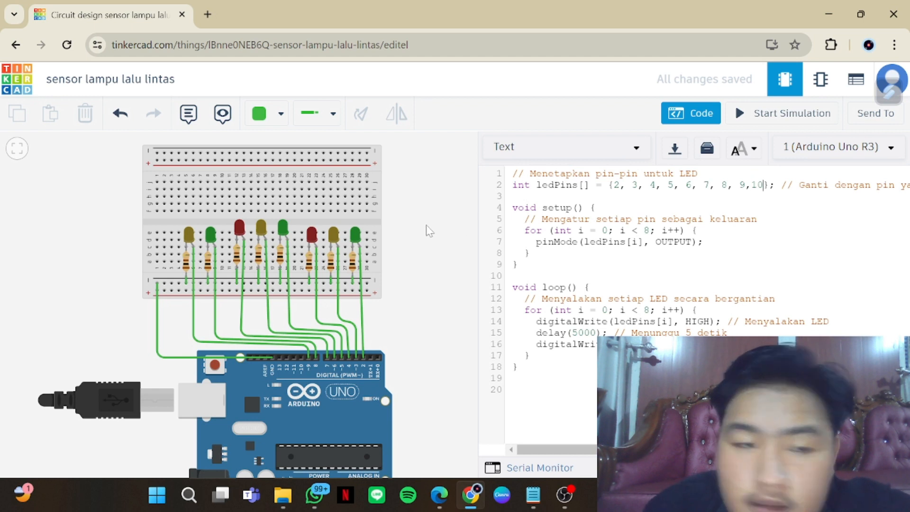
# Place a red LED and a resistor beside the leftmost yellow LED on the breadboard, and wire the resistor to the negative rail
pyautogui.click(690, 112)
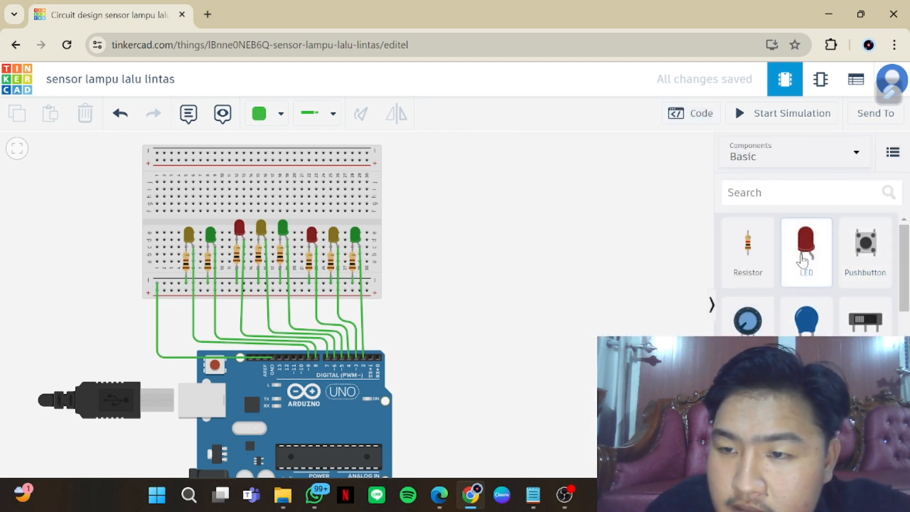
pyautogui.moveTo(802, 254); pyautogui.dragTo(171, 246)
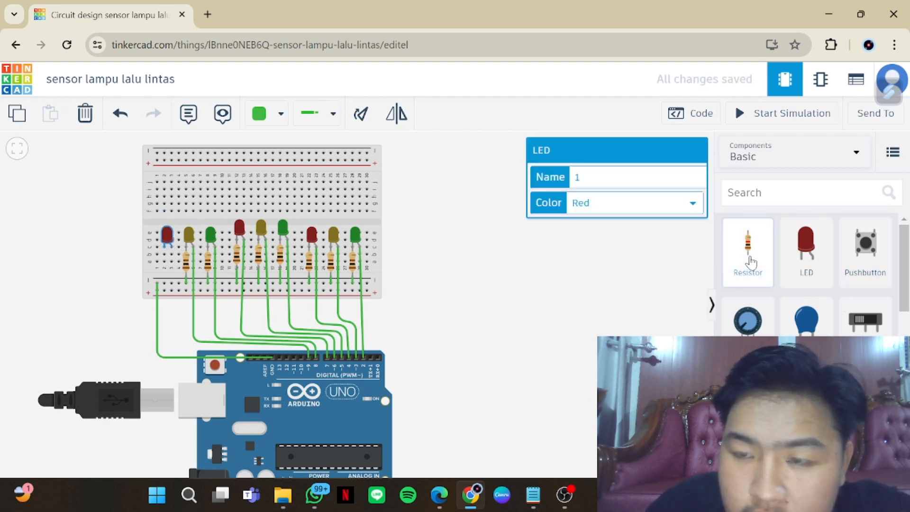
pyautogui.moveTo(748, 260); pyautogui.dragTo(165, 268)
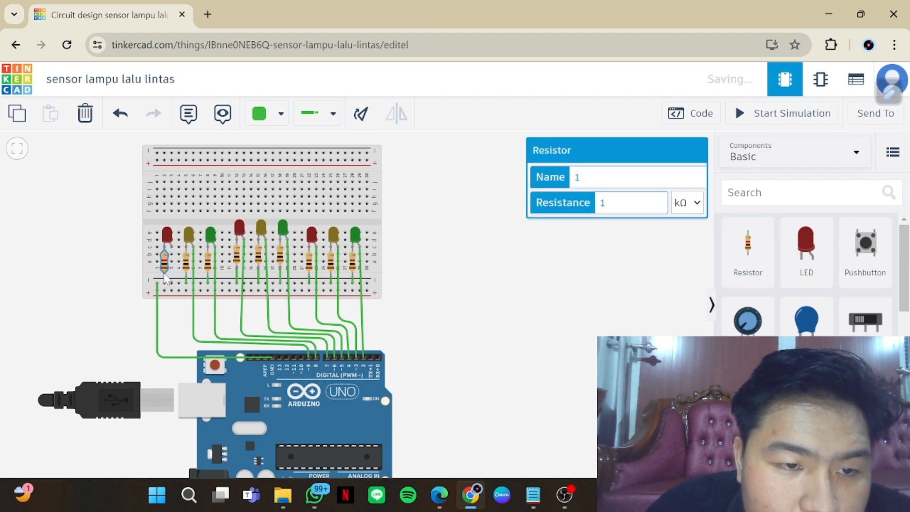
pyautogui.click(165, 276)
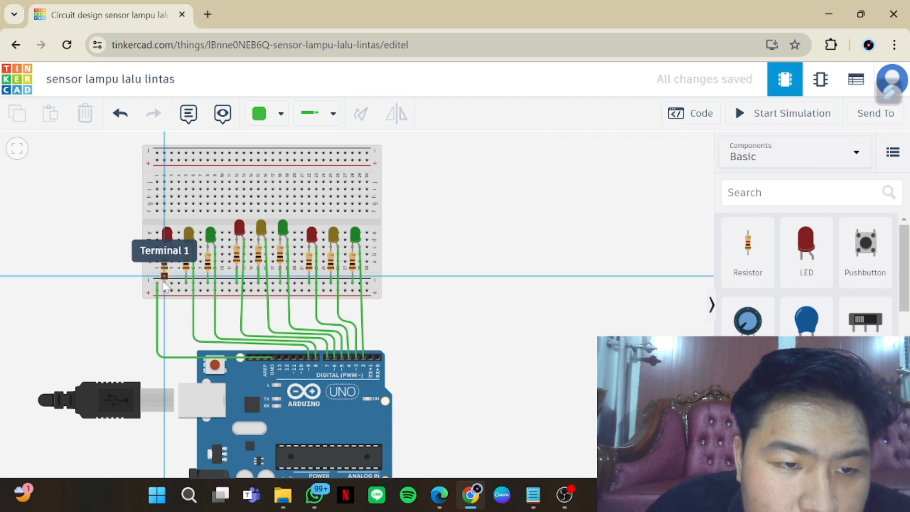
pyautogui.click(164, 284)
pyautogui.click(172, 318)
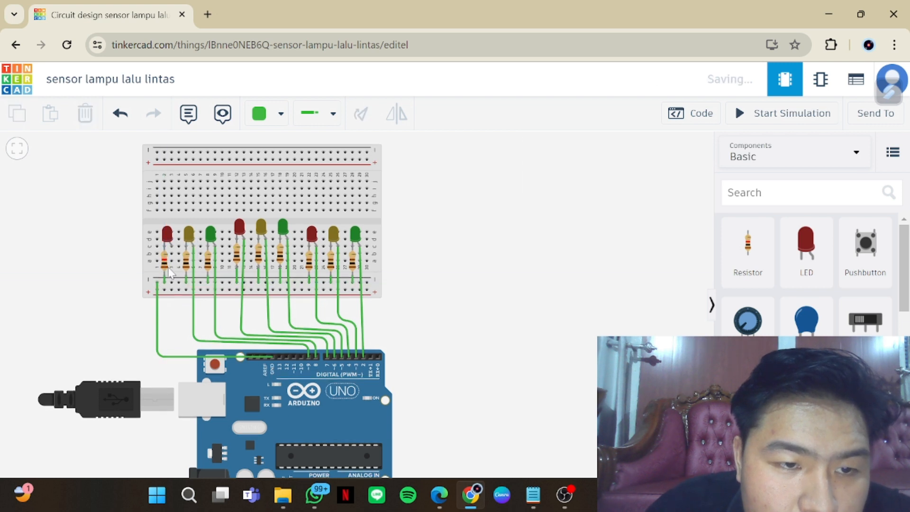
# Wire the new red LED's anode to Arduino pin D10 with one bend straight below the LED and another just above the pin
pyautogui.click(170, 249)
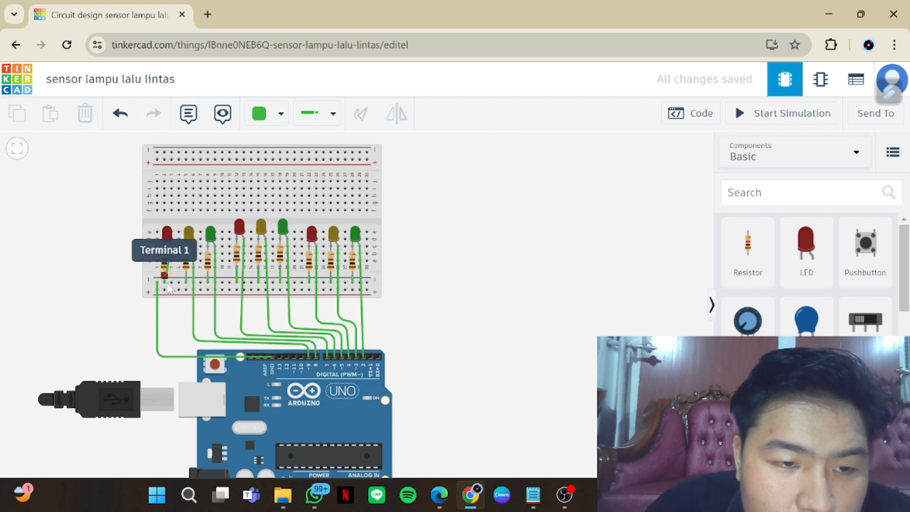
pyautogui.click(166, 285)
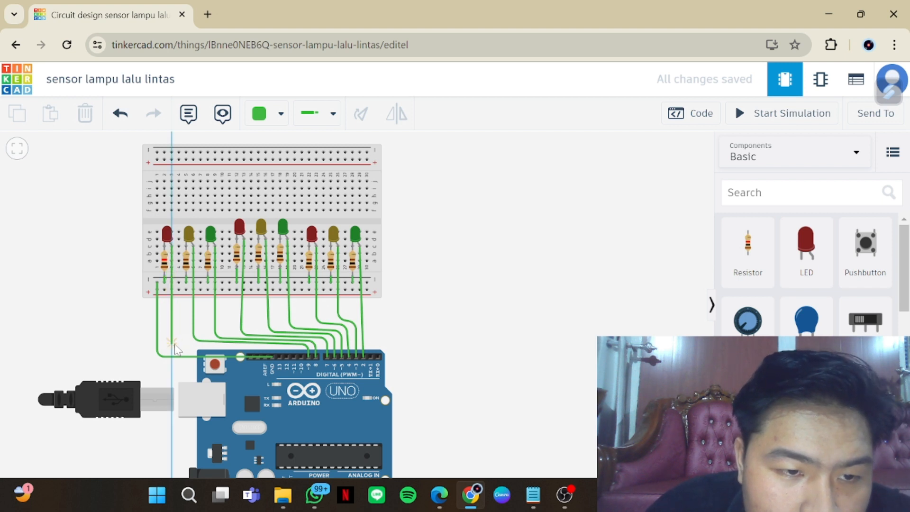
pyautogui.click(173, 343)
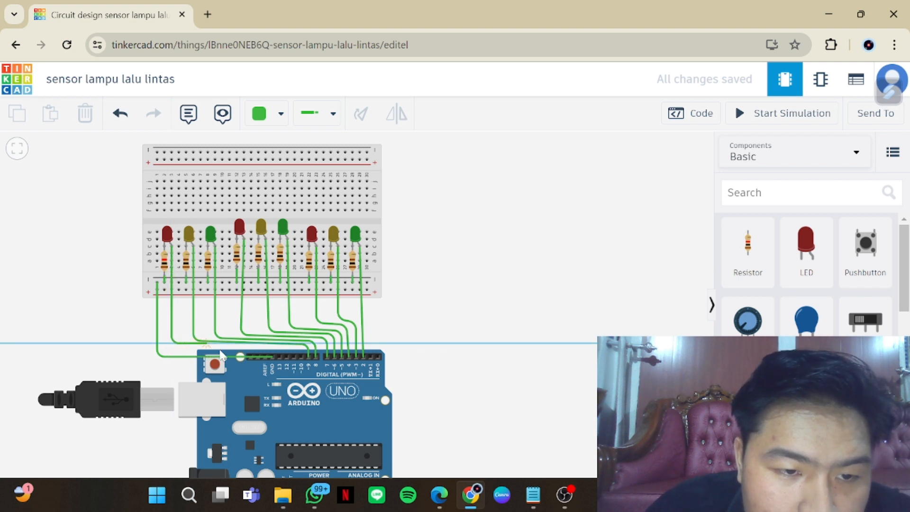
pyautogui.click(300, 354)
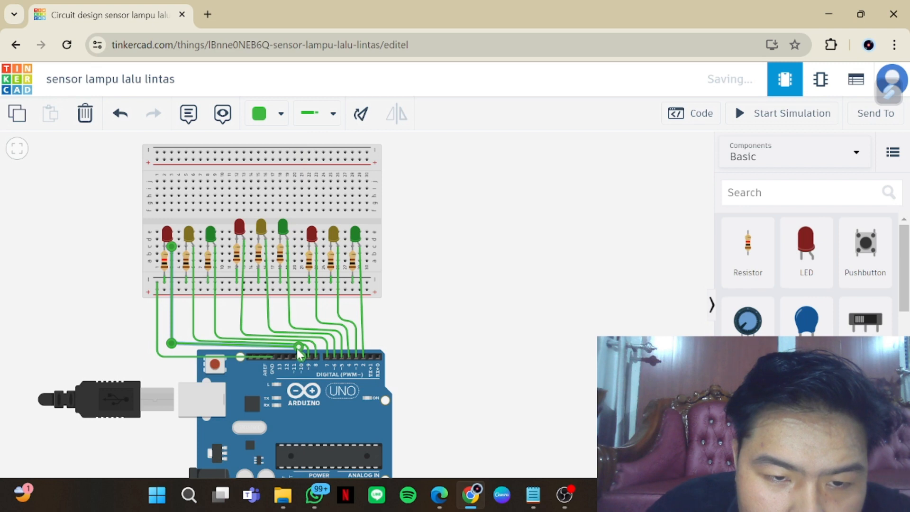
pyautogui.moveTo(417, 331); pyautogui.dragTo(425, 331)
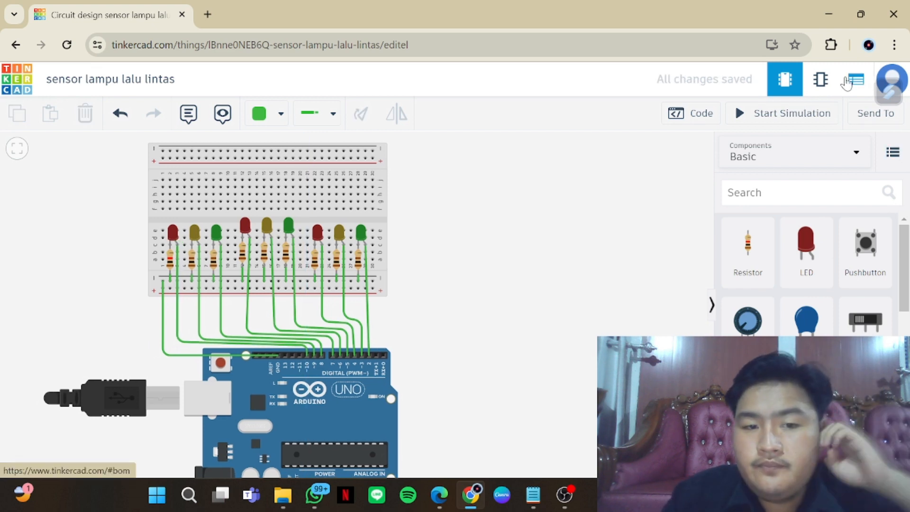
# Reopen the sketch, run the simulation to observe the LED sequence, dismiss the debugger help, and stop the simulation
pyautogui.click(691, 113)
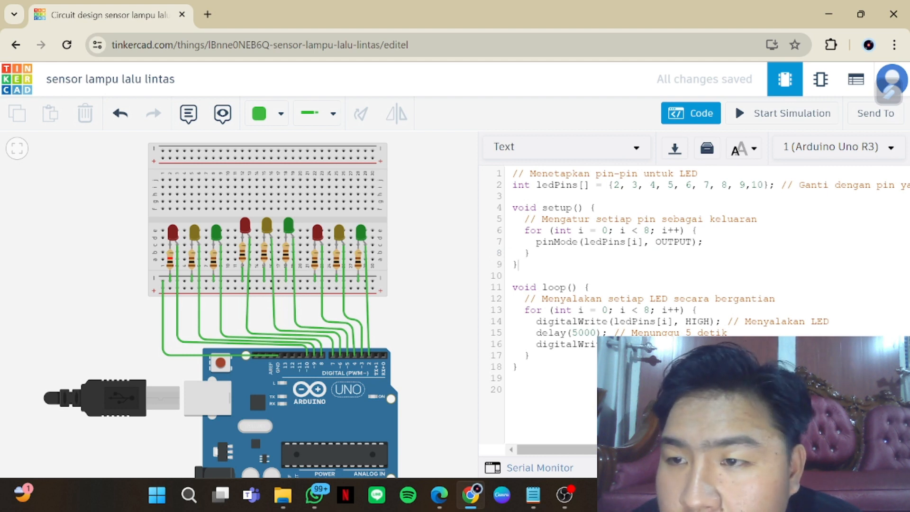
pyautogui.moveTo(703, 275); pyautogui.dragTo(703, 264)
pyautogui.click(704, 242)
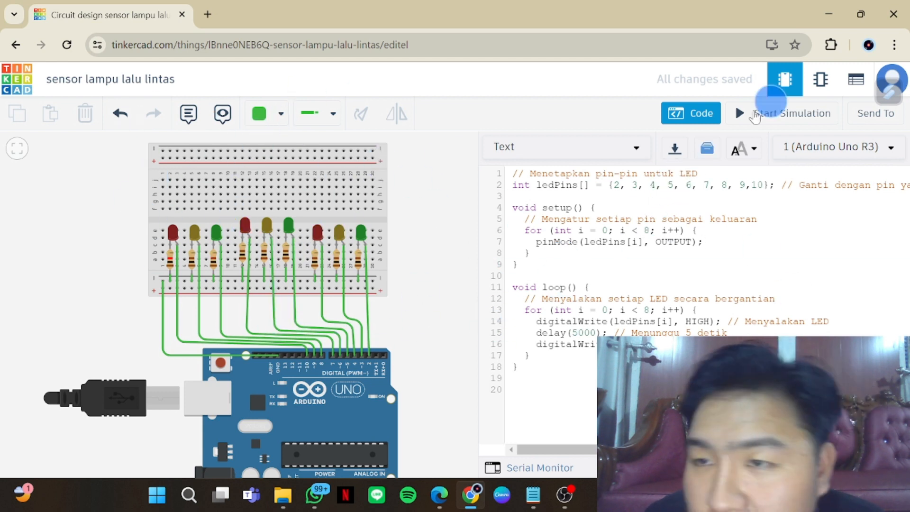
pyautogui.click(779, 119)
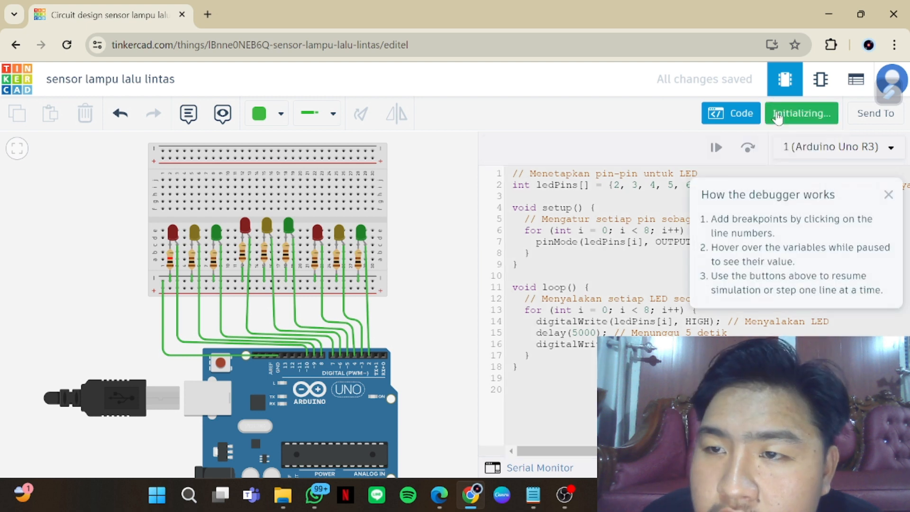
pyautogui.click(889, 197)
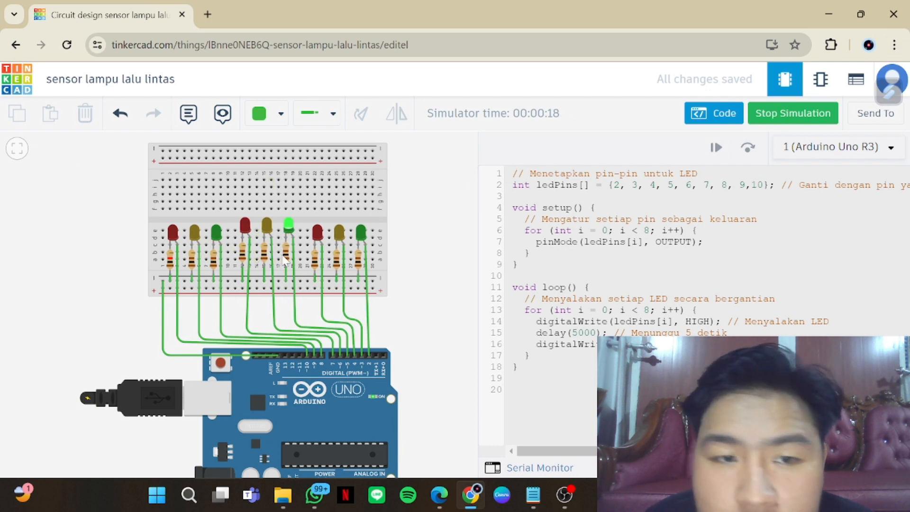
pyautogui.click(805, 116)
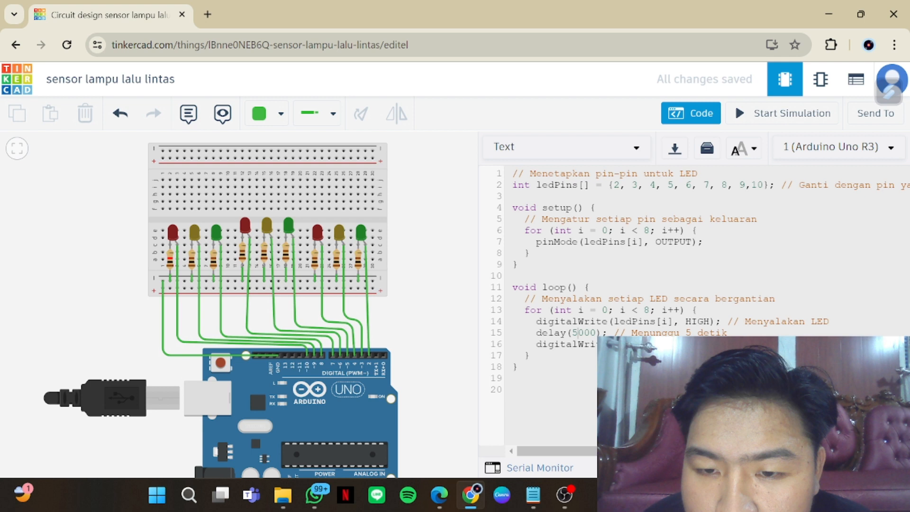
# Set the loop's delay to 2500 and test the LED sequence in a simulation run
pyautogui.press('BackSpace')
pyautogui.press('Delete')
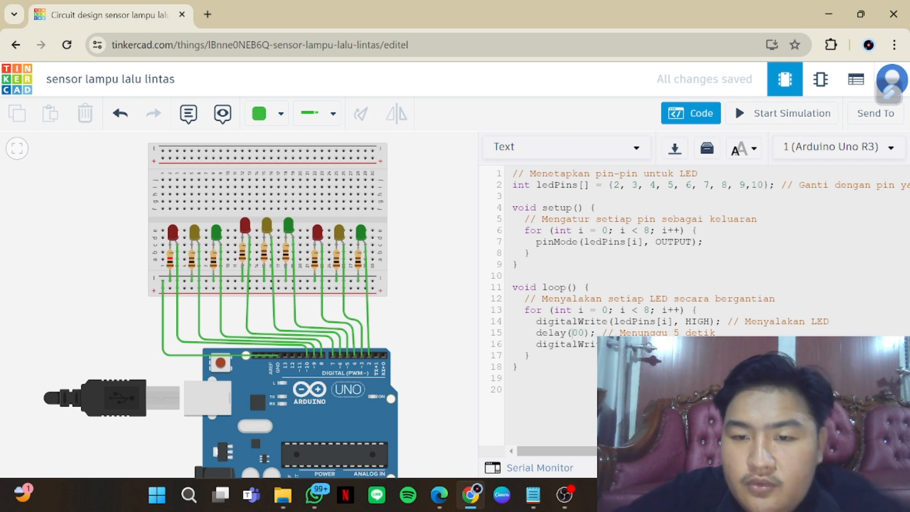
pyautogui.write('25')
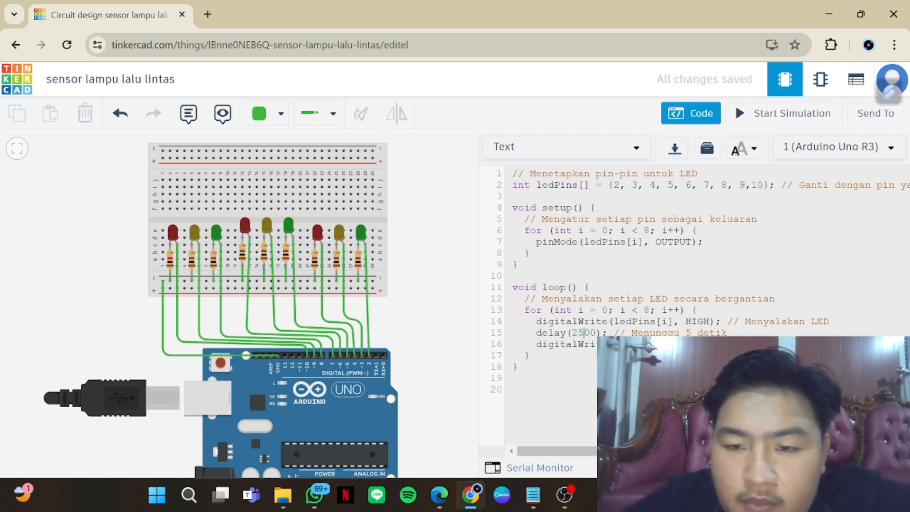
pyautogui.click(816, 115)
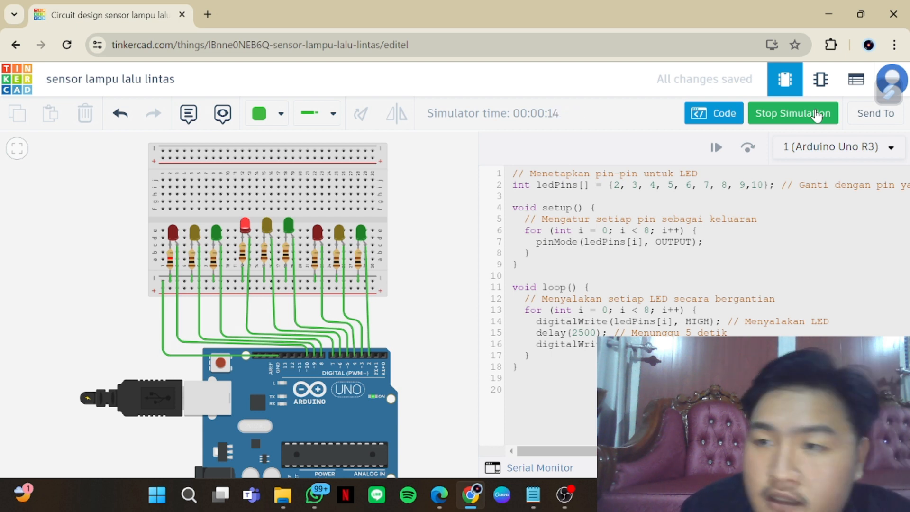
pyautogui.click(816, 114)
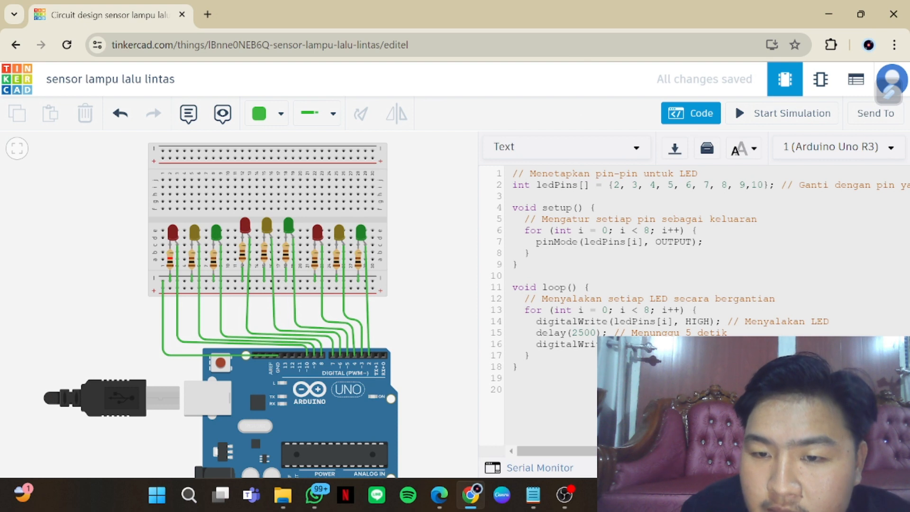
# Set the loop's delay to 1000 and test the LED sequence in a simulation run
pyautogui.click(583, 332)
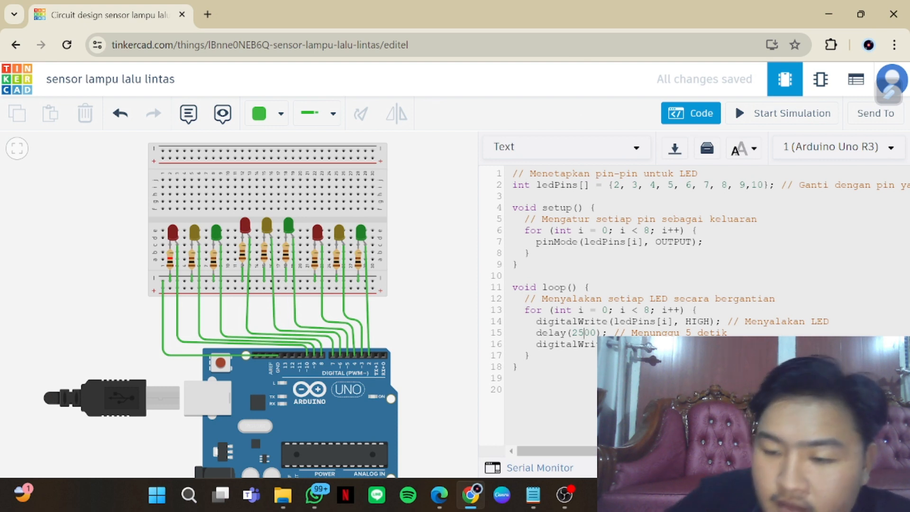
pyautogui.press('BackSpace')
pyautogui.press('BackSpace')
pyautogui.write('10')
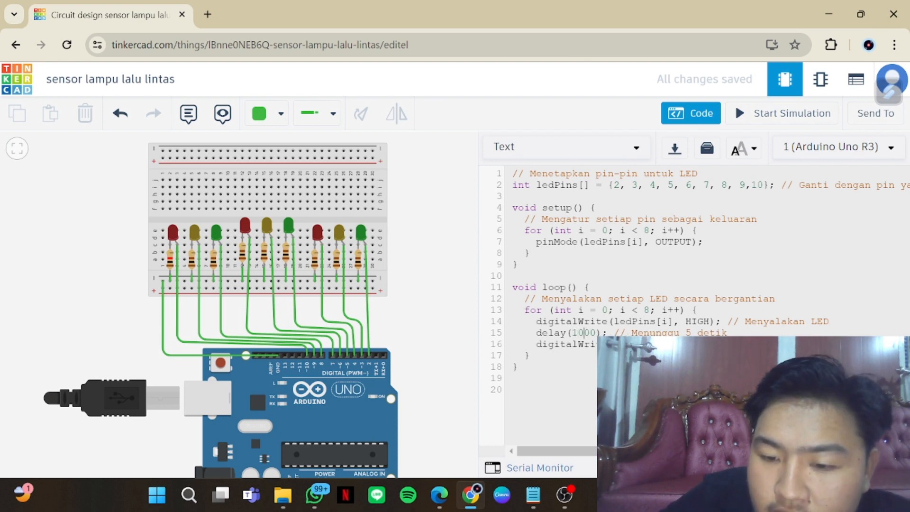
pyautogui.click(762, 114)
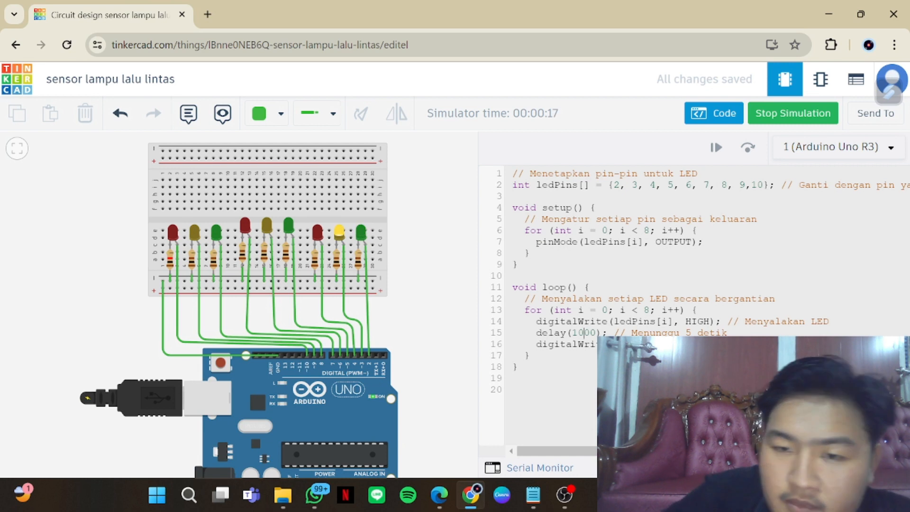
pyautogui.click(806, 114)
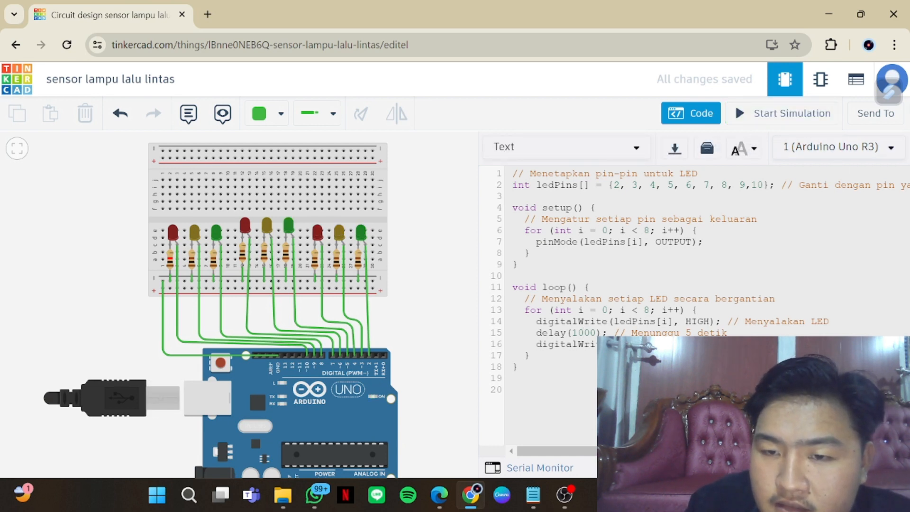
# Set the loop's delay to 500 and test the LED sequence in a simulation run with the code editor hidden
pyautogui.press('BackSpace')
pyautogui.press('BackSpace')
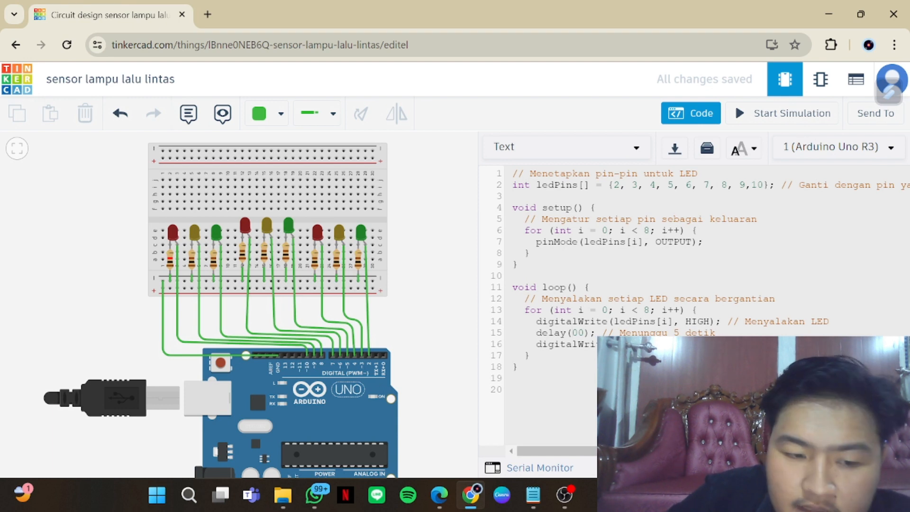
pyautogui.write('50')
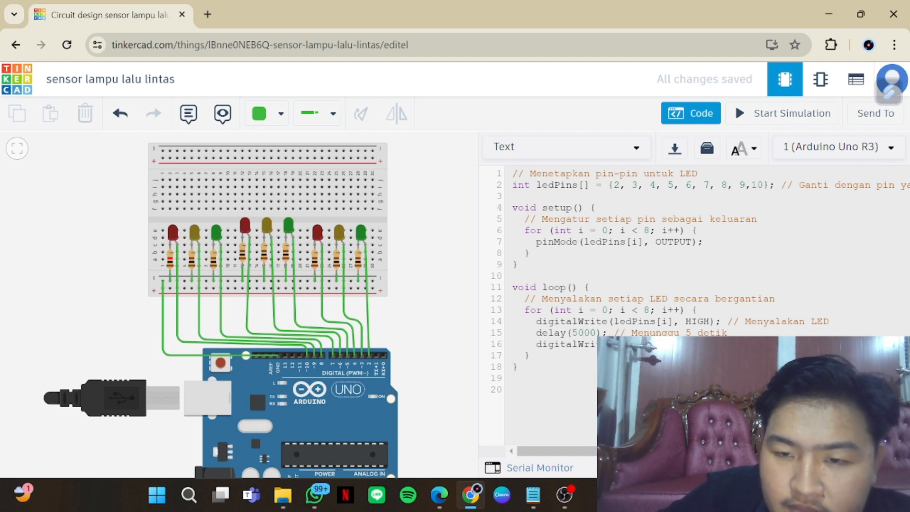
pyautogui.press('BackSpace')
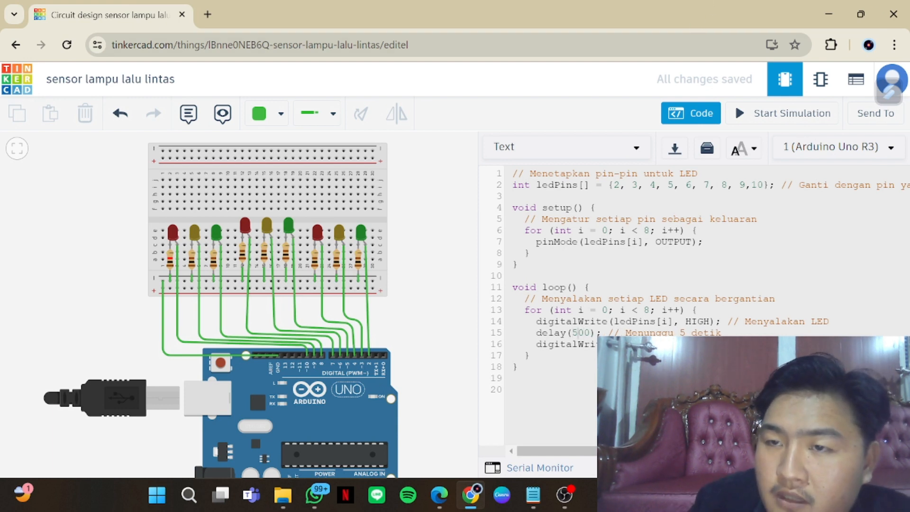
pyautogui.click(745, 114)
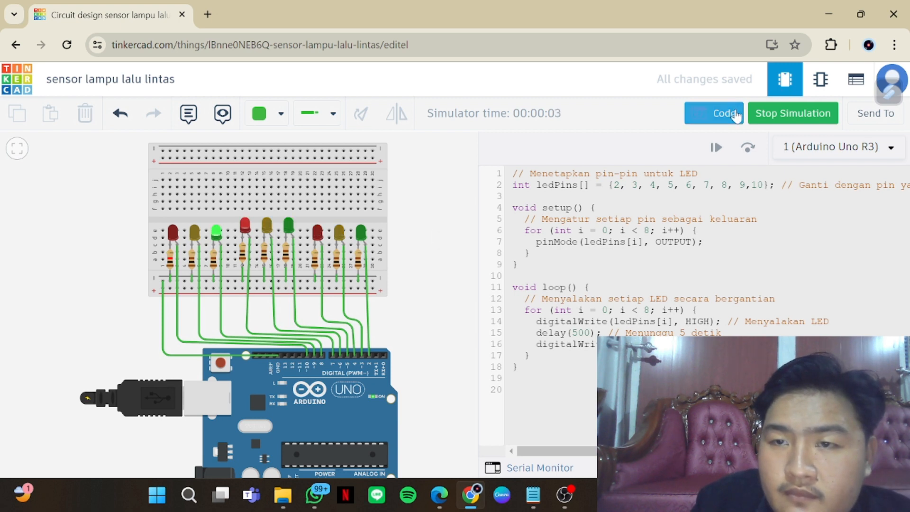
pyautogui.click(713, 113)
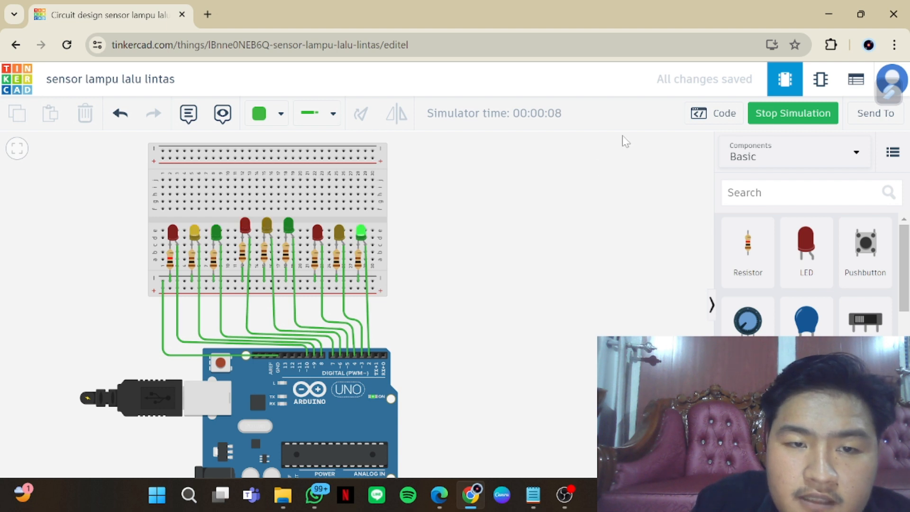
pyautogui.click(781, 114)
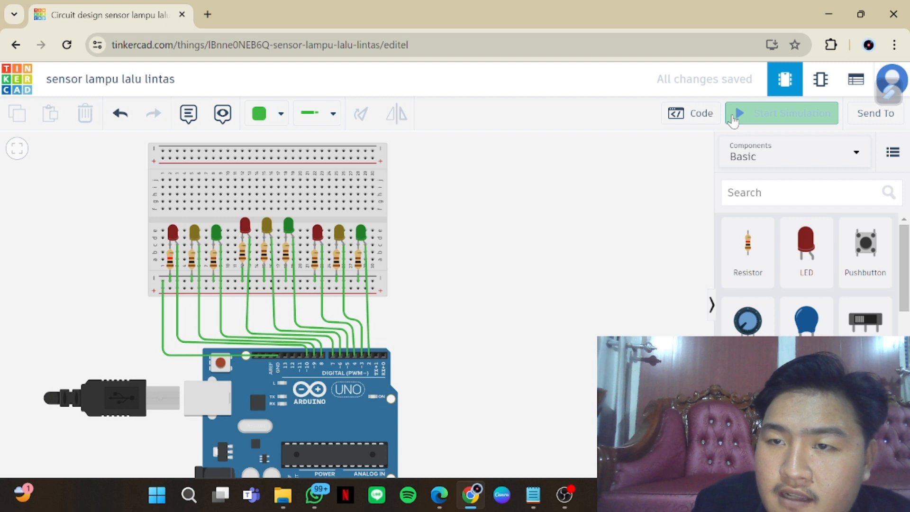
# Reopen the code editor and set the loop's delay to 250
pyautogui.click(704, 115)
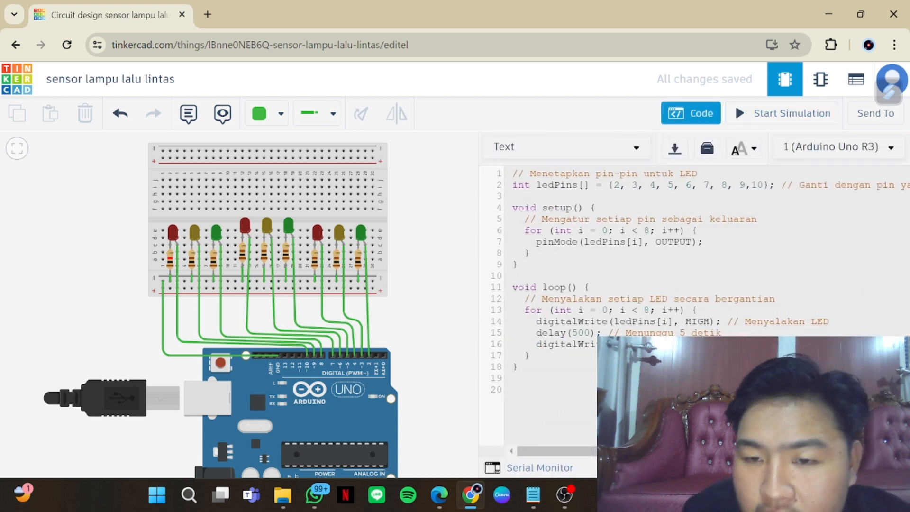
pyautogui.press('BackSpace')
pyautogui.press('BackSpace')
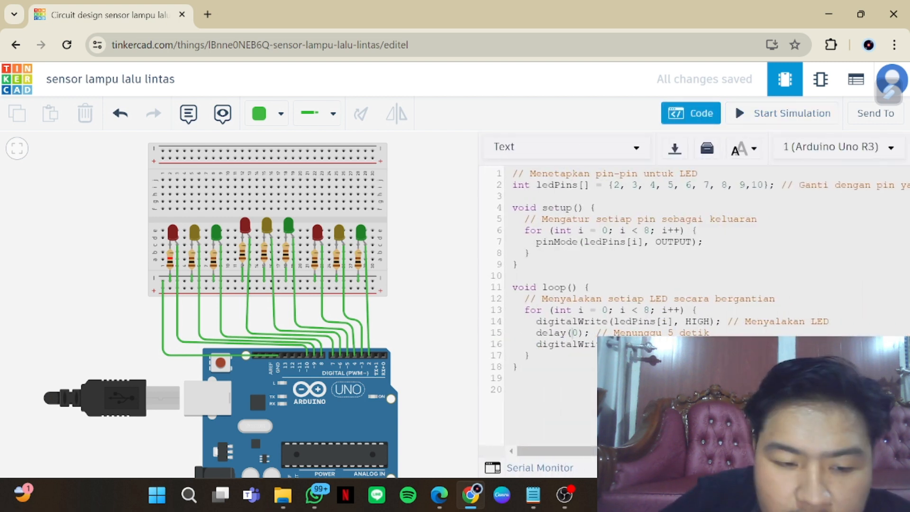
pyautogui.write('25')
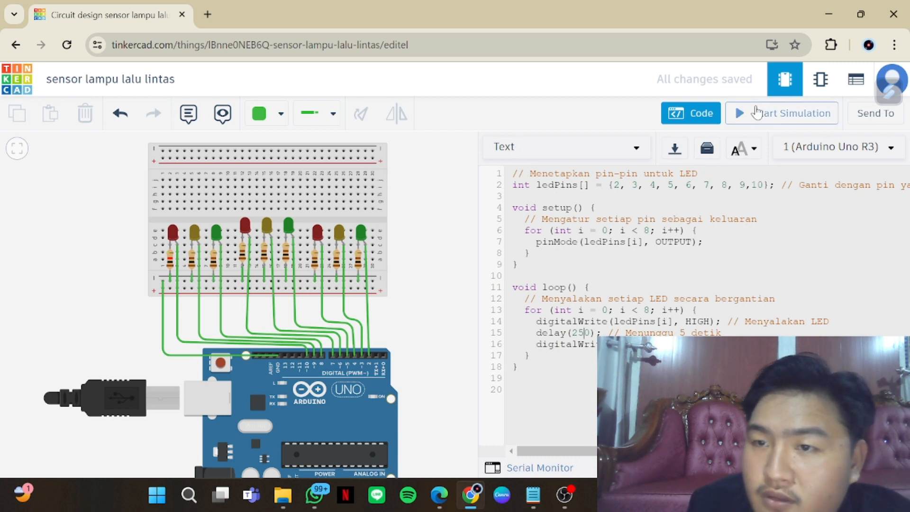
# Test the LED sequence with the 250 delay in a simulation run
pyautogui.click(771, 114)
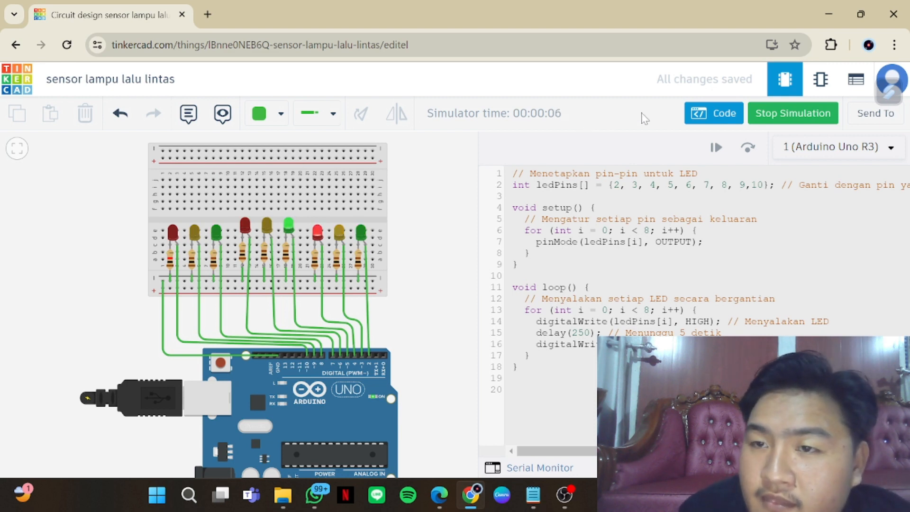
pyautogui.click(768, 113)
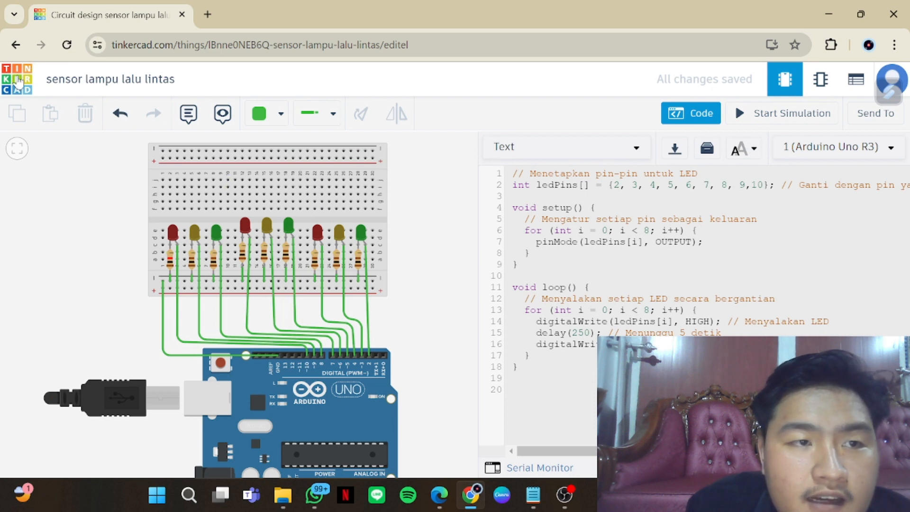
# Return to the circuit designs dashboard and open the "sensor suhu" circuit for editing
pyautogui.click(3, 72)
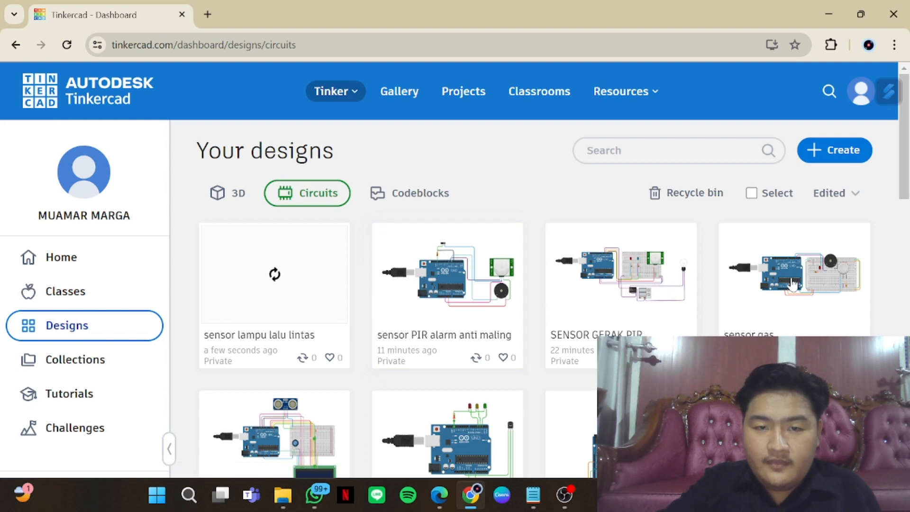
pyautogui.scroll(-2, 319, 416)
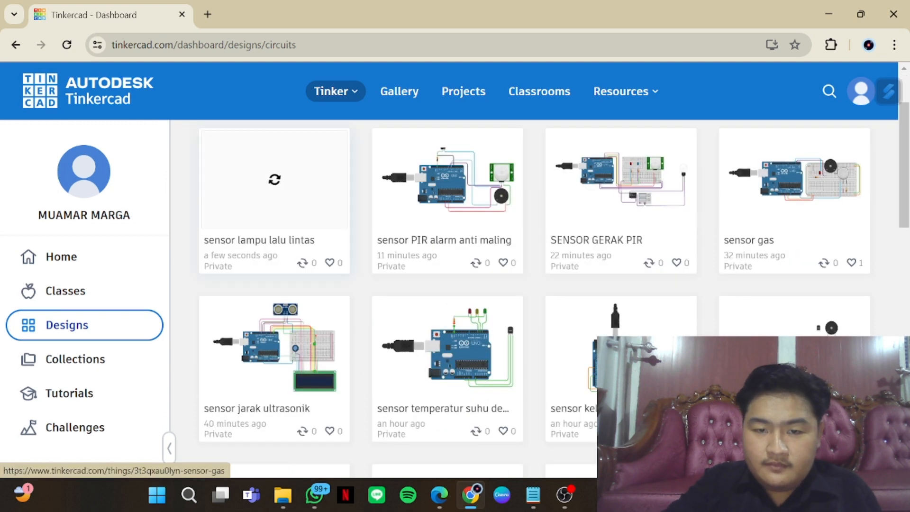
pyautogui.scroll(-2, 639, 370)
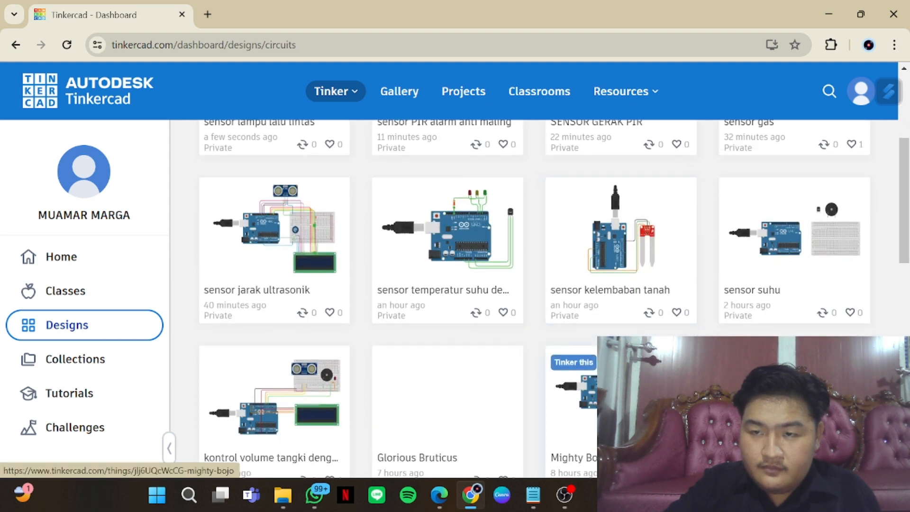
pyautogui.scroll(-1, 568, 403)
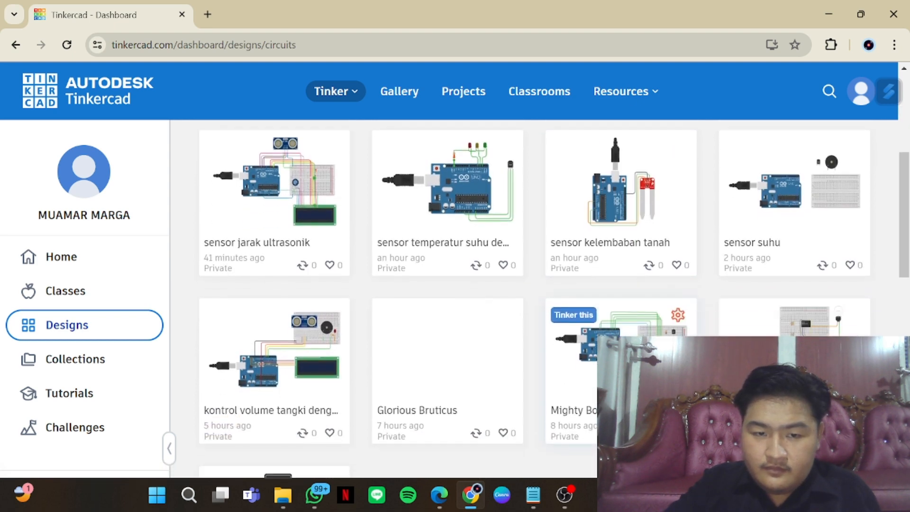
pyautogui.click(806, 202)
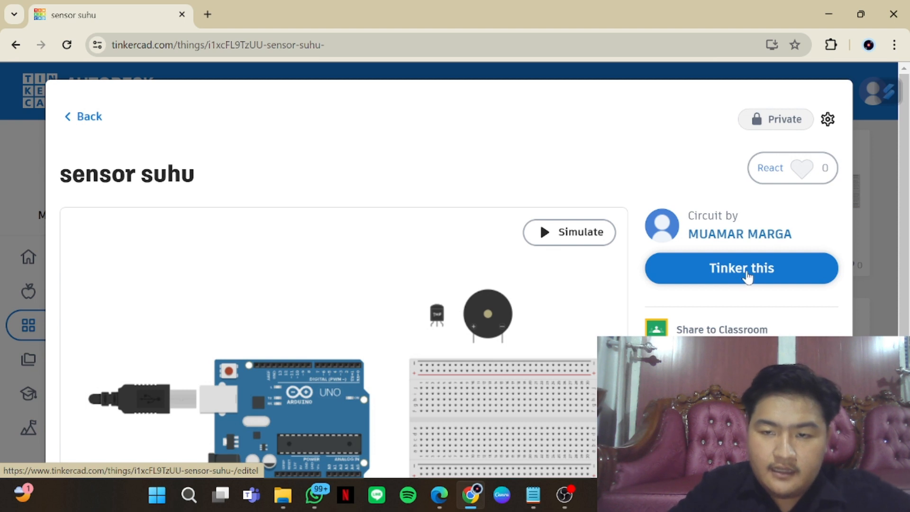
pyautogui.click(747, 273)
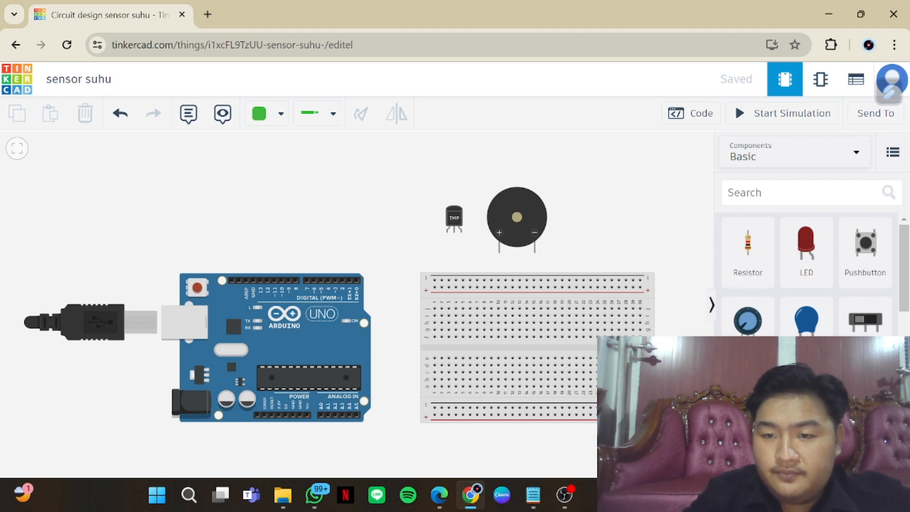
# Move the breadboard down and place the piezo on its upper half with the legs in columns 11 and 16
pyautogui.moveTo(591, 318); pyautogui.dragTo(591, 354)
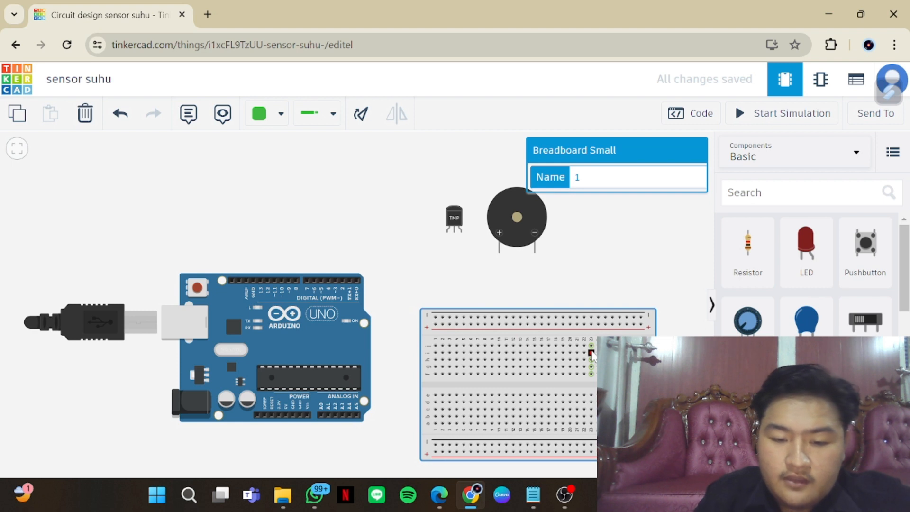
pyautogui.scroll(3, 591, 354)
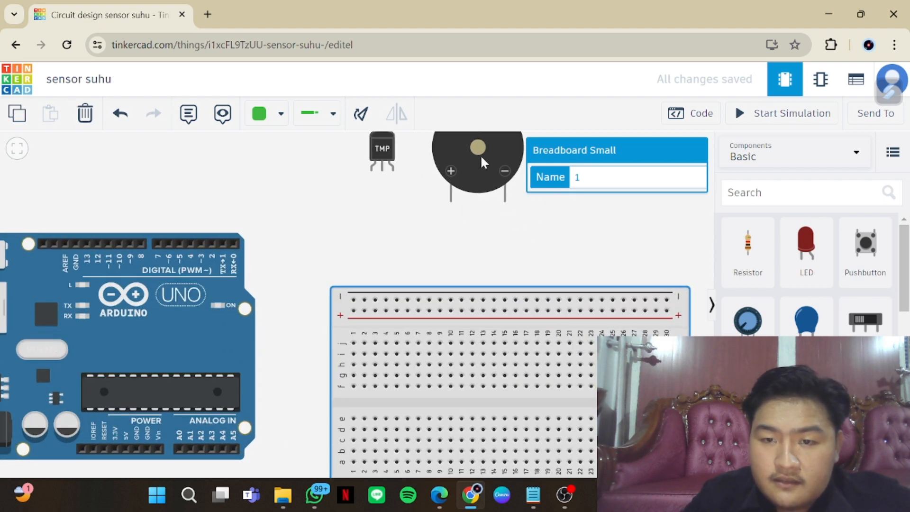
pyautogui.moveTo(479, 154); pyautogui.dragTo(488, 300)
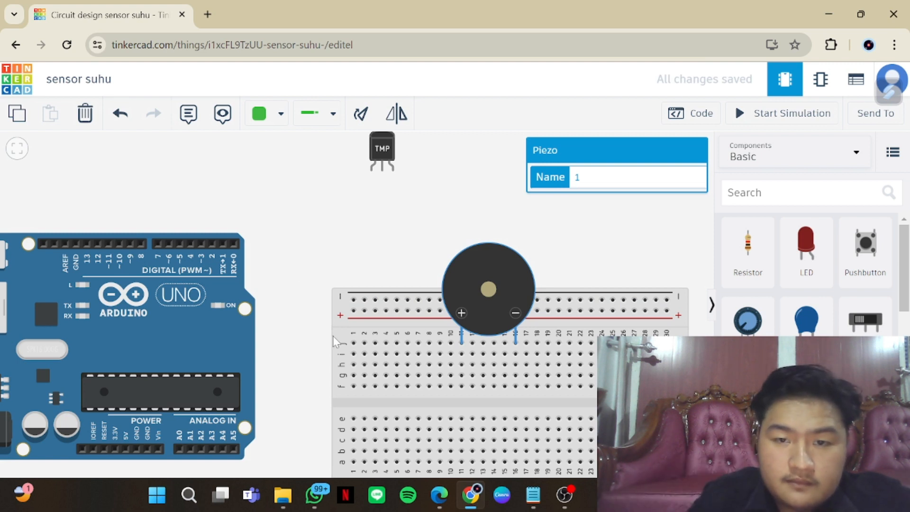
# Wire the piezo's positive leg to the Arduino's digital pin 3, routing the wire around the board's corner
pyautogui.click(461, 342)
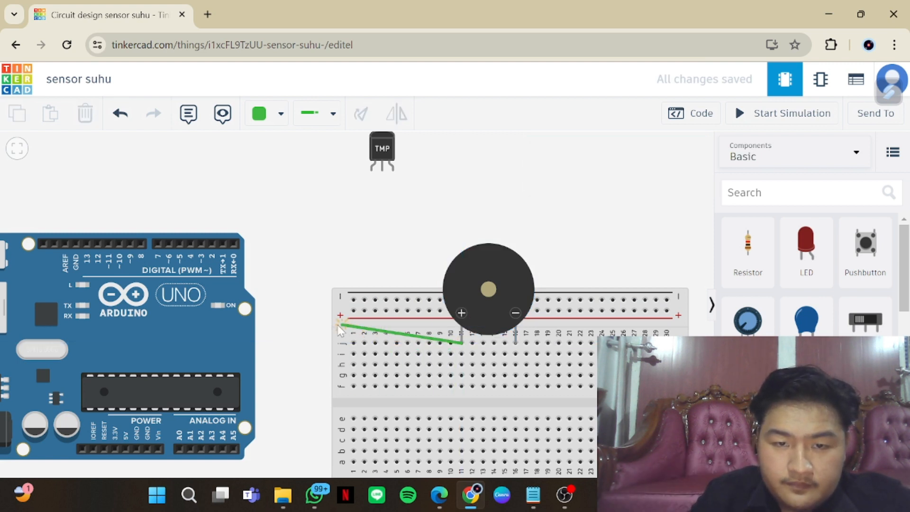
pyautogui.click(279, 342)
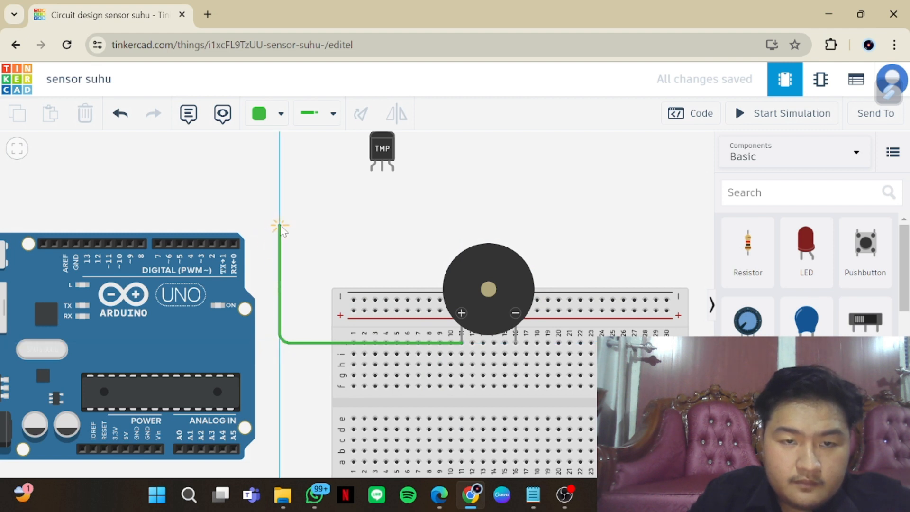
pyautogui.click(279, 221)
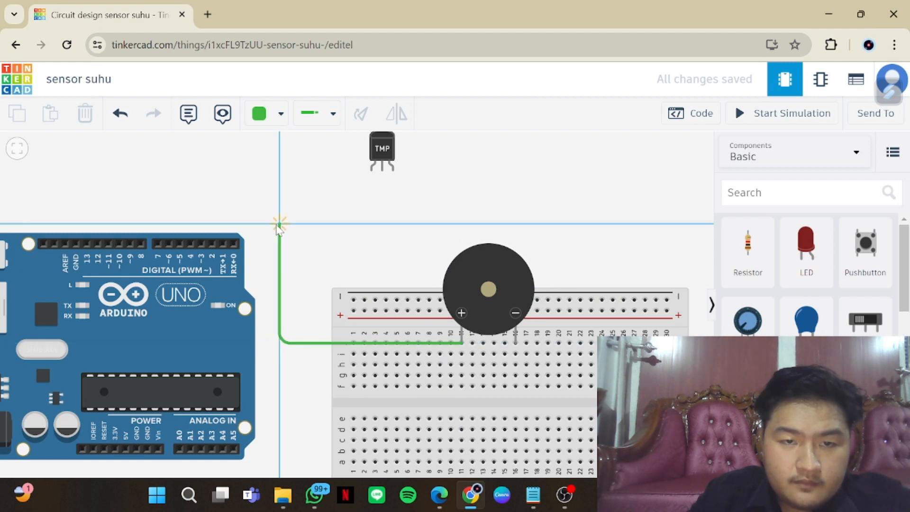
pyautogui.click(201, 244)
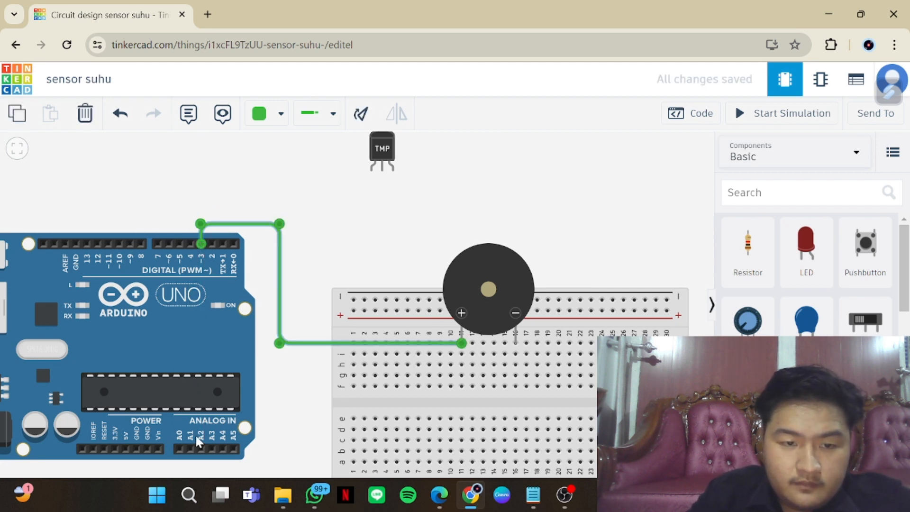
# Place the TMP36 temperature sensor on the breadboard's lower half with its legs in columns 6 to 8
pyautogui.scroll(-1, 232, 440)
pyautogui.moveTo(280, 451); pyautogui.dragTo(267, 338)
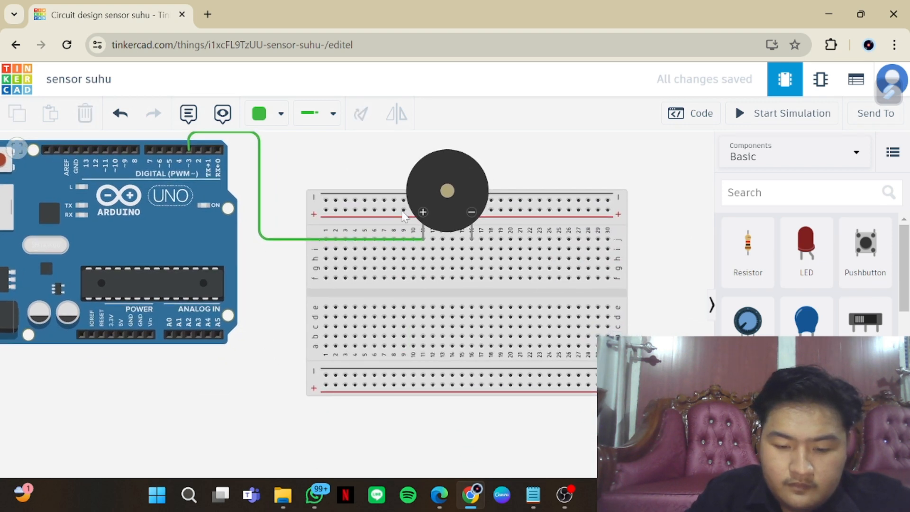
pyautogui.moveTo(368, 138); pyautogui.dragTo(354, 196)
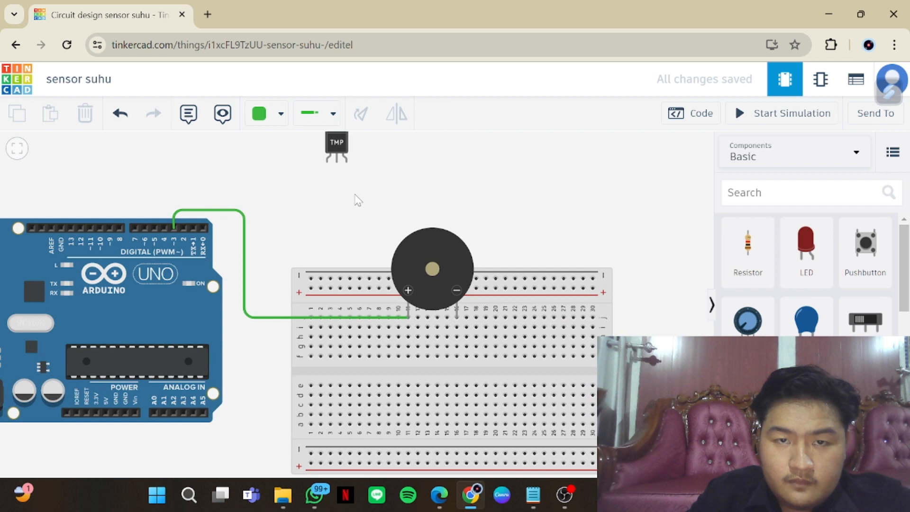
pyautogui.click(335, 147)
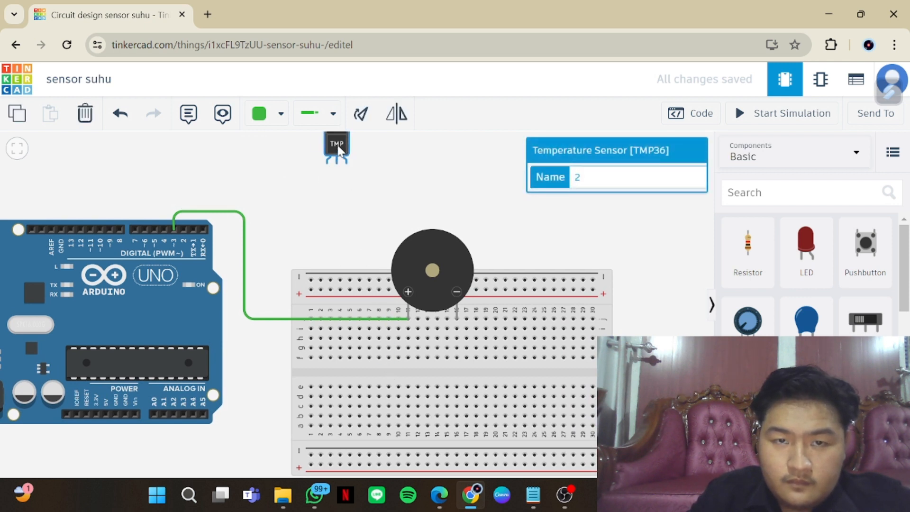
pyautogui.moveTo(338, 151); pyautogui.dragTo(381, 280)
pyautogui.moveTo(367, 352); pyautogui.dragTo(369, 384)
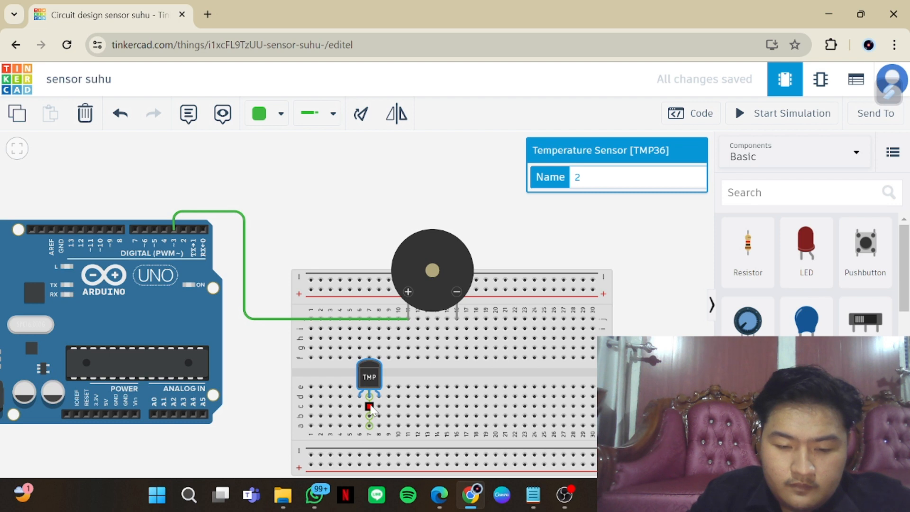
# Wire the temperature sensor's middle leg in column 7 to the Arduino's analog pin A0, routing it below the board
pyautogui.click(369, 406)
pyautogui.click(252, 413)
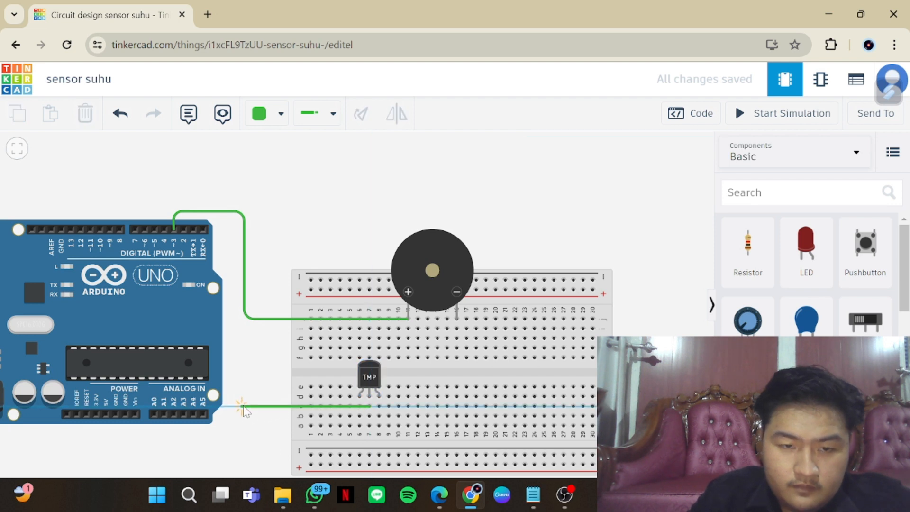
pyautogui.click(246, 406)
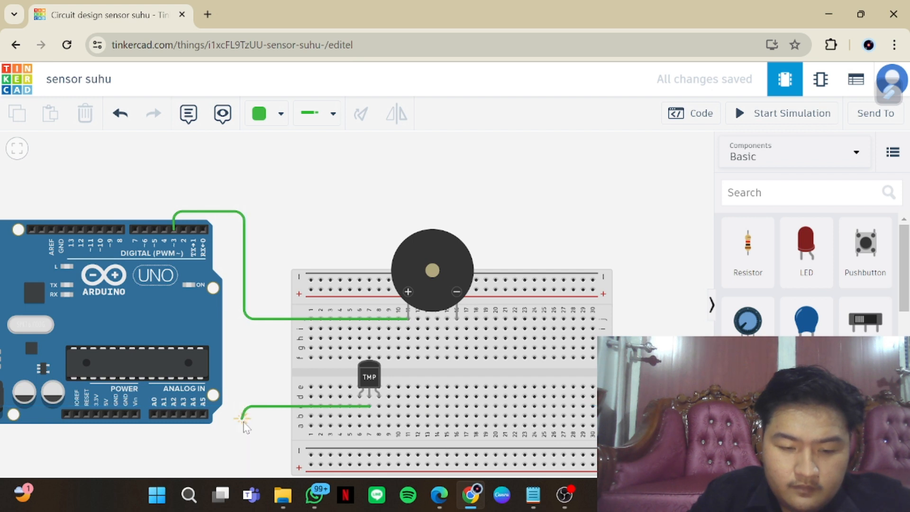
pyautogui.click(242, 454)
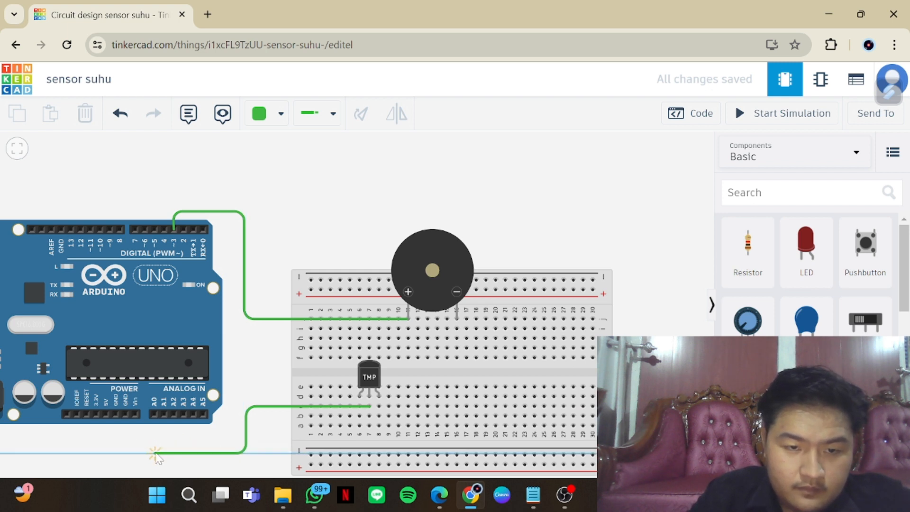
pyautogui.click(156, 453)
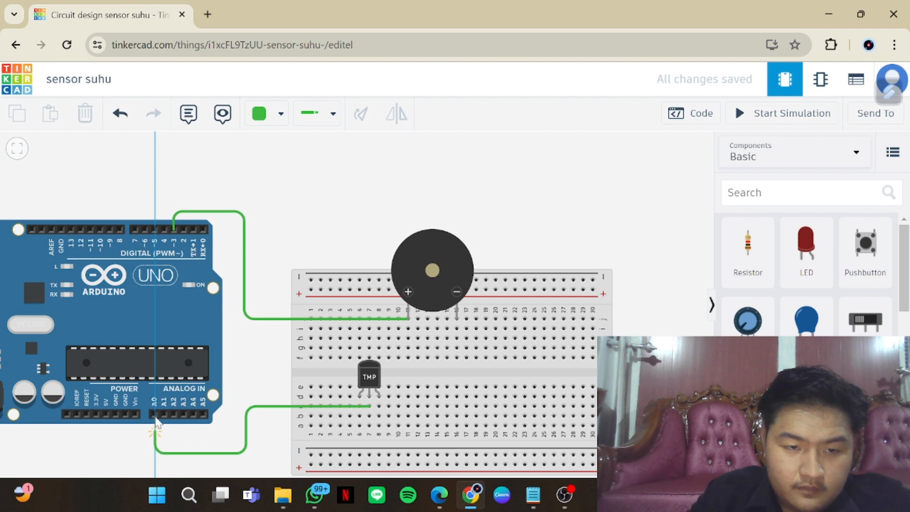
pyautogui.click(154, 415)
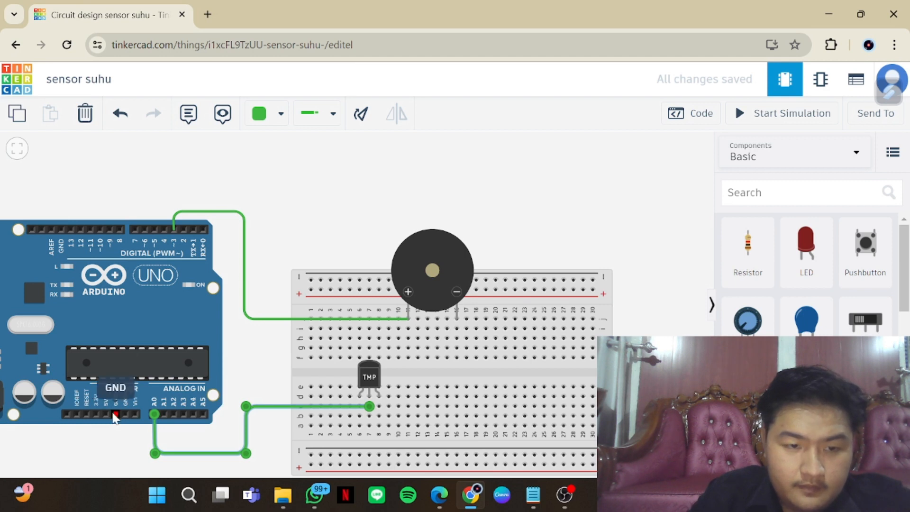
# Wire the Arduino's GND straight to the breadboard's lower negative rail and shift the A0 wire up clear of it
pyautogui.click(116, 415)
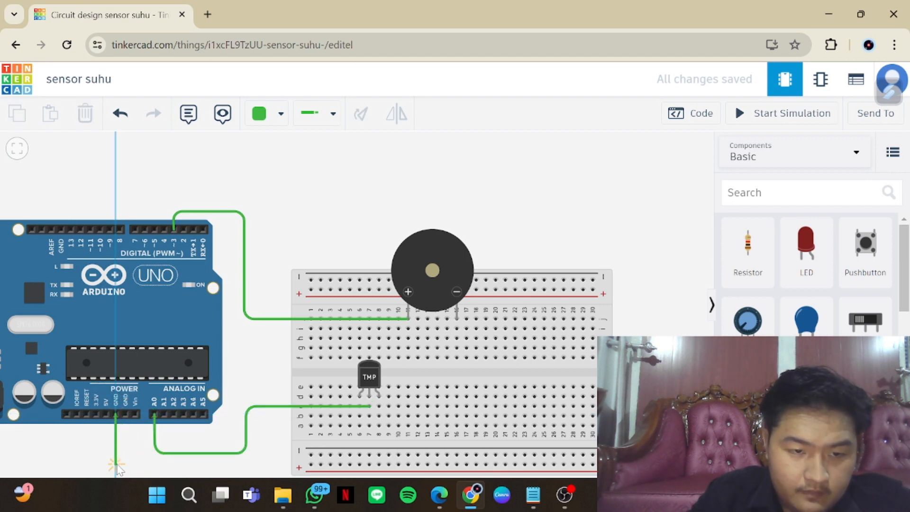
pyautogui.click(116, 463)
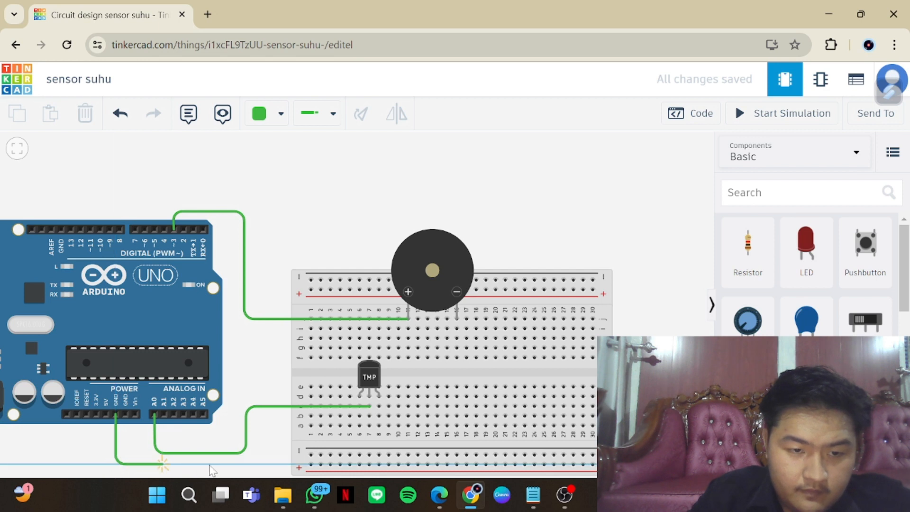
pyautogui.click(310, 457)
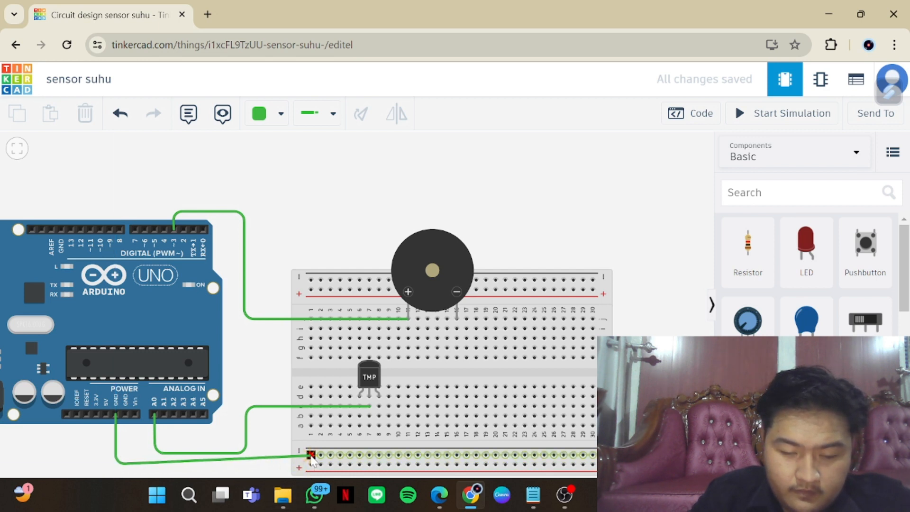
pyautogui.click(121, 463)
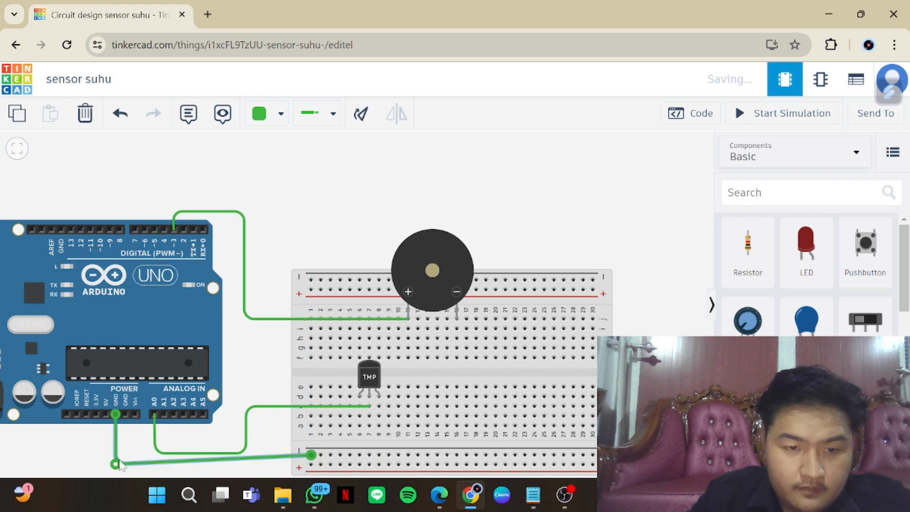
pyautogui.moveTo(119, 461); pyautogui.dragTo(118, 453)
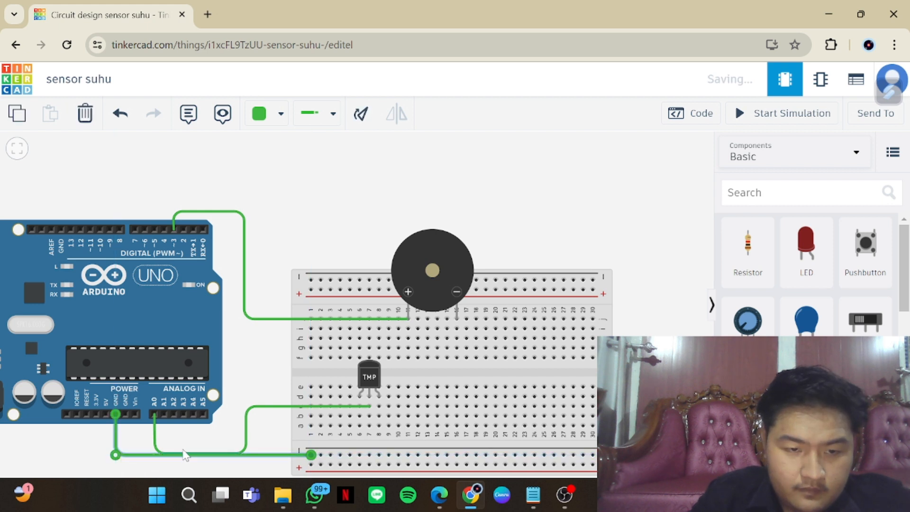
pyautogui.click(187, 454)
pyautogui.moveTo(190, 454); pyautogui.dragTo(189, 446)
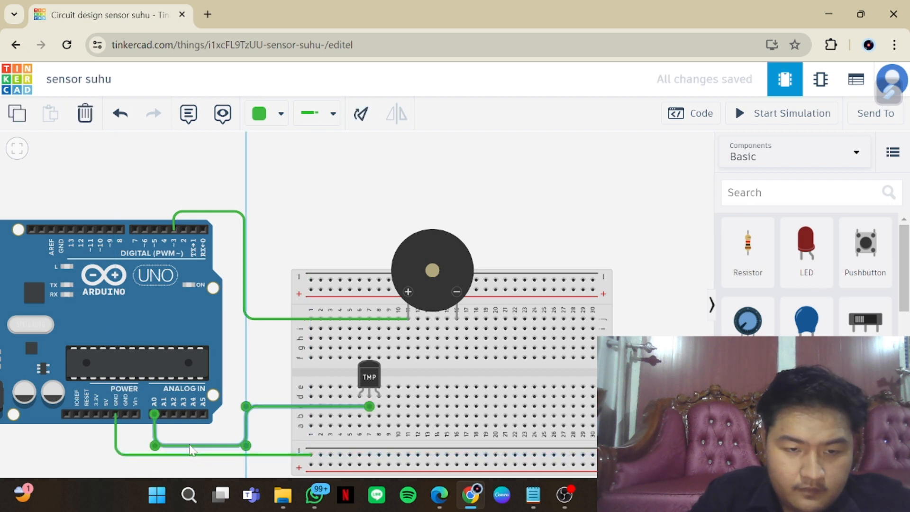
# Wire the Arduino's 5V pin to the breadboard's lower positive rail and straighten the wire's horizontal run
pyautogui.click(106, 416)
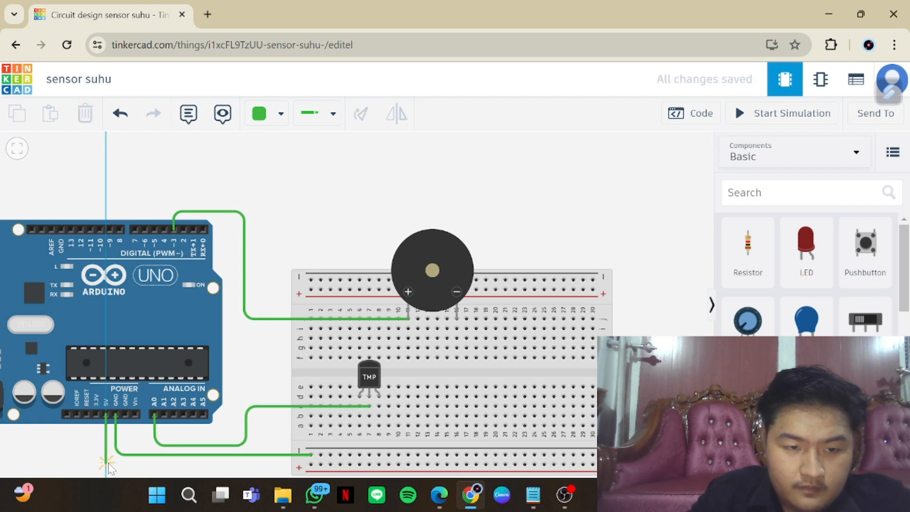
pyautogui.click(106, 462)
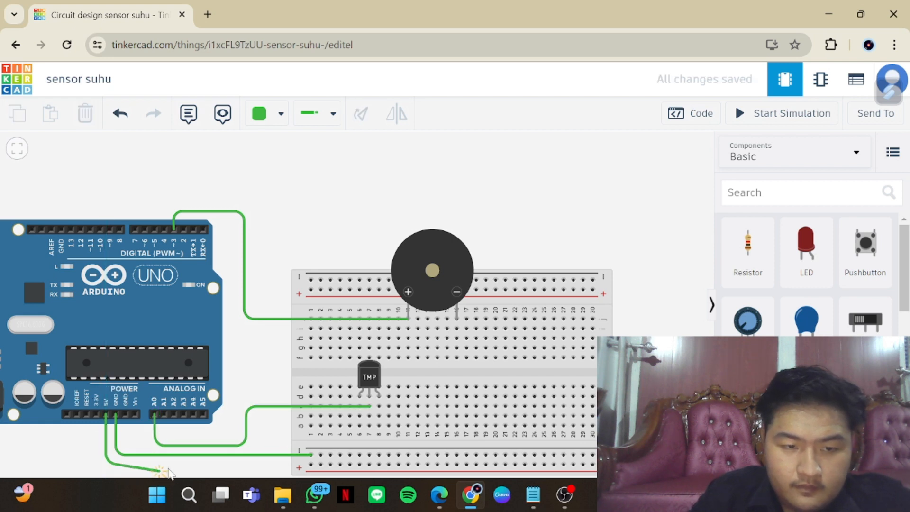
pyautogui.click(311, 465)
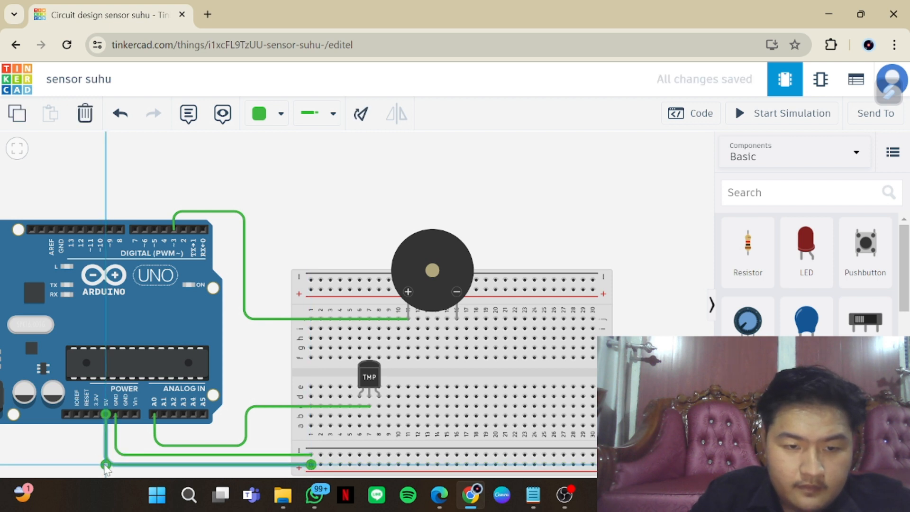
pyautogui.moveTo(106, 467); pyautogui.dragTo(105, 464)
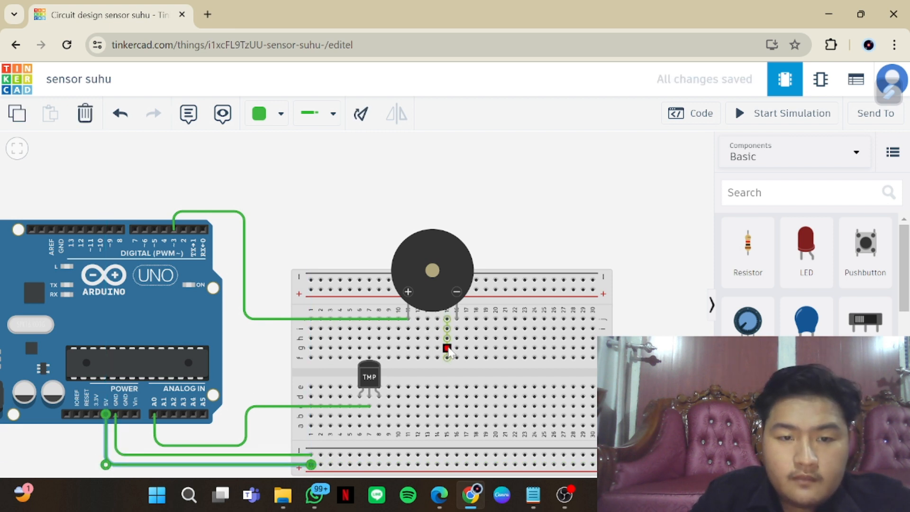
# Wire the temperature sensor's column 6 leg to the lower positive rail and its column 8 leg to the lower negative rail
pyautogui.click(359, 425)
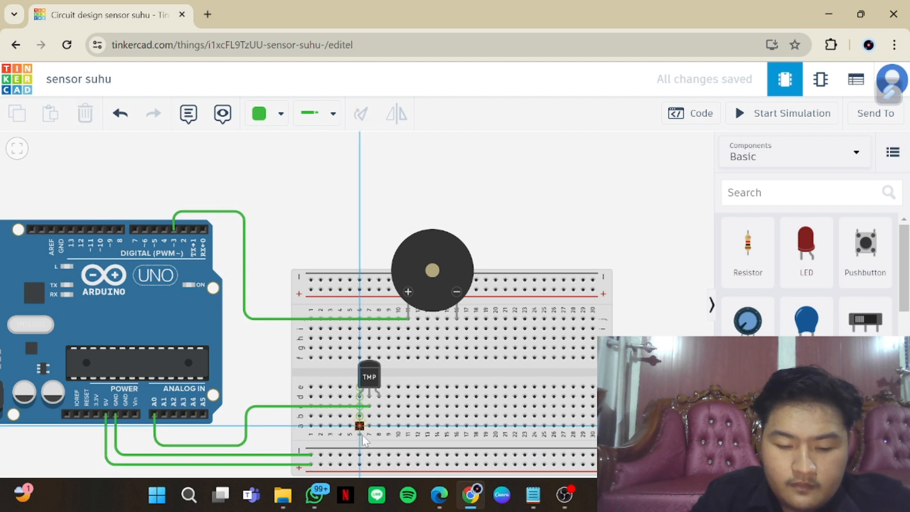
pyautogui.click(359, 464)
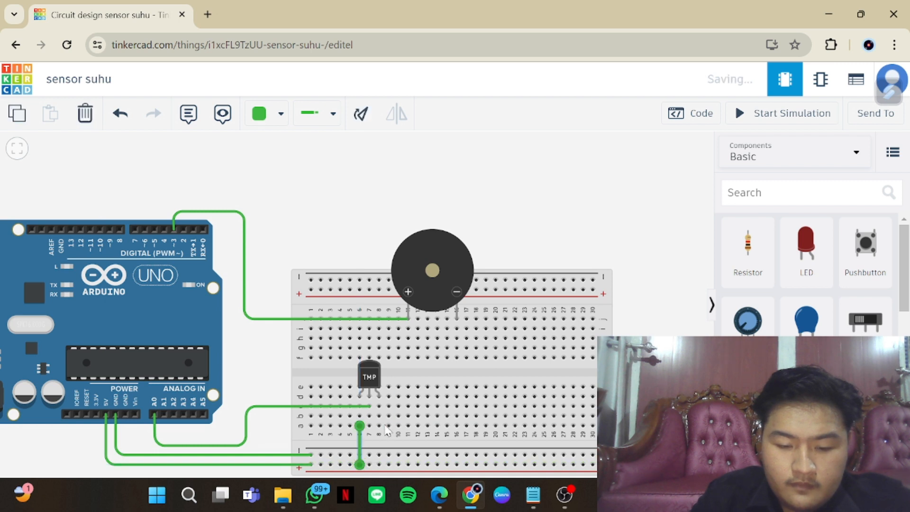
pyautogui.click(378, 425)
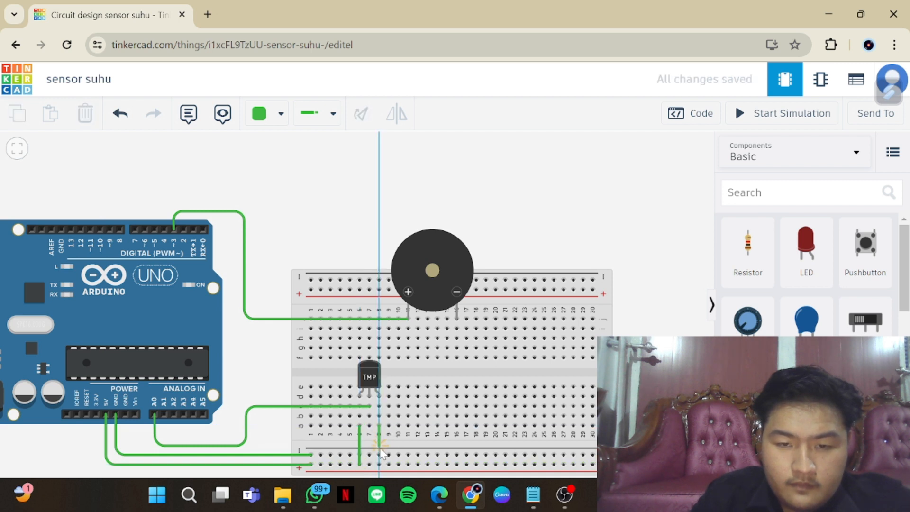
pyautogui.click(379, 455)
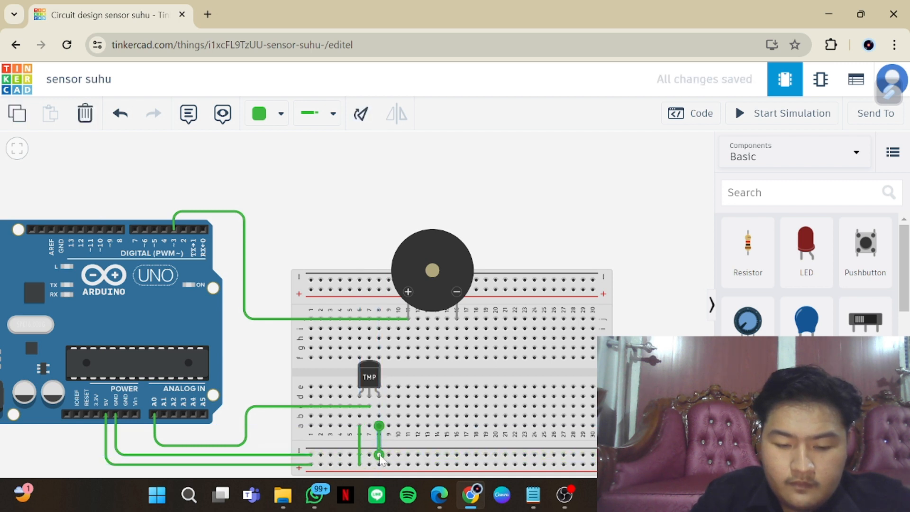
# Wire the piezo's negative leg in column 16 straight down to the breadboard's lower negative rail
pyautogui.click(457, 315)
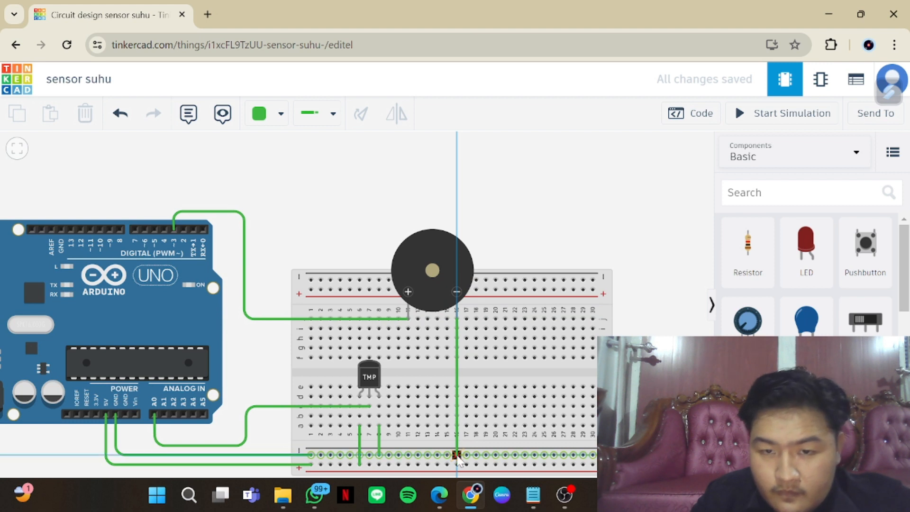
pyautogui.click(456, 455)
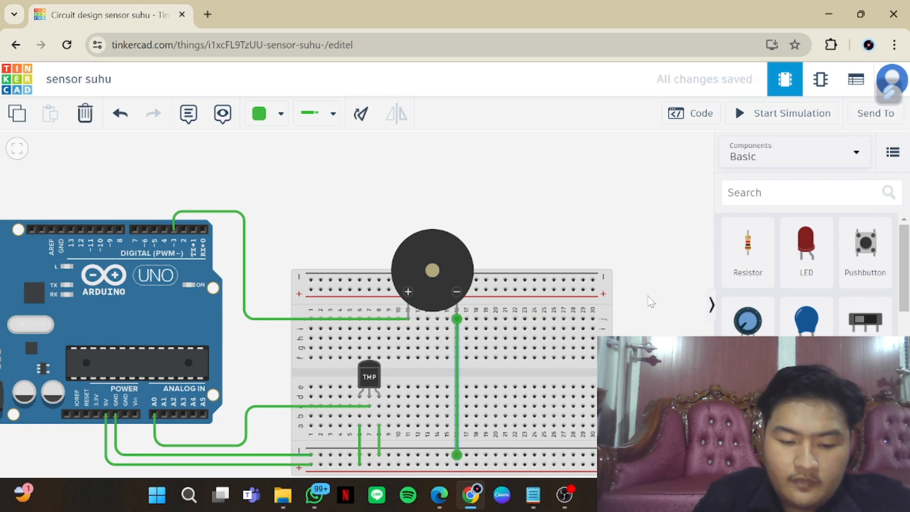
pyautogui.scroll(-3, 649, 229)
pyautogui.moveTo(650, 229); pyautogui.dragTo(638, 274)
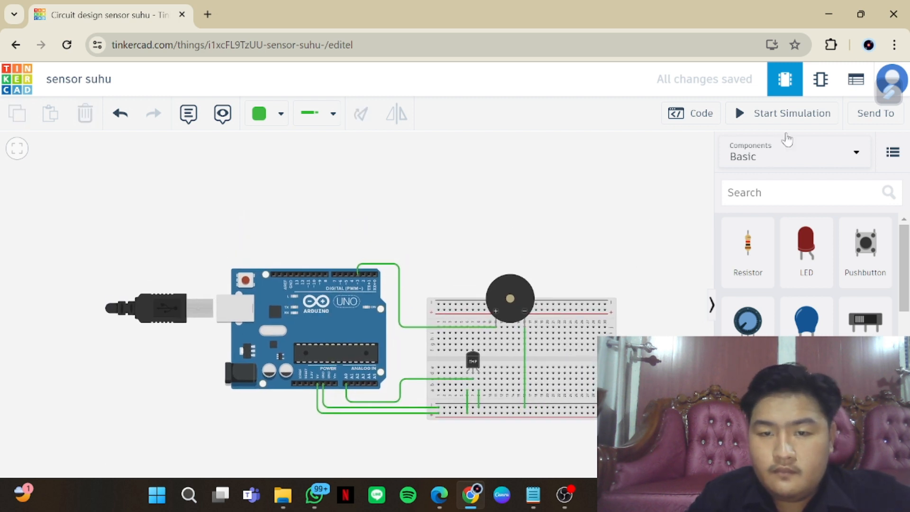
# Show the Arduino's code, switch to Notepad and open the "sensor suhu" text file from Downloads
pyautogui.click(692, 114)
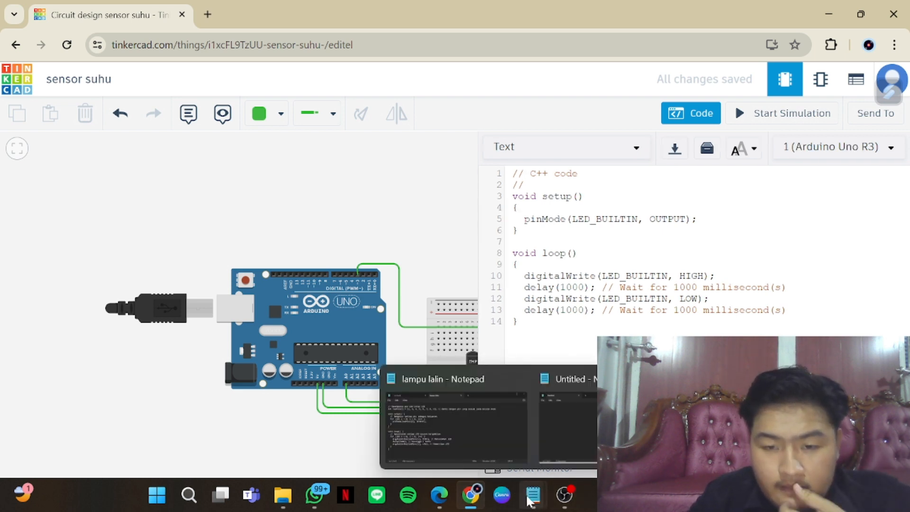
pyautogui.click(500, 431)
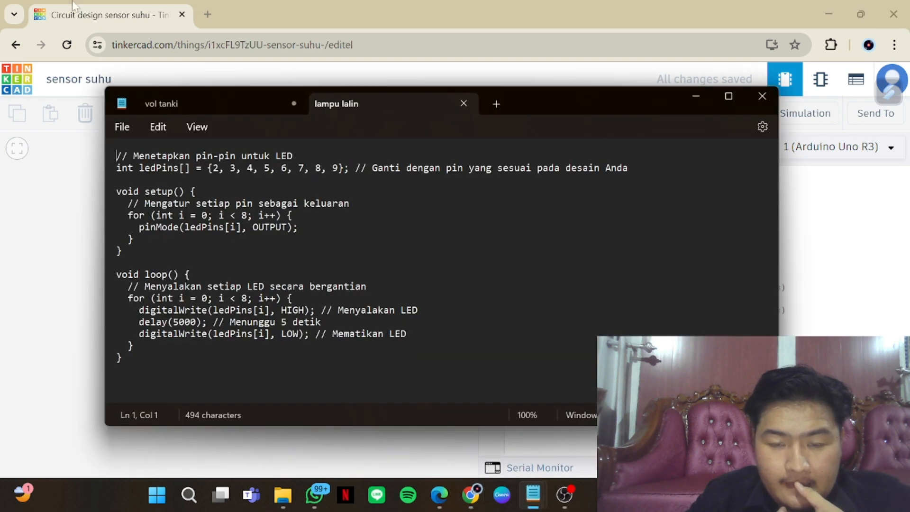
pyautogui.click(124, 128)
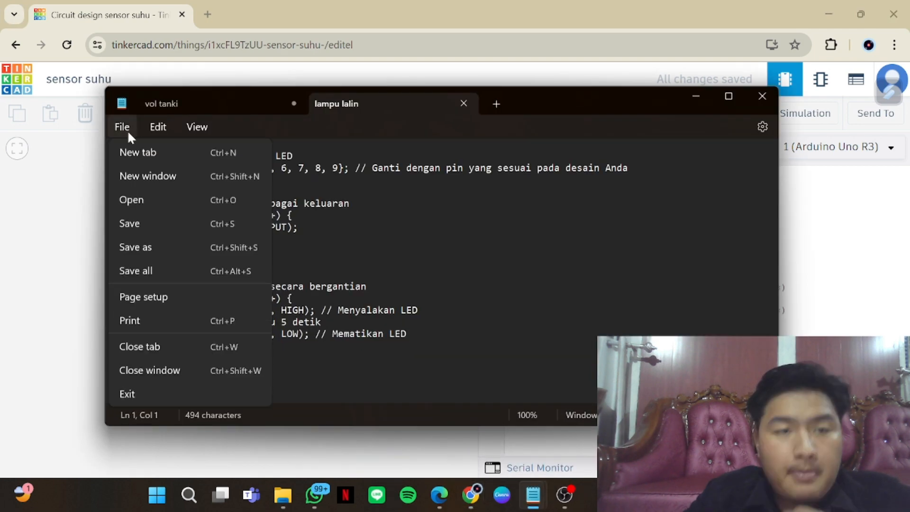
pyautogui.click(161, 201)
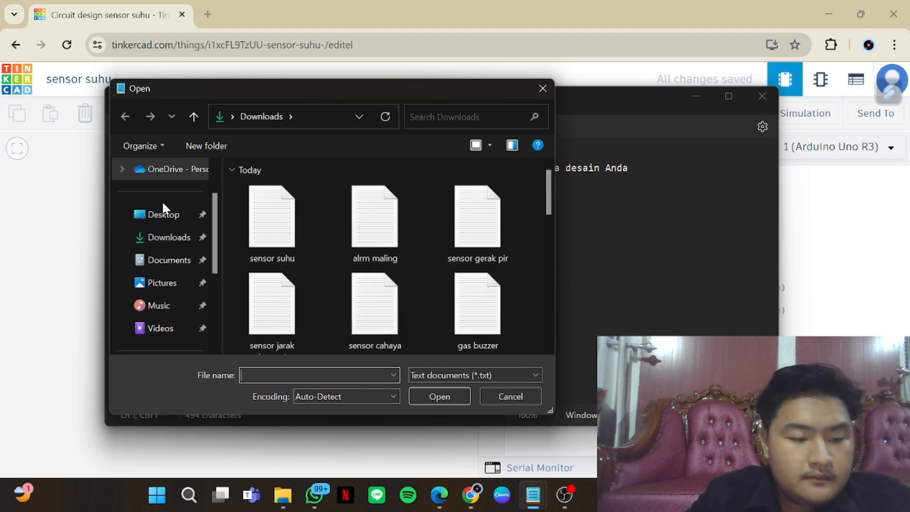
pyautogui.click(300, 227)
pyautogui.click(439, 396)
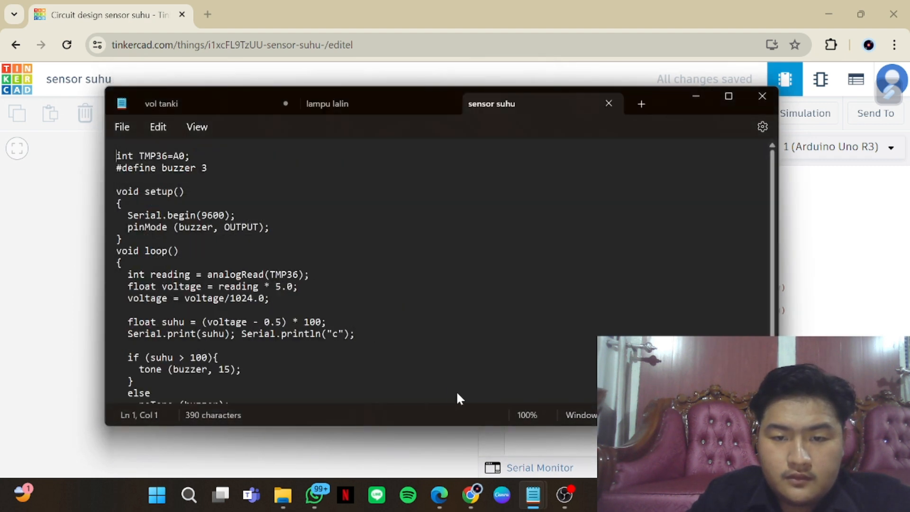
# Copy the entire "sensor suhu" sketch, from the TMP36 declaration to the closing brace of the loop
pyautogui.scroll(-2, 279, 290)
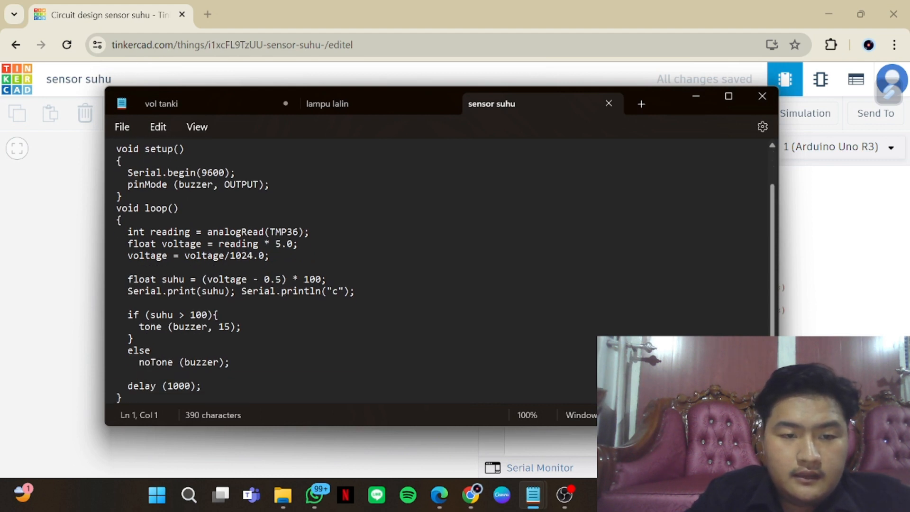
pyautogui.scroll(2, 223, 221)
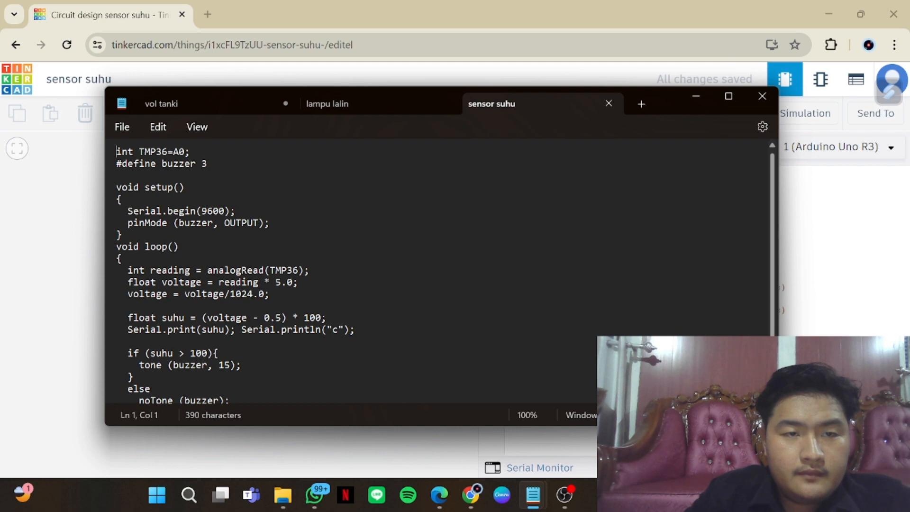
pyautogui.moveTo(116, 151); pyautogui.dragTo(218, 417)
pyautogui.rightClick(192, 351)
pyautogui.click(272, 101)
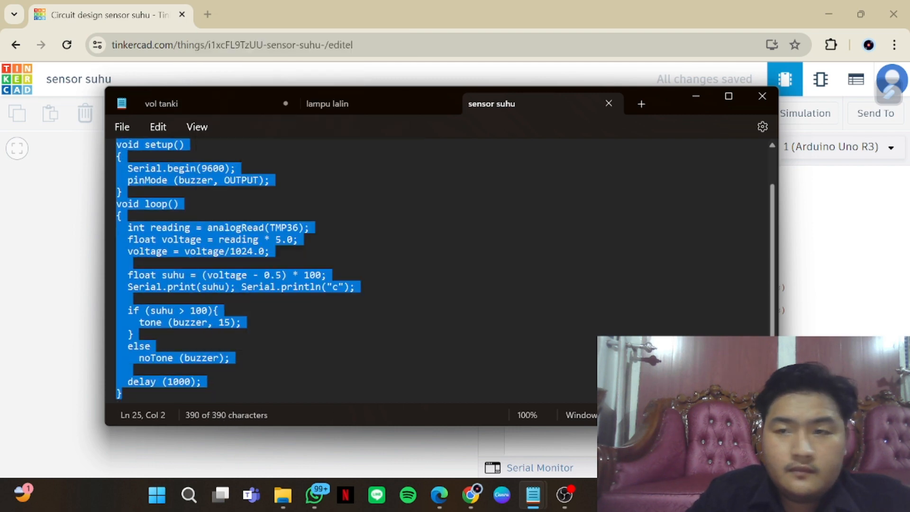
# Switch back to Tinkercad and replace the Arduino's default blink code with the copied temperature sensor sketch
pyautogui.click(819, 265)
pyautogui.moveTo(547, 337); pyautogui.dragTo(513, 172)
pyautogui.press('BackSpace')
pyautogui.rightClick(515, 176)
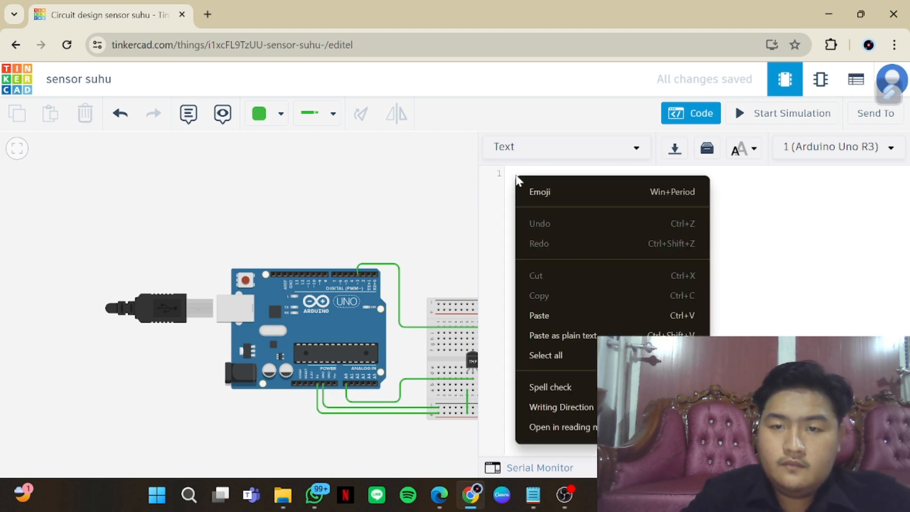
pyautogui.click(575, 318)
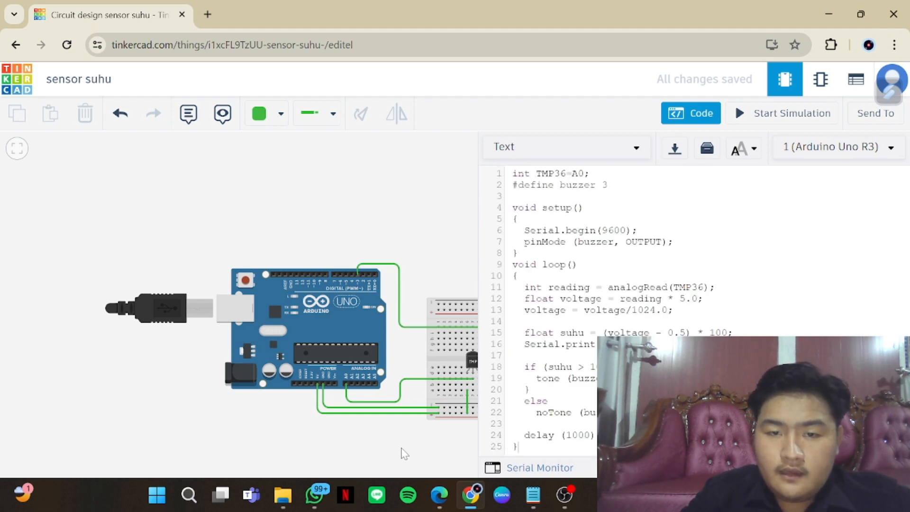
# Simulate the circuit with the code hidden, moving the TMP36's temperature above and back below the 100-degree buzzer threshold
pyautogui.moveTo(403, 453); pyautogui.dragTo(276, 413)
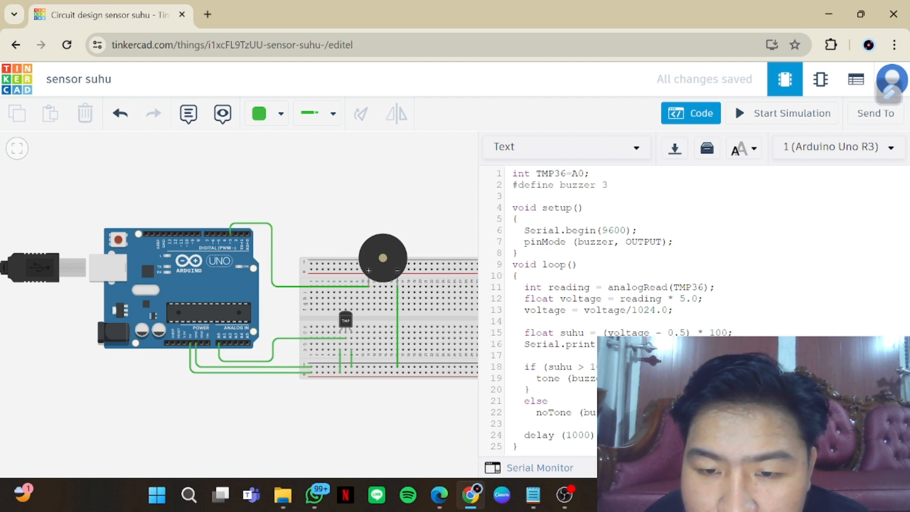
pyautogui.click(703, 118)
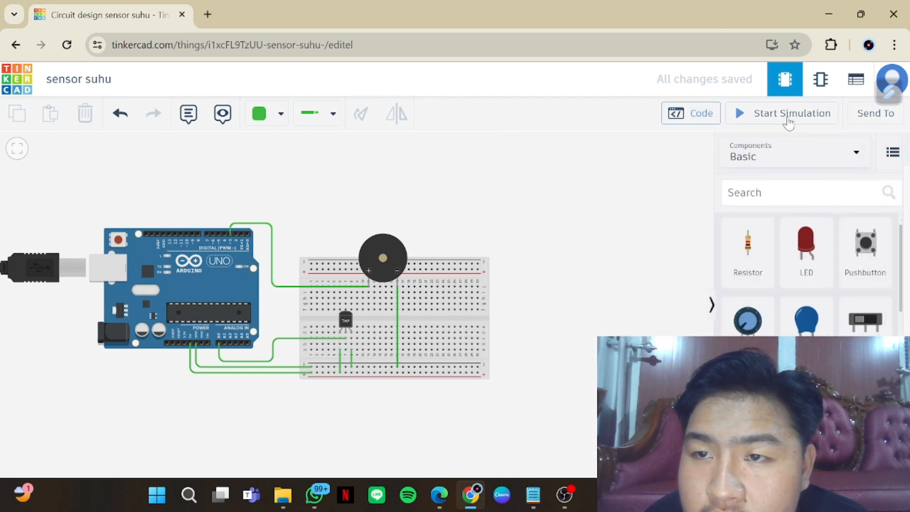
pyautogui.click(346, 320)
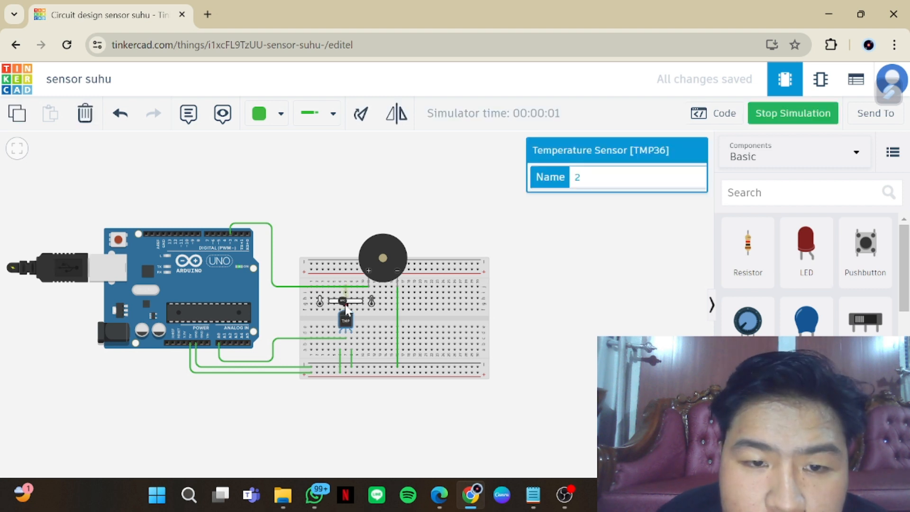
pyautogui.scroll(4, 345, 310)
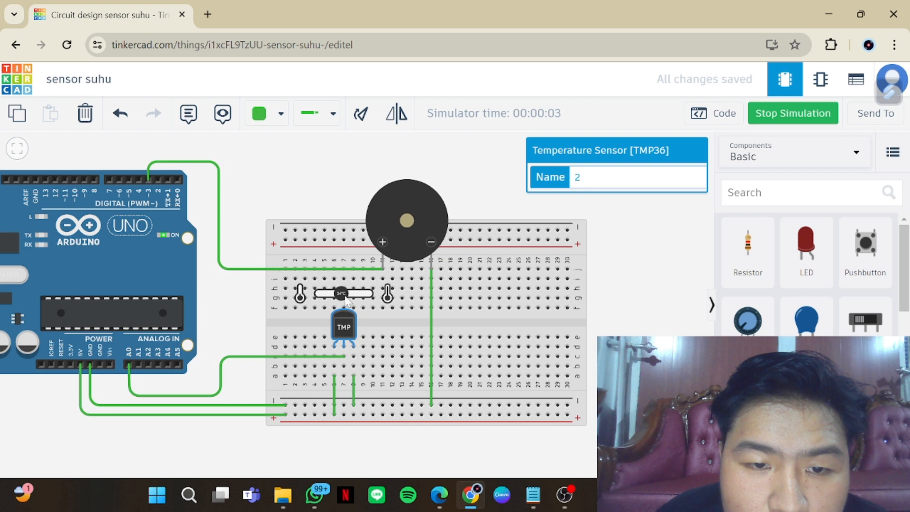
pyautogui.moveTo(345, 299); pyautogui.dragTo(358, 304)
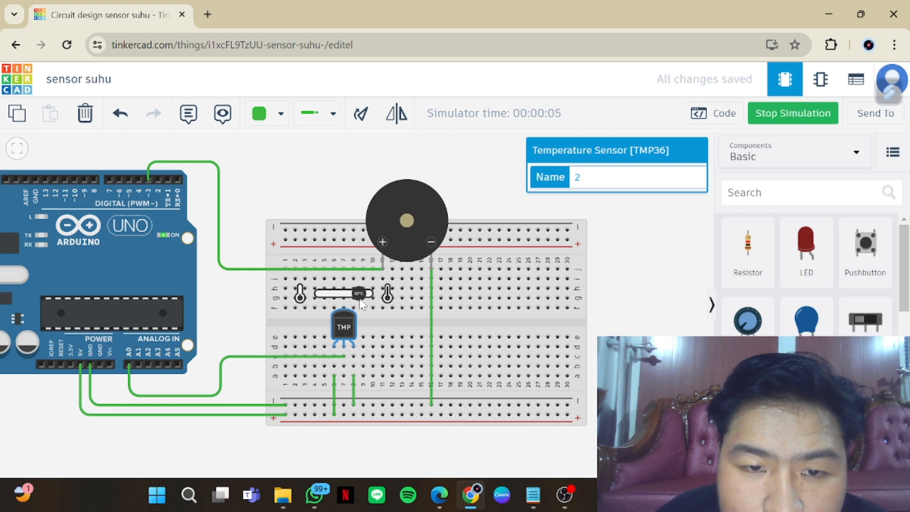
pyautogui.moveTo(362, 301); pyautogui.dragTo(362, 302)
pyautogui.scroll(-3, 362, 305)
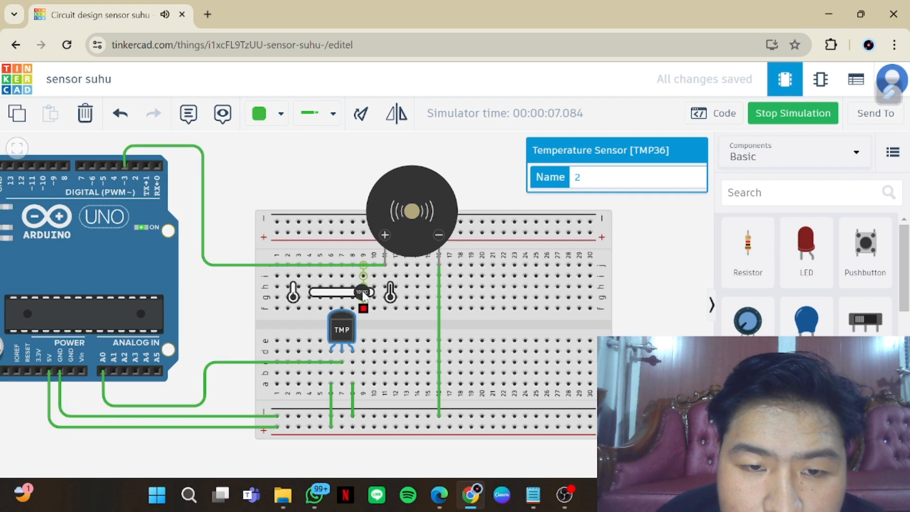
pyautogui.scroll(-1, 362, 301)
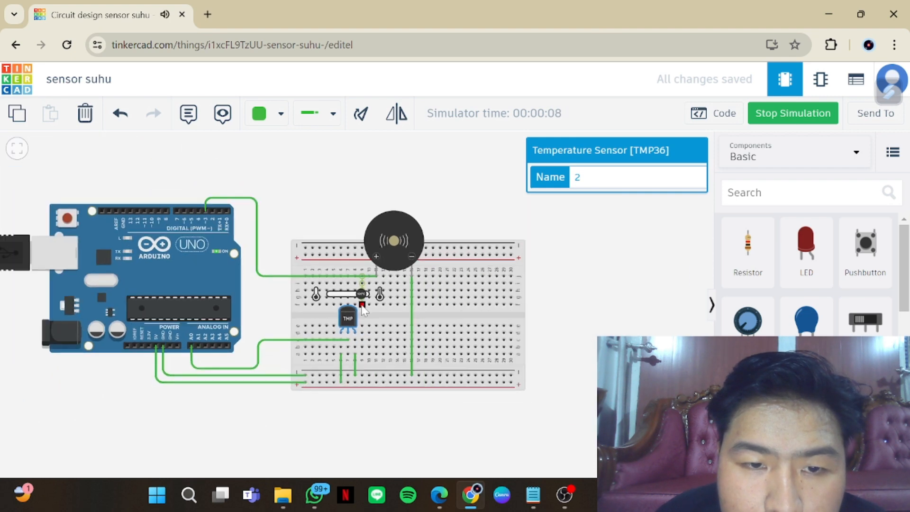
pyautogui.moveTo(362, 295); pyautogui.dragTo(358, 297)
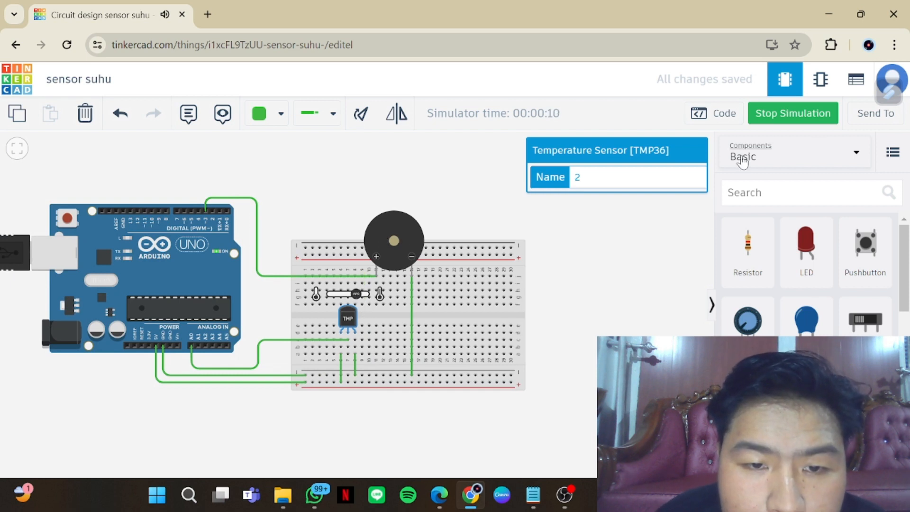
# Stop the simulation and change the buzzer threshold in the code's if condition to 80
pyautogui.click(734, 115)
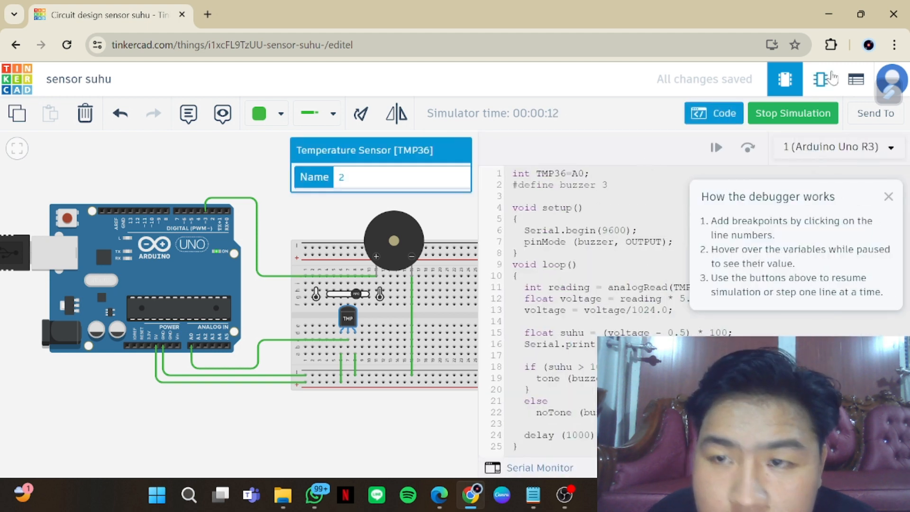
pyautogui.click(827, 114)
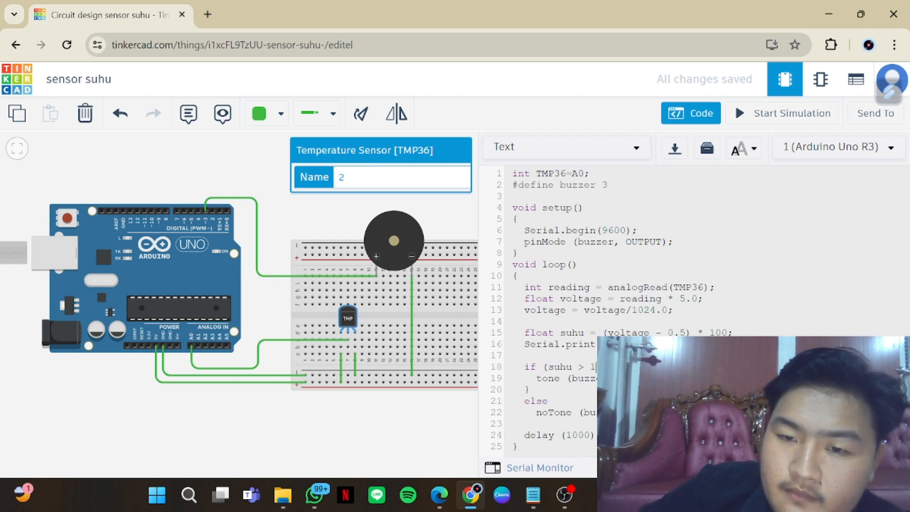
pyautogui.press('BackSpace')
pyautogui.write('80')
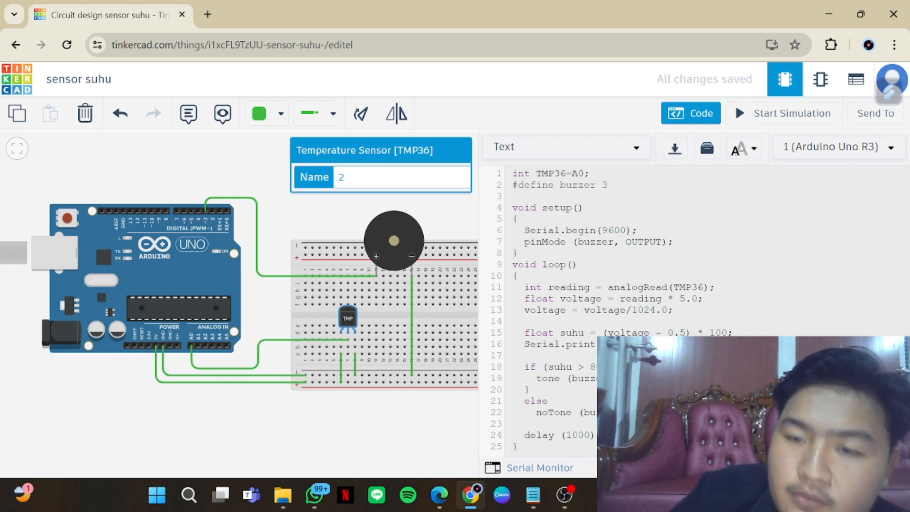
# Hide the code, run the simulation again and raise the TMP36's temperature to 82 °C
pyautogui.click(691, 114)
pyautogui.click(797, 114)
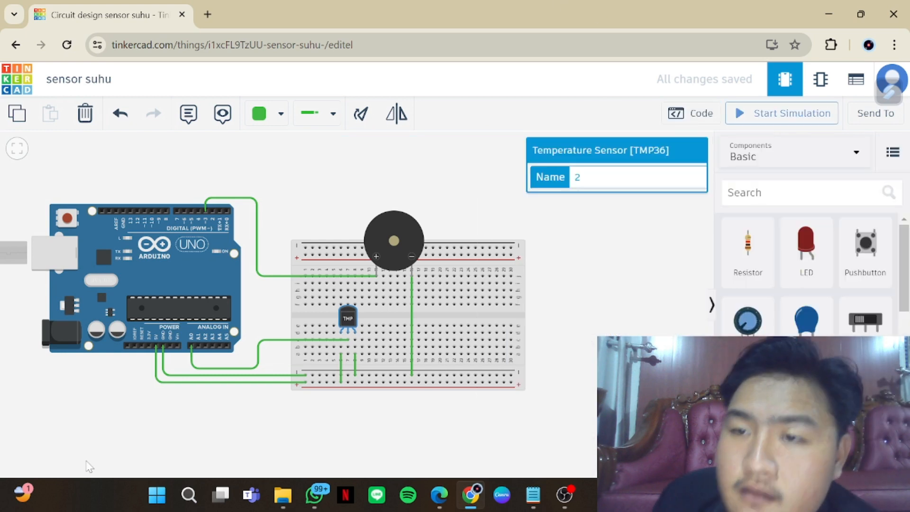
pyautogui.click(345, 317)
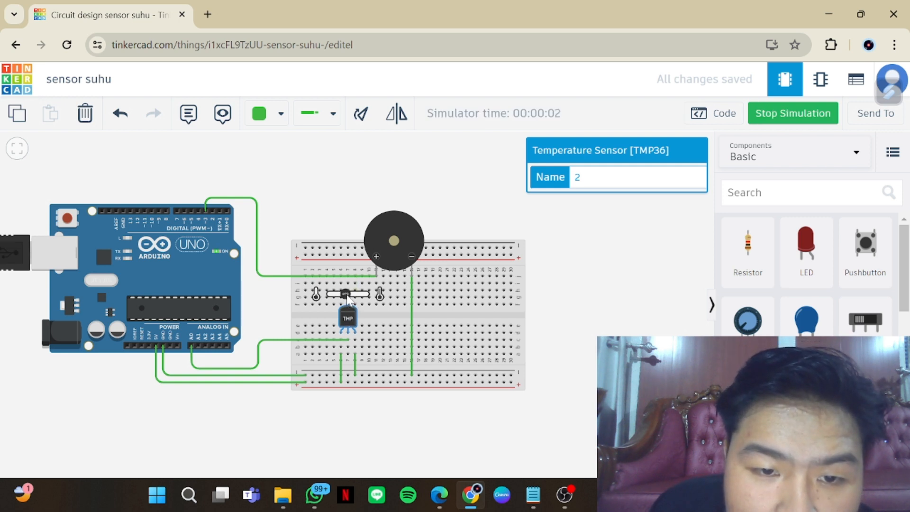
pyautogui.moveTo(347, 296); pyautogui.dragTo(356, 301)
pyautogui.scroll(5, 357, 305)
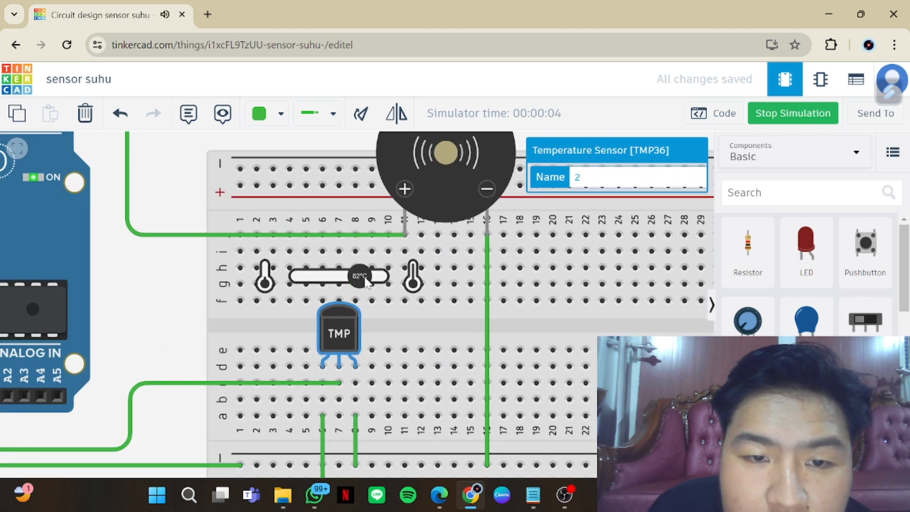
# Lower the TMP36's simulated temperature to 77 °C and deselect the sensor
pyautogui.moveTo(372, 284); pyautogui.dragTo(358, 284)
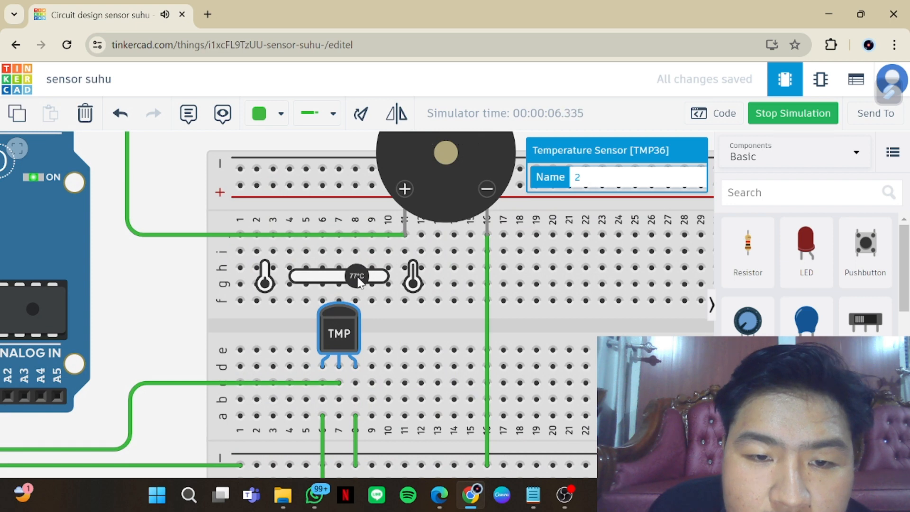
pyautogui.moveTo(361, 286); pyautogui.dragTo(356, 301)
pyautogui.scroll(-3, 356, 301)
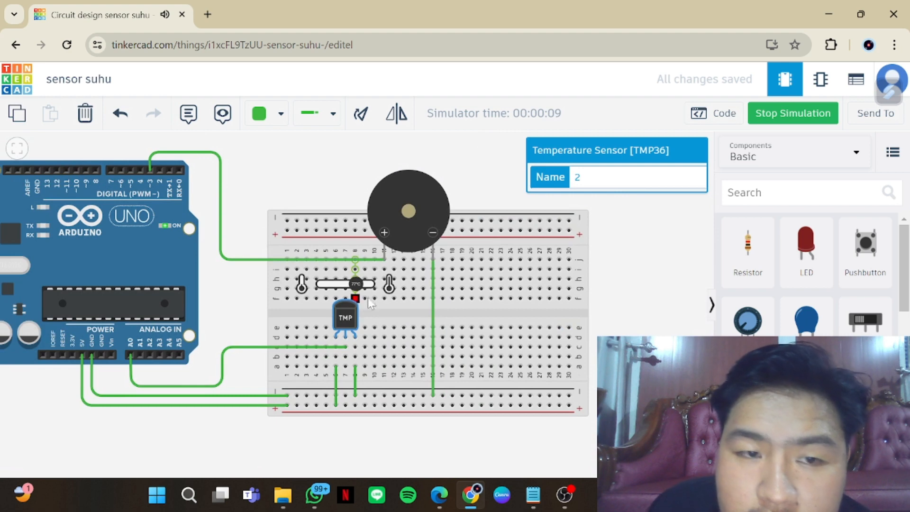
pyautogui.moveTo(380, 445); pyautogui.dragTo(406, 446)
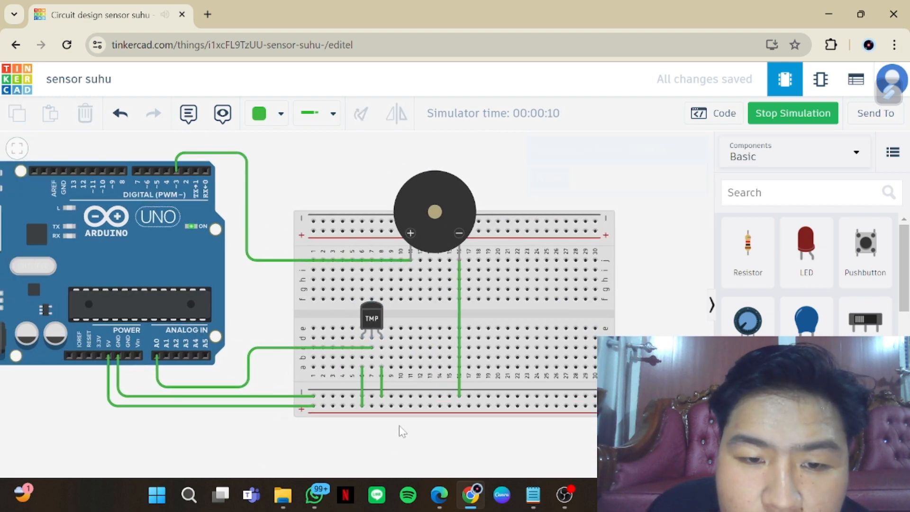
pyautogui.scroll(-1, 420, 433)
pyautogui.scroll(-1, 420, 434)
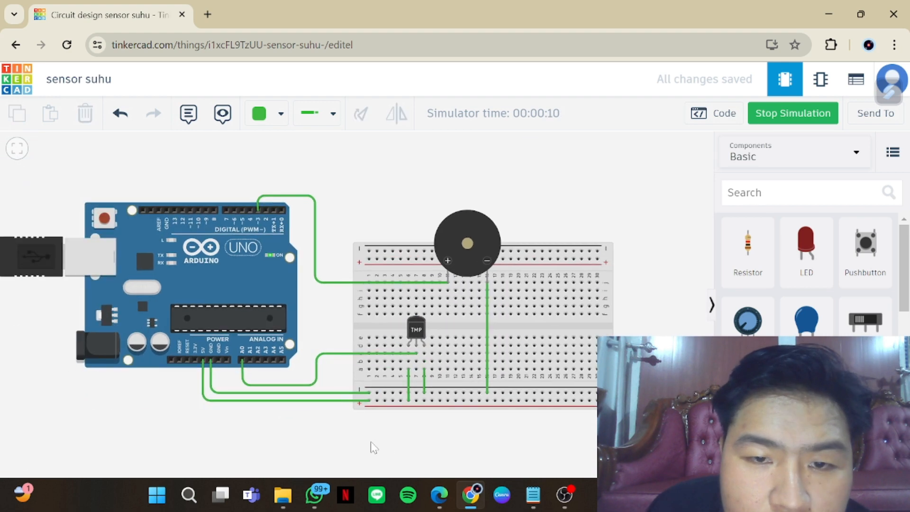
# Stop the simulation of the temperature sensor circuit and return to the circuit designs dashboard
pyautogui.moveTo(371, 442); pyautogui.dragTo(431, 439)
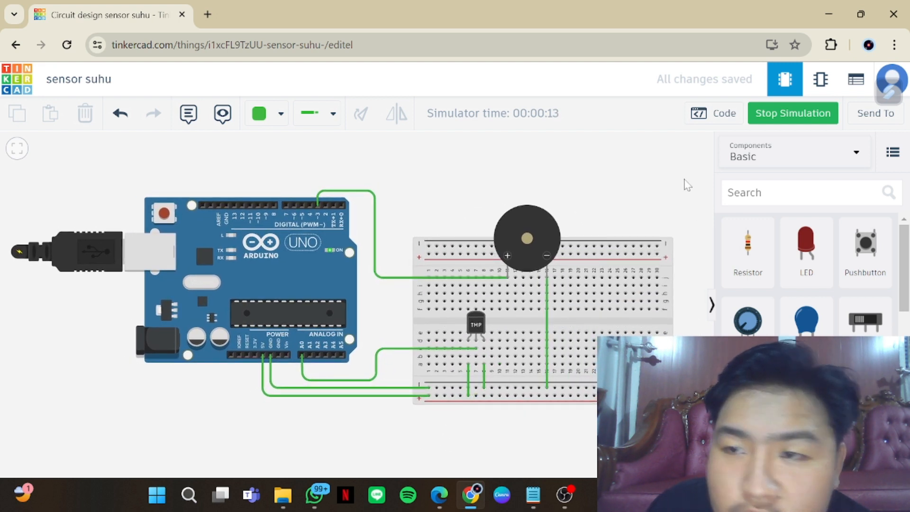
pyautogui.click(795, 119)
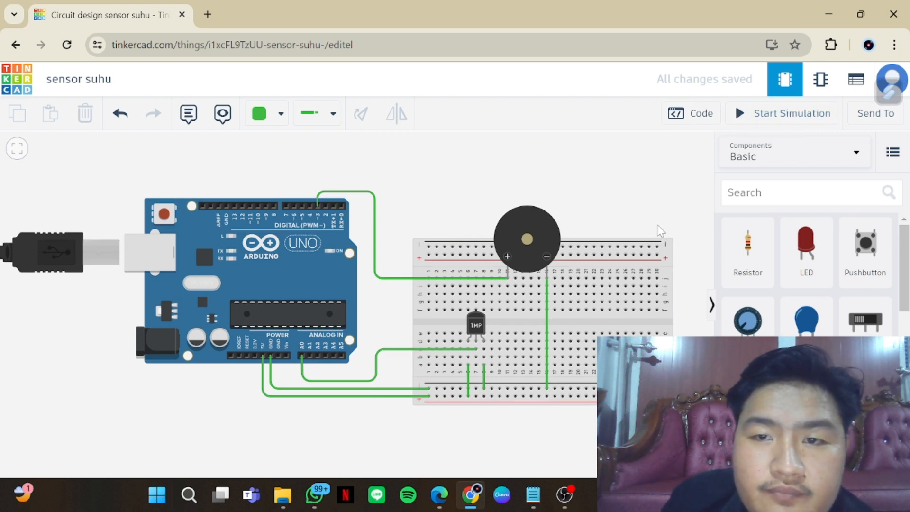
pyautogui.scroll(-1, 658, 230)
pyautogui.click(13, 90)
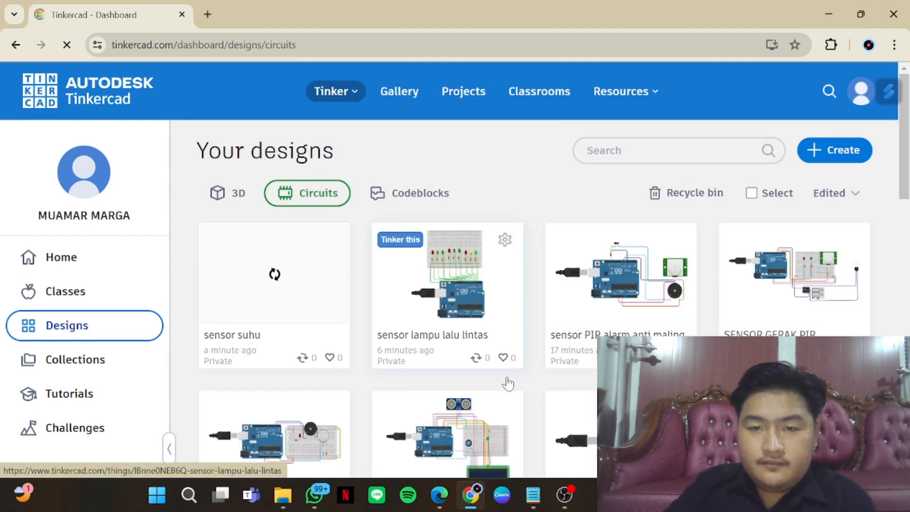
# Find the design "kontrol volume tangki dengan sensor ultrasonik" among the saved circuits and open it for editing
pyautogui.scroll(-2, 507, 379)
pyautogui.scroll(-3, 527, 365)
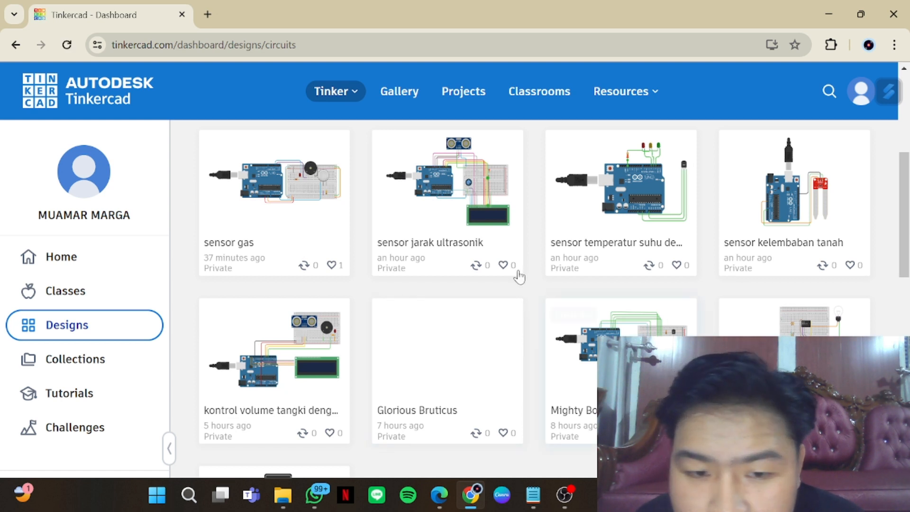
pyautogui.scroll(-1, 284, 369)
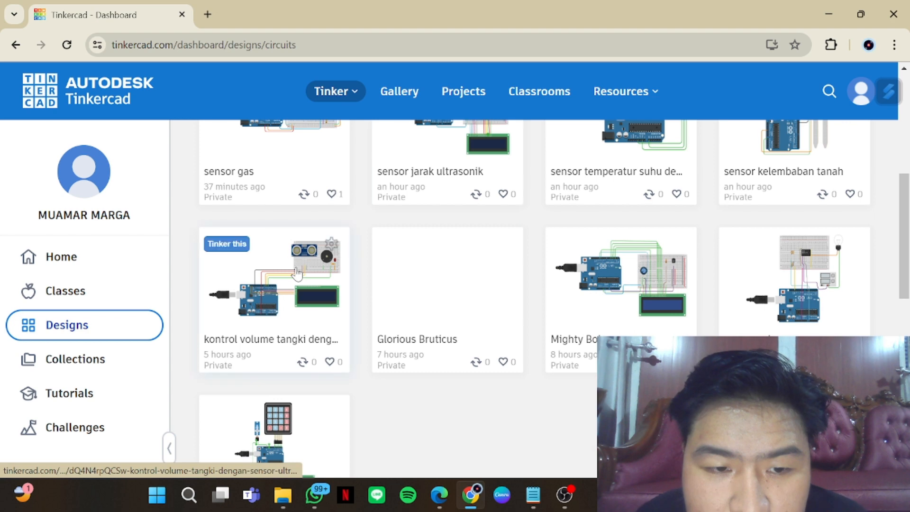
pyautogui.scroll(1, 294, 379)
pyautogui.click(295, 383)
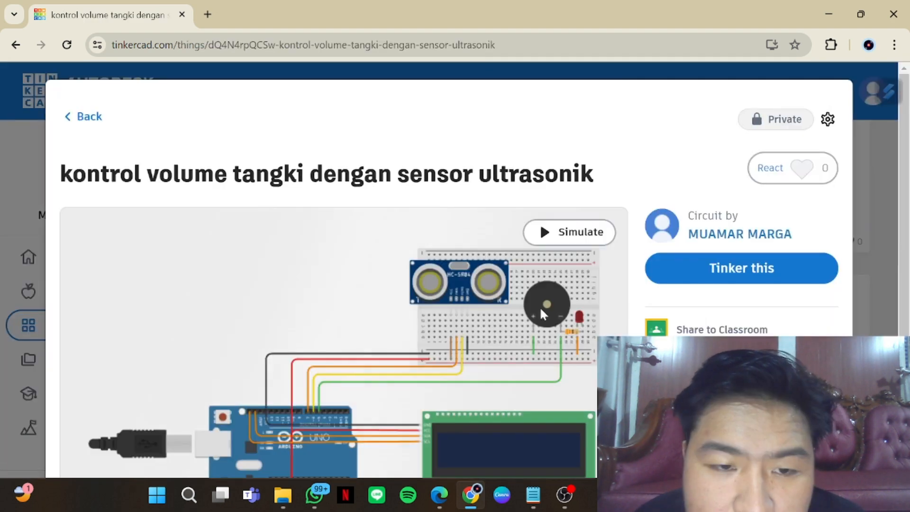
pyautogui.click(781, 274)
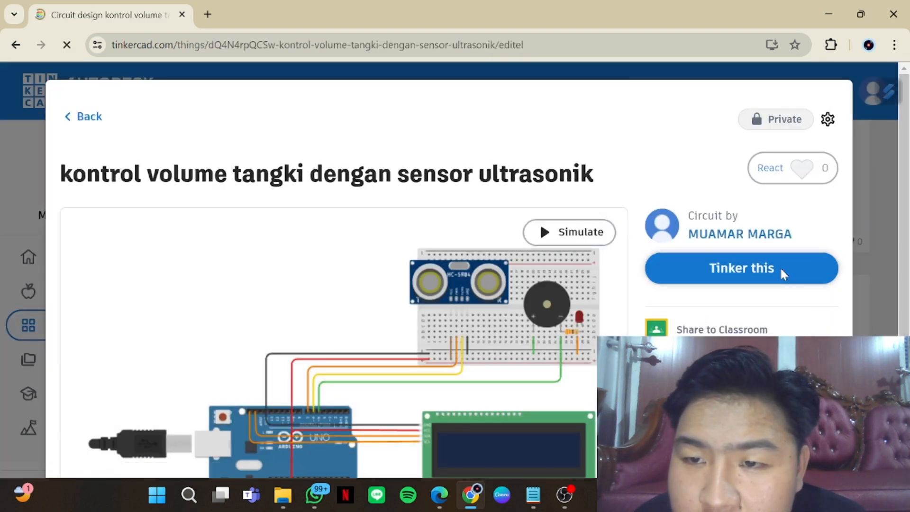
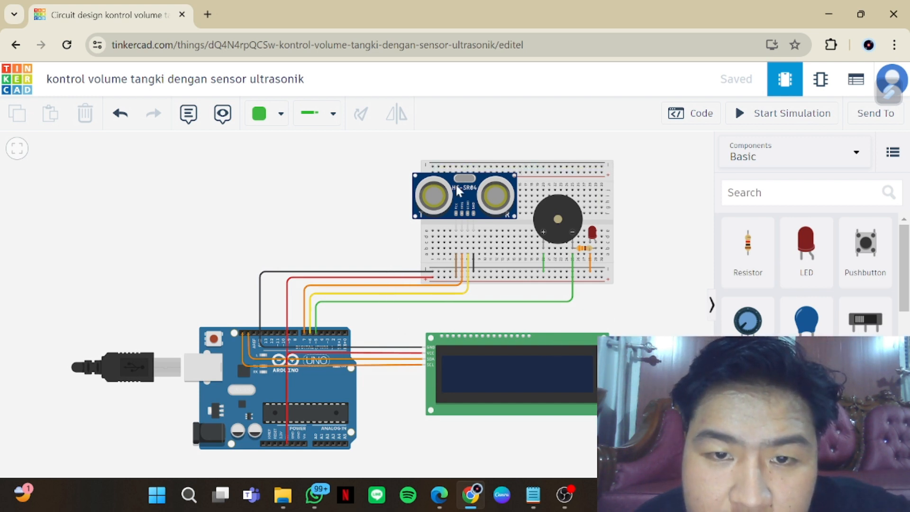
# Open the Arduino sketch and examine its pin definitions, setup, distance and volume calculation, LCD output and relay conditions
pyautogui.click(691, 118)
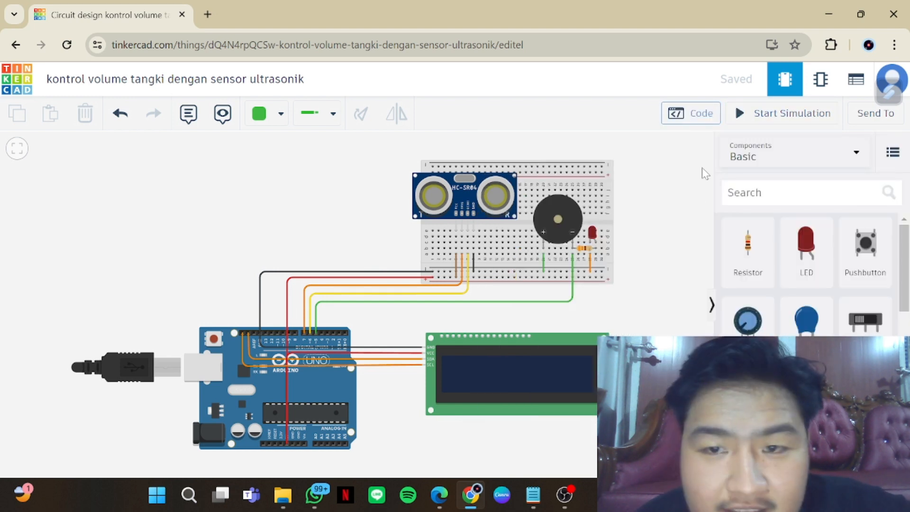
pyautogui.click(698, 118)
pyautogui.scroll(-5, 616, 284)
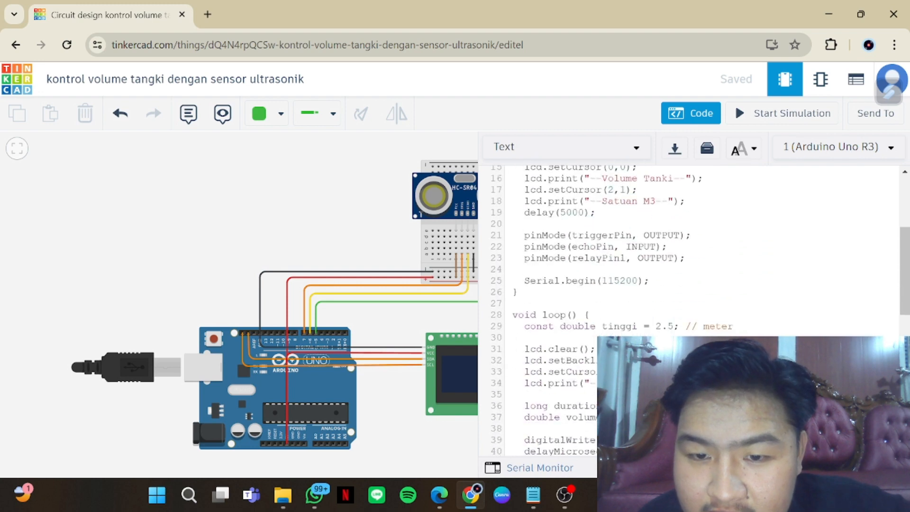
pyautogui.scroll(-8, 616, 284)
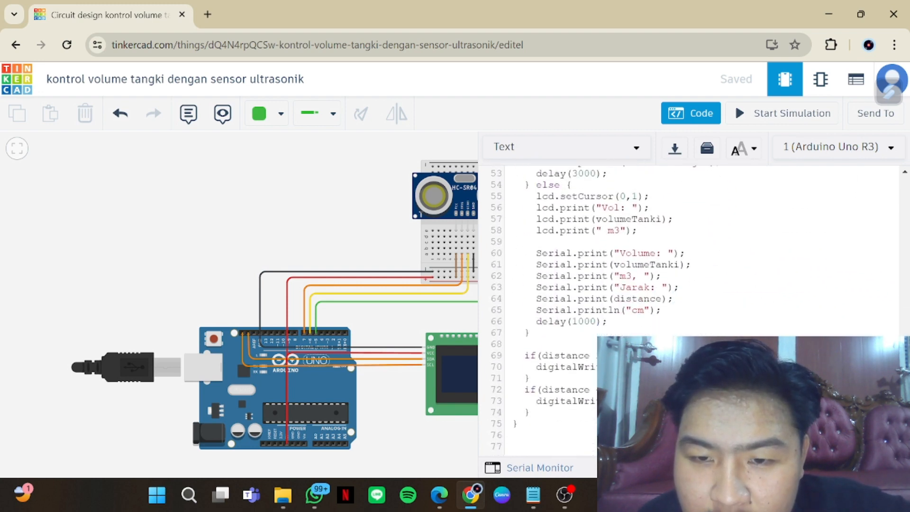
pyautogui.scroll(13, 616, 284)
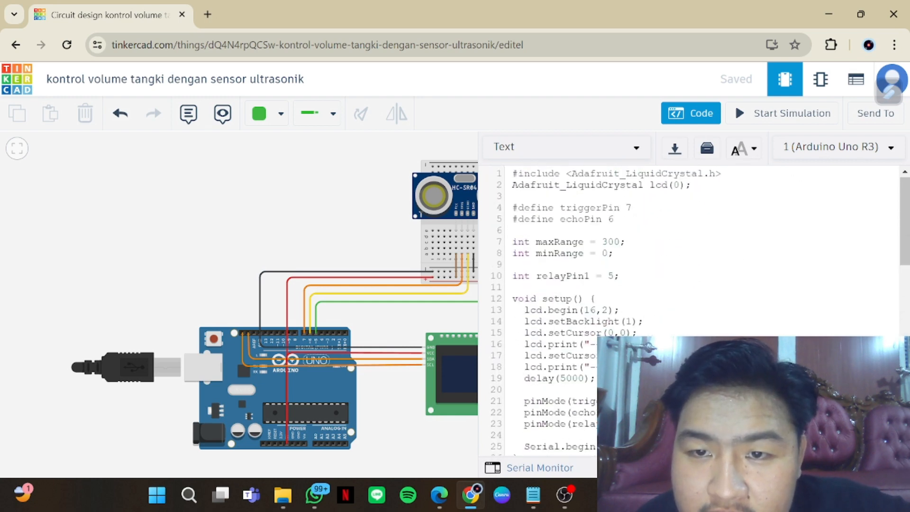
pyautogui.scroll(-1, 616, 284)
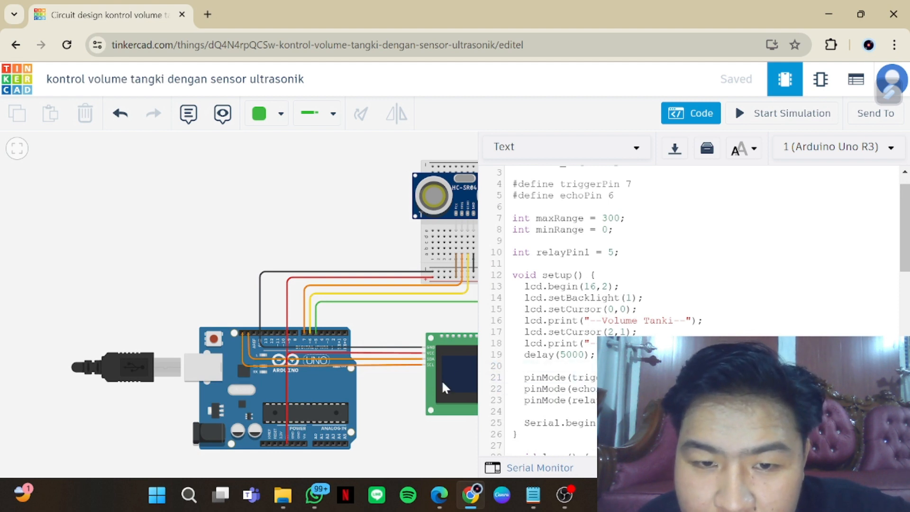
pyautogui.scroll(-1, 616, 284)
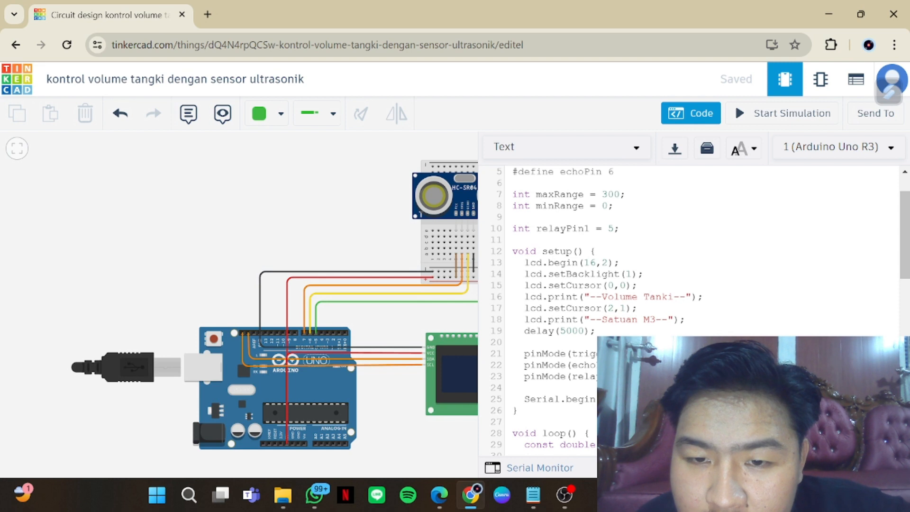
pyautogui.scroll(1, 616, 284)
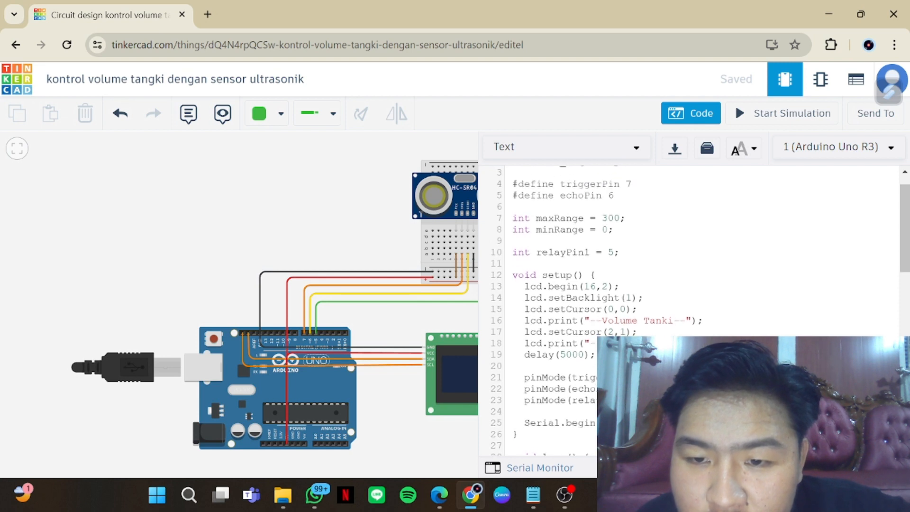
pyautogui.moveTo(414, 393); pyautogui.dragTo(414, 394)
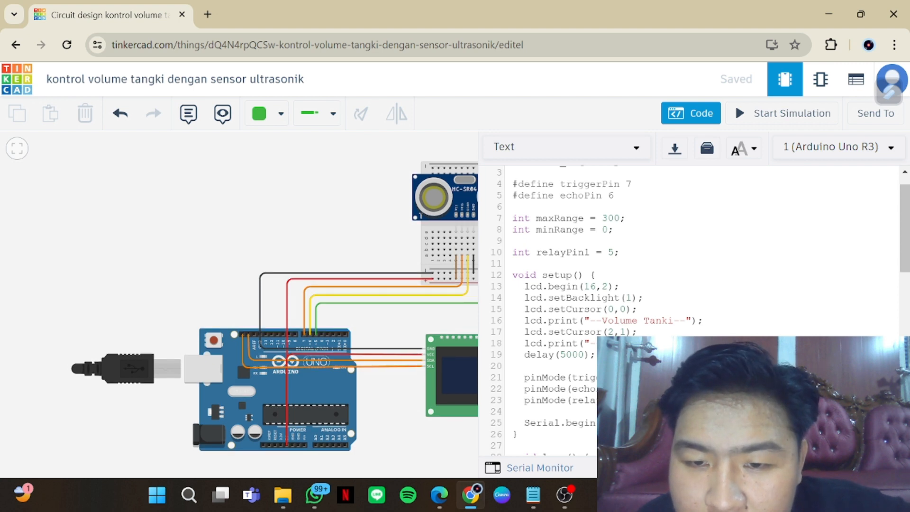
pyautogui.scroll(-2, 692, 308)
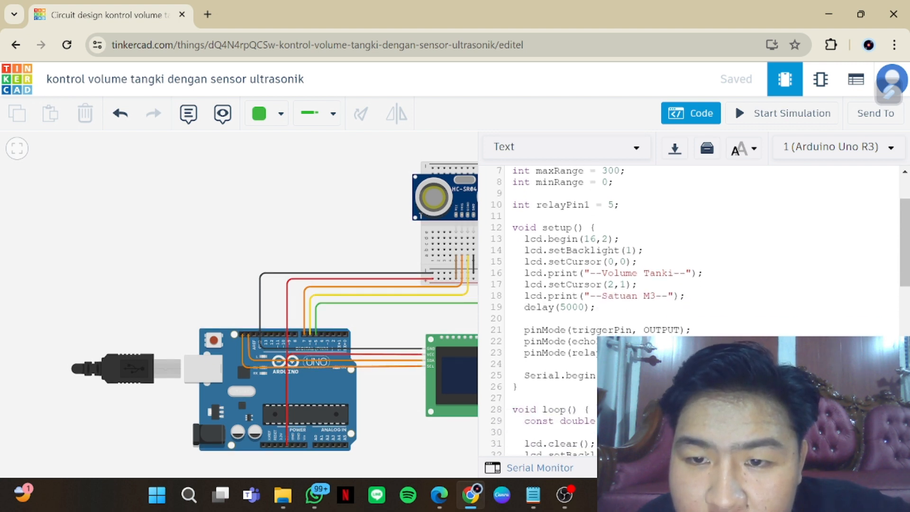
pyautogui.scroll(-5, 692, 308)
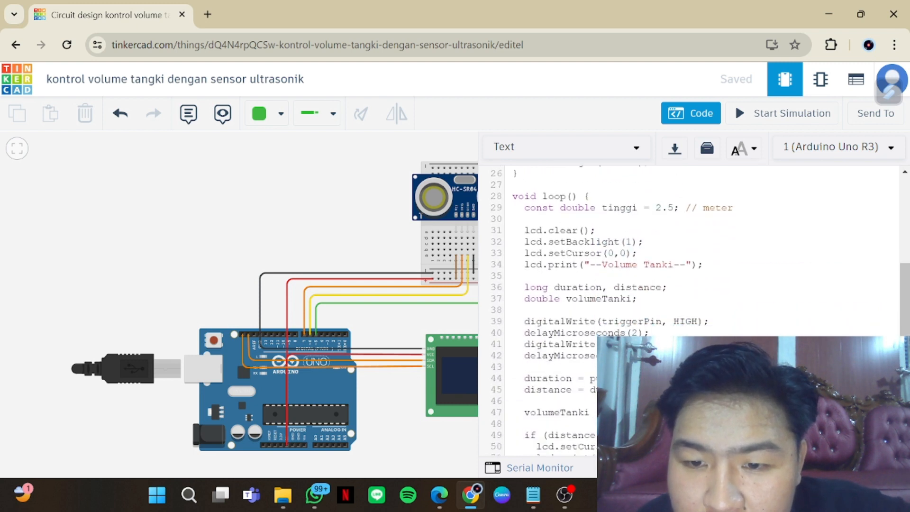
pyautogui.scroll(-2, 691, 308)
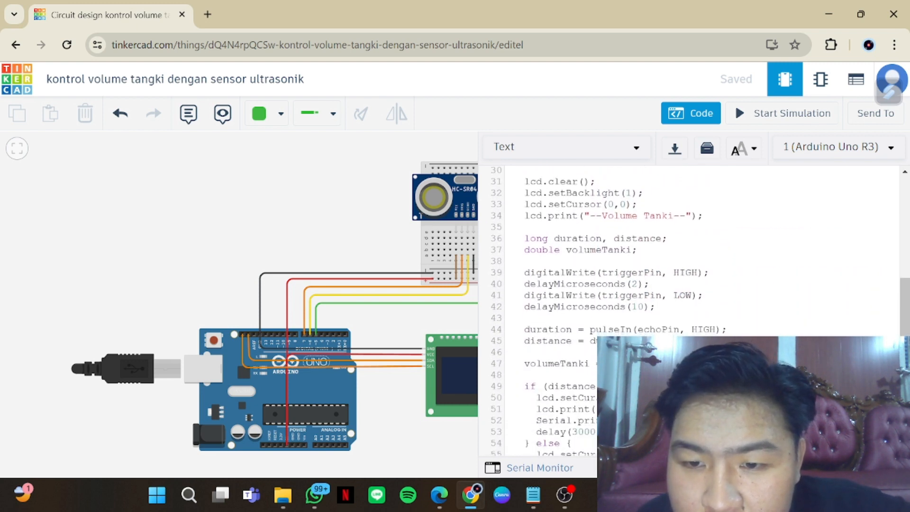
# Hide the code, start the simulation and move the ultrasonic sensor's target out to about 167 cm
pyautogui.click(713, 116)
pyautogui.click(768, 122)
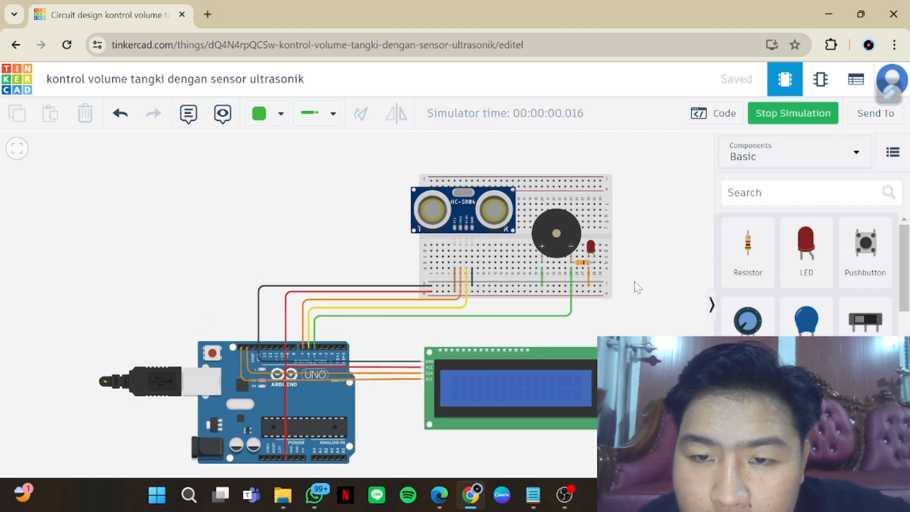
pyautogui.scroll(-2, 631, 278)
pyautogui.moveTo(623, 222); pyautogui.dragTo(611, 248)
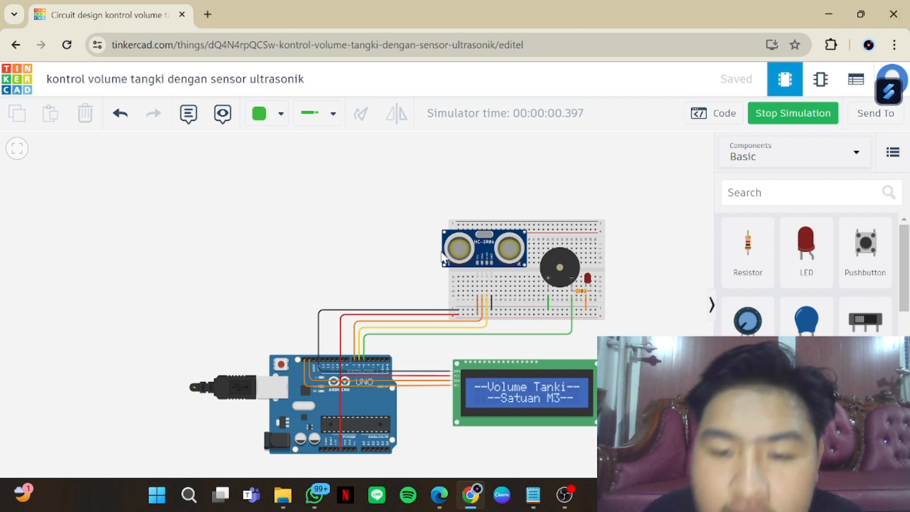
pyautogui.click(472, 258)
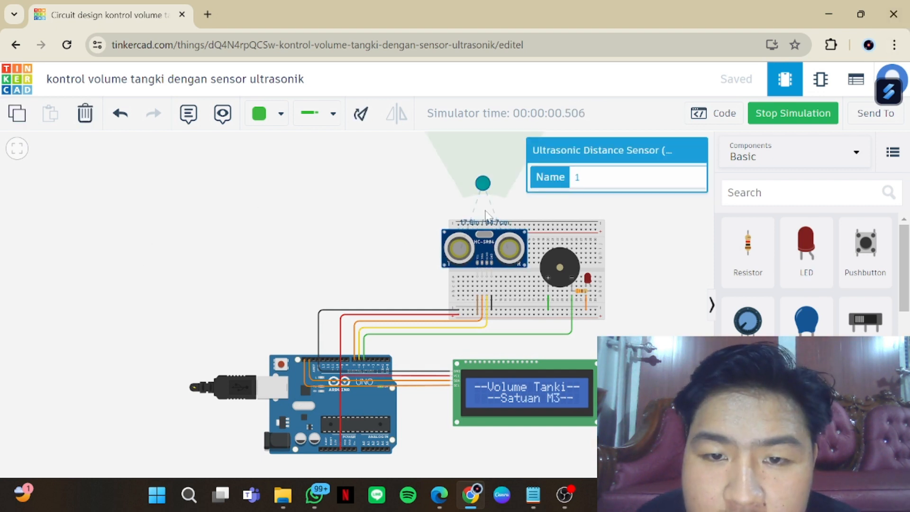
pyautogui.moveTo(484, 183); pyautogui.dragTo(486, 156)
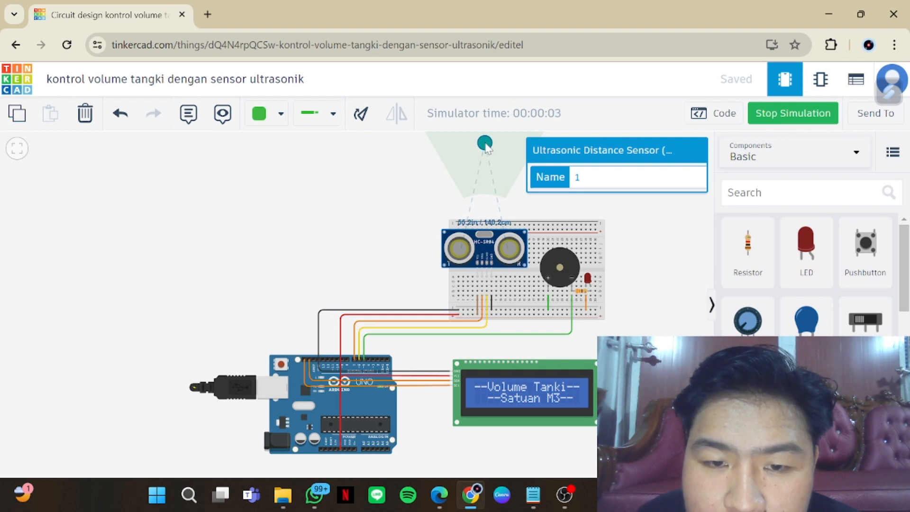
pyautogui.moveTo(488, 142); pyautogui.dragTo(489, 141)
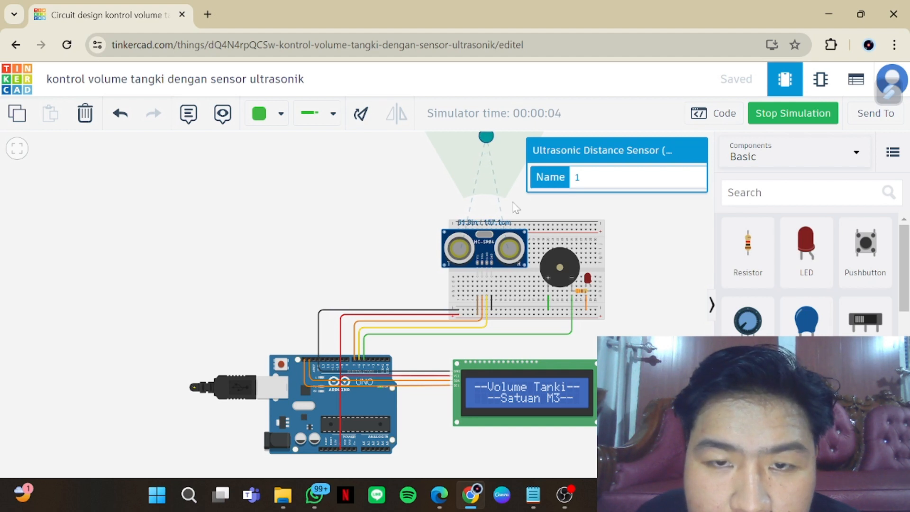
# Move the ultrasonic sensor's target out to about 244 cm, and bring it back to about 33 cm
pyautogui.moveTo(629, 238); pyautogui.dragTo(626, 289)
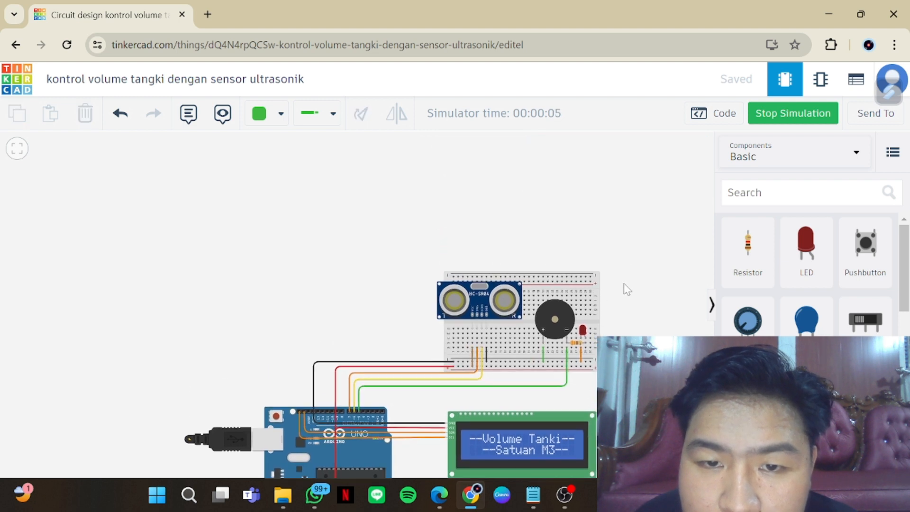
pyautogui.click(512, 306)
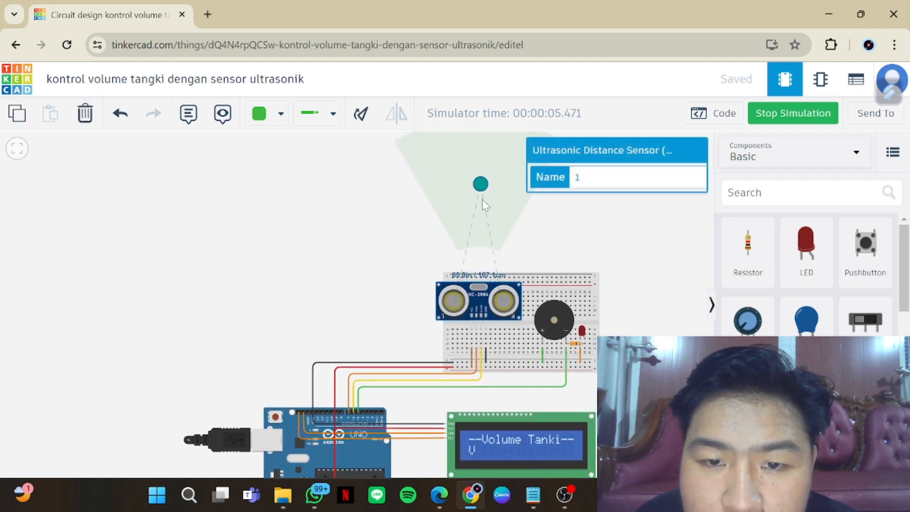
pyautogui.moveTo(482, 200); pyautogui.dragTo(482, 157)
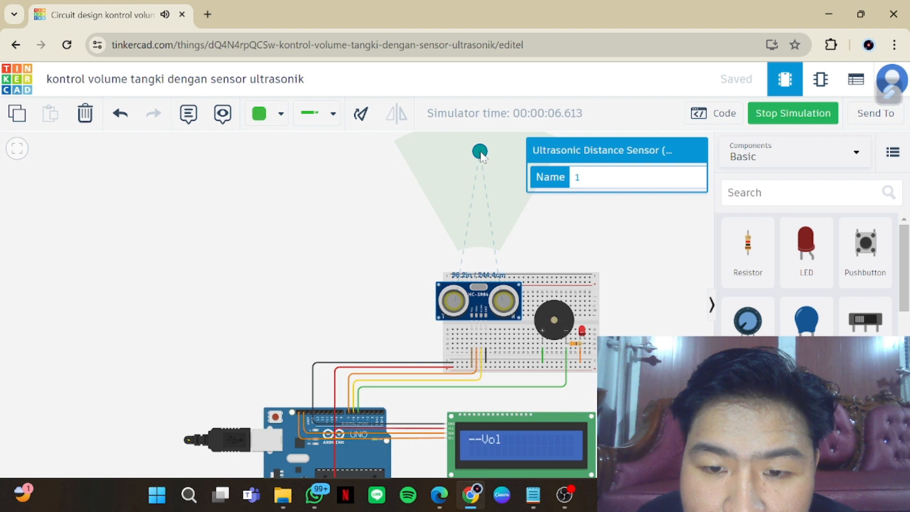
pyautogui.moveTo(480, 154); pyautogui.dragTo(481, 245)
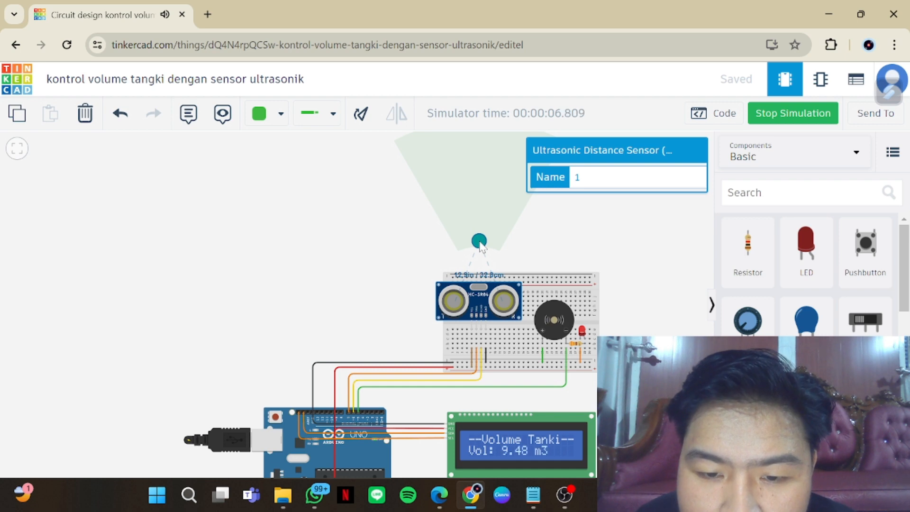
# Show the code during the simulation, dismiss the debugger help and open the Serial Monitor
pyautogui.click(720, 112)
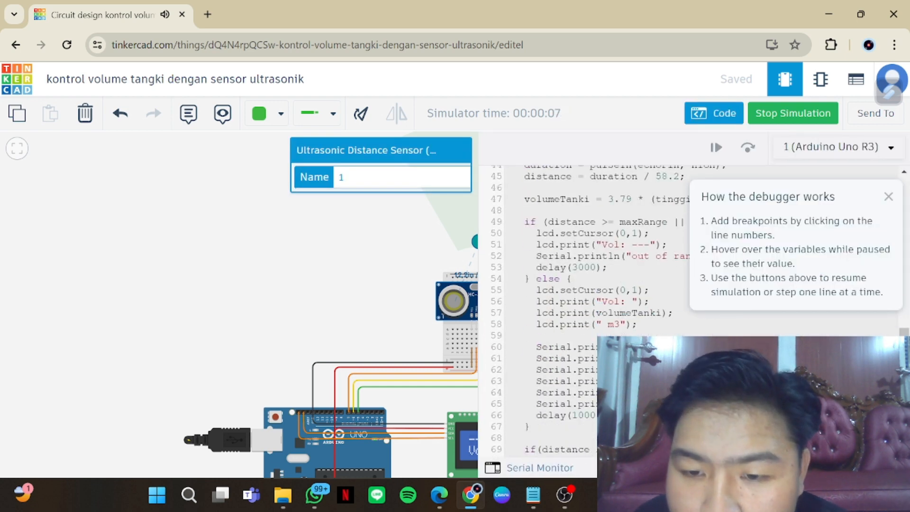
pyautogui.scroll(-3, 583, 285)
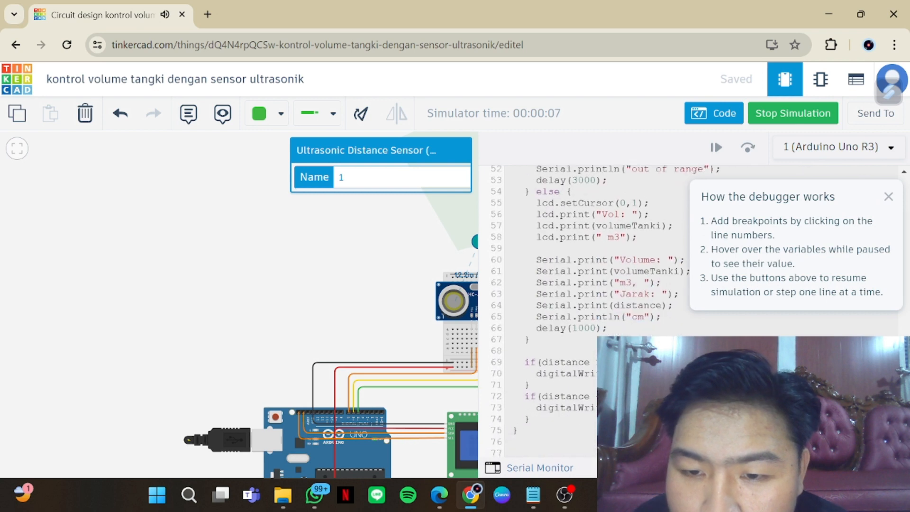
pyautogui.click(888, 196)
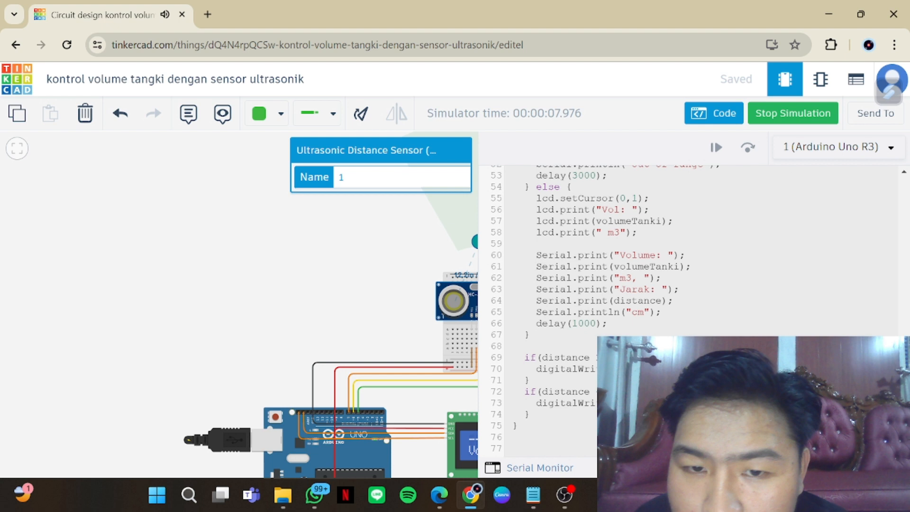
pyautogui.doubleClick(548, 470)
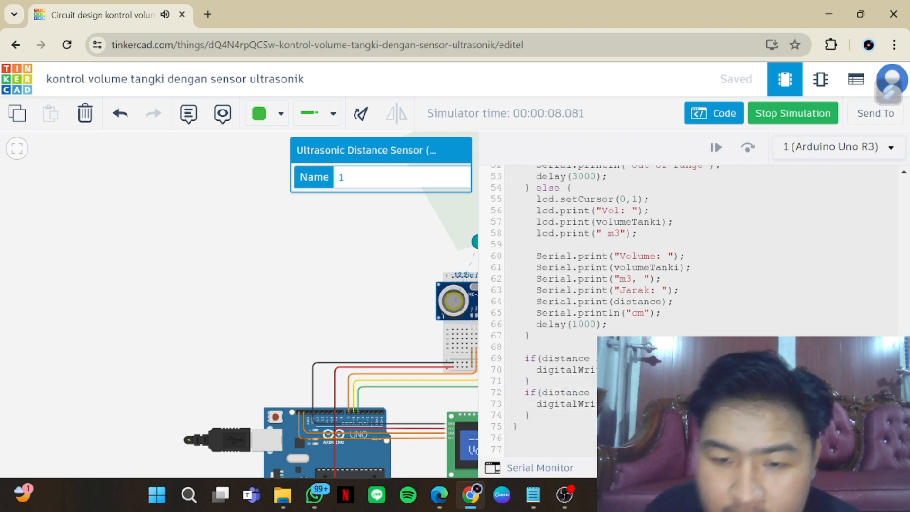
pyautogui.click(543, 468)
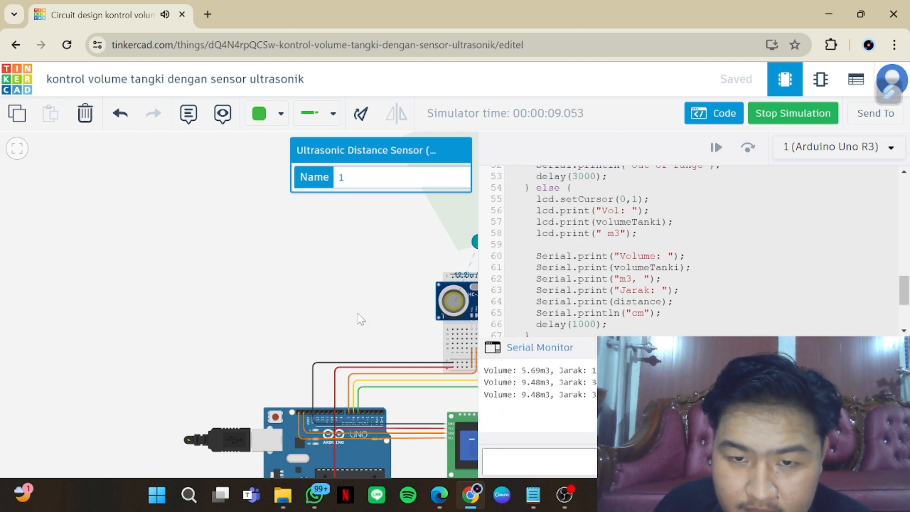
# Move the ultrasonic sensor's target in to about 6 cm, and out to about 159 cm
pyautogui.moveTo(293, 296); pyautogui.dragTo(159, 257)
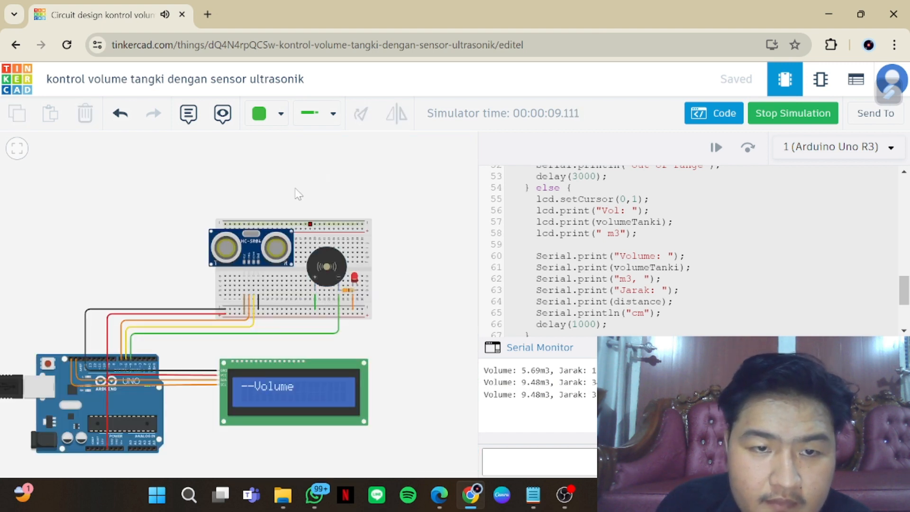
pyautogui.click(290, 233)
pyautogui.moveTo(255, 191); pyautogui.dragTo(258, 203)
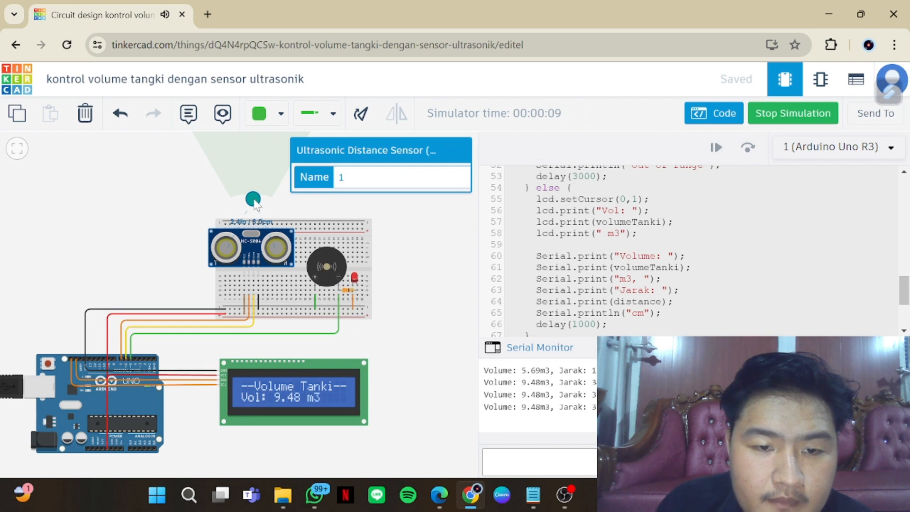
pyautogui.moveTo(255, 203); pyautogui.dragTo(261, 138)
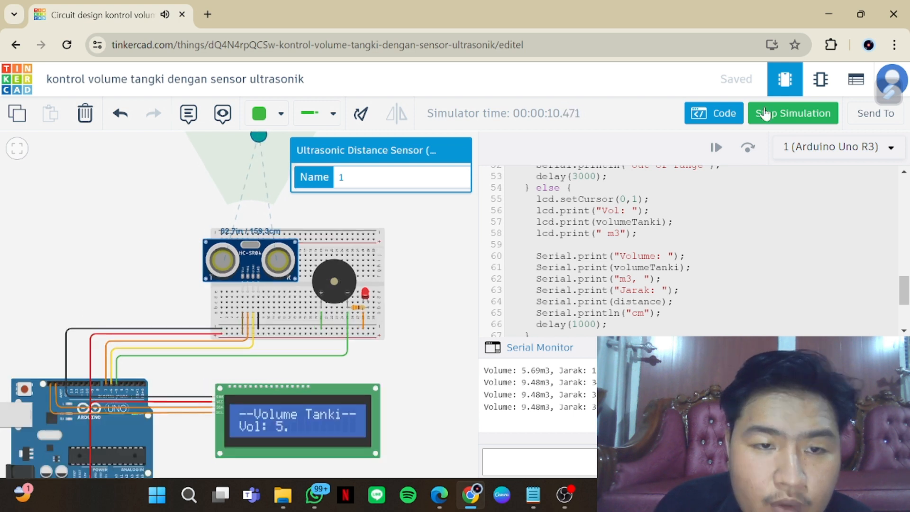
# Stop the simulation and hide the code editor
pyautogui.click(782, 113)
pyautogui.moveTo(409, 267); pyautogui.dragTo(416, 279)
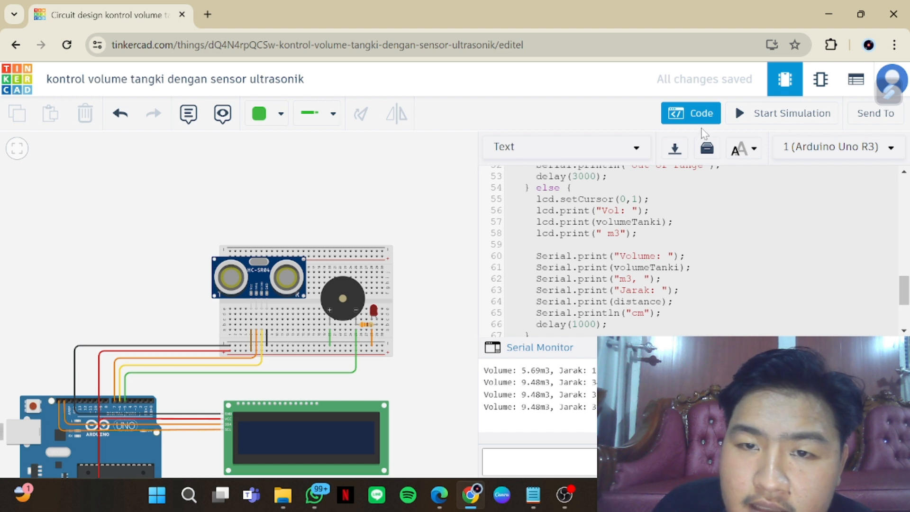
pyautogui.click(696, 121)
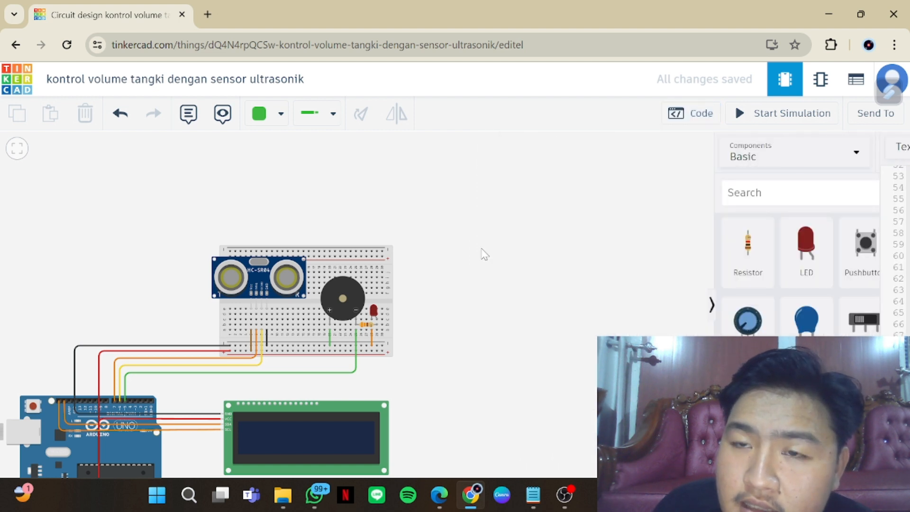
# Restart the simulation with the whole circuit in view and move the ultrasonic sensor's target close to the sensor
pyautogui.moveTo(368, 372); pyautogui.dragTo(526, 312)
pyautogui.scroll(2, 526, 318)
pyautogui.scroll(-3, 517, 319)
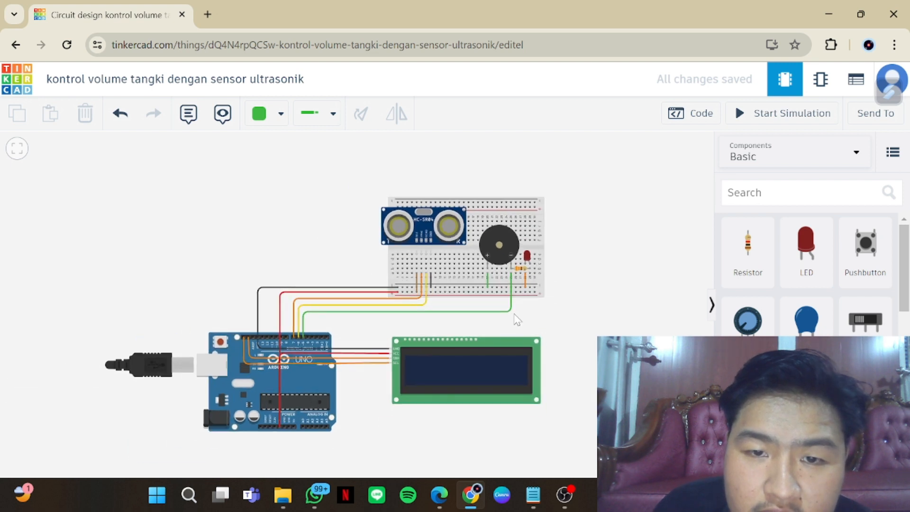
pyautogui.scroll(-2, 549, 308)
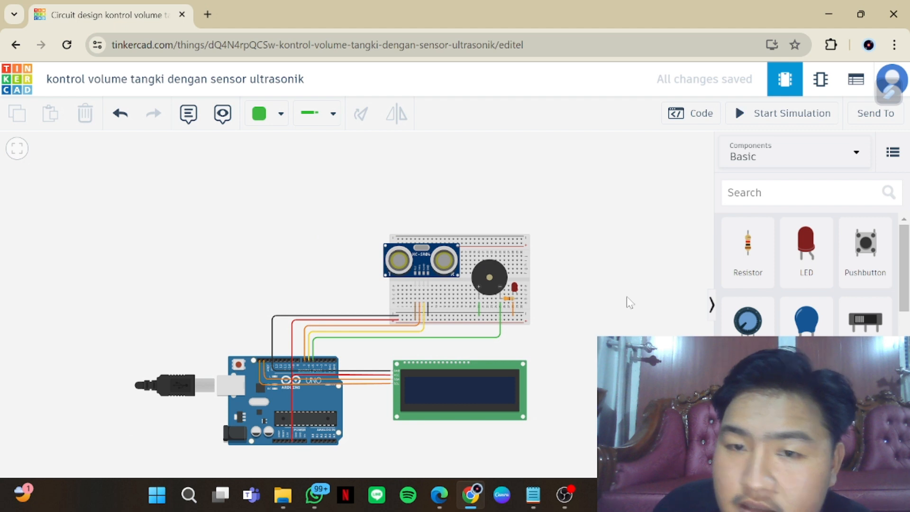
pyautogui.scroll(-2, 616, 308)
pyautogui.click(786, 124)
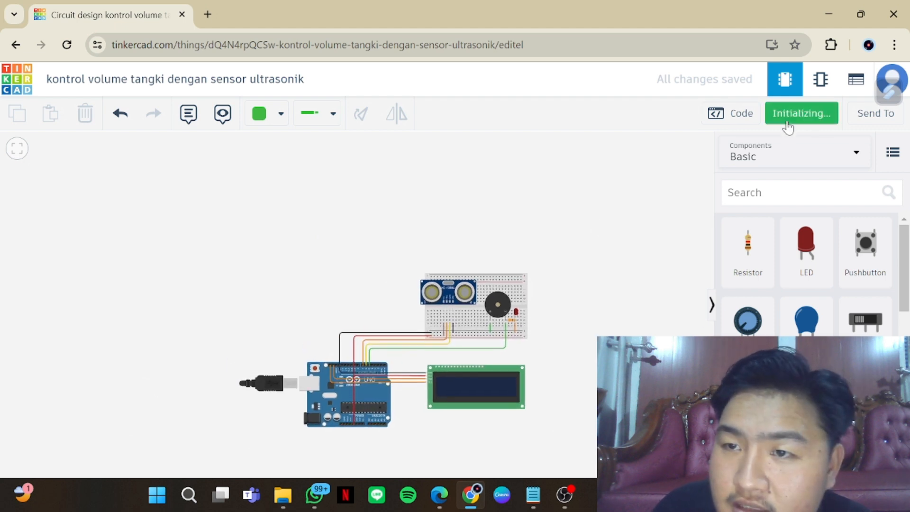
pyautogui.click(441, 287)
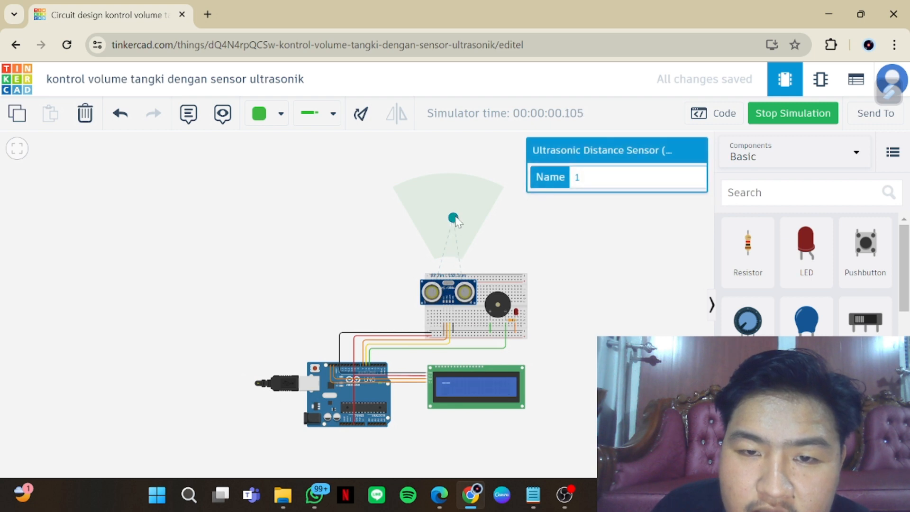
pyautogui.moveTo(455, 219); pyautogui.dragTo(451, 261)
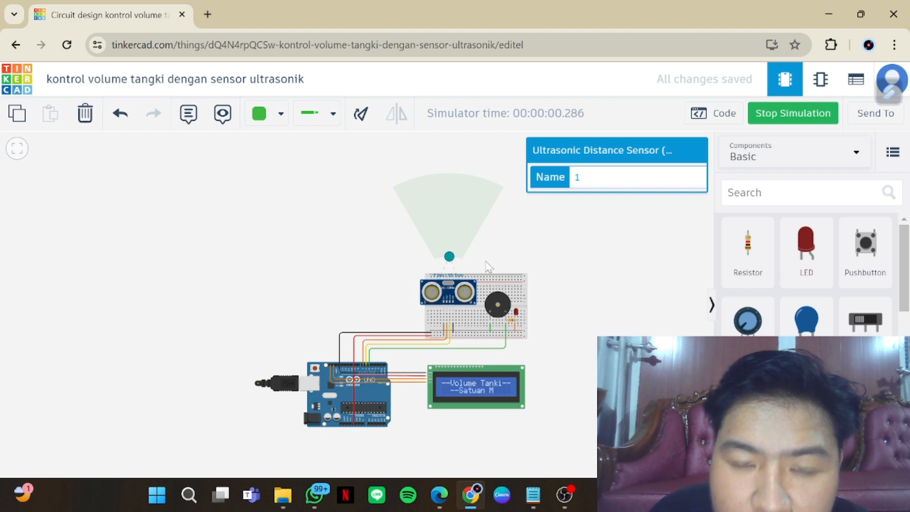
# Move the ultrasonic sensor's target out to about 224 cm, and farther to about 247 cm
pyautogui.scroll(2, 486, 263)
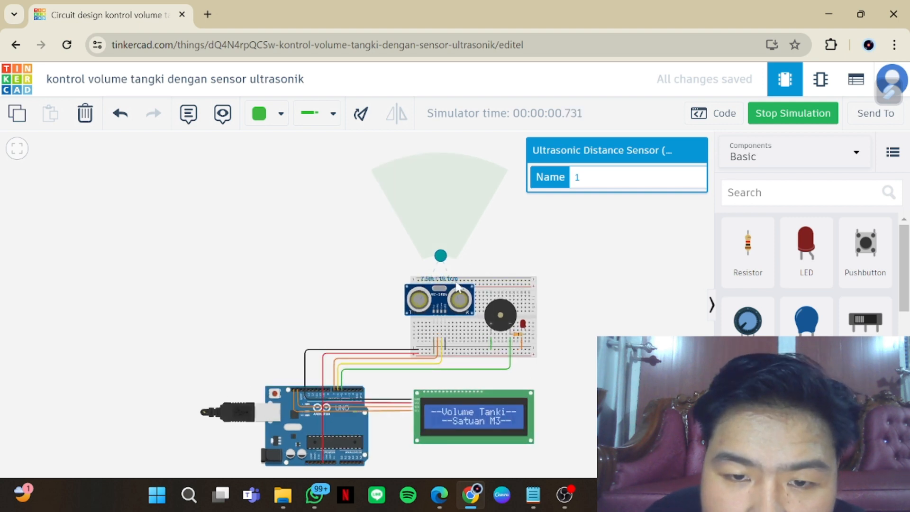
pyautogui.moveTo(443, 261); pyautogui.dragTo(444, 190)
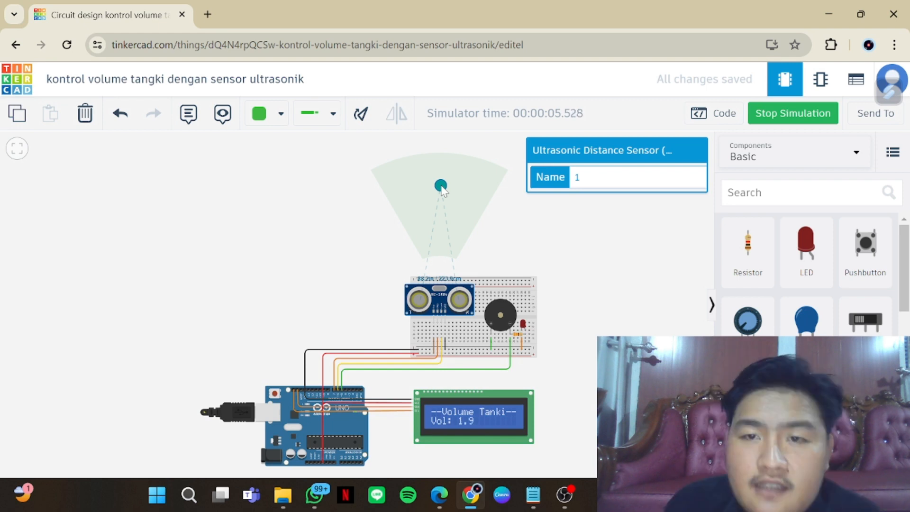
pyautogui.moveTo(442, 190)
pyautogui.mouseDown()
pyautogui.moveTo(443, 167)
pyautogui.moveTo(441, 178)
pyautogui.mouseUp()
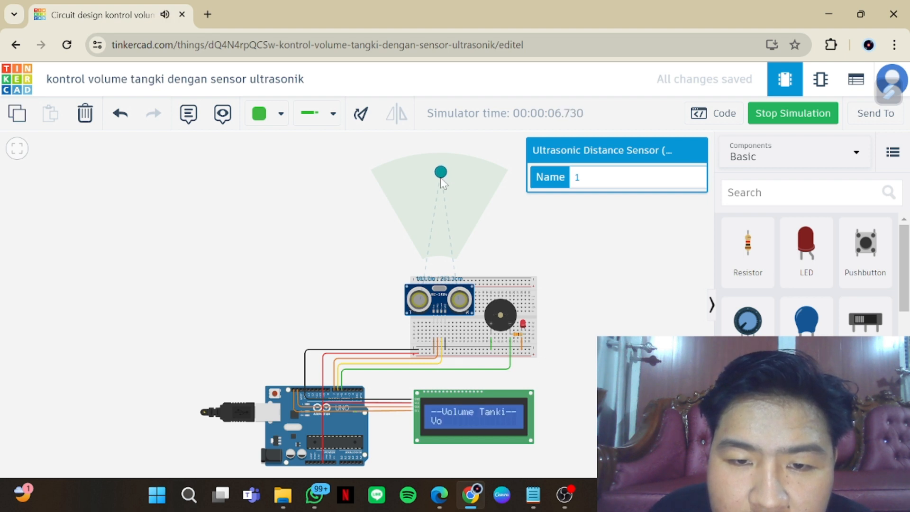
# Stop the simulation and return to the dashboard of circuit designs
pyautogui.click(794, 116)
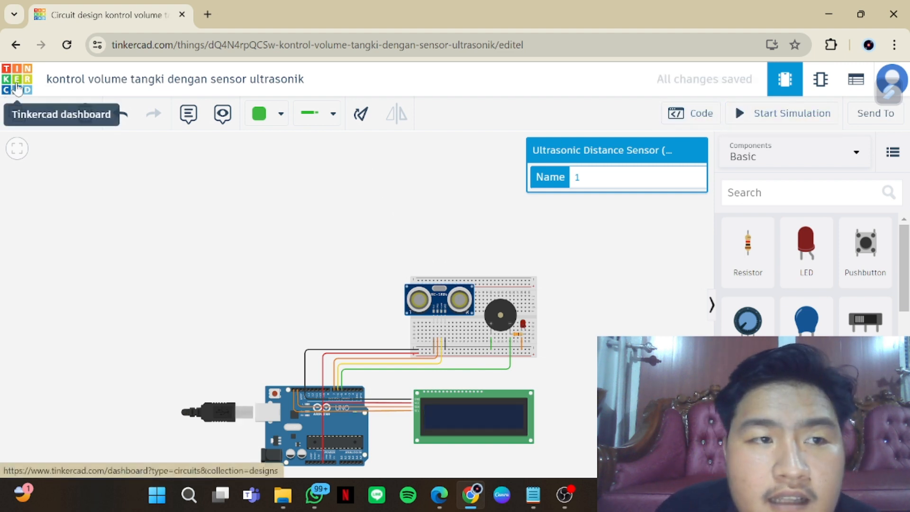
pyautogui.click(17, 87)
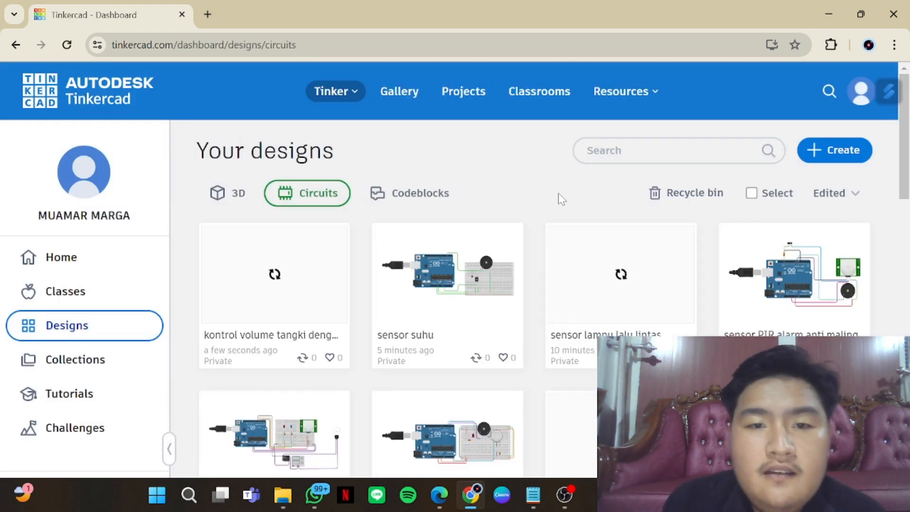
# Look over the saved circuit designs, from the tank volume control and temperature sensor circuits to the soil moisture sensor circuit
pyautogui.moveTo(428, 267)
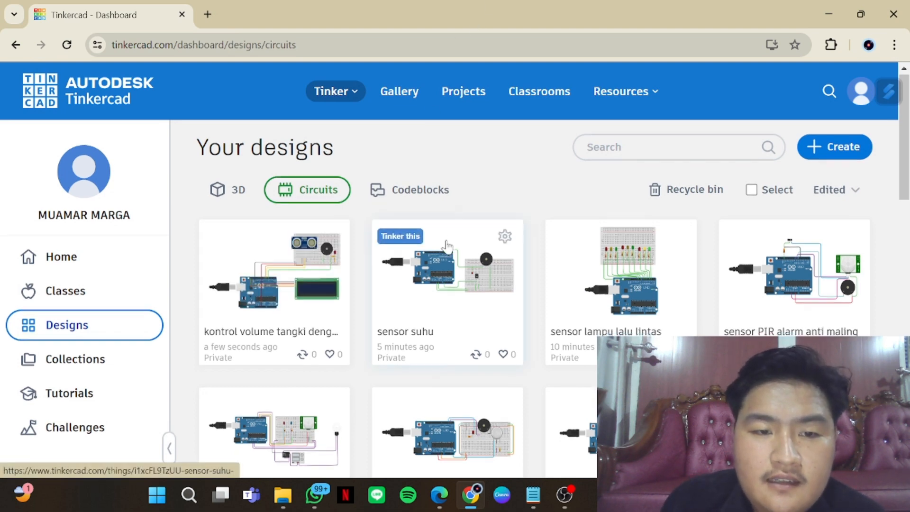
pyautogui.scroll(-2, 445, 251)
pyautogui.moveTo(313, 272)
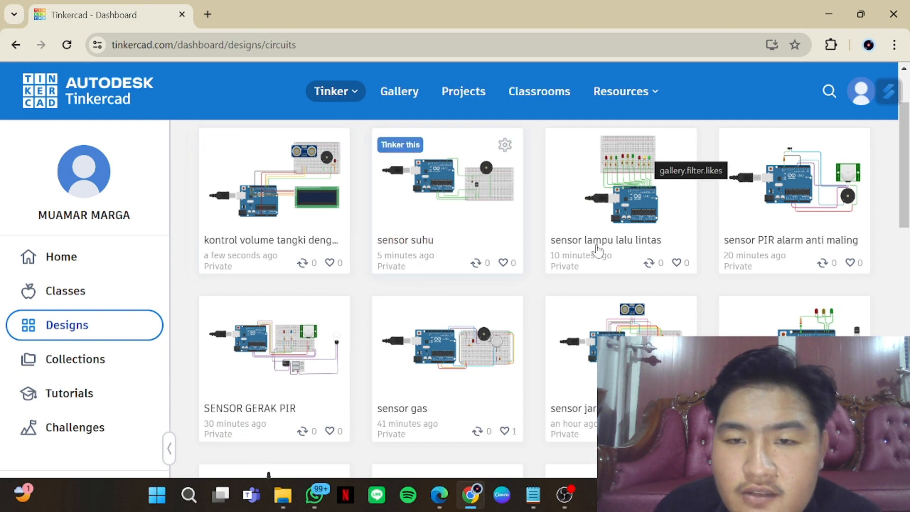
pyautogui.moveTo(645, 267)
pyautogui.scroll(-1, 645, 268)
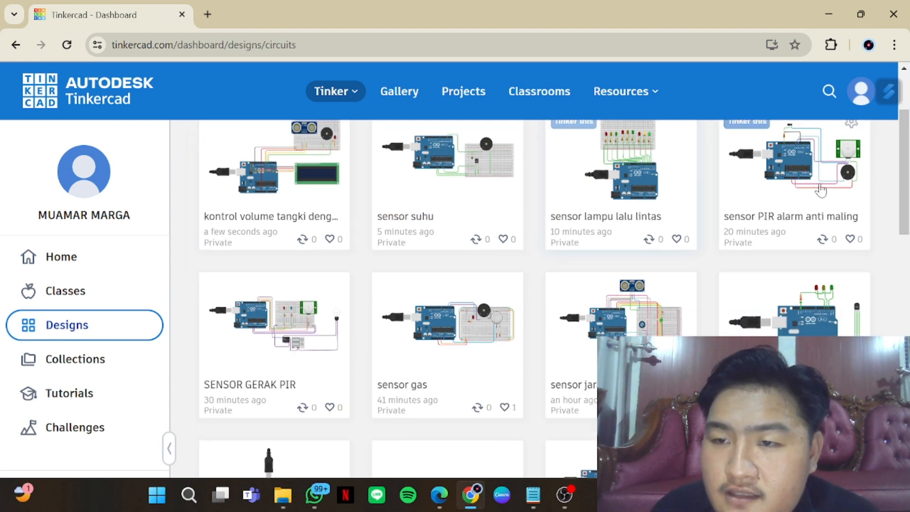
pyautogui.click(709, 218)
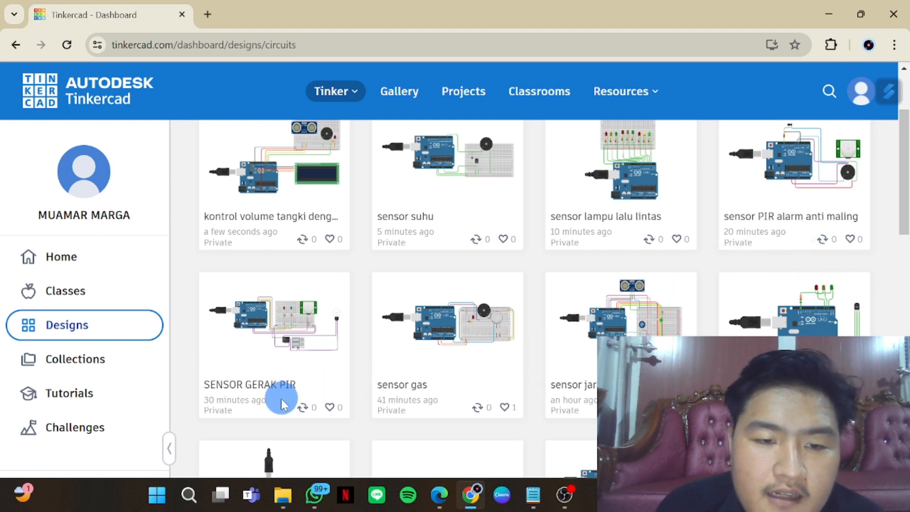
pyautogui.click(249, 388)
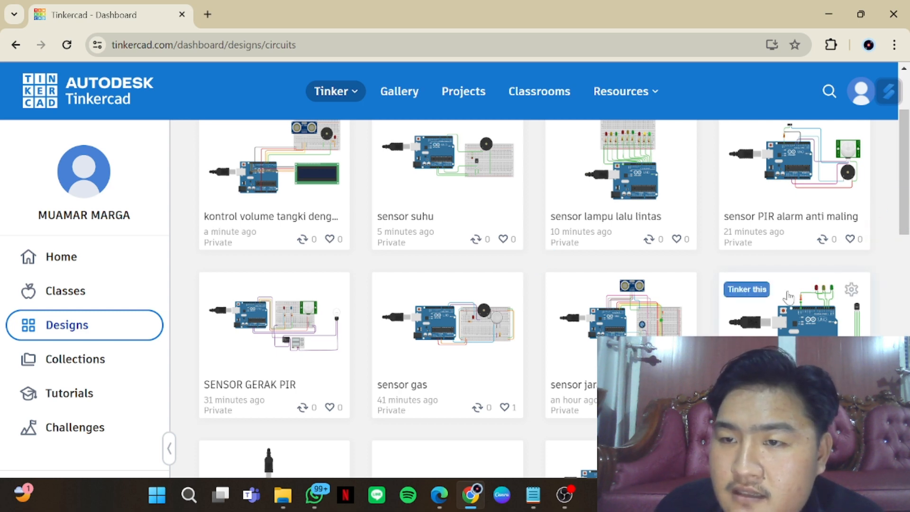
pyautogui.scroll(2, 770, 261)
pyautogui.scroll(-1, 767, 265)
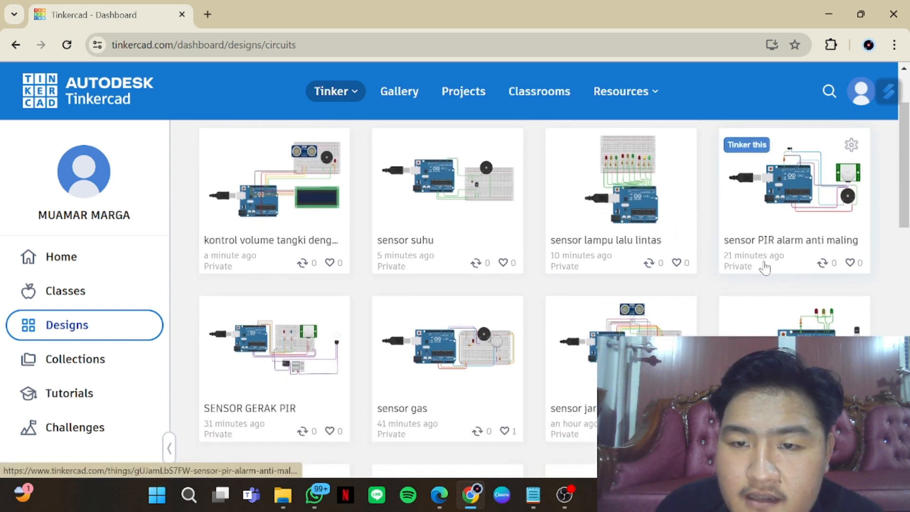
pyautogui.scroll(-1, 753, 274)
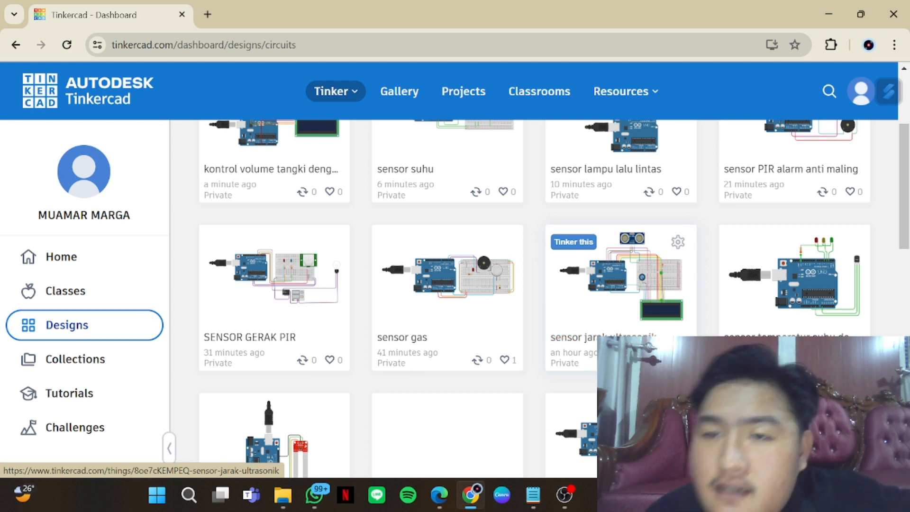
pyautogui.scroll(-1, 774, 333)
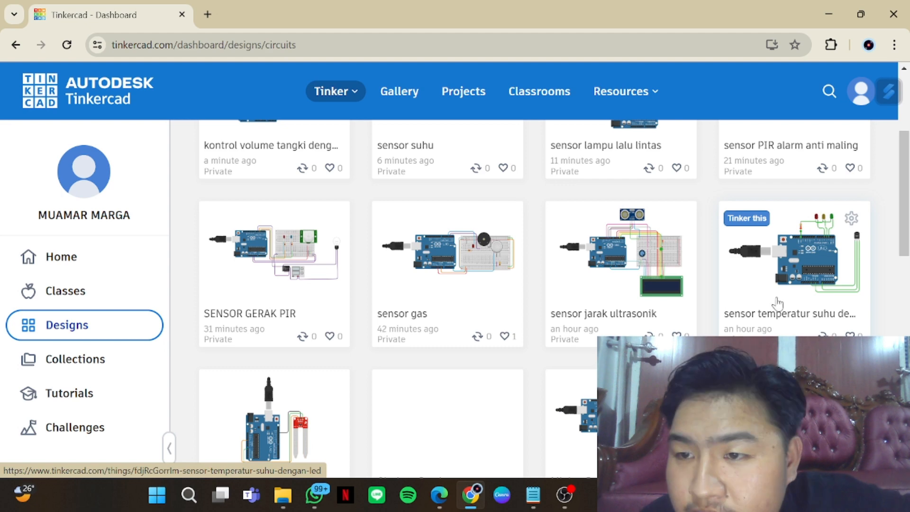
pyautogui.scroll(-3, 590, 301)
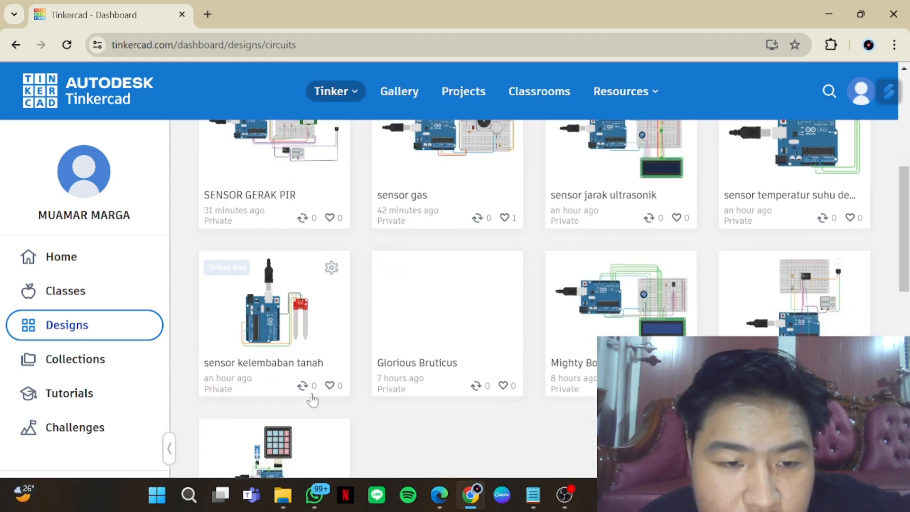
pyautogui.scroll(3, 415, 427)
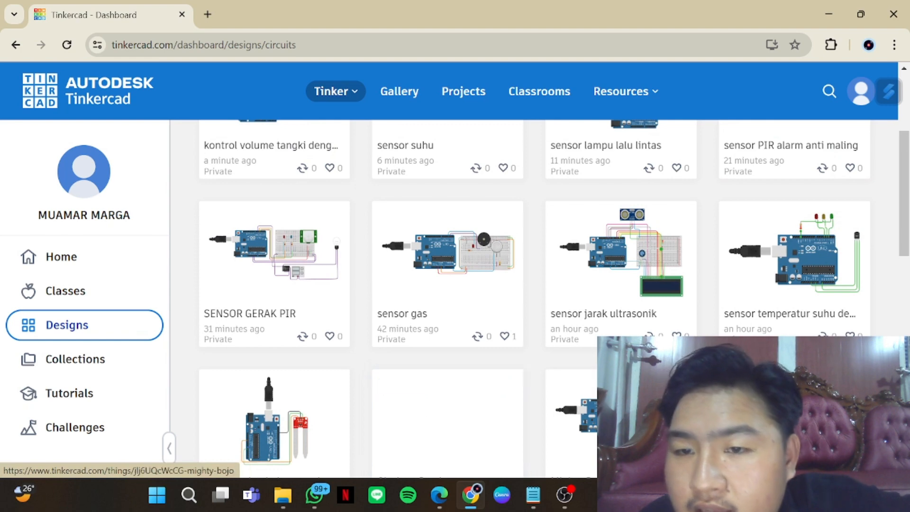
pyautogui.scroll(2, 414, 426)
pyautogui.scroll(1, 415, 426)
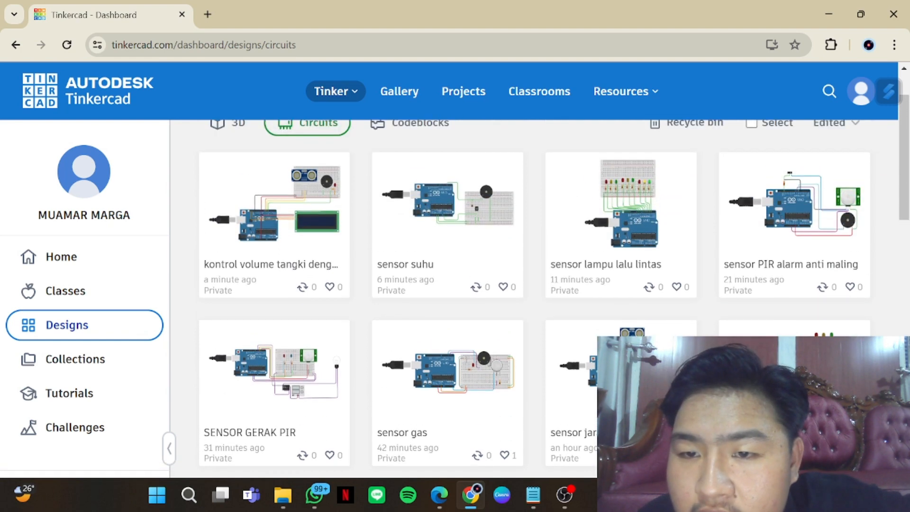
pyautogui.scroll(1, 568, 403)
pyautogui.scroll(1, 545, 411)
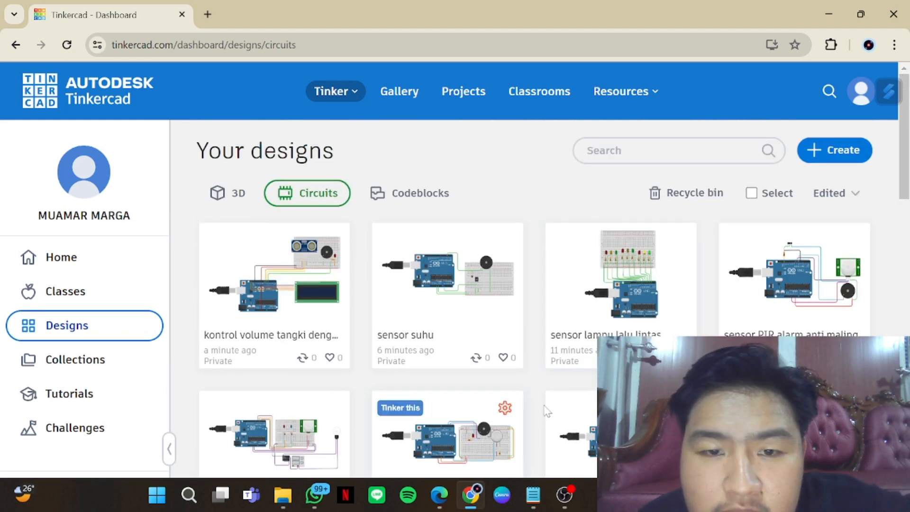
pyautogui.scroll(-4, 546, 410)
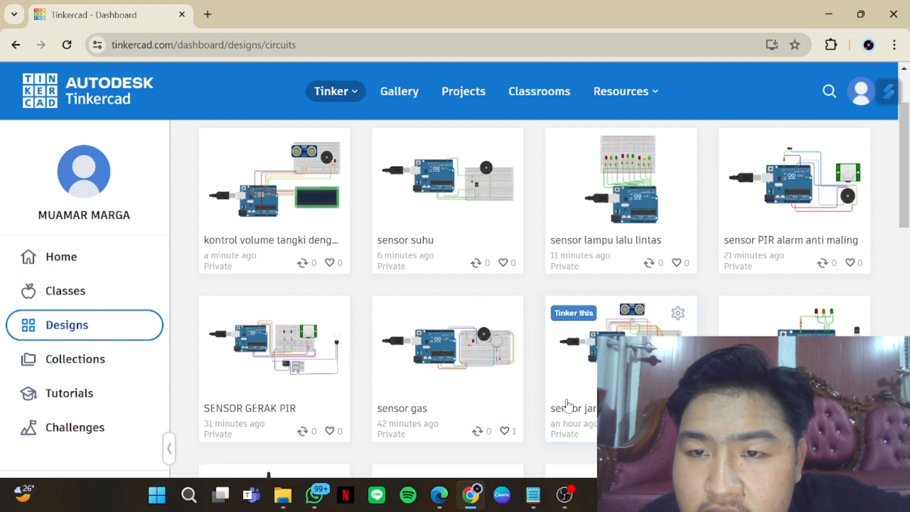
pyautogui.scroll(-1, 567, 404)
pyautogui.scroll(-1, 567, 404)
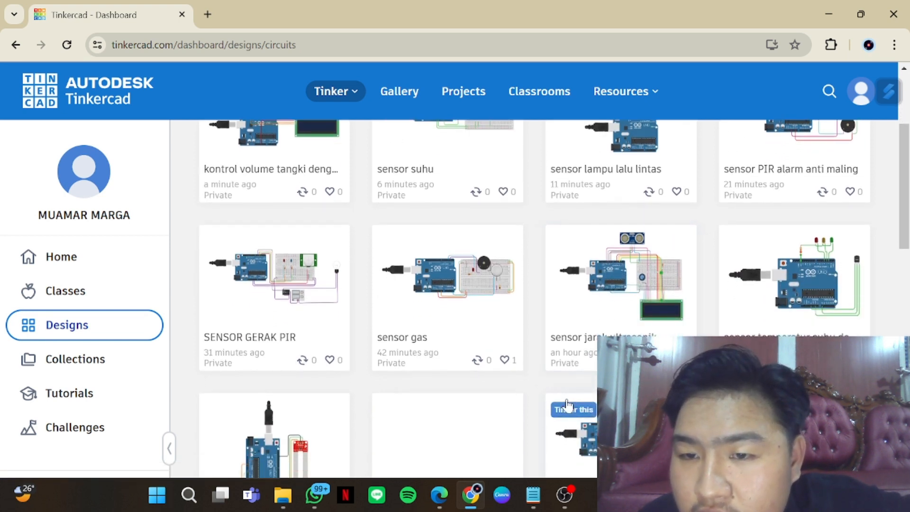
# Switch to OBS Studio
pyautogui.moveTo(564, 495)
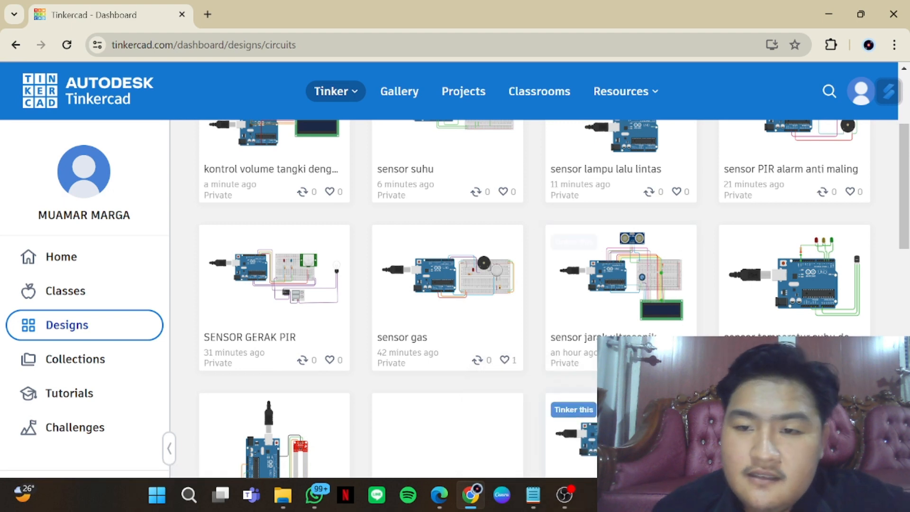
pyautogui.scroll(1, 616, 450)
pyautogui.scroll(3, 616, 450)
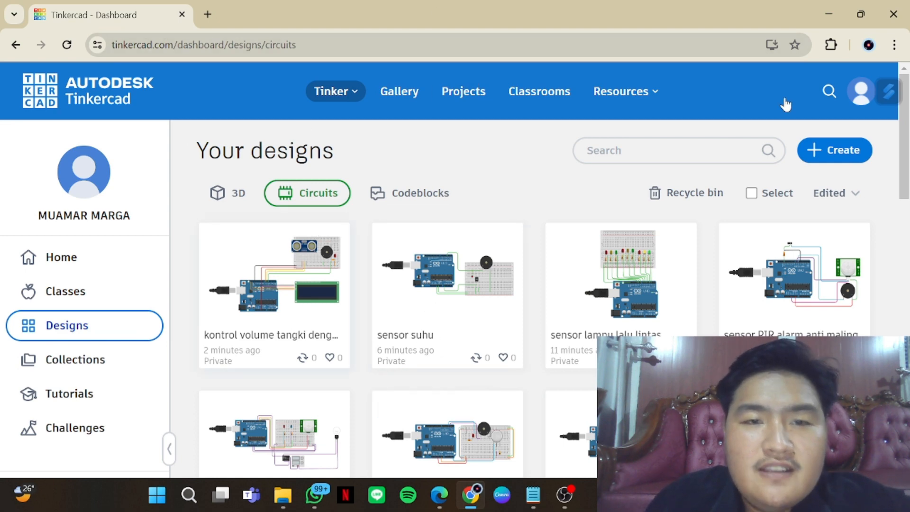
pyautogui.click(565, 495)
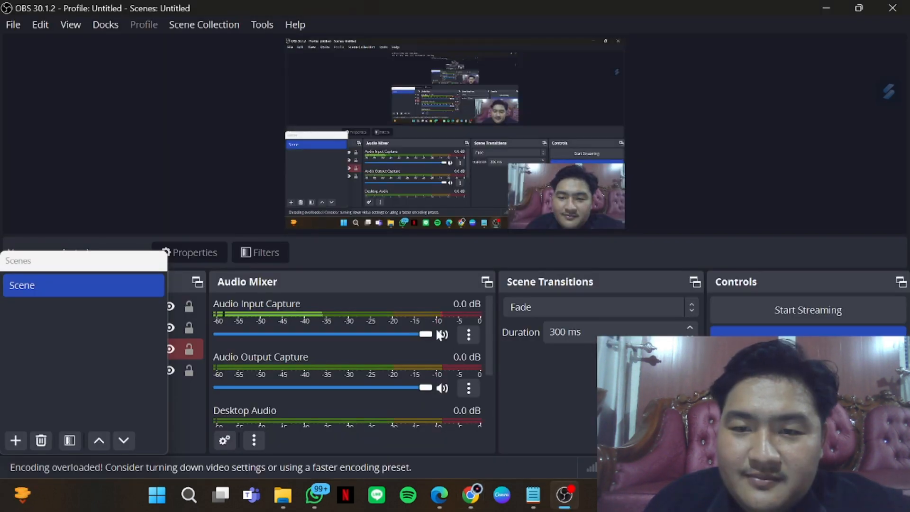